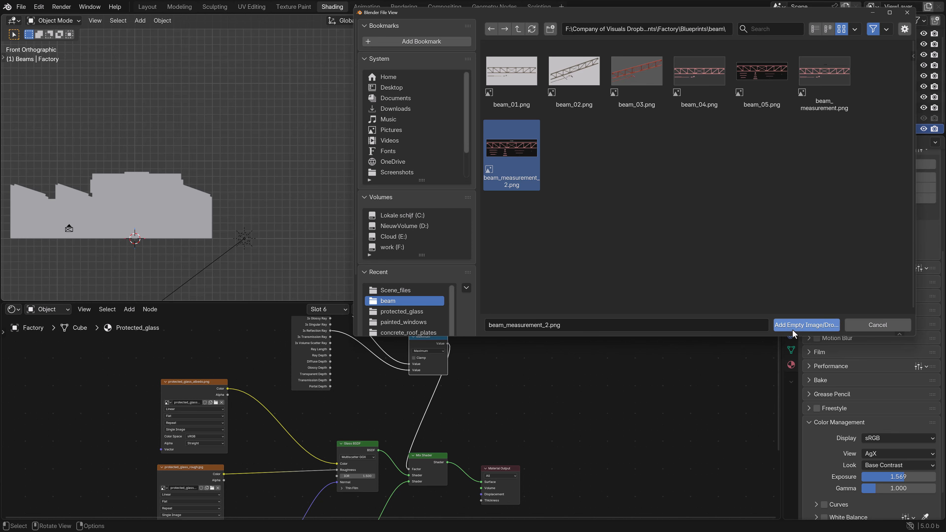
# Add beam_measurement_2.png as an image empty and move it into the open space beside the factory.
pyautogui.click(801, 326)
pyautogui.press('g')
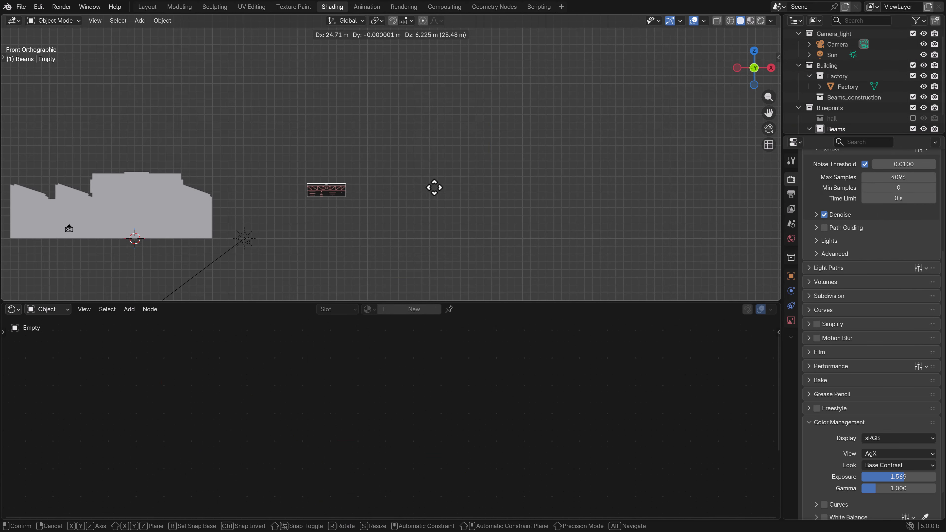
pyautogui.click(449, 194)
pyautogui.scroll(3, 346, 218)
pyautogui.keyDown('shift'); pyautogui.moveTo(329, 230); pyautogui.dragTo(387, 209, button='middle'); pyautogui.keyUp('shift')
# Enlarge the beam blueprint about 5.2 times and position it beside the factory at about X 32.6 m, Z 4.5 m.
pyautogui.press('s')
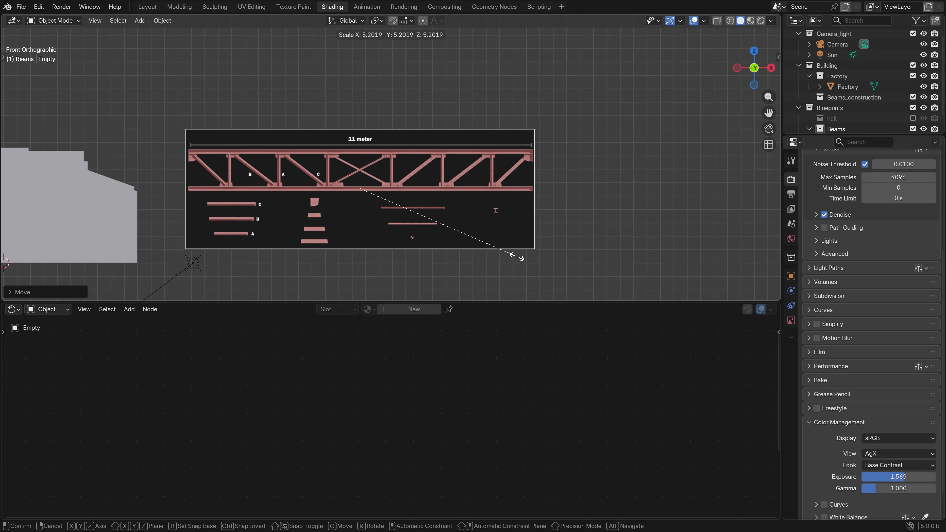
pyautogui.click(514, 258)
pyautogui.scroll(-2, 513, 259)
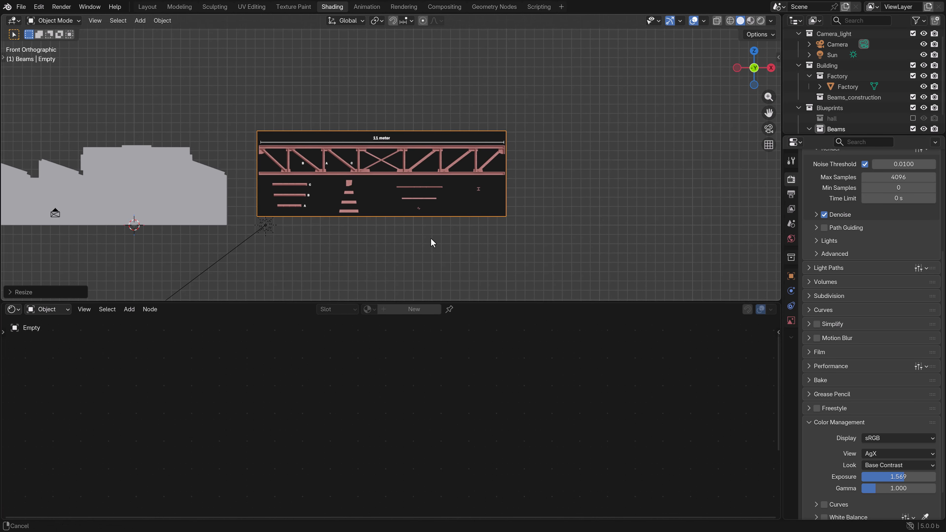
pyautogui.scroll(3, 436, 241)
pyautogui.scroll(-2, 414, 237)
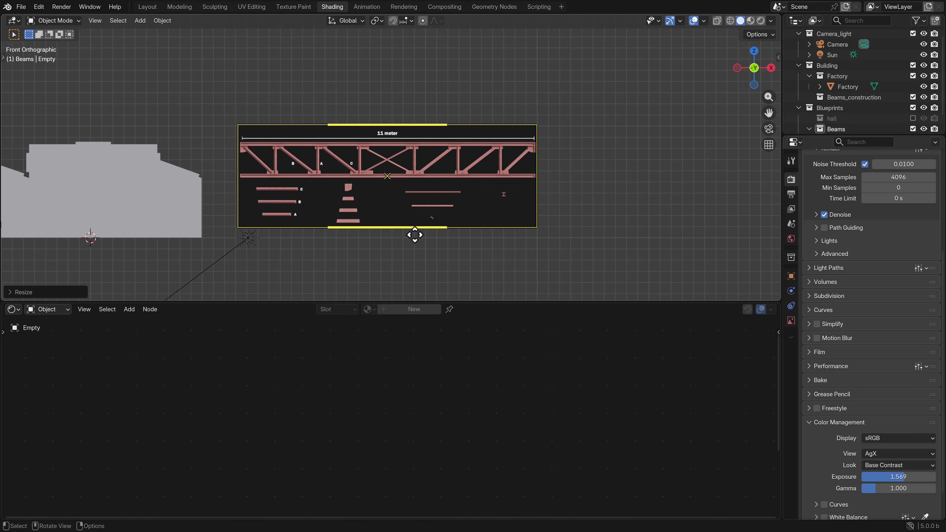
pyautogui.scroll(-2, 393, 187)
pyautogui.moveTo(374, 201); pyautogui.dragTo(422, 205)
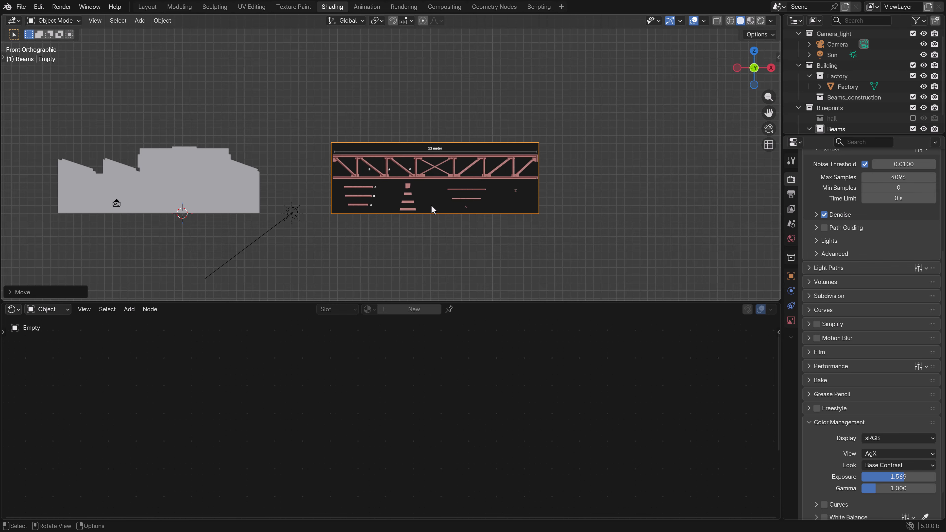
pyautogui.keyDown('shift'); pyautogui.moveTo(432, 209); pyautogui.dragTo(386, 221, button='middle'); pyautogui.keyUp('shift')
# Add a mesh cube and move it onto the blueprint's truss drawing at about X 32.7 m, Z 6.5 m.
pyautogui.click(142, 21)
pyautogui.moveTo(171, 36)
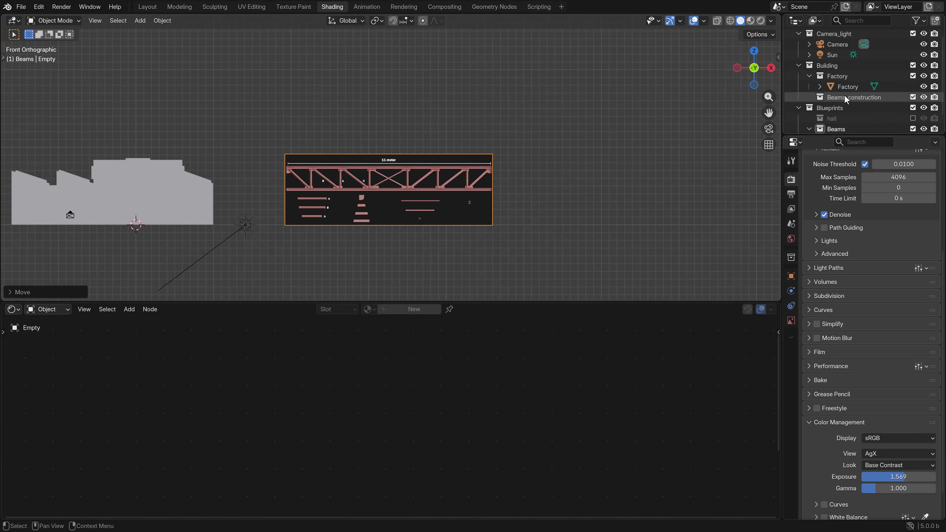
pyautogui.click(137, 22)
pyautogui.moveTo(149, 29)
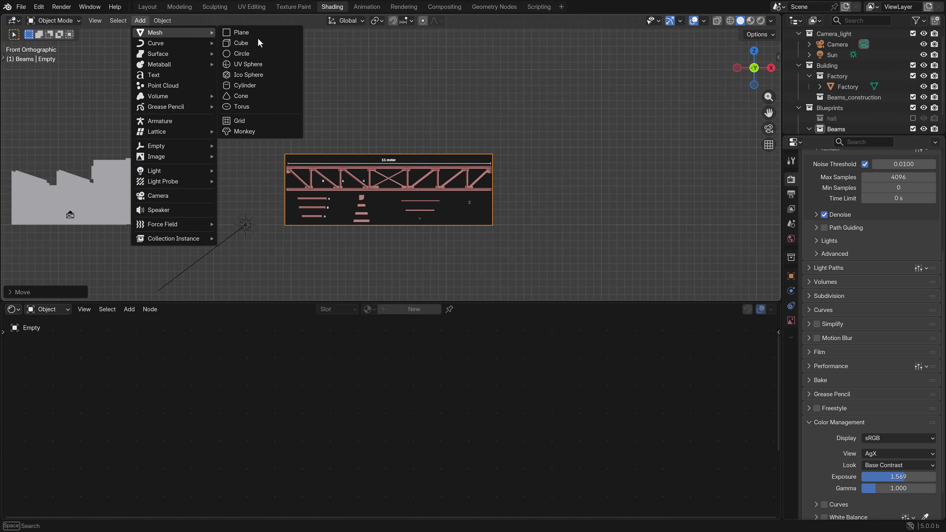
pyautogui.click(270, 43)
pyautogui.press('g')
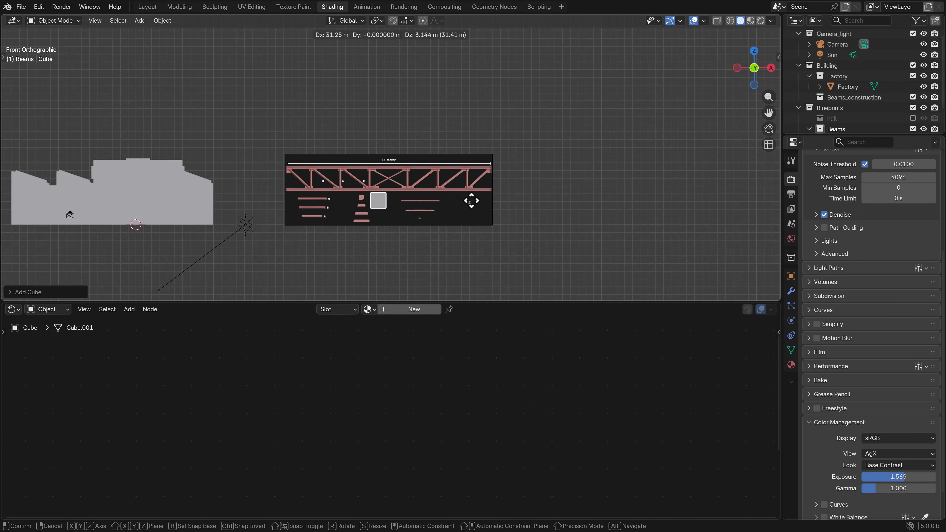
pyautogui.click(482, 187)
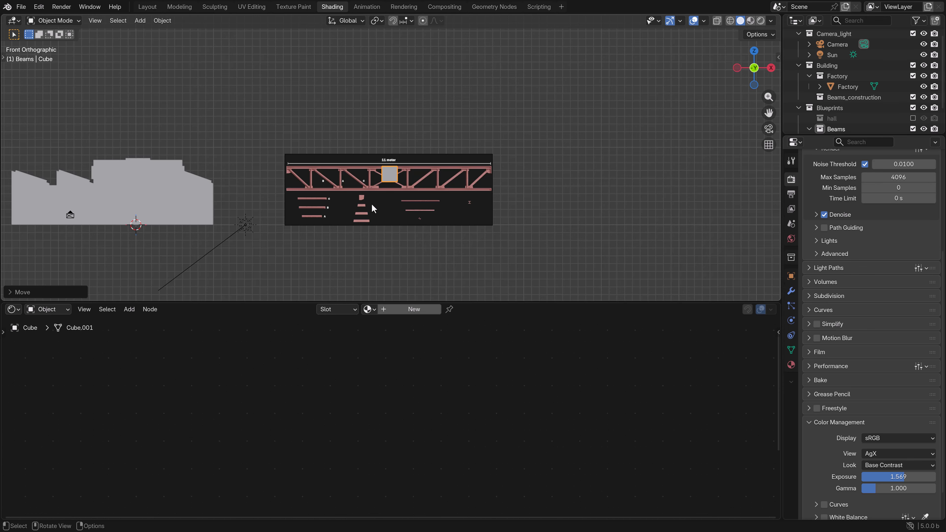
# Set the cube's X dimension to 11 m as a length reference for the beam.
pyautogui.scroll(3, 416, 204)
pyautogui.press('n')
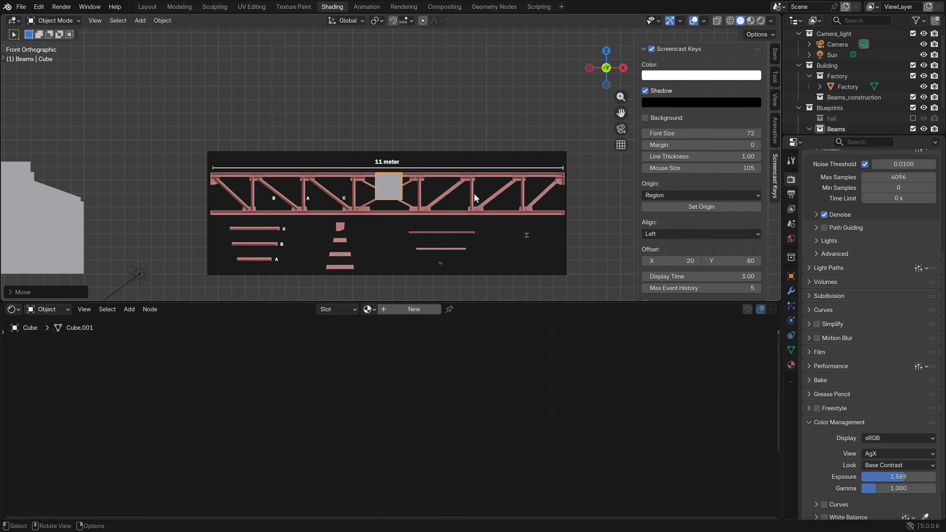
pyautogui.click(775, 54)
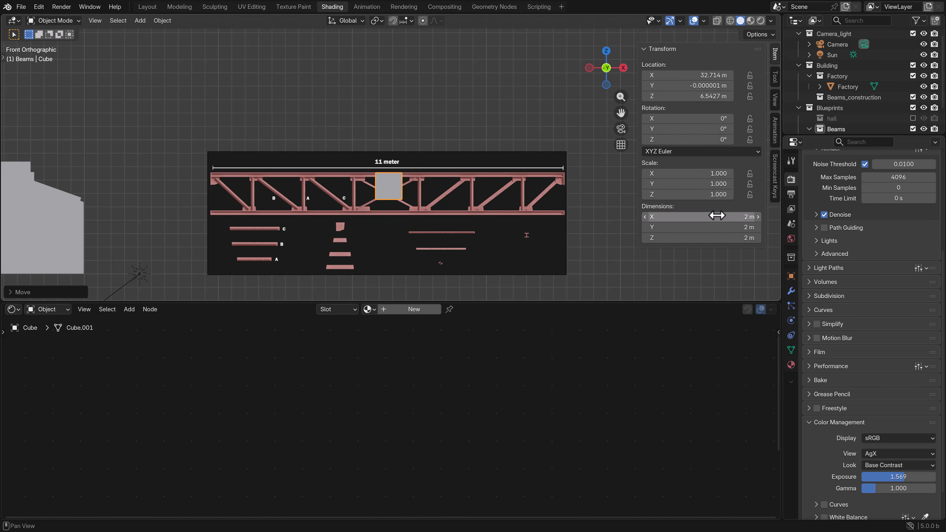
pyautogui.click(702, 217)
pyautogui.write('11')
pyautogui.press('Return')
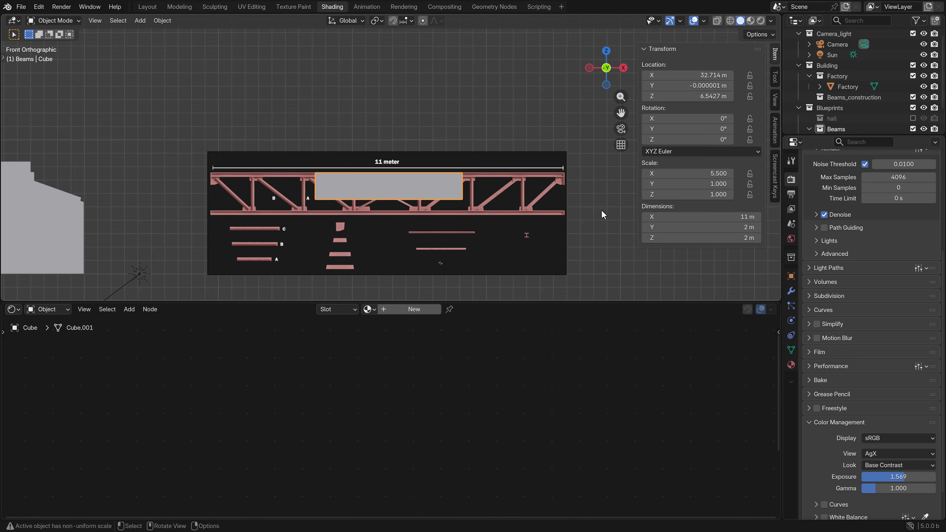
# Scale the beam blueprint down to about 2.03, roughly matching the length of the reference cube.
pyautogui.click(546, 208)
pyautogui.press('s')
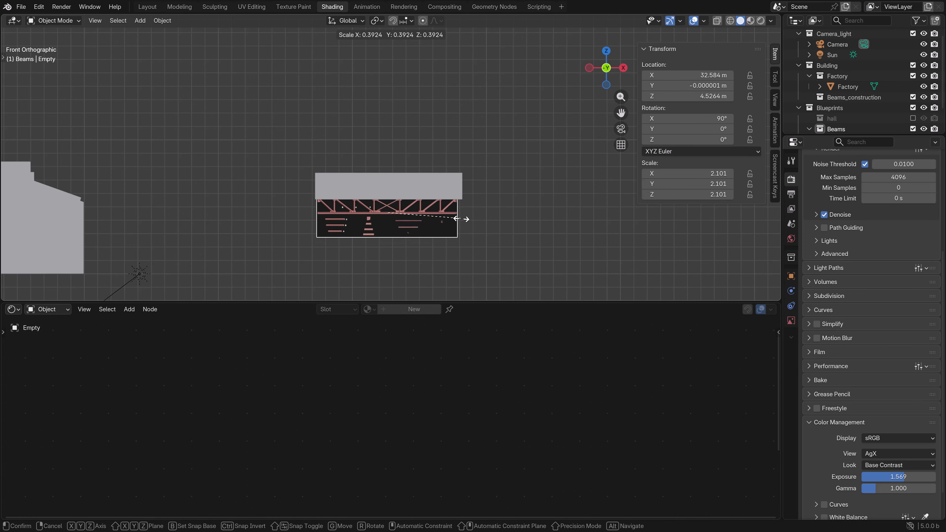
pyautogui.click(517, 239)
# Enable opacity on the blueprint image at about 0.395 and show the viewport in wireframe.
pyautogui.click(791, 321)
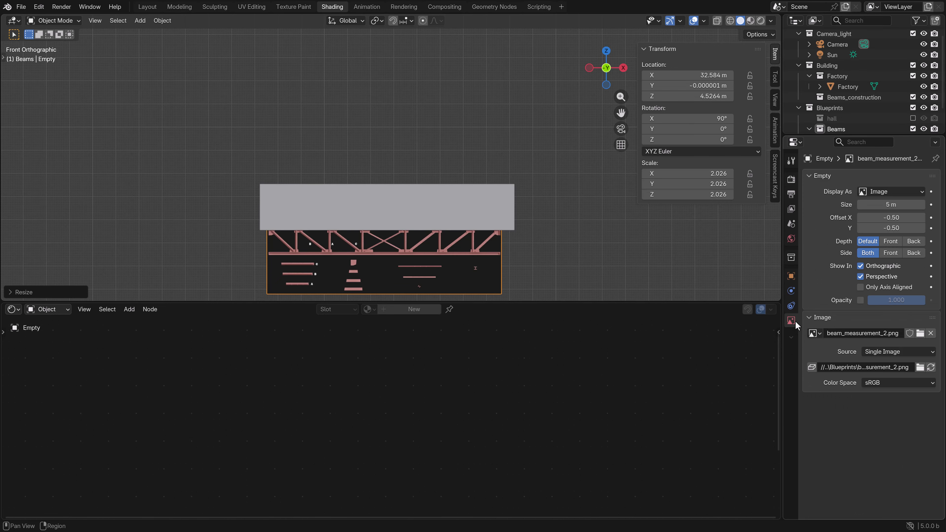
pyautogui.click(860, 300)
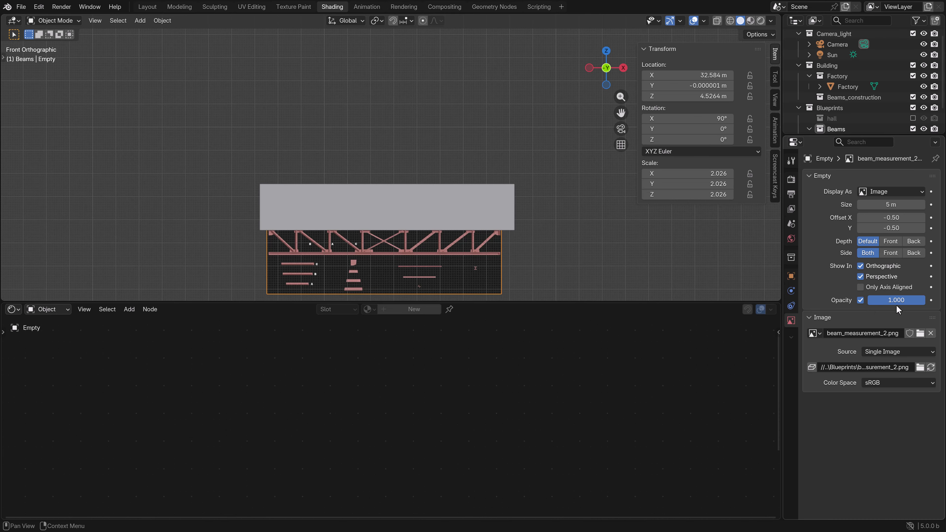
pyautogui.moveTo(874, 303); pyautogui.dragTo(838, 303)
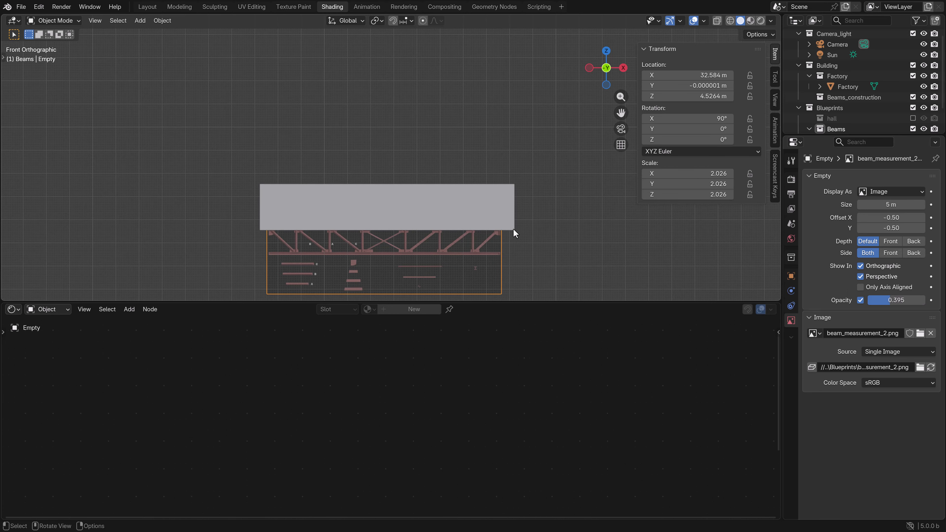
pyautogui.scroll(2, 444, 245)
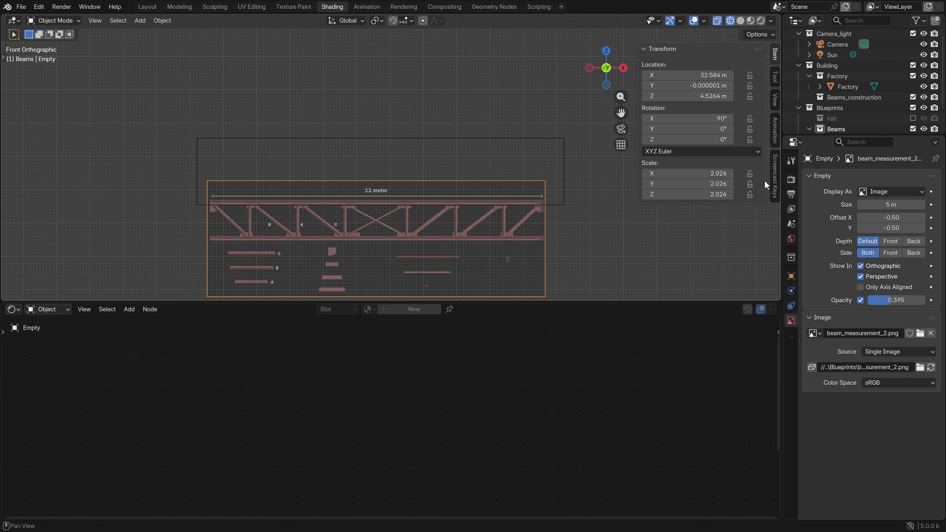
# Turn on the Screencast Keys overlay and hide the viewport's sidebar.
pyautogui.click(774, 177)
pyautogui.click(644, 50)
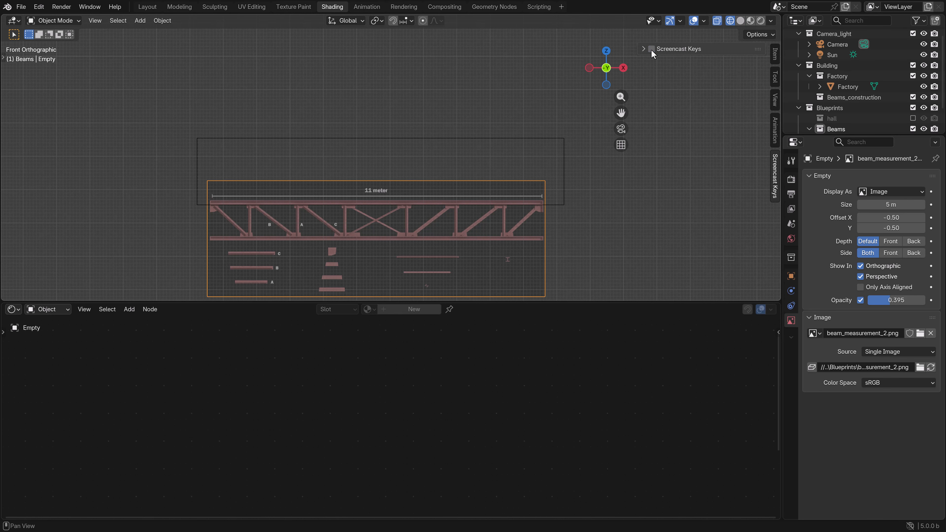
pyautogui.click(645, 50)
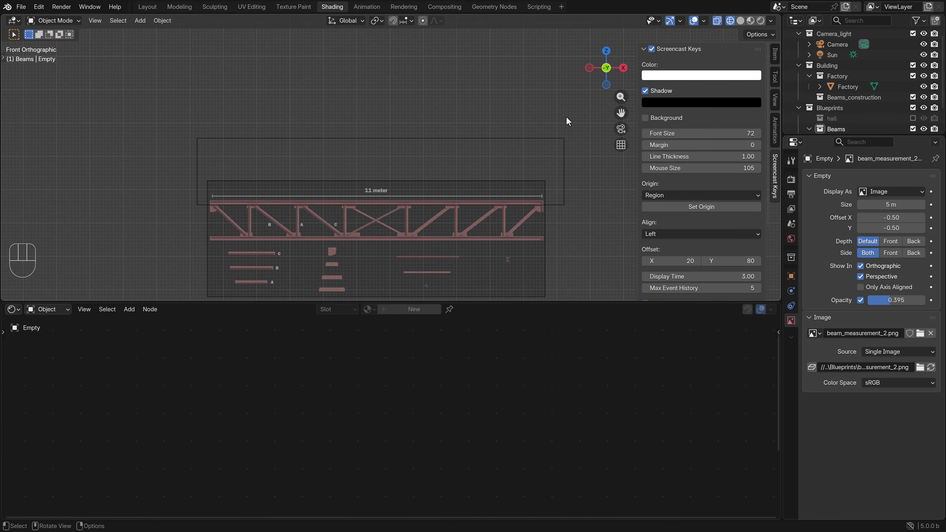
pyautogui.press('n')
# Scale the blueprint up about 1.05 times and move it up over the reference cube's outline.
pyautogui.click(465, 231)
pyautogui.press('s')
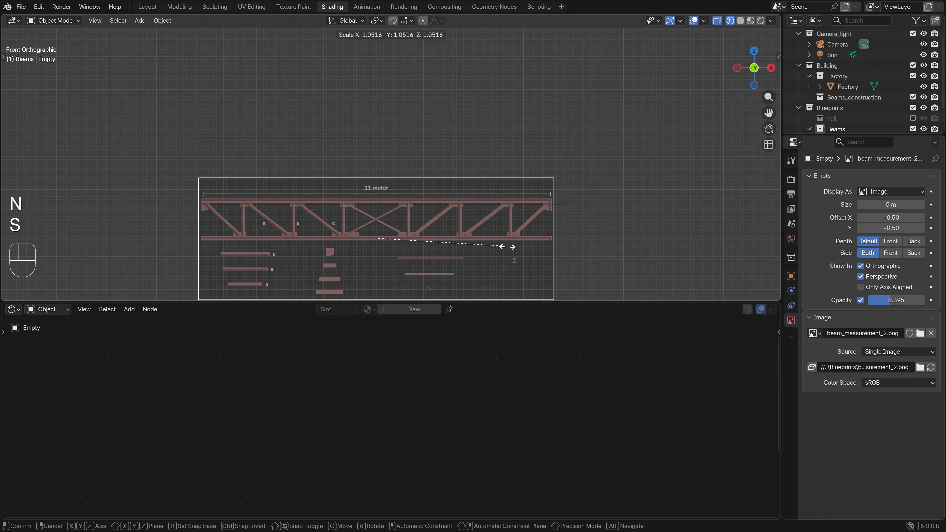
pyautogui.click(511, 249)
pyautogui.press('g')
pyautogui.click(516, 219)
# Fine-tune the blueprint's scale and position so the drawn truss spans exactly the 11 m reference cube.
pyautogui.scroll(1, 516, 219)
pyautogui.press('s')
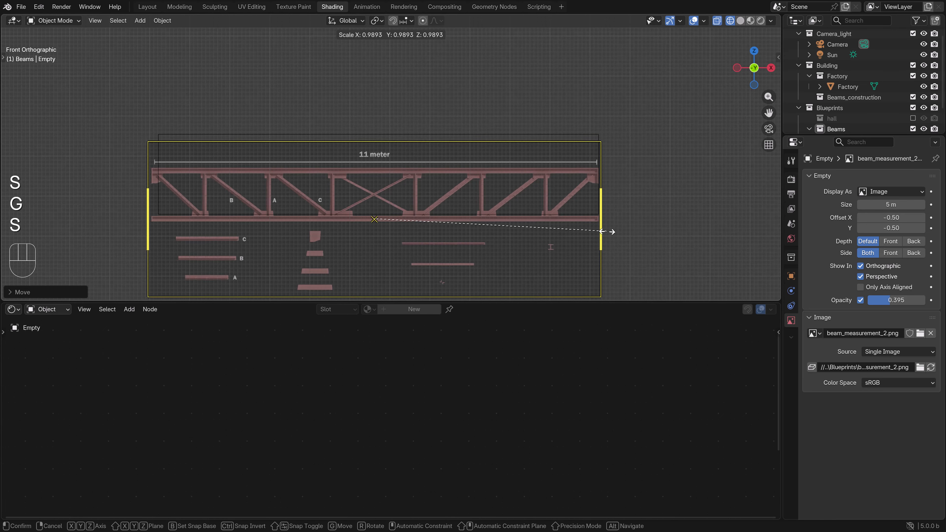
pyautogui.click(605, 232)
pyautogui.press('g')
pyautogui.keyDown('shift'); pyautogui.click(642, 179); pyautogui.keyUp('shift')
pyautogui.scroll(1, 658, 198)
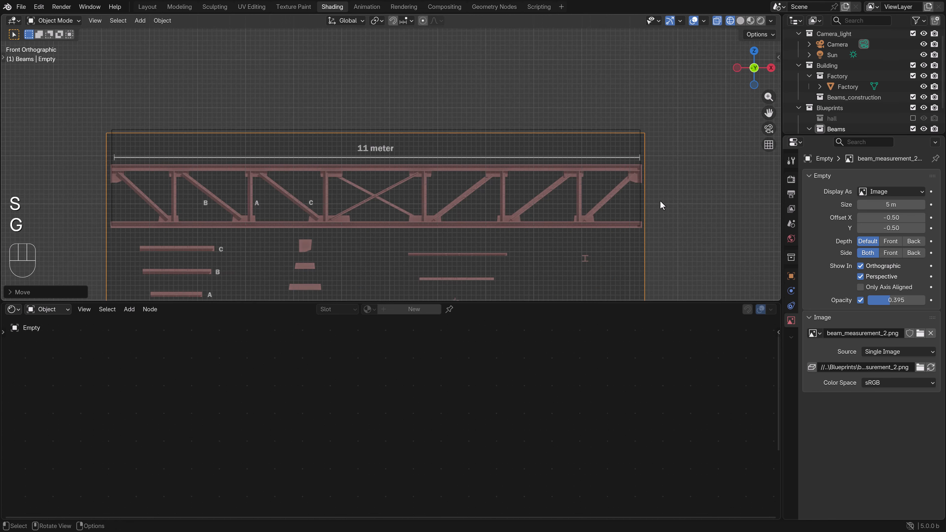
pyautogui.press('s')
pyautogui.click(646, 201)
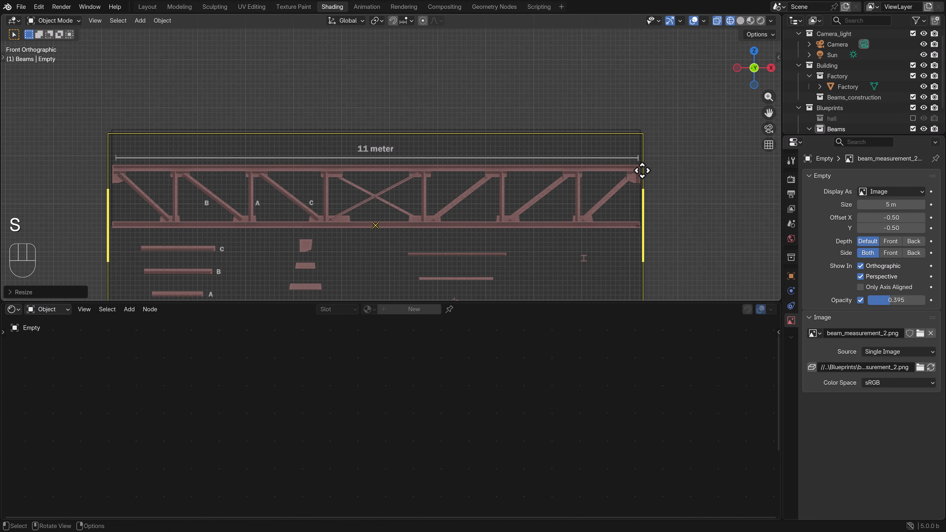
# Delete the 11 m reference cube and select the beam blueprint.
pyautogui.click(636, 132)
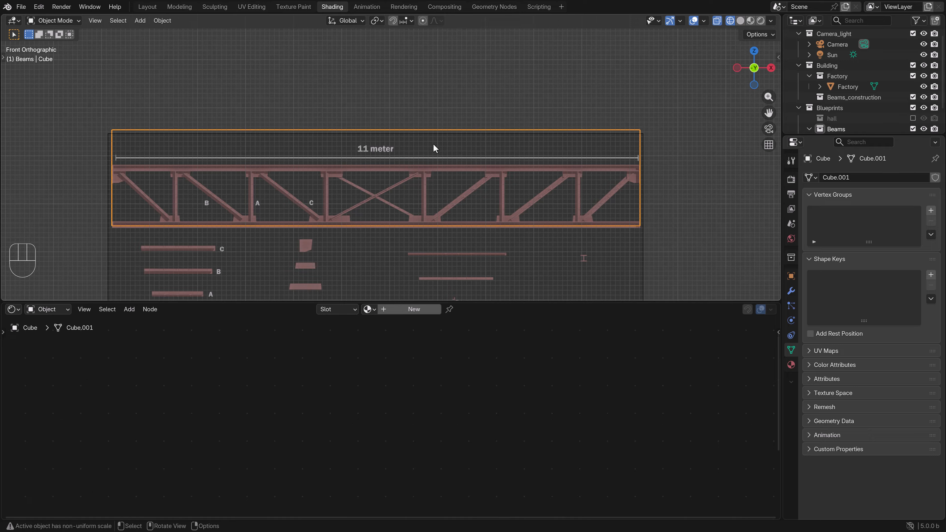
pyautogui.press('x')
pyautogui.click(420, 139)
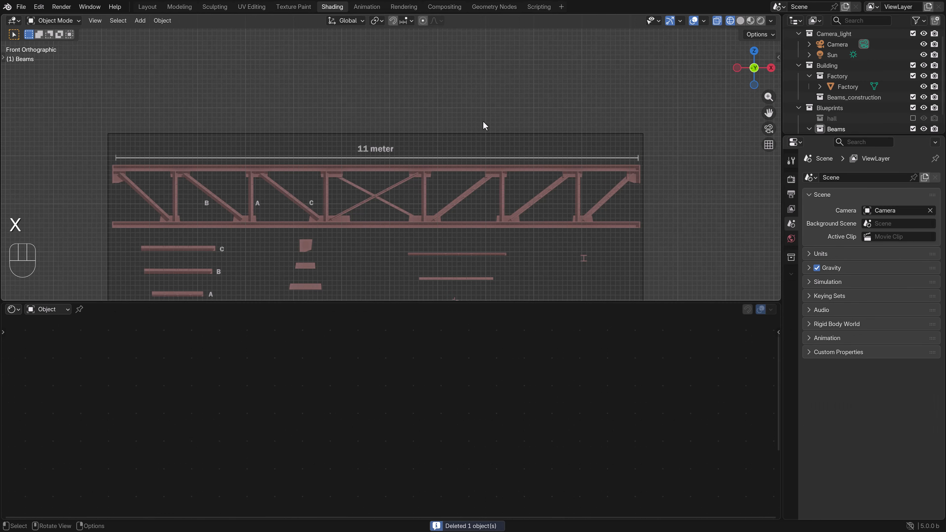
pyautogui.click(388, 143)
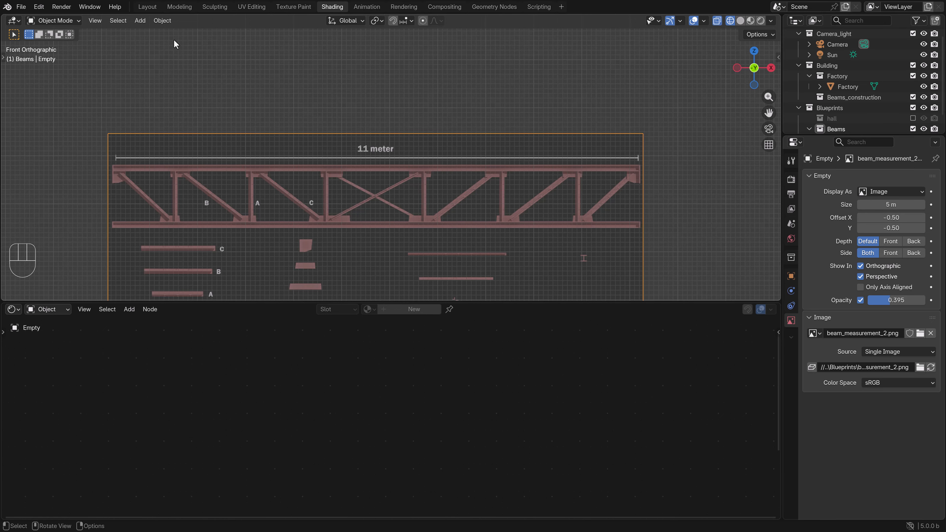
# Make the Beams_construction collection active and add a new mesh cube to it.
pyautogui.click(841, 99)
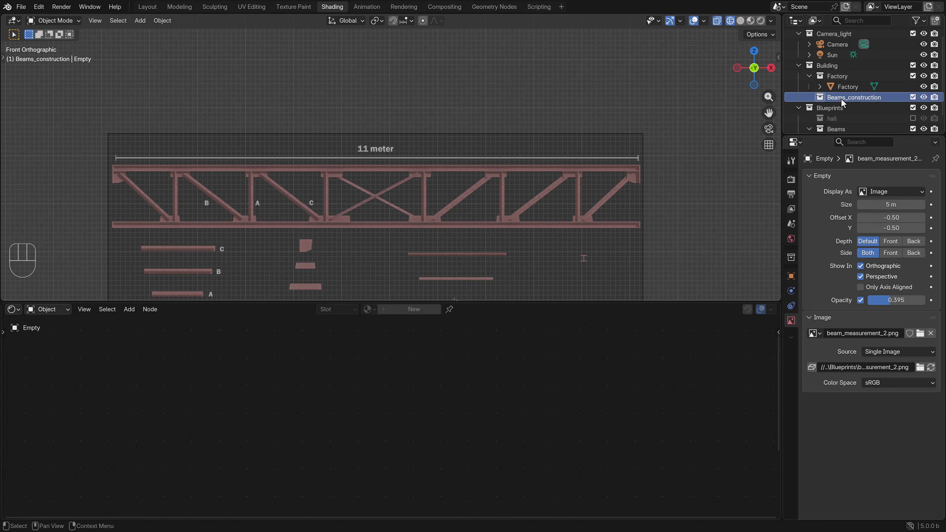
pyautogui.click(140, 20)
pyautogui.moveTo(203, 33)
pyautogui.click(244, 44)
# Move the new cube 32 m along X and -5 m along Z with grid snapping, placing it below the blueprint.
pyautogui.scroll(-4, 333, 144)
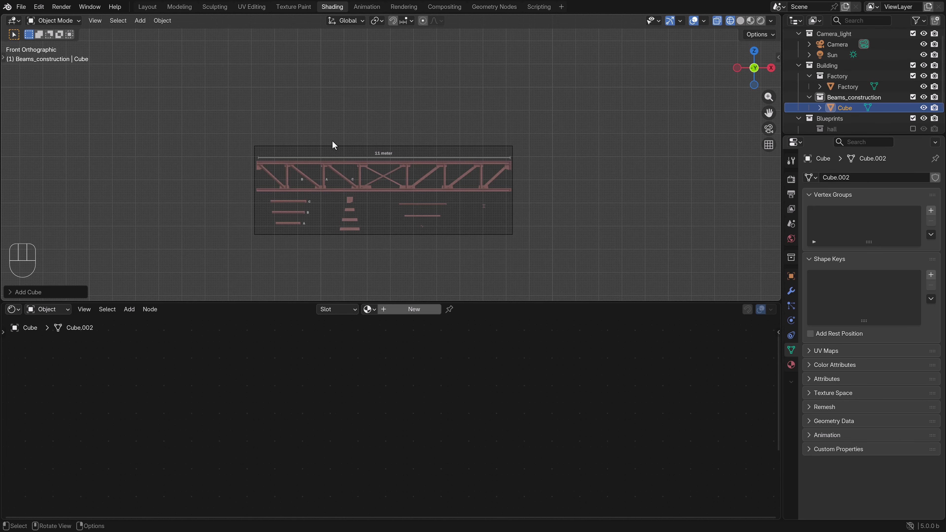
pyautogui.scroll(-1, 336, 145)
pyautogui.scroll(-5, 316, 160)
pyautogui.press('g')
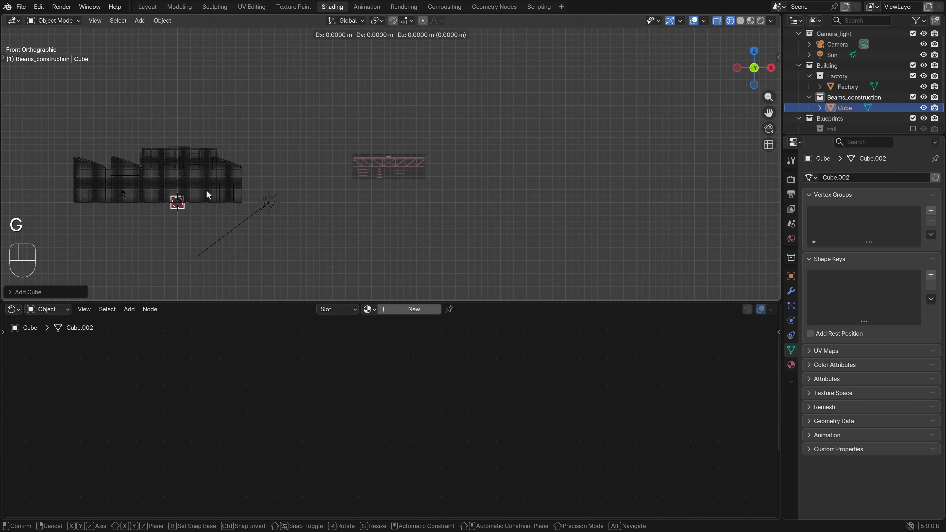
pyautogui.press('ctrl')
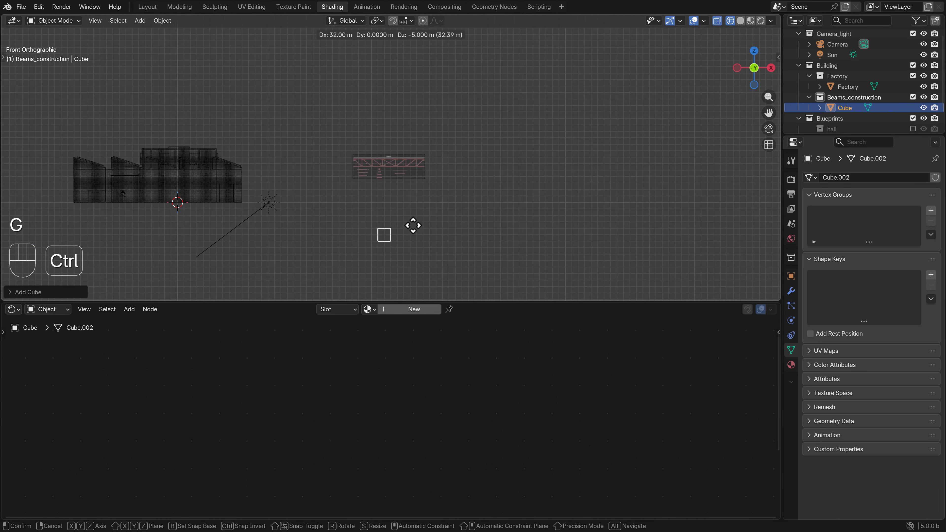
pyautogui.click(409, 233)
# Examine the truss and the separate part drawings on the 11-meter beam blueprint.
pyautogui.scroll(3, 399, 205)
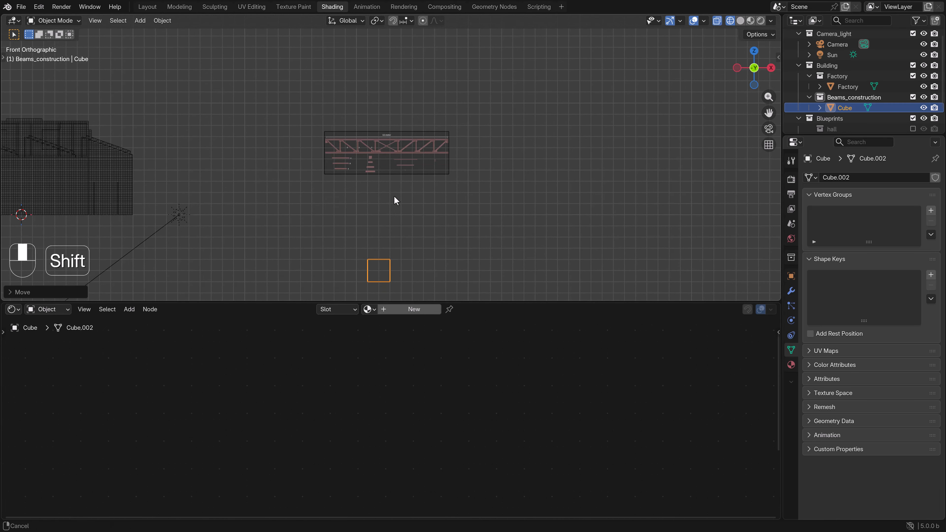
pyautogui.keyDown('shift'); pyautogui.scroll(-1, 403, 207); pyautogui.keyUp('shift')
pyautogui.scroll(6, 426, 177)
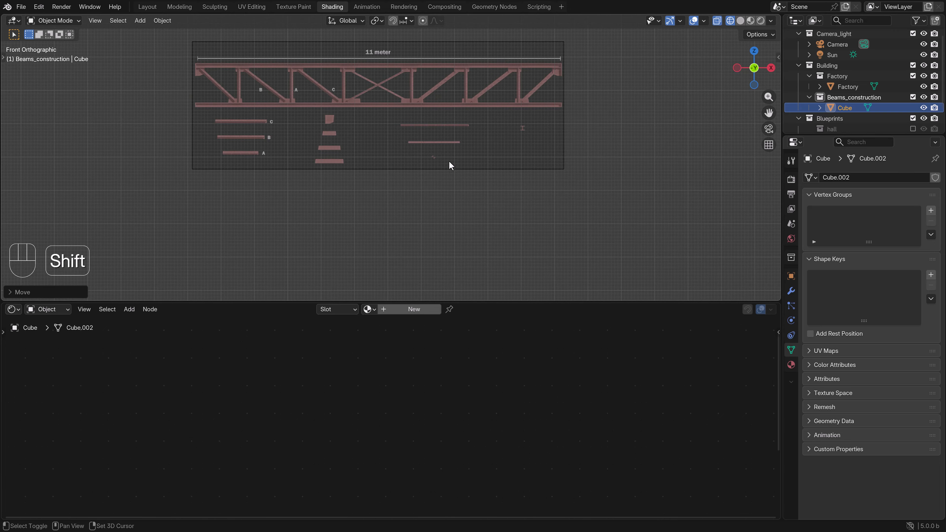
pyautogui.keyDown('shift'); pyautogui.moveTo(439, 155); pyautogui.dragTo(473, 240, button='middle'); pyautogui.keyUp('shift')
pyautogui.scroll(4, 357, 178)
pyautogui.scroll(-4, 402, 176)
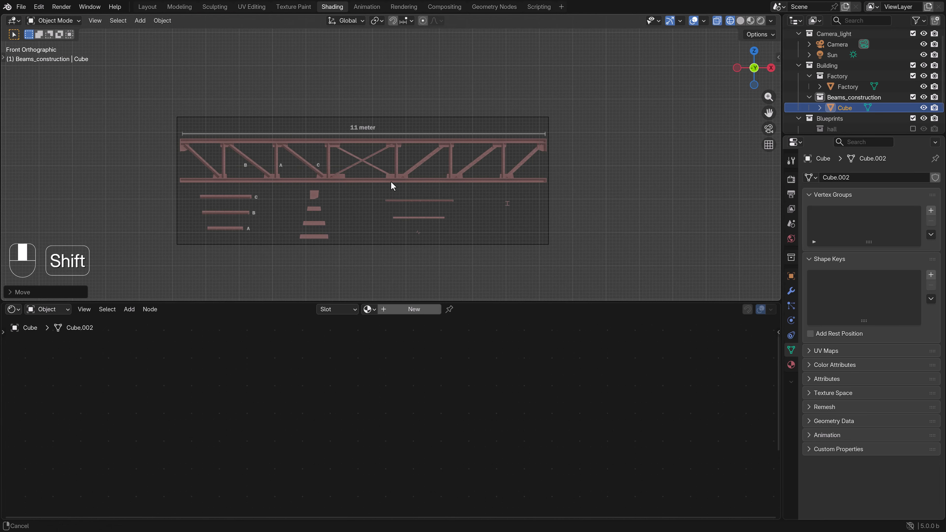
pyautogui.scroll(-2, 842, 123)
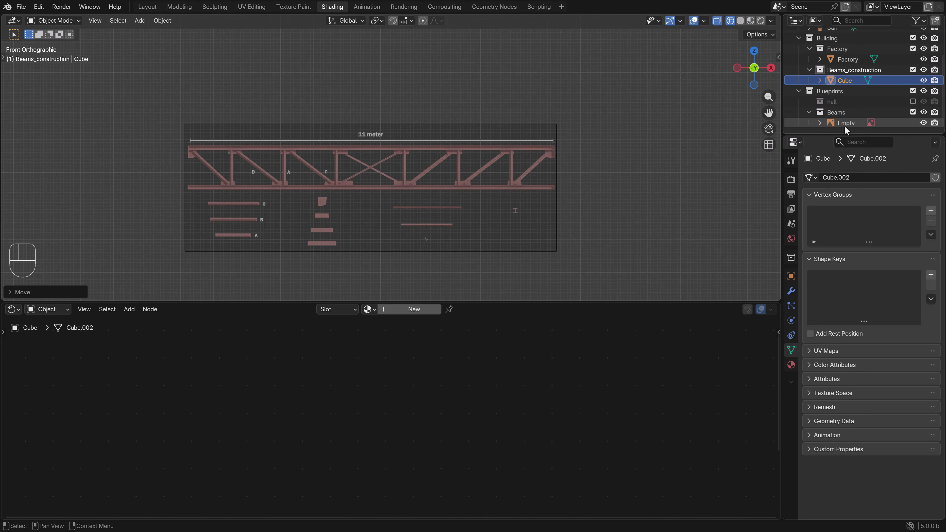
# Make the Beams blueprint collection active and add beam_03.png to it as an image reference.
pyautogui.click(837, 112)
pyautogui.click(140, 21)
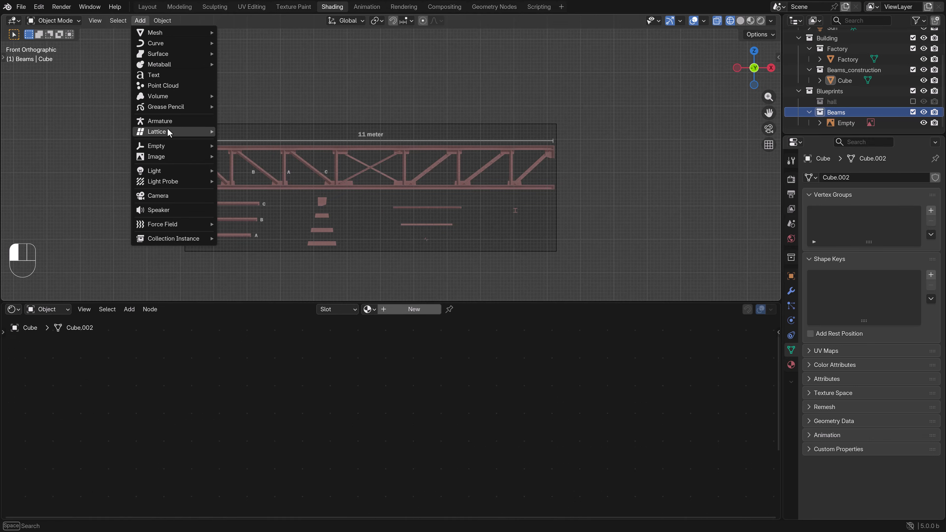
pyautogui.moveTo(167, 154)
pyautogui.click(284, 167)
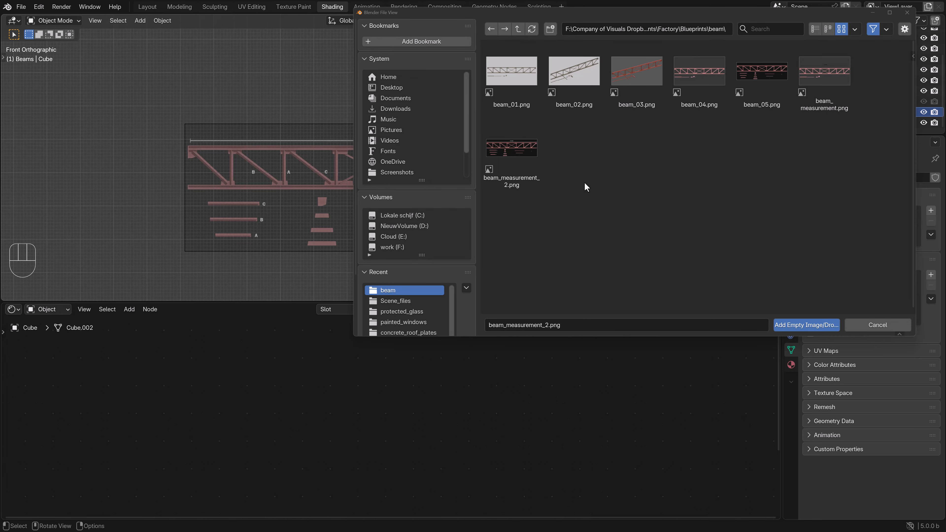
pyautogui.click(636, 75)
pyautogui.doubleClick(636, 76)
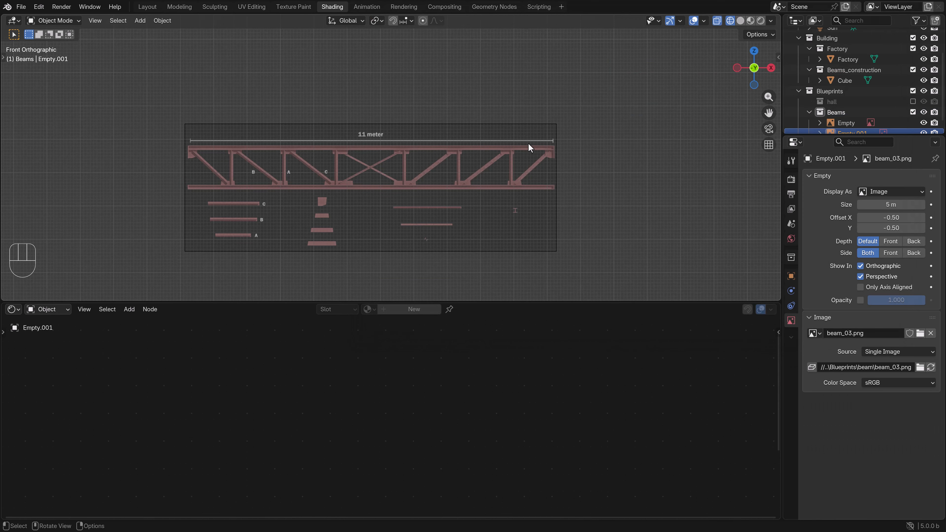
# Move the beam_03.png reference above the 11-meter blueprint and scale it up to roughly the blueprint's width.
pyautogui.scroll(-10, 528, 143)
pyautogui.press('g')
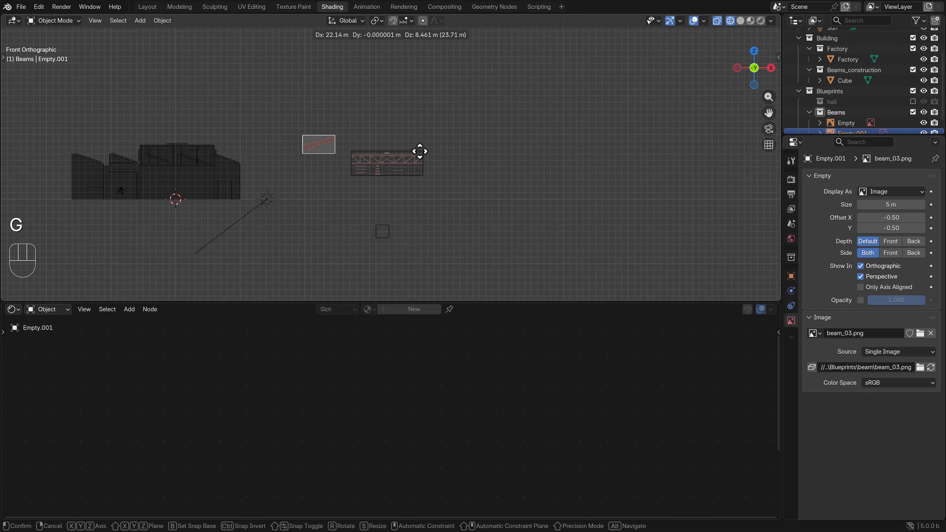
pyautogui.click(478, 148)
pyautogui.press('s')
pyautogui.click(427, 154)
pyautogui.keyDown('shift'); pyautogui.moveTo(413, 164); pyautogui.dragTo(401, 202, button='middle'); pyautogui.keyUp('shift')
pyautogui.scroll(4, 397, 210)
pyautogui.press('g')
pyautogui.click(417, 194)
pyautogui.press('s')
pyautogui.click(422, 205)
# Inspect the truss parts in the beam_03.png image and nudge it into line above the 11-meter blueprint.
pyautogui.scroll(6, 402, 205)
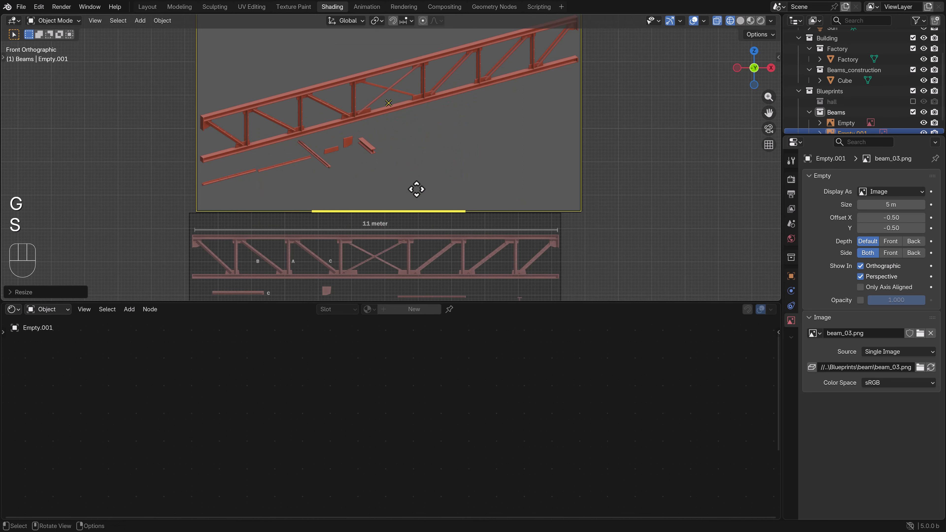
pyautogui.keyDown('shift'); pyautogui.moveTo(366, 161); pyautogui.dragTo(378, 189, button='middle'); pyautogui.keyUp('shift')
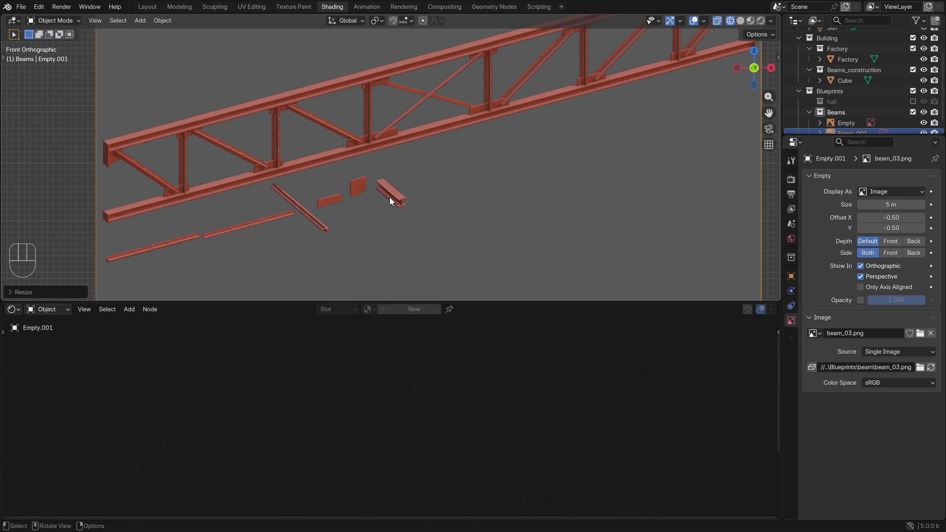
pyautogui.scroll(-2, 402, 205)
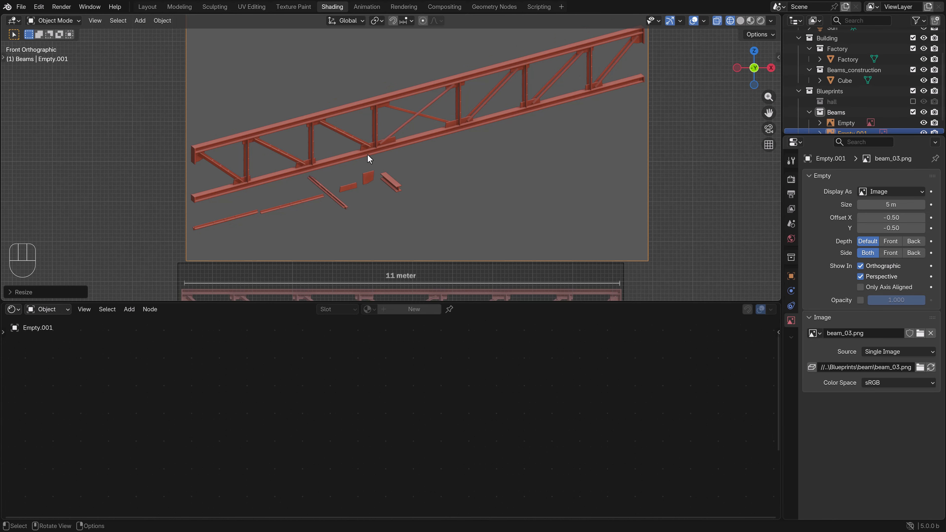
pyautogui.scroll(-3, 368, 156)
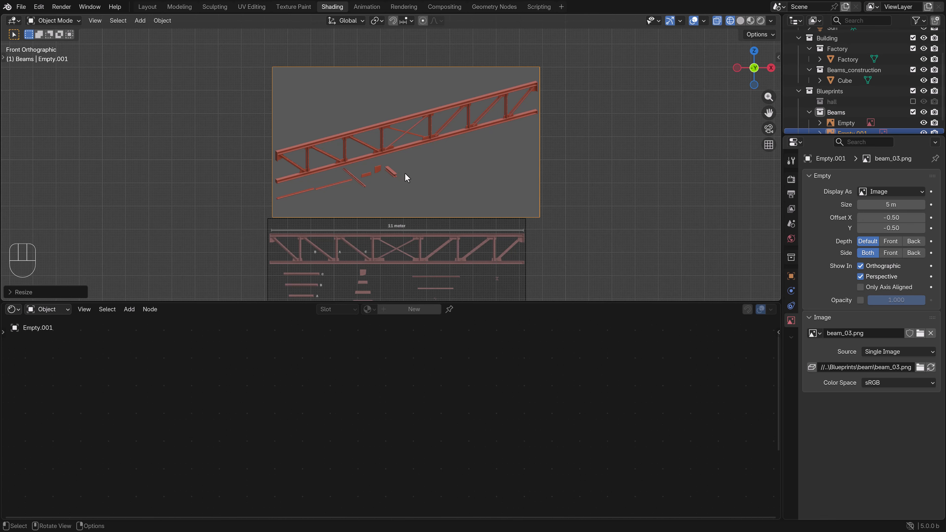
pyautogui.press('g')
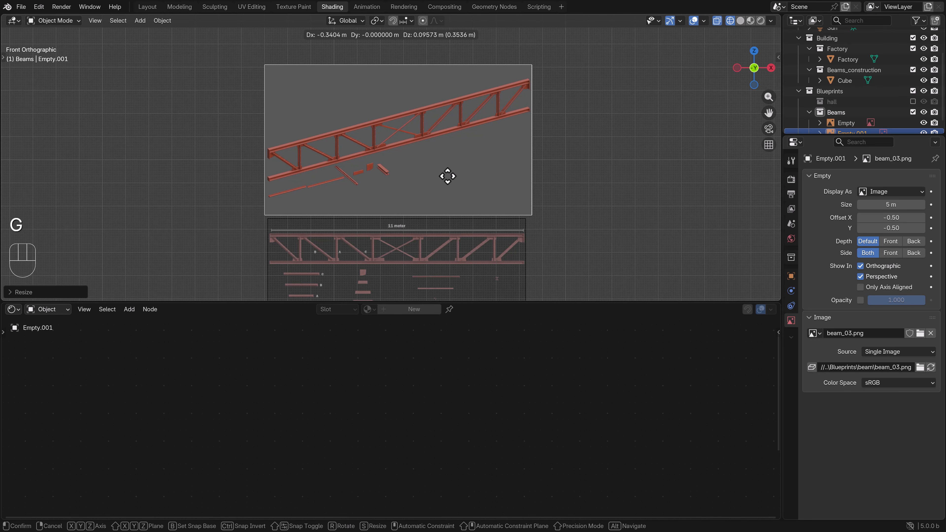
pyautogui.click(451, 180)
# Select the Beams_construction cube below the blueprints.
pyautogui.scroll(-4, 443, 202)
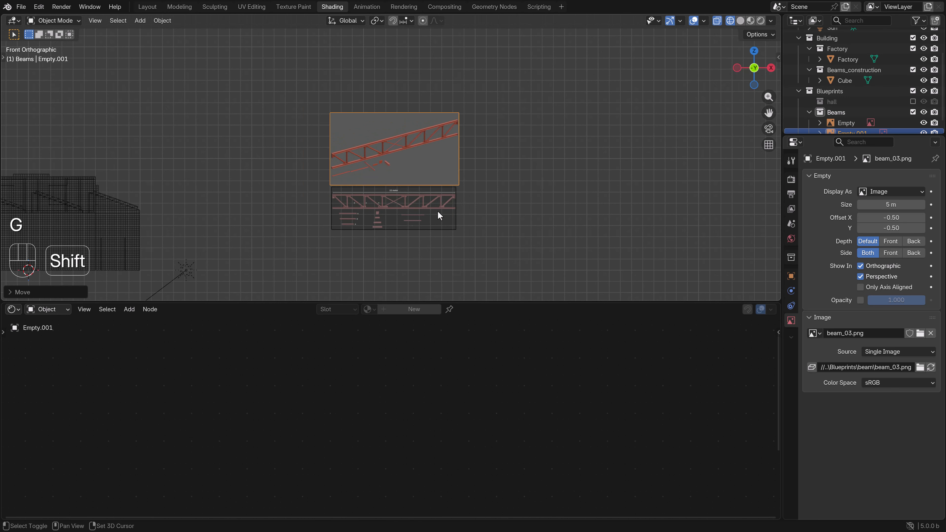
pyautogui.keyDown('shift'); pyautogui.moveTo(438, 211); pyautogui.dragTo(443, 104, button='middle'); pyautogui.keyUp('shift')
pyautogui.click(401, 211)
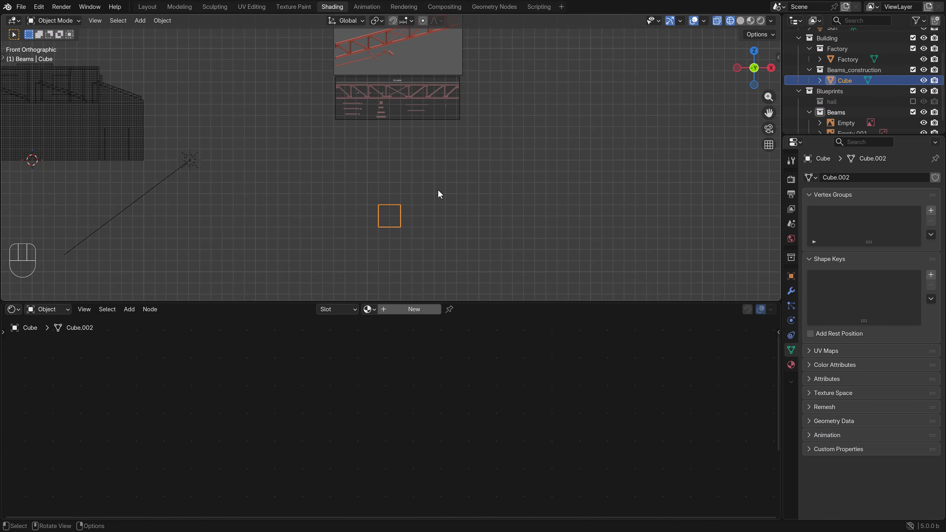
pyautogui.keyDown('shift'); pyautogui.moveTo(436, 230); pyautogui.dragTo(428, 211, button='middle'); pyautogui.keyUp('shift')
pyautogui.scroll(3, 428, 212)
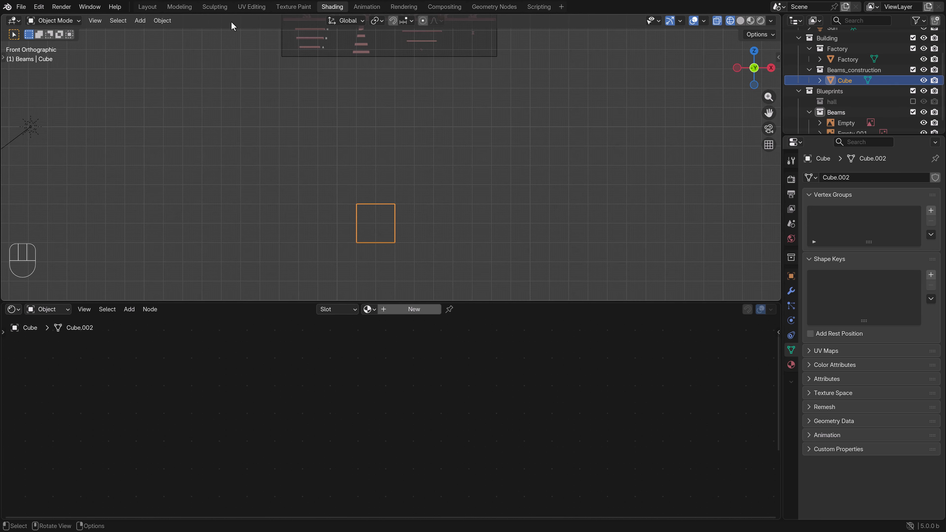
# Switch to the Modeling workspace and show the selected cube in front orthographic view.
pyautogui.click(180, 6)
pyautogui.press('Tab')
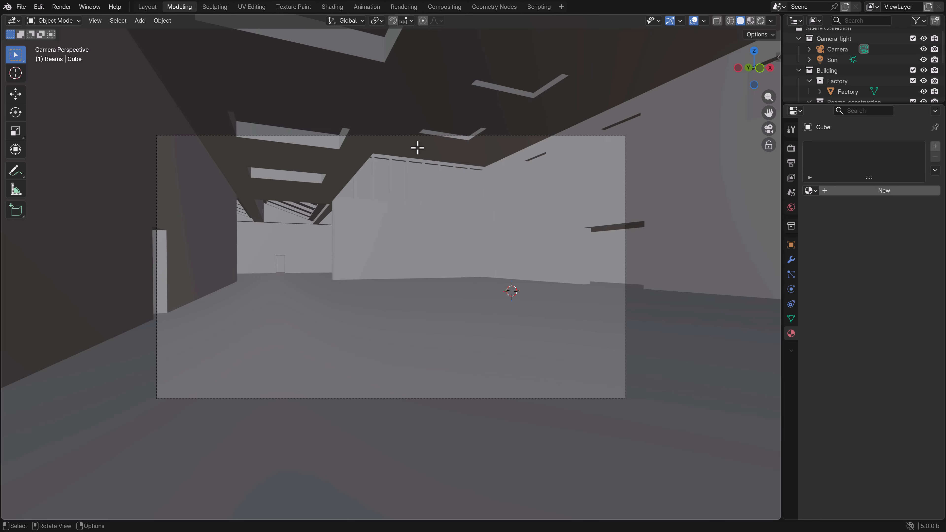
pyautogui.press('Tab')
pyautogui.press('Tab')
pyautogui.press('KP_1')
pyautogui.scroll(-12, 424, 135)
pyautogui.keyDown('shift'); pyautogui.moveTo(510, 206); pyautogui.dragTo(299, 178, button='middle'); pyautogui.keyUp('shift')
pyautogui.scroll(5, 417, 265)
pyautogui.keyDown('shift'); pyautogui.moveTo(454, 234); pyautogui.dragTo(361, 254, button='middle'); pyautogui.keyUp('shift')
pyautogui.scroll(4, 356, 277)
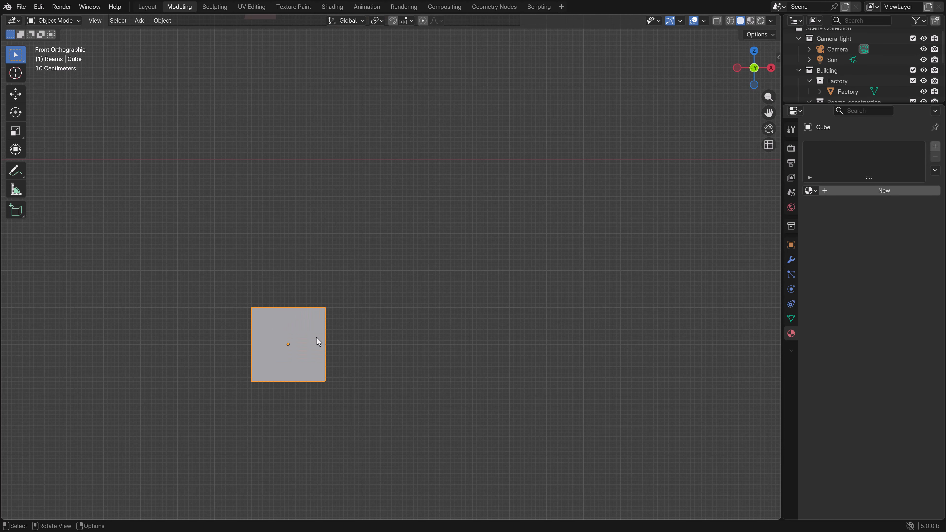
pyautogui.keyDown('shift'); pyautogui.moveTo(317, 337); pyautogui.dragTo(367, 314, button='middle'); pyautogui.keyUp('shift')
# In wireframe Edit Mode, raise all the cube's vertices about 1 m along Z so its base sits at the object origin.
pyautogui.press('Tab')
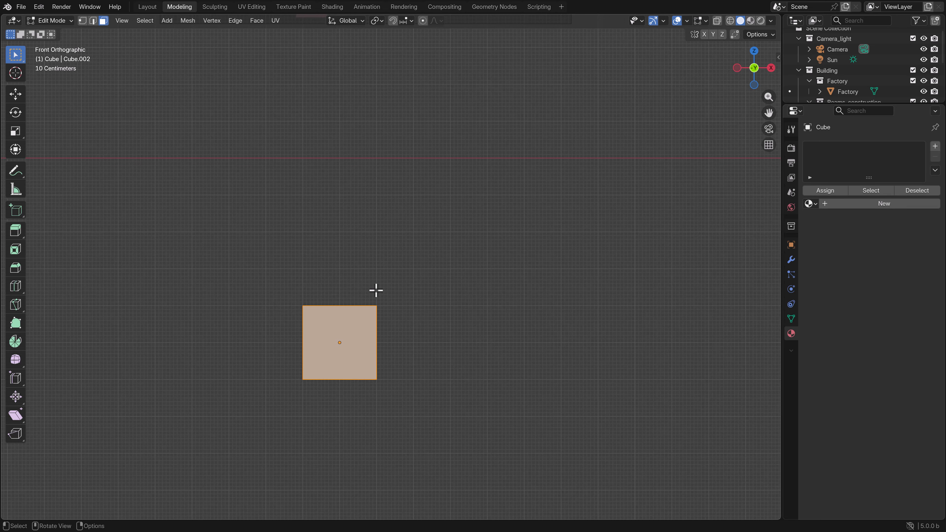
pyautogui.press('z')
pyautogui.click(306, 306)
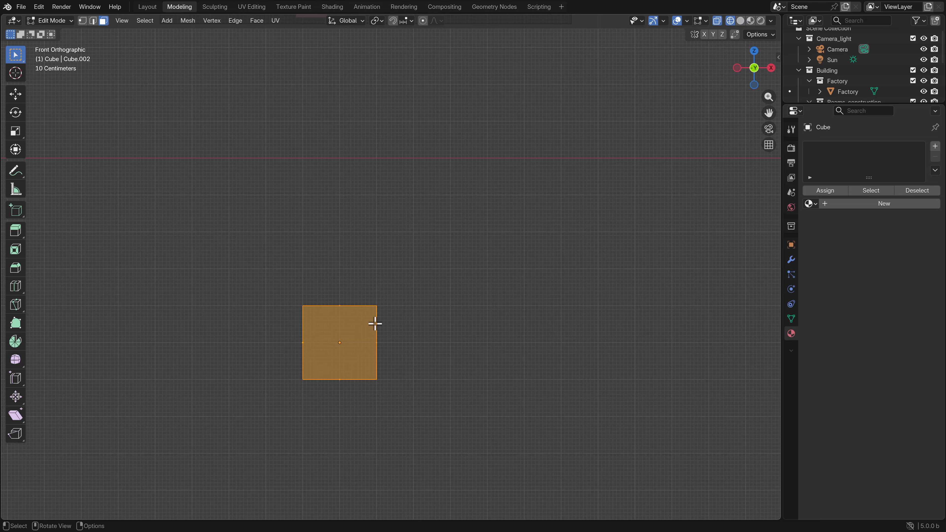
pyautogui.click(386, 364)
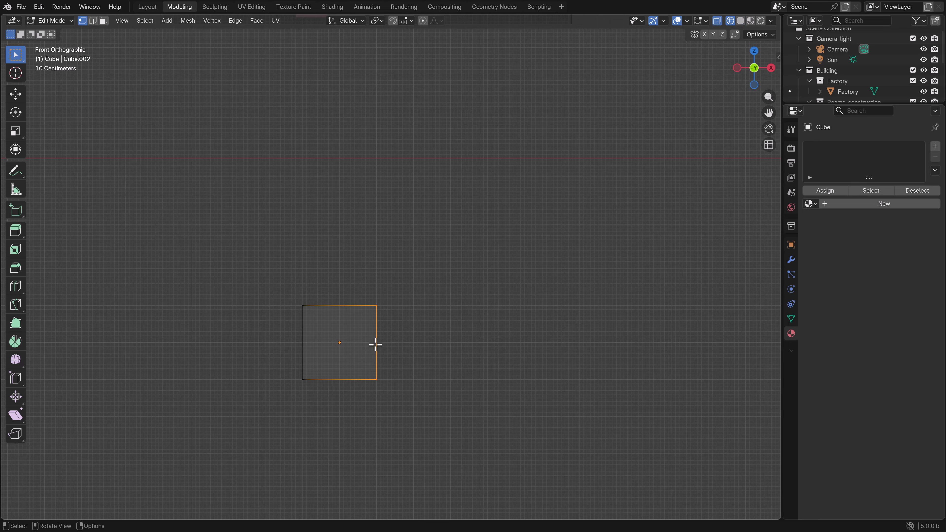
pyautogui.moveTo(410, 395); pyautogui.dragTo(266, 273)
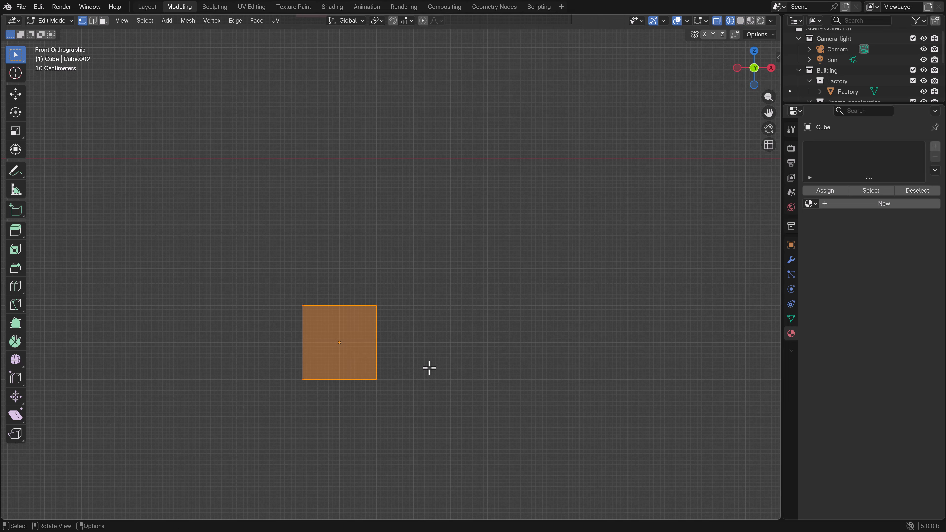
pyautogui.press('g')
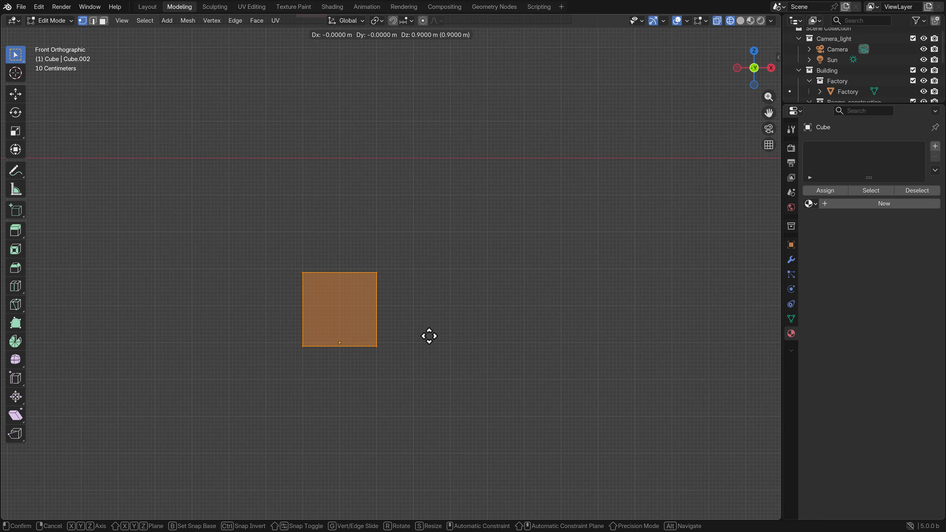
pyautogui.click(428, 330)
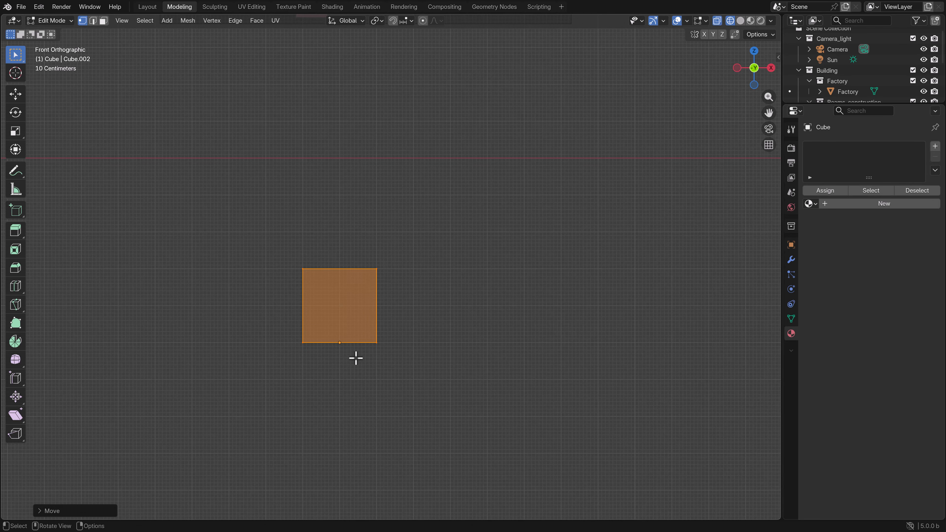
pyautogui.scroll(-2, 356, 357)
pyautogui.keyDown('shift'); pyautogui.moveTo(397, 313); pyautogui.dragTo(401, 338, button='middle'); pyautogui.keyUp('shift')
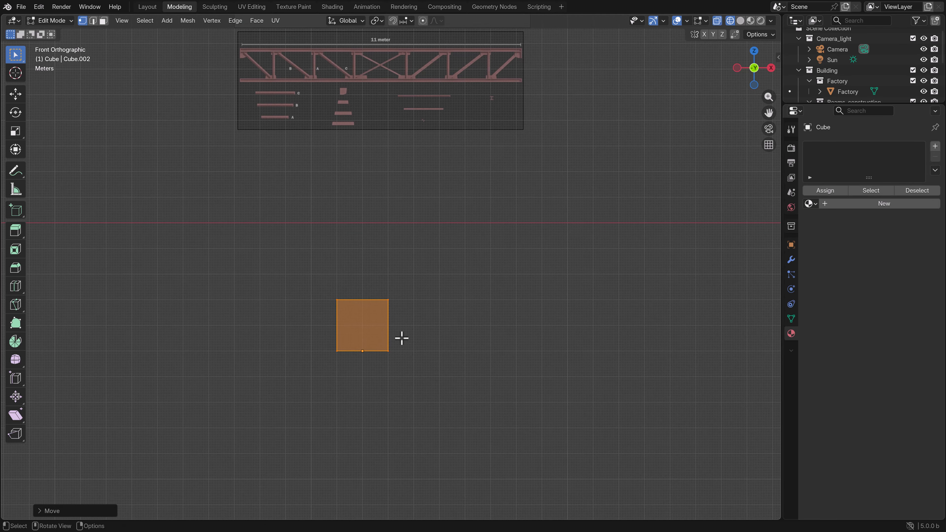
# Return to Object Mode and add a Mirror modifier to the cube.
pyautogui.press('Tab')
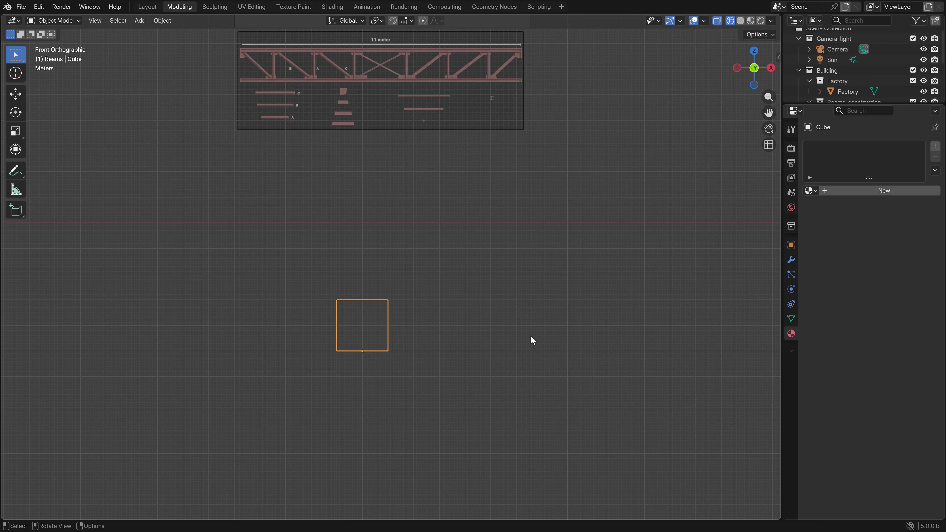
pyautogui.click(790, 261)
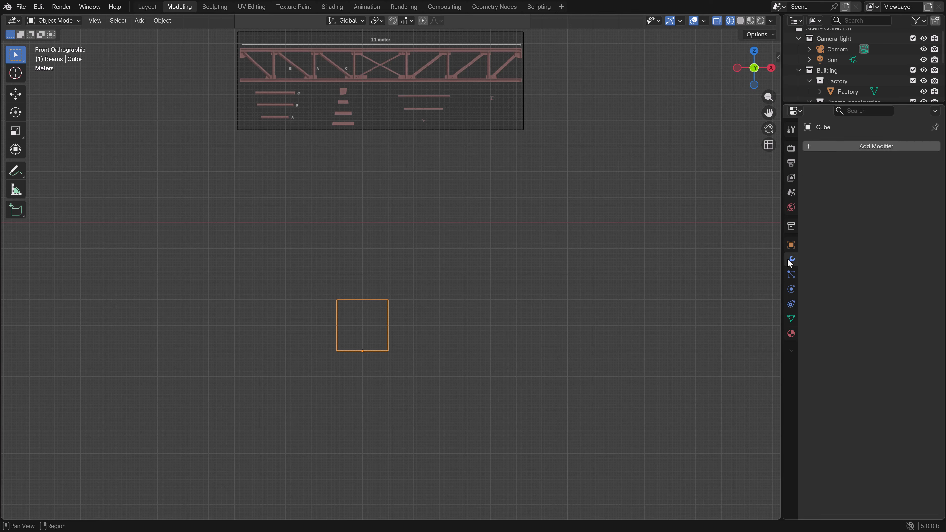
pyautogui.click(850, 147)
pyautogui.moveTo(850, 148)
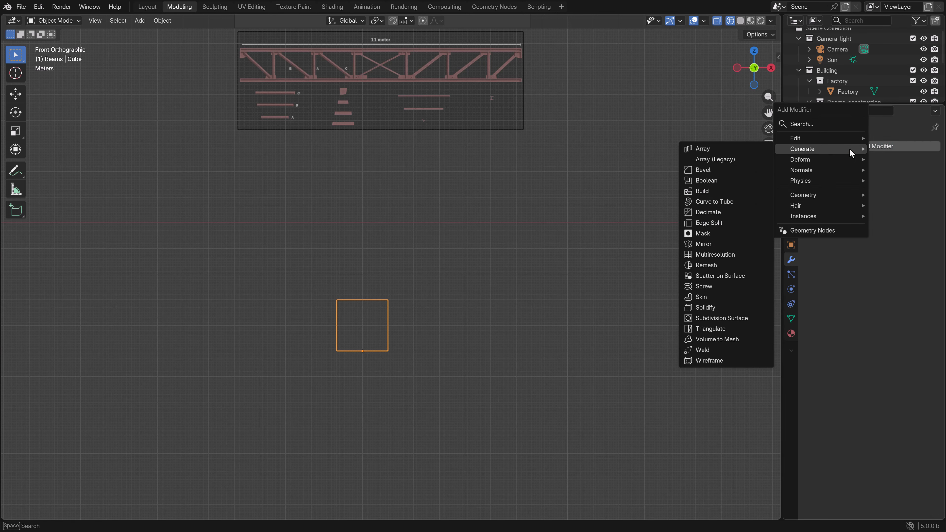
pyautogui.click(717, 243)
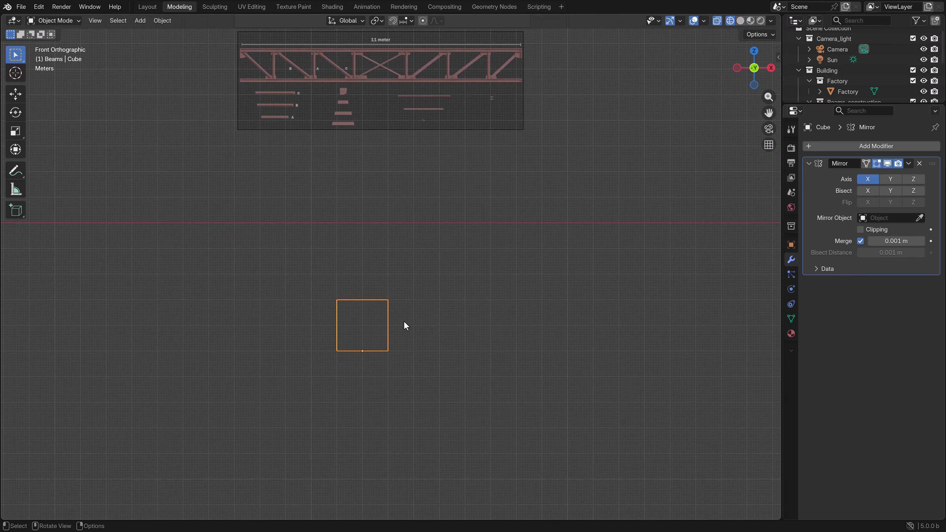
# In Edit Mode, select the cube's top vertices and raise them about 5 m in total along Z.
pyautogui.press('Tab')
pyautogui.click(395, 308)
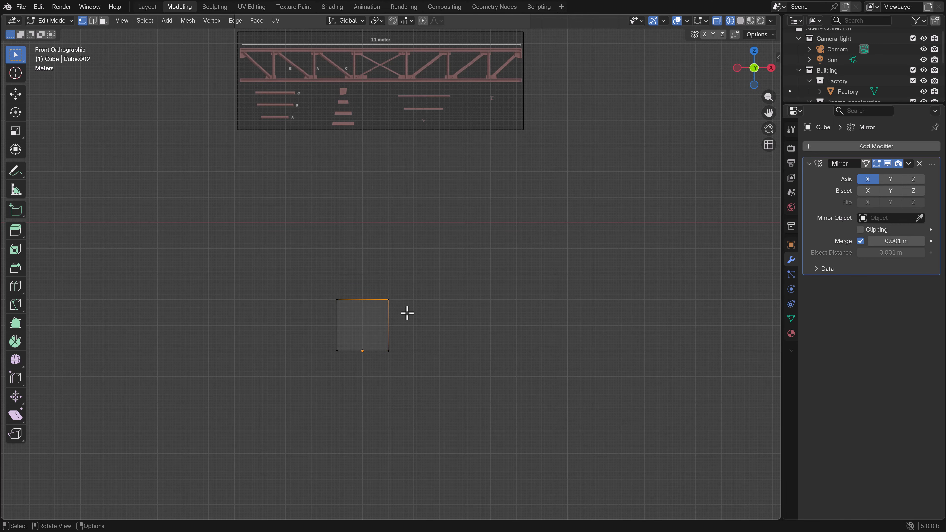
pyautogui.scroll(3, 407, 328)
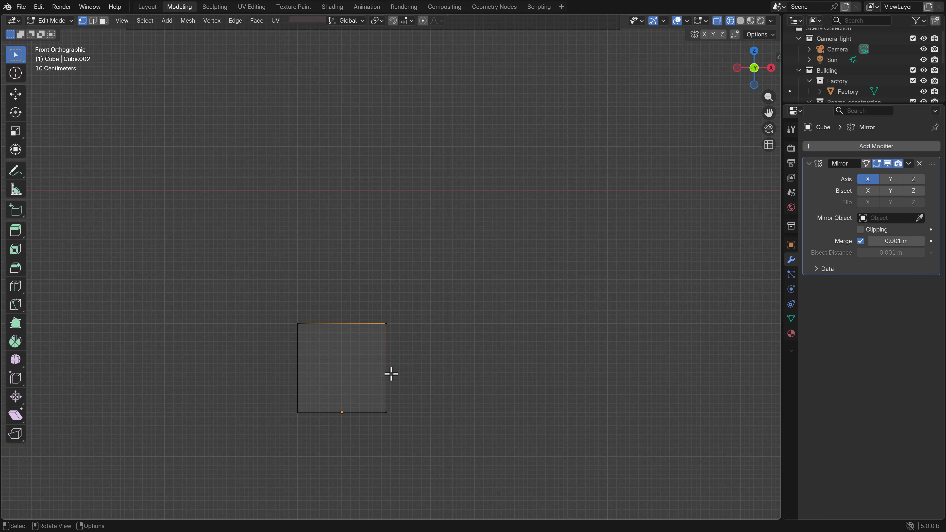
pyautogui.scroll(-3, 394, 313)
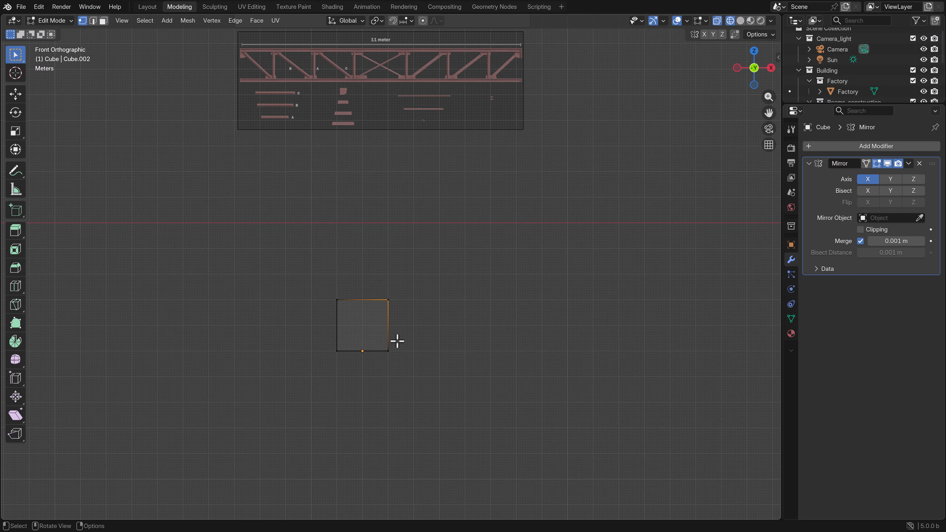
pyautogui.keyDown('shift'); pyautogui.moveTo(429, 314); pyautogui.dragTo(335, 290); pyautogui.keyUp('shift')
pyautogui.press('g')
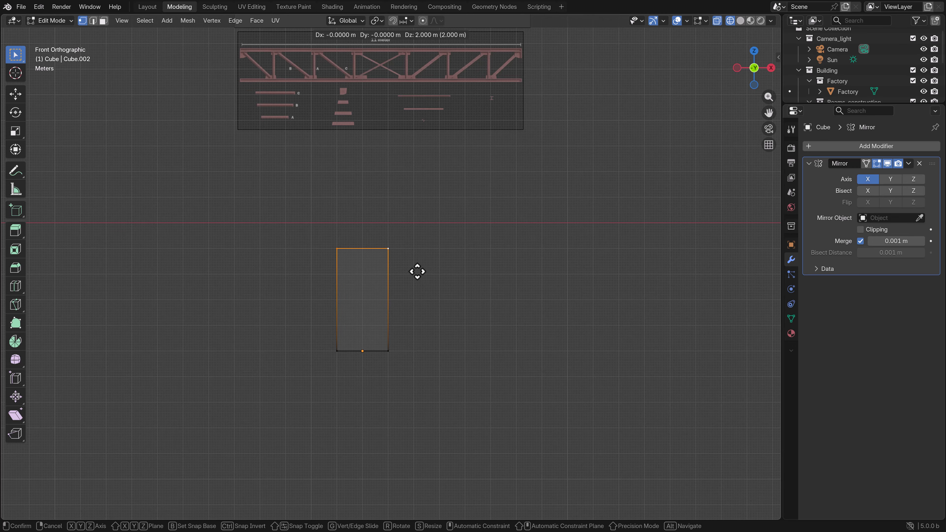
pyautogui.click(416, 250)
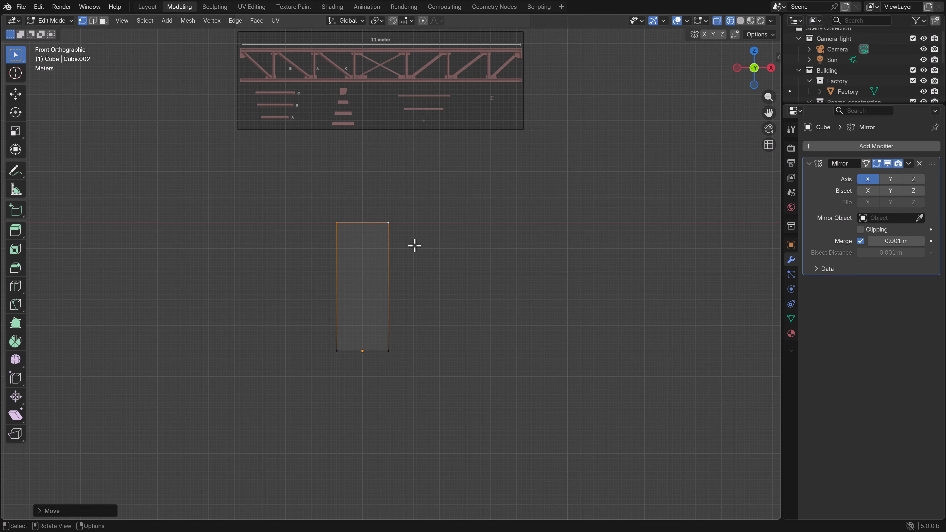
pyautogui.press('g')
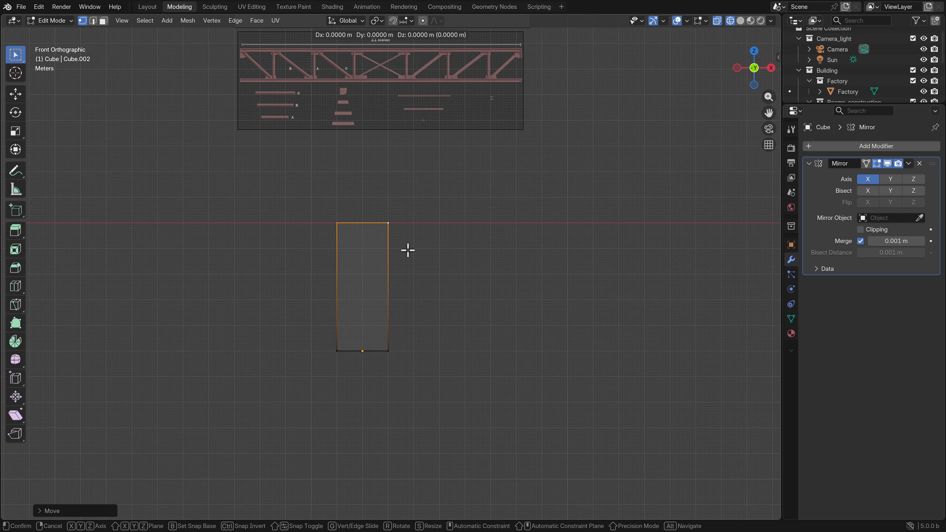
pyautogui.click(407, 230)
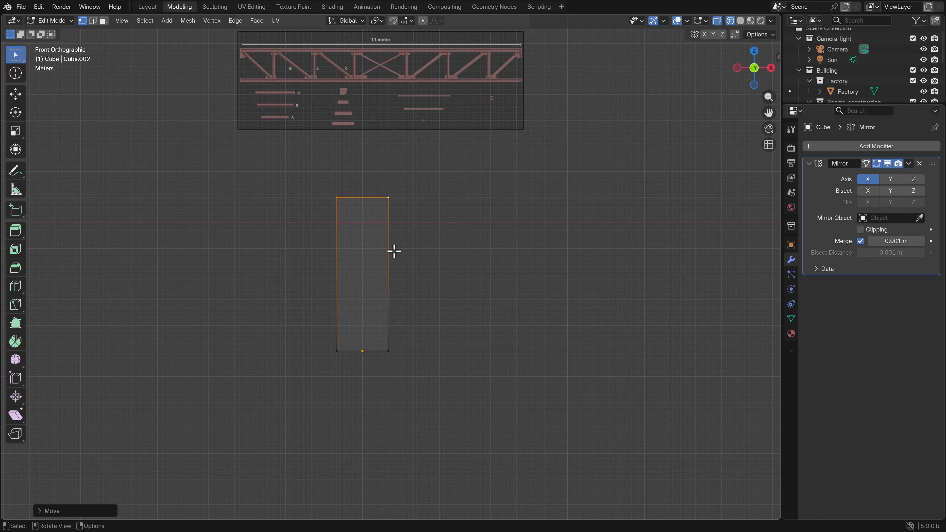
pyautogui.press('g')
pyautogui.click(392, 231)
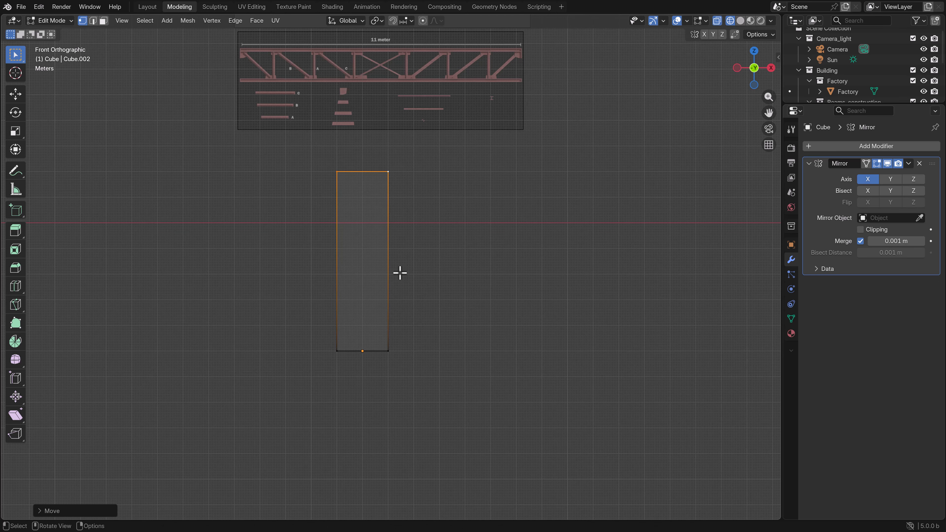
# Add one horizontal loop cut around the block and raise it to about 2 m below the top edge.
pyautogui.click(400, 200)
pyautogui.scroll(2, 395, 242)
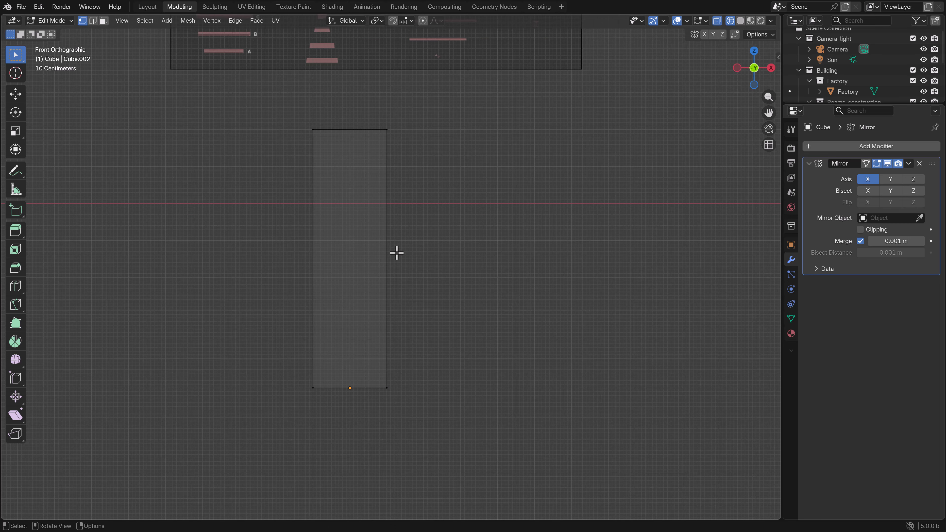
pyautogui.hotkey('ctrl', 'r')
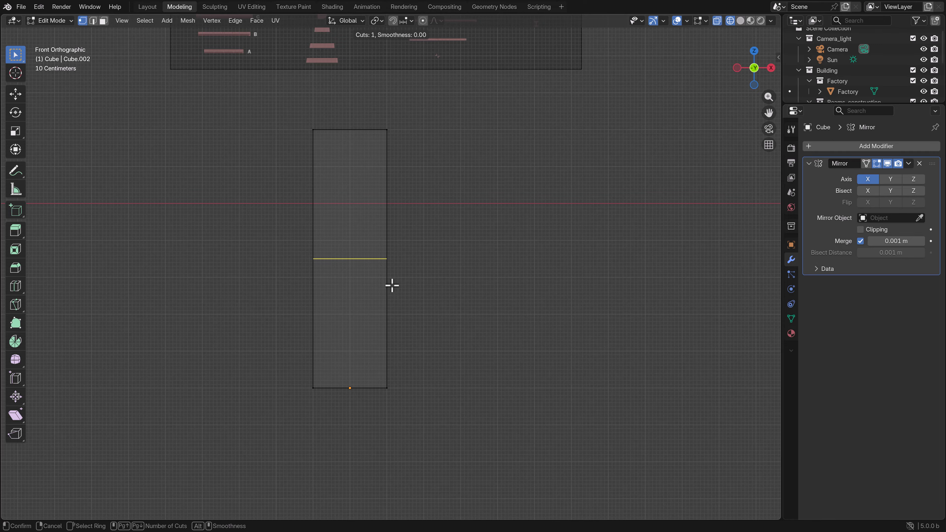
pyautogui.rightClick(392, 285)
pyautogui.hotkey('ctrl', 'r')
pyautogui.click(389, 265)
pyautogui.rightClick(391, 263)
pyautogui.keyDown('shift'); pyautogui.moveTo(405, 262); pyautogui.dragTo(407, 274, button='middle'); pyautogui.keyUp('shift')
pyautogui.scroll(3, 404, 294)
pyautogui.press('g')
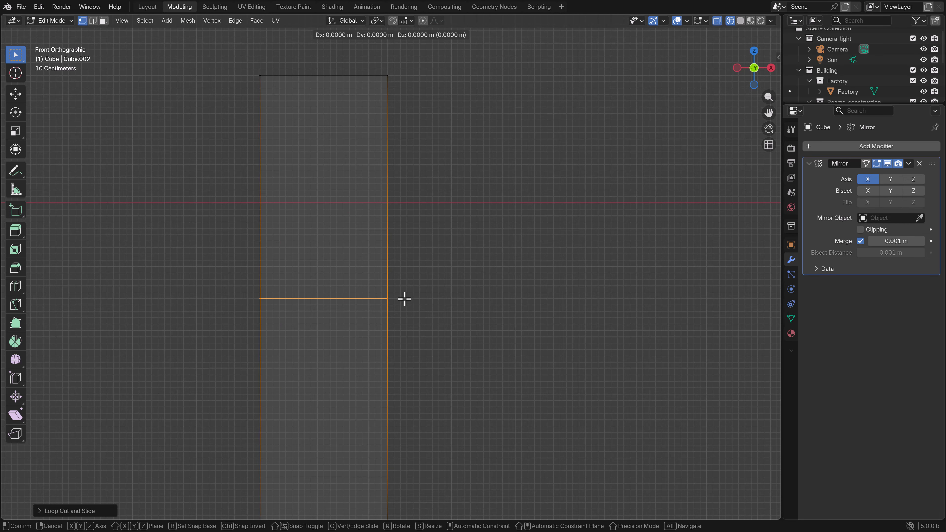
pyautogui.click(403, 206)
pyautogui.scroll(-5, 391, 267)
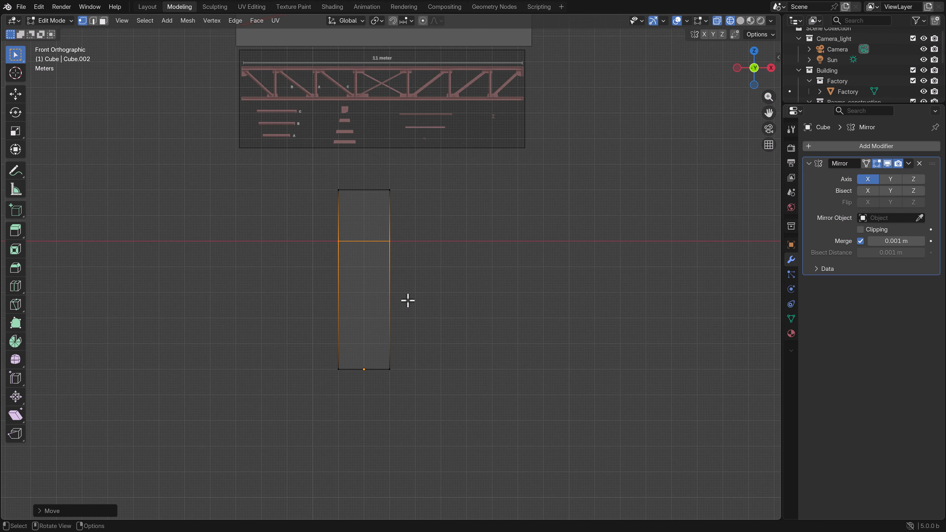
# Select the vertices on the +X side of the block's upper section, between the loop cut and the top.
pyautogui.press('Tab')
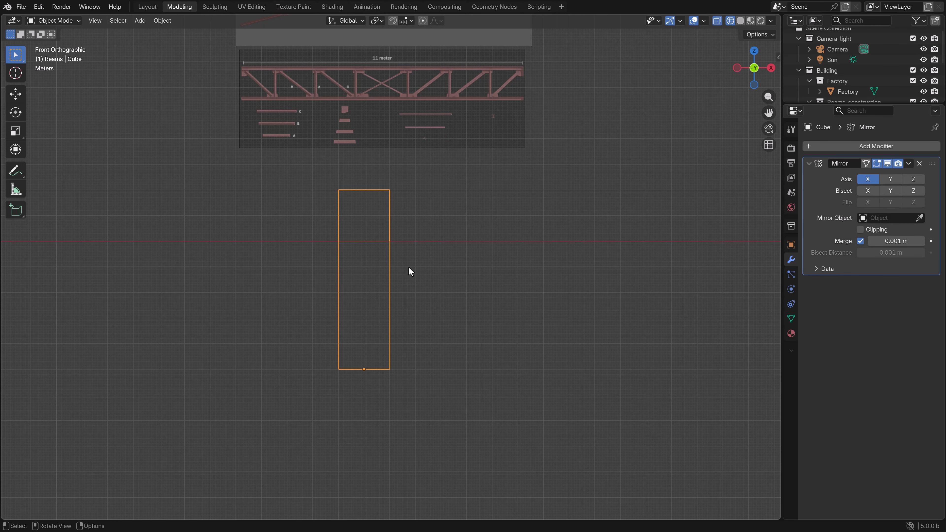
pyautogui.press('Tab')
pyautogui.scroll(1, 395, 249)
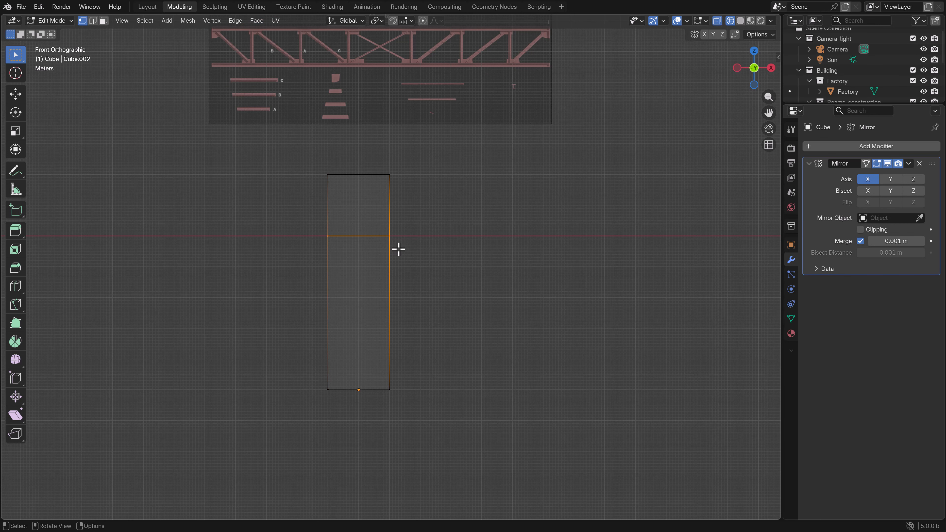
pyautogui.click(392, 238)
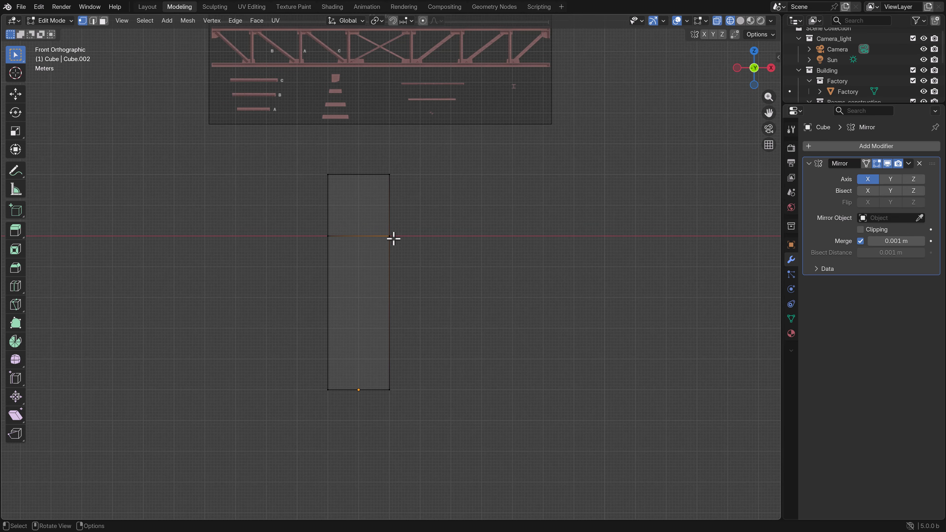
pyautogui.keyDown('shift'); pyautogui.moveTo(410, 266); pyautogui.dragTo(380, 172); pyautogui.keyUp('shift')
# In Object Mode, change the Mirror modifier's axis to Z only.
pyautogui.press('Tab')
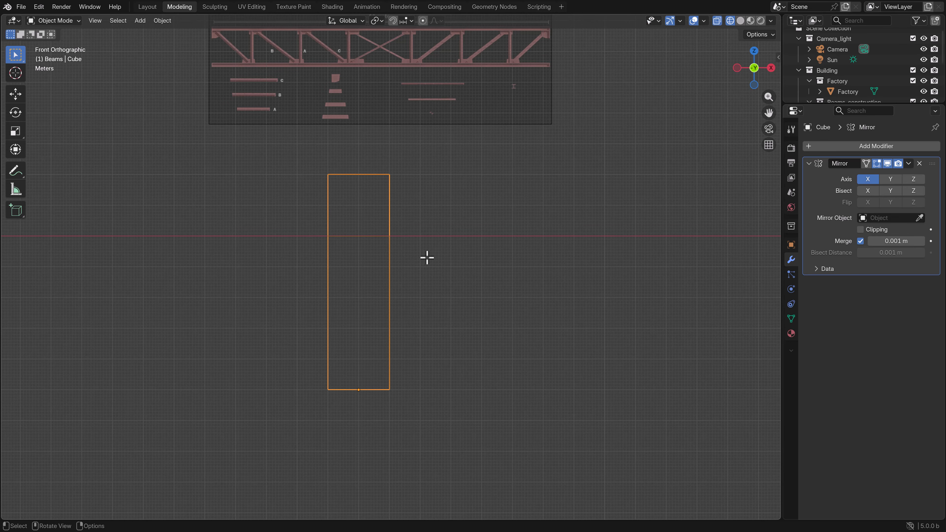
pyautogui.click(868, 181)
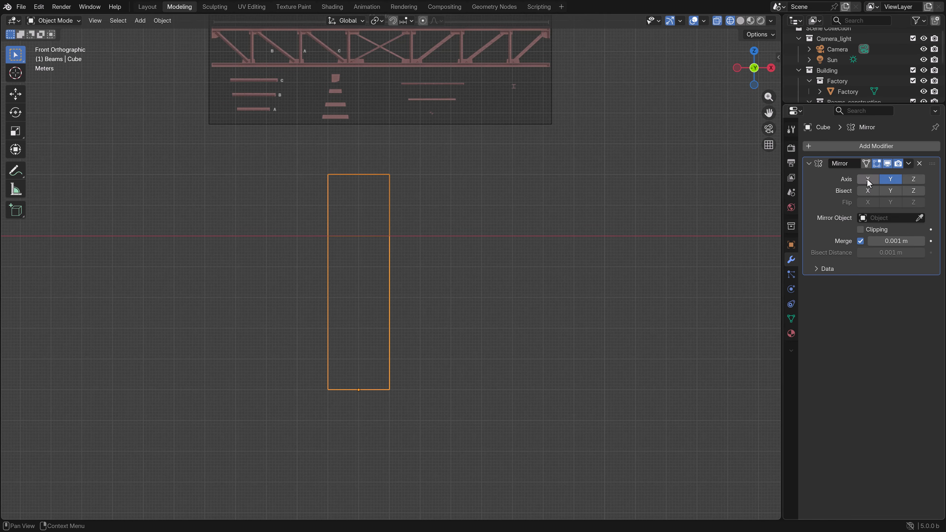
pyautogui.click(914, 179)
pyautogui.click(890, 179)
pyautogui.scroll(-3, 379, 306)
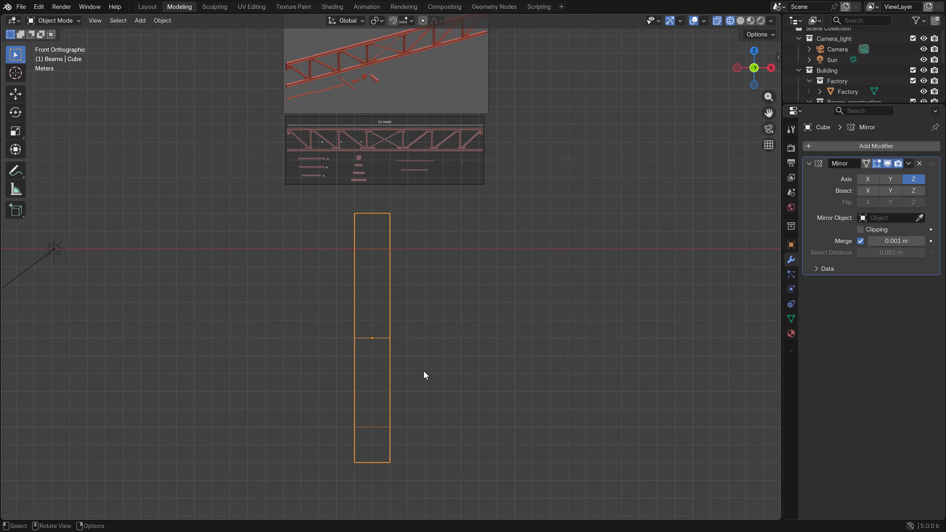
pyautogui.scroll(3, 426, 376)
# Extrude the upper section's +X face 6 m outward along X to form one half of the flange.
pyautogui.press('Tab')
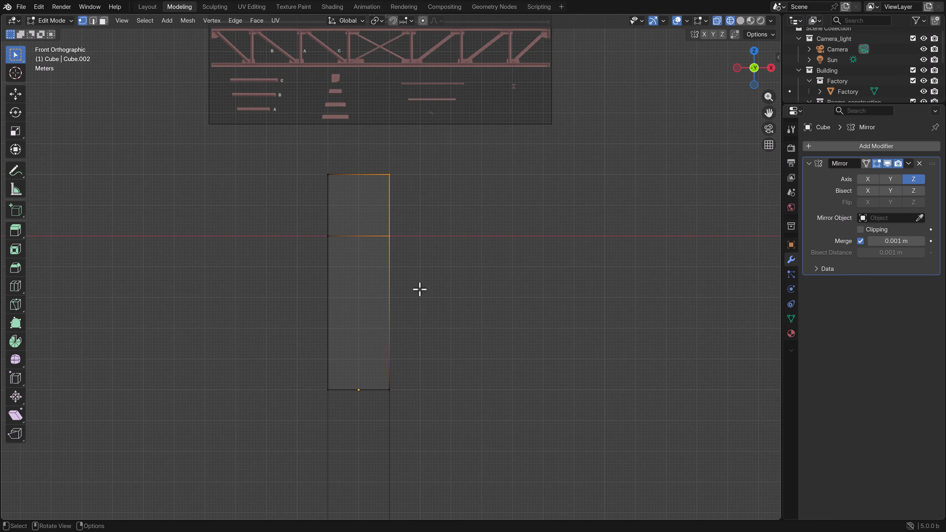
pyautogui.scroll(-2, 418, 259)
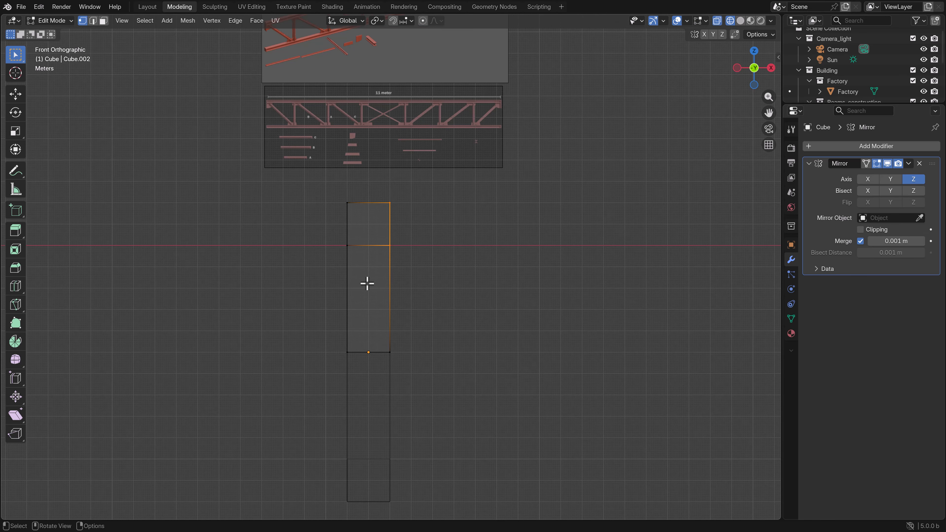
pyautogui.scroll(2, 397, 271)
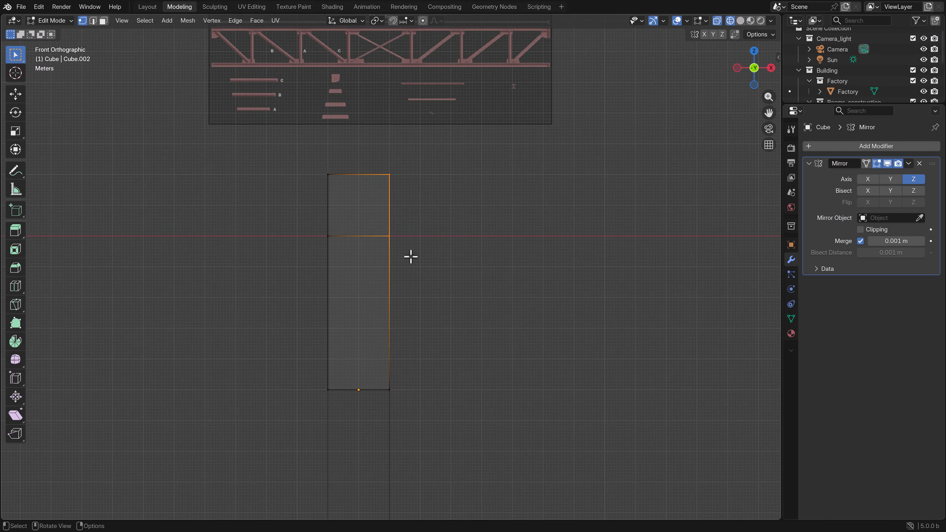
pyautogui.press('e')
pyautogui.press('Escape')
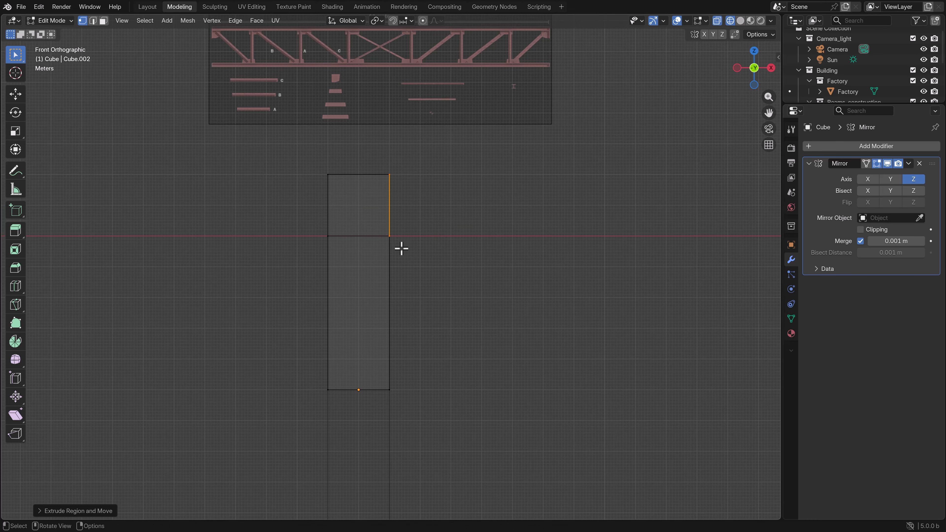
pyautogui.press('g')
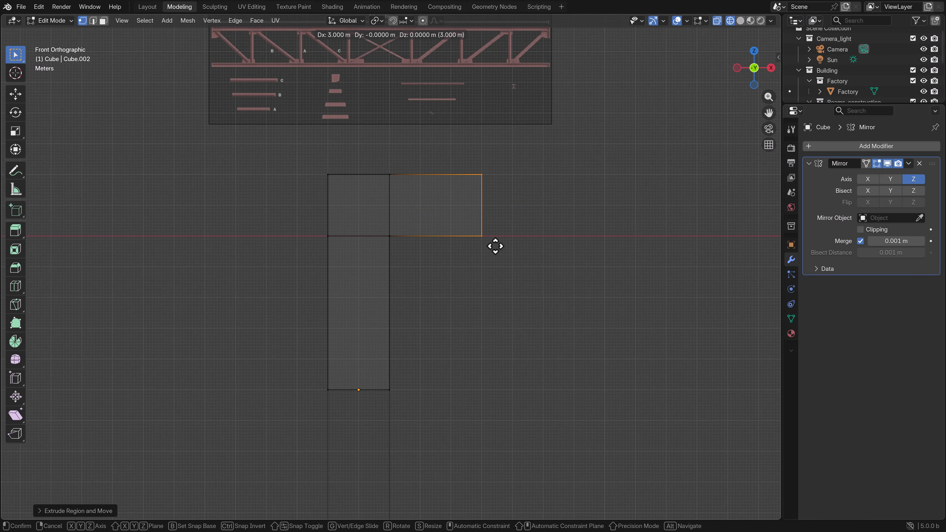
pyautogui.click(581, 246)
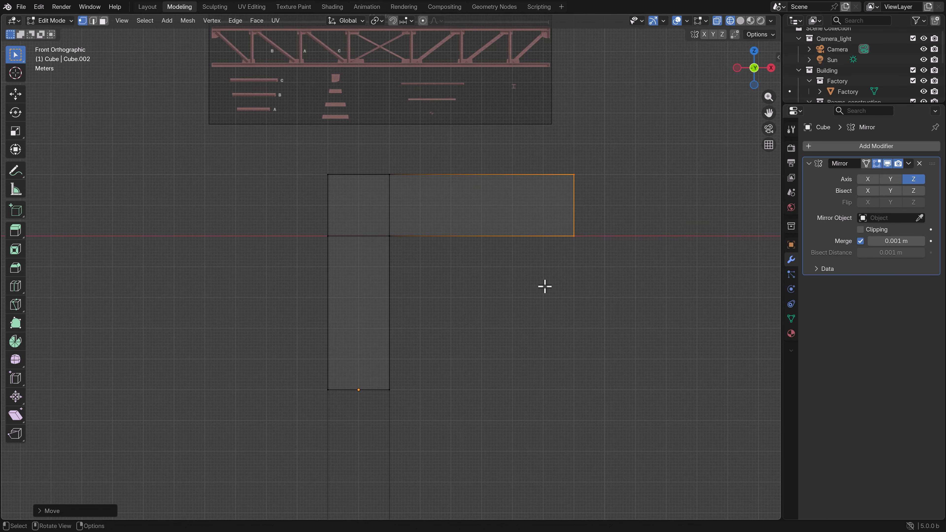
# Select the upper section's opposite side and extrude it 6 m along negative X to complete the flange.
pyautogui.scroll(-2, 533, 291)
pyautogui.click(356, 260)
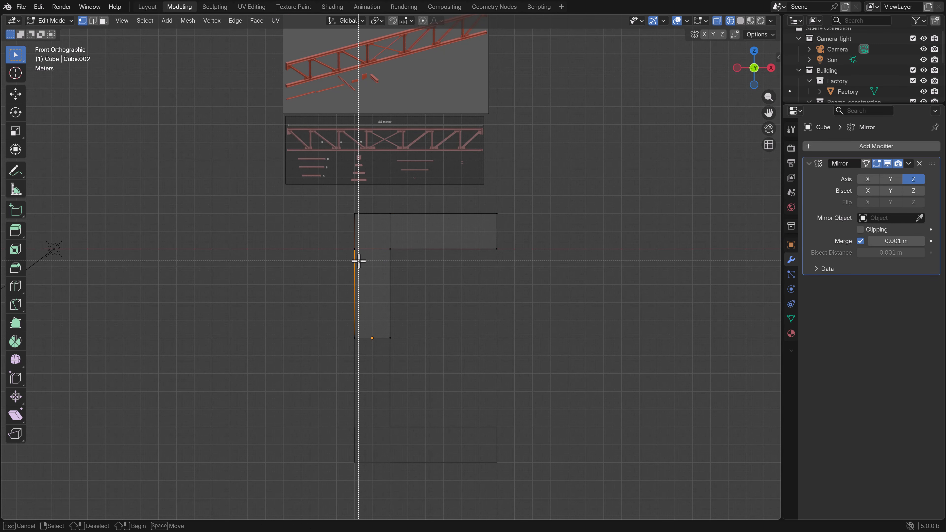
pyautogui.scroll(3, 452, 287)
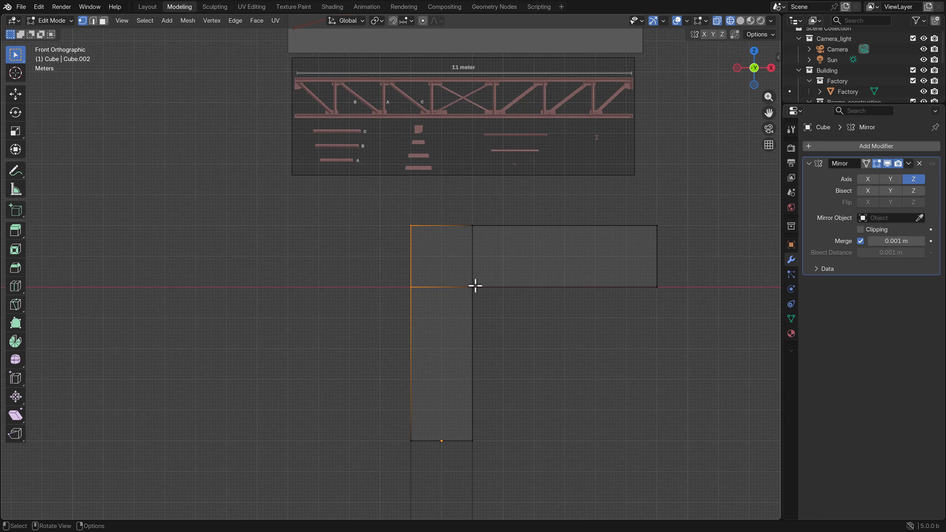
pyautogui.press('e')
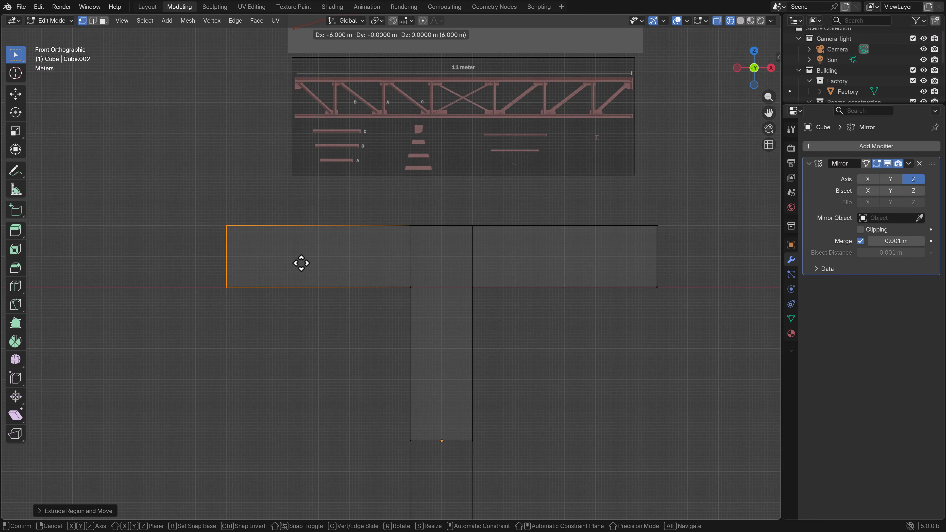
pyautogui.click(301, 264)
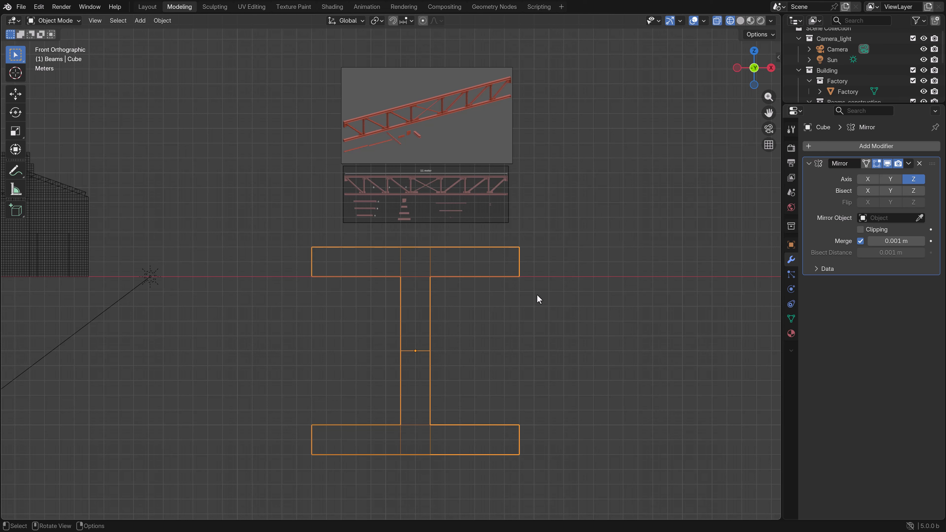
# In Object Mode, apply the Mirror modifier to the I-shaped profile.
pyautogui.click(909, 163)
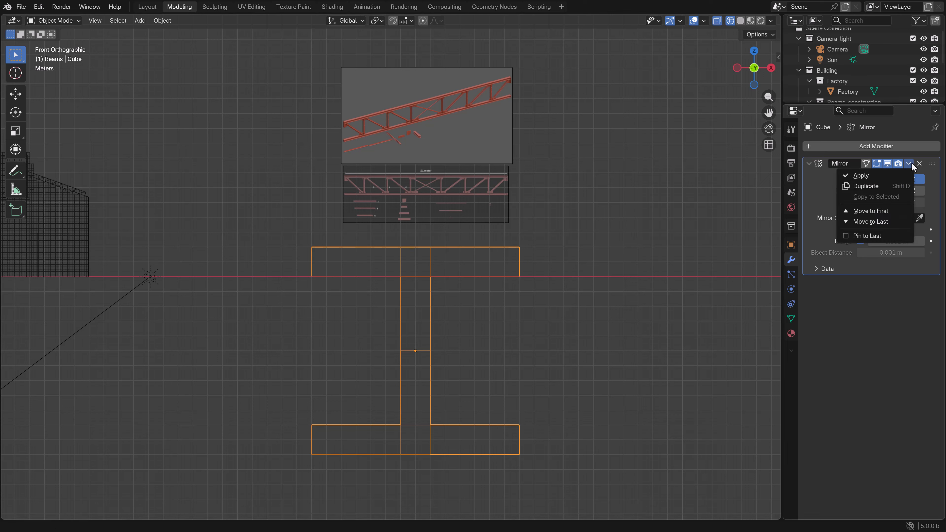
pyautogui.click(882, 178)
pyautogui.moveTo(563, 284); pyautogui.dragTo(546, 303, button='middle')
# In Edit Mode, select the vertices at the middle of the web and merge them by distance.
pyautogui.press('Tab')
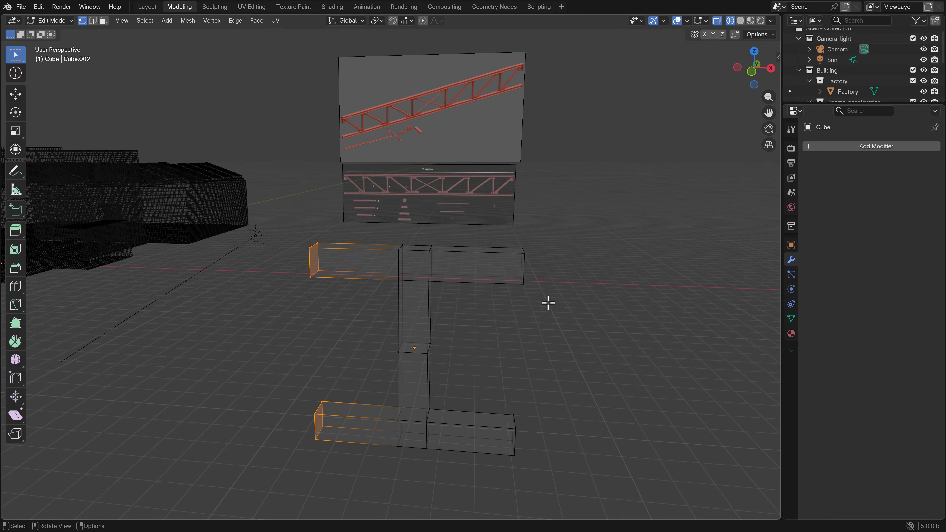
pyautogui.press('z')
pyautogui.press('z')
pyautogui.keyDown('shift'); pyautogui.moveTo(459, 366); pyautogui.dragTo(383, 325); pyautogui.keyUp('shift')
pyautogui.press('F3')
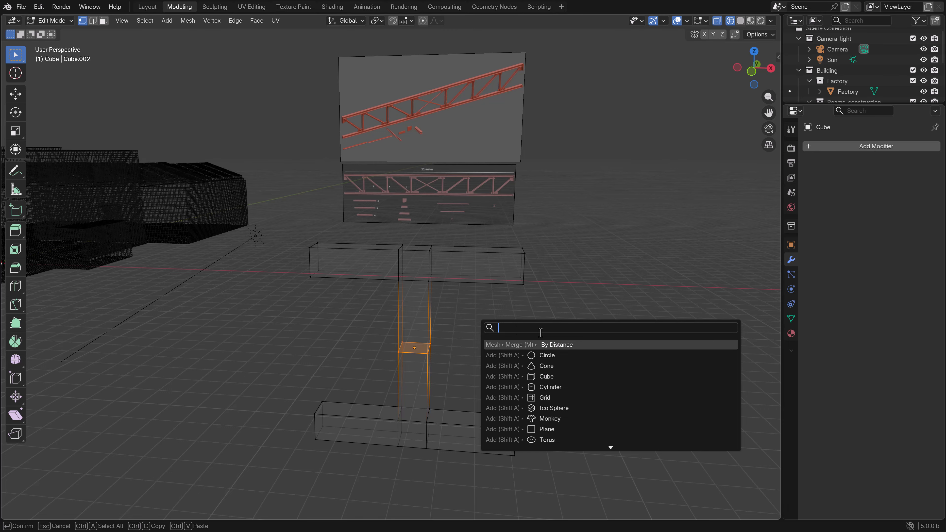
pyautogui.click(550, 345)
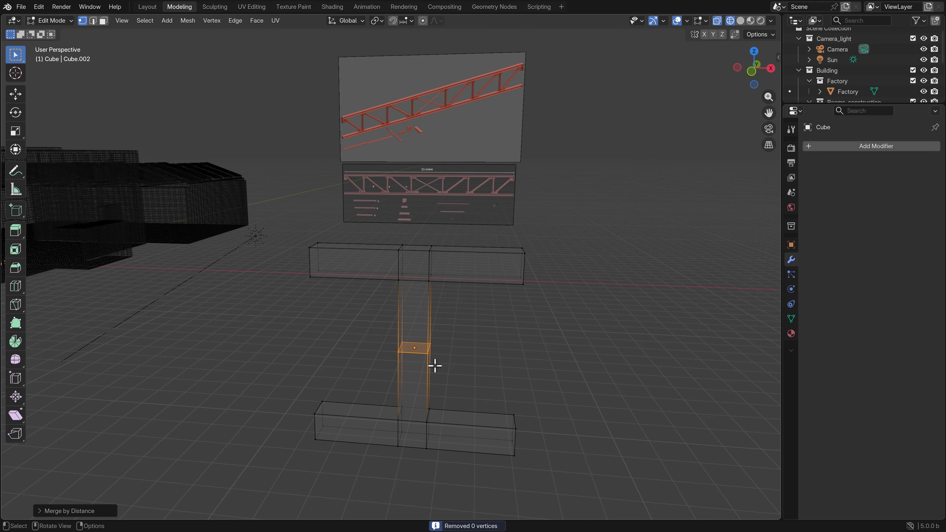
# Delete the interior face crossing the middle of the web.
pyautogui.moveTo(434, 365); pyautogui.dragTo(458, 363, button='middle')
pyautogui.scroll(4, 460, 369)
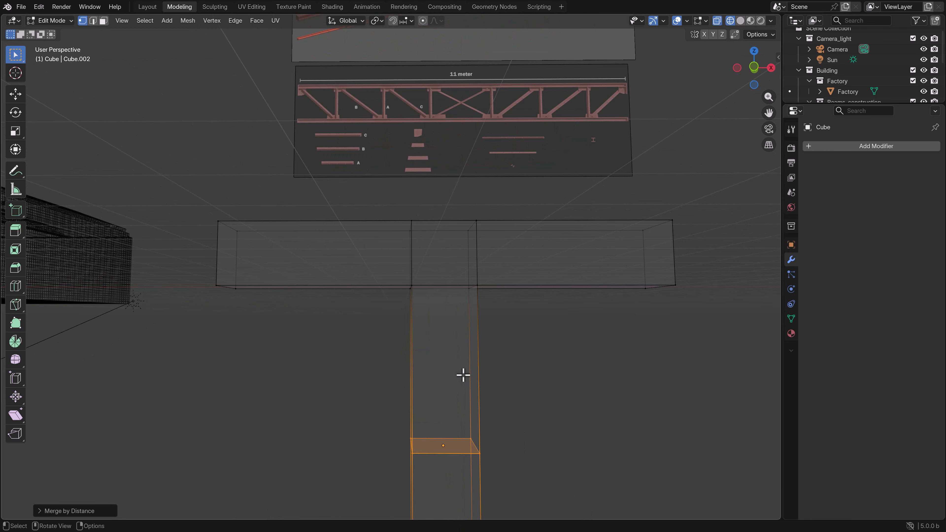
pyautogui.press('x')
pyautogui.click(452, 387)
pyautogui.scroll(-3, 453, 386)
pyautogui.press('z')
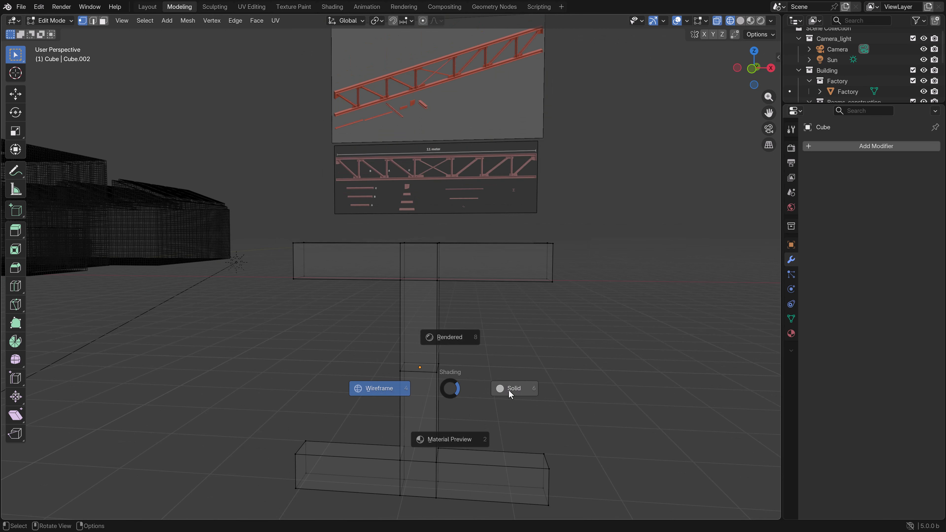
pyautogui.click(511, 390)
pyautogui.hotkey('alt', 'z')
pyautogui.moveTo(488, 385); pyautogui.dragTo(332, 332)
pyautogui.press('x')
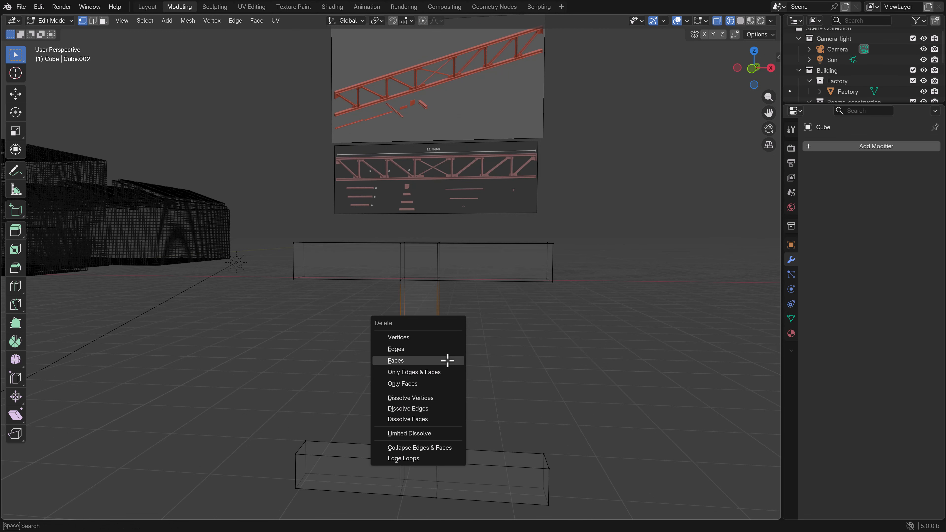
pyautogui.press('Escape')
pyautogui.moveTo(563, 331); pyautogui.dragTo(472, 363, button='middle')
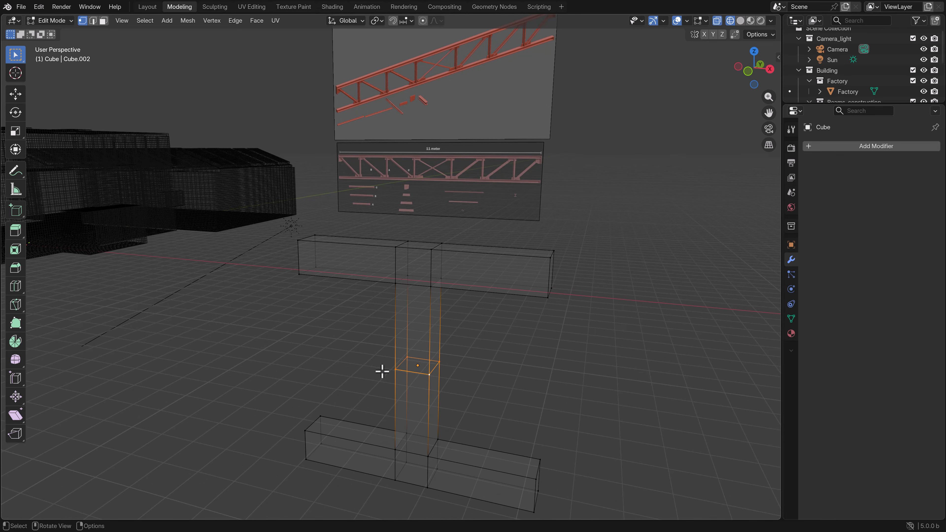
# Return to Object Mode in solid shading and, from the top view, rotate the I-shaped profile 90° about Z.
pyautogui.hotkey('alt', 'z')
pyautogui.press('KP_1')
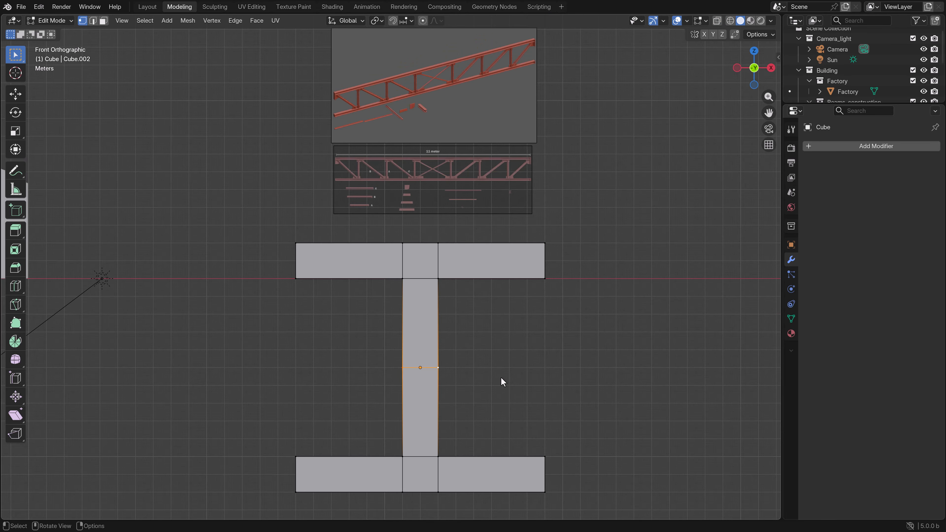
pyautogui.press('Tab')
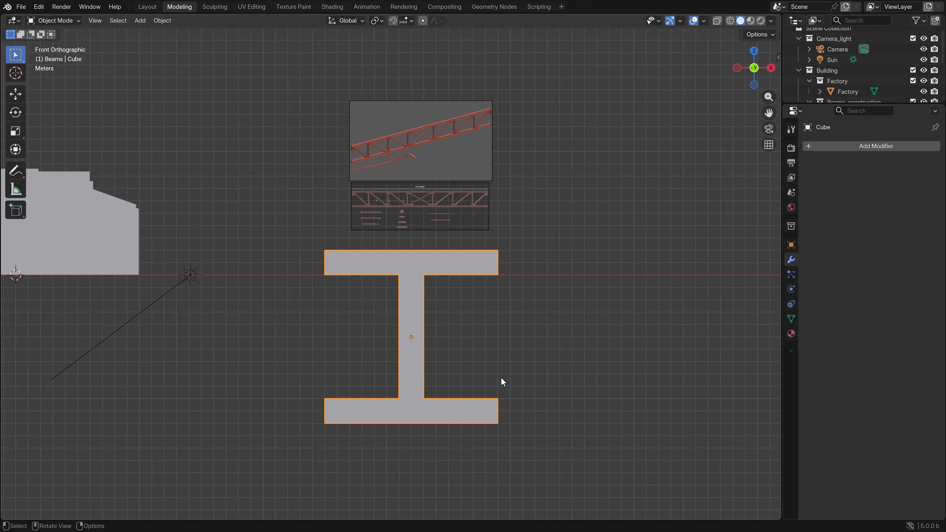
pyautogui.press('KP_7')
pyautogui.press('r')
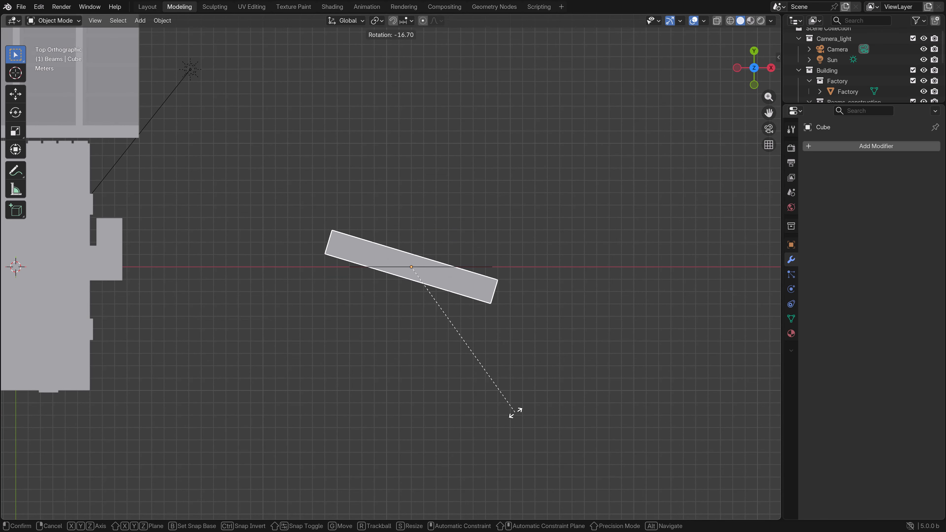
pyautogui.click(356, 340)
pyautogui.press('KP_1')
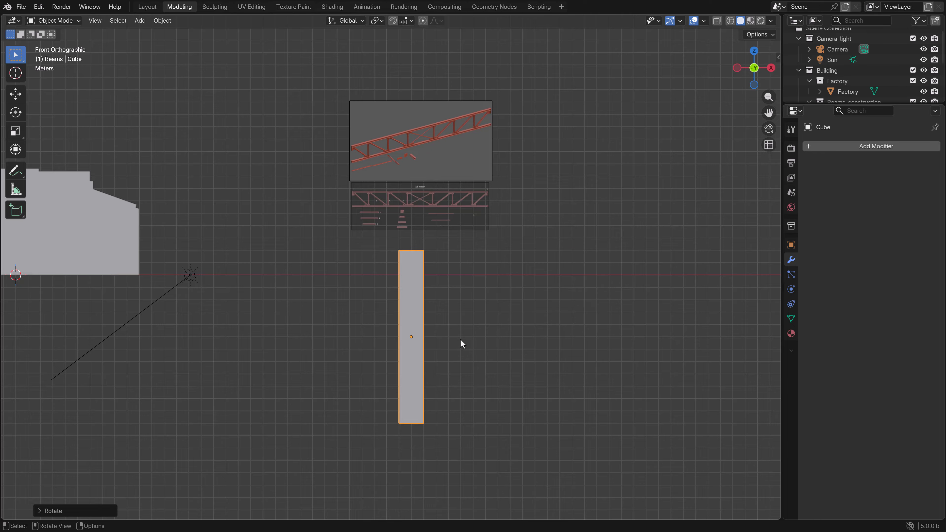
# In the front view, scale the profile down and move it to the lower edge of the dimensioned truss drawing.
pyautogui.press('s')
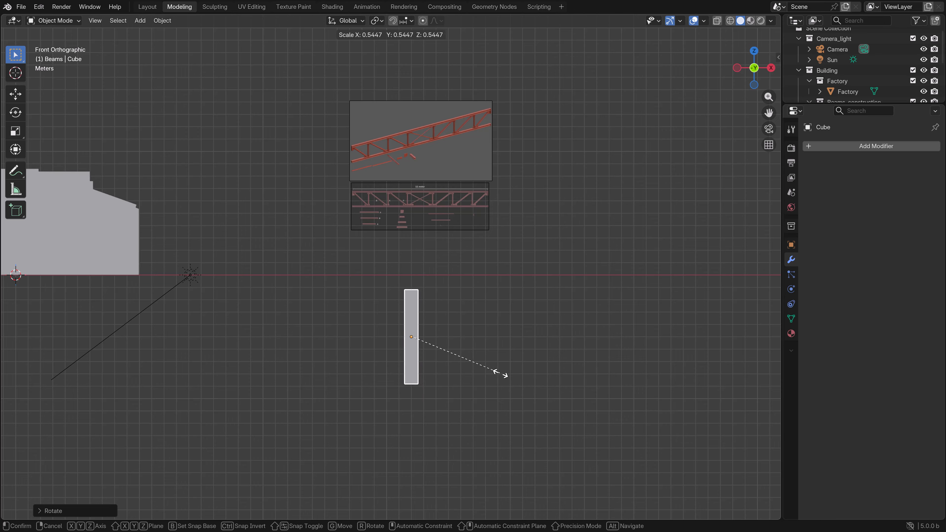
pyautogui.click(436, 346)
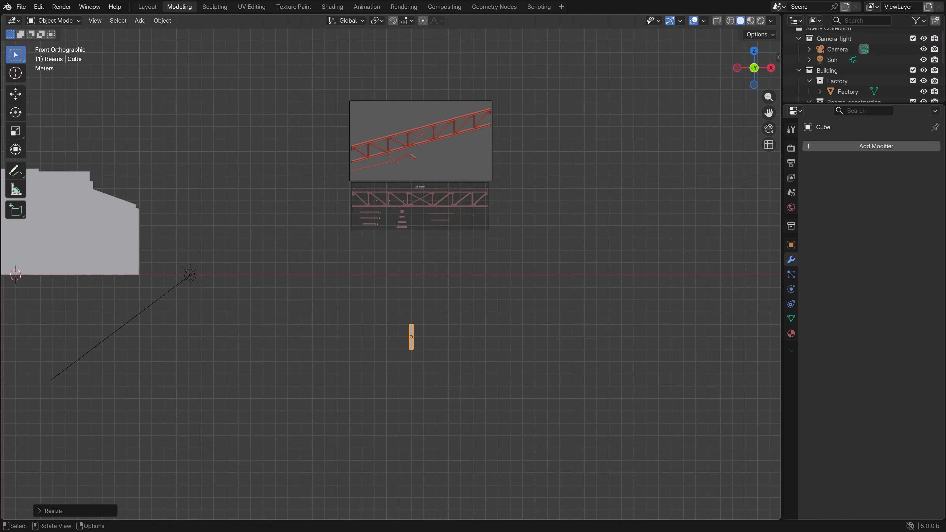
pyautogui.keyDown('shift'); pyautogui.moveTo(472, 318); pyautogui.dragTo(404, 361, button='middle'); pyautogui.keyUp('shift')
pyautogui.scroll(4, 405, 366)
pyautogui.press('g')
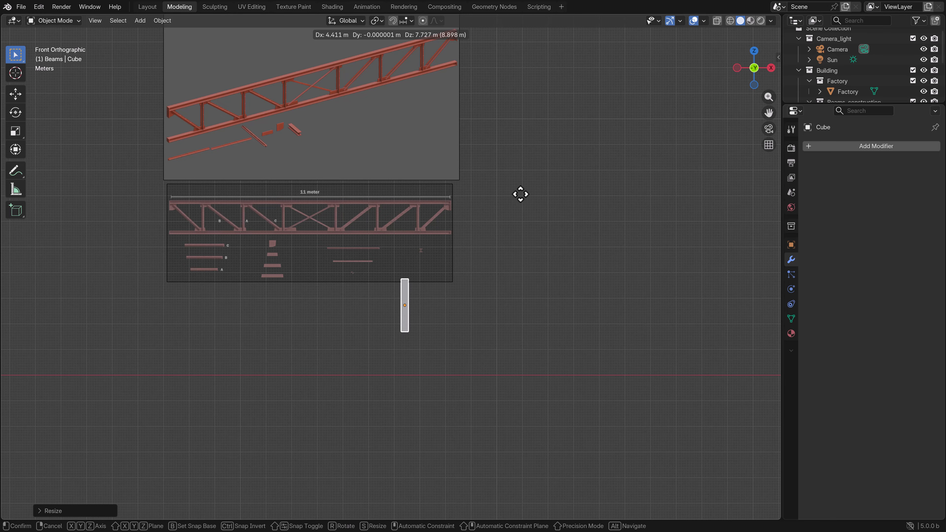
pyautogui.click(520, 194)
pyautogui.scroll(3, 591, 382)
pyautogui.press('s')
pyautogui.click(463, 315)
pyautogui.scroll(2, 433, 360)
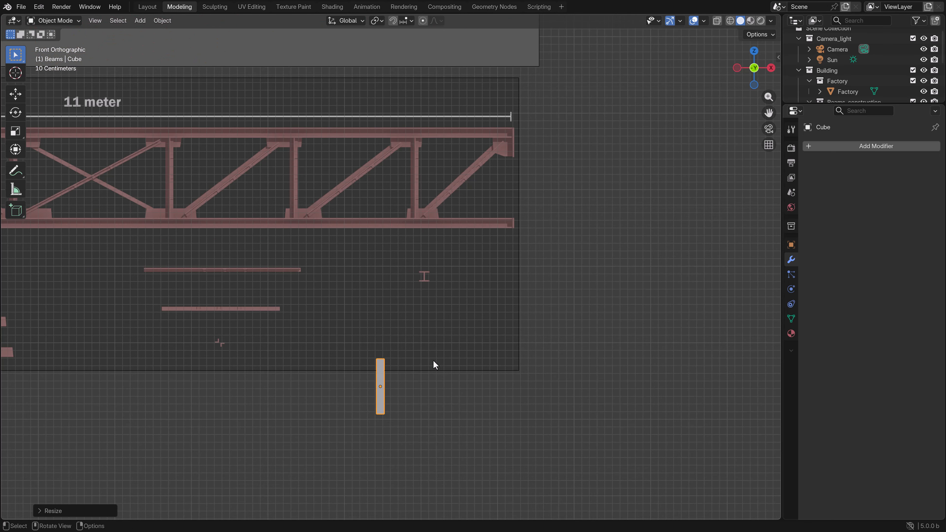
# Shrink the profile further and place it over the truss drawing's bottom chord.
pyautogui.press('g')
pyautogui.scroll(3, 553, 306)
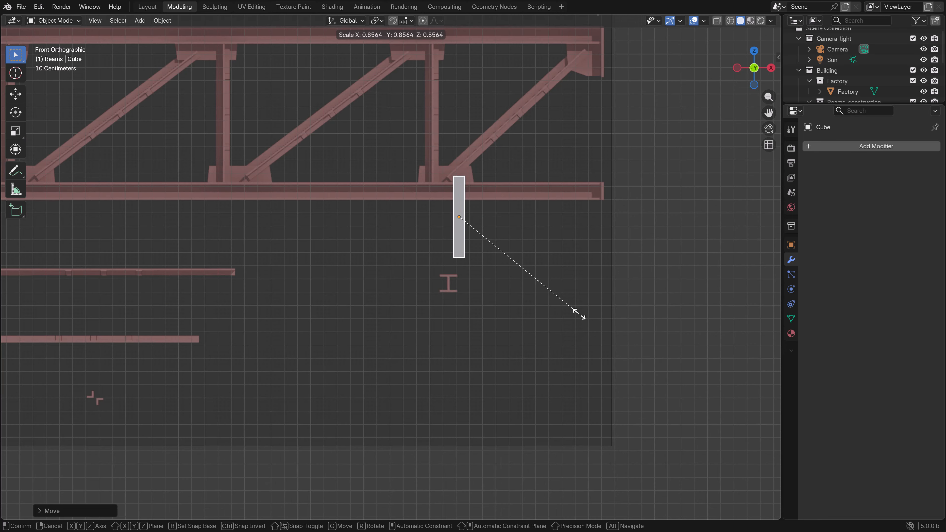
pyautogui.press('s')
pyautogui.click(518, 324)
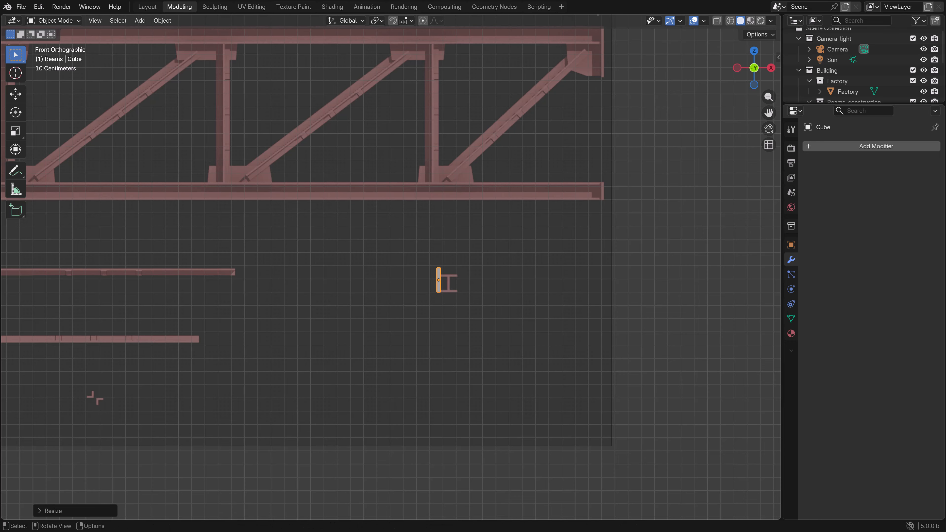
pyautogui.press('g')
pyautogui.click(455, 227)
pyautogui.scroll(3, 475, 279)
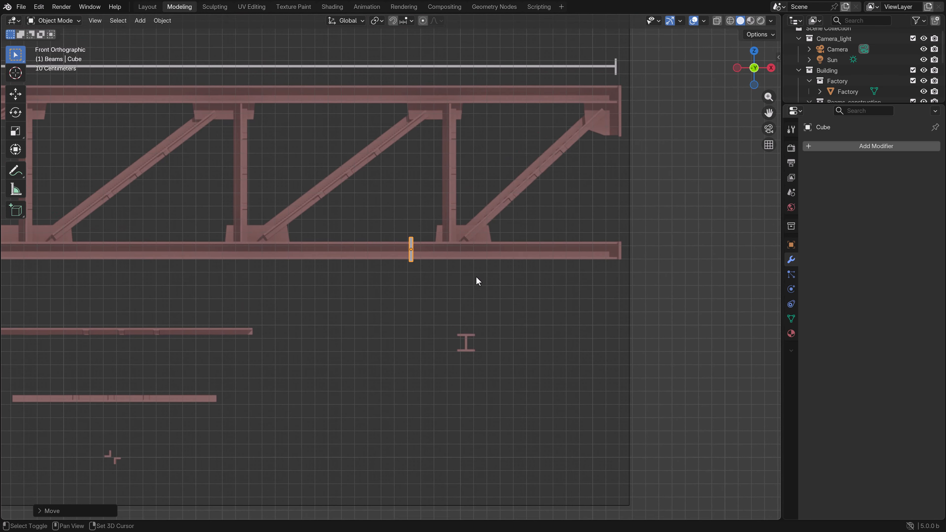
# Fine-tune the profile's scale and position until its height matches the bottom chord in the drawing.
pyautogui.press('s')
pyautogui.click(589, 300)
pyautogui.press('g')
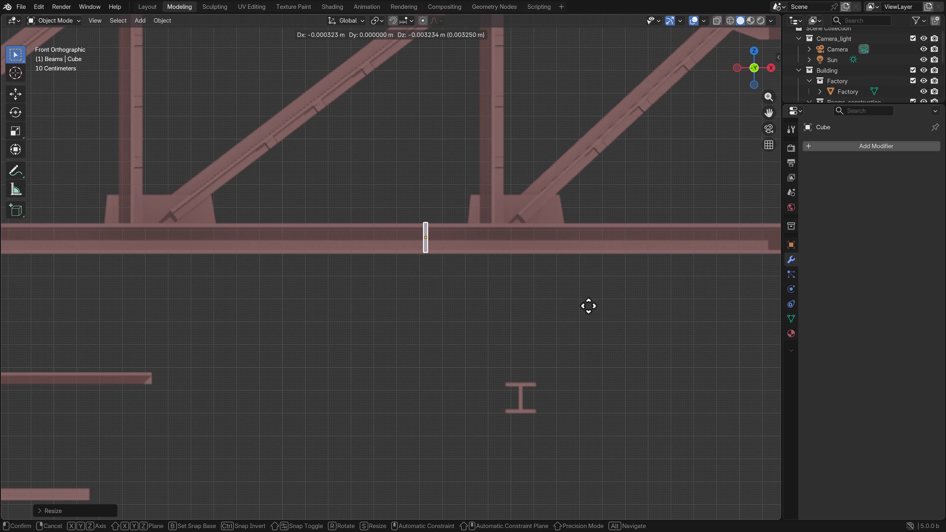
pyautogui.click(589, 318)
pyautogui.press('s')
pyautogui.click(591, 319)
pyautogui.press('g')
pyautogui.click(592, 320)
# Switch to wireframe shading and move the profile about 2 m along negative X on the bottom chord.
pyautogui.scroll(-3, 591, 317)
pyautogui.press('Tab')
pyautogui.press('z')
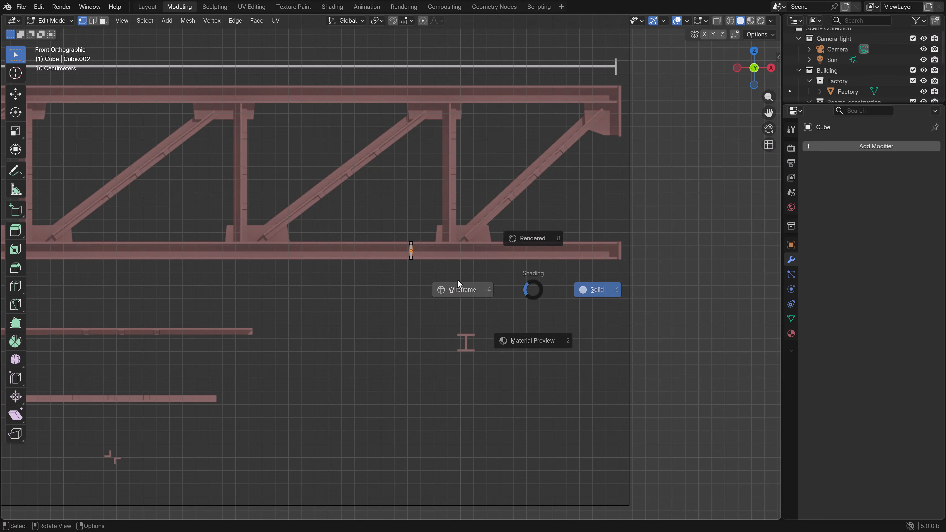
pyautogui.click(455, 279)
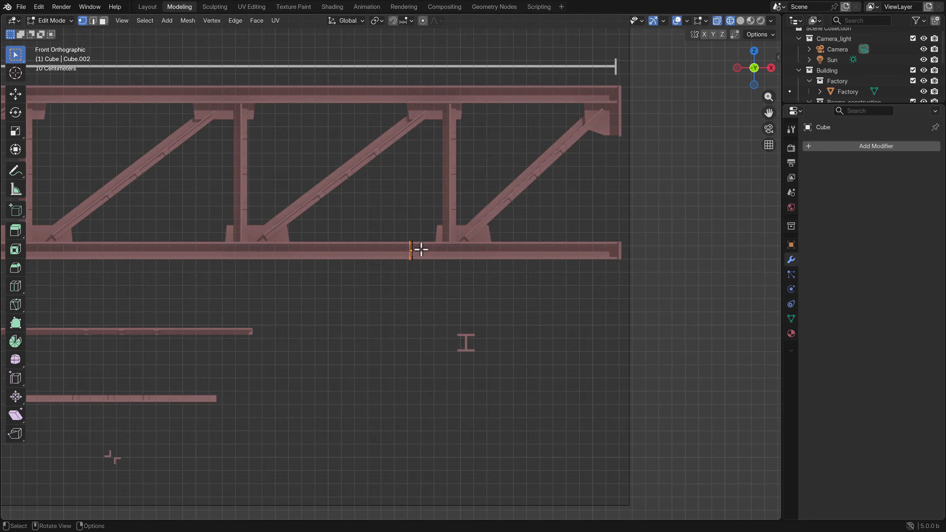
pyautogui.press('Tab')
pyautogui.scroll(-2, 443, 268)
pyautogui.press('g')
pyautogui.press('x')
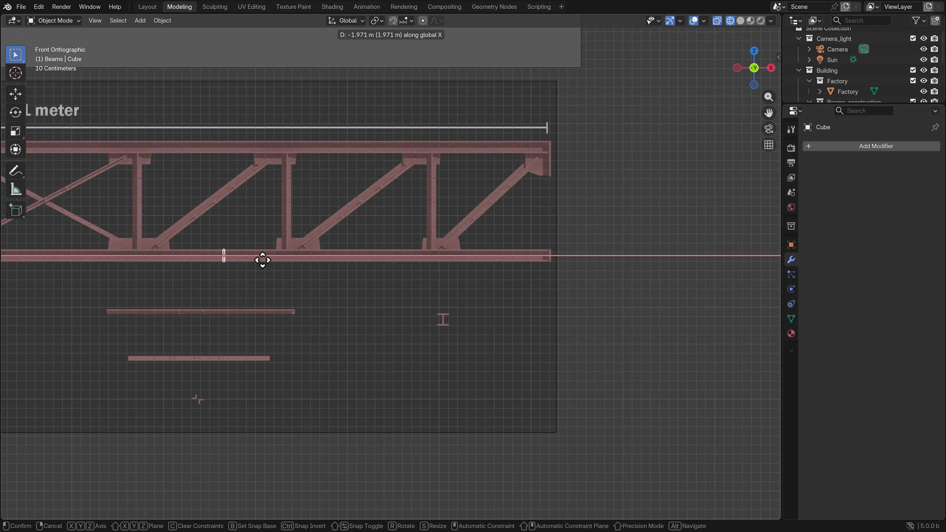
pyautogui.click(261, 261)
# Scale the profile along X to stretch it into a short beam segment on the bottom chord.
pyautogui.keyDown('shift'); pyautogui.moveTo(262, 261); pyautogui.dragTo(402, 270, button='middle'); pyautogui.keyUp('shift')
pyautogui.press('s')
pyautogui.press('x')
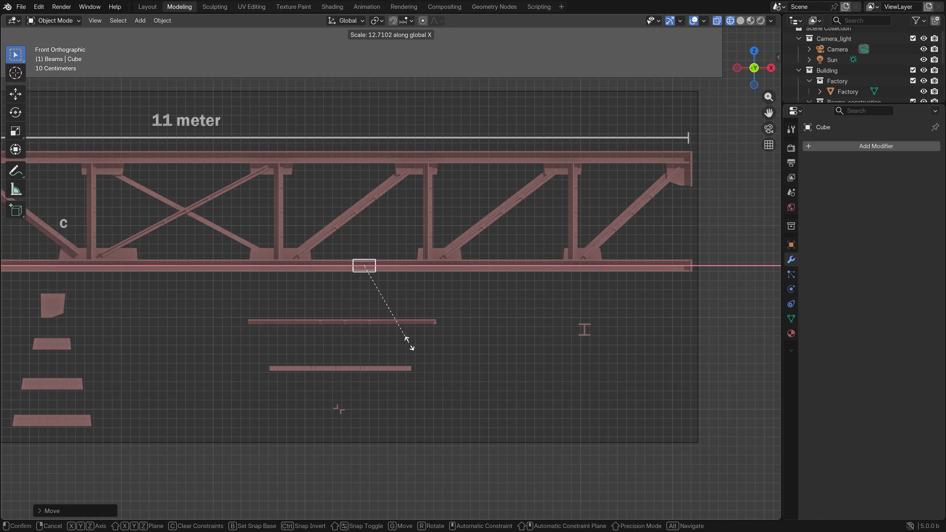
pyautogui.click(409, 342)
pyautogui.scroll(-3, 381, 283)
pyautogui.press('s')
pyautogui.press('x')
pyautogui.click(433, 327)
# Move the beam along X to the truss's center and stretch it along X nearly to both chord ends.
pyautogui.keyDown('shift'); pyautogui.moveTo(412, 314); pyautogui.dragTo(460, 323, button='middle'); pyautogui.keyUp('shift')
pyautogui.press('g')
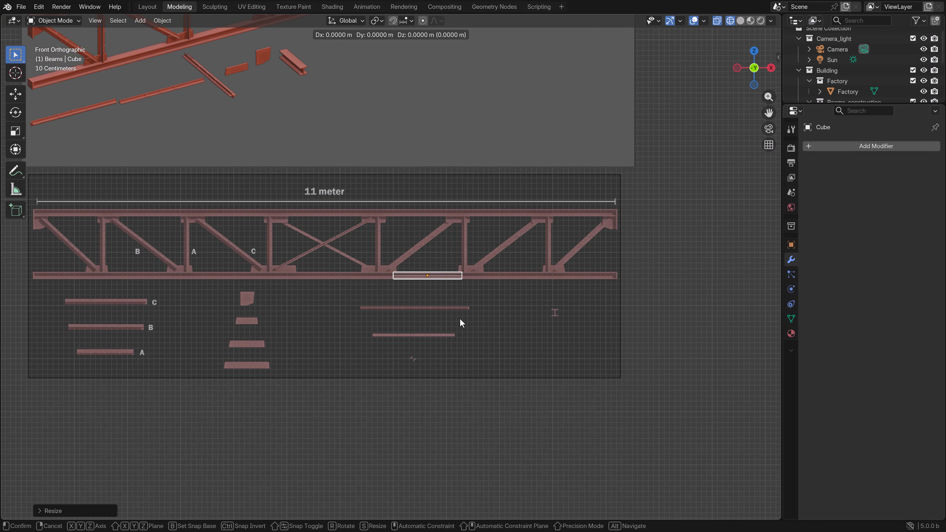
pyautogui.press('x')
pyautogui.click(360, 309)
pyautogui.press('s')
pyautogui.press('x')
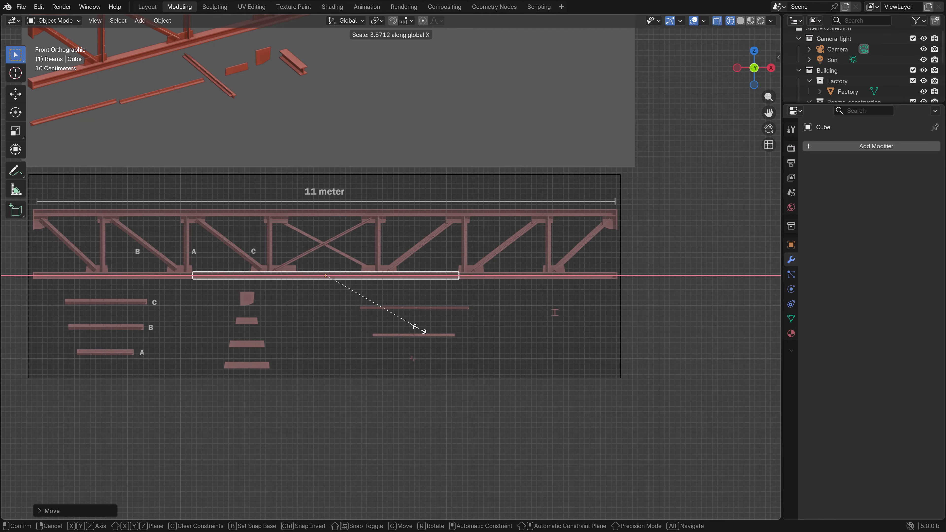
pyautogui.click(520, 384)
# Fine-tune the beam's X scale and position so its ends match the ends of the bottom chord.
pyautogui.scroll(1, 513, 357)
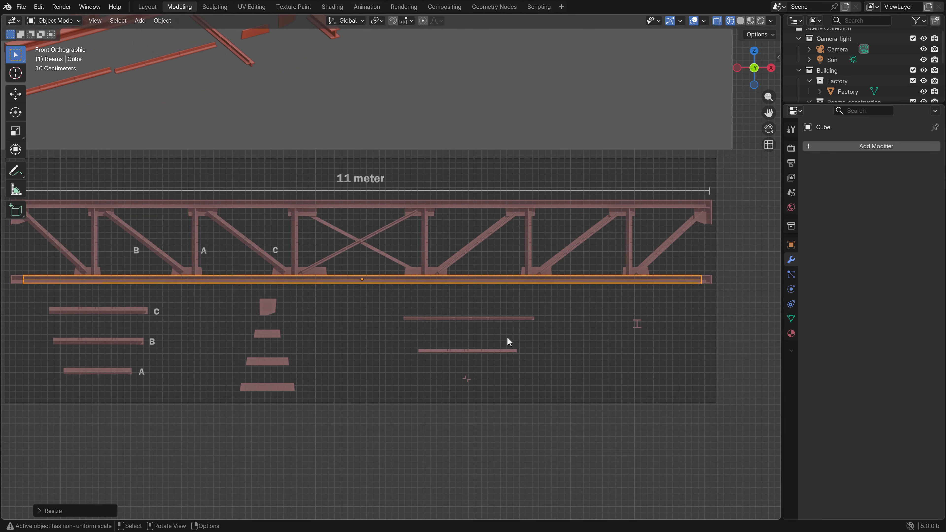
pyautogui.press('s')
pyautogui.press('x')
pyautogui.click(543, 378)
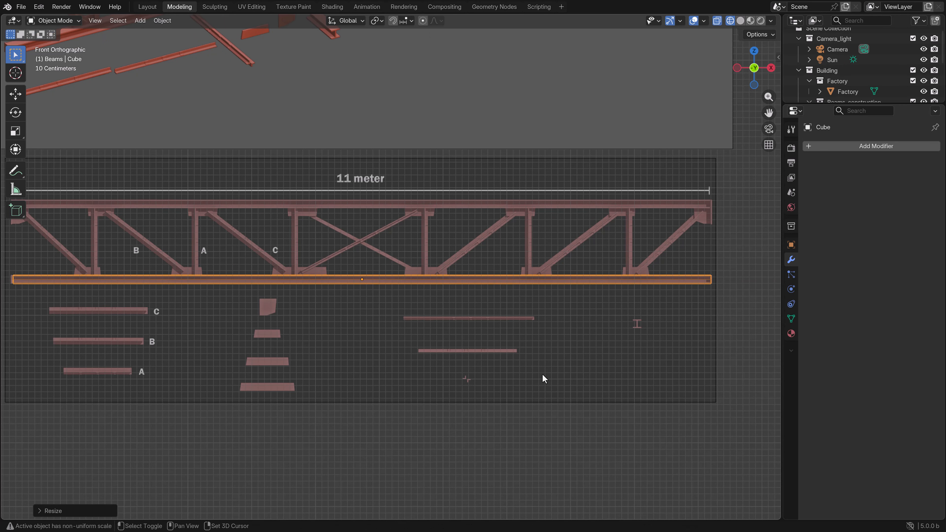
pyautogui.press('g')
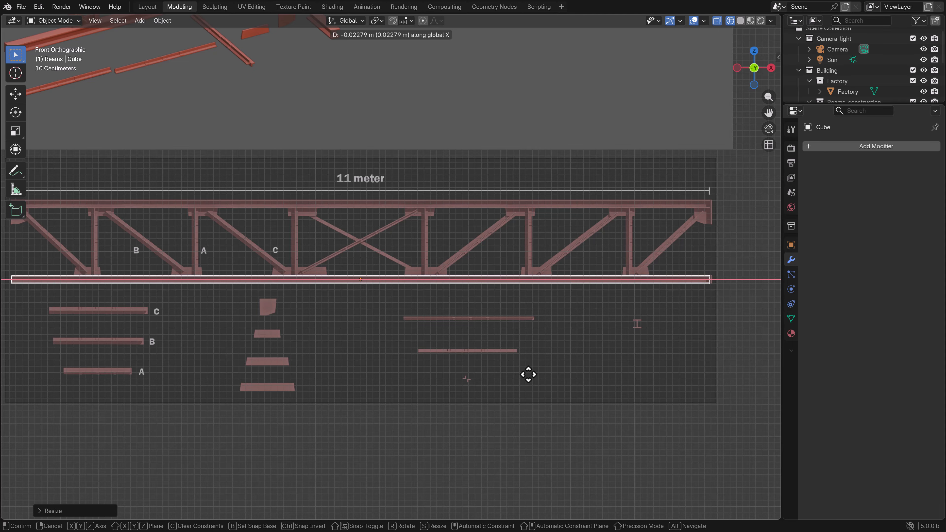
pyautogui.click(528, 376)
pyautogui.press('s')
pyautogui.click(533, 379)
# Move the dimensioned truss reference image about 0.27 m along Y so it sits behind the beam.
pyautogui.moveTo(536, 385); pyautogui.dragTo(452, 323, button='middle')
pyautogui.moveTo(375, 323); pyautogui.dragTo(338, 300, button='middle')
pyautogui.click(365, 301)
pyautogui.press('g')
pyautogui.press('y')
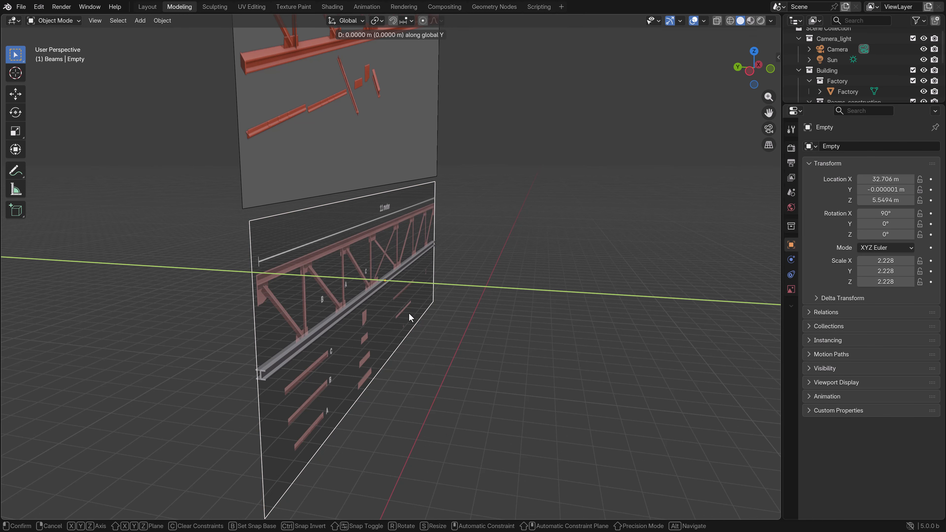
pyautogui.click(398, 313)
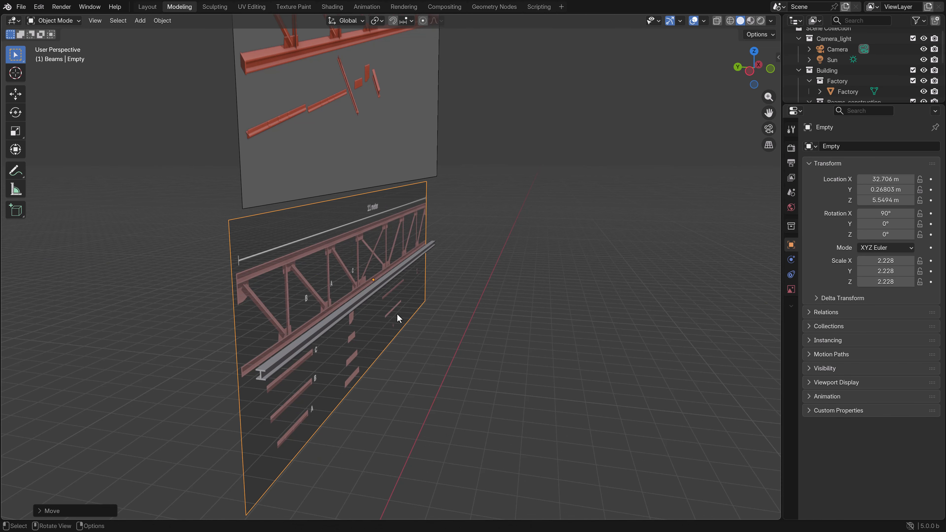
# Select the bottom chord beam, return to the front view and create a new material for it.
pyautogui.moveTo(399, 305); pyautogui.dragTo(393, 311, button='middle')
pyautogui.click(343, 288)
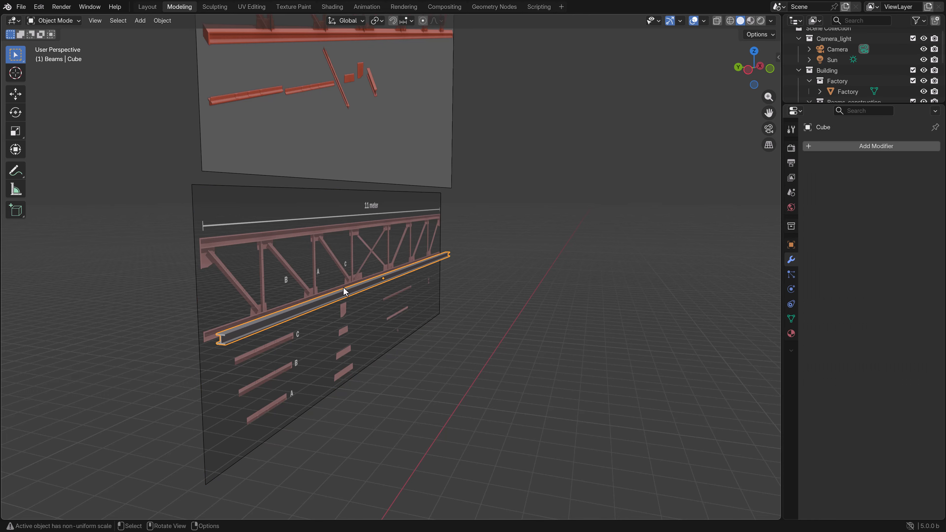
pyautogui.press('KP_1')
pyautogui.press('Tab')
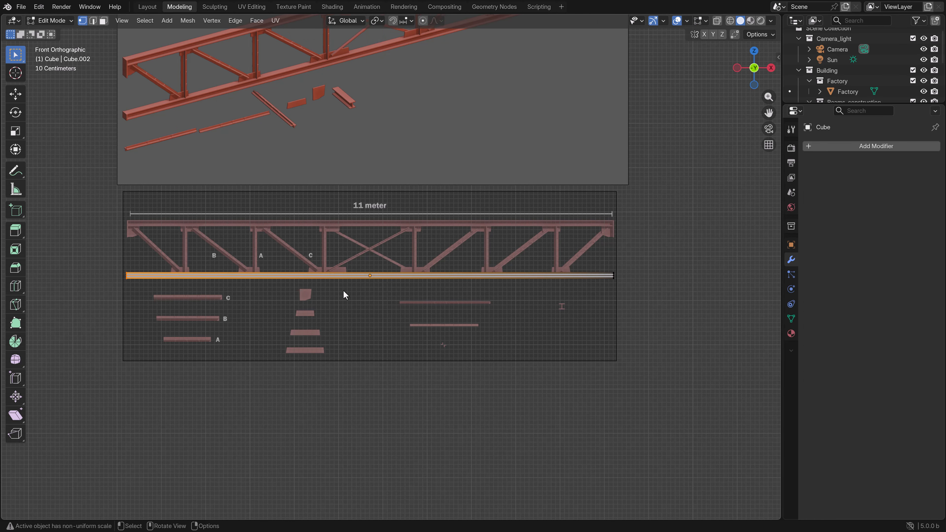
pyautogui.scroll(3, 343, 290)
pyautogui.press('Tab')
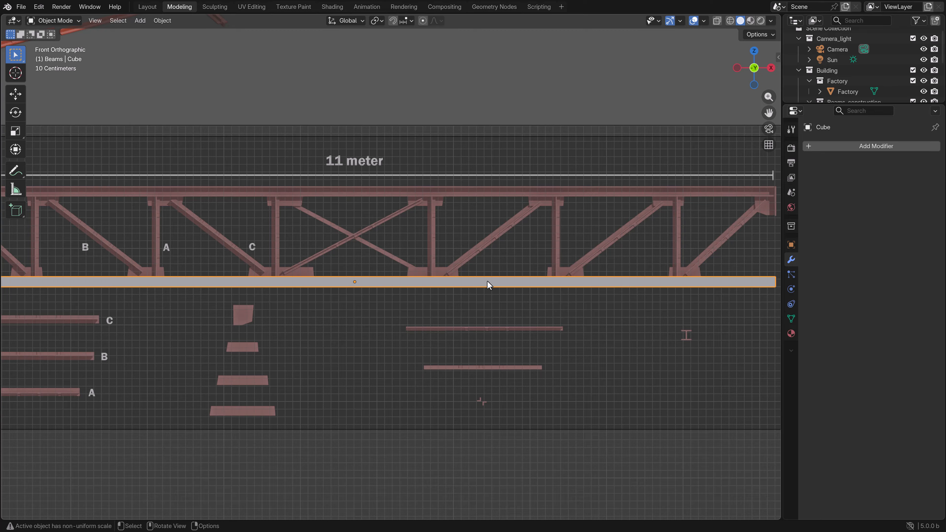
pyautogui.click(791, 333)
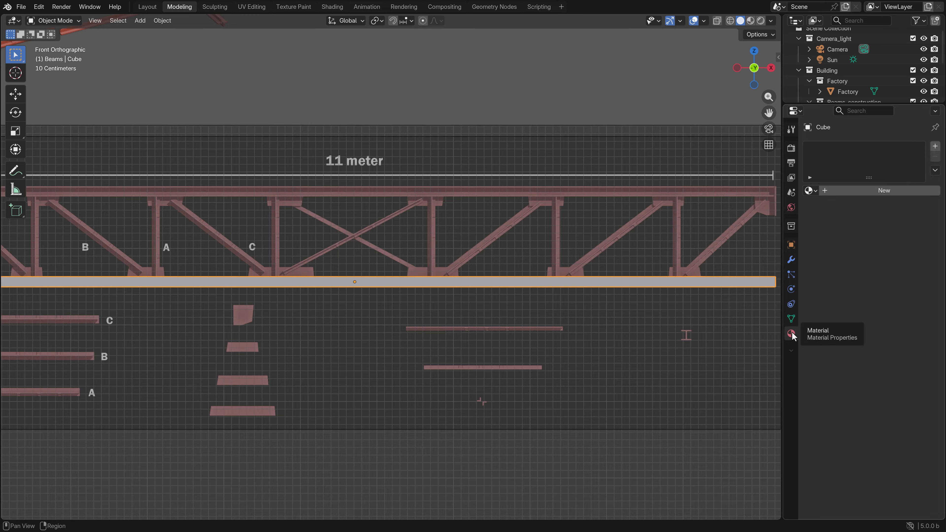
pyautogui.click(864, 194)
# Name the beam's material Beam_metal.
pyautogui.doubleClick(844, 190)
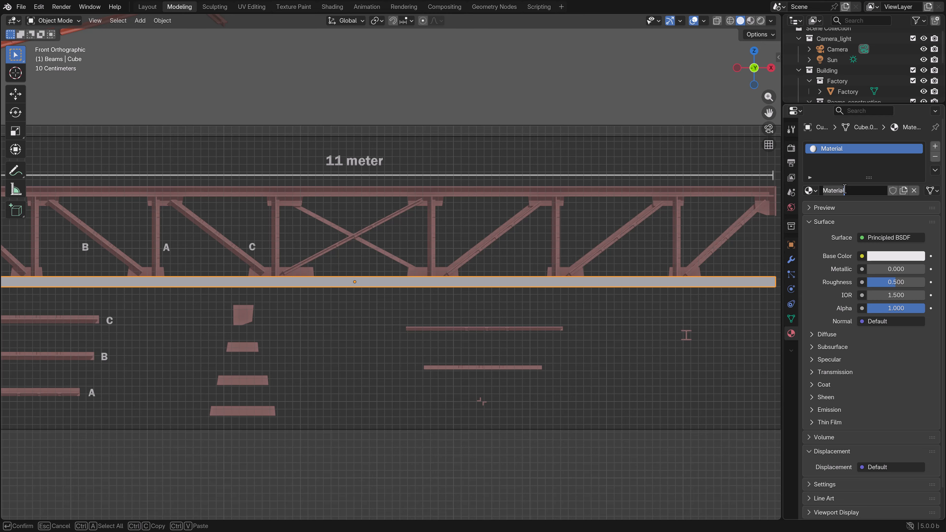
pyautogui.write('Beam_meatl')
pyautogui.press('Return')
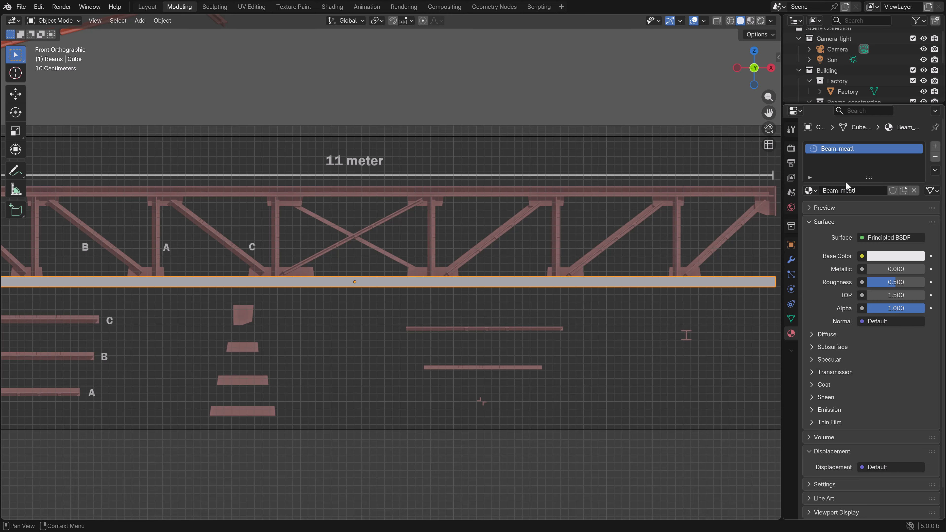
pyautogui.doubleClick(852, 190)
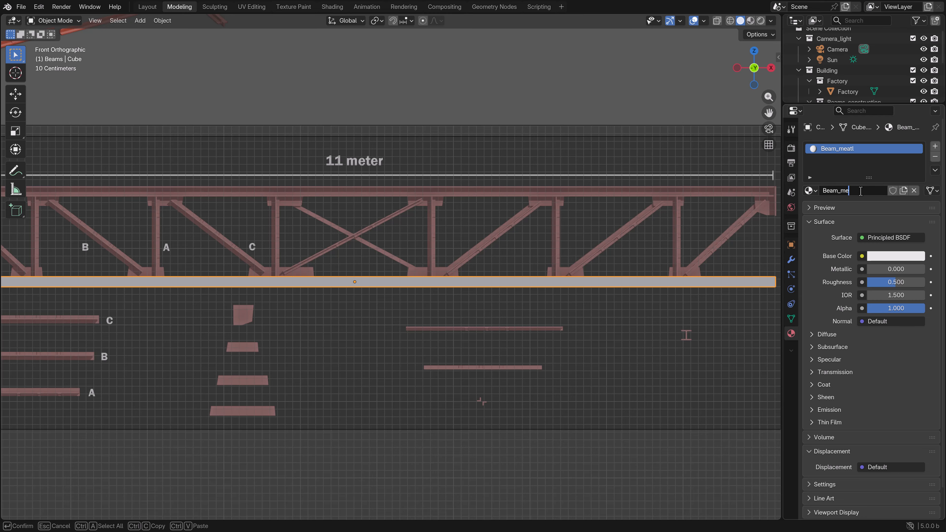
pyautogui.press('Return')
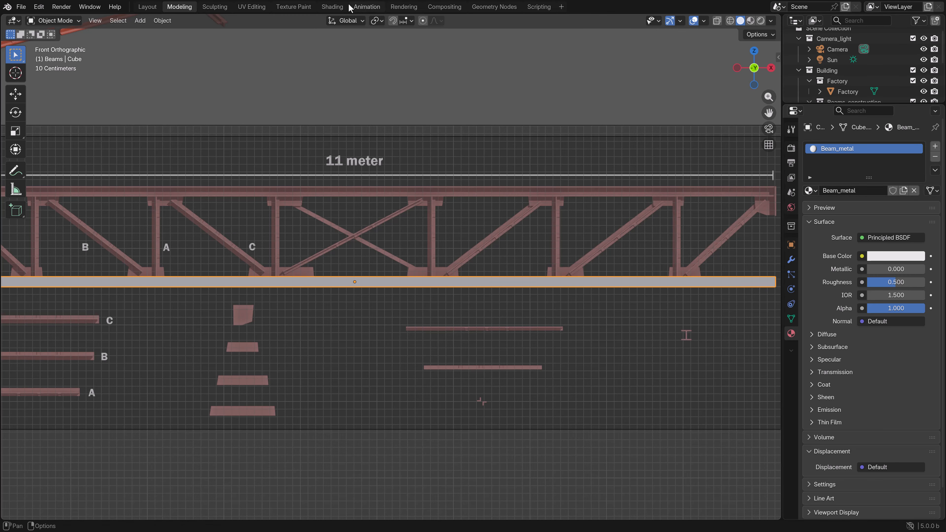
# Switch to the shading workspace and add an Image Texture node beside the Principled BSDF of Beam_metal.
pyautogui.click(333, 7)
pyautogui.click(129, 310)
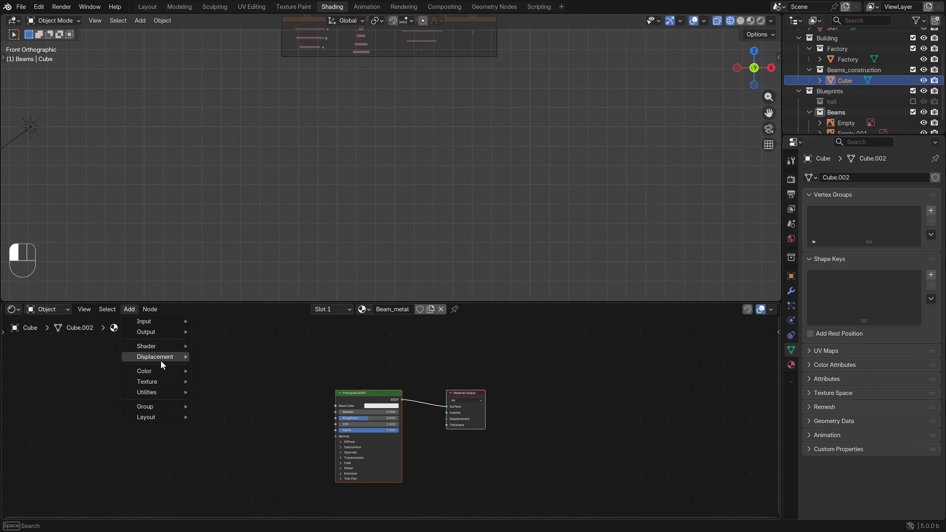
pyautogui.moveTo(160, 384)
pyautogui.click(231, 319)
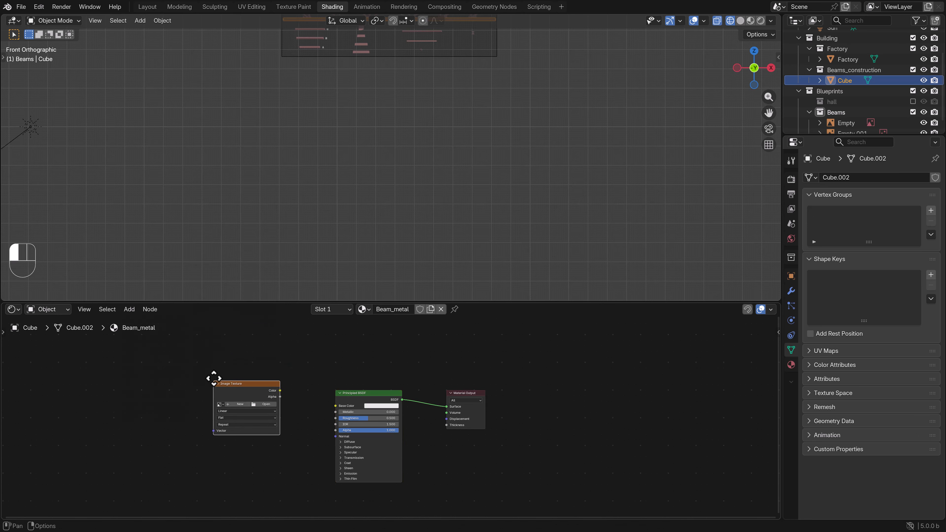
pyautogui.click(212, 378)
# Load orange_metal_plate_diff_4k.jpg from textures\blue_metal_plate into the Image Texture node and connect its Color to the shader's Base Color.
pyautogui.click(266, 404)
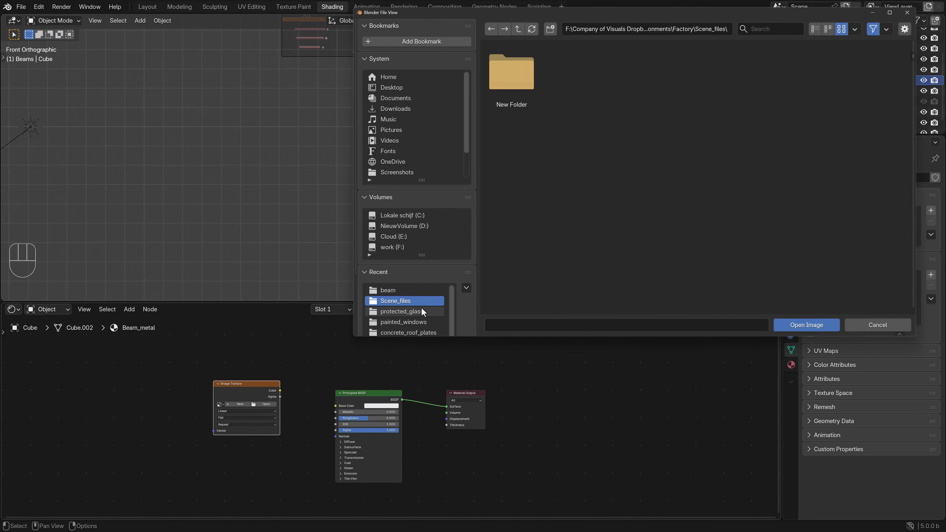
pyautogui.click(406, 310)
pyautogui.click(518, 29)
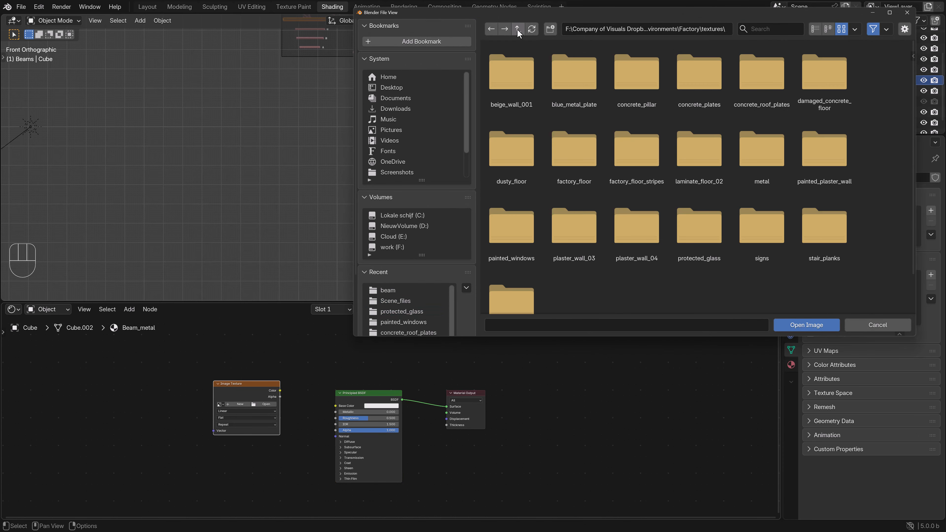
pyautogui.click(815, 29)
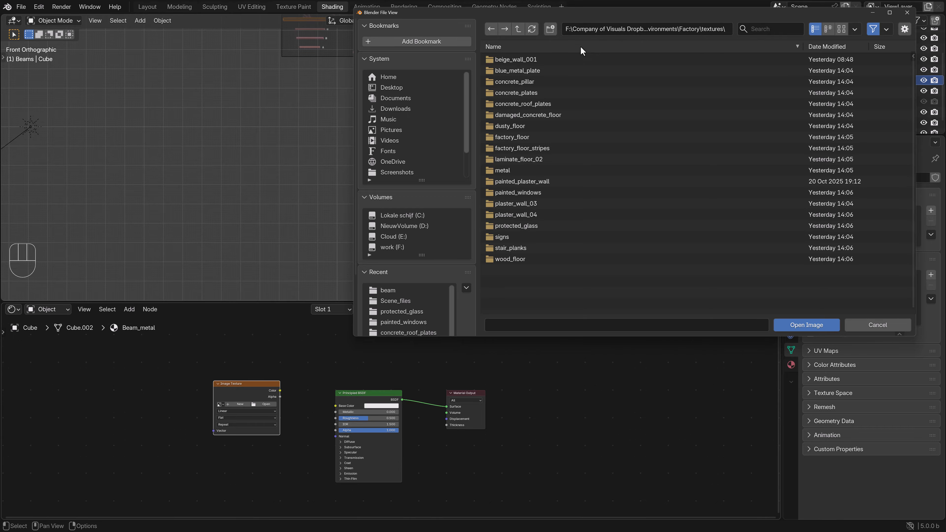
pyautogui.doubleClick(523, 71)
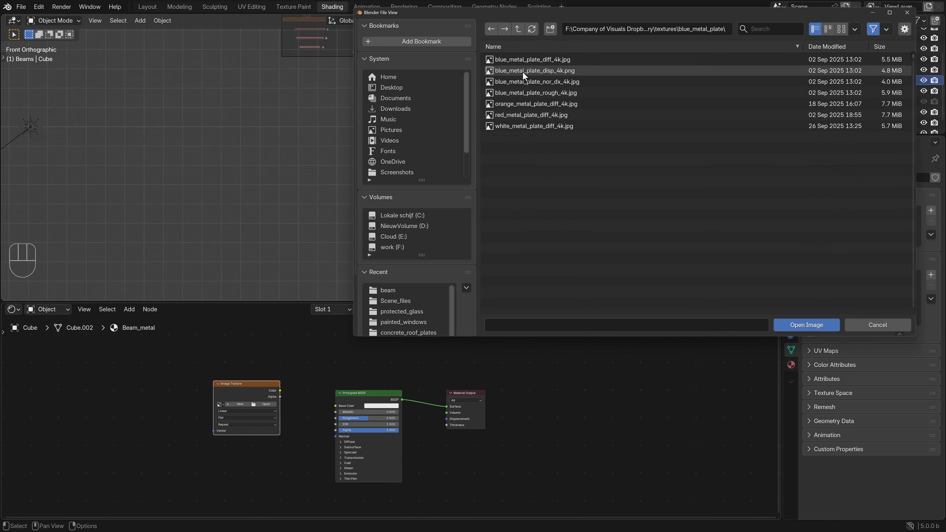
pyautogui.click(842, 28)
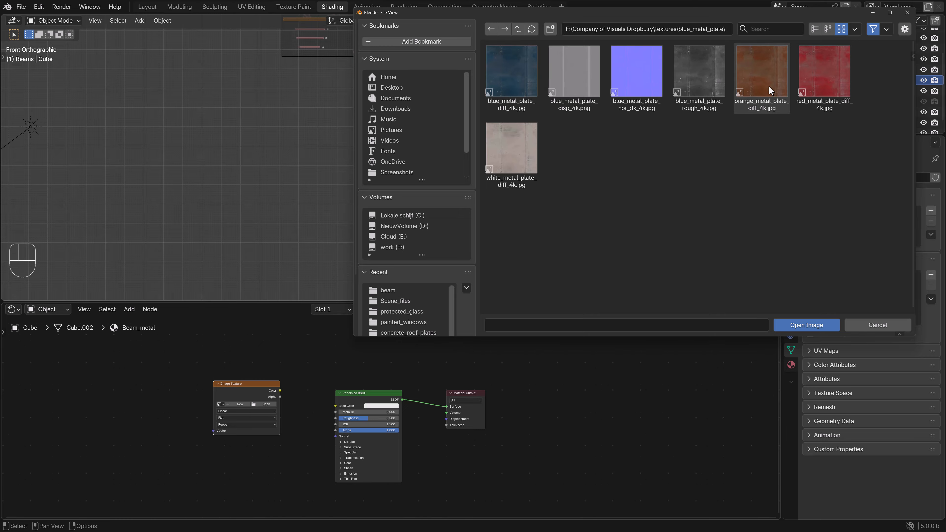
pyautogui.click(761, 93)
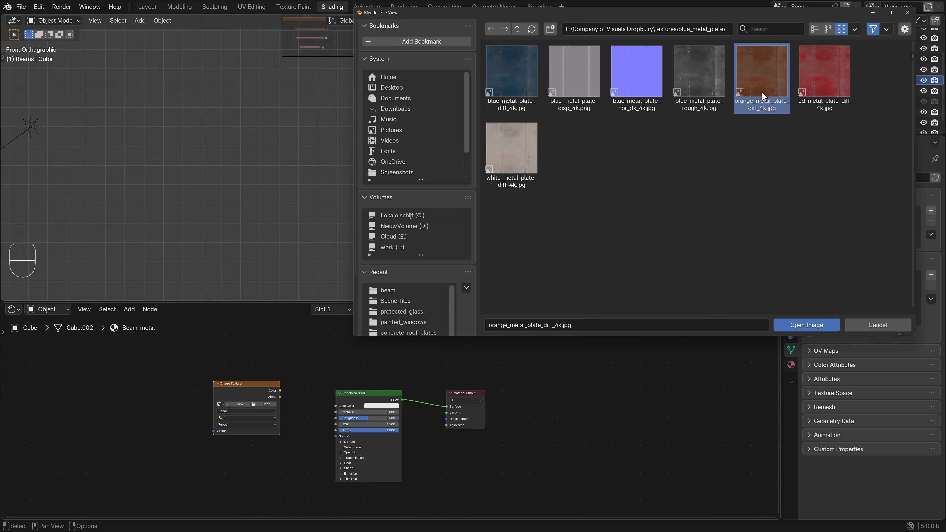
pyautogui.click(797, 325)
pyautogui.moveTo(280, 390); pyautogui.dragTo(333, 408)
# Duplicate the orange texture node and load blue_metal_plate_rough_4k.jpg into the copy.
pyautogui.moveTo(240, 384); pyautogui.dragTo(210, 343)
pyautogui.moveTo(219, 380); pyautogui.dragTo(264, 345, button='middle')
pyautogui.hotkey('shift', 'd')
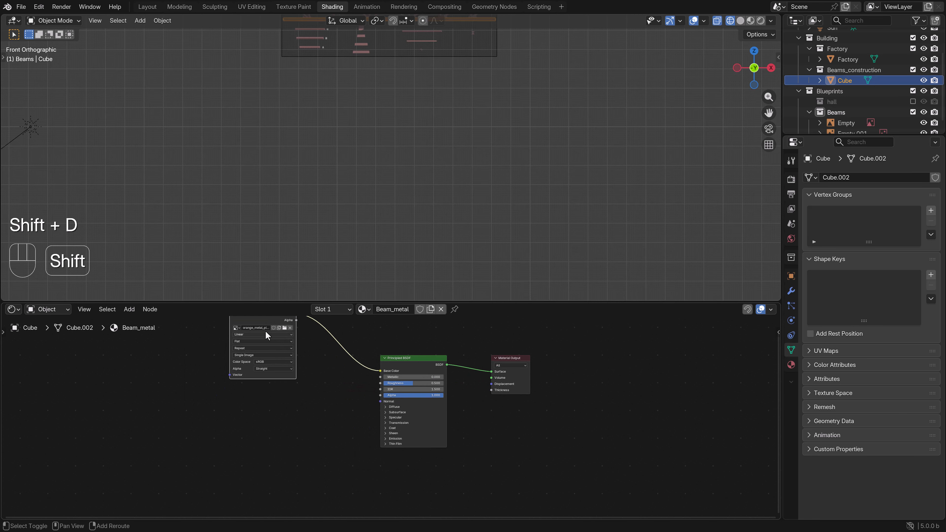
pyautogui.hotkey('shift', 'd')
pyautogui.click(247, 441)
pyautogui.click(256, 416)
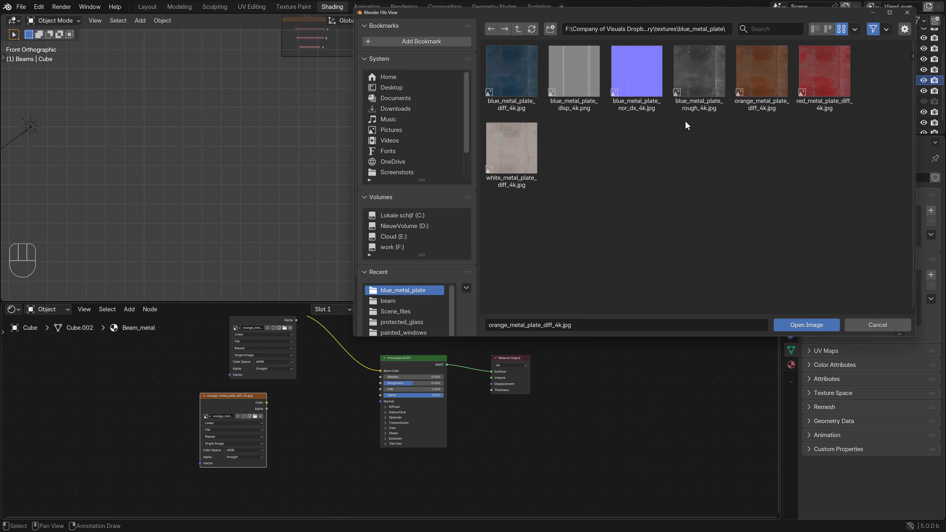
pyautogui.click(699, 108)
pyautogui.click(806, 325)
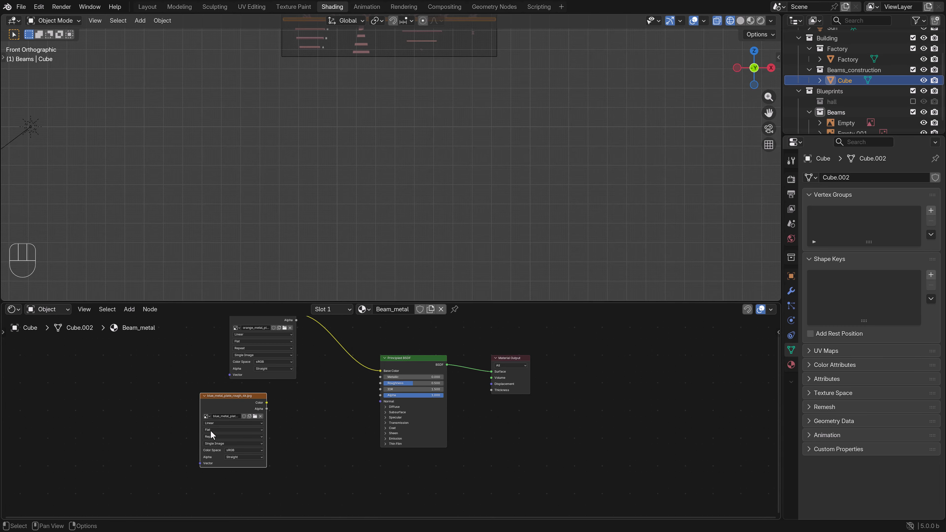
# Set the roughness texture's color space to Non-Color and connect its Color output to the shader's Roughness.
pyautogui.click(240, 451)
pyautogui.click(293, 402)
pyautogui.moveTo(266, 403); pyautogui.dragTo(380, 383)
# Duplicate the roughness texture node and connect the copy's Color output to a new Normal Map node.
pyautogui.scroll(-1, 381, 383)
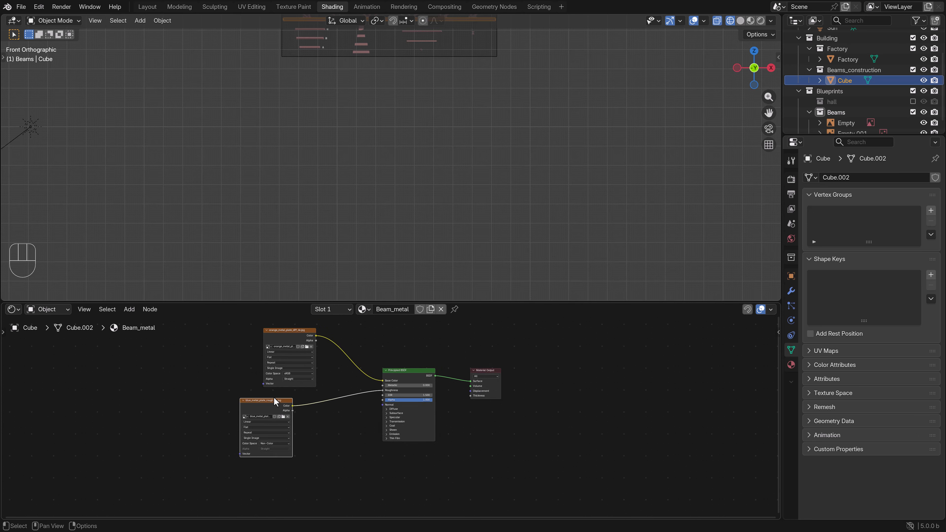
pyautogui.scroll(-3, 276, 405)
pyautogui.hotkey('shift', 'd')
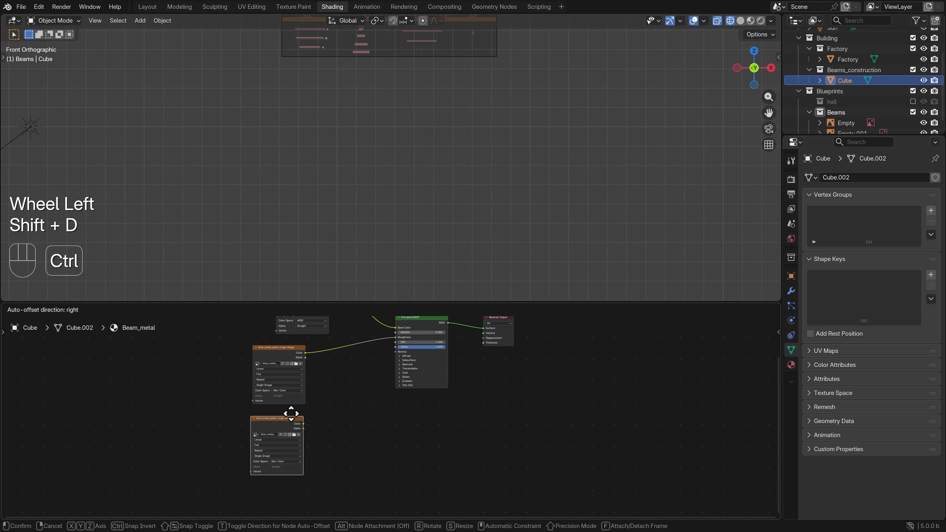
pyautogui.click(291, 412)
pyautogui.click(130, 309)
pyautogui.moveTo(160, 358)
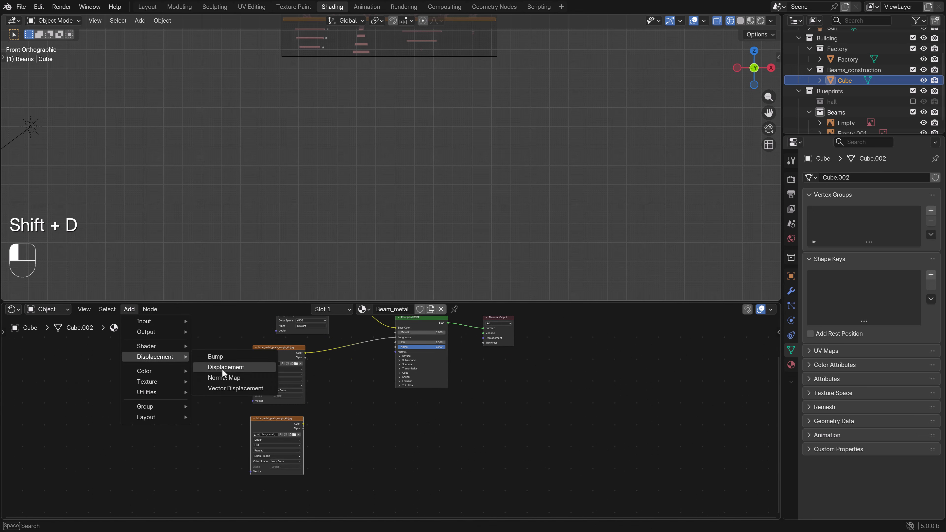
pyautogui.click(224, 375)
pyautogui.click(324, 399)
pyautogui.moveTo(304, 424); pyautogui.dragTo(324, 428)
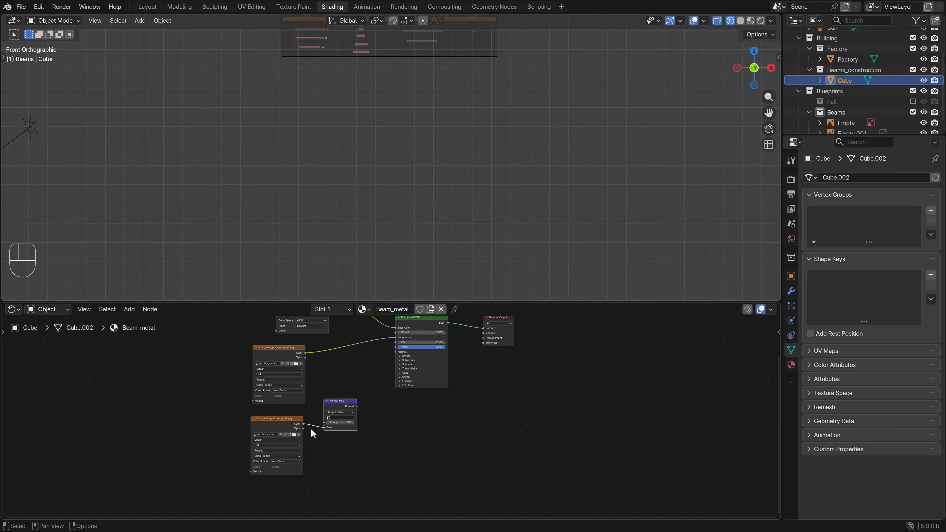
# Load blue_metal_plate_nor_dx_4k.jpg into the copy as Non-Color and link the Normal Map node to the shader's Normal input.
pyautogui.click(294, 434)
pyautogui.doubleClick(619, 95)
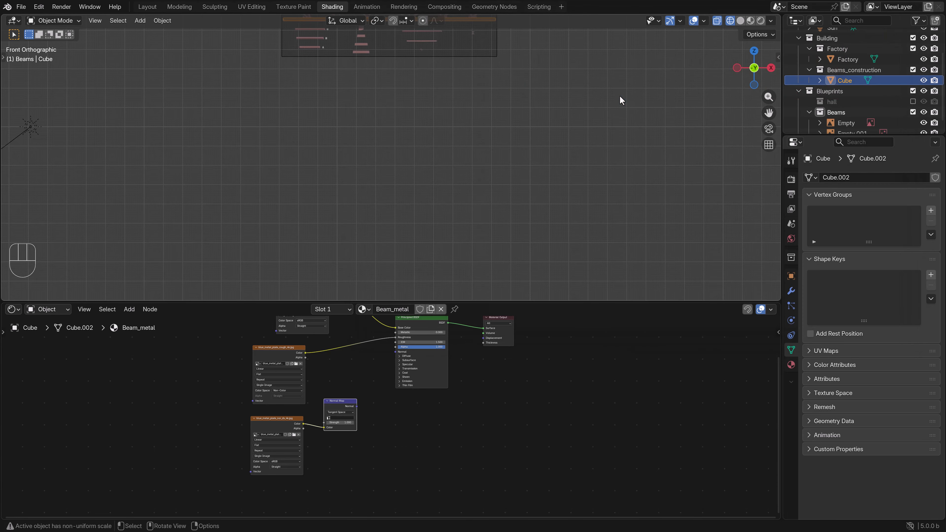
pyautogui.scroll(2, 291, 433)
pyautogui.click(247, 477)
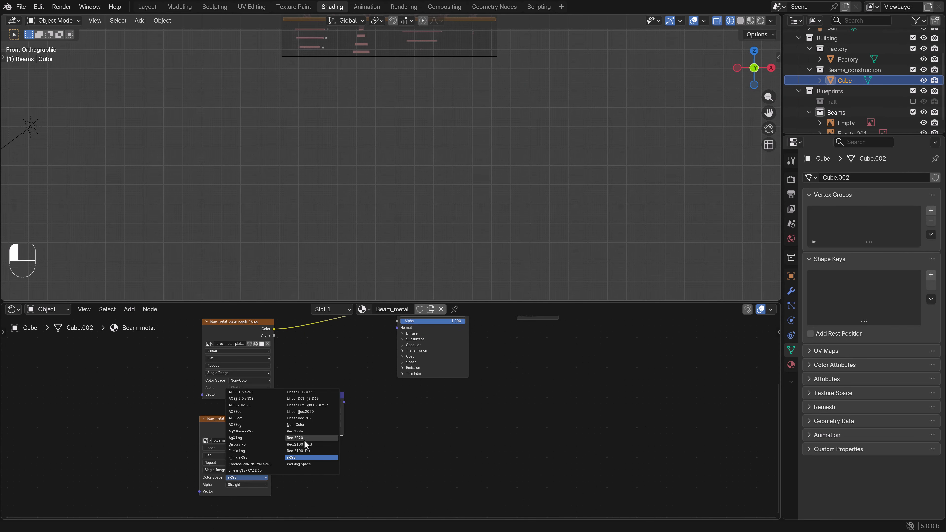
pyautogui.click(298, 425)
pyautogui.moveTo(344, 402); pyautogui.dragTo(396, 418)
pyautogui.click(294, 338)
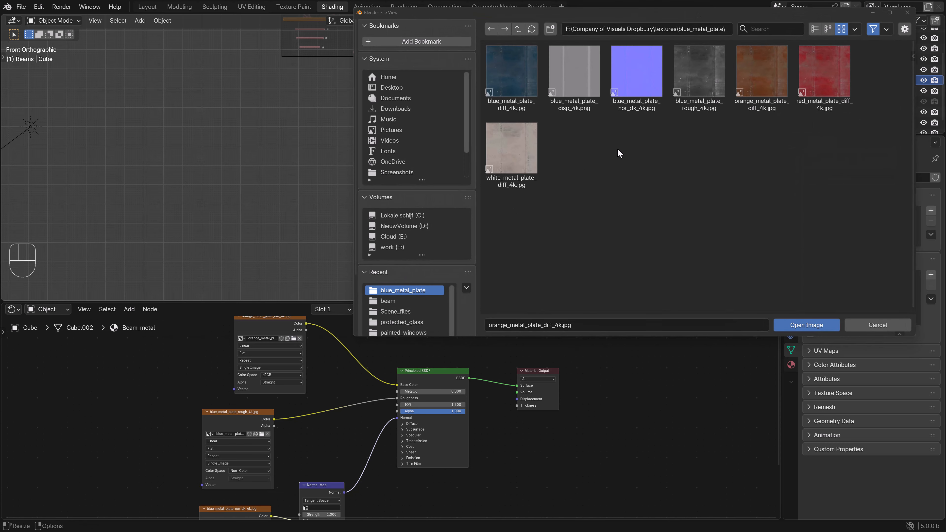
pyautogui.click(877, 324)
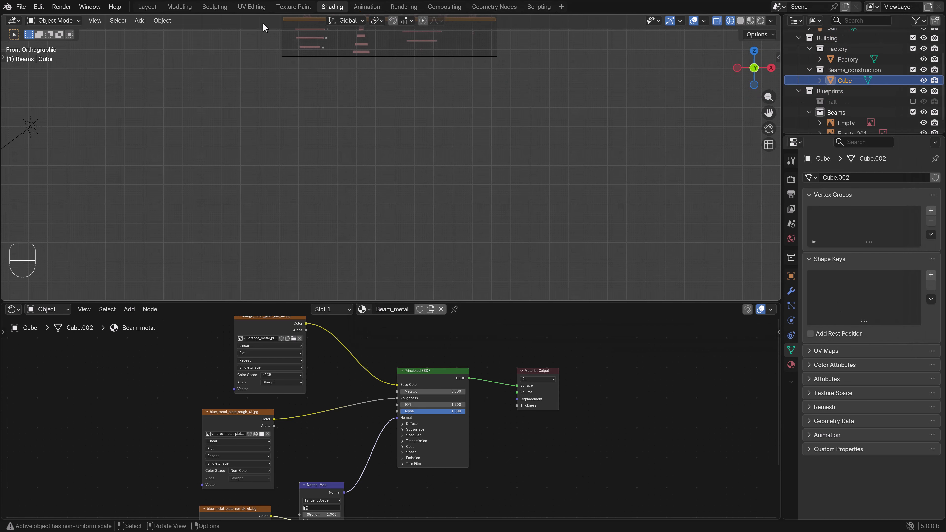
# Switch to the UV editing workspace and display orange_metal_plate_diff_4k.jpg in the image editor.
pyautogui.click(252, 7)
pyautogui.press('Tab')
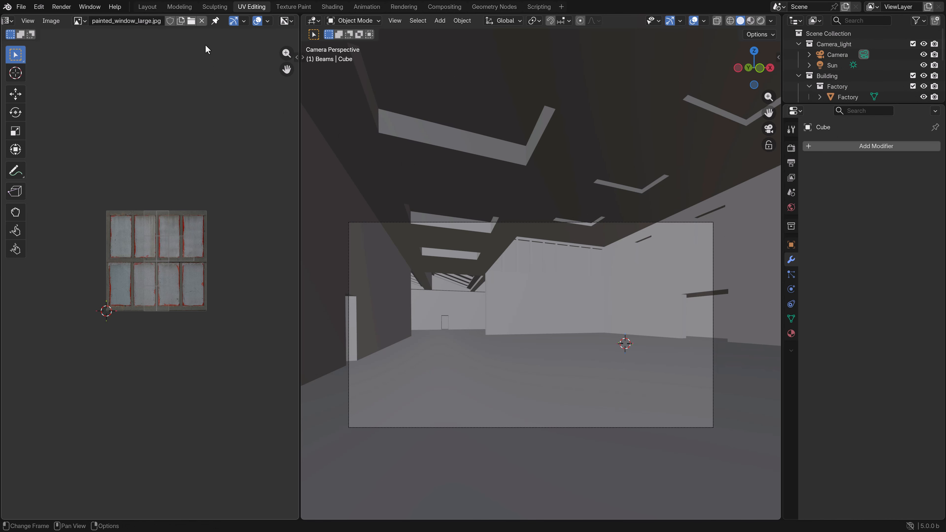
pyautogui.click(79, 20)
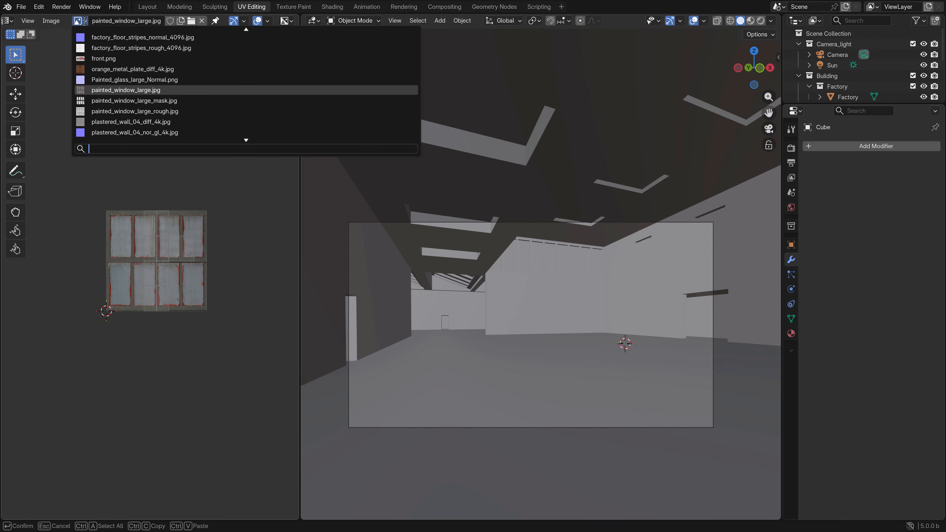
pyautogui.write('metal')
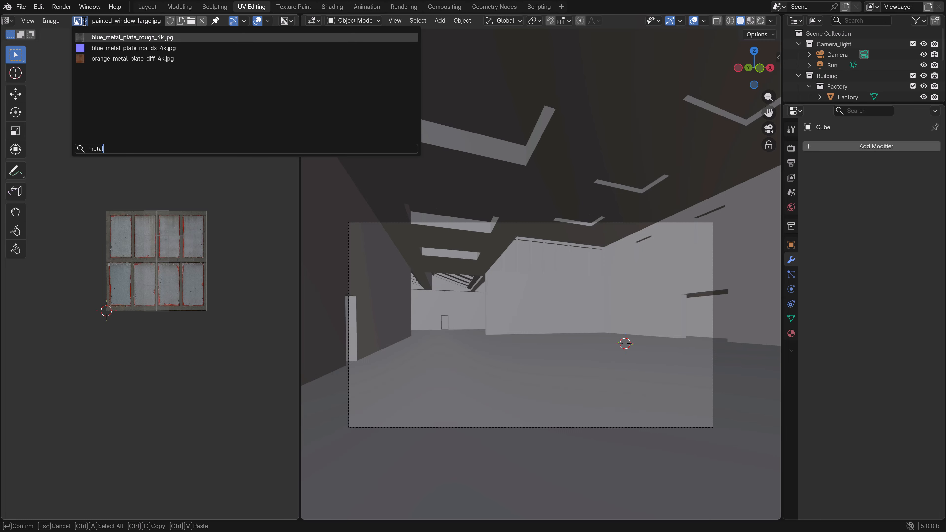
pyautogui.press('Down')
pyautogui.press('Down')
pyautogui.press('Return')
# Examine the orange metal texture's worn vertical strips and plain areas for mapping the beam.
pyautogui.scroll(5, 133, 261)
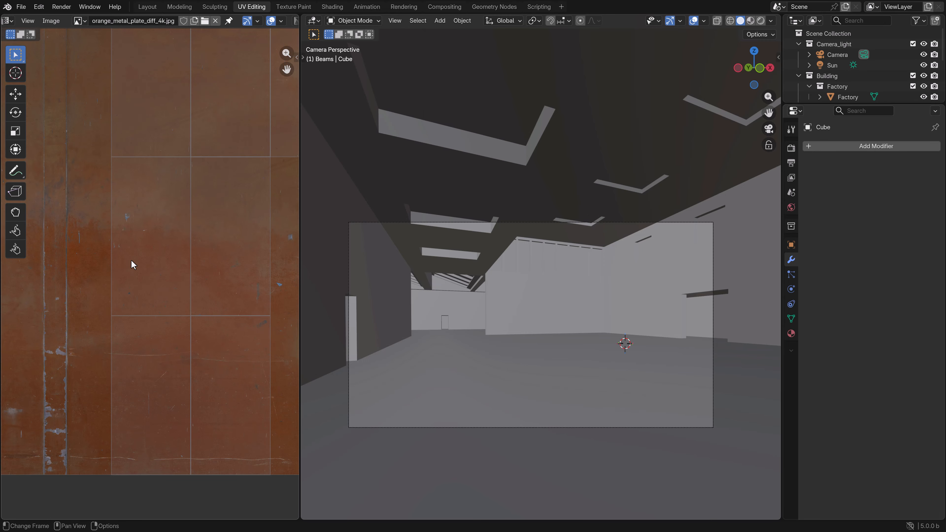
pyautogui.scroll(-3, 117, 245)
pyautogui.scroll(4, 100, 283)
pyautogui.scroll(-1, 132, 263)
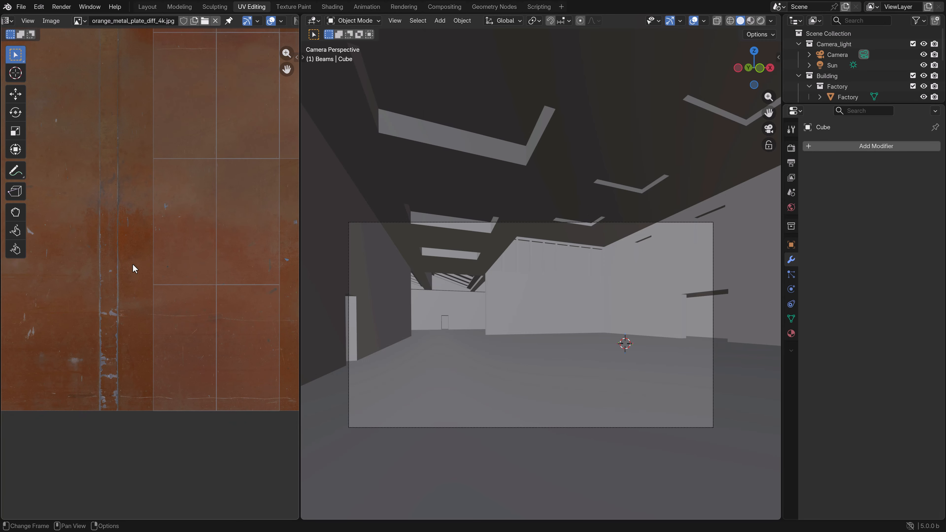
pyautogui.scroll(2, 130, 351)
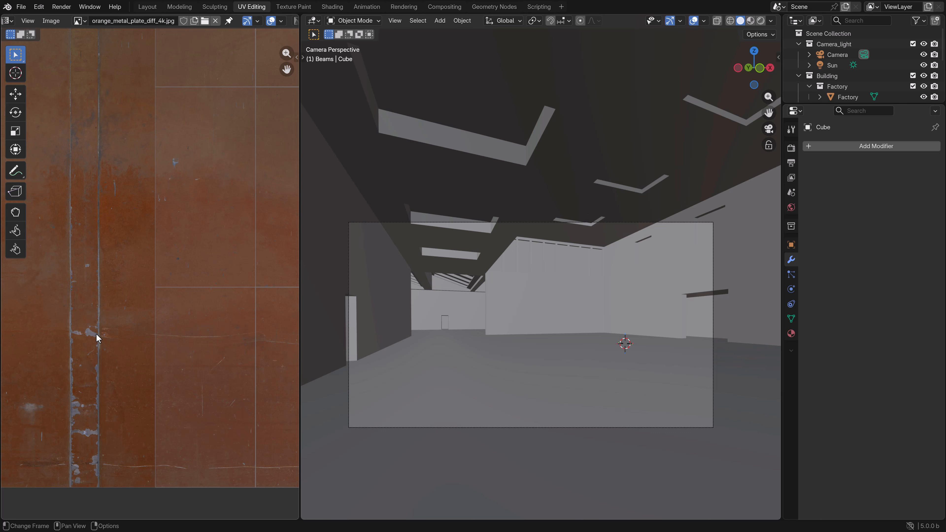
pyautogui.scroll(-2, 97, 335)
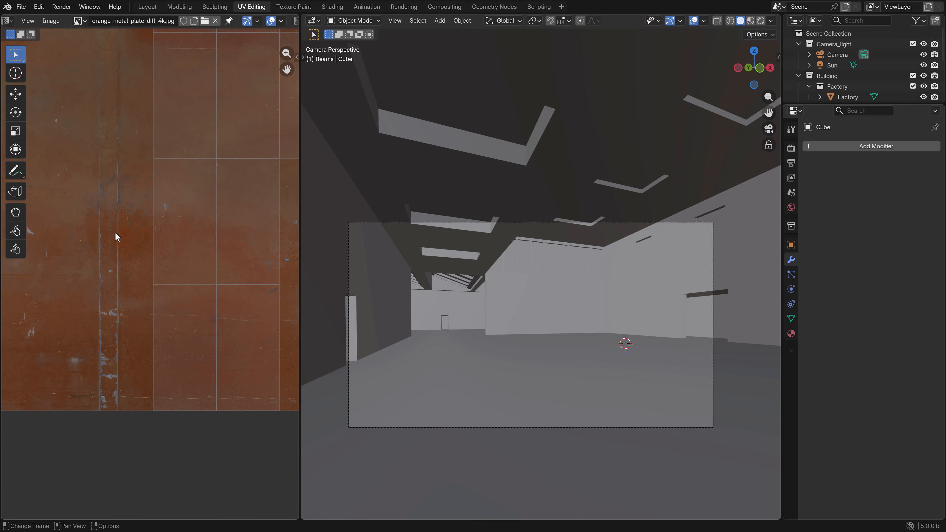
pyautogui.scroll(-3, 115, 232)
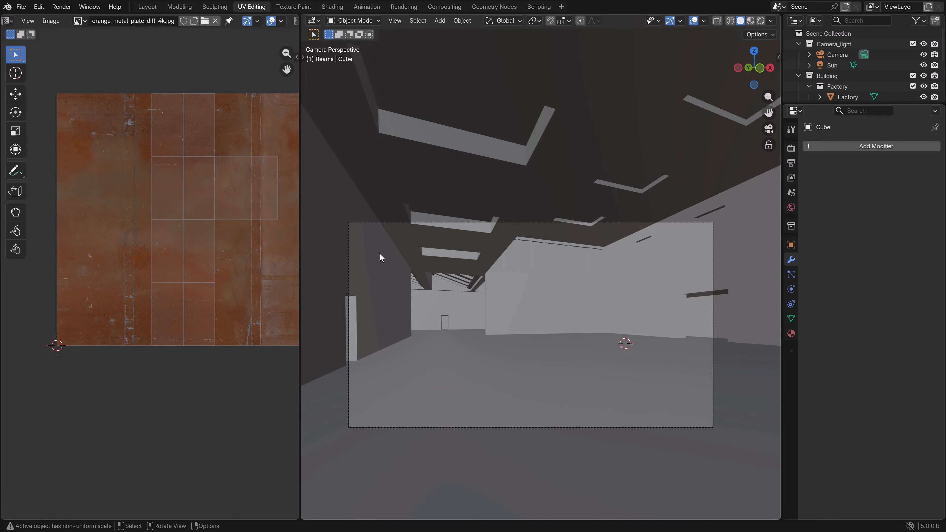
# Return to the front view and frame the bottom chord beam on the truss reference drawing.
pyautogui.scroll(-3, 433, 240)
pyautogui.moveTo(433, 236); pyautogui.dragTo(469, 240, button='middle')
pyautogui.press('KP_1')
pyautogui.scroll(-3, 468, 246)
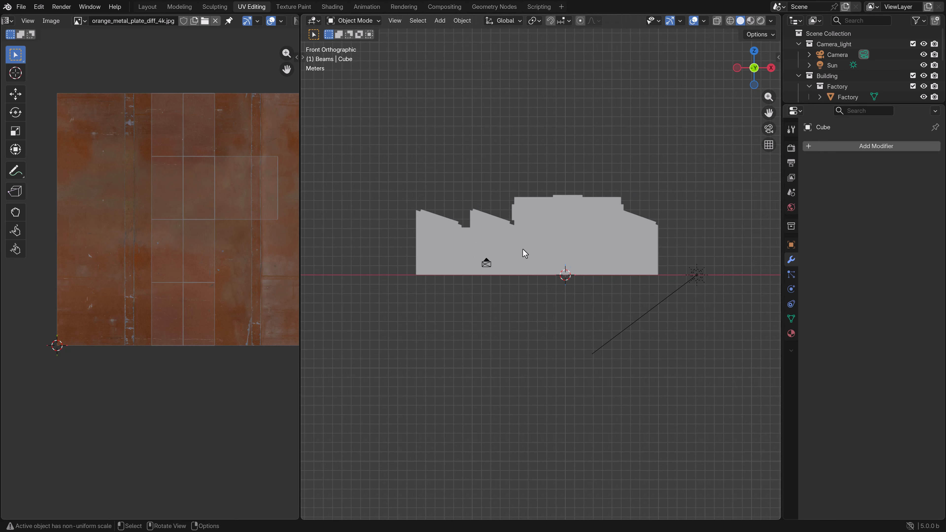
pyautogui.keyDown('shift'); pyautogui.moveTo(524, 253); pyautogui.dragTo(347, 270, button='middle'); pyautogui.keyUp('shift')
pyautogui.keyDown('shift'); pyautogui.moveTo(537, 243); pyautogui.dragTo(441, 250, button='middle'); pyautogui.keyUp('shift')
pyautogui.scroll(6, 465, 249)
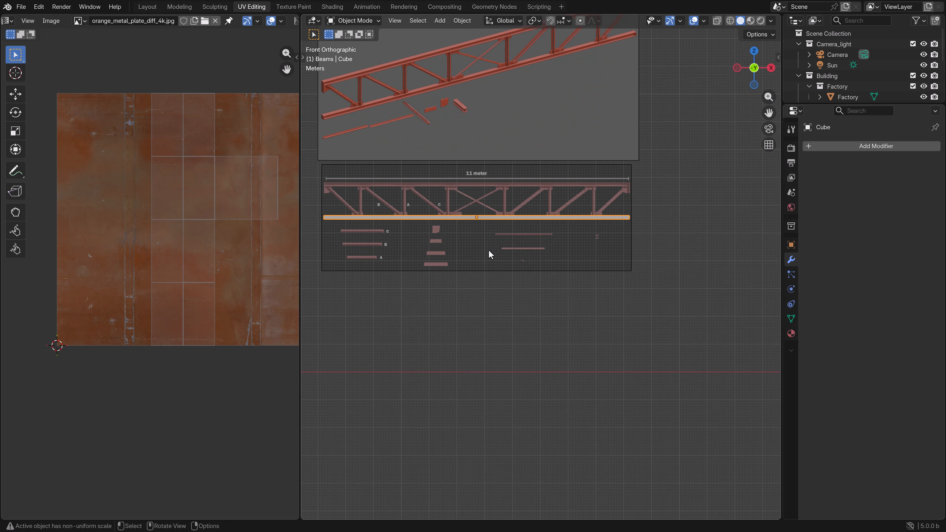
pyautogui.keyDown('shift'); pyautogui.moveTo(460, 219); pyautogui.dragTo(514, 278, button='middle'); pyautogui.keyUp('shift')
pyautogui.press('Tab')
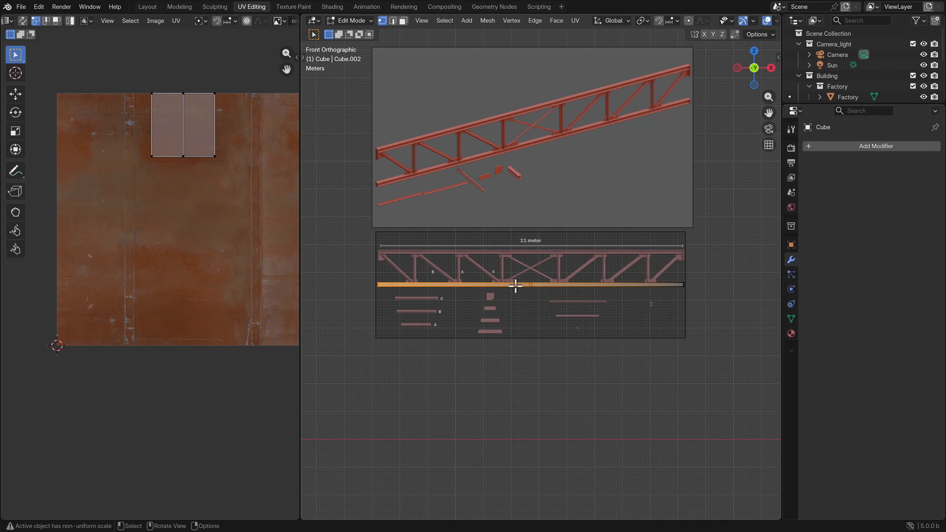
pyautogui.press('Tab')
pyautogui.scroll(-6, 579, 280)
pyautogui.keyDown('shift'); pyautogui.moveTo(583, 290); pyautogui.dragTo(549, 290, button='middle'); pyautogui.keyUp('shift')
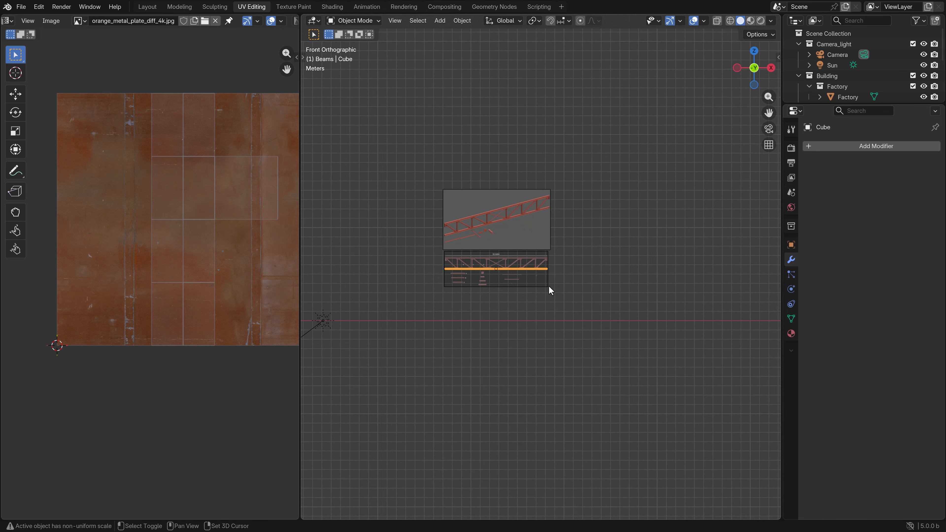
pyautogui.scroll(4, 547, 288)
pyautogui.keyDown('shift'); pyautogui.moveTo(487, 282); pyautogui.dragTo(527, 280, button='middle'); pyautogui.keyUp('shift')
pyautogui.scroll(3, 527, 280)
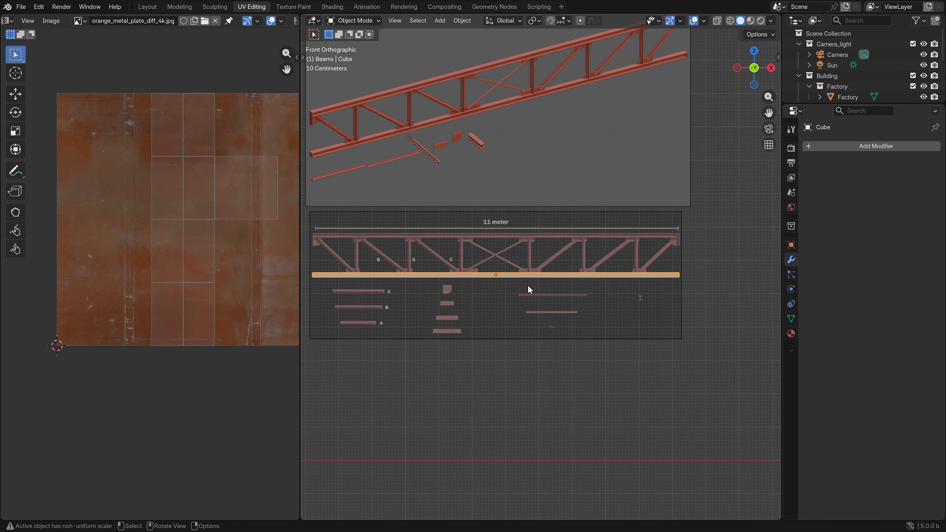
# Add five evenly spaced loop cuts along the length of the bottom chord beam.
pyautogui.press('Tab')
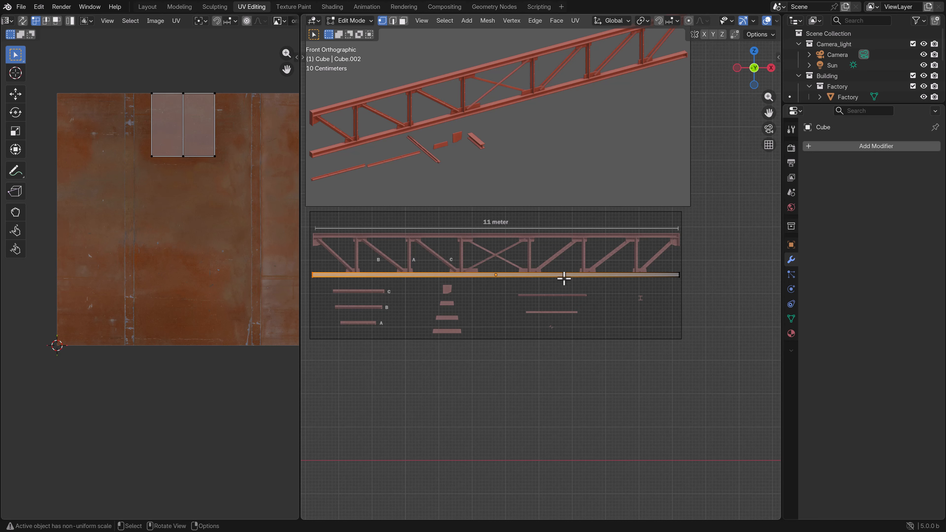
pyautogui.scroll(1, 642, 300)
pyautogui.hotkey('ctrl', 'r')
pyautogui.scroll(1, 483, 274)
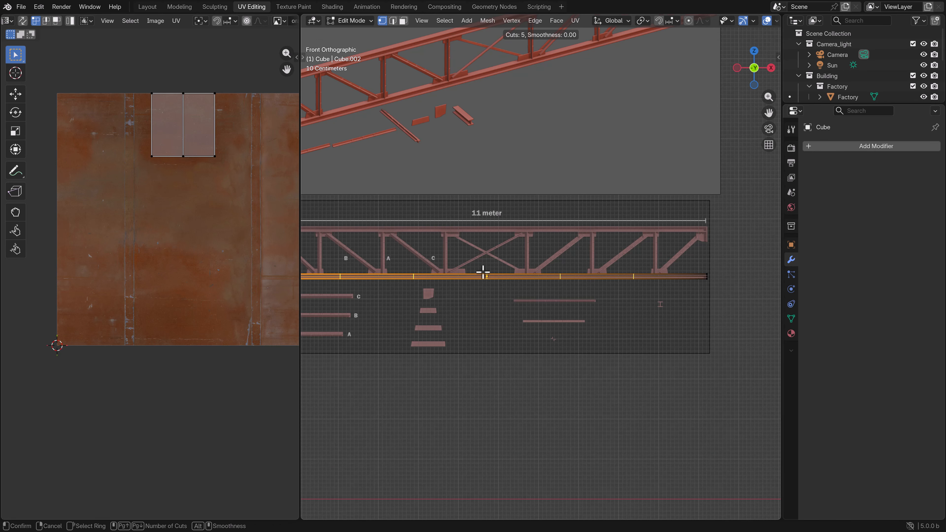
pyautogui.click(483, 273)
pyautogui.rightClick(483, 271)
pyautogui.scroll(-3, 511, 281)
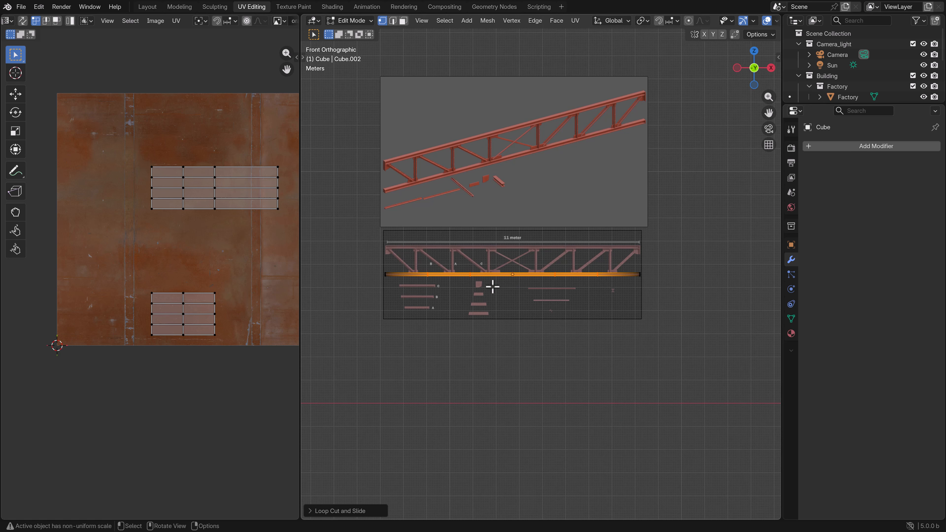
# Select the whole bottom chord mesh and UV unwrap it with Cube Projection.
pyautogui.moveTo(654, 304); pyautogui.dragTo(350, 247)
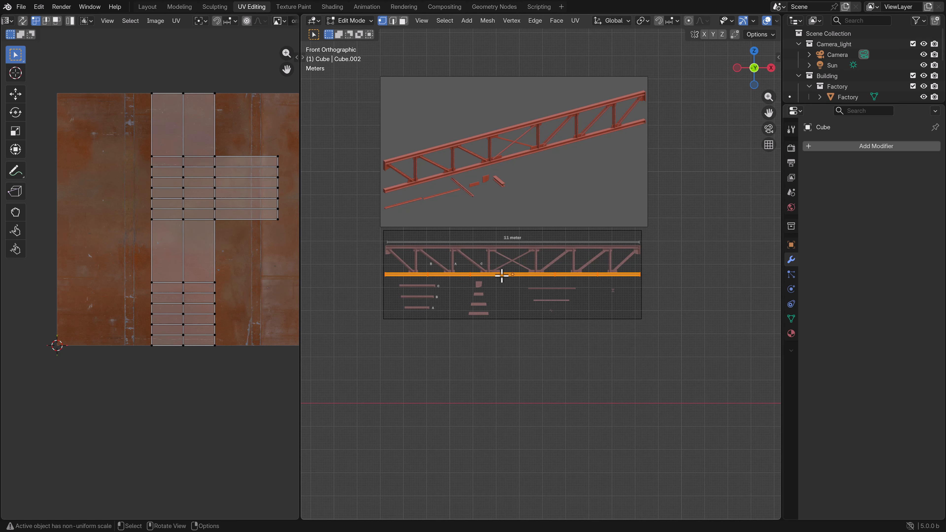
pyautogui.press('u')
pyautogui.click(505, 277)
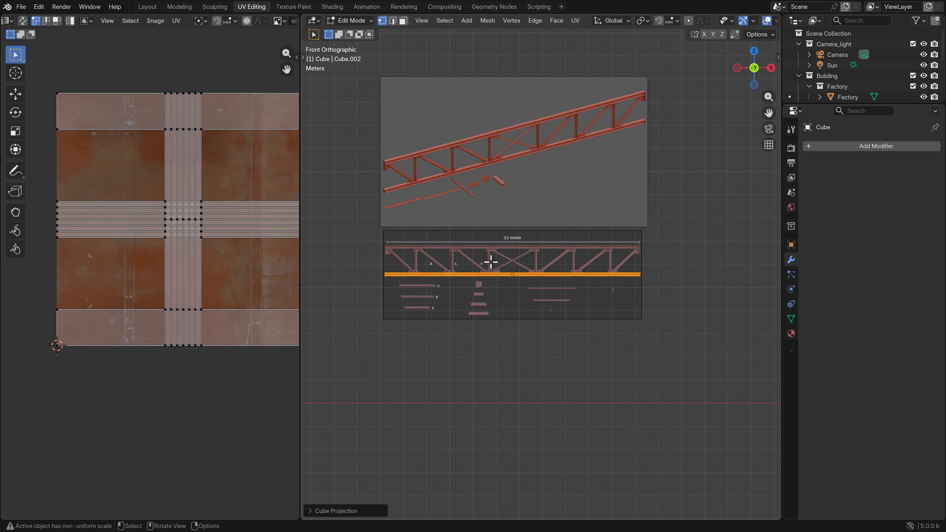
# Show the bottom chord beam's object transform values and apply its rotation and scale.
pyautogui.press('Tab')
pyautogui.press('n')
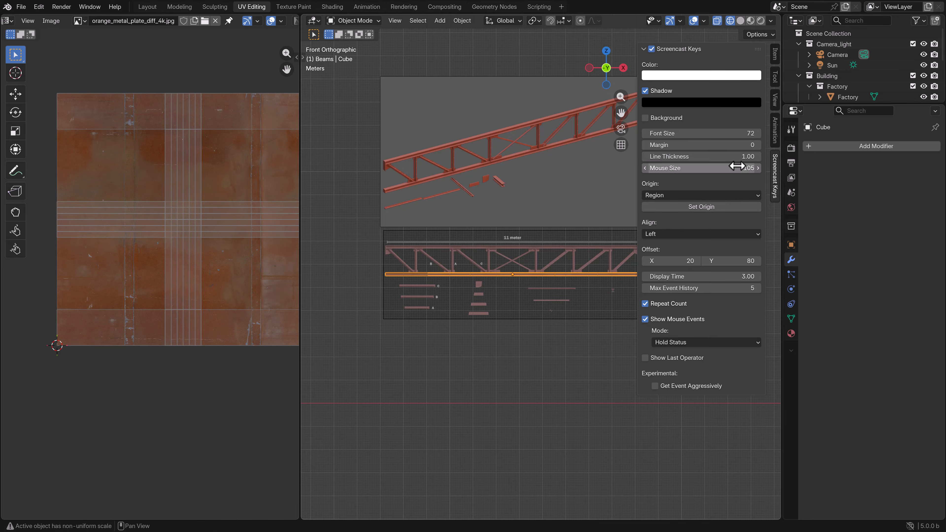
pyautogui.click(775, 54)
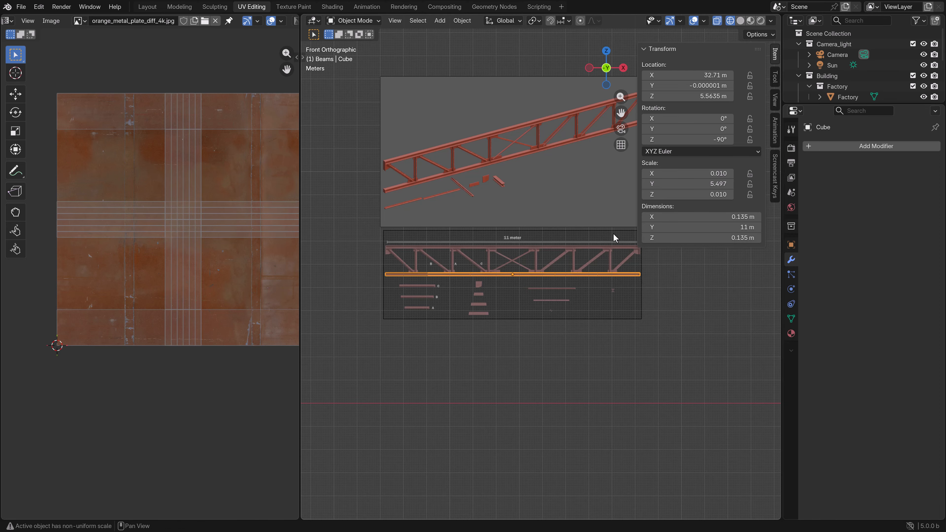
pyautogui.scroll(2, 542, 305)
pyautogui.hotkey('ctrl', 'a')
pyautogui.click(543, 308)
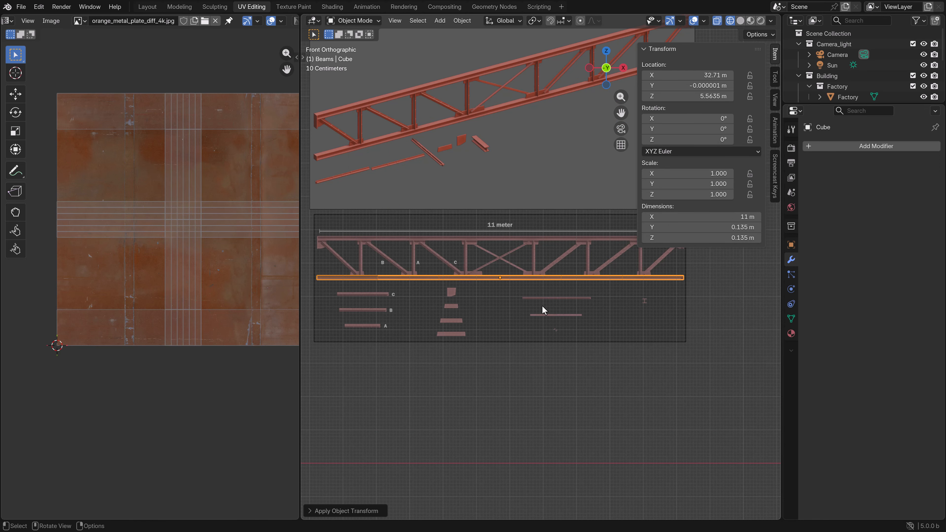
# Unwrap the bottom chord beam again with Cube Projection using its applied scale.
pyautogui.press('Tab')
pyautogui.press('u')
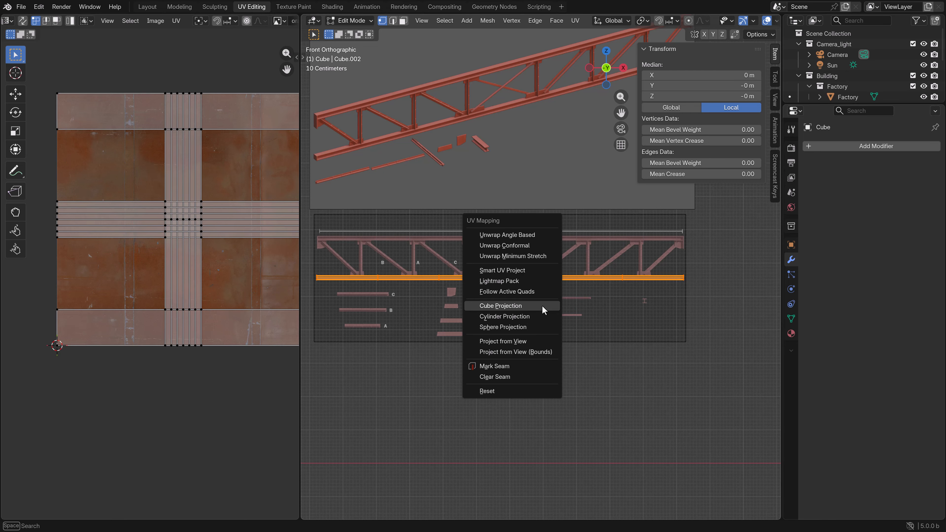
pyautogui.click(542, 305)
# Select all of the beam's UVs and rotate them a quarter turn so they run vertically over the texture.
pyautogui.scroll(-3, 172, 269)
pyautogui.click(198, 274)
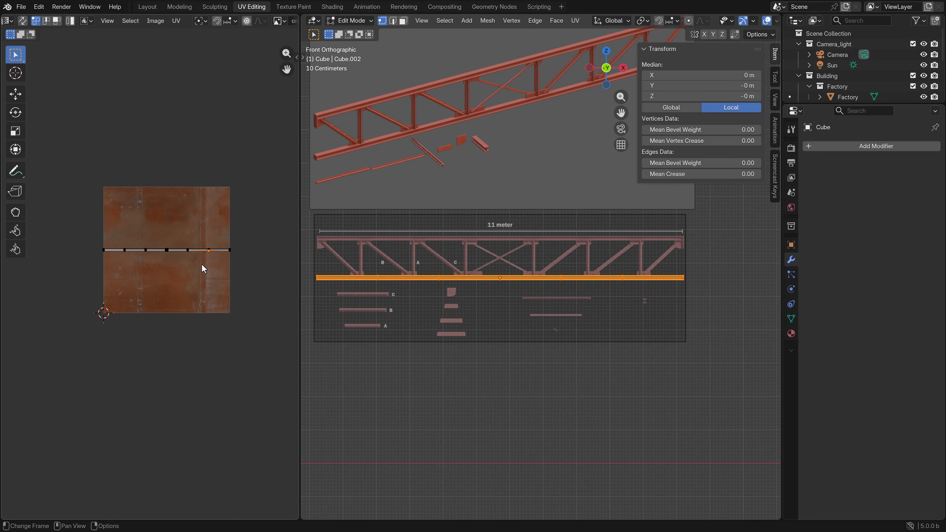
pyautogui.press('b')
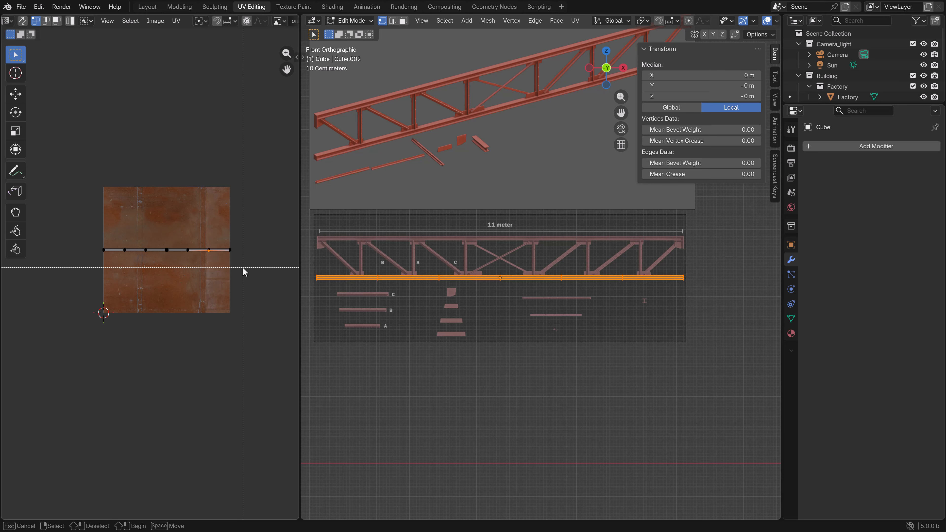
pyautogui.moveTo(243, 268); pyautogui.dragTo(96, 210)
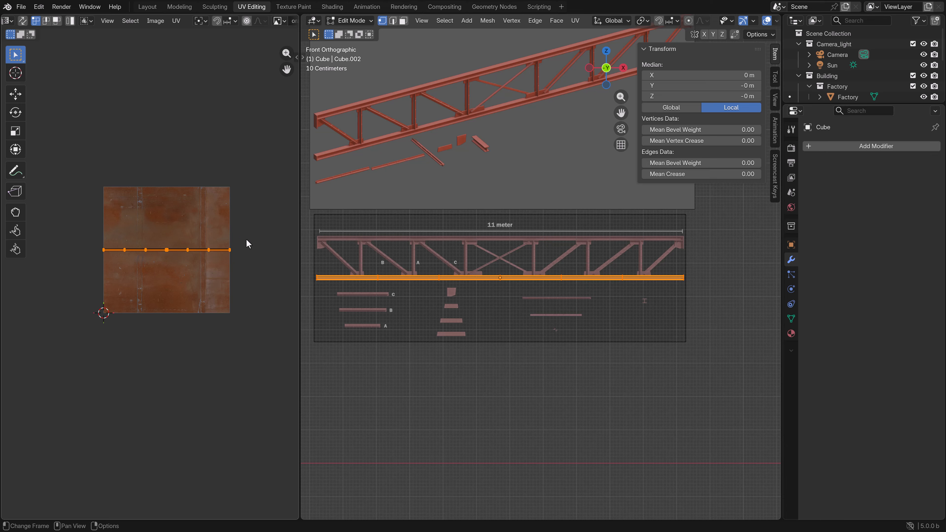
pyautogui.press('r')
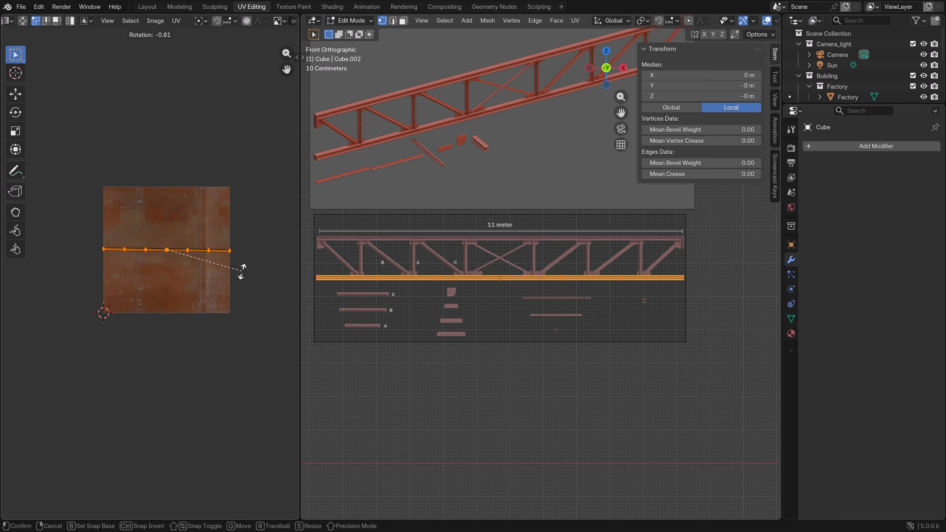
pyautogui.click(153, 303)
pyautogui.scroll(3, 193, 271)
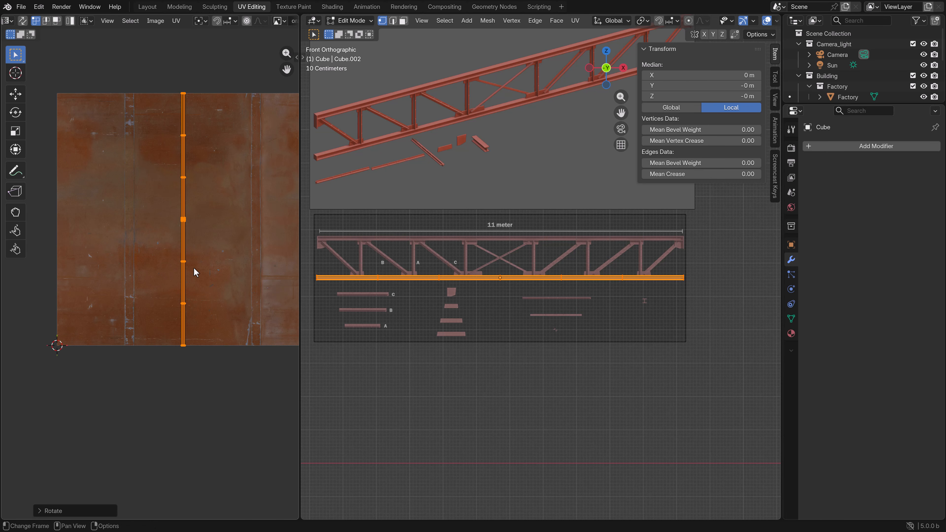
# Enlarge the beam's UVs and move them over the worn vertical strip near the texture's left side.
pyautogui.press('s')
pyautogui.click(211, 304)
pyautogui.scroll(2, 216, 299)
pyautogui.press('g')
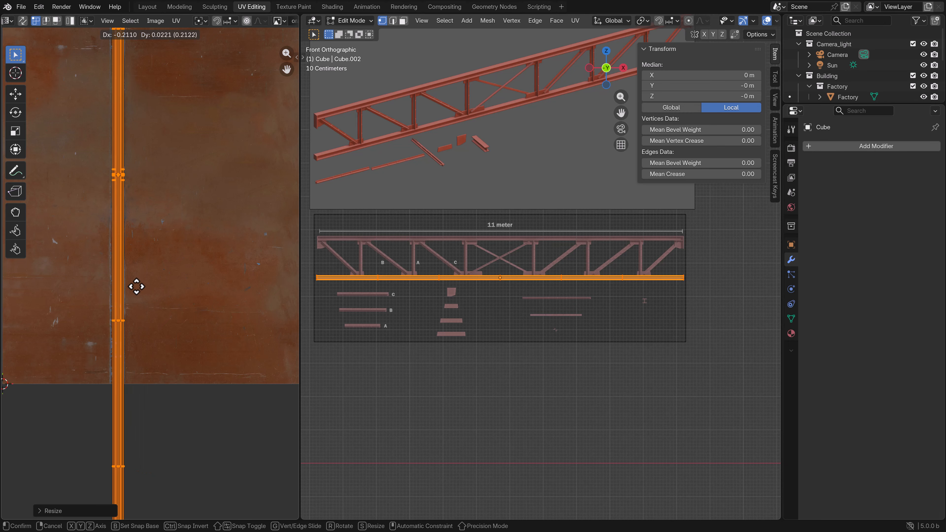
pyautogui.click(133, 290)
pyautogui.scroll(3, 147, 293)
pyautogui.press('s')
pyautogui.click(155, 300)
pyautogui.moveTo(153, 298); pyautogui.dragTo(191, 285, button='middle')
pyautogui.press('g')
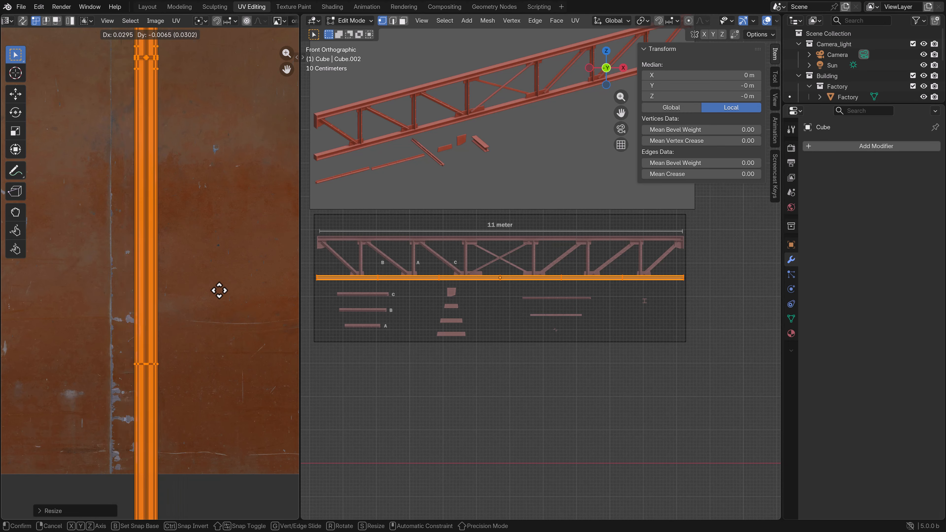
pyautogui.click(190, 287)
# Fine-tune the UV scale and position until the beam's UV width fits between the worn strip's edge lines.
pyautogui.press('s')
pyautogui.click(202, 320)
pyautogui.press('g')
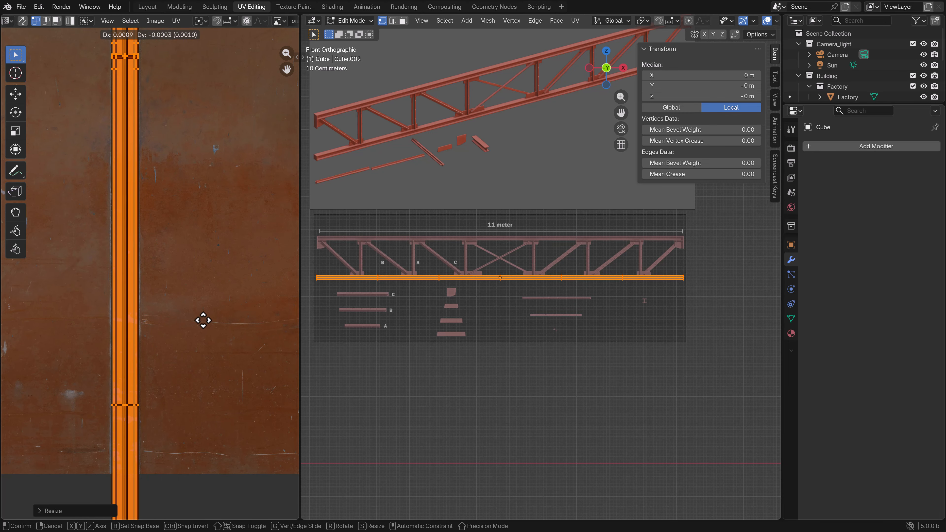
pyautogui.click(202, 321)
pyautogui.press('s')
pyautogui.click(210, 340)
pyautogui.press('g')
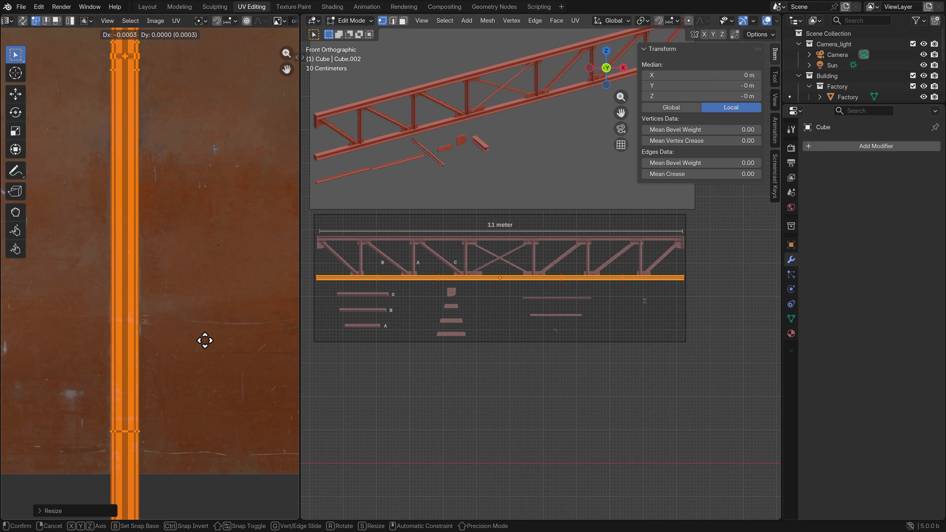
pyautogui.click(205, 341)
# Leave mesh editing, then select the Factory building and hide it from the scene.
pyautogui.moveTo(402, 301); pyautogui.dragTo(435, 308, button='middle')
pyautogui.press('Tab')
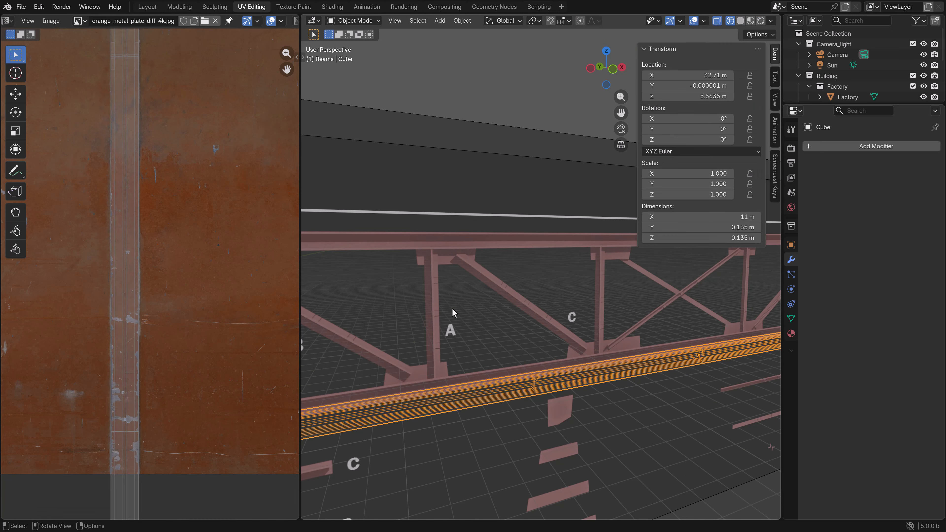
pyautogui.scroll(-8, 451, 308)
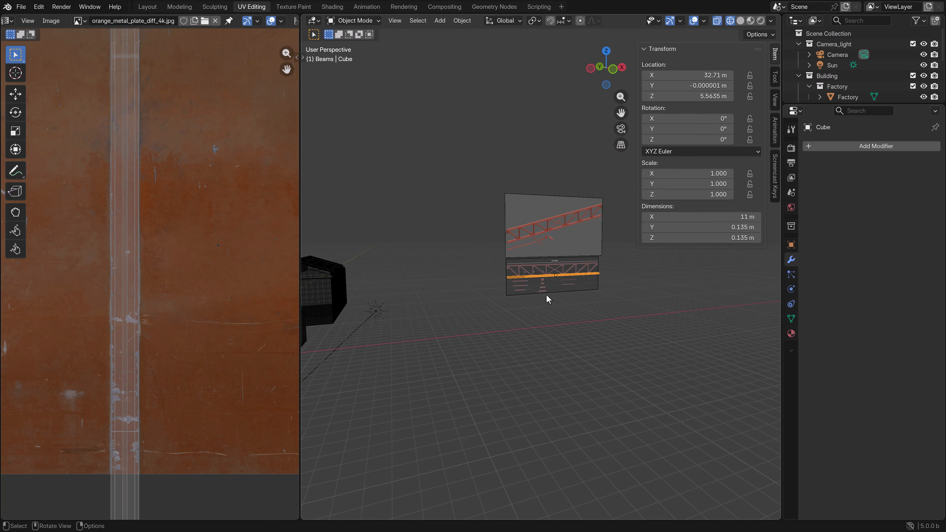
pyautogui.moveTo(381, 306); pyautogui.dragTo(418, 307, button='middle')
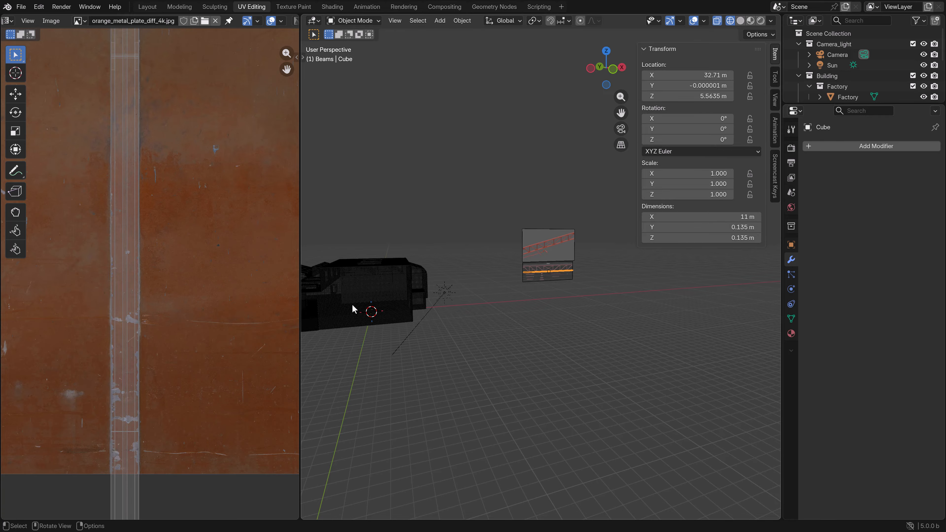
pyautogui.click(375, 289)
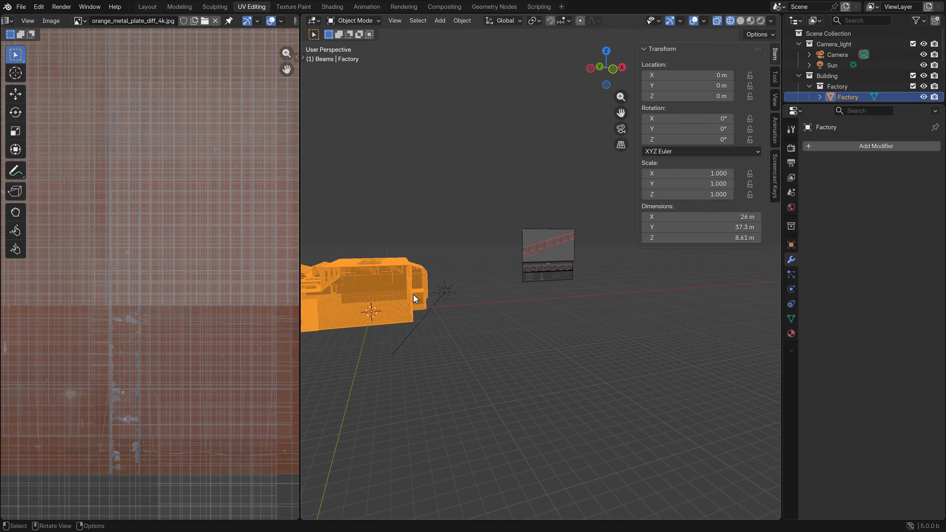
pyautogui.press('h')
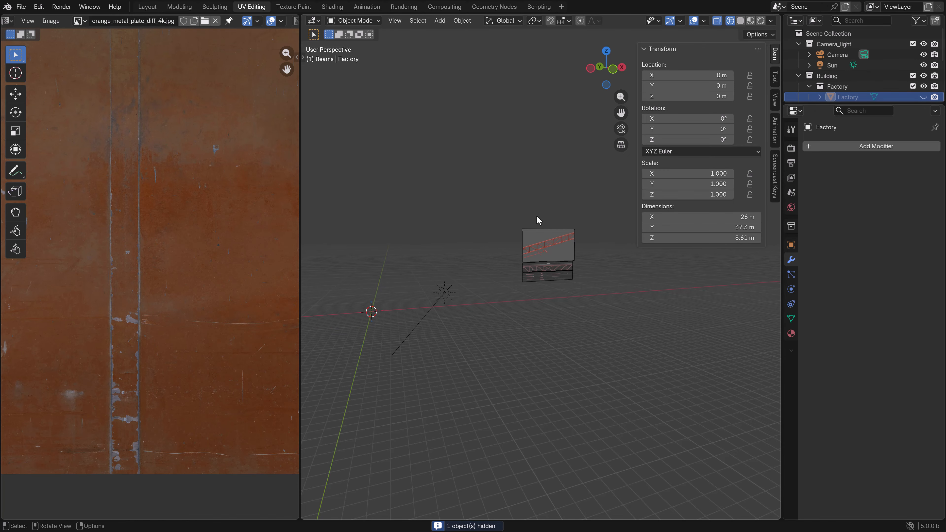
pyautogui.hotkey('alt', 'h')
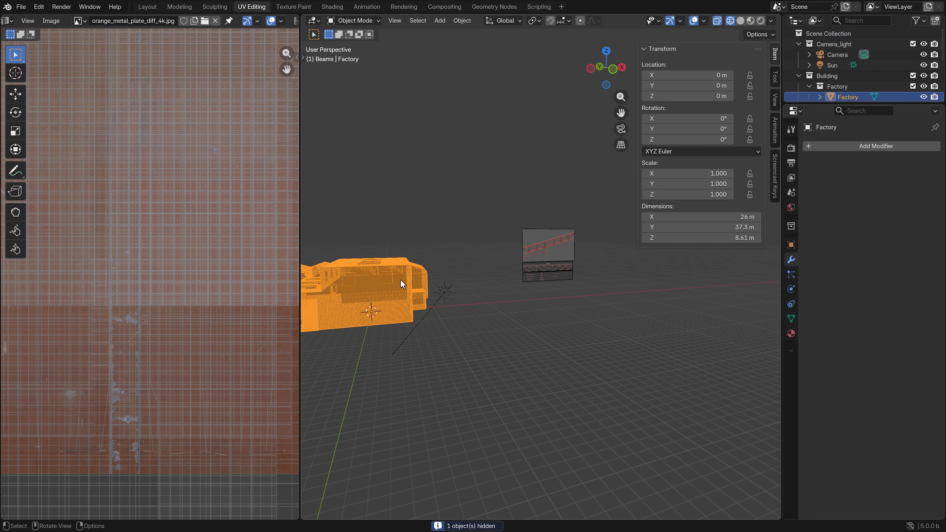
pyautogui.press('h')
# Switch to material preview shading and examine the orange metal texture along the bottom chord beam.
pyautogui.scroll(4, 518, 289)
pyautogui.scroll(5, 522, 242)
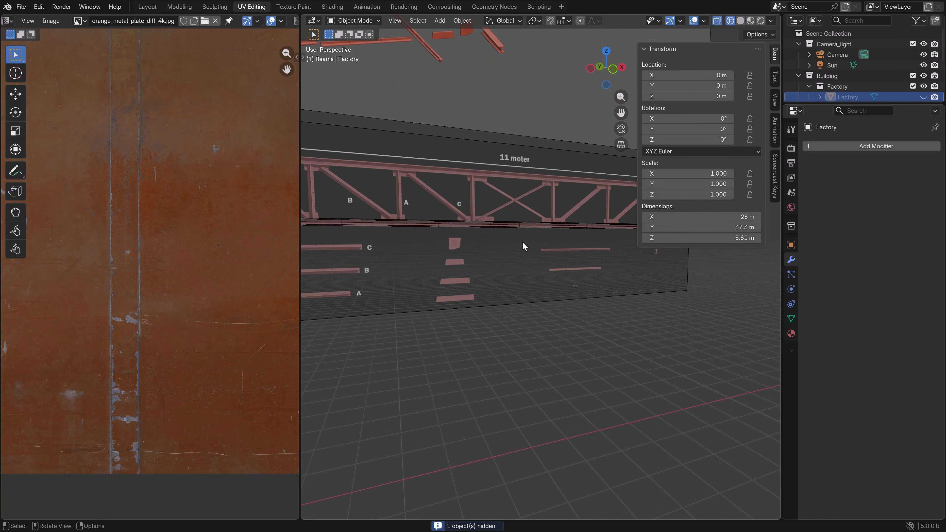
pyautogui.moveTo(522, 241)
pyautogui.mouseDown(button='middle')
pyautogui.moveTo(501, 244)
pyautogui.moveTo(507, 250)
pyautogui.mouseUp(button='middle')
pyautogui.scroll(-8, 515, 278)
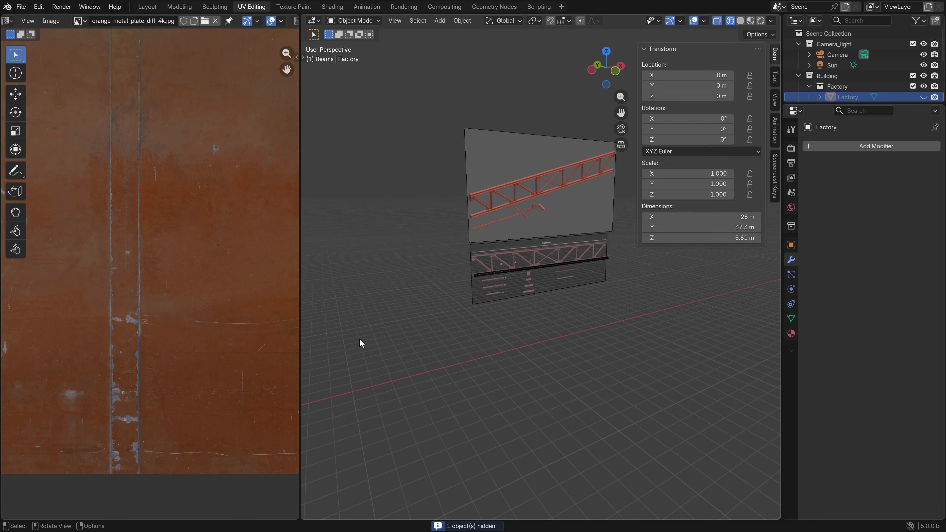
pyautogui.scroll(6, 522, 269)
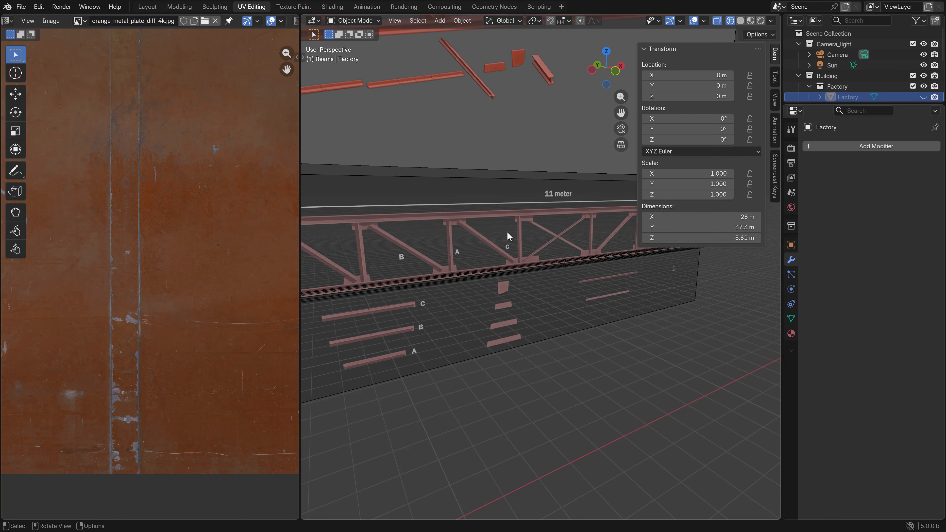
pyautogui.press('z')
pyautogui.click(509, 278)
pyautogui.scroll(3, 507, 290)
pyautogui.moveTo(504, 293)
pyautogui.mouseDown(button='middle')
pyautogui.moveTo(524, 283)
pyautogui.moveTo(527, 294)
pyautogui.mouseUp(button='middle')
pyautogui.scroll(5, 523, 283)
pyautogui.scroll(-3, 523, 283)
pyautogui.press('n')
pyautogui.keyDown('shift'); pyautogui.moveTo(632, 260); pyautogui.dragTo(527, 282, button='middle'); pyautogui.keyUp('shift')
pyautogui.scroll(3, 567, 283)
pyautogui.scroll(-3, 568, 284)
pyautogui.scroll(-5, 528, 281)
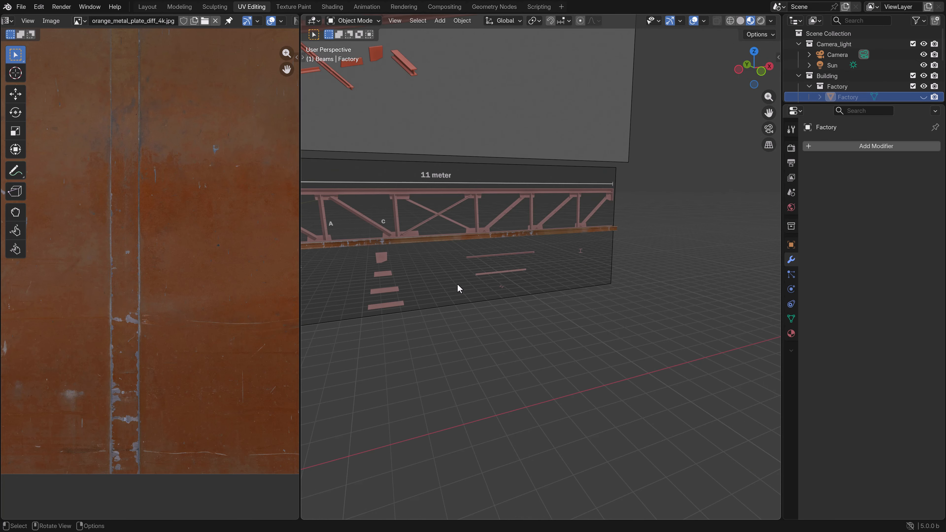
# In the front view, duplicate the bottom chord beam and place the copy 14 m away along X, beside the reference.
pyautogui.press('KP_1')
pyautogui.keyDown('shift'); pyautogui.moveTo(414, 271); pyautogui.dragTo(486, 280, button='middle'); pyautogui.keyUp('shift')
pyautogui.click(477, 242)
pyautogui.scroll(-2, 528, 255)
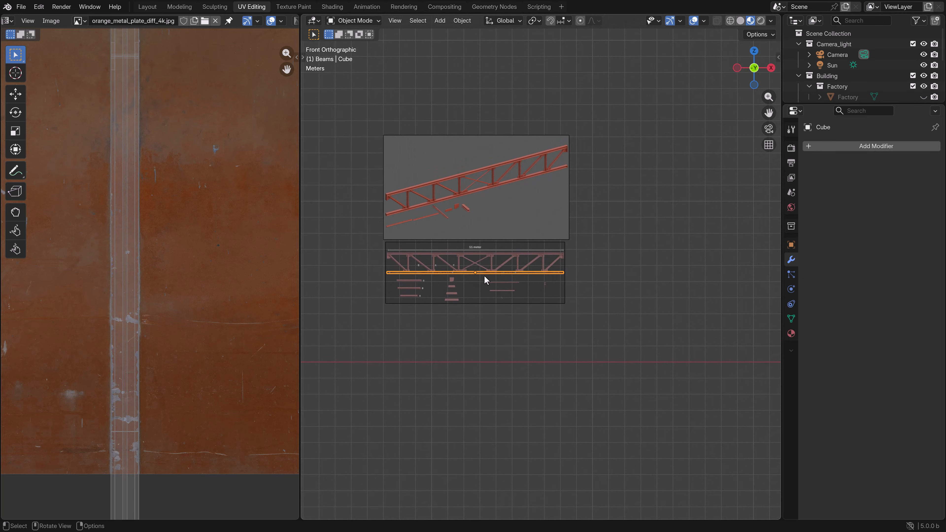
pyautogui.hotkey('shift', 'd')
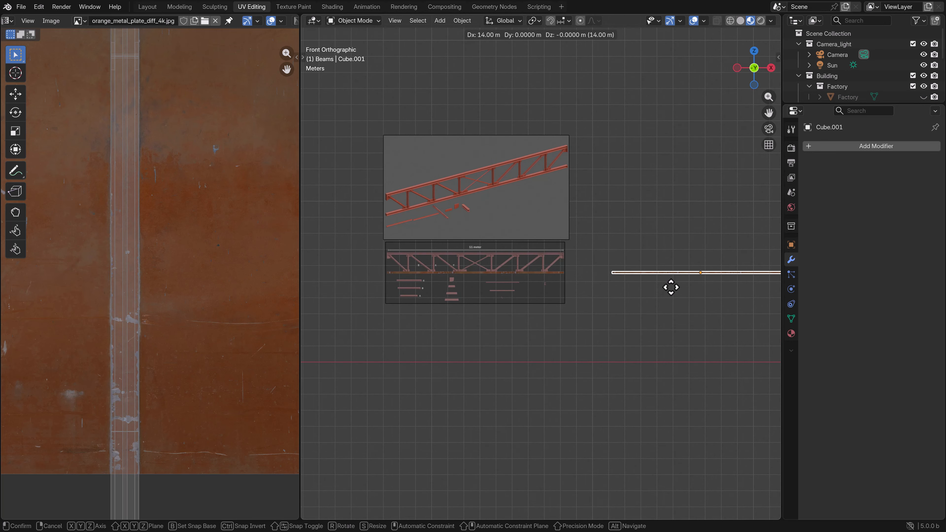
pyautogui.click(671, 287)
pyautogui.scroll(5, 530, 298)
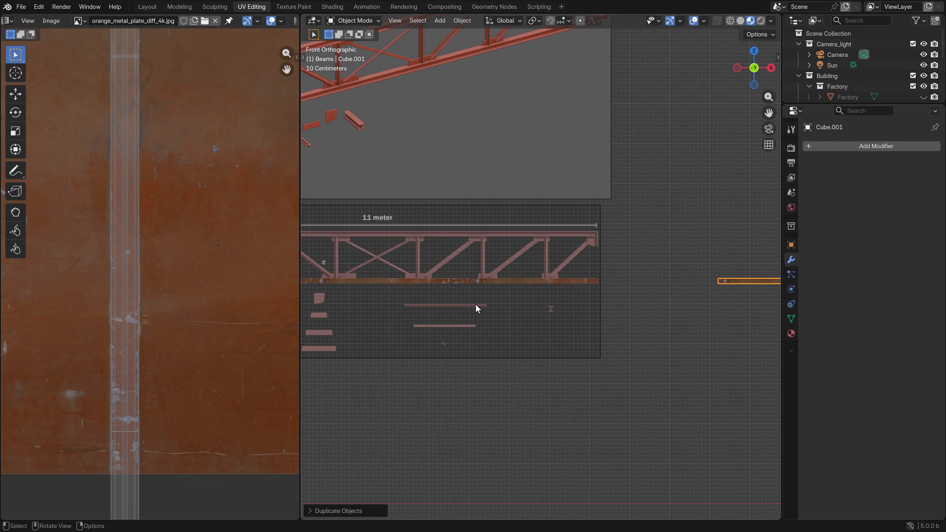
# Duplicate the original bottom chord beam straight up onto the top chord of the truss reference drawing.
pyautogui.keyDown('ctrl'); pyautogui.scroll(3, 463, 291); pyautogui.keyUp('ctrl')
pyautogui.click(470, 283)
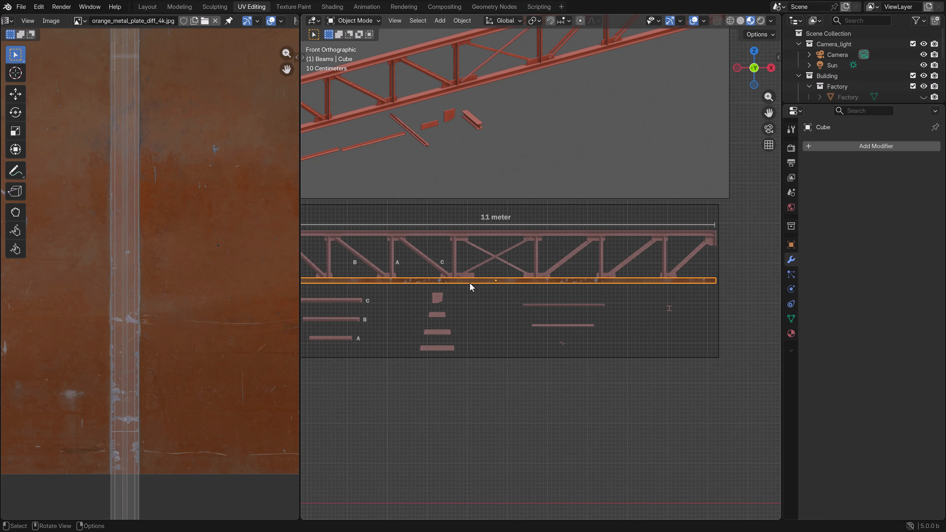
pyautogui.scroll(-2, 436, 284)
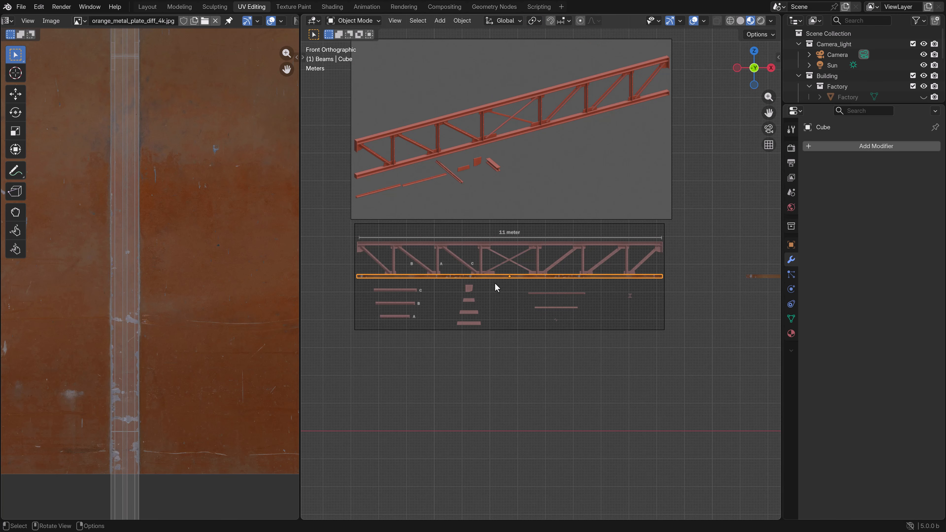
pyautogui.scroll(-3, 495, 283)
pyautogui.scroll(5, 512, 295)
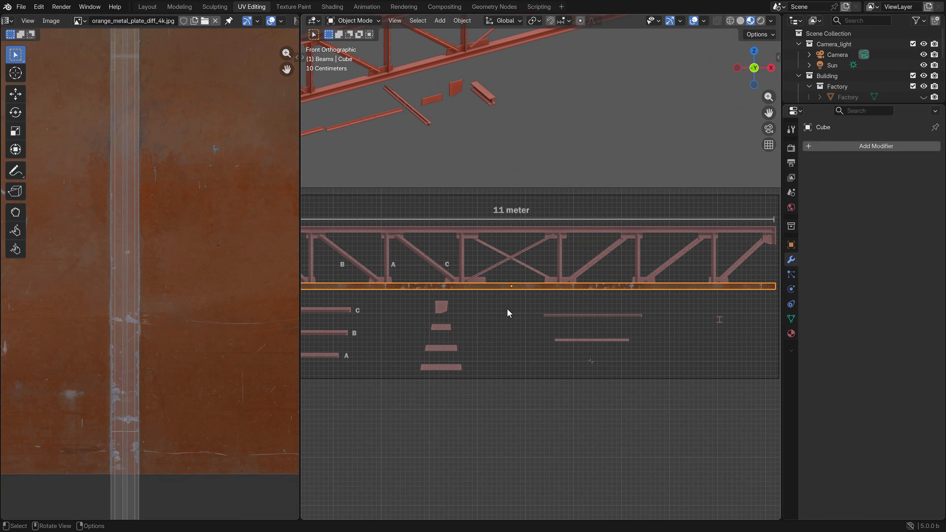
pyautogui.scroll(3, 505, 311)
pyautogui.hotkey('shift', 'd')
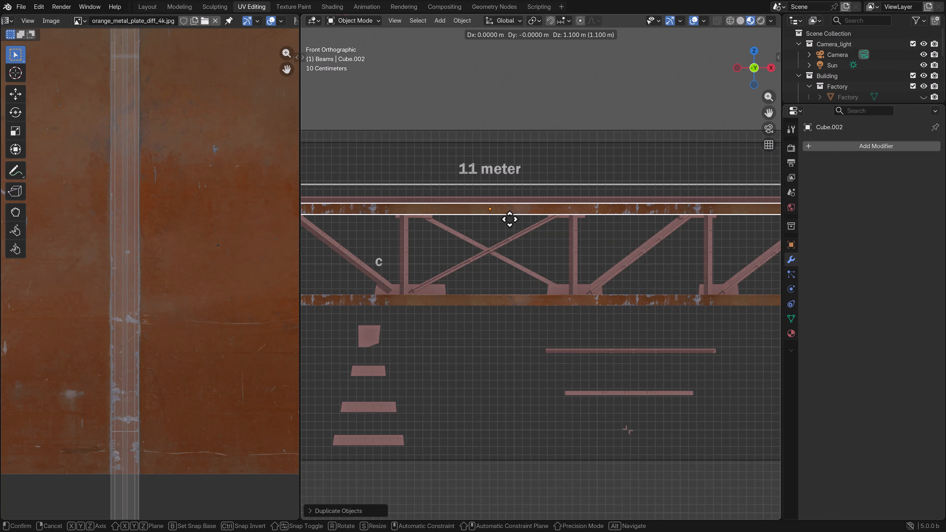
pyautogui.click(509, 214)
# Adjust the top chord beam's height along Z to line up with the truss reference.
pyautogui.scroll(3, 513, 242)
pyautogui.press('g')
pyautogui.press('z')
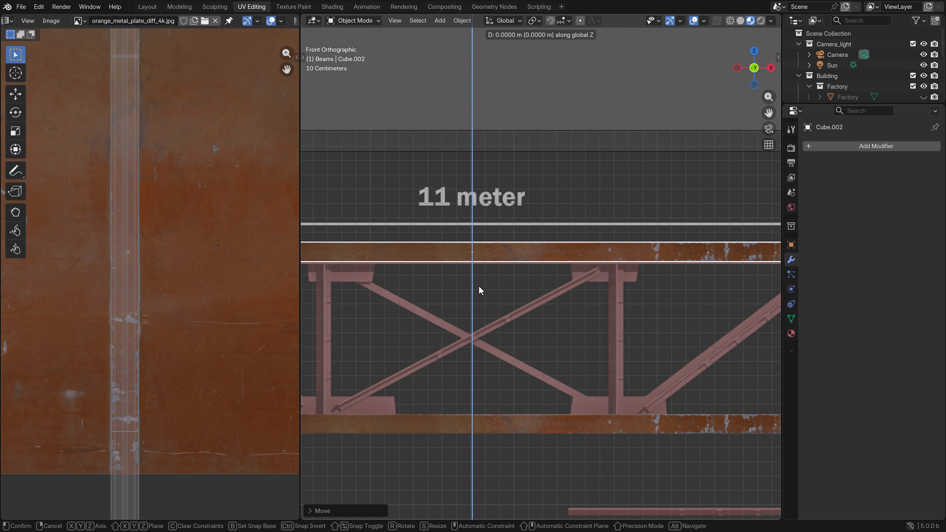
pyautogui.click(480, 304)
pyautogui.scroll(-6, 479, 306)
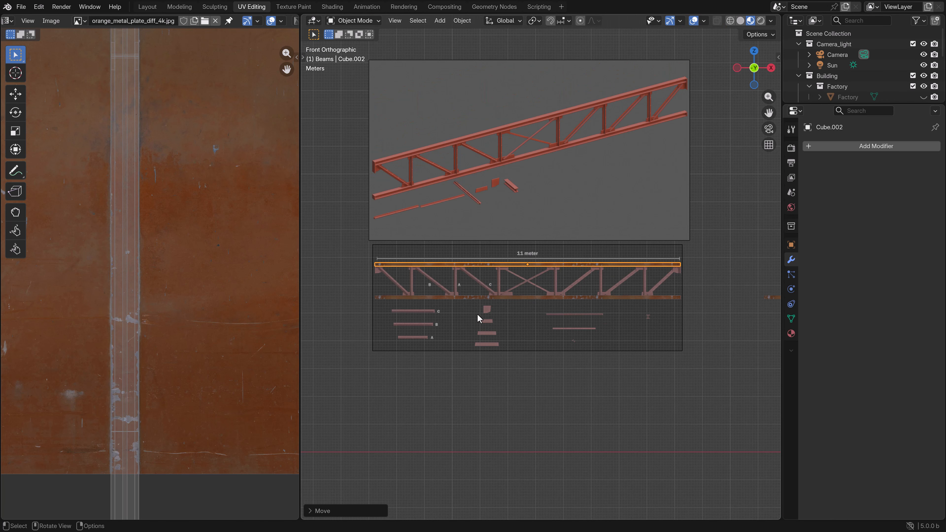
pyautogui.scroll(5, 492, 316)
pyautogui.press('g')
pyautogui.press('z')
pyautogui.rightClick(475, 373)
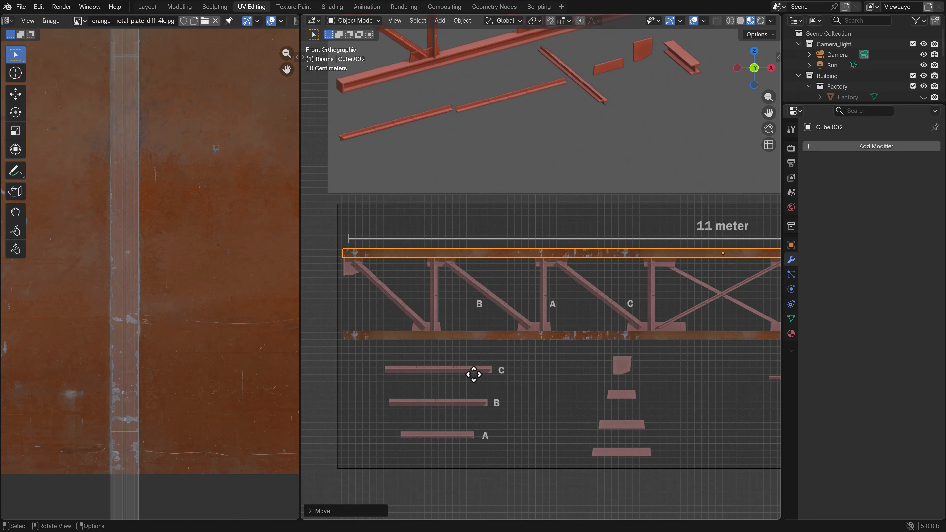
# Inspect the top and bottom chord beams against the truss reference in perspective and return to the front orthographic view.
pyautogui.moveTo(463, 316); pyautogui.dragTo(521, 319, button='middle')
pyautogui.scroll(-9, 497, 317)
pyautogui.keyDown('shift'); pyautogui.moveTo(596, 322); pyautogui.dragTo(515, 304, button='middle'); pyautogui.keyUp('shift')
pyautogui.scroll(4, 511, 305)
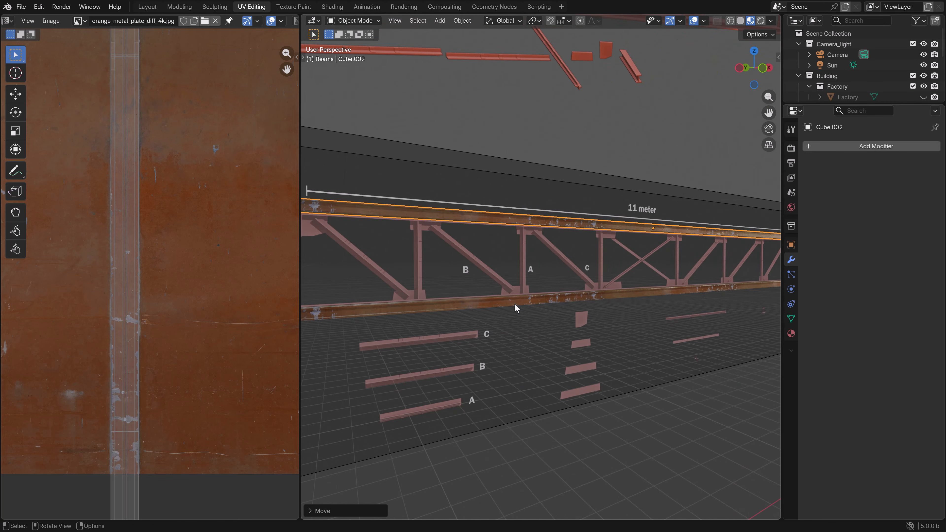
pyautogui.press('KP_5')
pyautogui.press('KP_1')
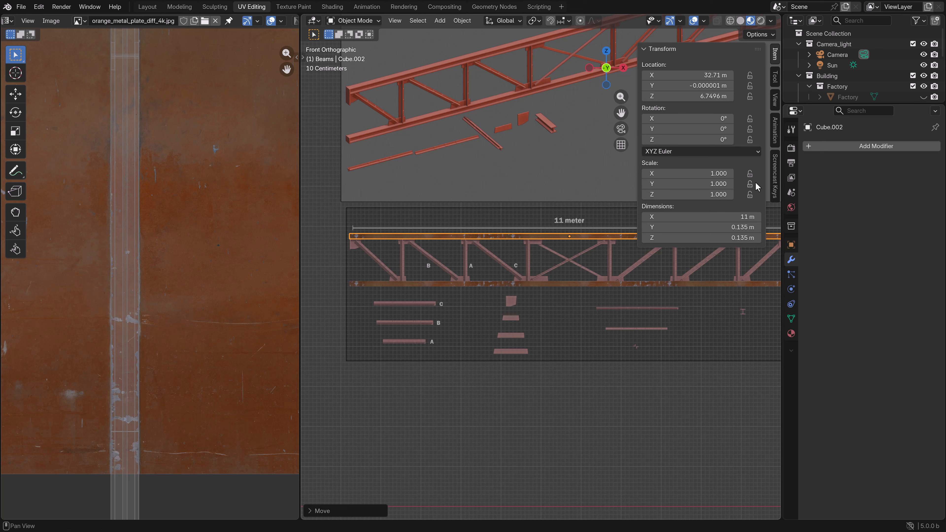
# Turn on the Screencast Keys display in the viewport.
pyautogui.click(775, 175)
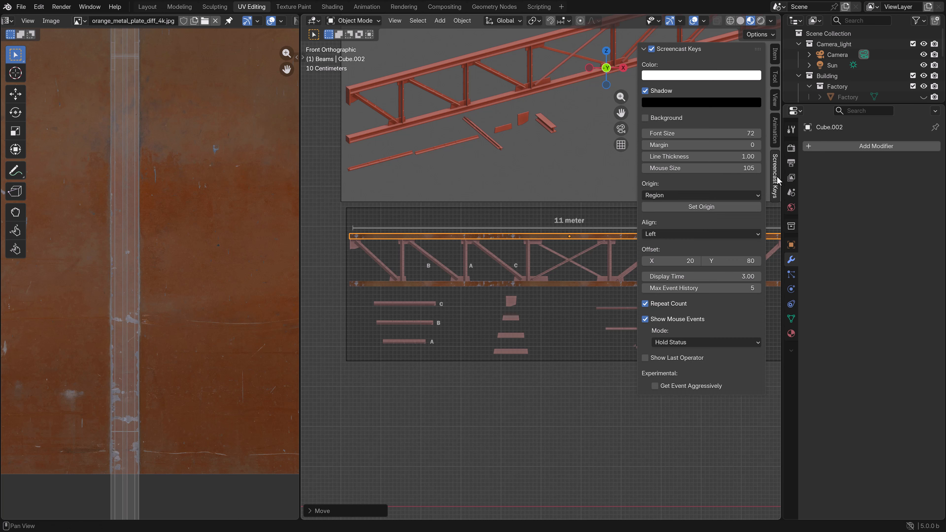
pyautogui.click(652, 49)
pyautogui.press('n')
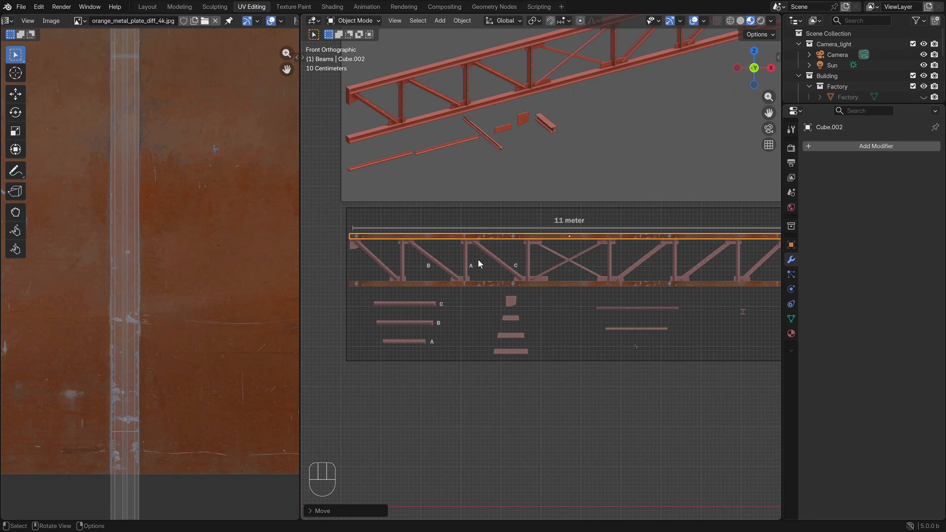
# Switch to the Modeling workspace with the truss reference and all three chord beams in view.
pyautogui.scroll(2, 455, 324)
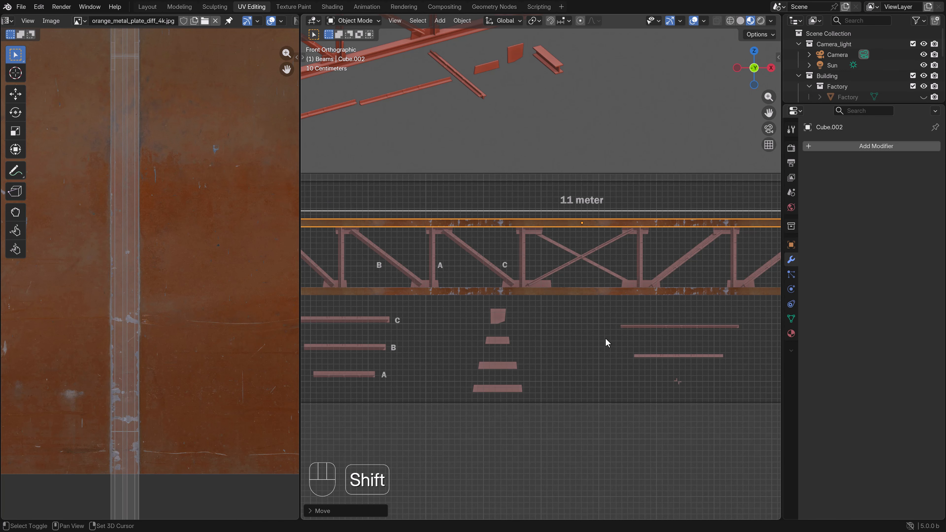
pyautogui.keyDown('shift'); pyautogui.moveTo(608, 342); pyautogui.dragTo(516, 290, button='middle'); pyautogui.keyUp('shift')
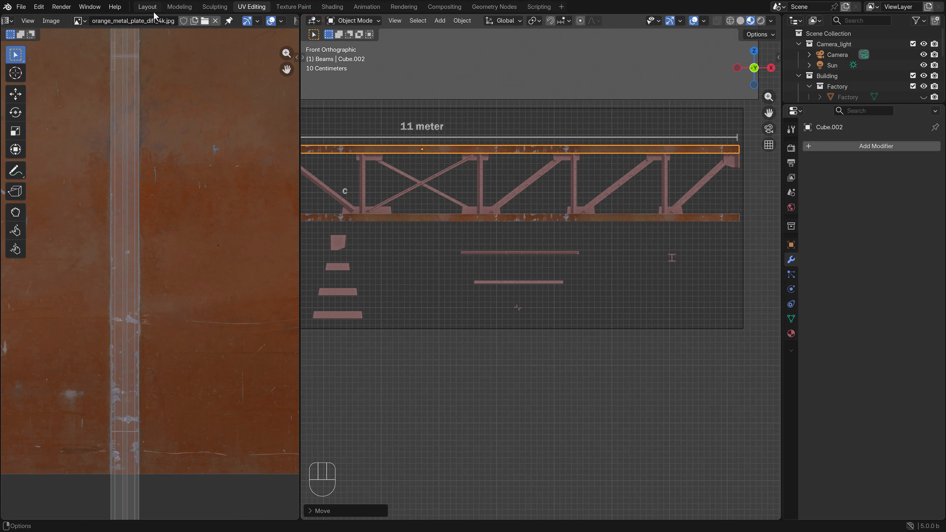
pyautogui.click(174, 8)
pyautogui.scroll(-3, 443, 321)
pyautogui.scroll(-3, 475, 341)
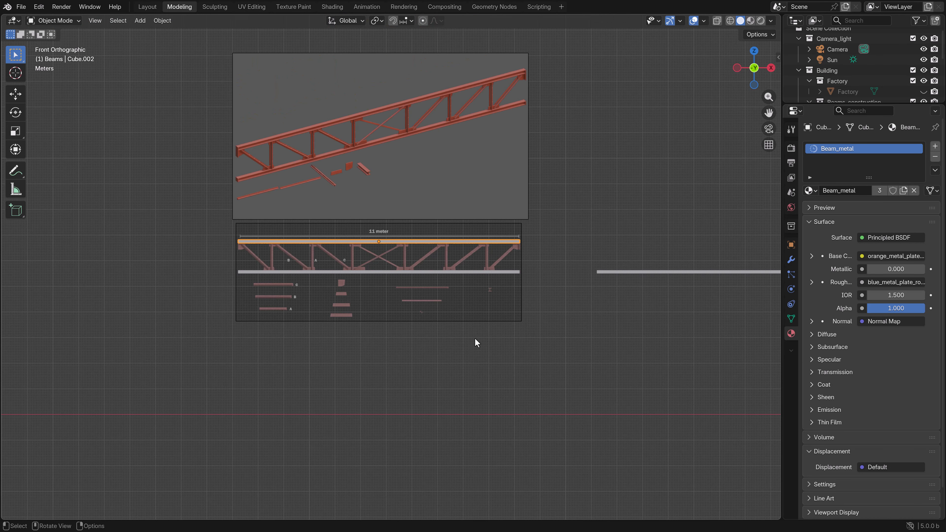
pyautogui.click(163, 21)
pyautogui.click(143, 25)
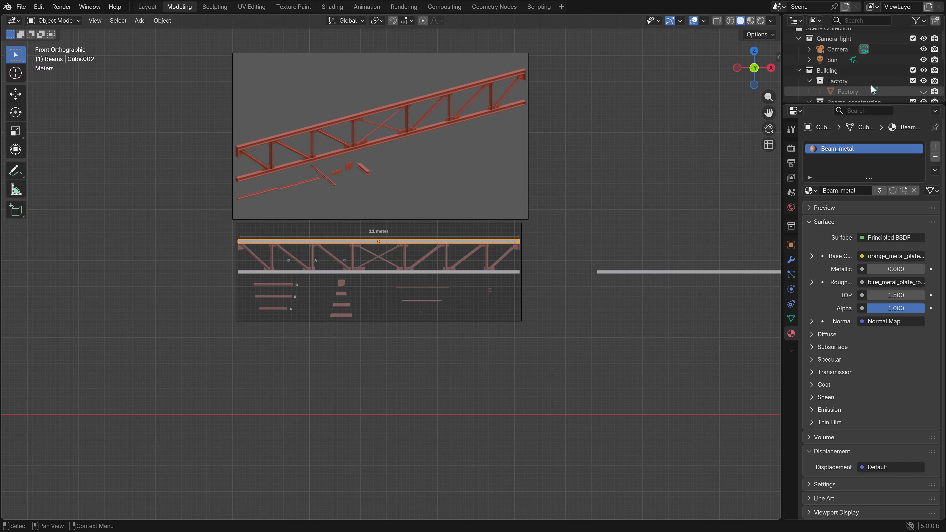
# Rename the original bottom chord beam in the Beams_construction collection to Beam.
pyautogui.scroll(-1, 861, 77)
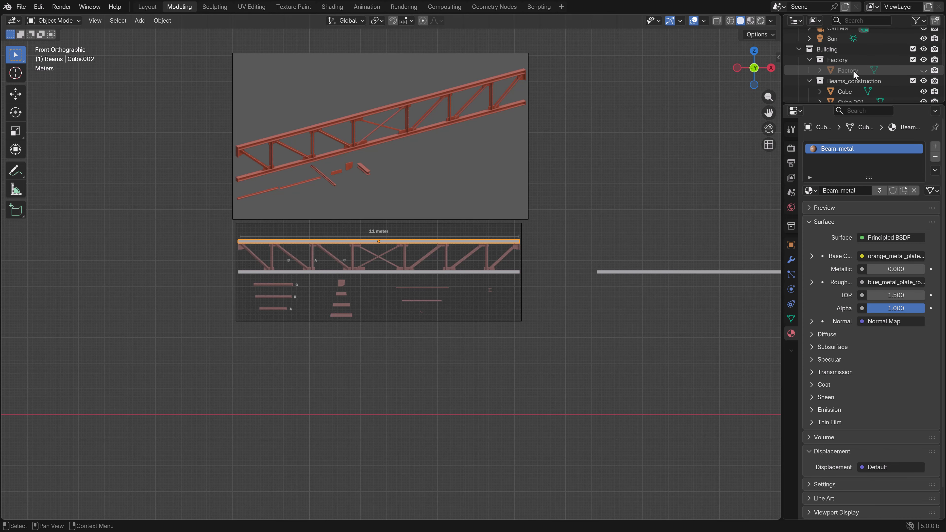
pyautogui.click(850, 81)
pyautogui.scroll(-3, 848, 87)
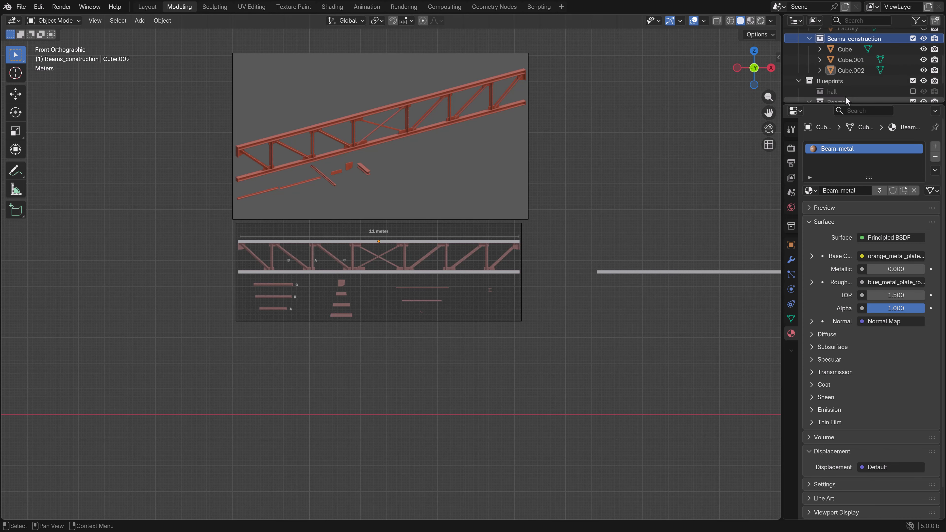
pyautogui.click(845, 53)
pyautogui.click(847, 62)
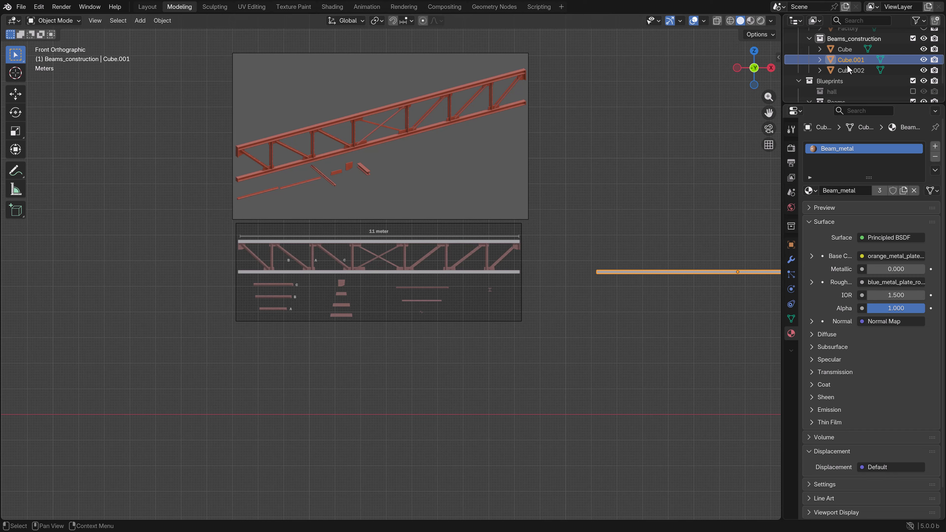
pyautogui.doubleClick(846, 51)
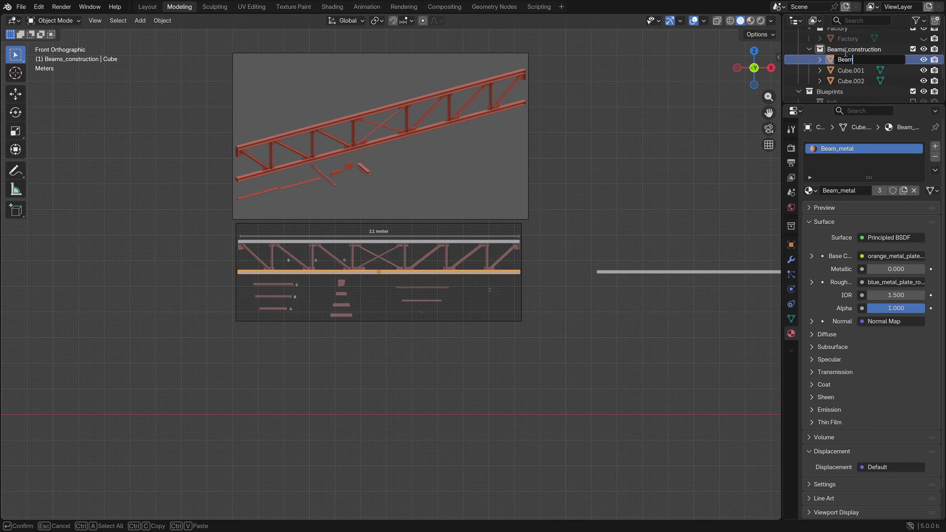
pyautogui.press('Return')
# Rename the beam copy beside the reference to Beam_02 and the top chord beam to Beam_03.
pyautogui.doubleClick(848, 70)
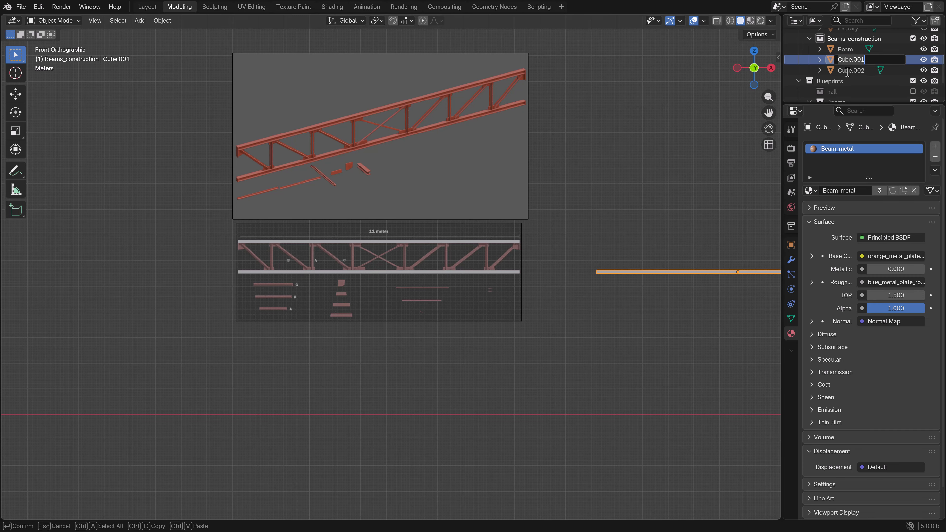
pyautogui.write('Beam_02')
pyautogui.press('Return')
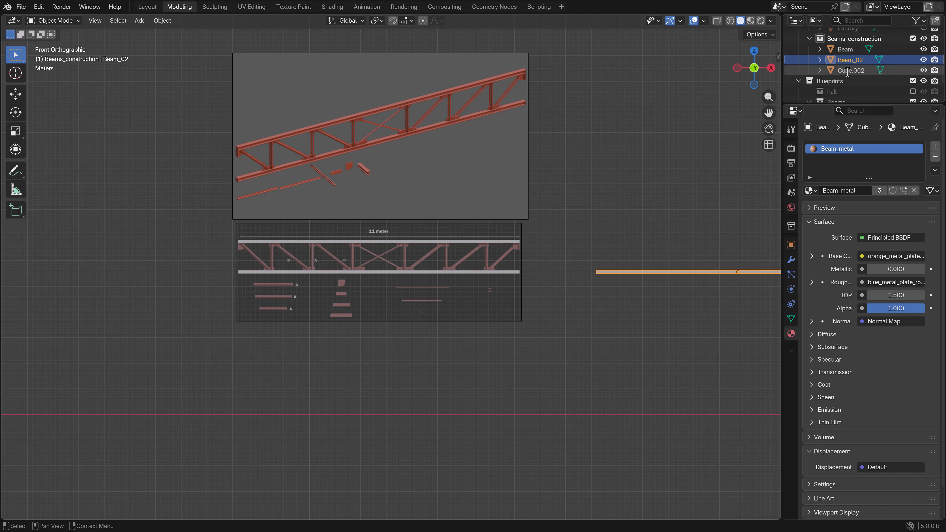
pyautogui.doubleClick(847, 70)
pyautogui.write('Beam_03')
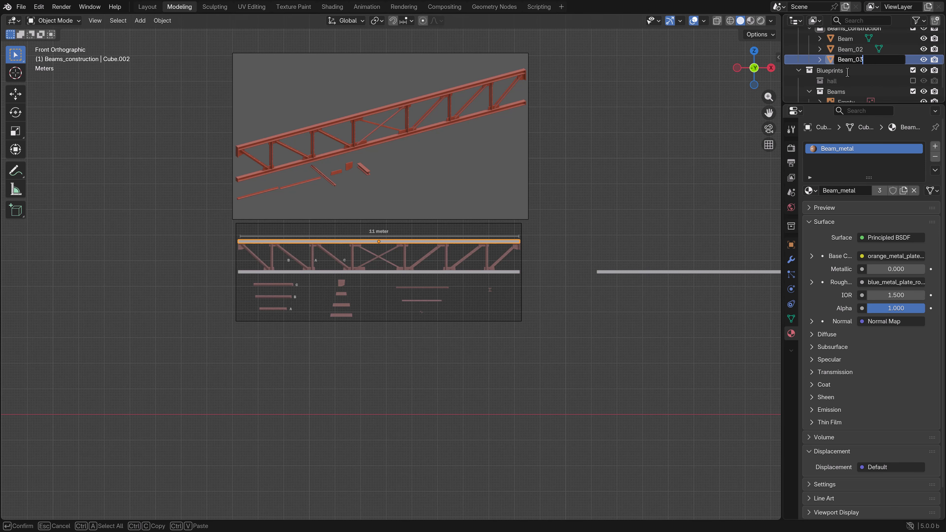
pyautogui.press('Return')
# Make Beams_construction the active collection and add a new mesh cube to it.
pyautogui.scroll(2, 466, 315)
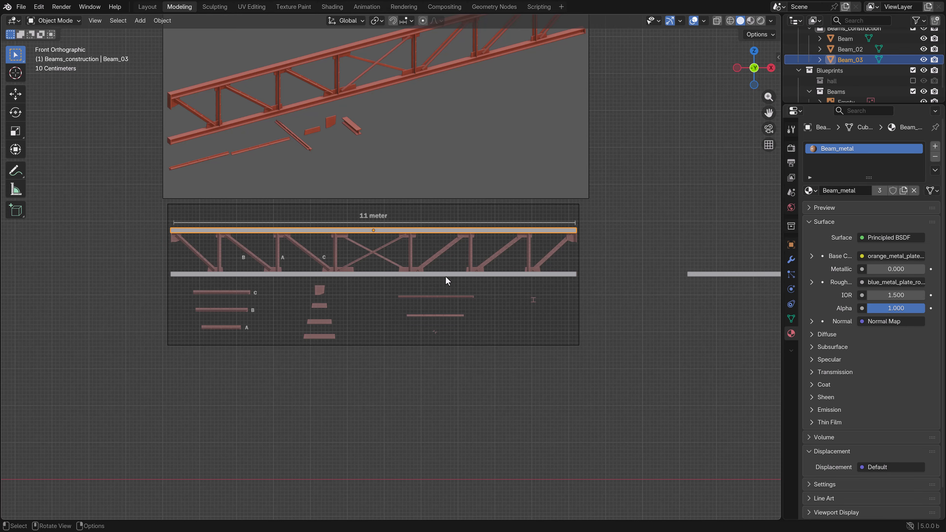
pyautogui.scroll(4, 848, 51)
pyautogui.click(857, 70)
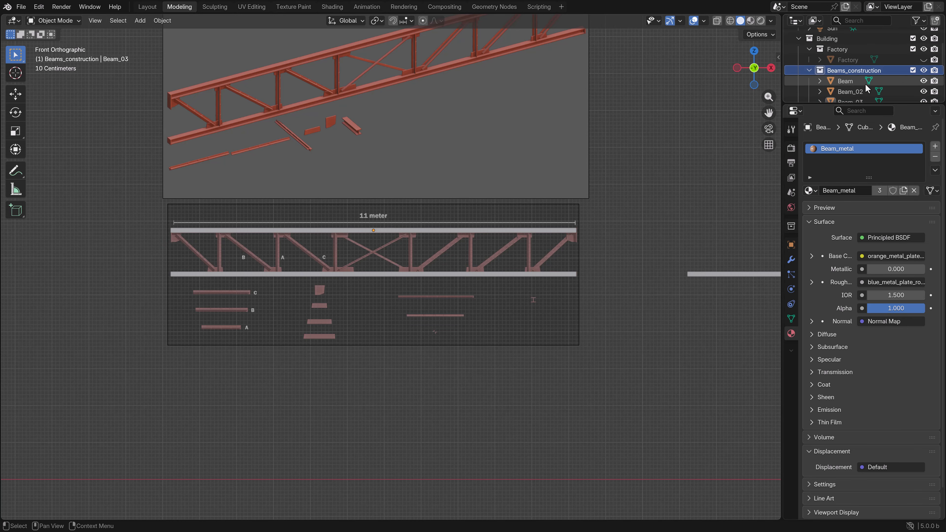
pyautogui.click(140, 20)
pyautogui.moveTo(157, 32)
pyautogui.click(252, 45)
pyautogui.scroll(-9, 347, 186)
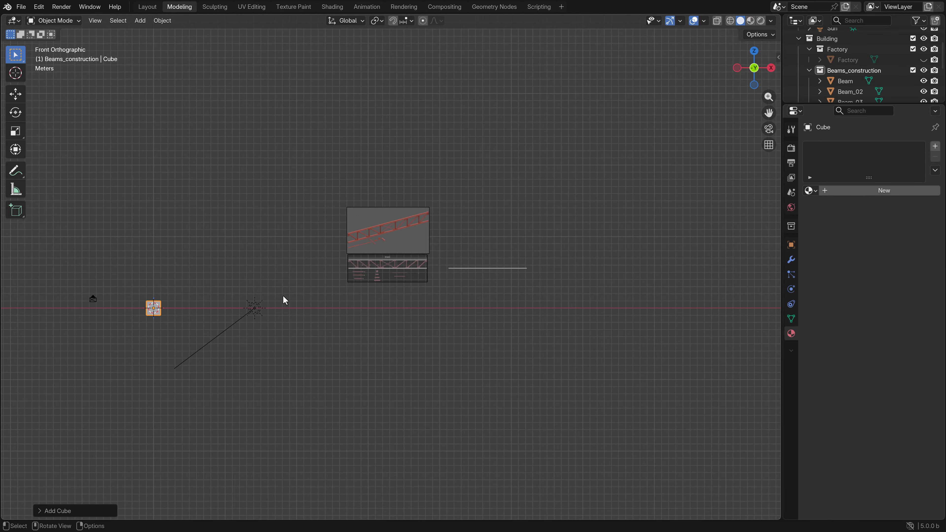
# Try moving the new cube about 32 m along X and 2 m up, under the truss reference, and undo the move.
pyautogui.press('g')
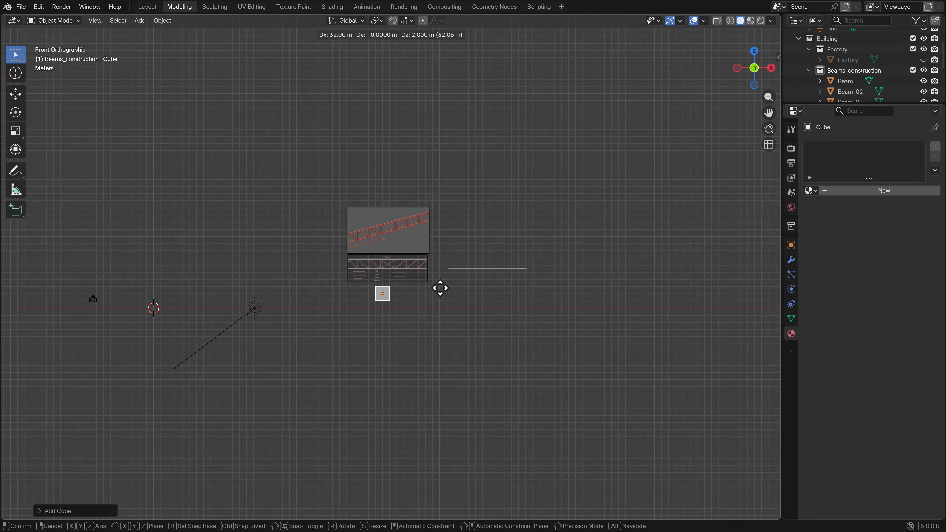
pyautogui.click(439, 287)
pyautogui.scroll(1, 406, 321)
pyautogui.scroll(6, 389, 329)
pyautogui.scroll(-9, 388, 329)
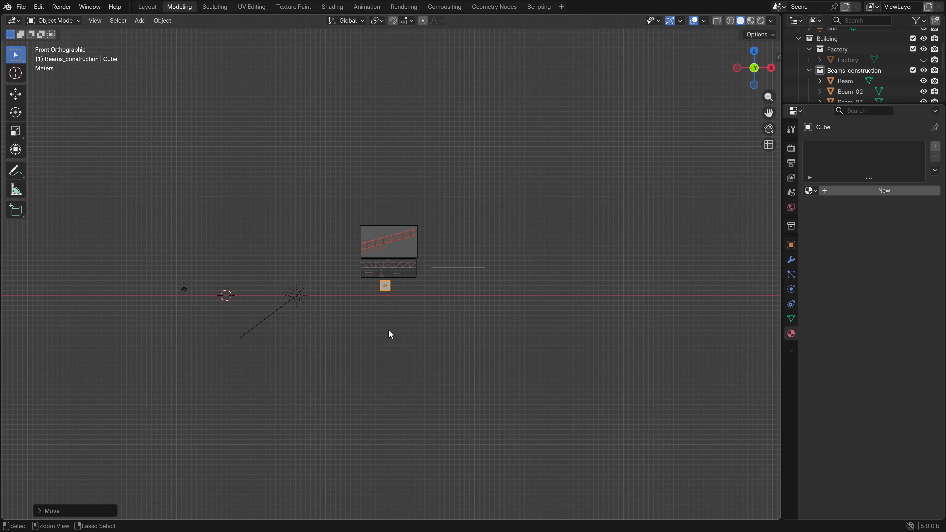
pyautogui.hotkey('ctrl', 'z')
# Move the cube about 32 m along X and place it clear below the truss reference, under the red X axis line.
pyautogui.press('g')
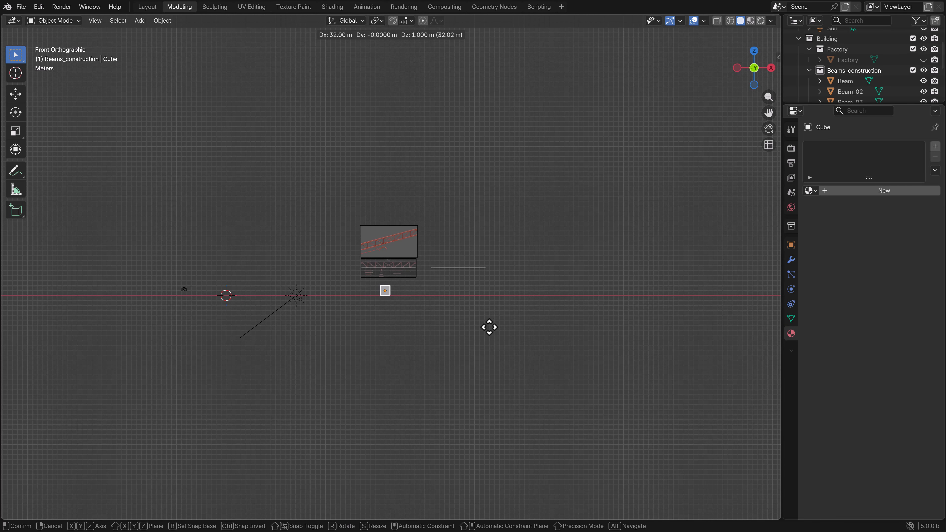
pyautogui.click(490, 330)
pyautogui.scroll(10, 404, 338)
pyautogui.keyDown('shift'); pyautogui.moveTo(393, 372); pyautogui.dragTo(391, 157, button='middle'); pyautogui.keyUp('shift')
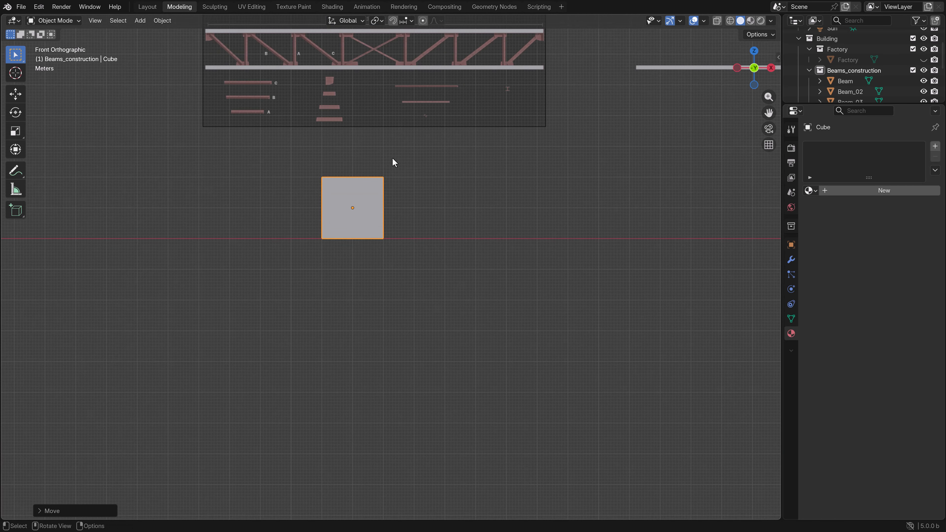
pyautogui.scroll(-4, 387, 164)
pyautogui.press('g')
pyautogui.click(388, 279)
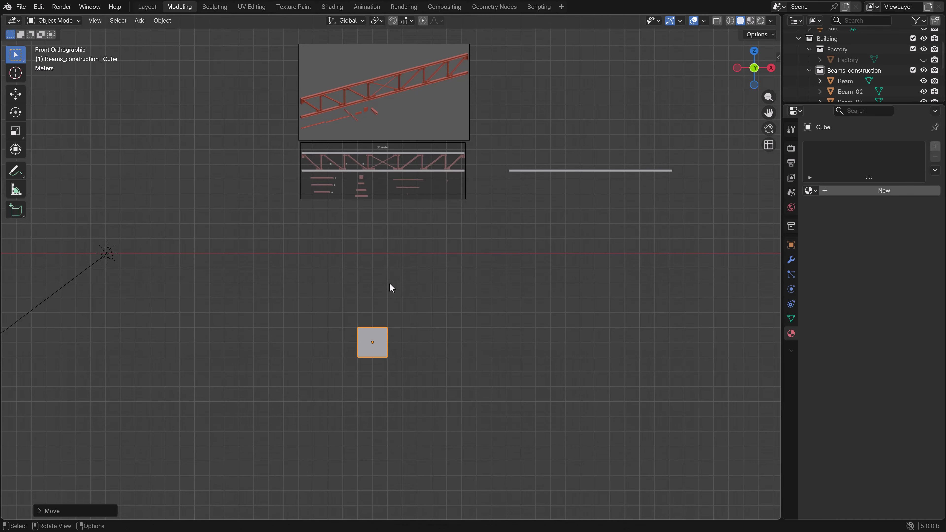
# Examine the shapes of the separate braces and gusset plates in the perspective truss reference image.
pyautogui.scroll(2, 389, 291)
pyautogui.keyDown('shift'); pyautogui.moveTo(373, 91); pyautogui.dragTo(417, 281, button='middle'); pyautogui.keyUp('shift')
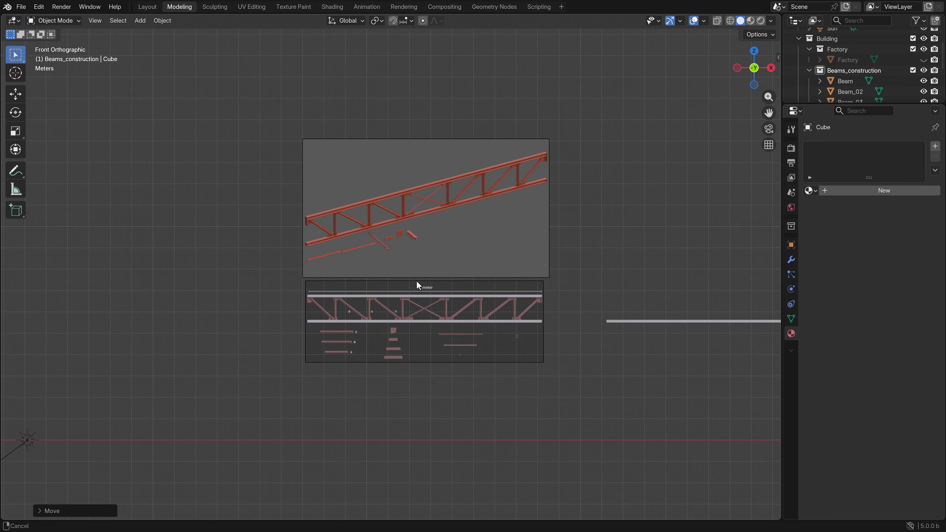
pyautogui.scroll(5, 399, 289)
pyautogui.keyDown('shift'); pyautogui.moveTo(403, 211); pyautogui.dragTo(401, 307, button='middle'); pyautogui.keyUp('shift')
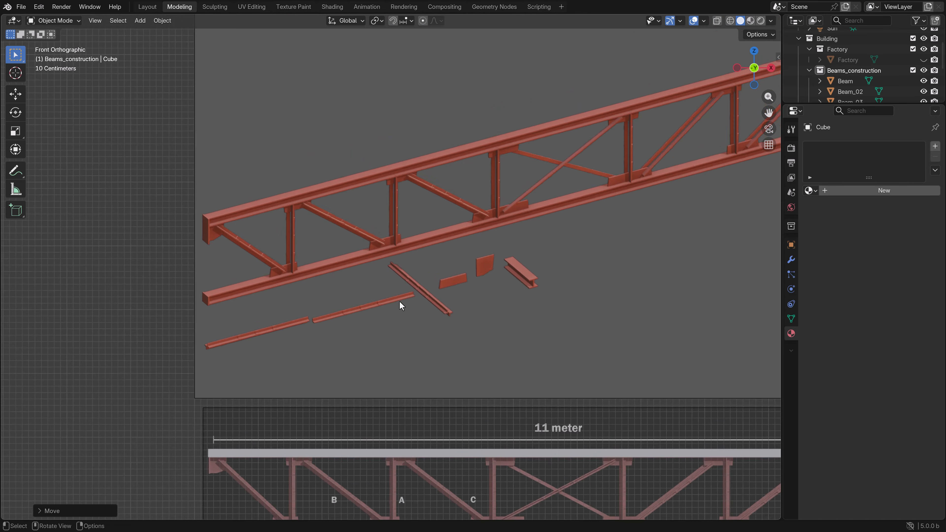
pyautogui.scroll(5, 368, 343)
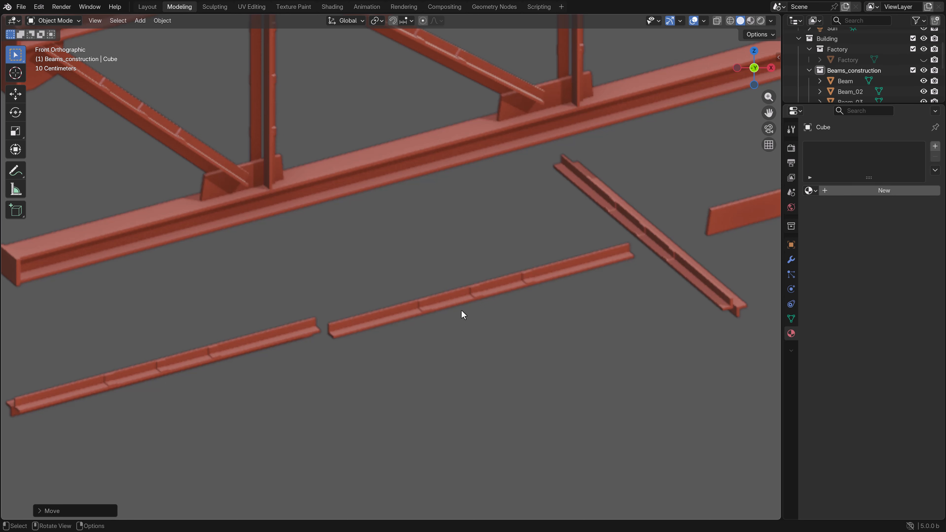
pyautogui.scroll(-2, 489, 290)
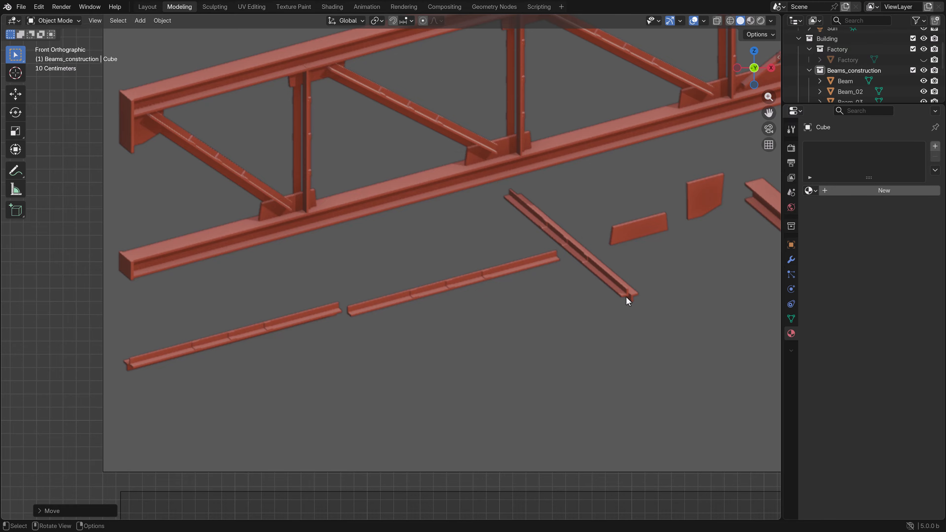
pyautogui.scroll(4, 629, 300)
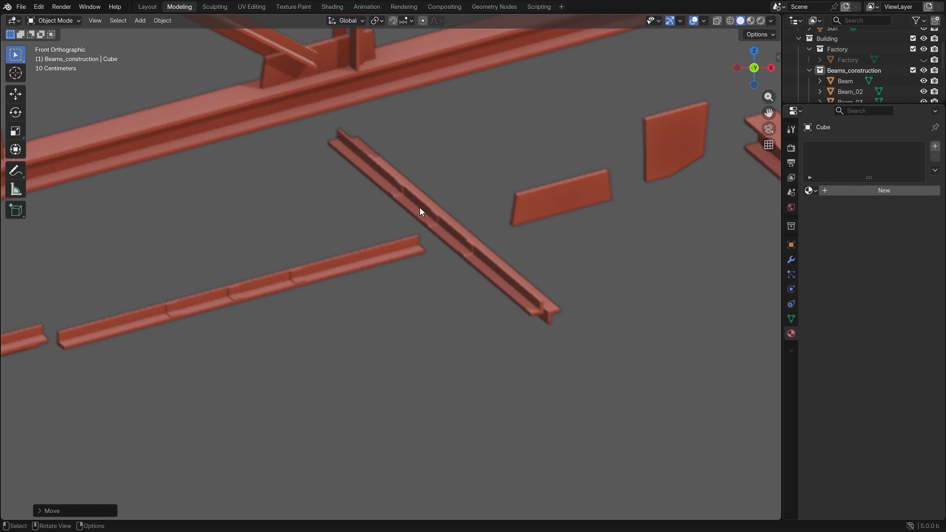
pyautogui.scroll(-9, 482, 286)
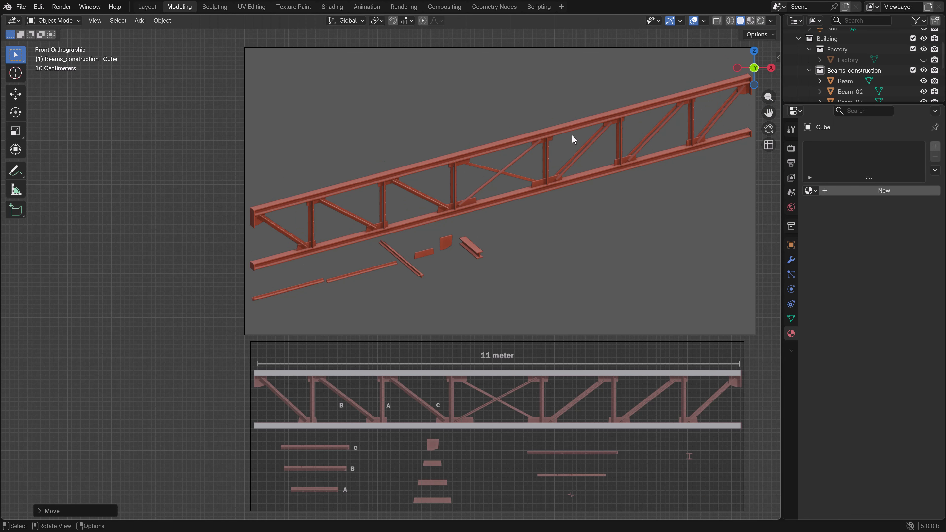
# In wireframe Edit Mode, raise the cube's top vertices straight up until the block is about two and a half times as tall as wide.
pyautogui.scroll(-6, 407, 271)
pyautogui.keyDown('shift'); pyautogui.moveTo(451, 389); pyautogui.dragTo(433, 221, button='middle'); pyautogui.keyUp('shift')
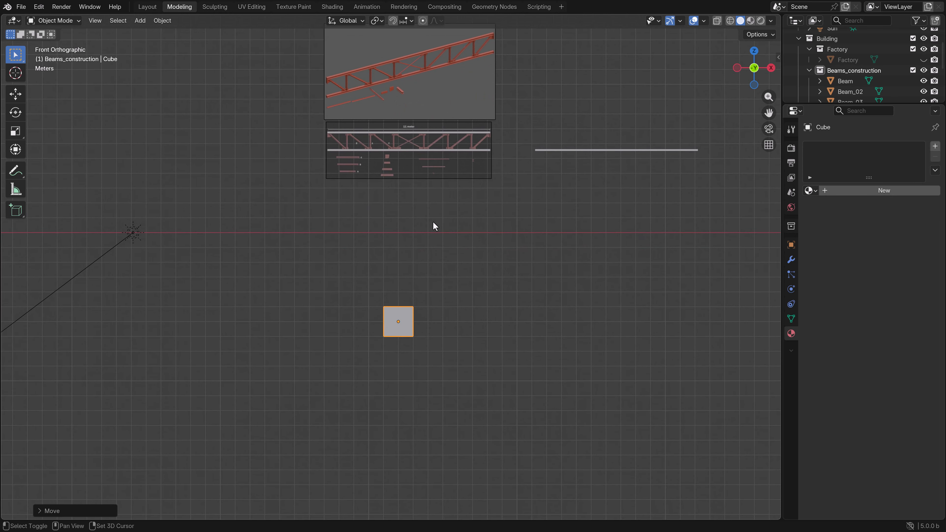
pyautogui.scroll(4, 435, 294)
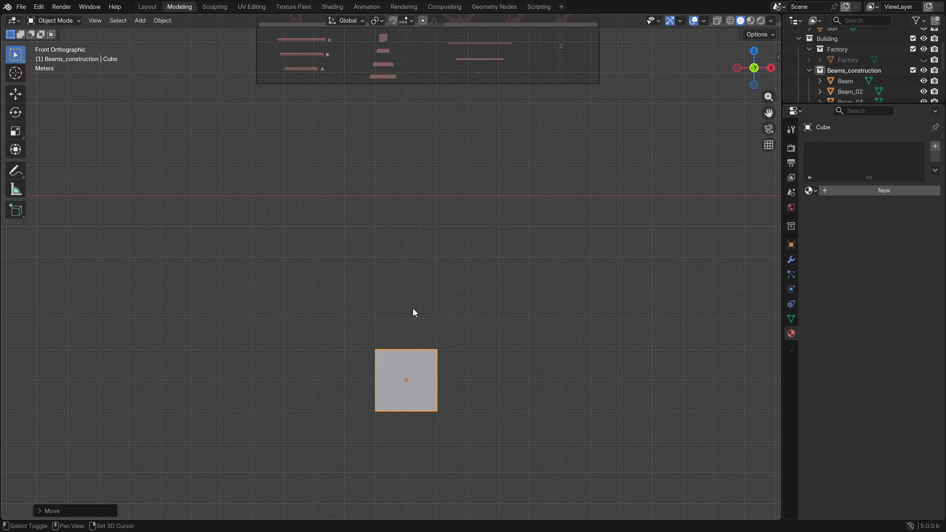
pyautogui.keyDown('shift'); pyautogui.moveTo(413, 308); pyautogui.dragTo(413, 314, button='middle'); pyautogui.keyUp('shift')
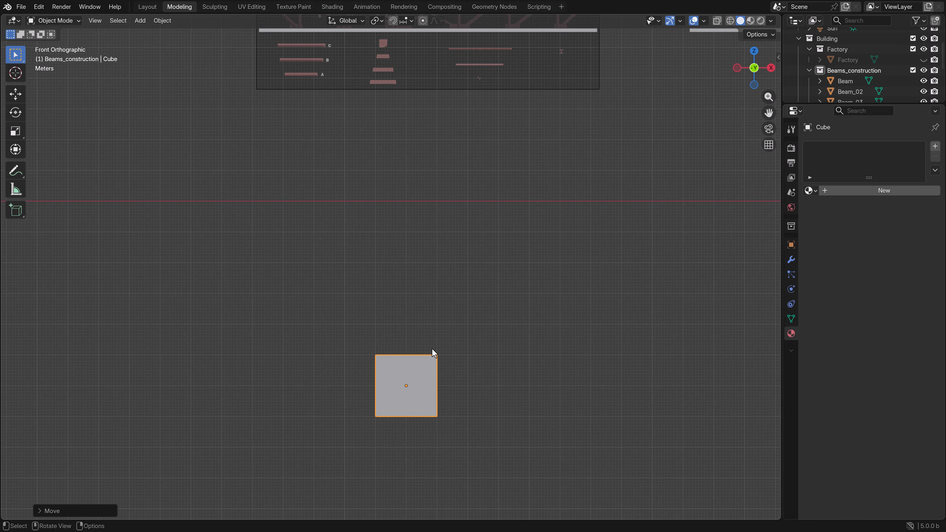
pyautogui.press('Tab')
pyautogui.press('z')
pyautogui.click(448, 358)
pyautogui.moveTo(470, 368); pyautogui.dragTo(312, 330)
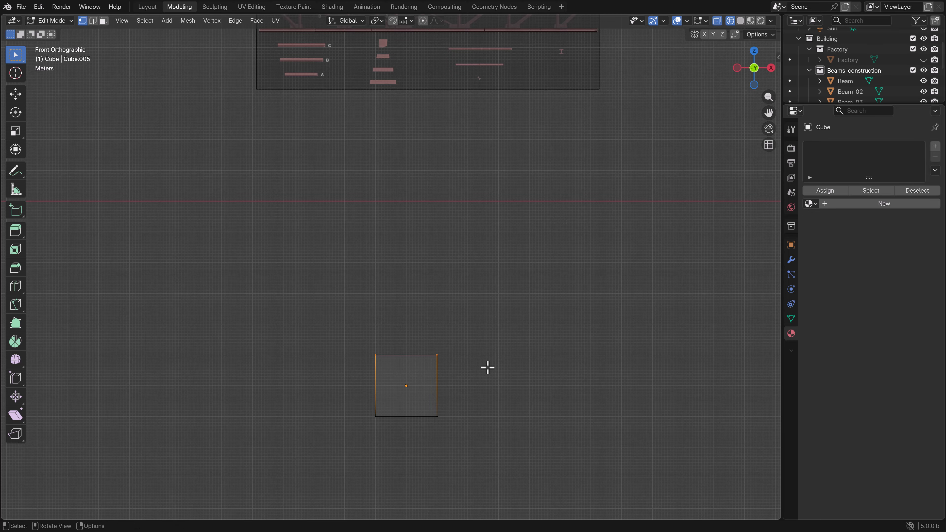
pyautogui.press('g')
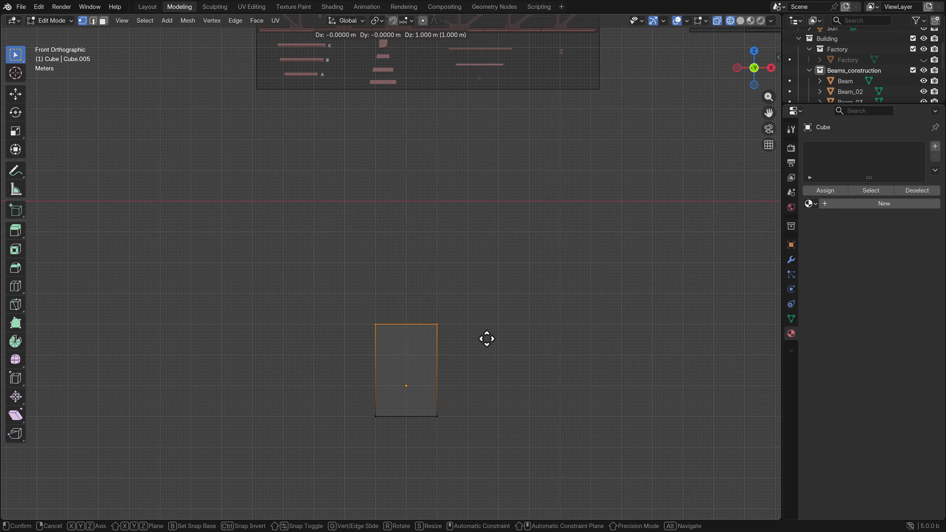
pyautogui.click(481, 278)
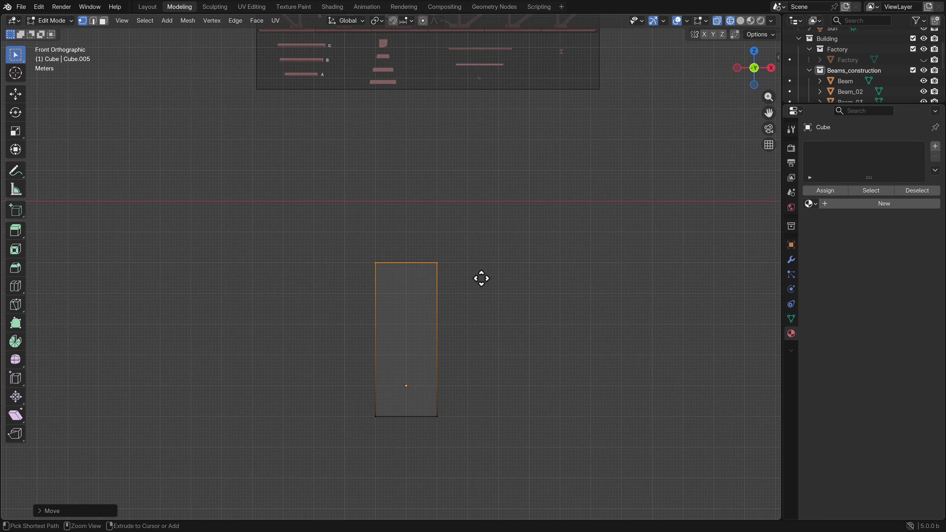
# Raise the block's top vertices another 2 m straight up.
pyautogui.press('g')
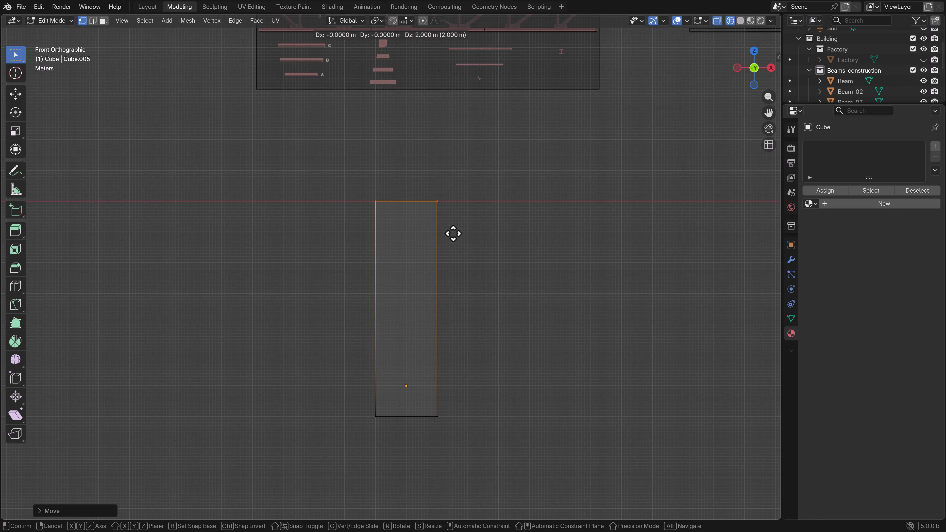
pyautogui.click(454, 238)
pyautogui.scroll(1, 436, 302)
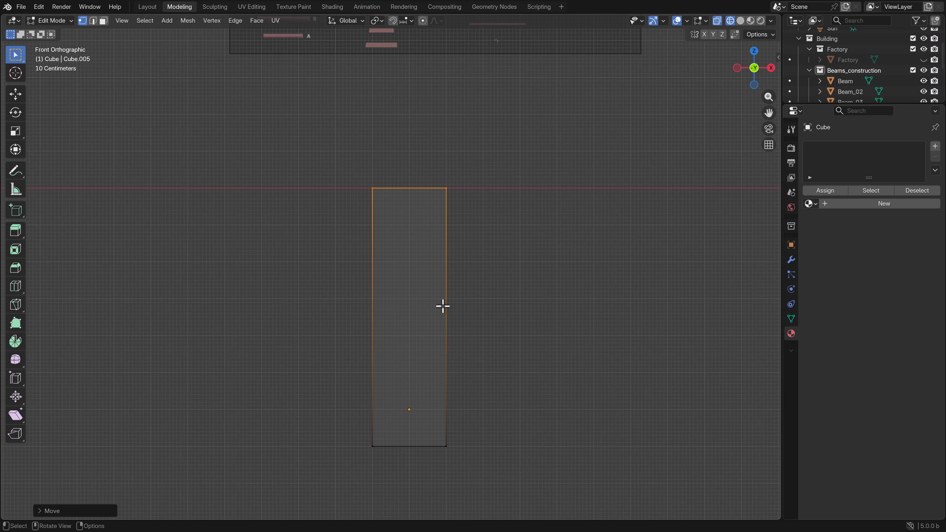
# Add a horizontal loop cut around the block and move it up to 2 m below the top edge.
pyautogui.hotkey('ctrl', 'r')
pyautogui.click(451, 308)
pyautogui.rightClick(479, 332)
pyautogui.scroll(1, 479, 331)
pyautogui.press('g')
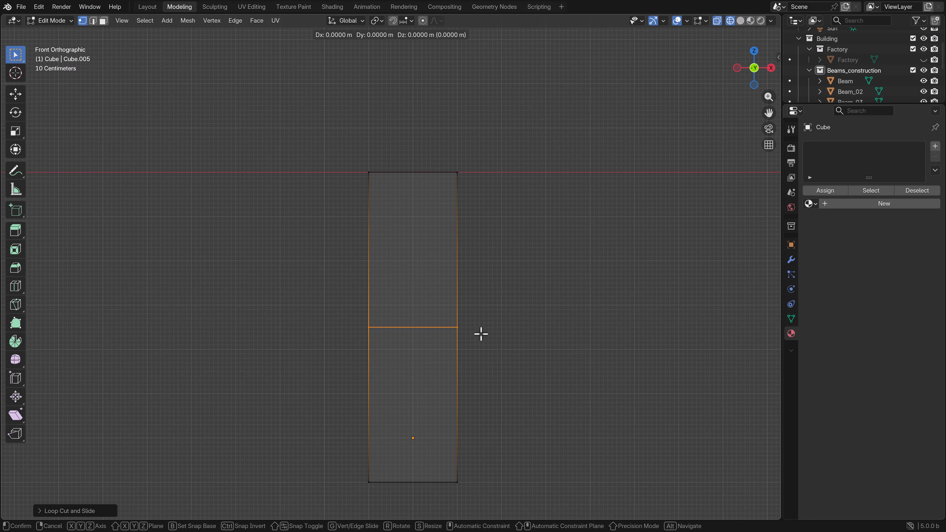
pyautogui.click(482, 268)
pyautogui.scroll(-2, 481, 267)
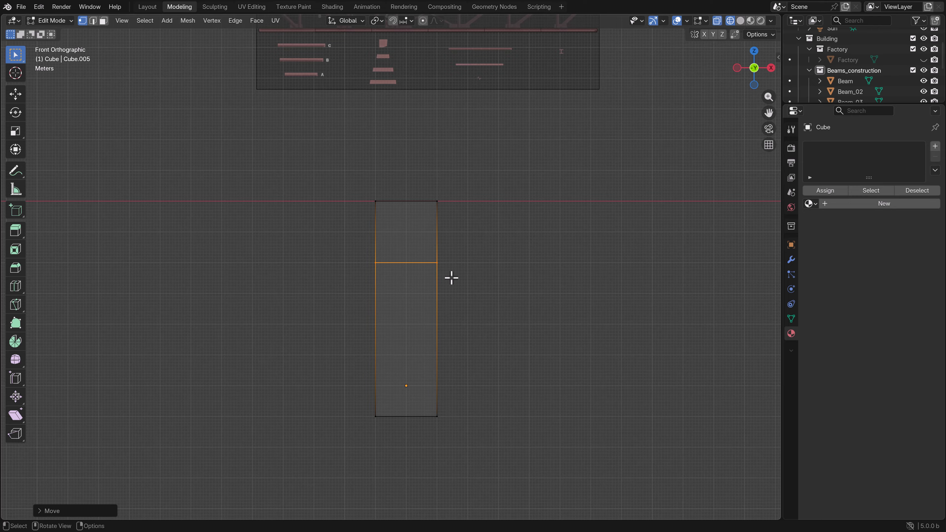
# Extrude the side face above the loop cut along X until this leg equals the vertical leg, forming an L-shaped profile.
pyautogui.press('b')
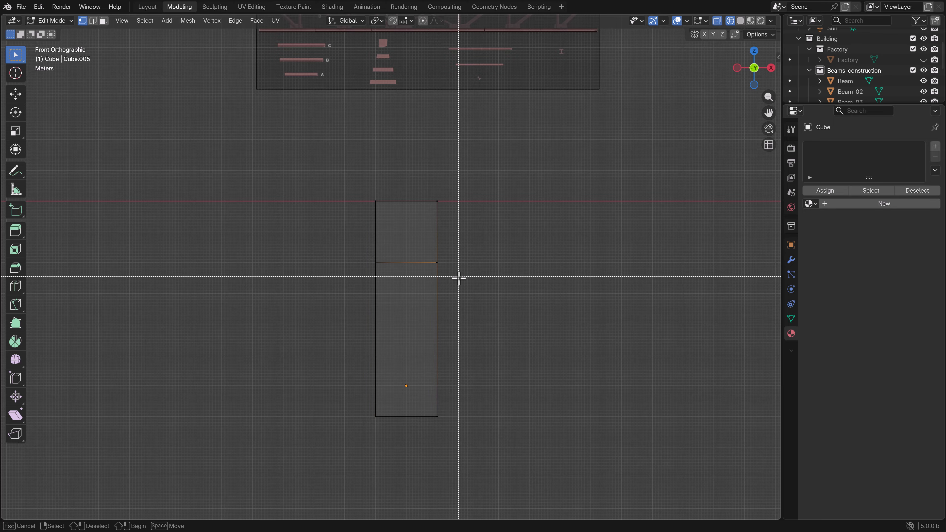
pyautogui.moveTo(458, 277); pyautogui.dragTo(417, 176)
pyautogui.press('2')
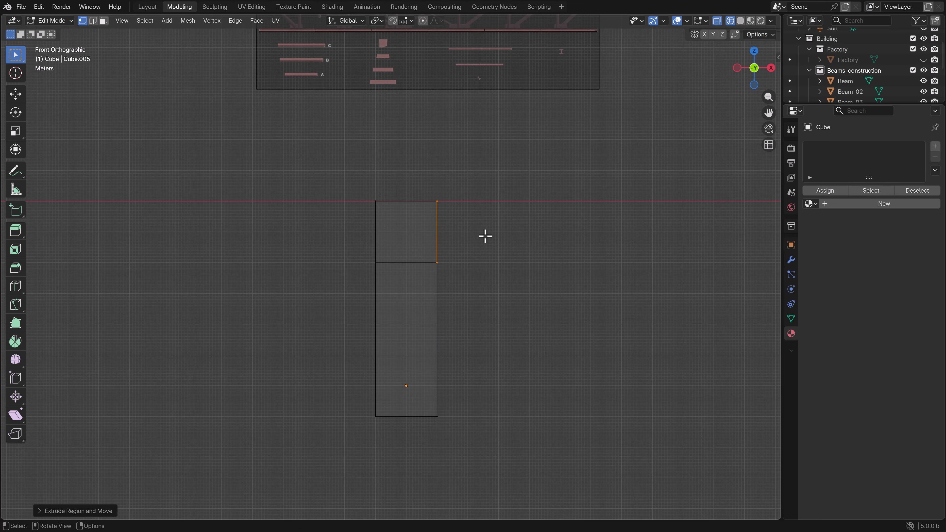
pyautogui.press('e')
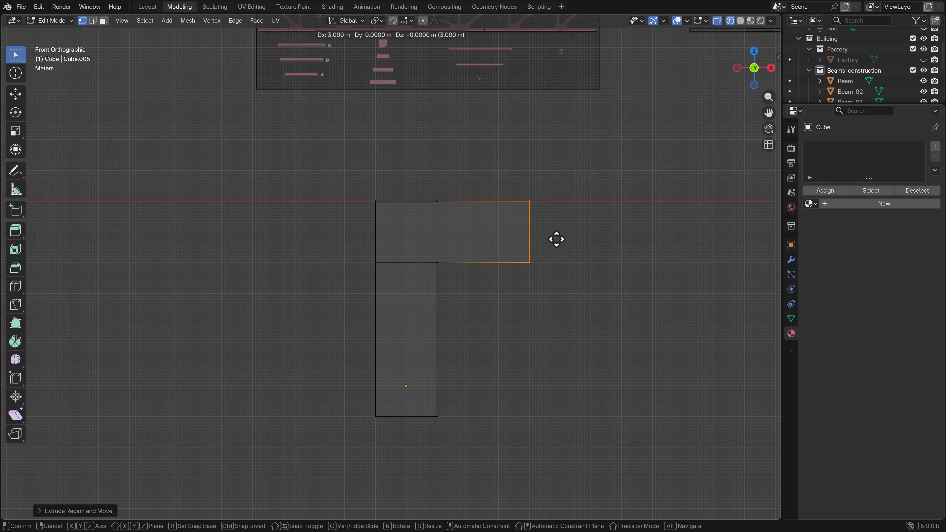
pyautogui.click(609, 239)
# In Object Mode, rotate the L-shaped block -90° in the top view and -90° in the right view.
pyautogui.press('Tab')
pyautogui.scroll(-2, 567, 259)
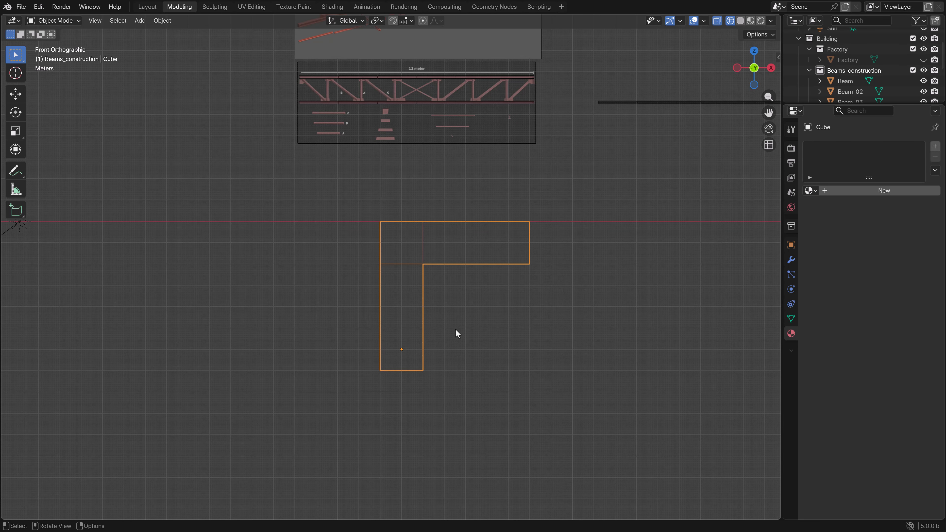
pyautogui.press('KP_7')
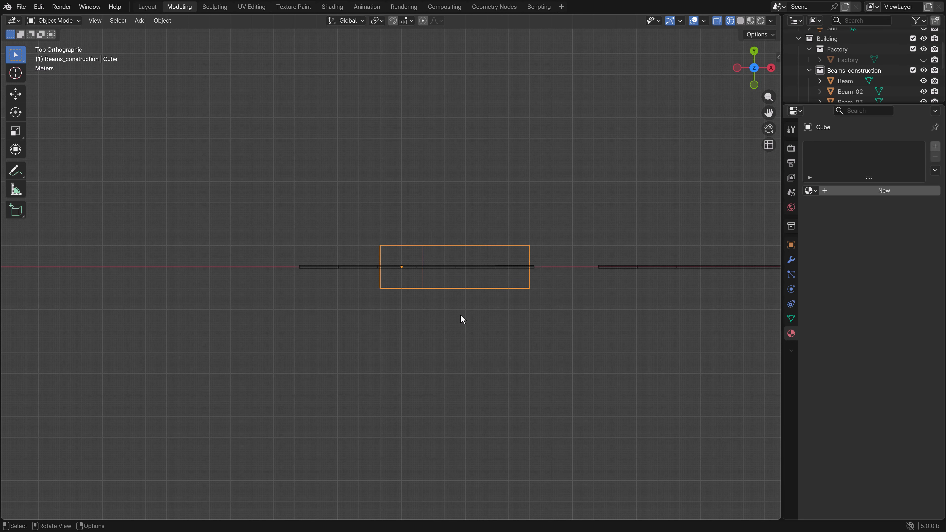
pyautogui.press('r')
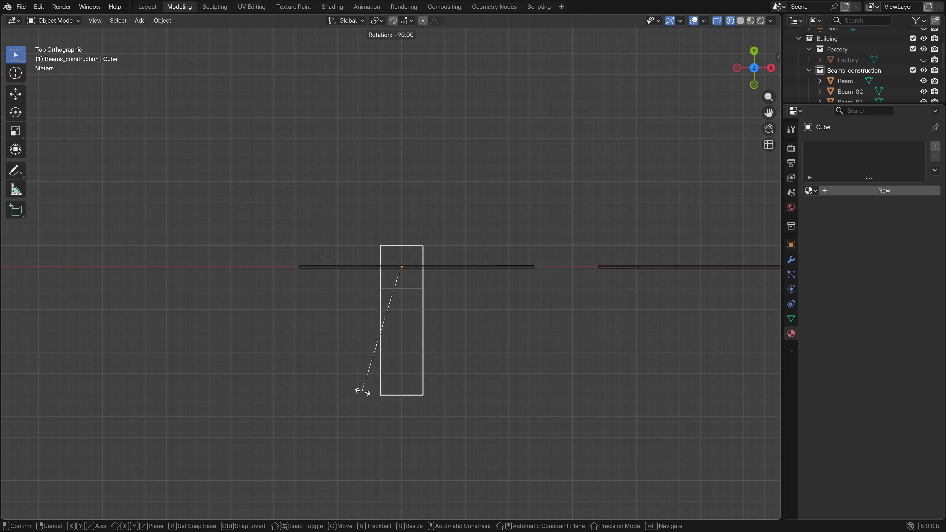
pyautogui.click(362, 391)
pyautogui.press('KP_3')
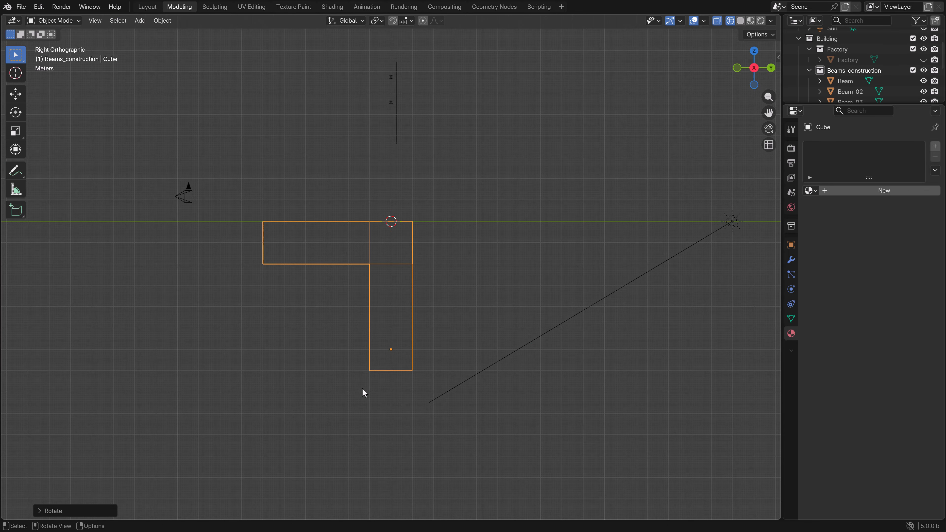
pyautogui.press('r')
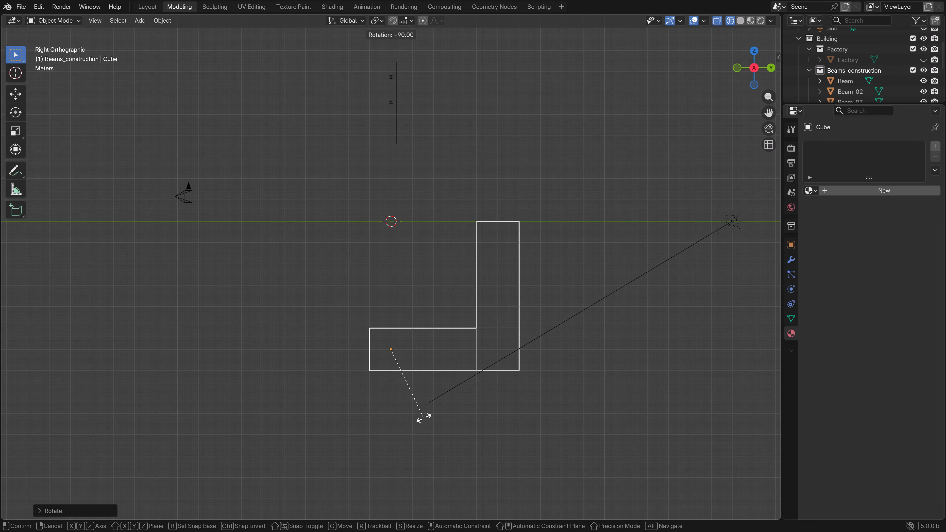
pyautogui.click(424, 416)
# In the front view, scale the L-shaped block to about one sixth and move it up to the truss reference's lower edge.
pyautogui.press('KP_1')
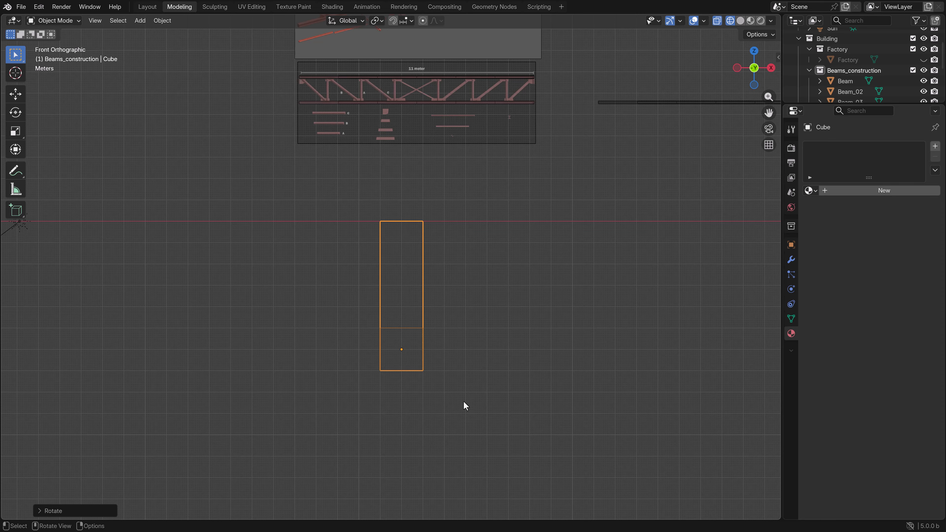
pyautogui.press('s')
pyautogui.click(430, 354)
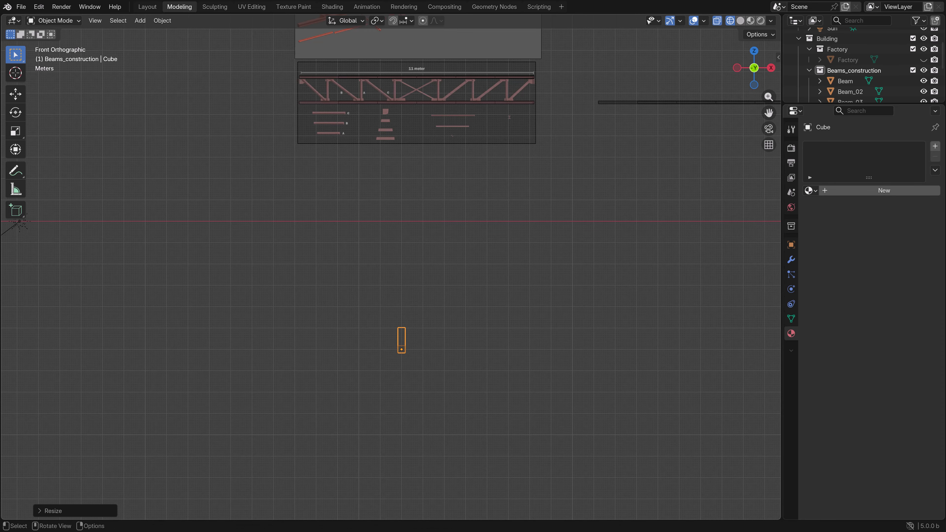
pyautogui.keyDown('shift'); pyautogui.moveTo(439, 289); pyautogui.dragTo(390, 417, button='middle'); pyautogui.keyUp('shift')
pyautogui.press('g')
pyautogui.click(438, 213)
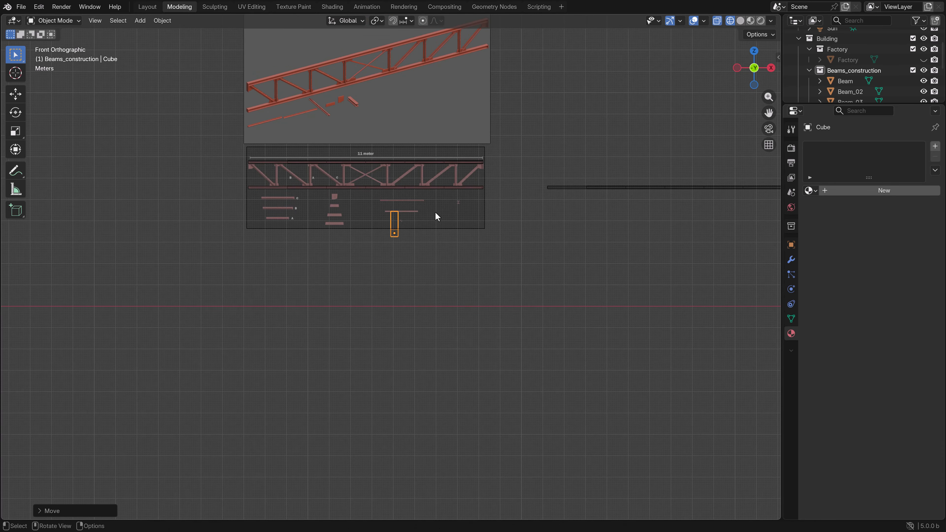
# Shrink the L-shaped block further and move it between the lower horizontal brace bar and the angle-profile symbols in the reference.
pyautogui.scroll(4, 453, 229)
pyautogui.keyDown('shift'); pyautogui.moveTo(452, 225); pyautogui.dragTo(444, 349, button='middle'); pyautogui.keyUp('shift')
pyautogui.scroll(3, 451, 354)
pyautogui.press('s')
pyautogui.click(433, 391)
pyautogui.scroll(3, 439, 416)
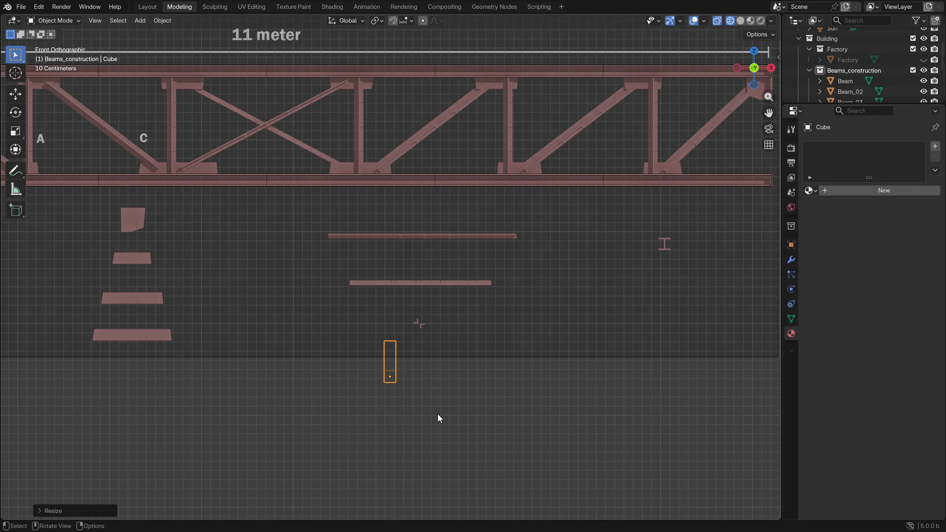
pyautogui.press('g')
pyautogui.click(481, 312)
# Scale the L-shaped block down again and move it up onto the lower brace bar in the reference.
pyautogui.scroll(3, 568, 359)
pyautogui.press('s')
pyautogui.click(516, 386)
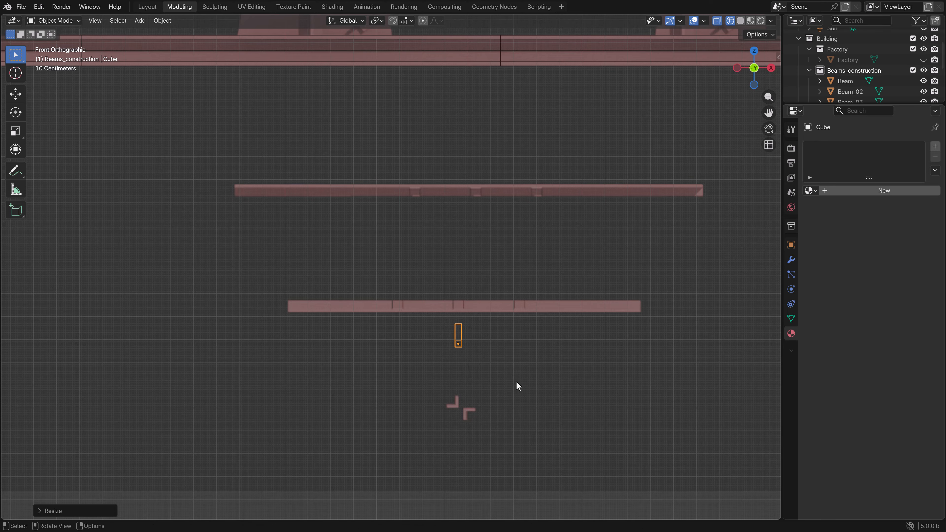
pyautogui.scroll(2, 516, 387)
pyautogui.press('g')
pyautogui.click(511, 347)
pyautogui.keyDown('shift'); pyautogui.moveTo(531, 496); pyautogui.dragTo(429, 424, button='middle'); pyautogui.keyUp('shift')
# Fine-tune the L-shaped block's scale and position until its height matches the thickness of the lower reference brace bar.
pyautogui.scroll(2, 414, 331)
pyautogui.press('s')
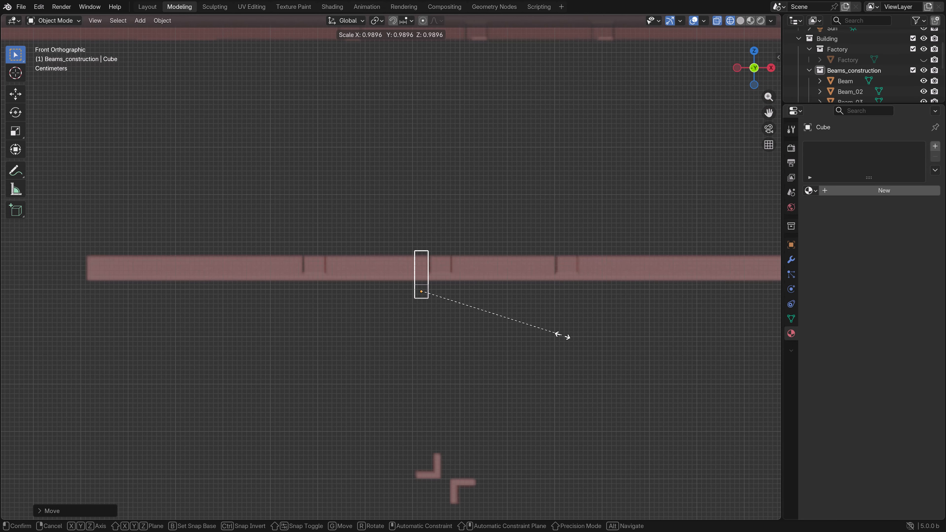
pyautogui.click(502, 329)
pyautogui.press('g')
pyautogui.click(498, 314)
pyautogui.press('s')
pyautogui.click(485, 312)
pyautogui.press('g')
pyautogui.click(486, 300)
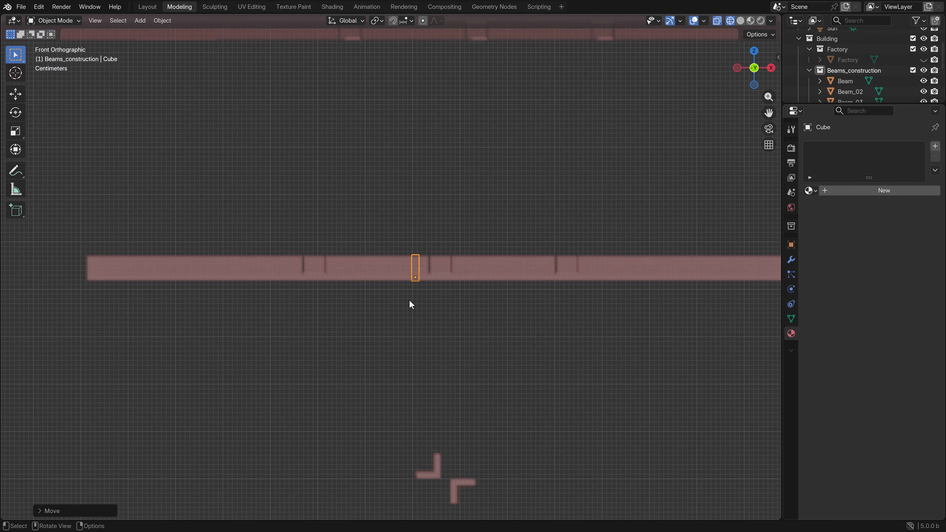
# Center the L-shaped block along X on the lower reference bar and stretch it to about 80% of the bar's length.
pyautogui.scroll(-2, 409, 301)
pyautogui.scroll(-3, 424, 287)
pyautogui.press('g')
pyautogui.press('x')
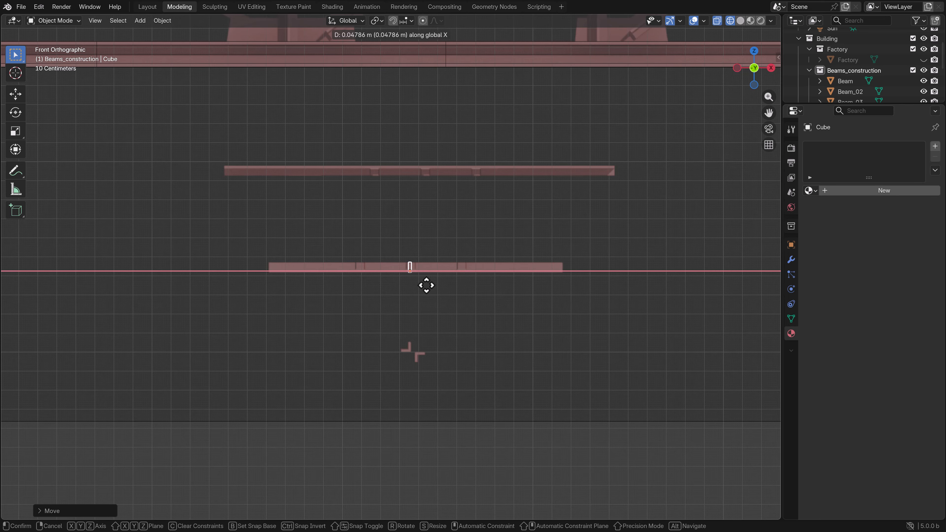
pyautogui.click(427, 286)
pyautogui.press('s')
pyautogui.press('x')
pyautogui.click(492, 273)
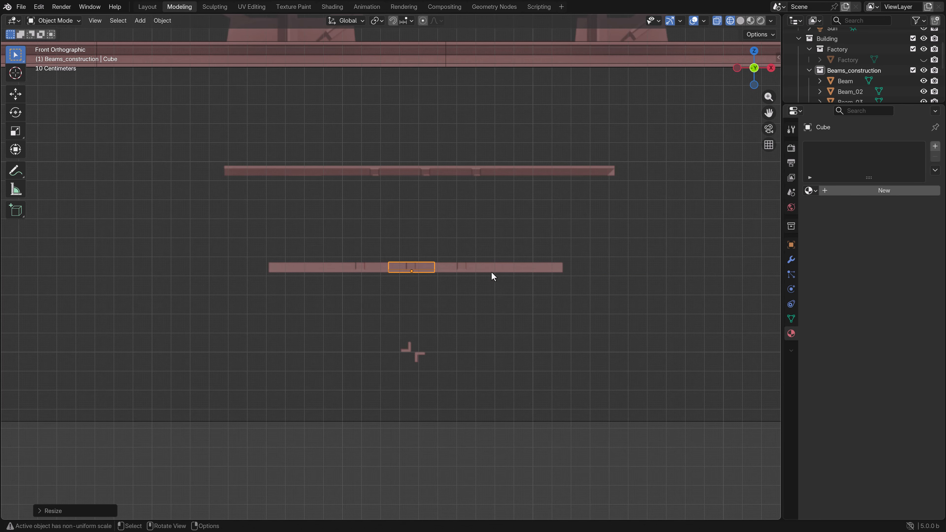
pyautogui.press('s')
pyautogui.press('x')
pyautogui.click(554, 324)
pyautogui.scroll(2, 454, 325)
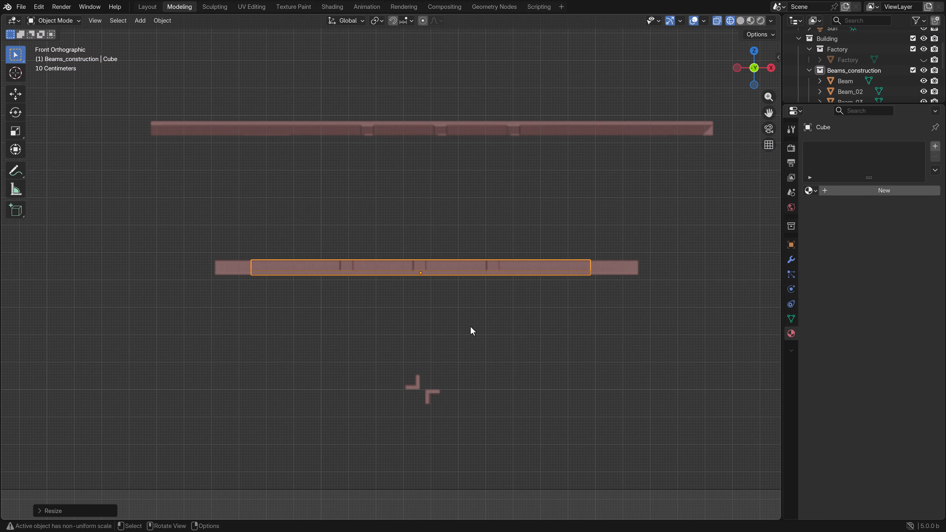
# Stretch and shift the angle piece along X until both ends line up with the lower reference bar's ends.
pyautogui.press('s')
pyautogui.press('x')
pyautogui.click(489, 332)
pyautogui.press('g')
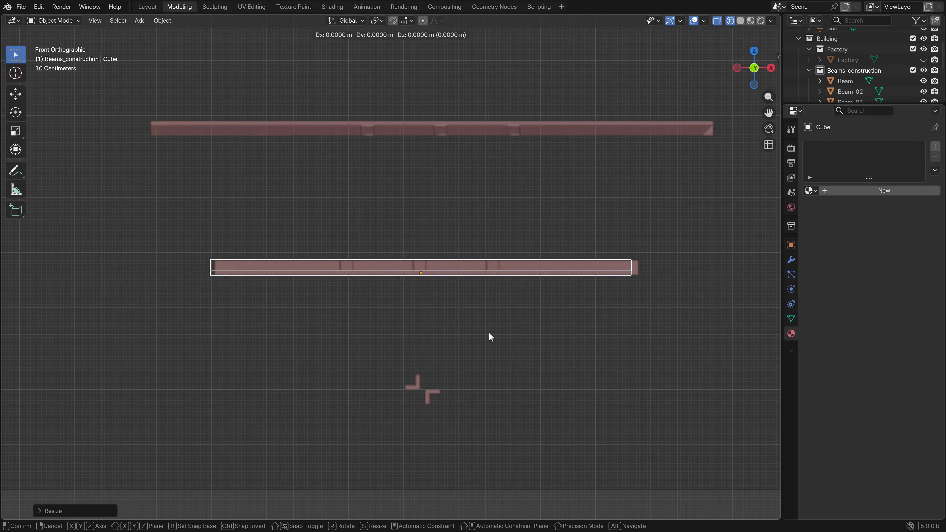
pyautogui.rightClick(489, 332)
pyautogui.press('g')
pyautogui.press('x')
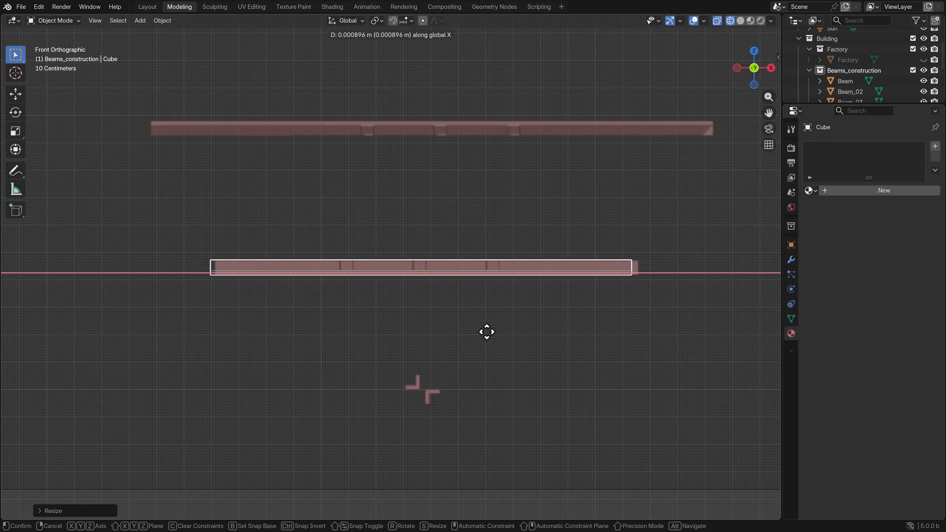
pyautogui.press('s')
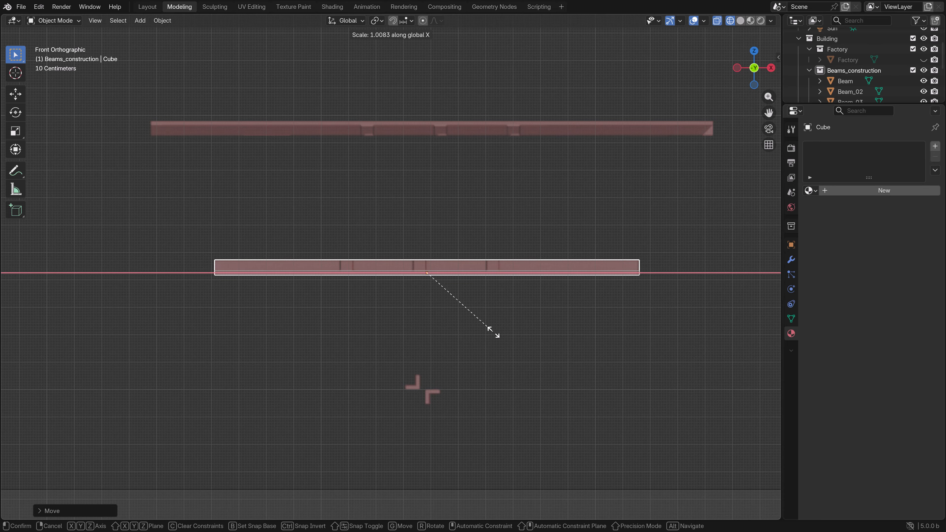
pyautogui.press('g')
pyautogui.rightClick(492, 331)
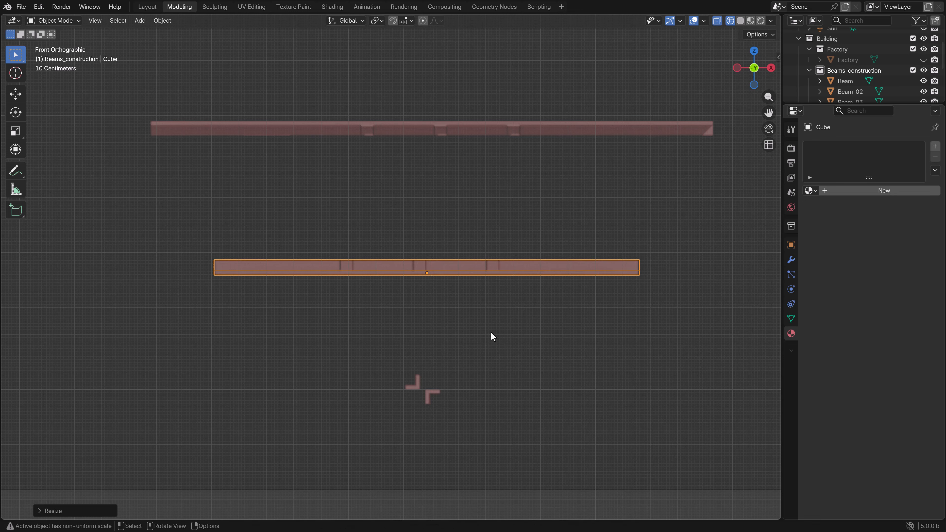
# Apply the rotation and scale of the angle piece.
pyautogui.hotkey('ctrl', 'a')
pyautogui.click(464, 309)
pyautogui.hotkey('ctrl', 'a')
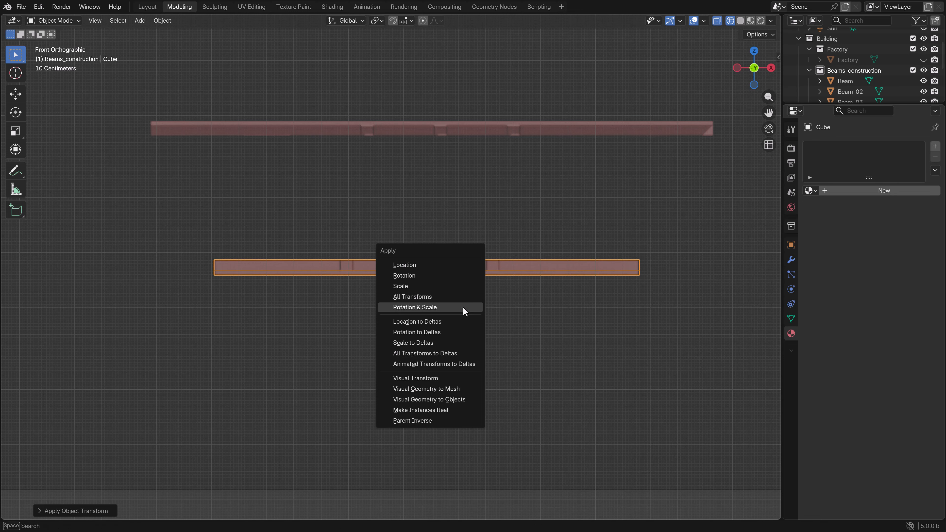
pyautogui.click(439, 288)
pyautogui.hotkey('ctrl', 'a')
pyautogui.click(431, 310)
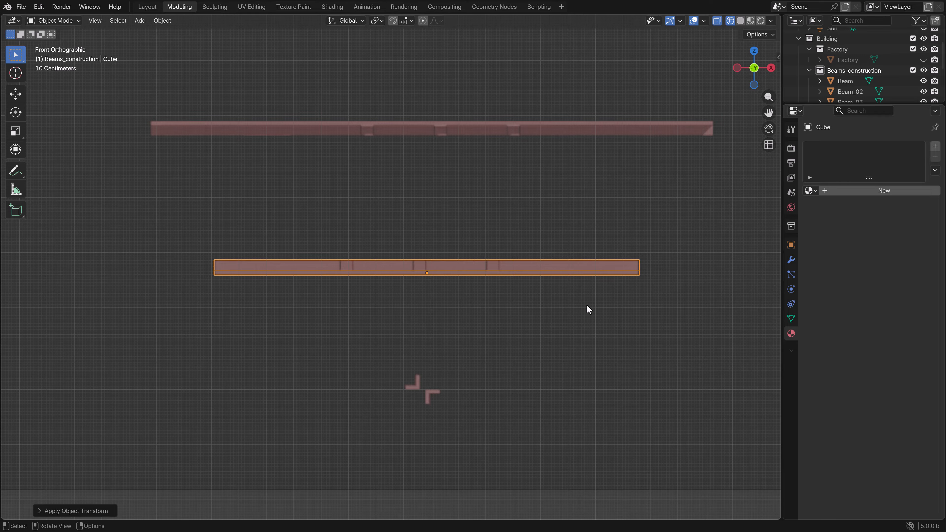
# Add three loop cuts across the angle piece's length and scale their spacing along X to about 0.73.
pyautogui.moveTo(587, 310); pyautogui.dragTo(532, 328, button='middle')
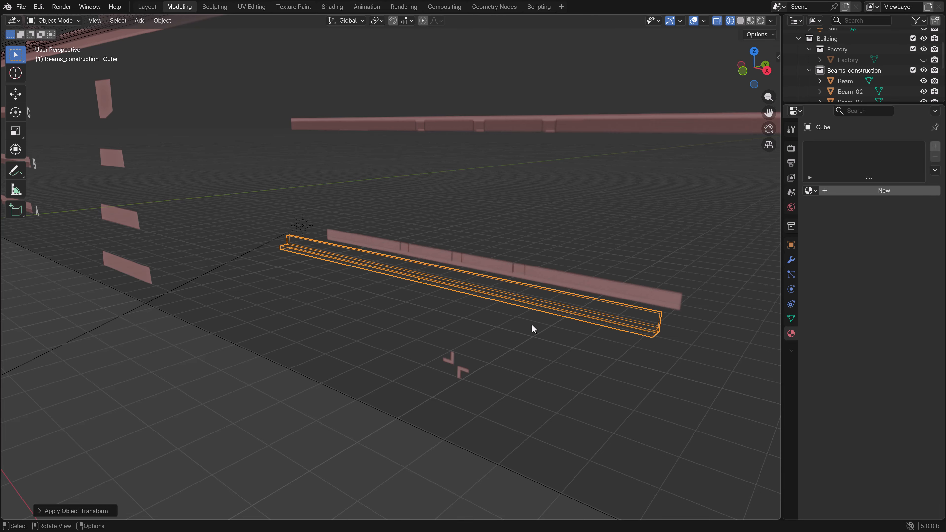
pyautogui.press('Tab')
pyautogui.press('KP_1')
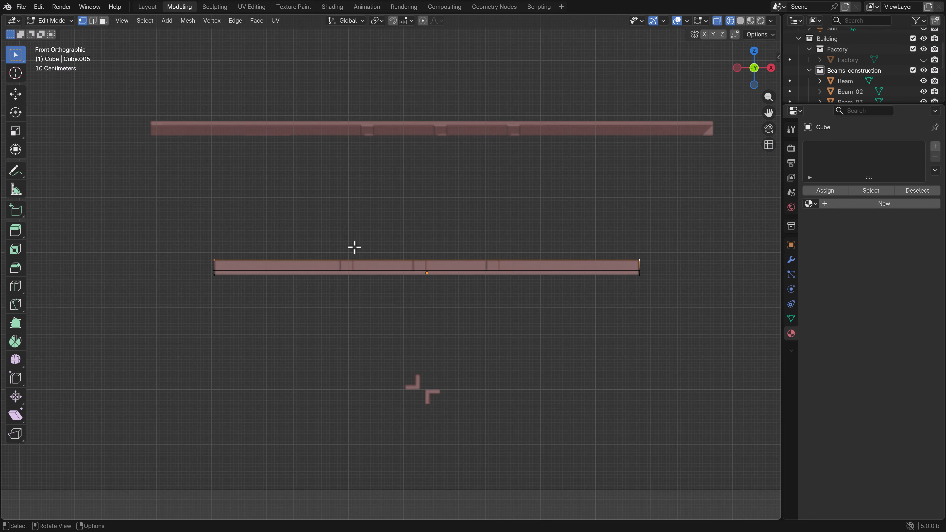
pyautogui.scroll(1, 389, 250)
pyautogui.hotkey('ctrl', 'r')
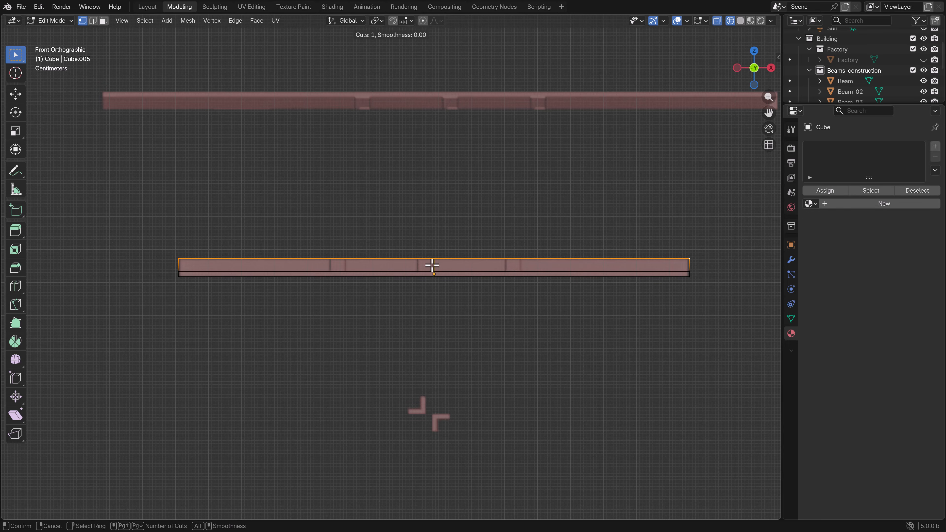
pyautogui.scroll(1, 432, 266)
pyautogui.click(433, 266)
pyautogui.rightClick(432, 265)
pyautogui.press('s')
pyautogui.press('x')
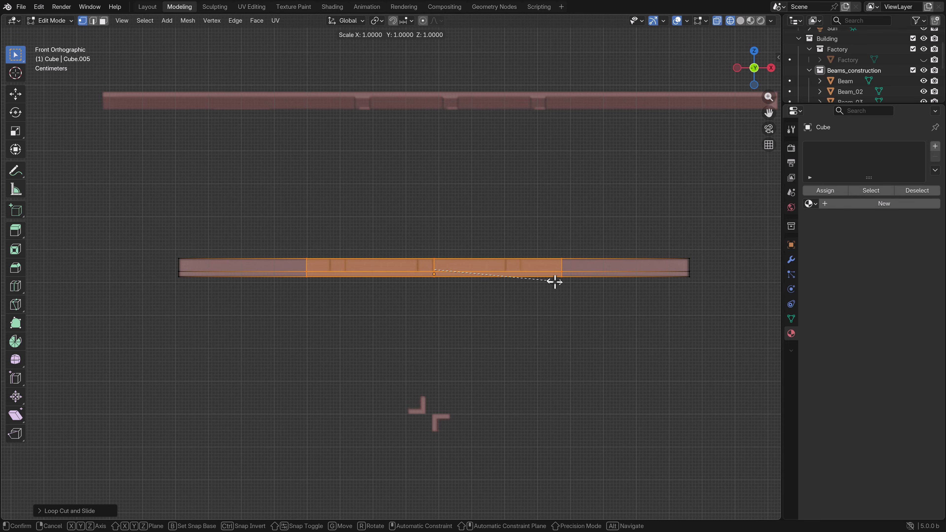
pyautogui.click(529, 277)
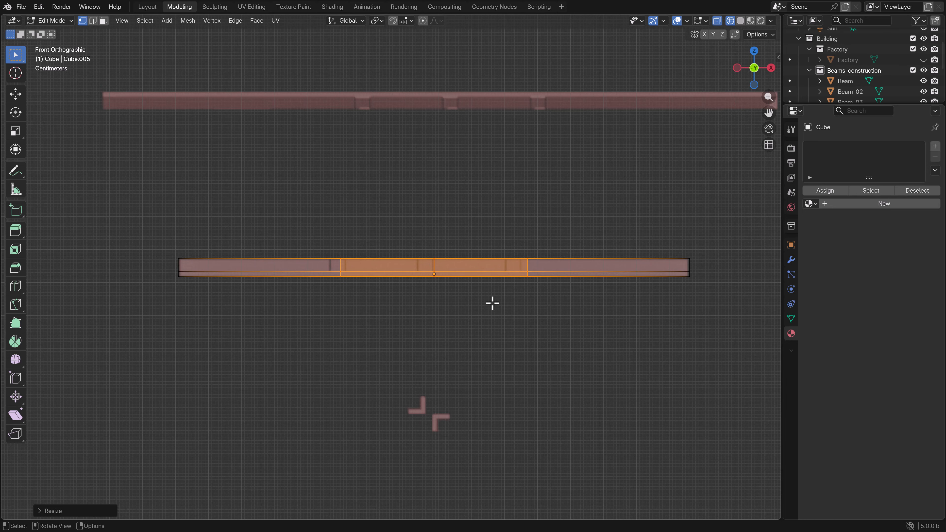
# Bevel the three edge loops across the angle piece into narrow bands, with an offset of about 0.027 m and one segment.
pyautogui.moveTo(475, 285); pyautogui.dragTo(425, 317, button='middle')
pyautogui.hotkey('alt', 'z')
pyautogui.scroll(3, 508, 316)
pyautogui.scroll(1, 508, 316)
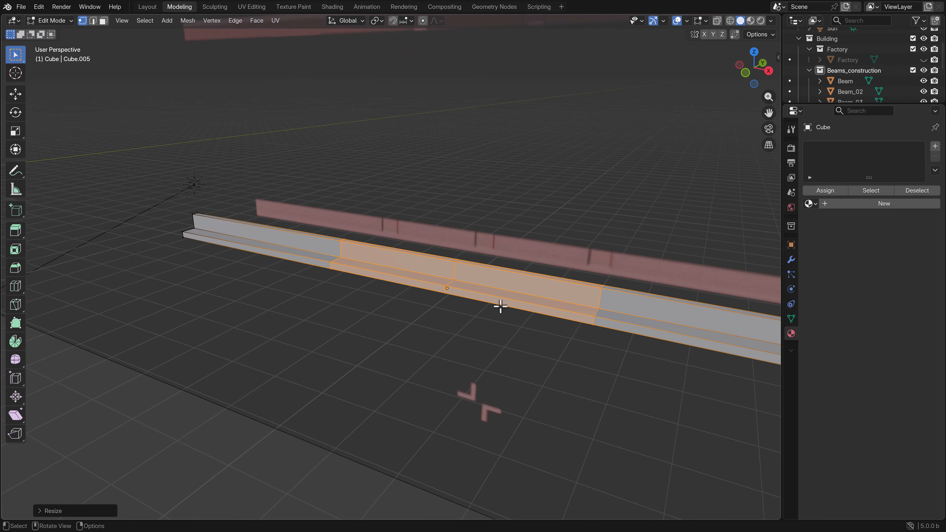
pyautogui.press('2')
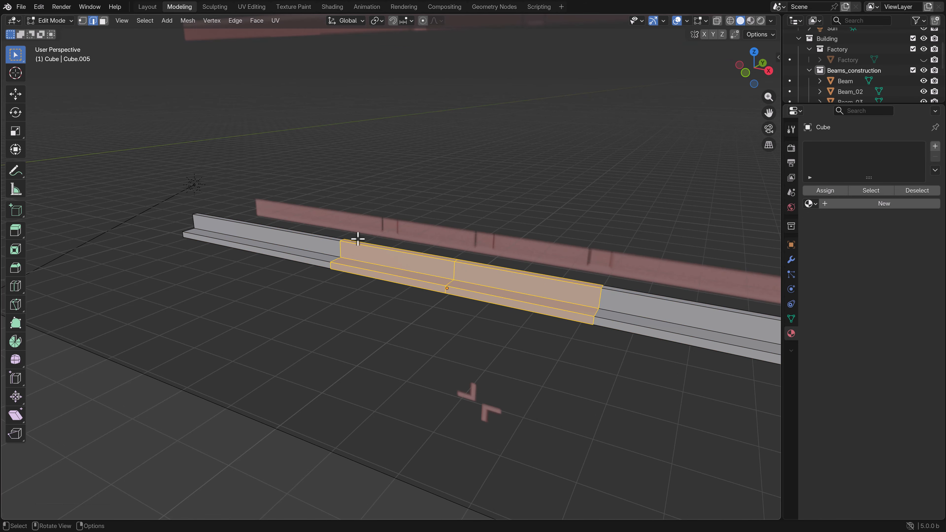
pyautogui.hotkey('alt', 'a')
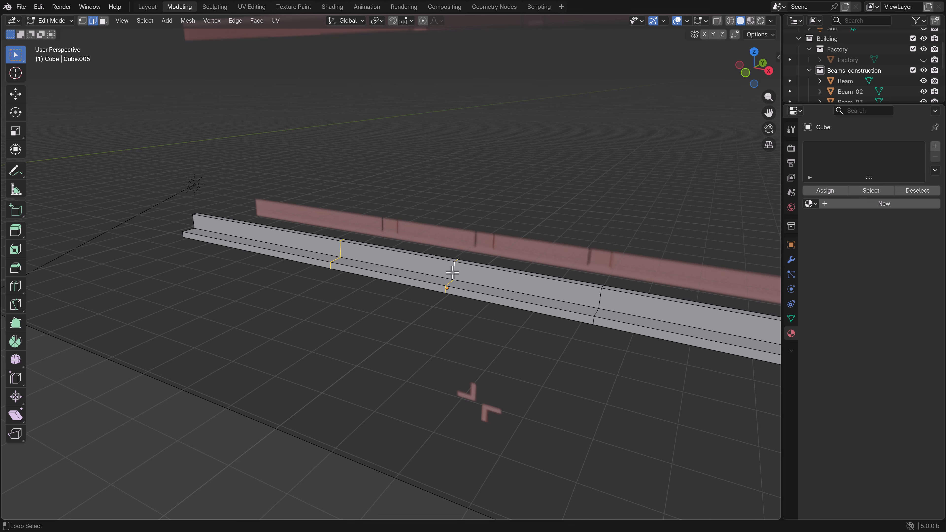
pyautogui.keyDown('alt'); pyautogui.keyDown('shift'); pyautogui.click(600, 302); pyautogui.keyUp('shift'); pyautogui.keyUp('alt')
pyautogui.moveTo(600, 302); pyautogui.dragTo(521, 298, button='middle')
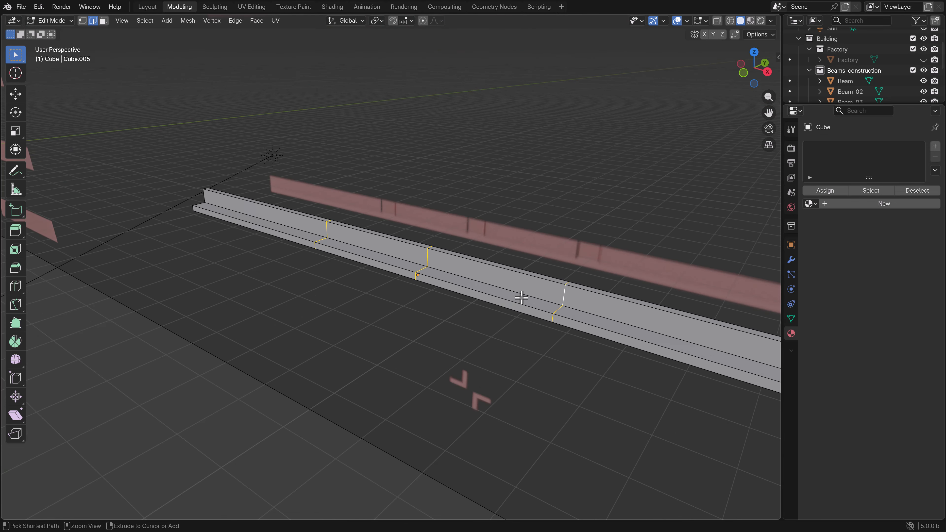
pyautogui.hotkey('ctrl', 'b')
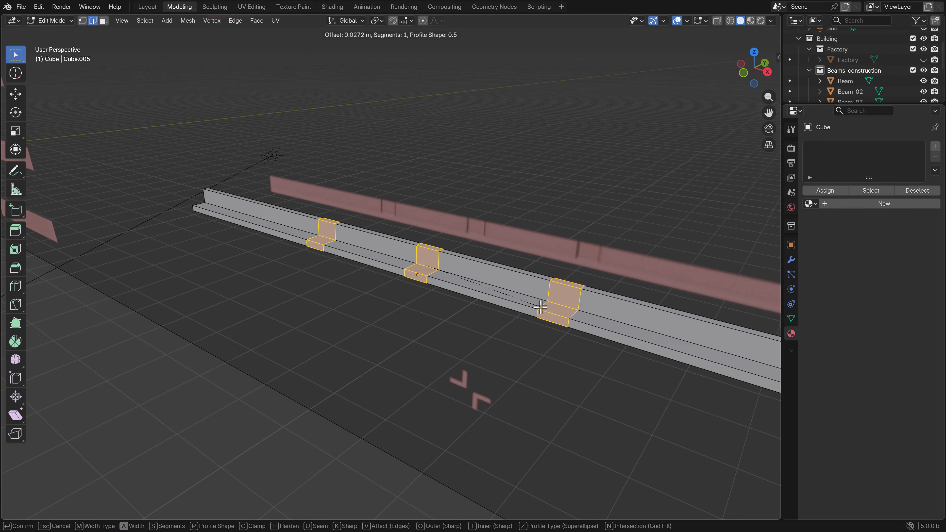
pyautogui.click(540, 307)
# Select both inner faces of the far bevelled band and the horizontal inner face of the middle band on the angle piece.
pyautogui.moveTo(532, 307); pyautogui.dragTo(482, 302, button='middle')
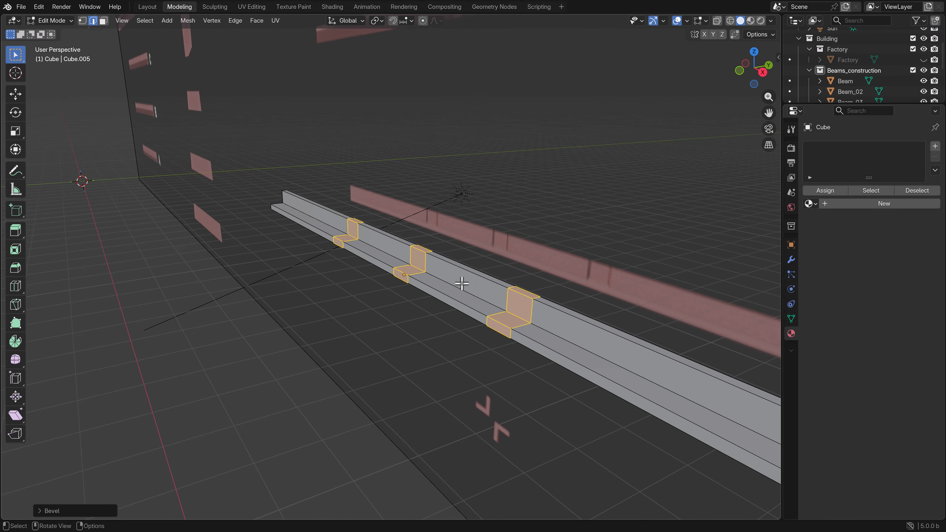
pyautogui.press('3')
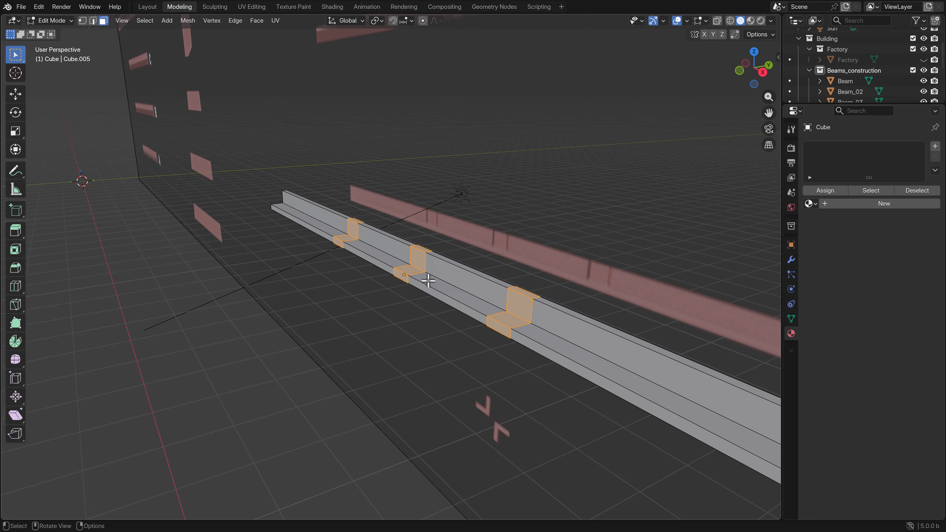
pyautogui.click(350, 239)
pyautogui.keyDown('shift'); pyautogui.click(353, 230); pyautogui.keyUp('shift')
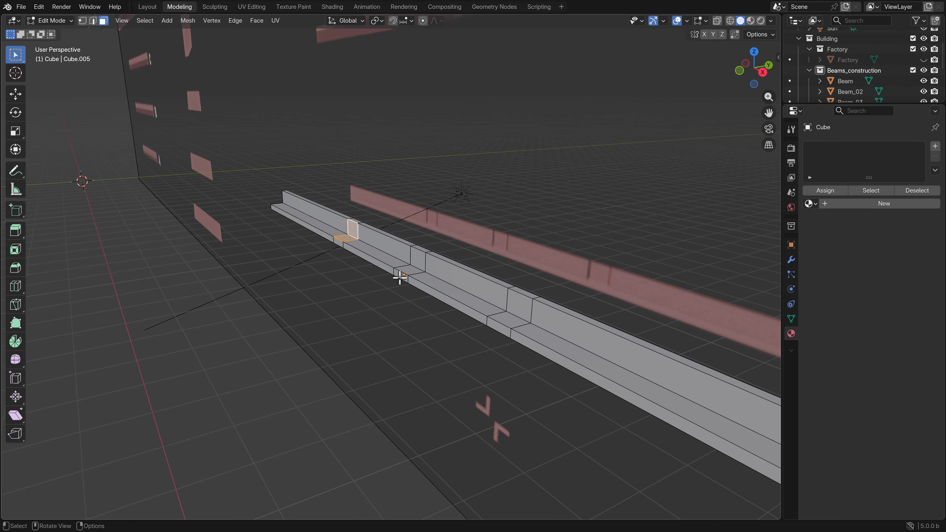
pyautogui.keyDown('shift'); pyautogui.click(411, 267); pyautogui.keyUp('shift')
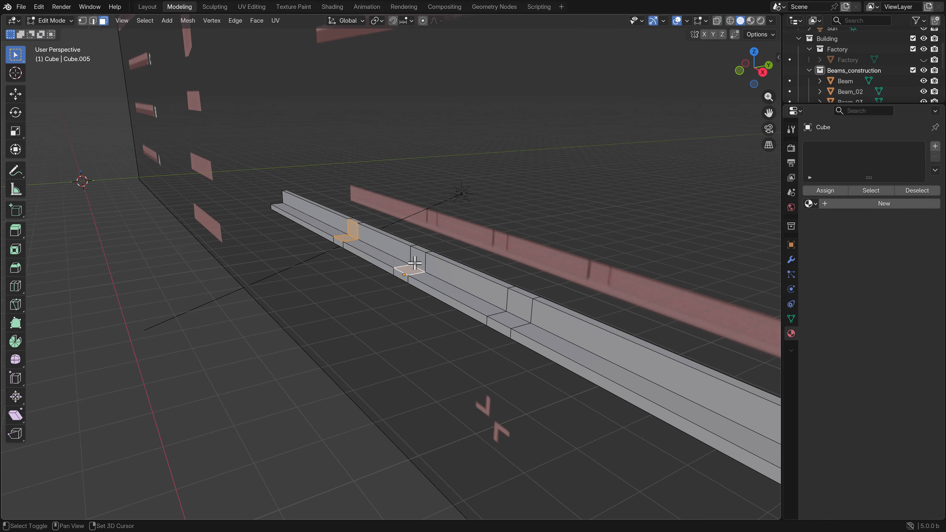
# Add the third bracket's two inner faces to the selection and extrude all the bracket faces on the angle beam by about 0.0125 m.
pyautogui.keyDown('shift'); pyautogui.click(514, 321); pyautogui.keyUp('shift')
pyautogui.keyDown('shift'); pyautogui.click(522, 307); pyautogui.keyUp('shift')
pyautogui.moveTo(522, 310); pyautogui.dragTo(591, 386, button='middle')
pyautogui.scroll(1, 590, 386)
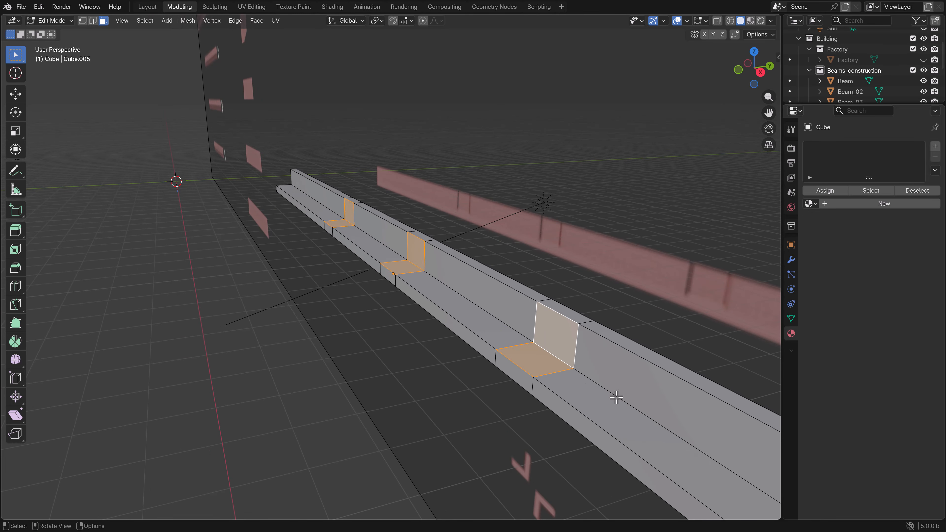
pyautogui.press('e')
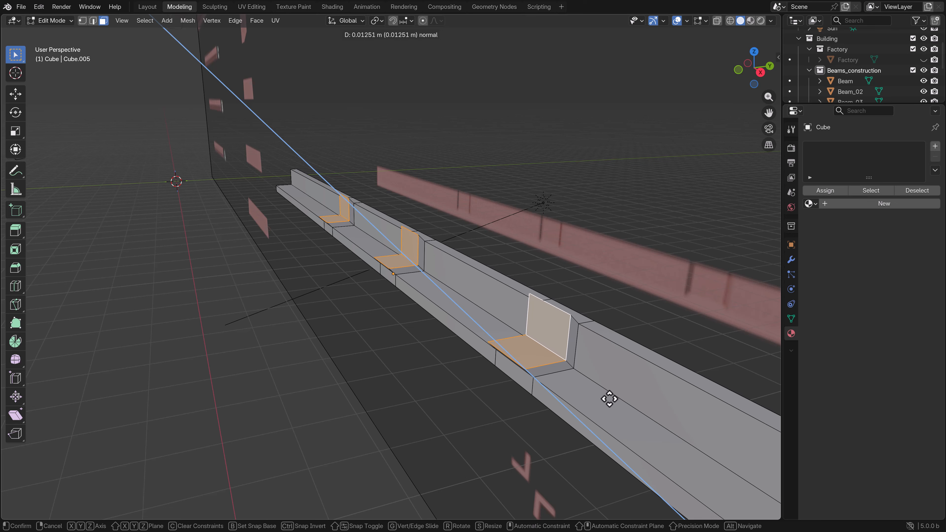
pyautogui.click(611, 399)
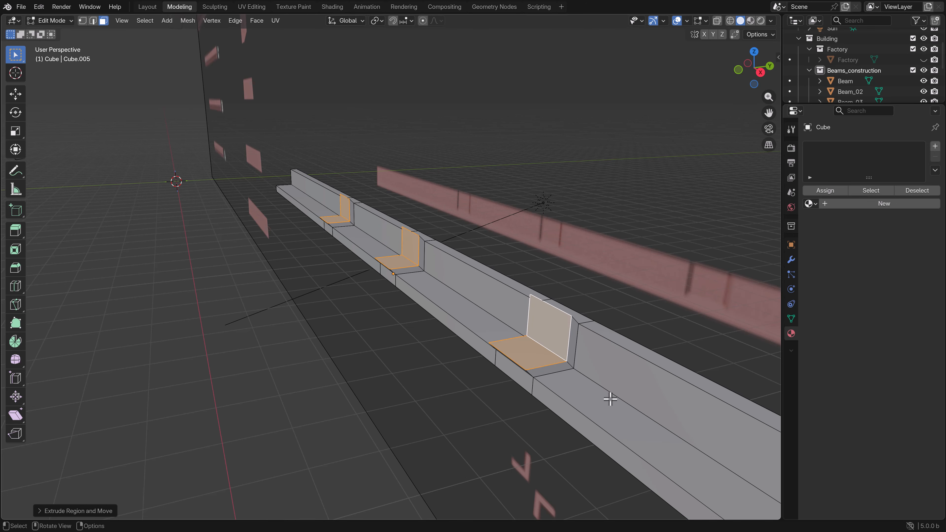
pyautogui.moveTo(610, 399); pyautogui.dragTo(656, 399, button='middle')
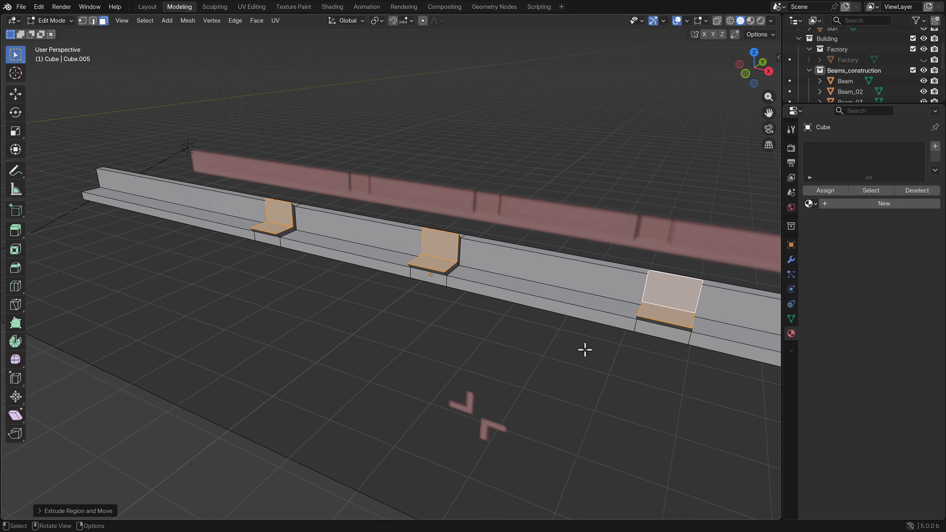
# Set the transform pivot to Individual Origins, scale down the extruded bracket faces to taper them, and return to Object Mode.
pyautogui.moveTo(585, 349); pyautogui.dragTo(621, 368, button='middle')
pyautogui.press('s')
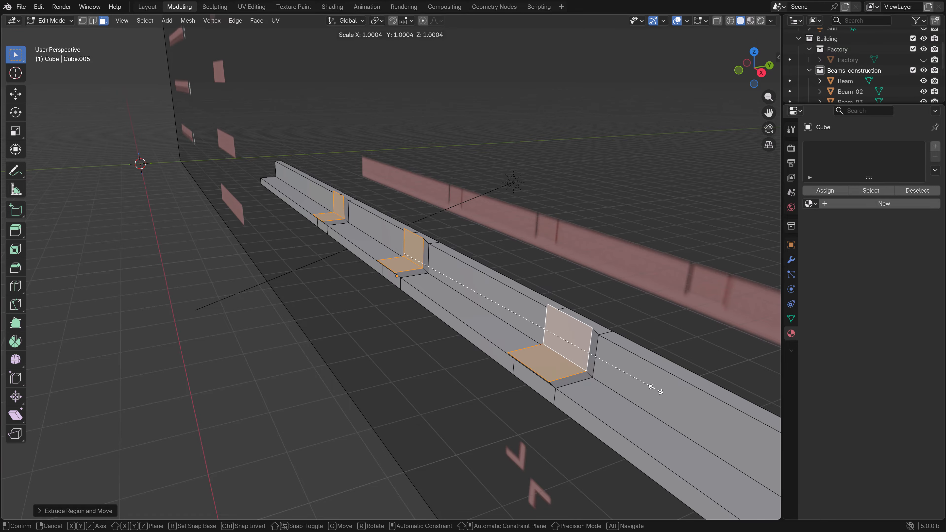
pyautogui.rightClick(627, 391)
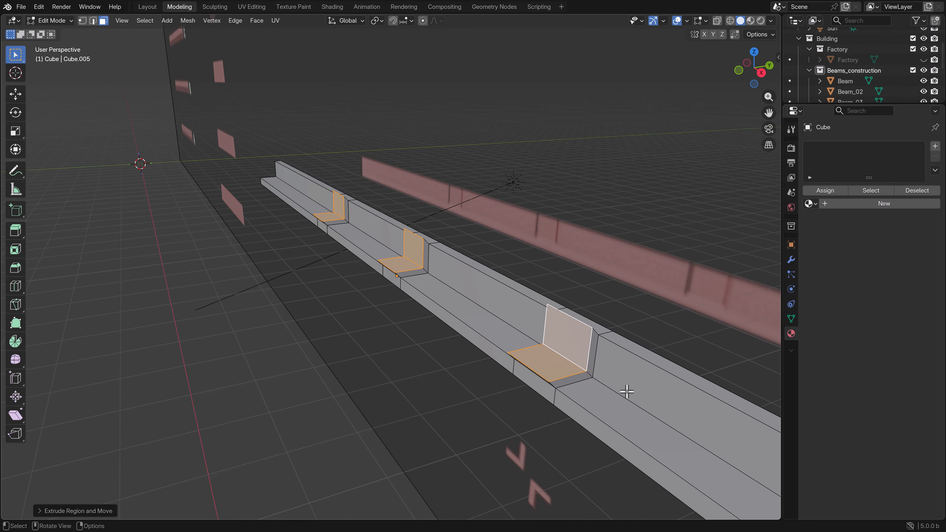
pyautogui.click(376, 21)
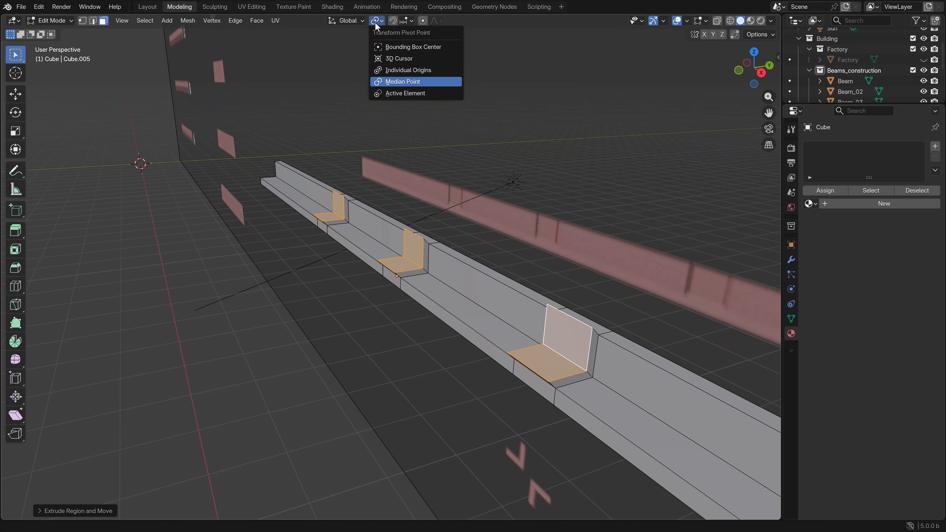
pyautogui.click(404, 70)
pyautogui.press('s')
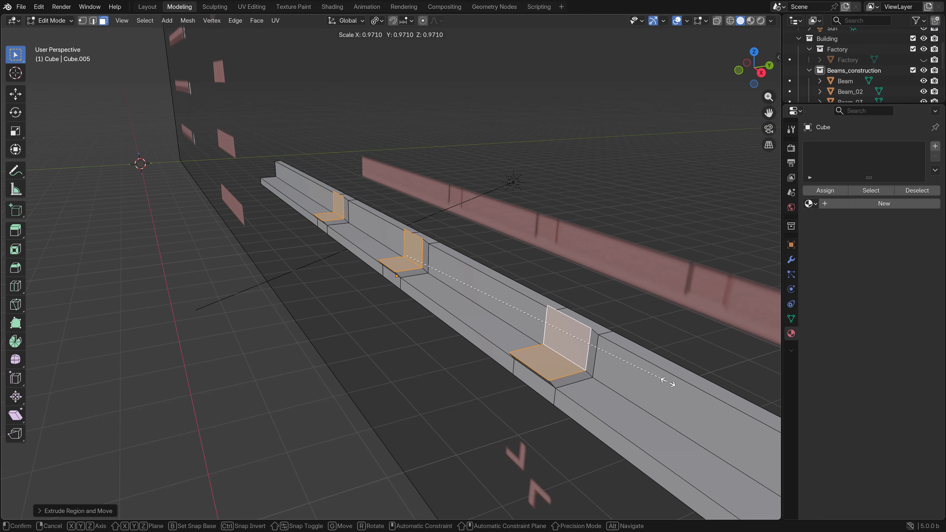
pyautogui.click(581, 371)
pyautogui.moveTo(565, 367); pyautogui.dragTo(609, 326, button='middle')
pyautogui.press('Tab')
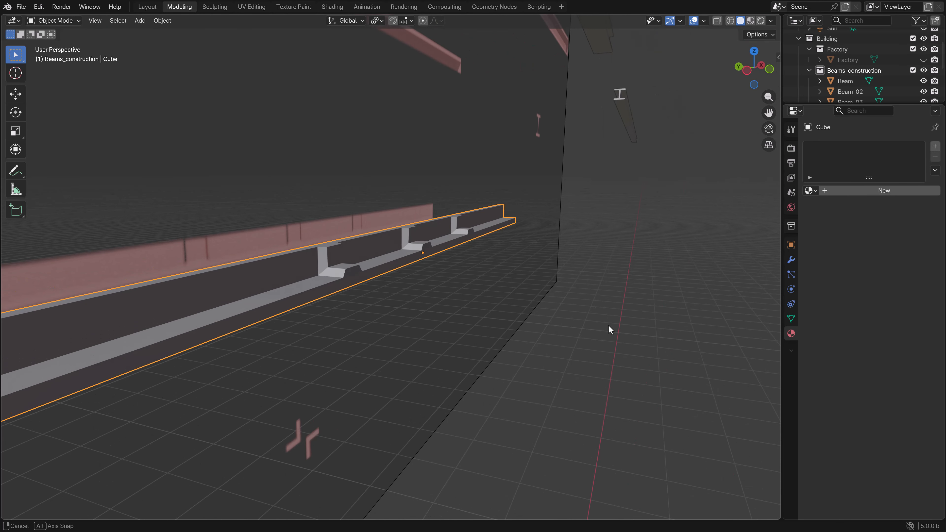
# Assign the existing Beam_metal material to the angle beam and check its mesh from the front view.
pyautogui.press('KP_1')
pyautogui.scroll(-8, 609, 324)
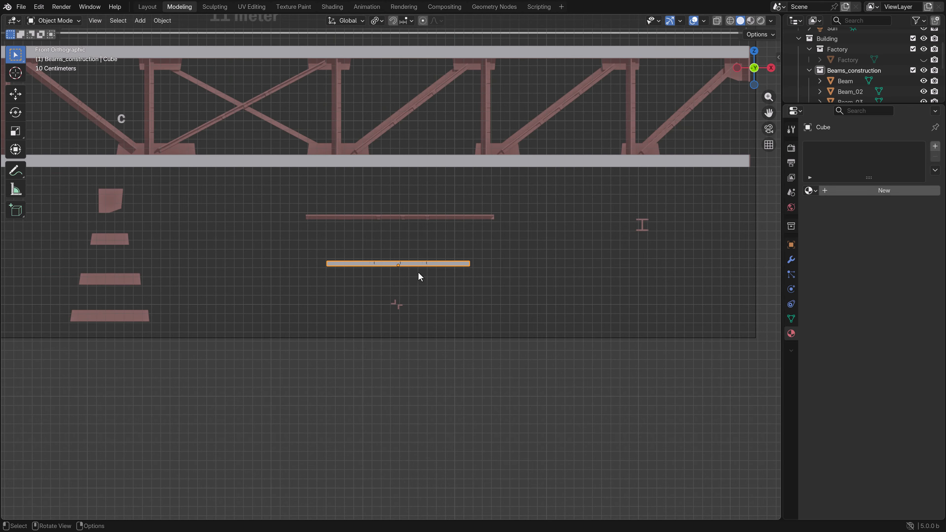
pyautogui.scroll(-5, 504, 262)
pyautogui.scroll(2, 507, 249)
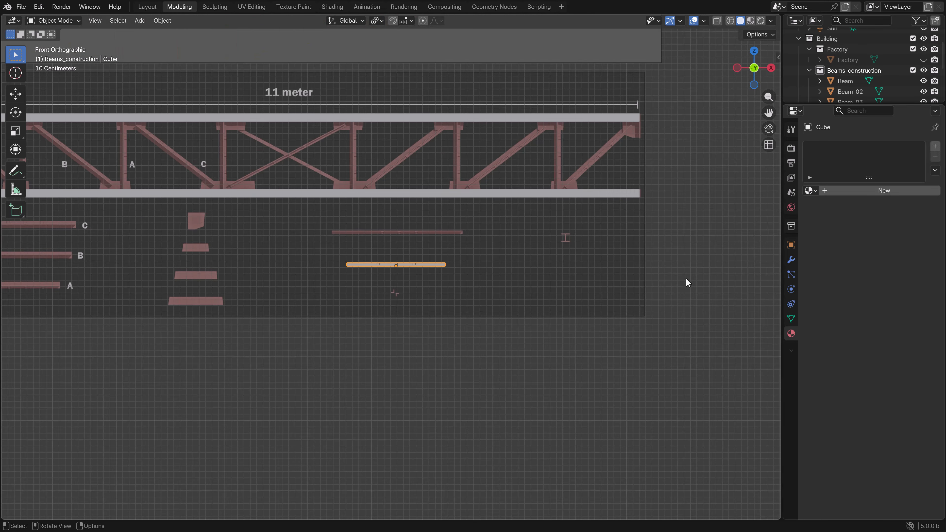
pyautogui.click(810, 191)
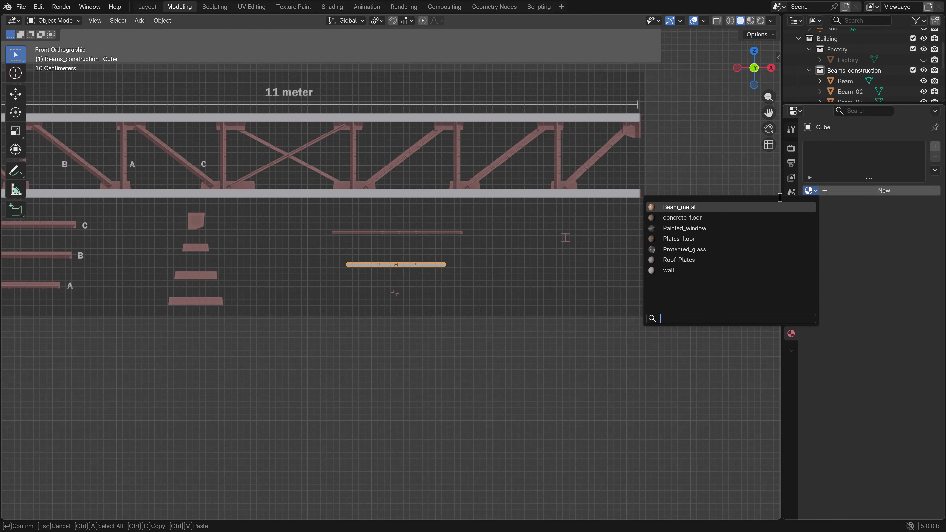
pyautogui.click(701, 208)
pyautogui.press('Tab')
pyautogui.click(452, 269)
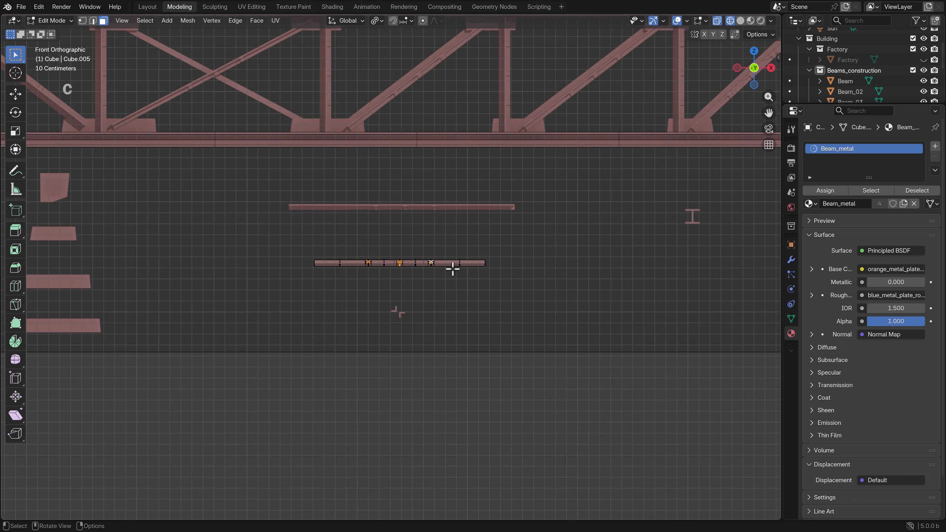
pyautogui.press('Tab')
# Apply the angle beam's rotation and unwrap all of its faces with Cube Projection.
pyautogui.hotkey('ctrl', 'a')
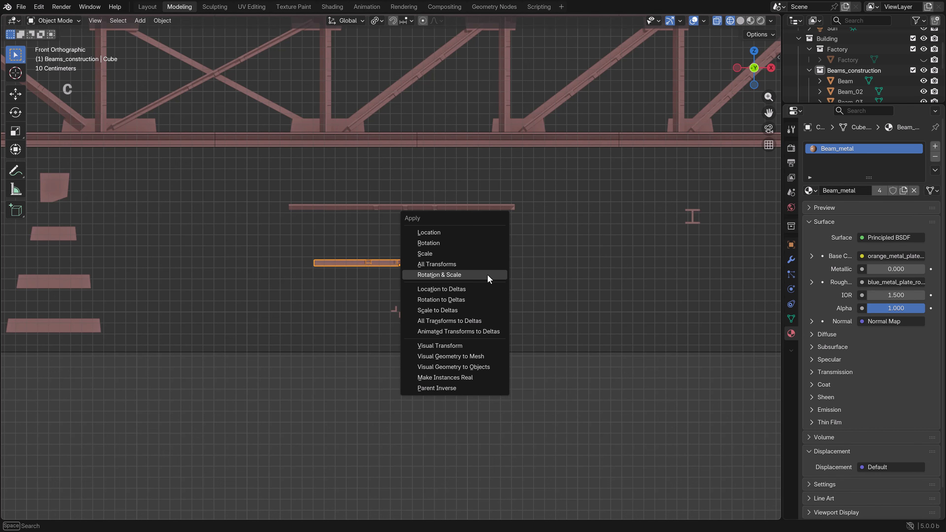
pyautogui.click(440, 246)
pyautogui.scroll(3, 440, 251)
pyautogui.press('Tab')
pyautogui.press('b')
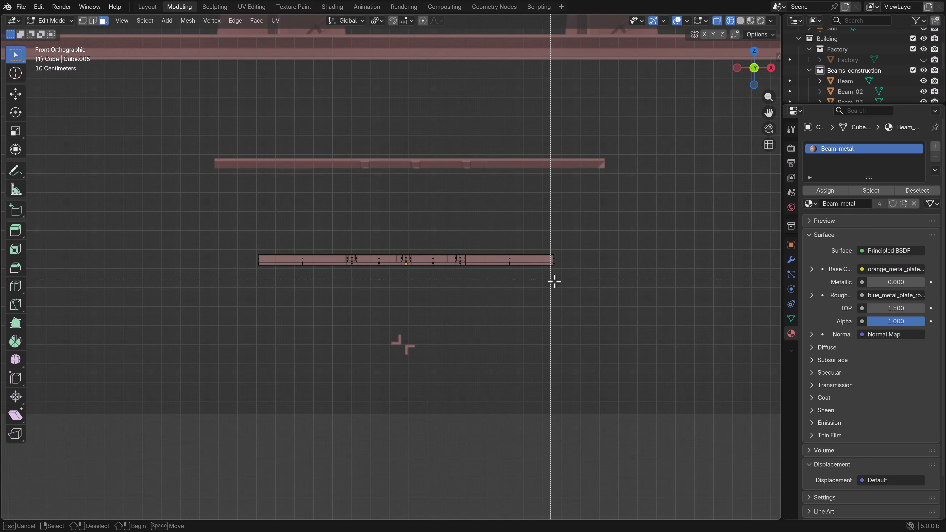
pyautogui.moveTo(570, 287); pyautogui.dragTo(306, 247)
pyautogui.scroll(-6, 306, 247)
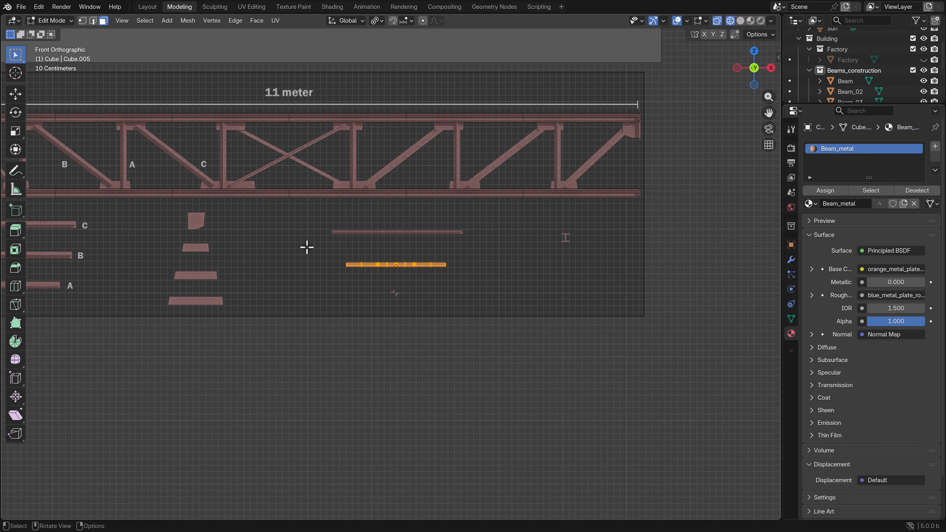
pyautogui.press('u')
pyautogui.click(315, 249)
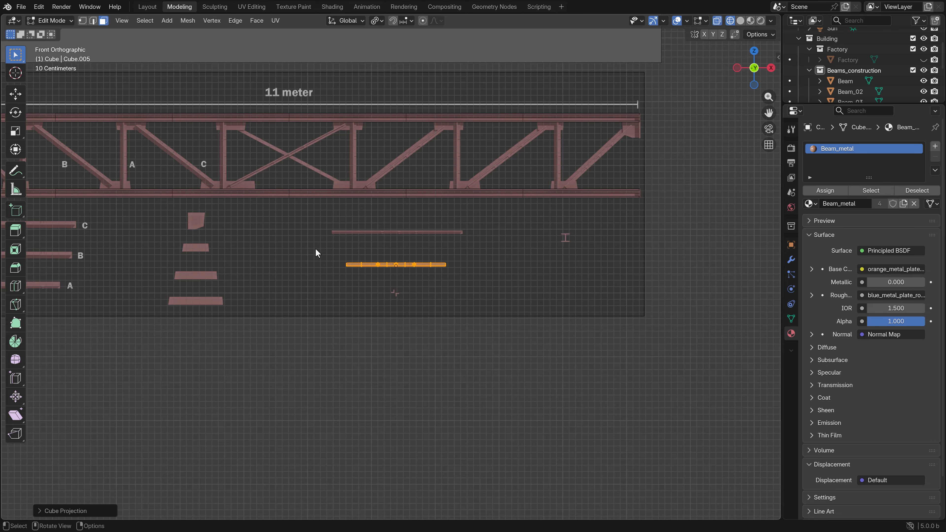
pyautogui.press('Tab')
# In the UV Editing workspace, select the angle beam's whole UV layout and rotate it until it stands vertical on the texture.
pyautogui.click(261, 9)
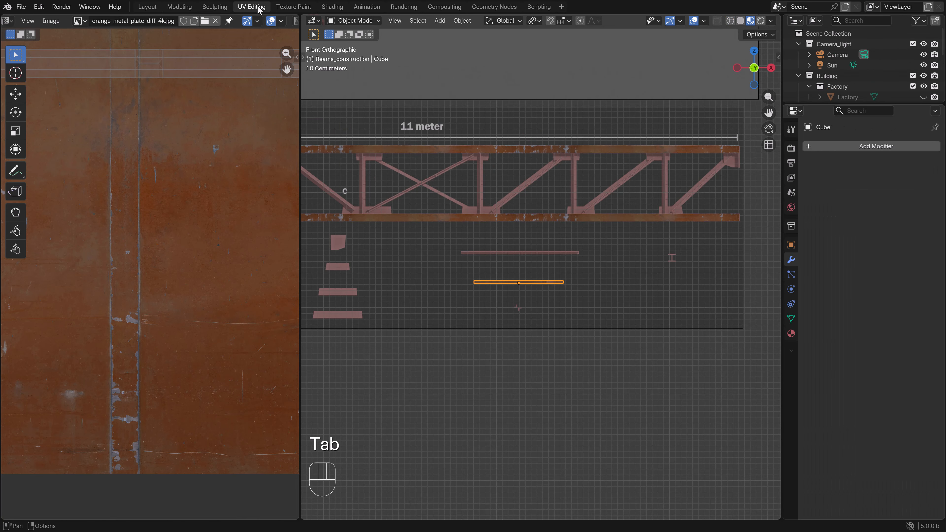
pyautogui.scroll(-4, 331, 227)
pyautogui.scroll(-6, 236, 245)
pyautogui.press('Tab')
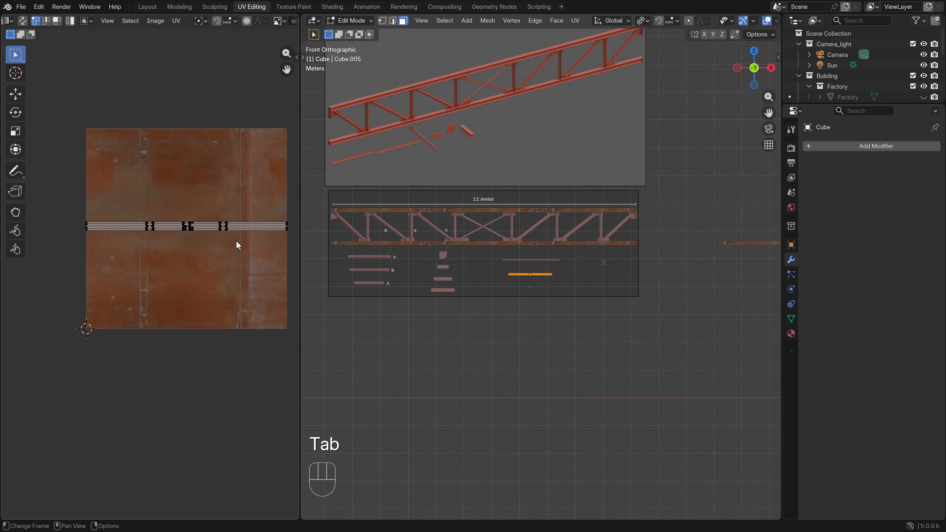
pyautogui.scroll(-1, 236, 241)
pyautogui.press('b')
pyautogui.moveTo(267, 258); pyautogui.dragTo(91, 195)
pyautogui.press('r')
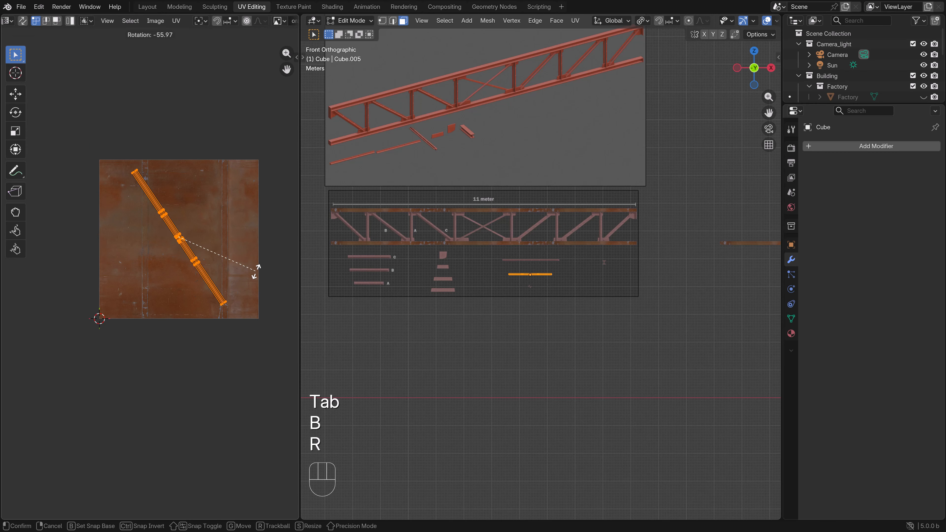
pyautogui.click(228, 305)
pyautogui.press('r')
pyautogui.click(238, 265)
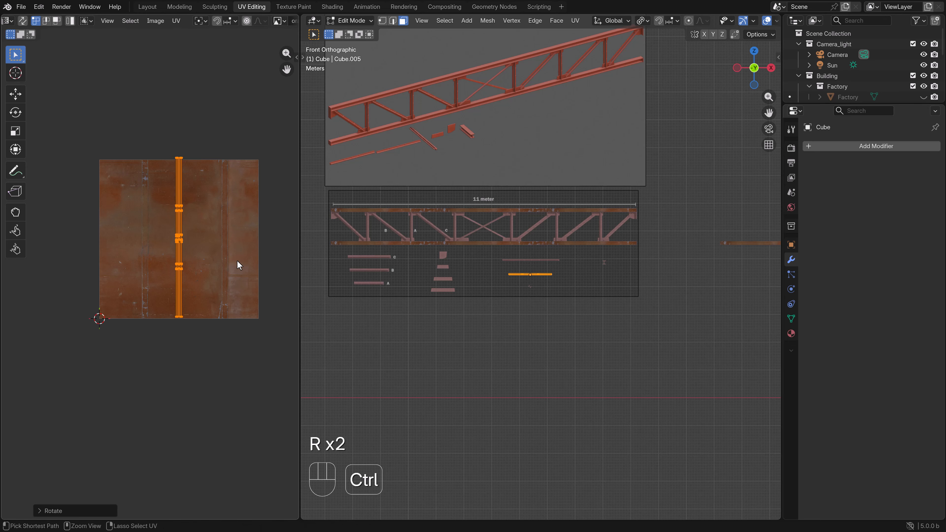
# Move the beam's UV layout onto the seam strip near the texture's right edge and scale it down towards the strip's width.
pyautogui.scroll(3, 246, 261)
pyautogui.press('g')
pyautogui.scroll(-2, 243, 281)
pyautogui.click(171, 277)
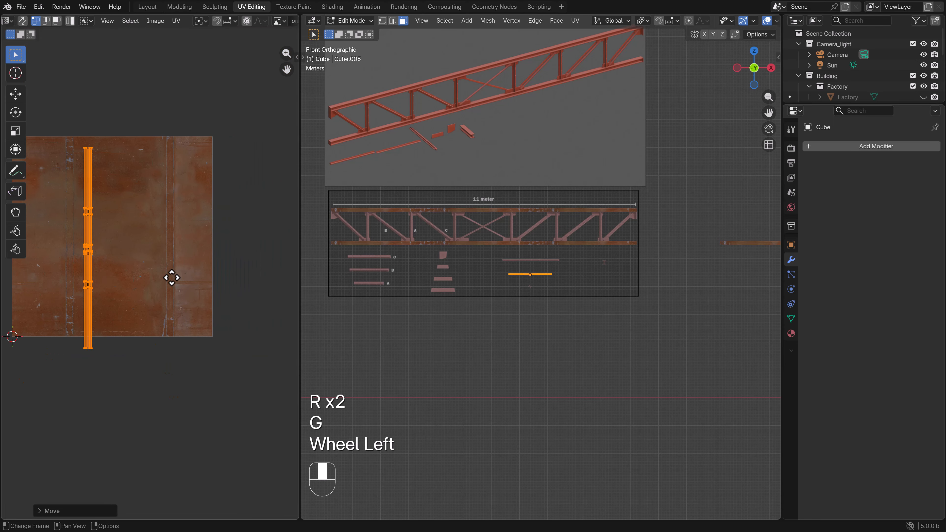
pyautogui.scroll(1, 171, 278)
pyautogui.press('g')
pyautogui.click(273, 272)
pyautogui.moveTo(232, 264); pyautogui.dragTo(211, 344, button='middle')
pyautogui.scroll(3, 211, 344)
pyautogui.press('s')
pyautogui.click(181, 295)
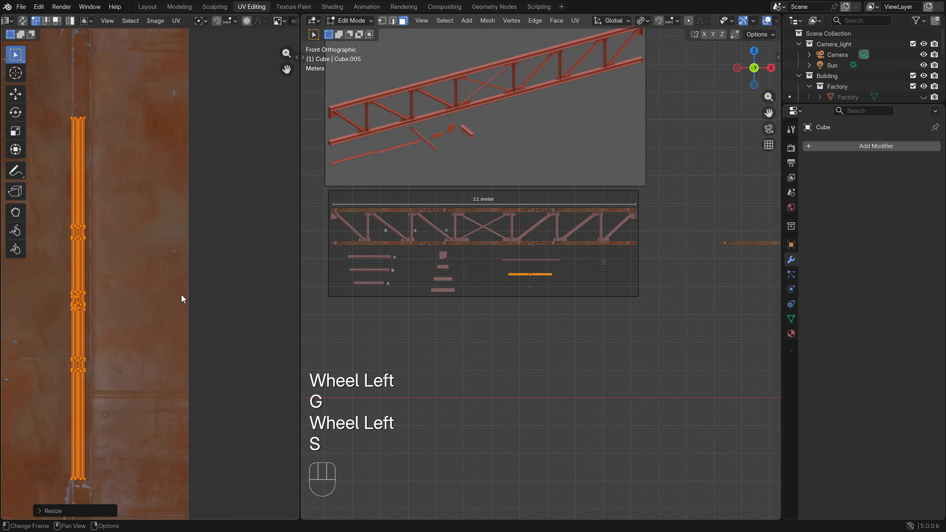
# Fine-tune the UV layout's position and scale so it fills the width of the seam strip, and leave Edit Mode.
pyautogui.moveTo(181, 293); pyautogui.dragTo(273, 327, button='middle')
pyautogui.scroll(1, 220, 300)
pyautogui.press('g')
pyautogui.keyDown('shift'); pyautogui.click(201, 277); pyautogui.keyUp('shift')
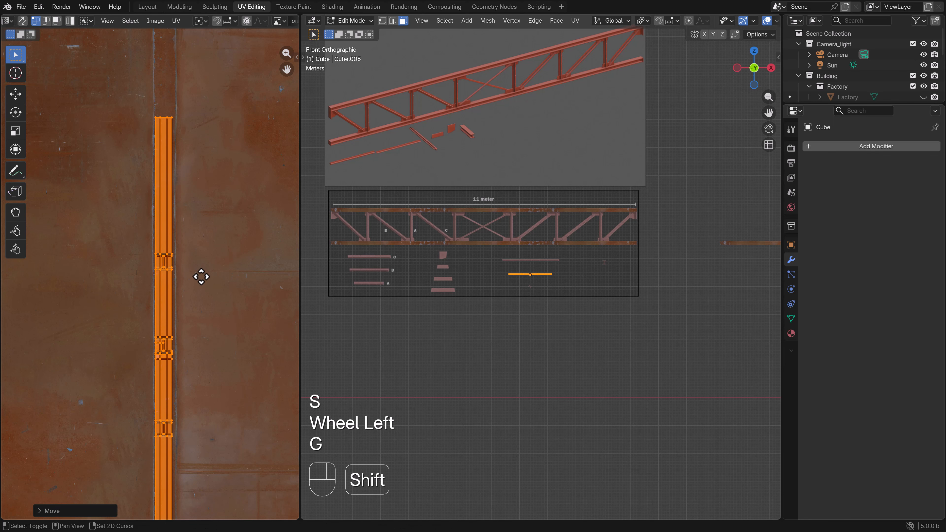
pyautogui.press('s')
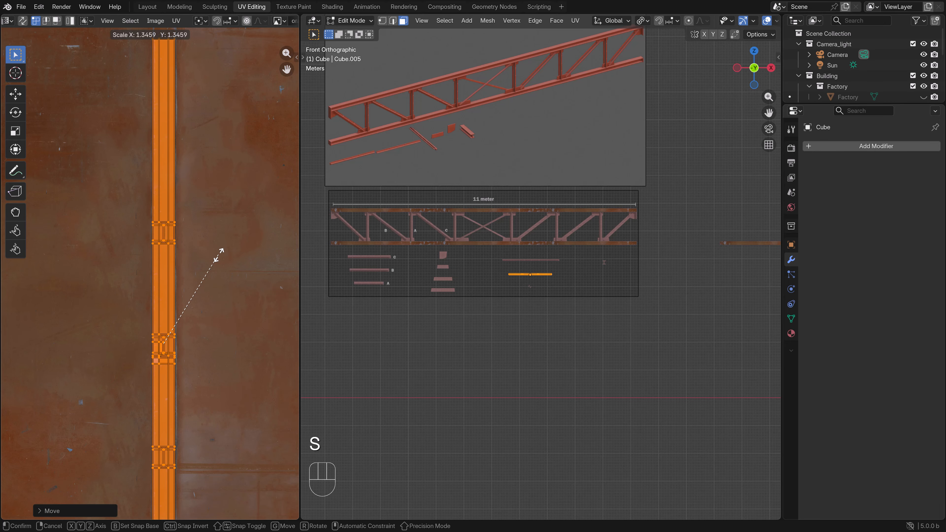
pyautogui.press('g')
pyautogui.keyDown('shift'); pyautogui.click(233, 254); pyautogui.keyUp('shift')
pyautogui.press('Tab')
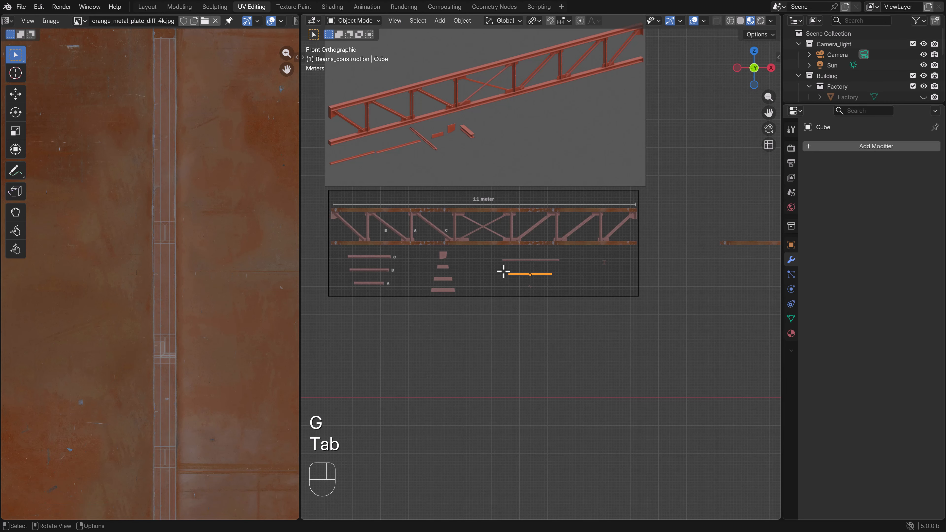
# Duplicate the textured angle beam and place the copy over reference beam A.
pyautogui.scroll(2, 484, 279)
pyautogui.keyDown('shift'); pyautogui.moveTo(461, 282); pyautogui.dragTo(550, 282, button='middle'); pyautogui.keyUp('shift')
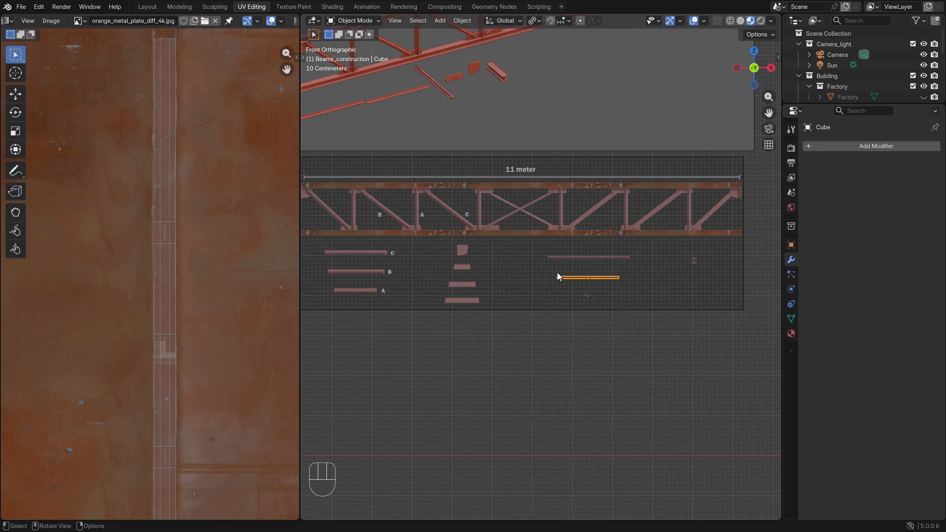
pyautogui.scroll(-2, 574, 279)
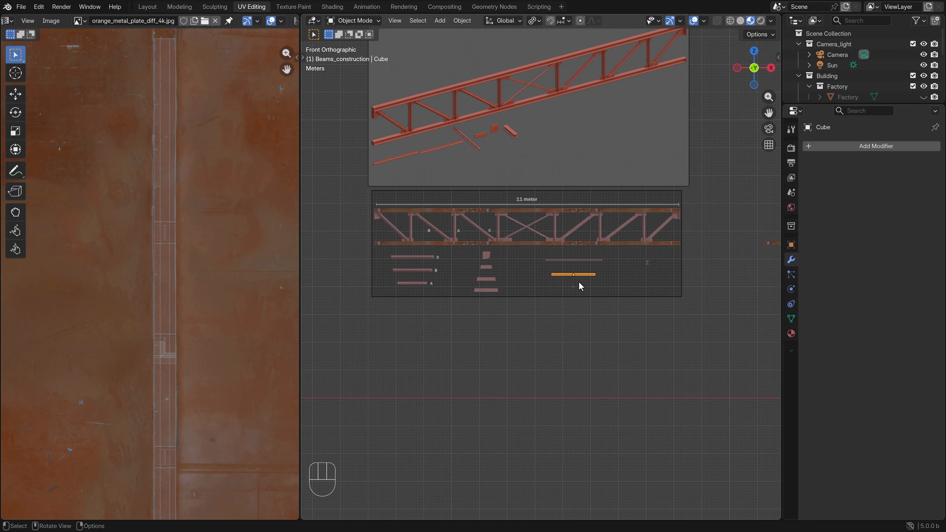
pyautogui.scroll(4, 593, 293)
pyautogui.scroll(-2, 589, 296)
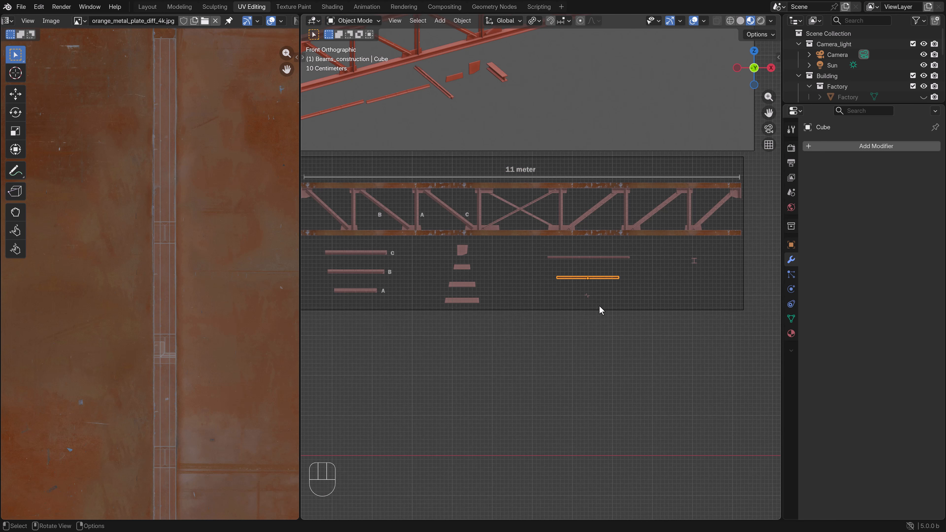
pyautogui.hotkey('shift', 'd')
pyautogui.press('ctrl')
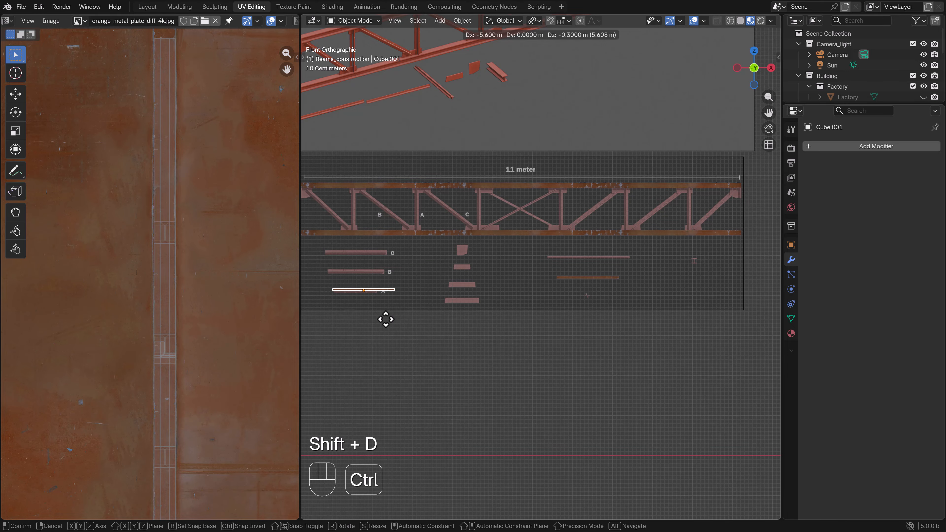
pyautogui.click(374, 319)
pyautogui.keyDown('shift'); pyautogui.moveTo(374, 323); pyautogui.dragTo(515, 298, button='middle'); pyautogui.keyUp('shift')
pyautogui.scroll(3, 470, 264)
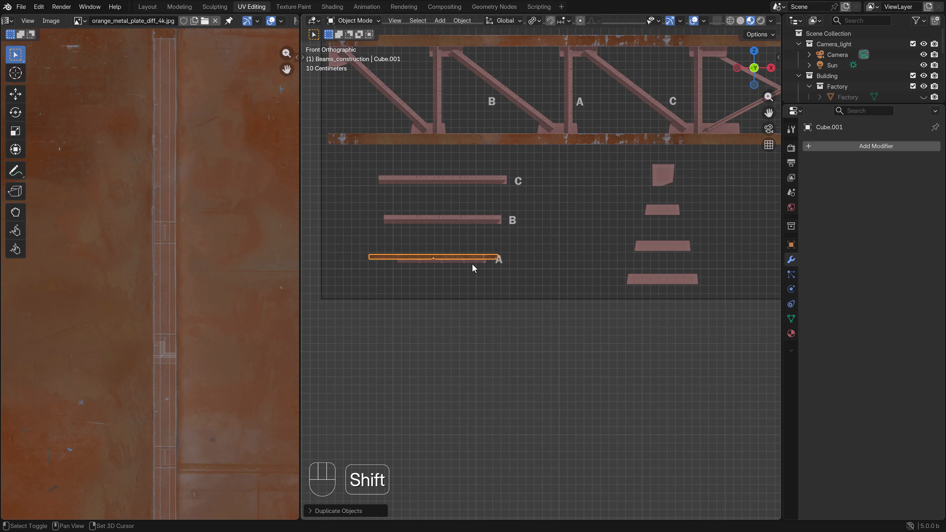
pyautogui.keyDown('shift'); pyautogui.moveTo(471, 264); pyautogui.dragTo(527, 338, button='middle'); pyautogui.keyUp('shift')
pyautogui.scroll(2, 525, 355)
# Move the duplicated beam up to reference beam C and align it with the reference's upper edge.
pyautogui.press('g')
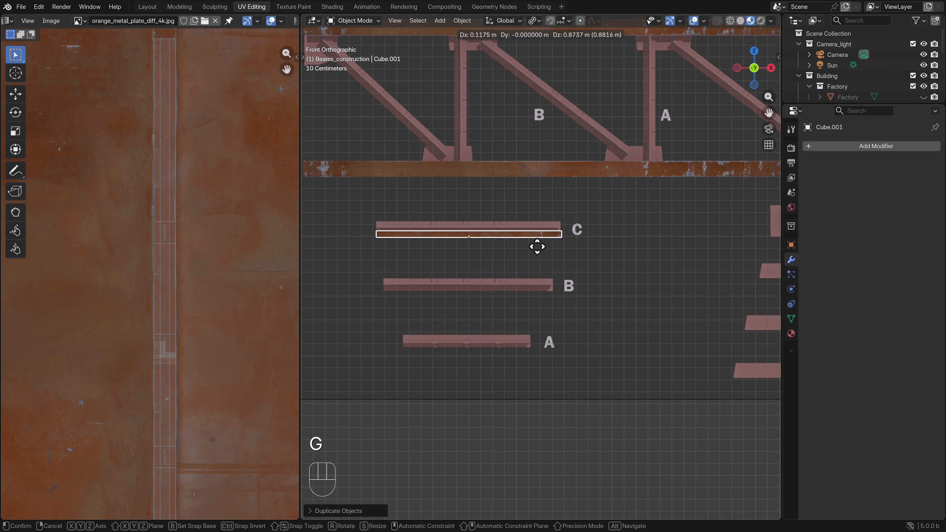
pyautogui.press('shift')
pyautogui.click(543, 229)
pyautogui.scroll(2, 574, 323)
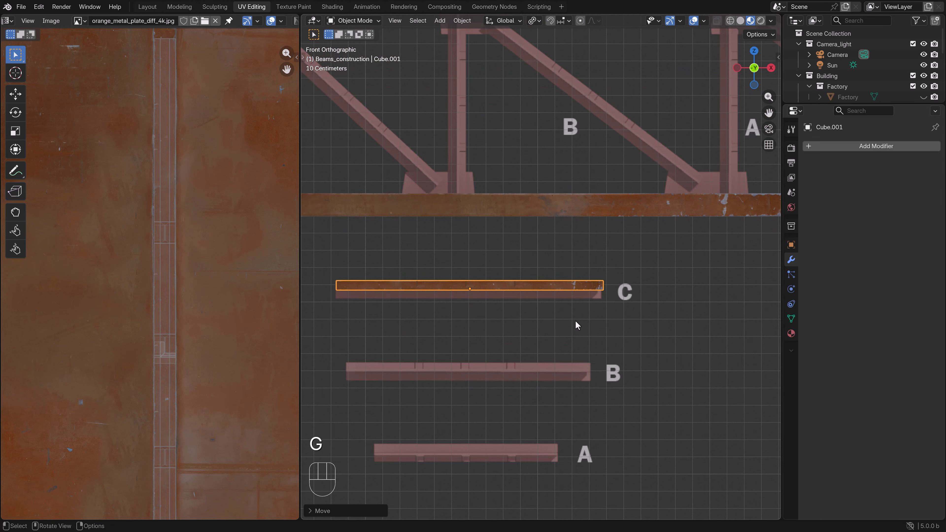
pyautogui.press('g')
pyautogui.press('shift')
pyautogui.click(560, 302)
pyautogui.scroll(-4, 561, 302)
pyautogui.keyDown('shift'); pyautogui.moveTo(562, 306); pyautogui.dragTo(513, 321, button='middle'); pyautogui.keyUp('shift')
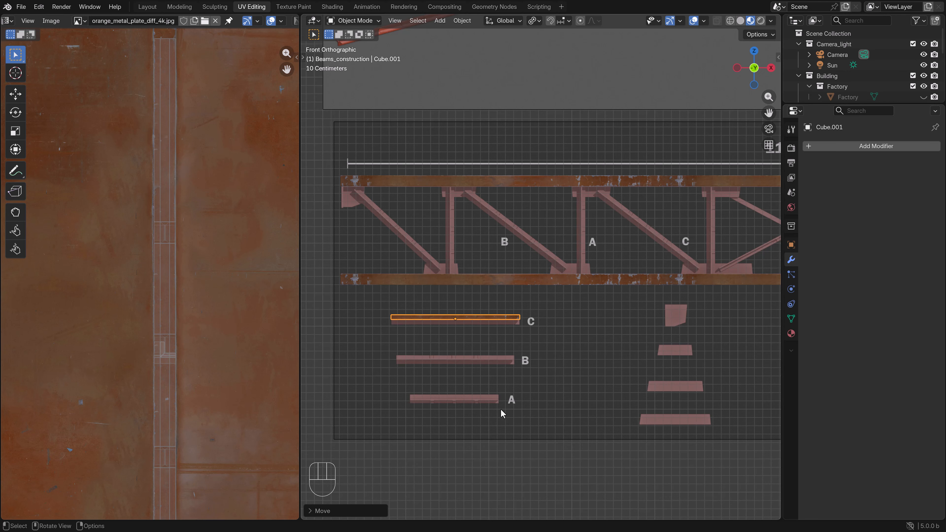
pyautogui.scroll(2, 520, 320)
pyautogui.keyDown('shift'); pyautogui.moveTo(501, 342); pyautogui.dragTo(534, 332, button='middle'); pyautogui.keyUp('shift')
pyautogui.scroll(2, 534, 328)
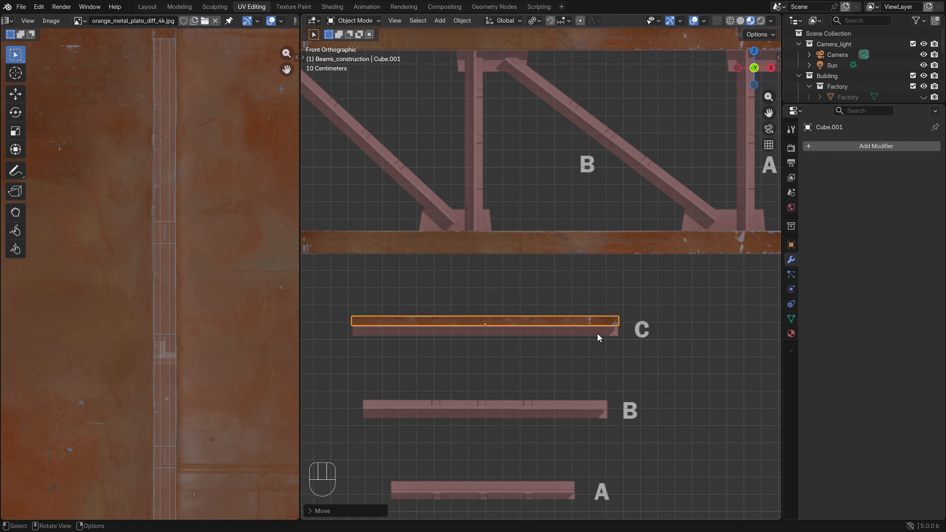
# Frame the textured angle beam at reference C in the right side view.
pyautogui.press('KP_3')
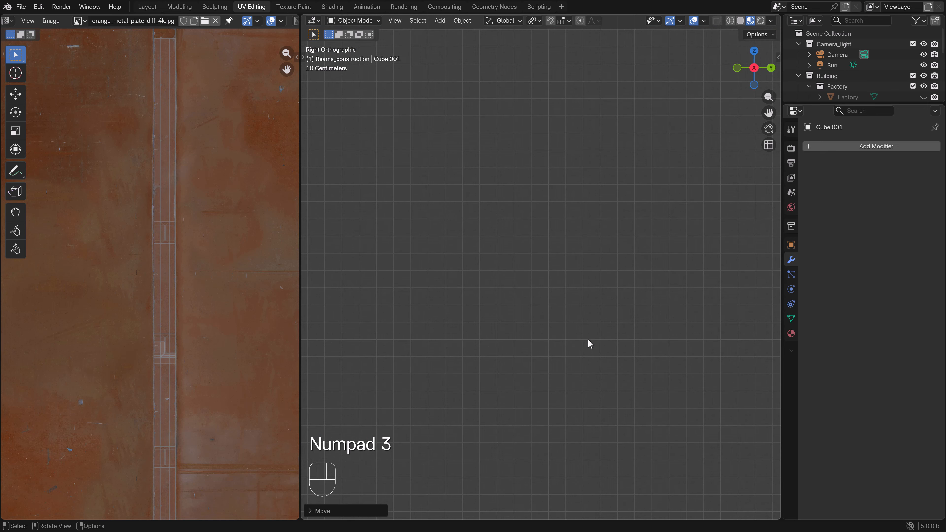
pyautogui.press('KP_Decimal')
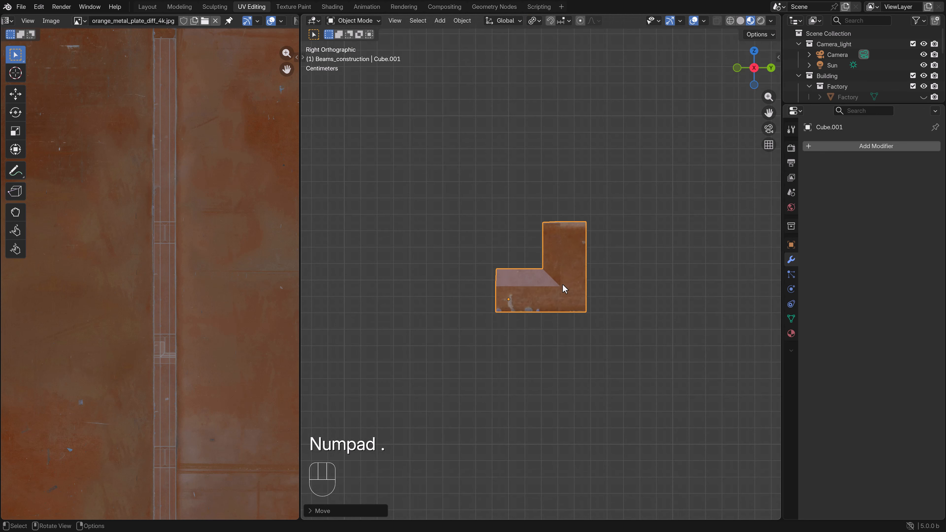
pyautogui.scroll(-5, 562, 285)
pyautogui.scroll(5, 562, 291)
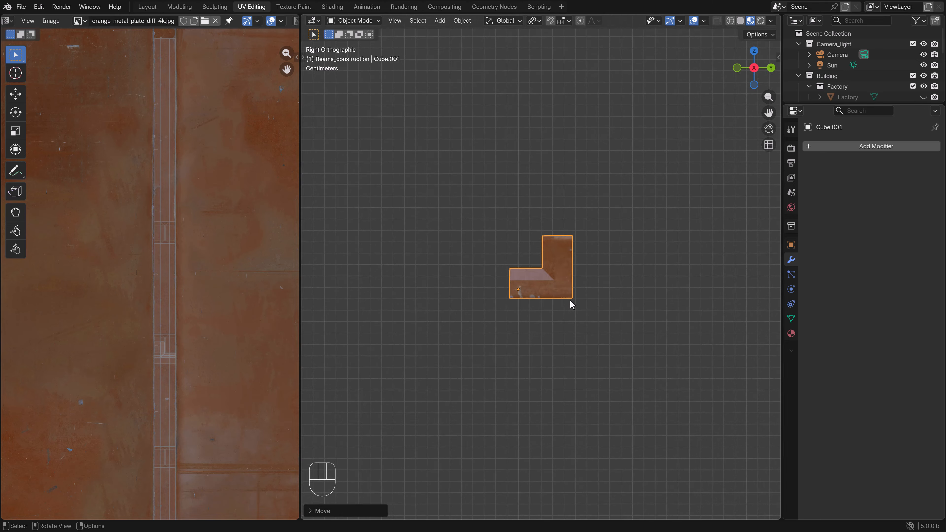
pyautogui.press('g')
pyautogui.press('x')
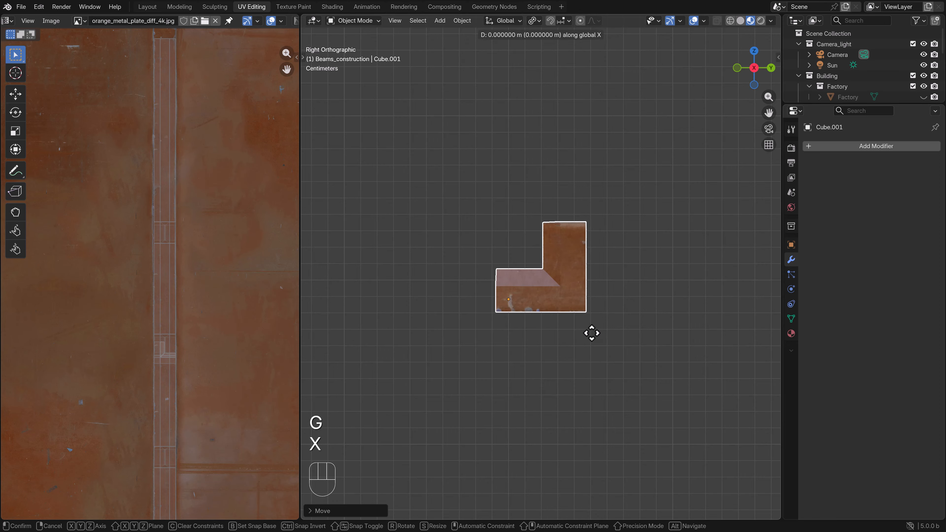
pyautogui.rightClick(600, 336)
pyautogui.press('g')
pyautogui.press('y')
pyautogui.rightClick(600, 336)
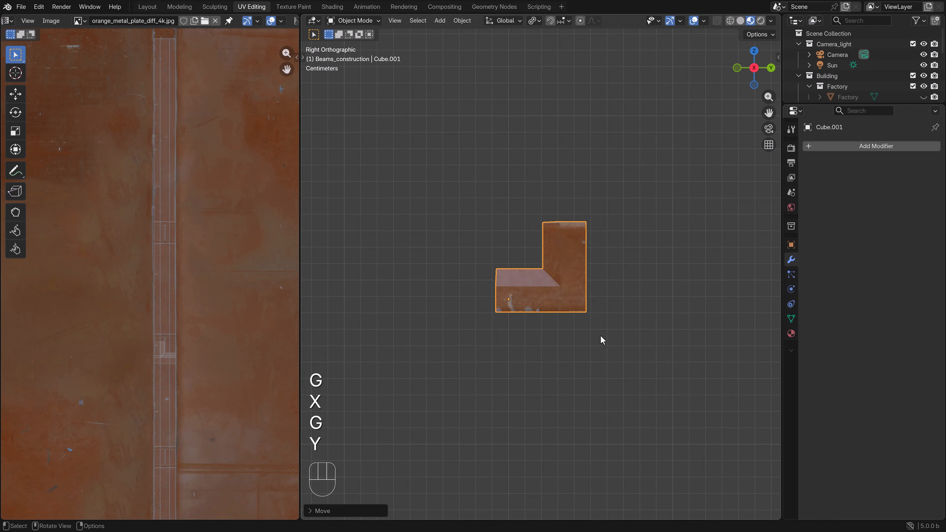
pyautogui.press('g')
pyautogui.press('y')
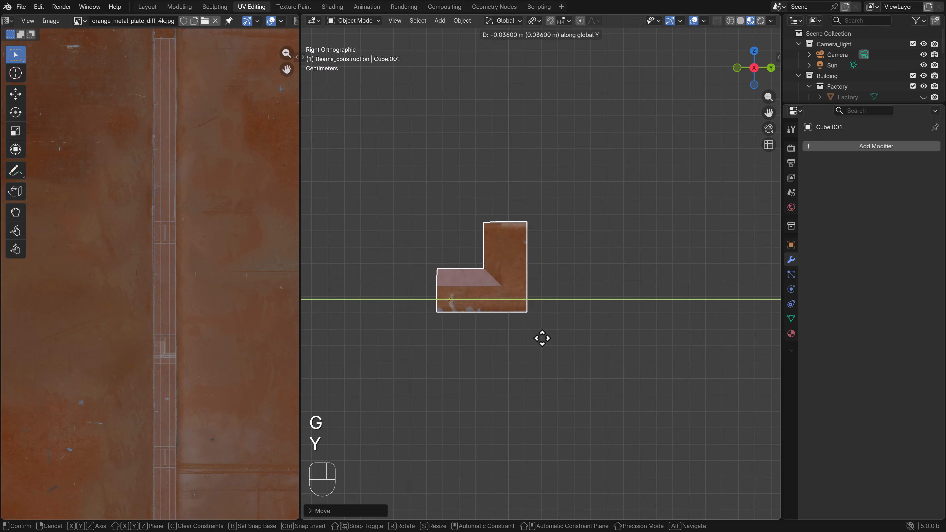
pyautogui.rightClick(540, 334)
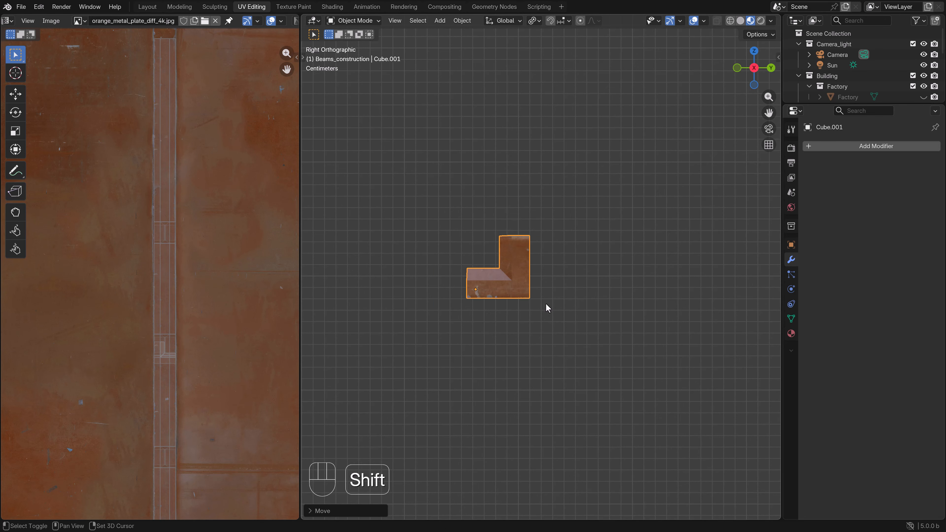
# Duplicate the angle beam, rotate the copy 180° in the side view, and place it diagonally below the original.
pyautogui.hotkey('shift', 'd')
pyautogui.press('r')
pyautogui.press('ctrl')
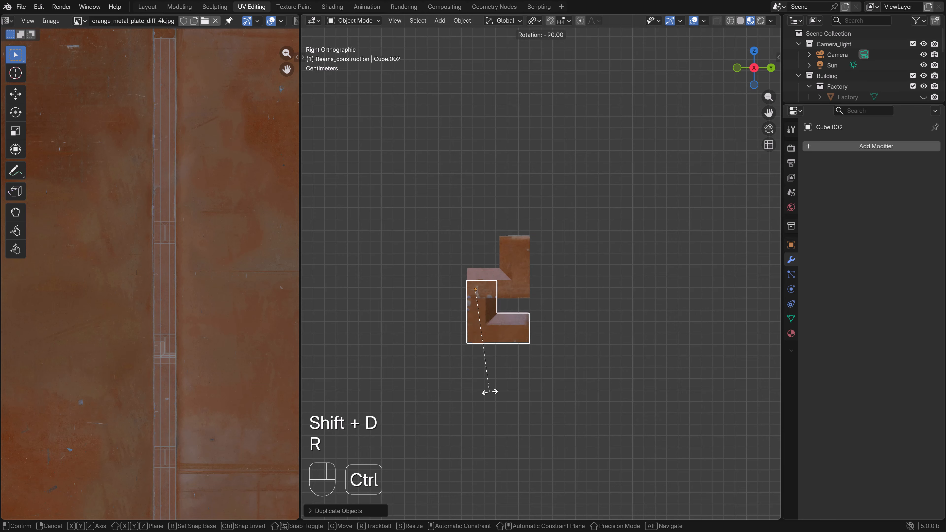
pyautogui.click(406, 302)
pyautogui.press('g')
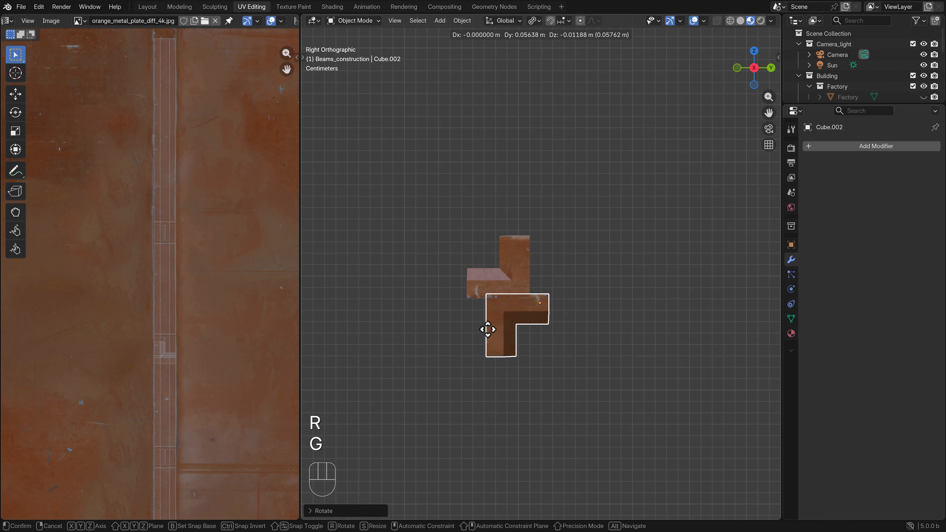
pyautogui.keyDown('shift'); pyautogui.click(602, 344); pyautogui.keyUp('shift')
# Fine-tune the rotated copy's position so its top face aligns with the original beam's underside, keeping a sideways gap.
pyautogui.keyDown('shift'); pyautogui.moveTo(566, 331); pyautogui.dragTo(488, 320, button='middle'); pyautogui.keyUp('shift')
pyautogui.scroll(2, 419, 298)
pyautogui.press('g')
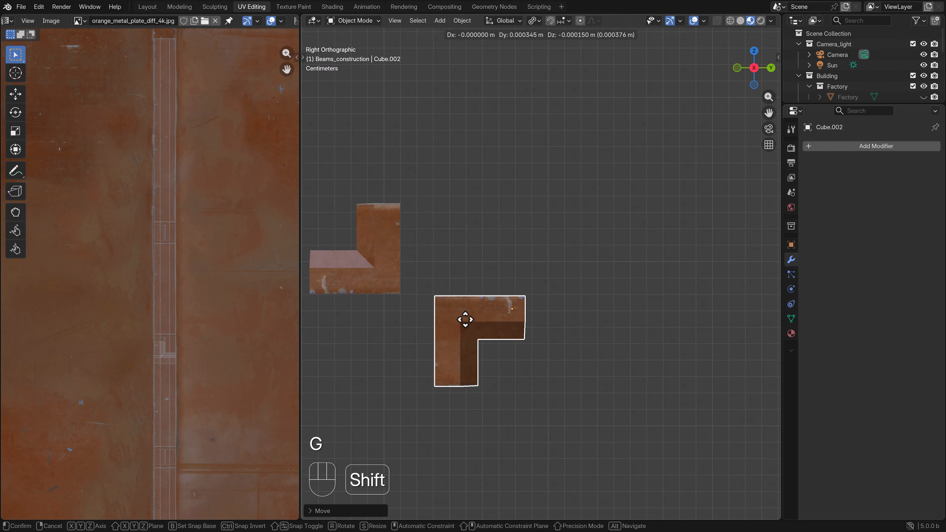
pyautogui.keyDown('shift'); pyautogui.click(462, 319); pyautogui.keyUp('shift')
pyautogui.scroll(-4, 461, 318)
pyautogui.scroll(-3, 470, 323)
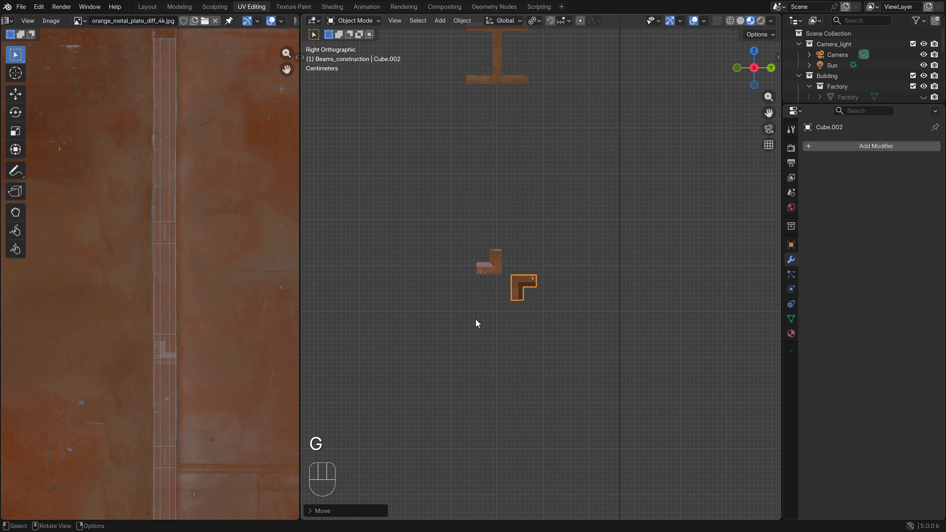
# Shift the rotated copy's UV layout down along Y within the seam strip and return to Object Mode.
pyautogui.press('shift')
pyautogui.press('KP_1')
pyautogui.scroll(-4, 498, 273)
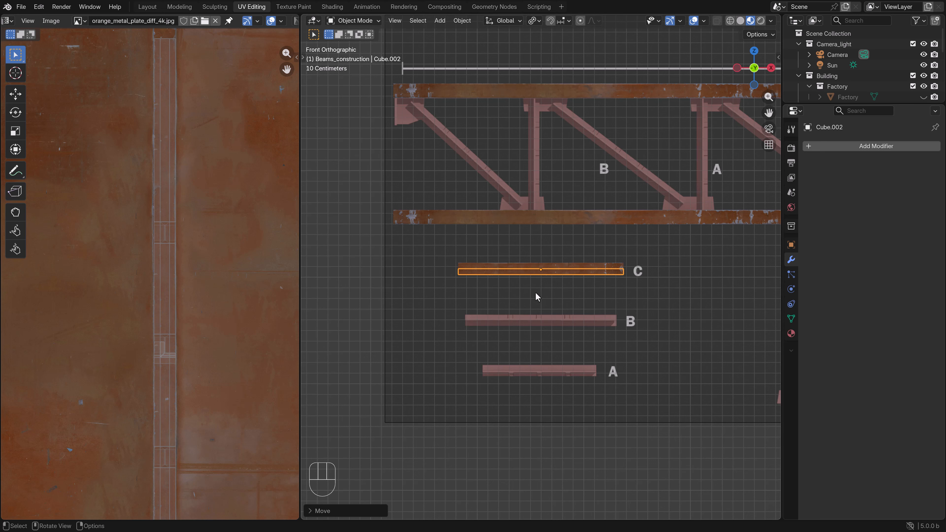
pyautogui.press('Tab')
pyautogui.scroll(-3, 185, 277)
pyautogui.press('g')
pyautogui.press('y')
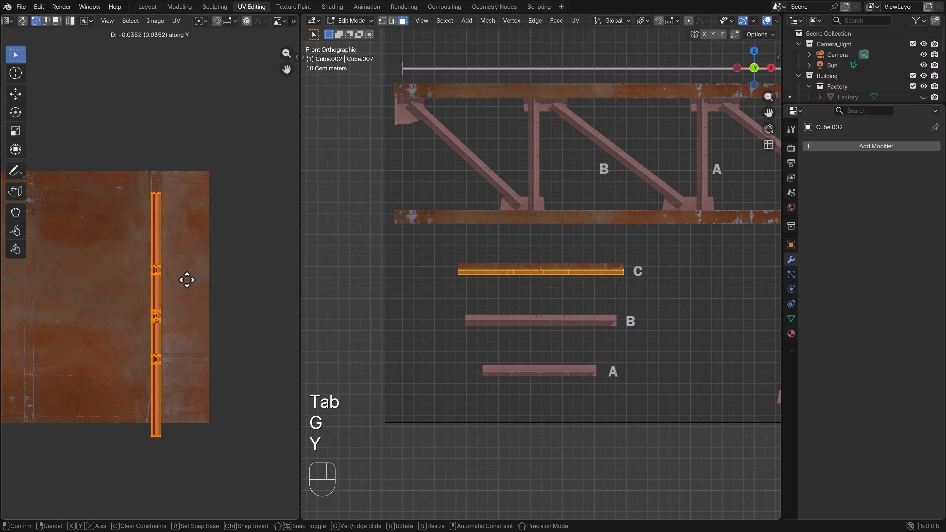
pyautogui.click(192, 346)
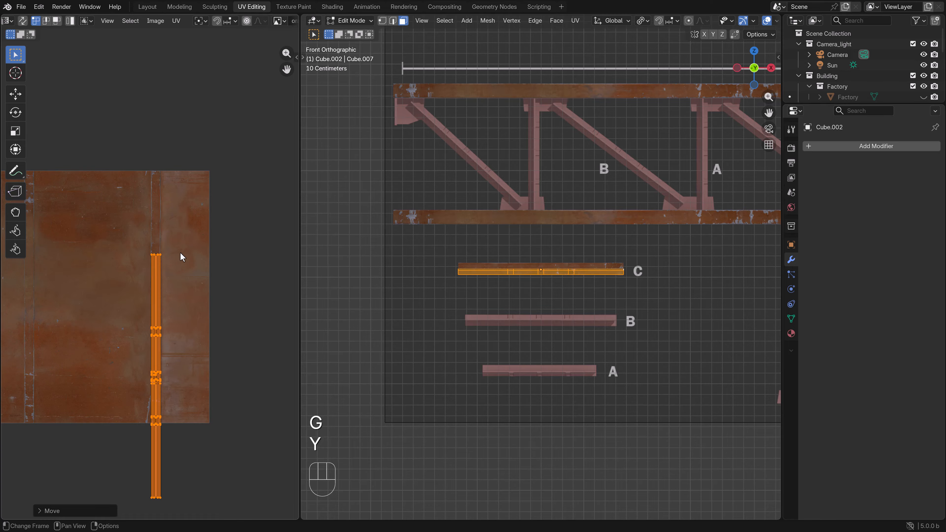
pyautogui.press('Tab')
# Inspect the paired angle beams at reference C from several angles and compare them with the reference sheet.
pyautogui.scroll(5, 541, 296)
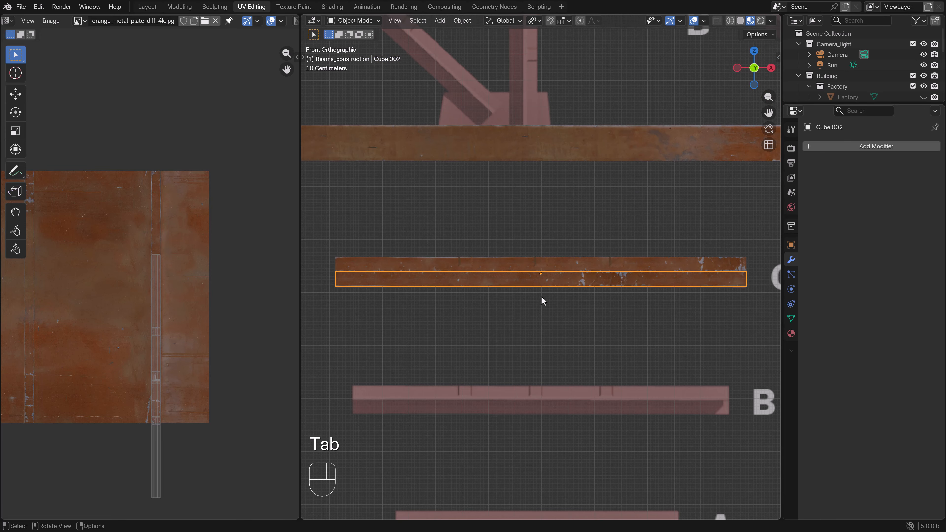
pyautogui.hscroll(-5, 577, 284)
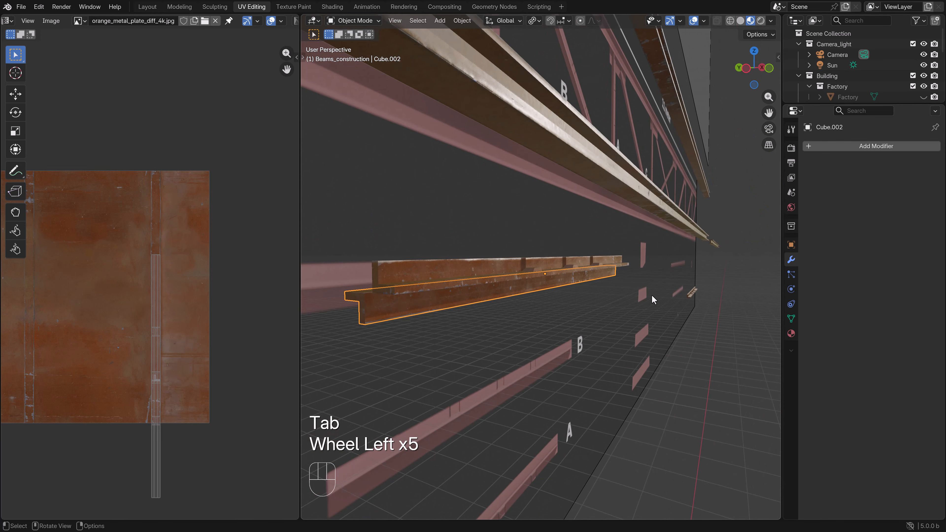
pyautogui.hscroll(-3, 540, 300)
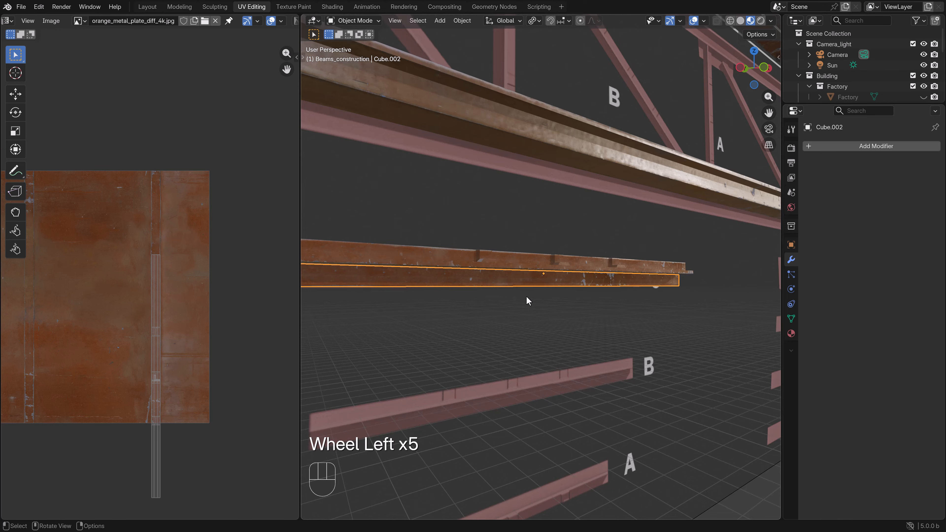
pyautogui.press('KP_1')
pyautogui.scroll(-7, 599, 304)
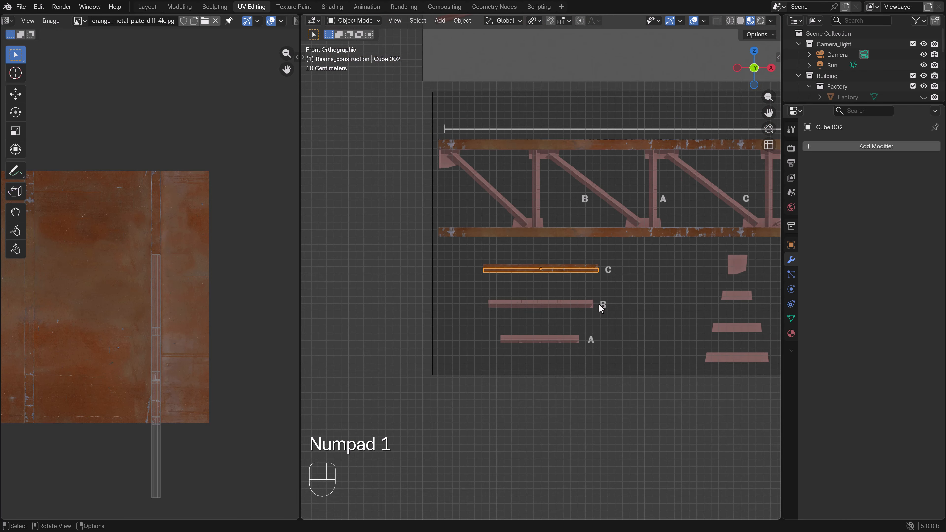
pyautogui.scroll(-1, 618, 301)
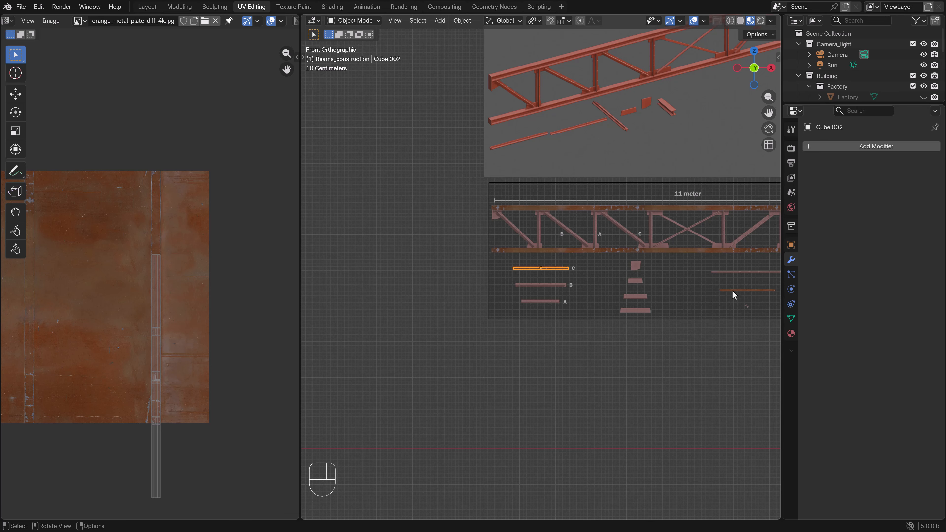
pyautogui.scroll(7, 516, 280)
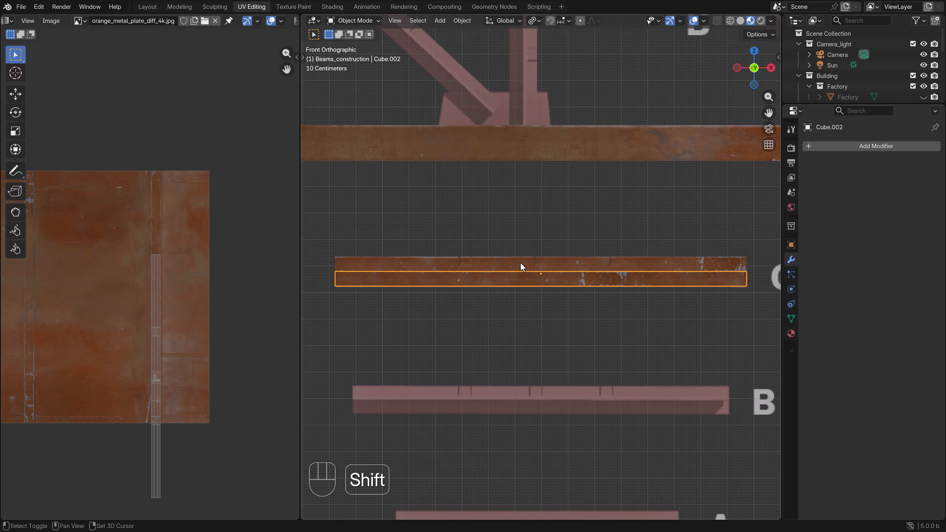
# Join the two angle beams at reference C into one object and check its transform values and dimensions.
pyautogui.keyDown('shift'); pyautogui.click(520, 262); pyautogui.keyUp('shift')
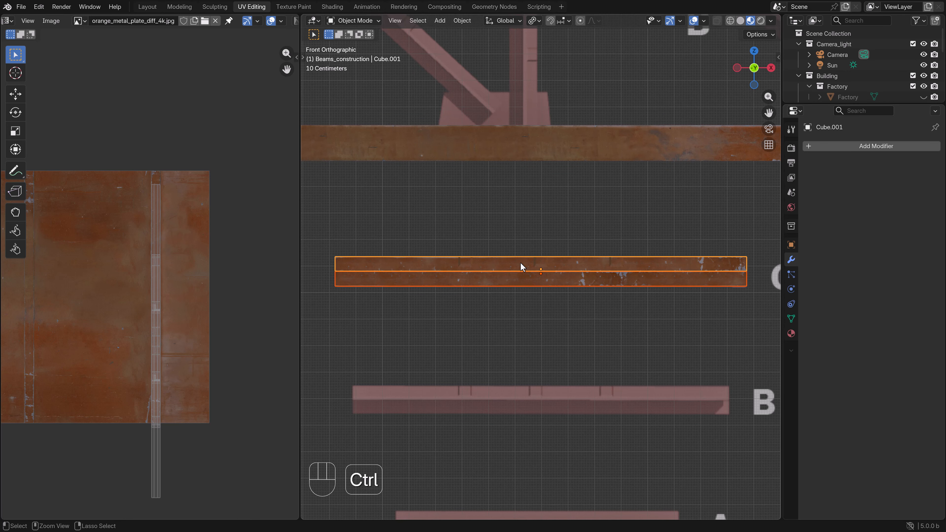
pyautogui.hotkey('ctrl', 'j')
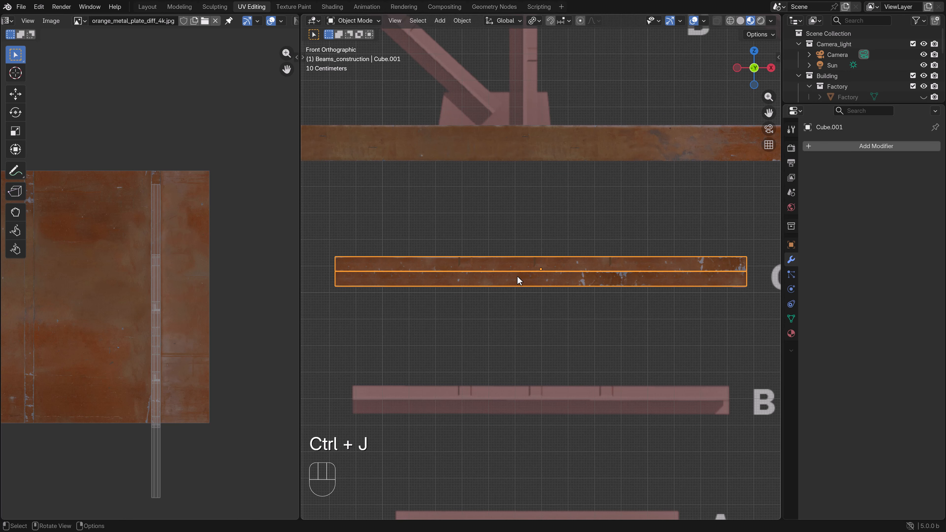
pyautogui.scroll(-2, 559, 271)
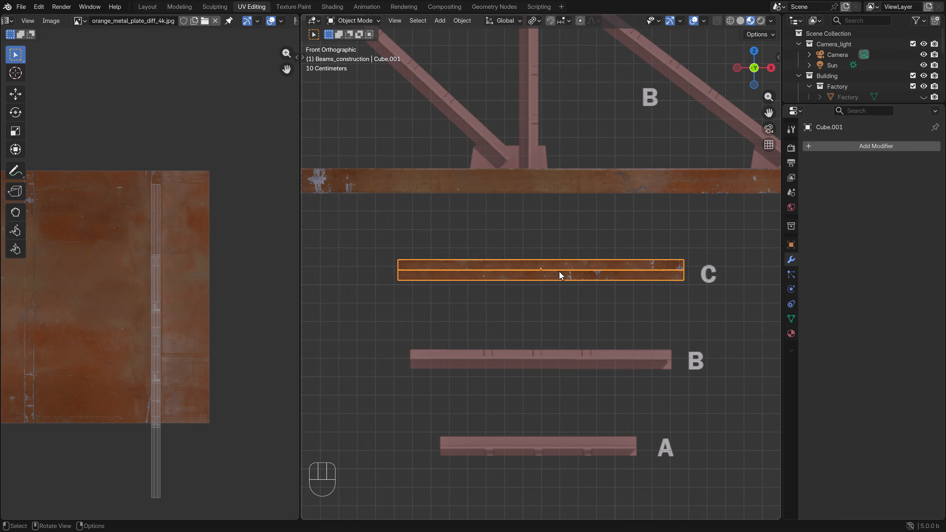
pyautogui.press('n')
pyautogui.click(776, 54)
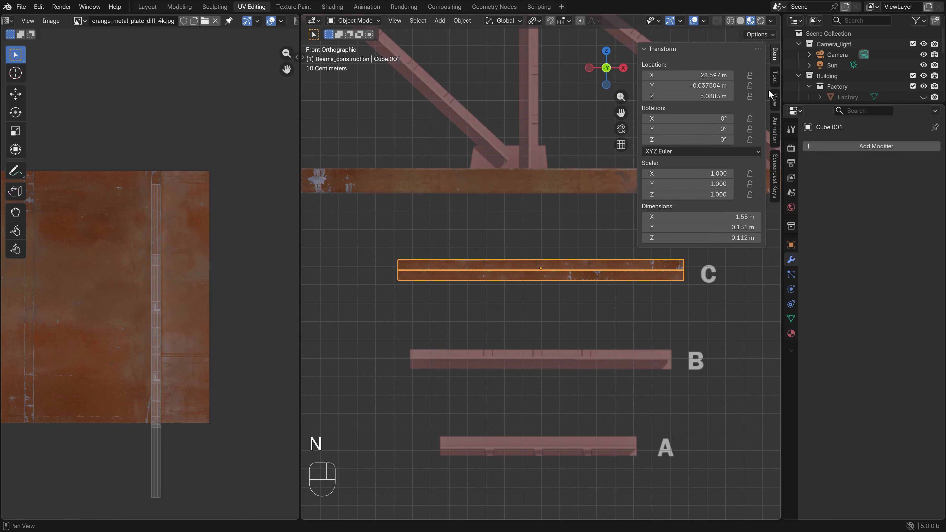
pyautogui.press('n')
# Duplicate the joined beam C and move the copy down along Z onto reference beam B.
pyautogui.scroll(-2, 551, 261)
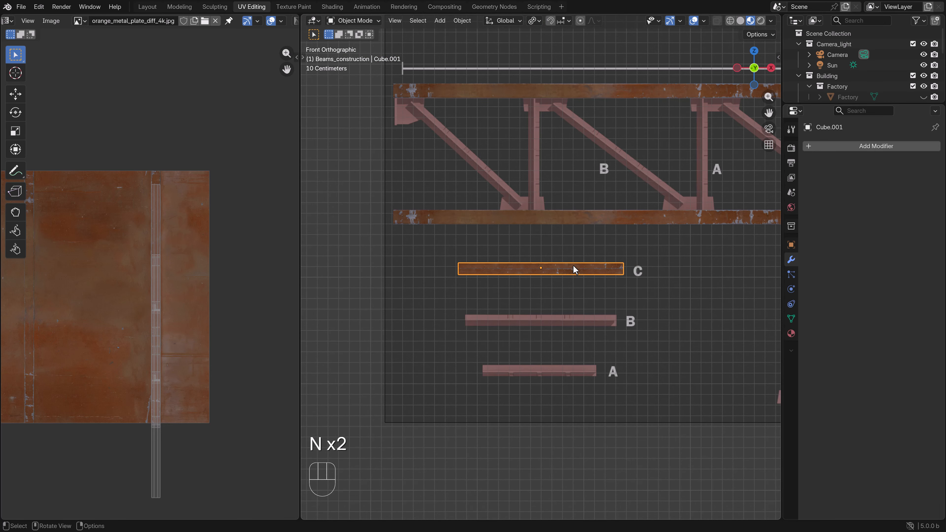
pyautogui.hotkey('shift', 'd')
pyautogui.rightClick(574, 269)
pyautogui.press('g')
pyautogui.press('z')
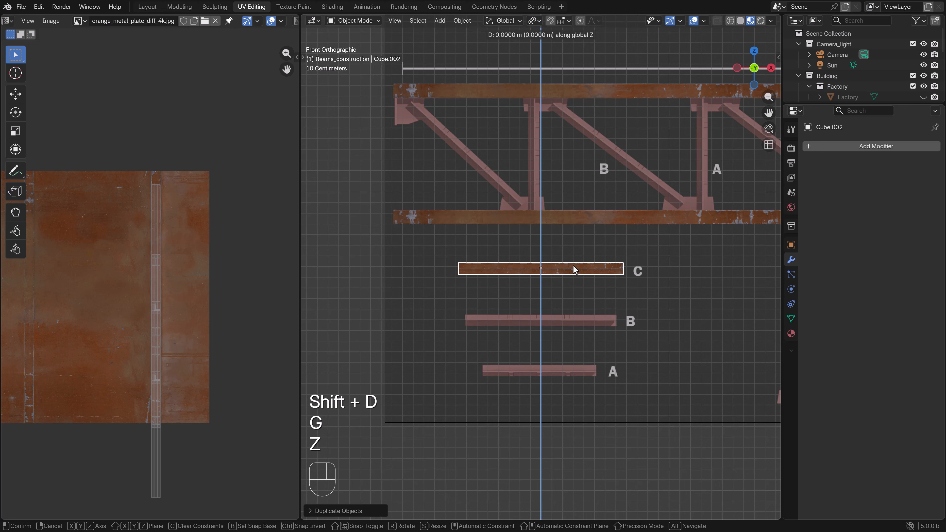
pyautogui.click(566, 345)
# In wireframe Edit Mode, move the copy's left end vertices along X to the left end of reference beam B.
pyautogui.scroll(1, 565, 338)
pyautogui.keyDown('shift'); pyautogui.hscroll(-2, 553, 277); pyautogui.keyUp('shift')
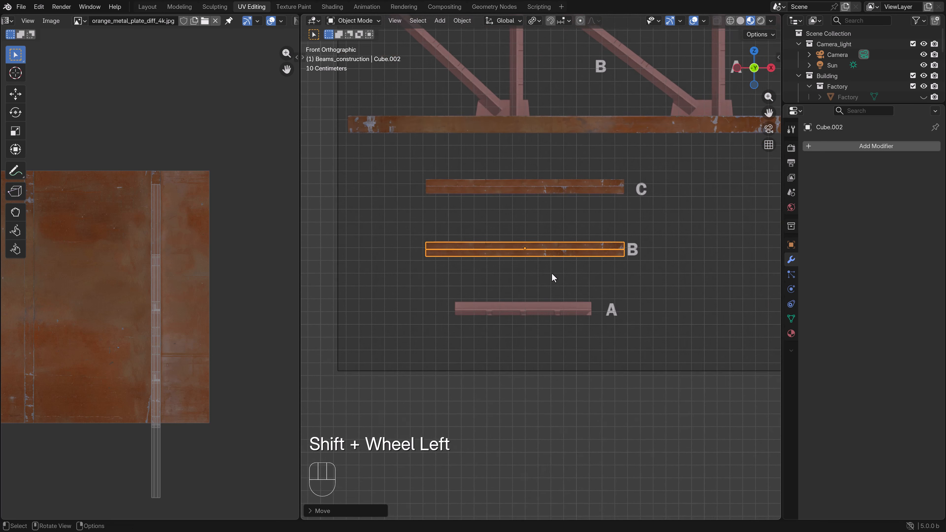
pyautogui.press('Tab')
pyautogui.press('z')
pyautogui.press('1')
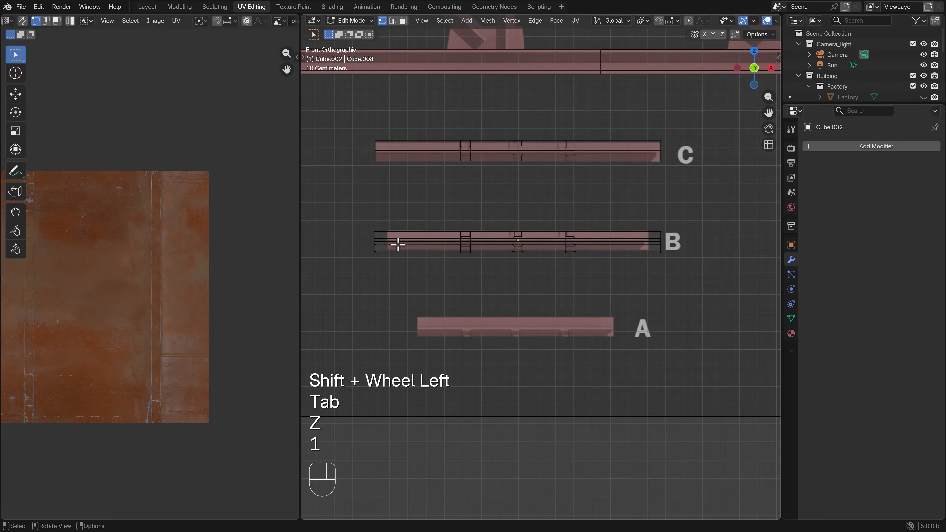
pyautogui.press('b')
pyautogui.moveTo(397, 268); pyautogui.dragTo(348, 215)
pyautogui.press('g')
pyautogui.press('x')
pyautogui.click(359, 219)
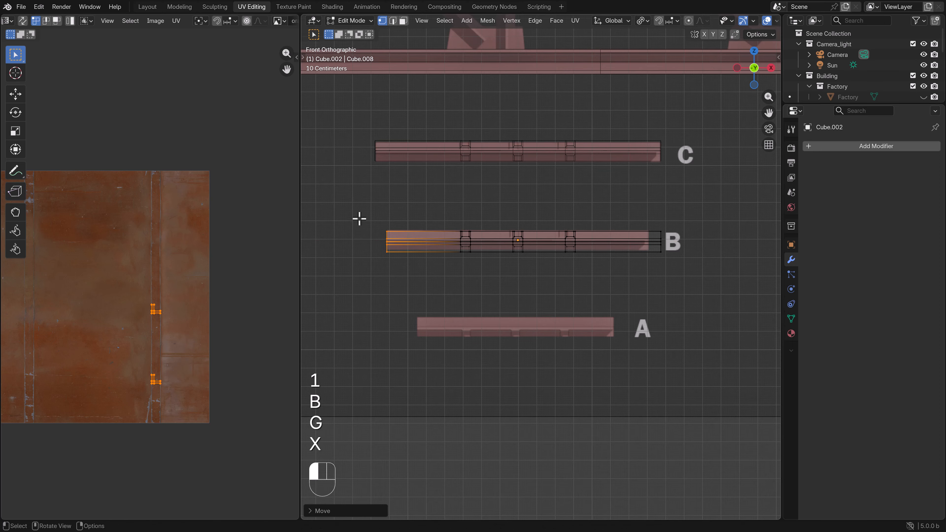
# Move the copy's right end vertices along X to match the right end of reference beam B.
pyautogui.press('b')
pyautogui.moveTo(681, 267); pyautogui.dragTo(641, 213)
pyautogui.press('g')
pyautogui.press('x')
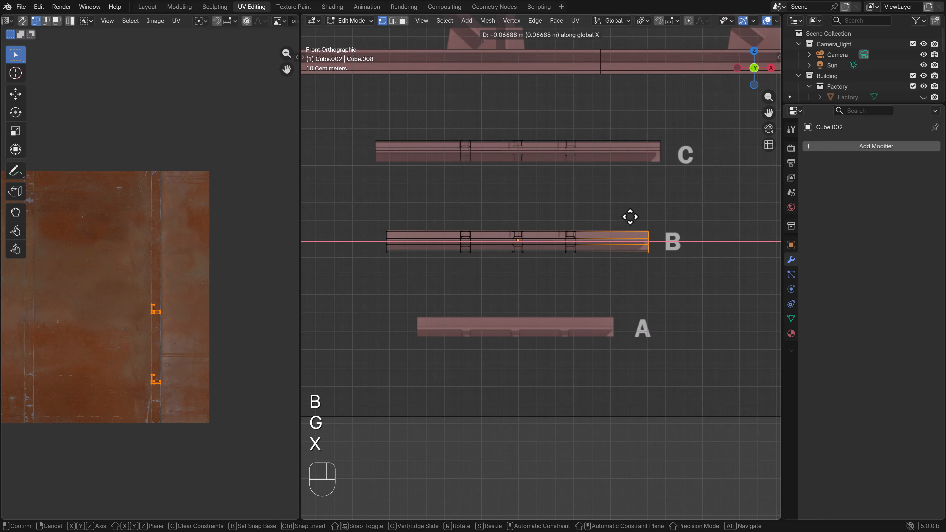
pyautogui.click(629, 222)
# Scale the topmost and bottommost UV points of beam B along Y to about 0.86, then leave Edit Mode.
pyautogui.press('b')
pyautogui.moveTo(680, 266); pyautogui.dragTo(366, 212)
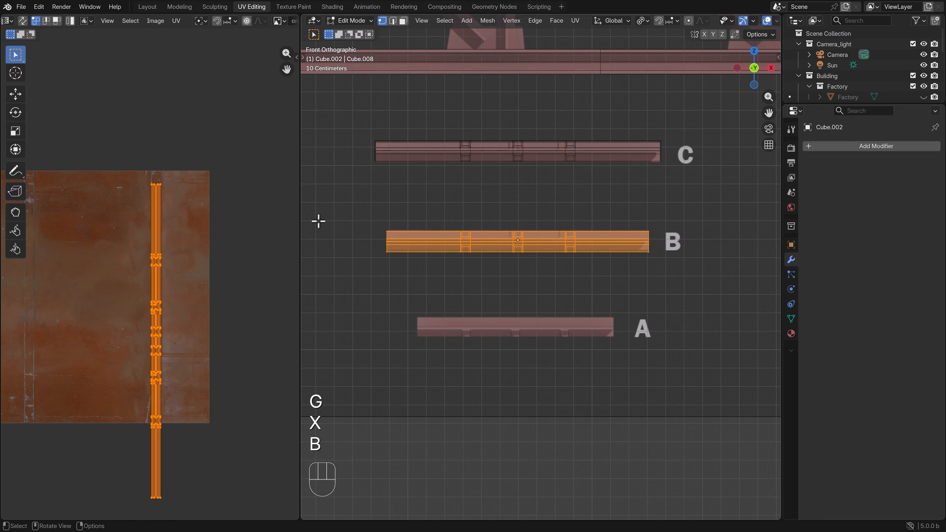
pyautogui.click(181, 207)
pyautogui.press('b')
pyautogui.moveTo(191, 210); pyautogui.dragTo(130, 170)
pyautogui.press('b')
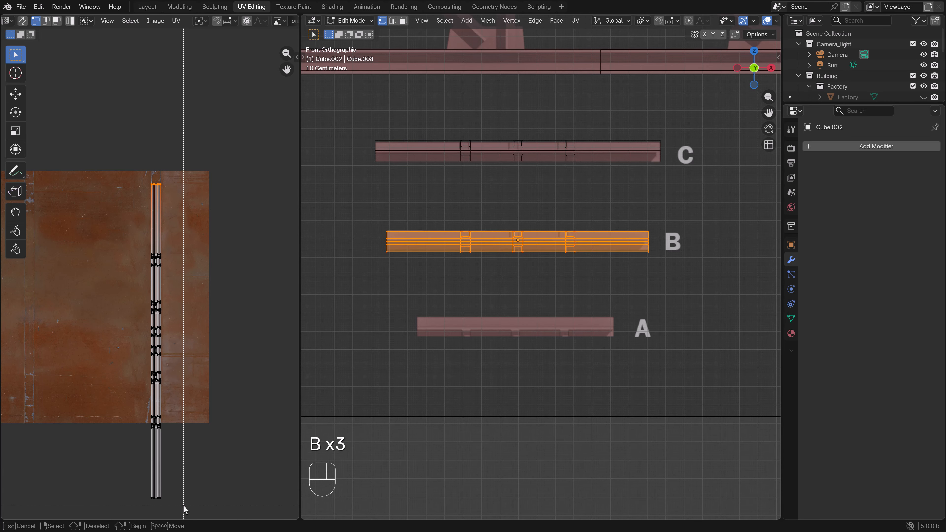
pyautogui.moveTo(183, 504); pyautogui.dragTo(142, 466)
pyautogui.press('s')
pyautogui.press('y')
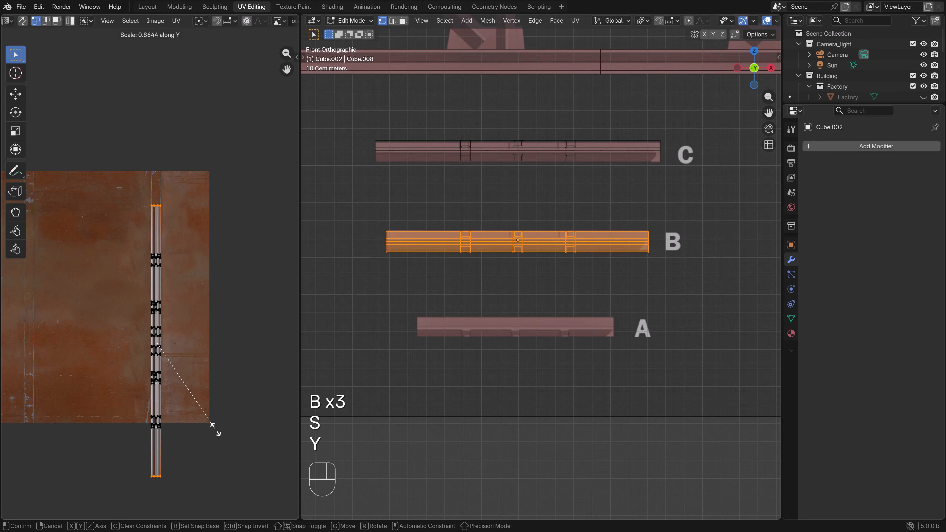
pyautogui.click(215, 428)
pyautogui.press('Tab')
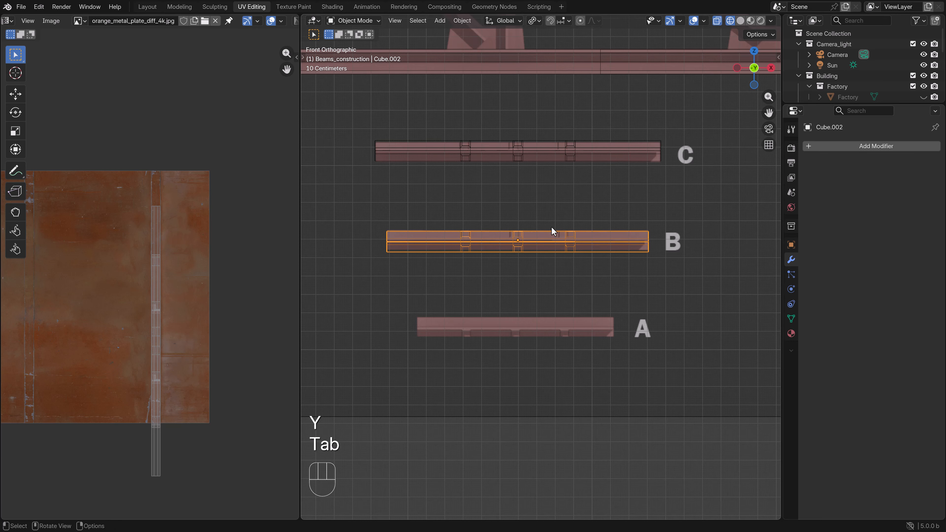
# Select all of beam B's UVs and move them down along Y, then return to Object Mode in textured shading.
pyautogui.press('Tab')
pyautogui.press('b')
pyautogui.moveTo(182, 500); pyautogui.dragTo(105, 201)
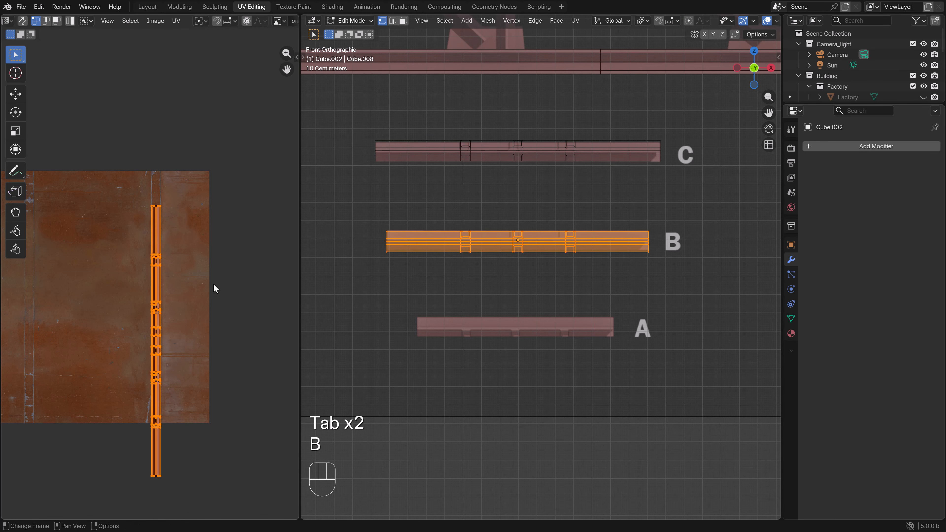
pyautogui.press('g')
pyautogui.press('y')
pyautogui.click(214, 327)
pyautogui.press('Tab')
pyautogui.press('z')
pyautogui.click(473, 270)
pyautogui.moveTo(466, 278); pyautogui.dragTo(507, 269, button='middle')
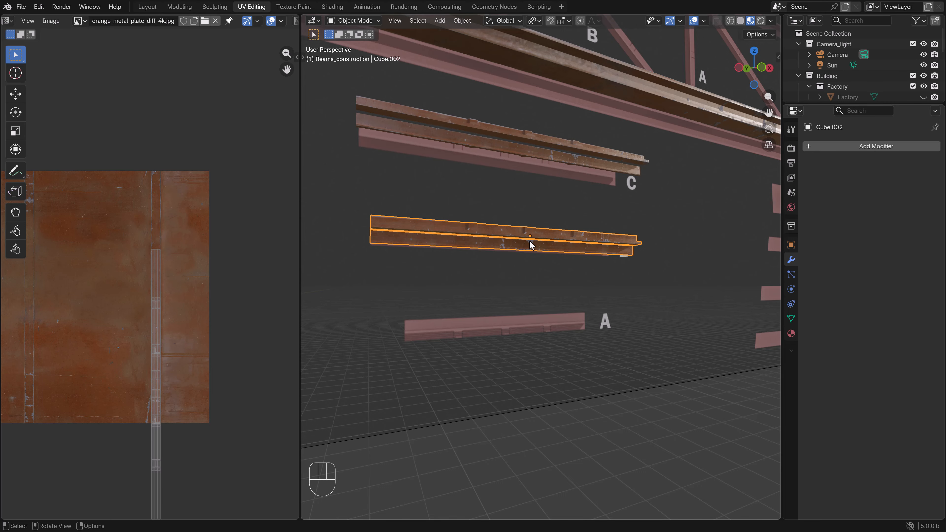
pyautogui.moveTo(518, 241); pyautogui.dragTo(546, 190, button='middle')
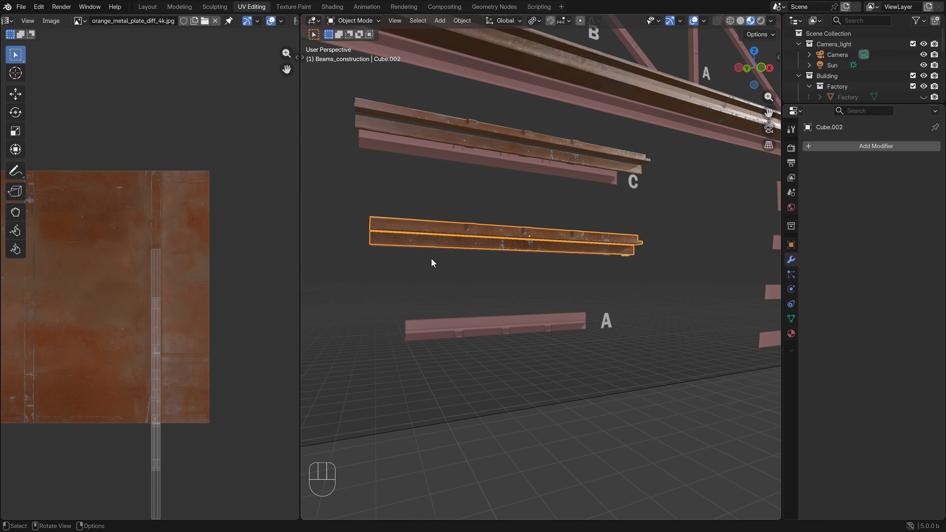
# In Edit Mode, move beam B's entire UV strip across the texture onto the other weathered vertical seam.
pyautogui.press('KP_1')
pyautogui.press('Tab')
pyautogui.scroll(1, 182, 277)
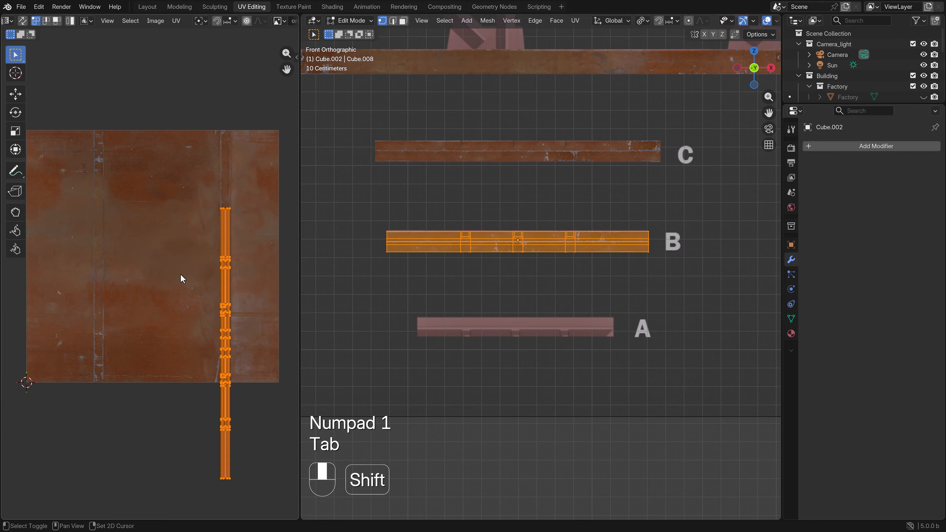
pyautogui.press('g')
pyautogui.press('shift')
pyautogui.click(80, 300)
# Align and slightly enlarge beam B's UV strip to fill the width between the seam lines, then leave Edit Mode.
pyautogui.scroll(4, 112, 305)
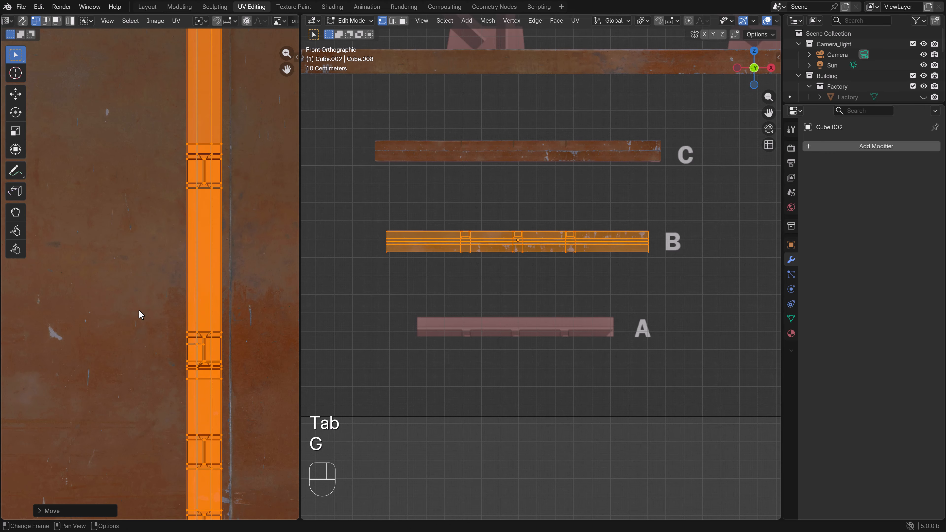
pyautogui.press('g')
pyautogui.press('shift')
pyautogui.press('s')
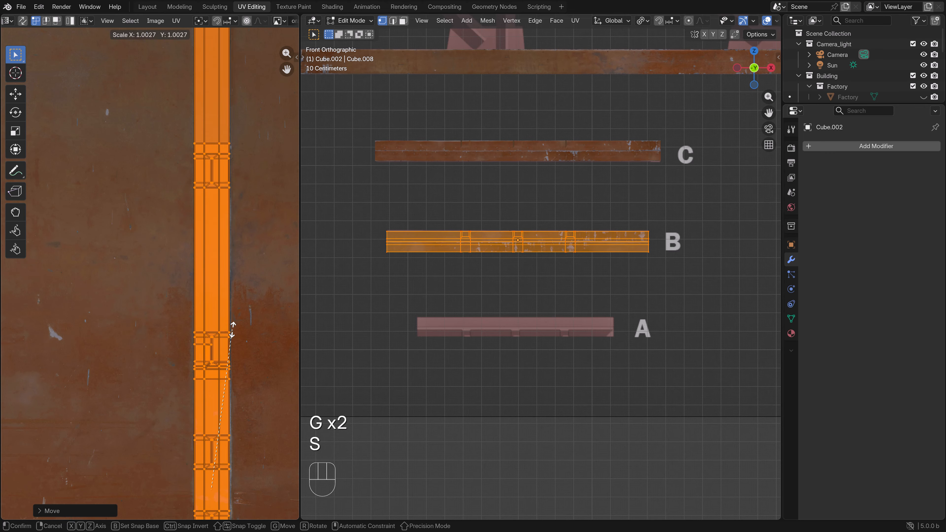
pyautogui.press('g')
pyautogui.click(253, 318)
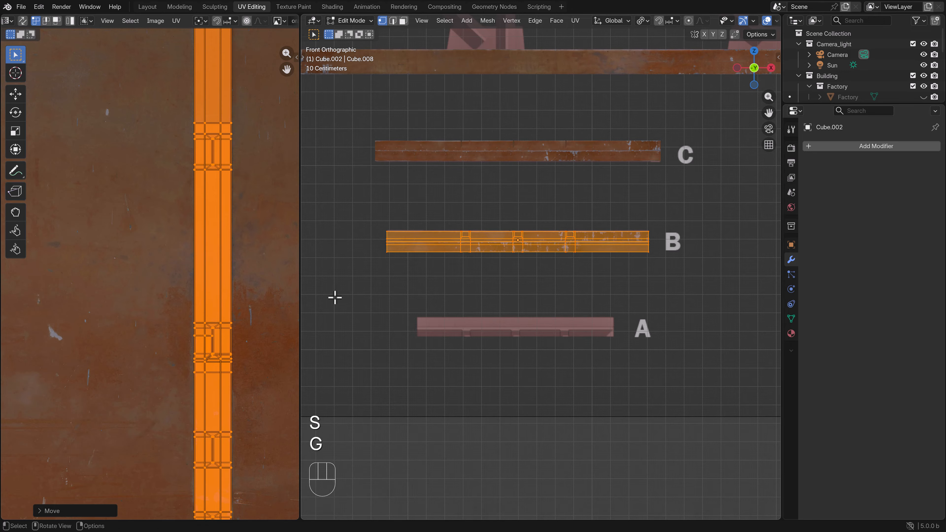
pyautogui.scroll(-4, 387, 280)
pyautogui.press('Tab')
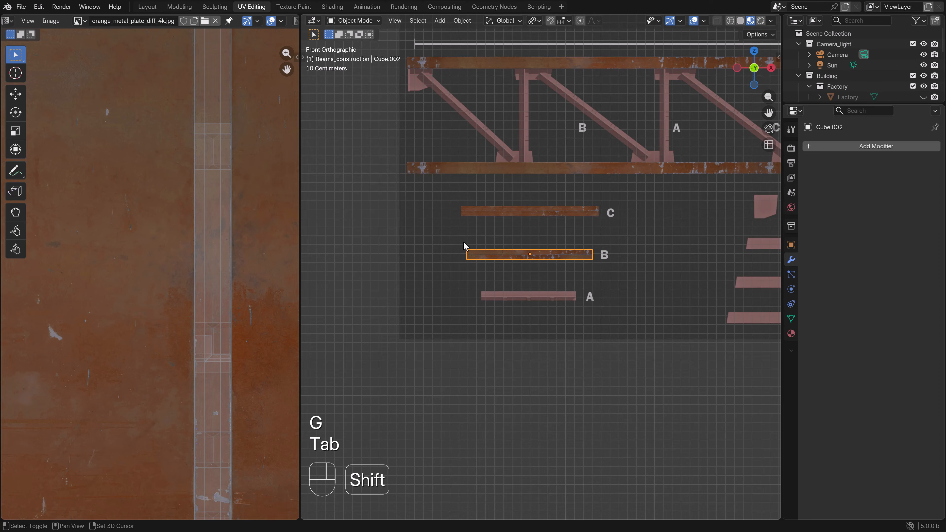
# Duplicate beam B and move the copy down along Z onto reference beam A.
pyautogui.scroll(4, 466, 248)
pyautogui.hotkey('shift', 'd')
pyautogui.press('z')
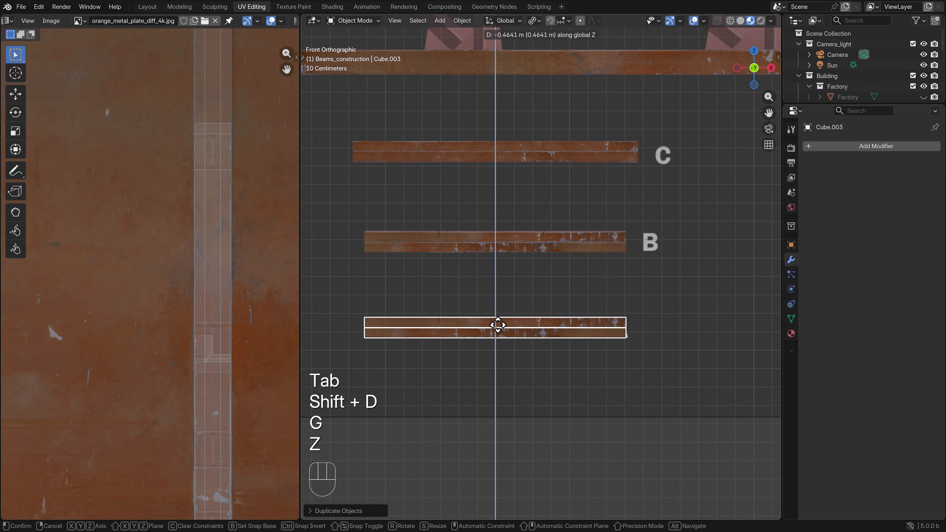
pyautogui.click(499, 334)
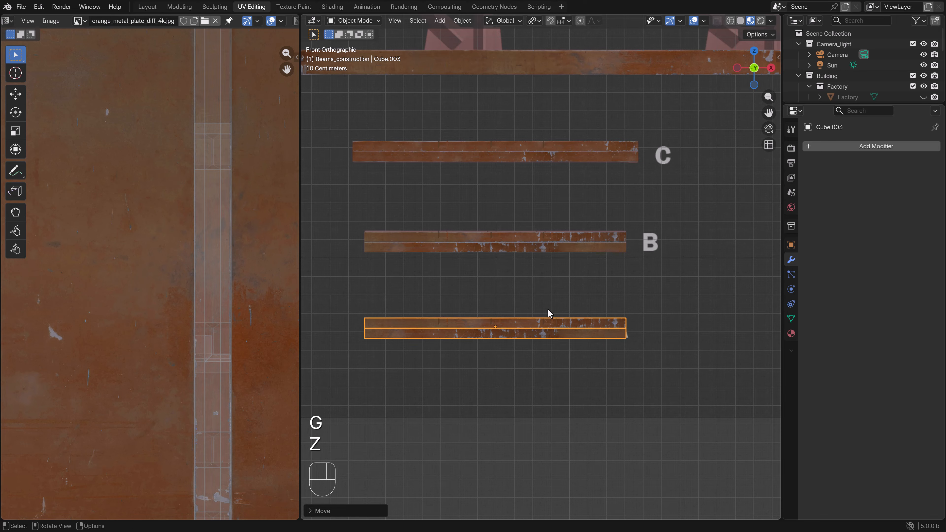
# In wireframe Edit Mode, move the copy's left end vertices along X to the left end of reference beam A.
pyautogui.press('Tab')
pyautogui.press('z')
pyautogui.click(389, 351)
pyautogui.press('b')
pyautogui.moveTo(389, 352); pyautogui.dragTo(354, 315)
pyautogui.press('g')
pyautogui.press('x')
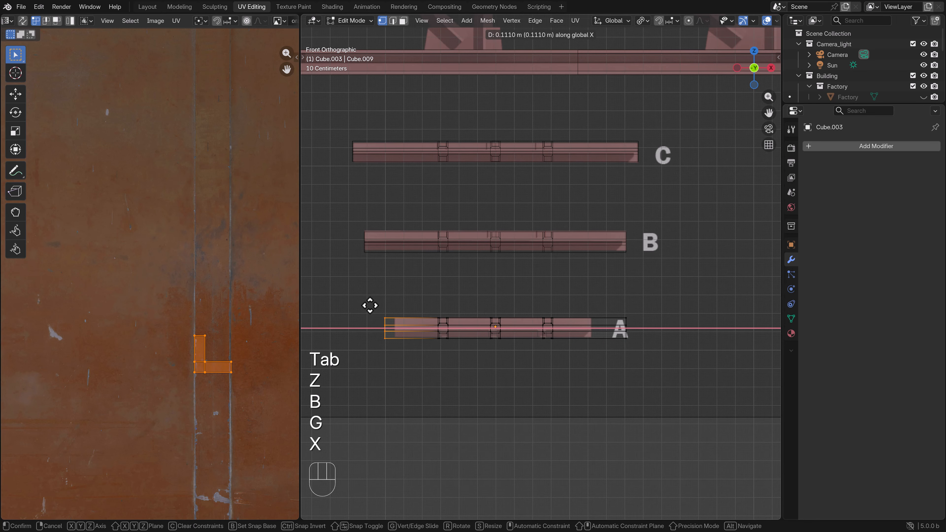
pyautogui.click(381, 306)
# Move the copy's right end vertices along X to the right end of reference beam A, then leave Edit Mode.
pyautogui.click(637, 334)
pyautogui.press('b')
pyautogui.moveTo(638, 345); pyautogui.dragTo(618, 313)
pyautogui.press('g')
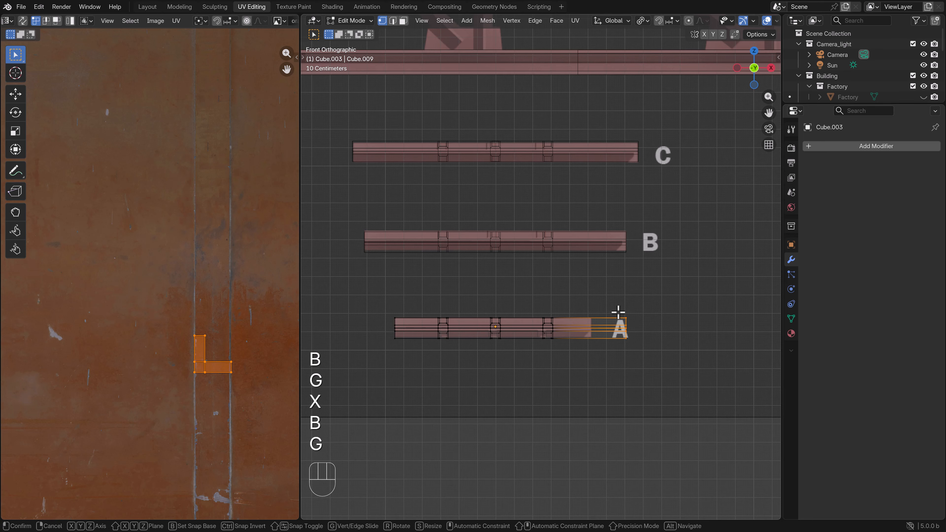
pyautogui.press('x')
pyautogui.click(576, 318)
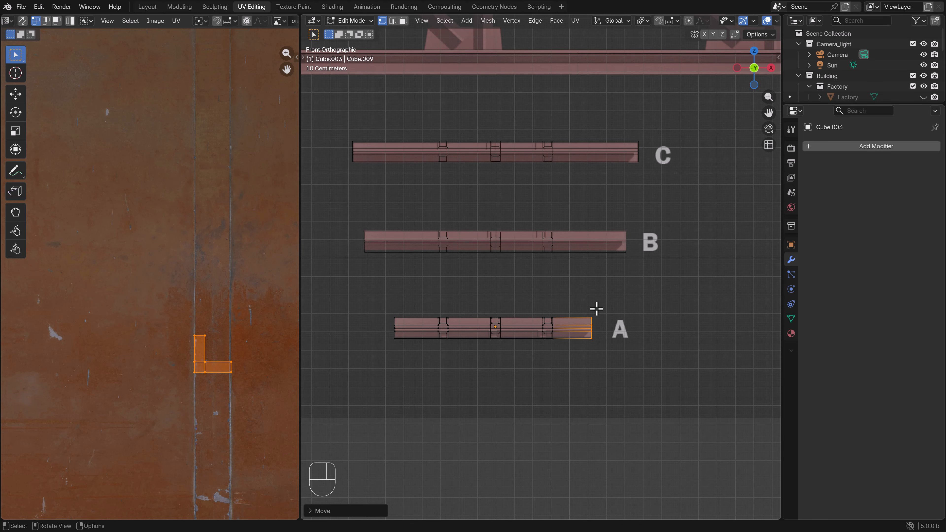
pyautogui.press('Tab')
pyautogui.scroll(-1, 596, 320)
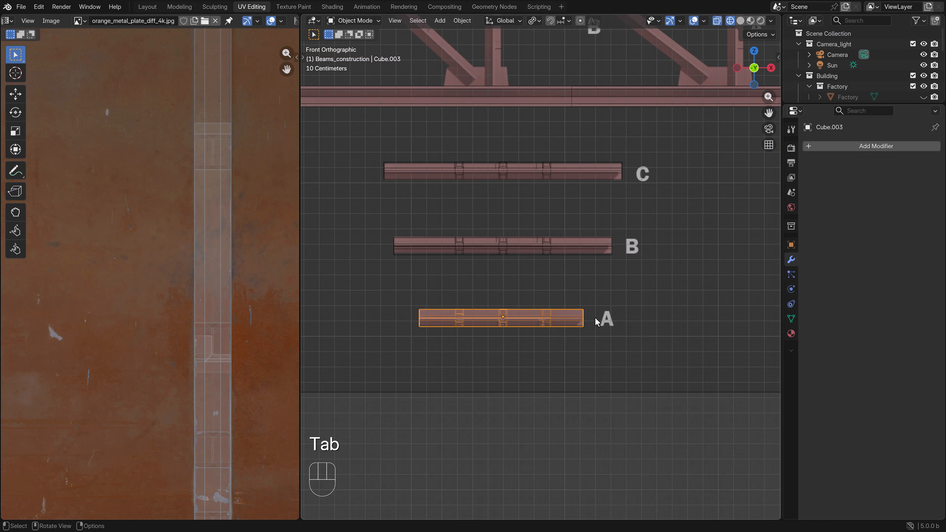
# Select the topmost and bottommost UV points of beam A and scale them closer together along Y.
pyautogui.press('Tab')
pyautogui.press('b')
pyautogui.moveTo(602, 351); pyautogui.dragTo(332, 297)
pyautogui.press('b')
pyautogui.scroll(-3, 195, 231)
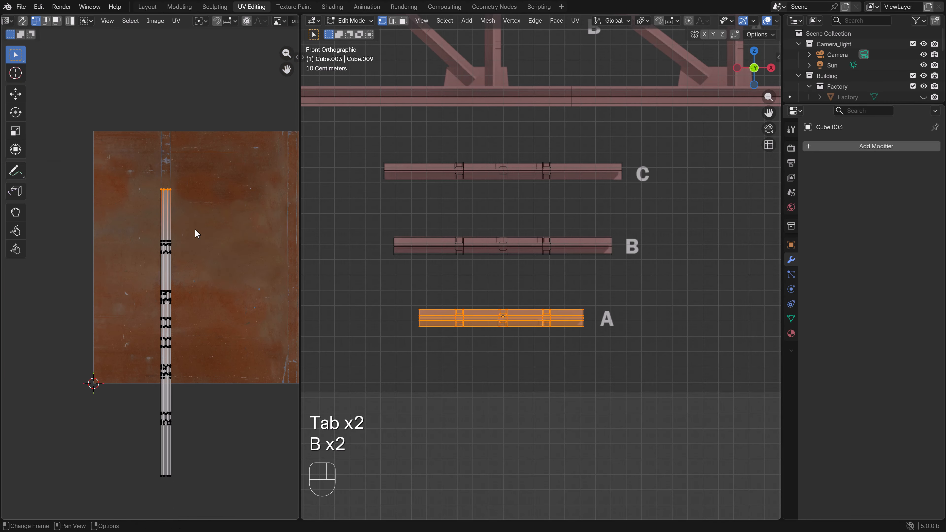
pyautogui.press('b')
pyautogui.moveTo(206, 451); pyautogui.dragTo(155, 495)
pyautogui.press('s')
pyautogui.press('y')
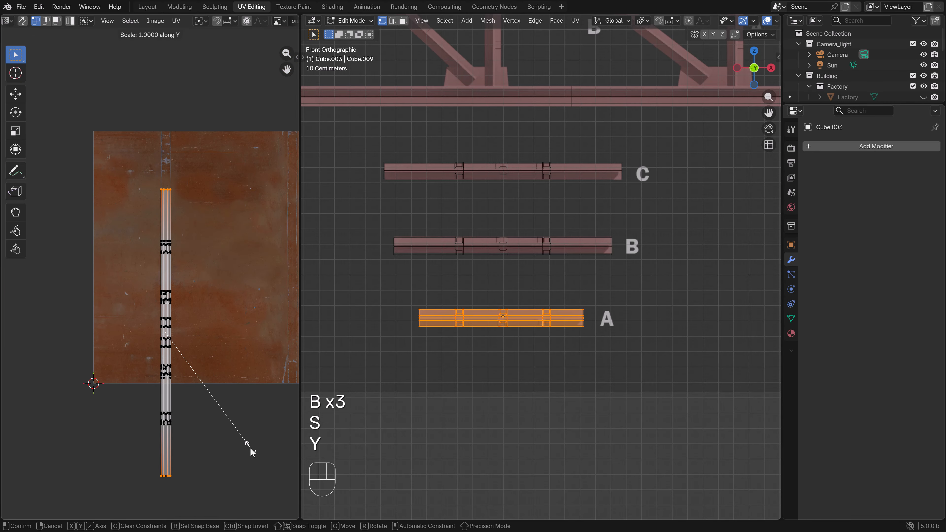
pyautogui.click(226, 433)
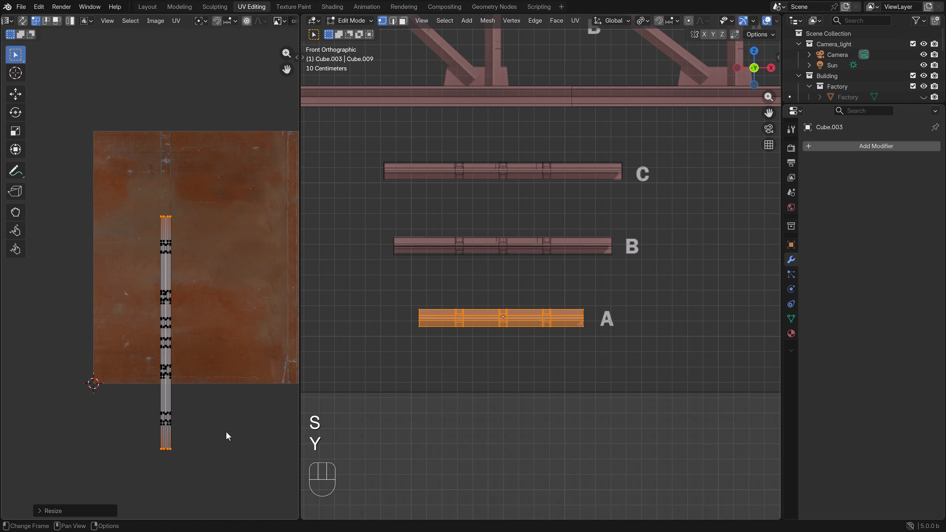
# Show beam A in textured shading, unwrap the whole mesh with Cube Projection in Edit Mode, and select its UVs.
pyautogui.press('Tab')
pyautogui.press('z')
pyautogui.moveTo(484, 322)
pyautogui.mouseDown(button='middle')
pyautogui.moveTo(498, 364)
pyautogui.moveTo(533, 341)
pyautogui.moveTo(502, 351)
pyautogui.mouseUp(button='middle')
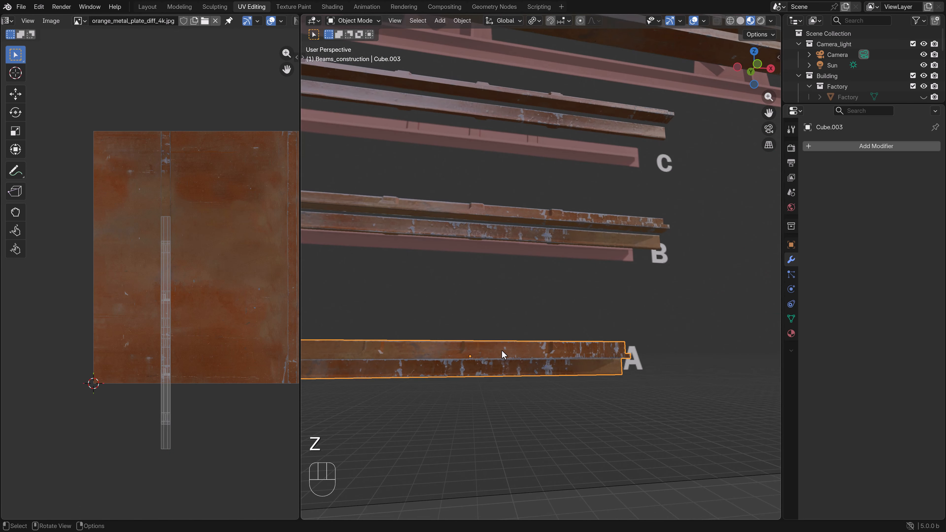
pyautogui.press('KP_1')
pyautogui.press('Tab')
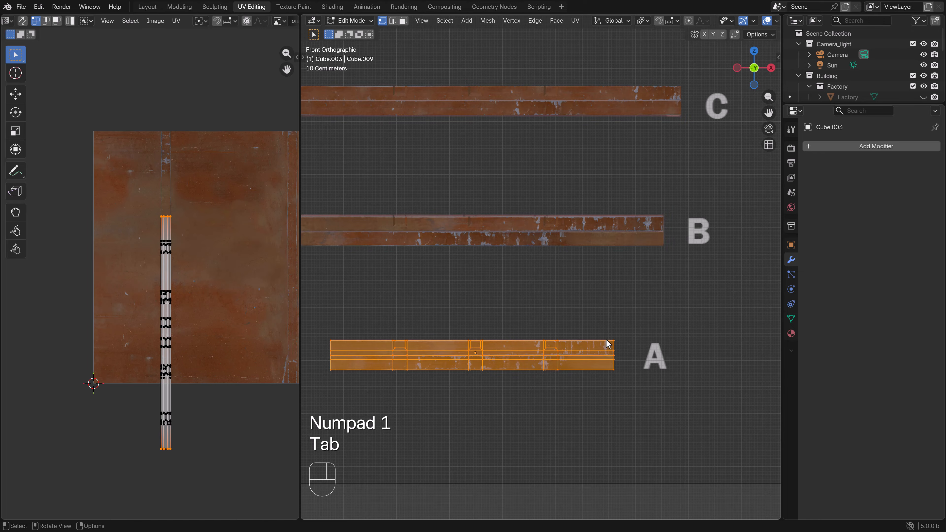
pyautogui.press('u')
pyautogui.click(606, 339)
pyautogui.scroll(-2, 235, 322)
pyautogui.press('b')
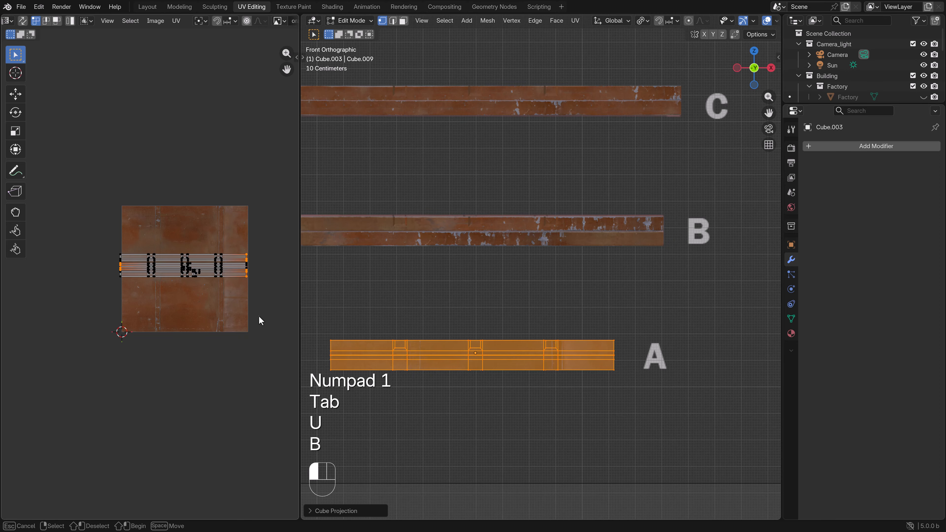
pyautogui.moveTo(259, 317); pyautogui.dragTo(243, 295)
pyautogui.scroll(2, 259, 296)
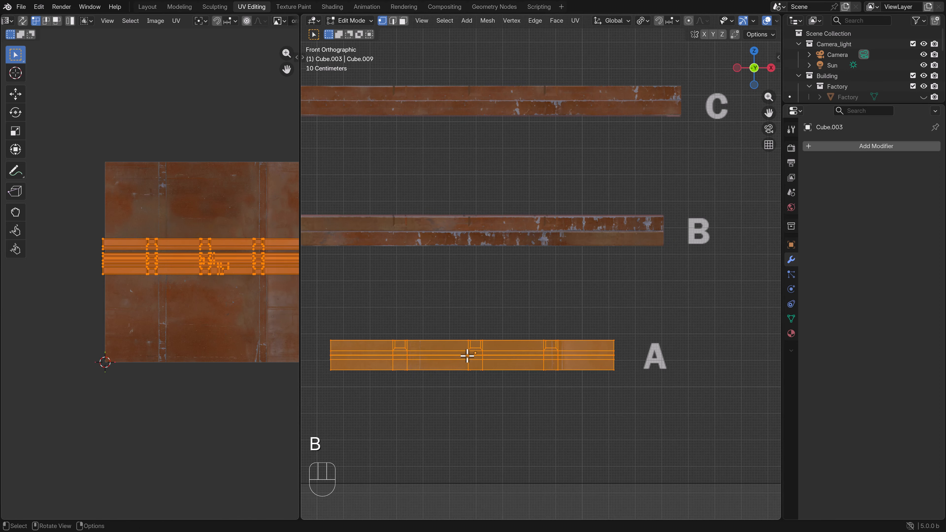
# Select the linked geometry of beam A's upper angle and unwrap it separately with Cube Projection.
pyautogui.click(476, 337)
pyautogui.hotkey('ctrl', 'l')
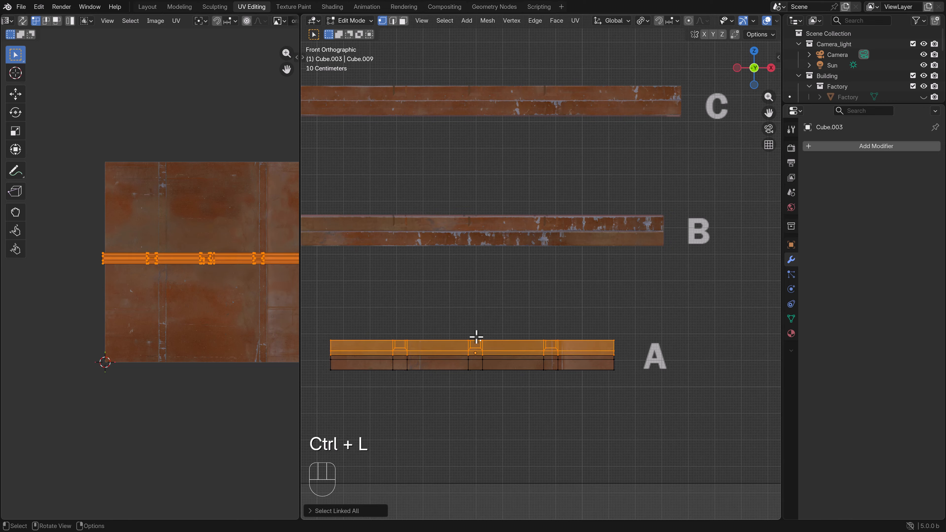
pyautogui.press('u')
pyautogui.click(477, 334)
pyautogui.scroll(-3, 211, 300)
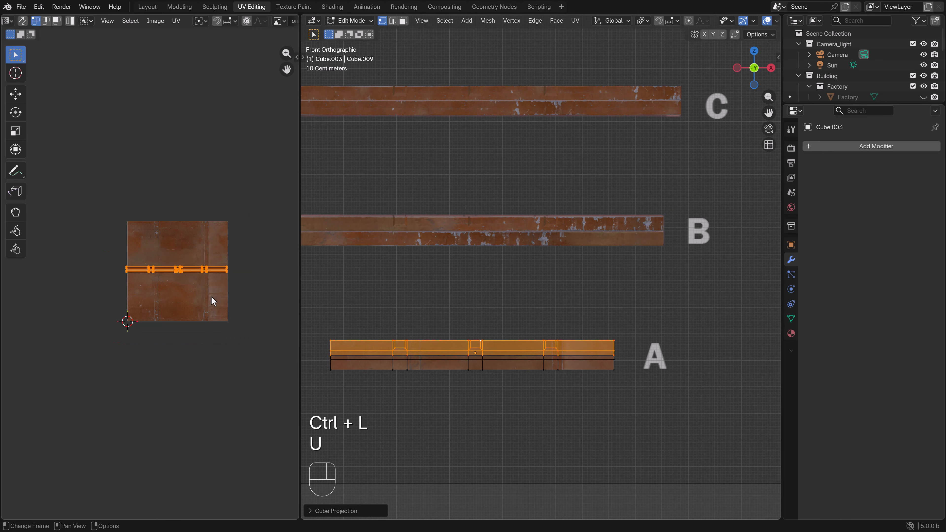
# Rotate the upper angle's UVs to vertical, then move and scale them to fit the weathered seam strip.
pyautogui.press('r')
pyautogui.keyDown('ctrl'); pyautogui.click(131, 323); pyautogui.keyUp('ctrl')
pyautogui.scroll(3, 228, 322)
pyautogui.press('g')
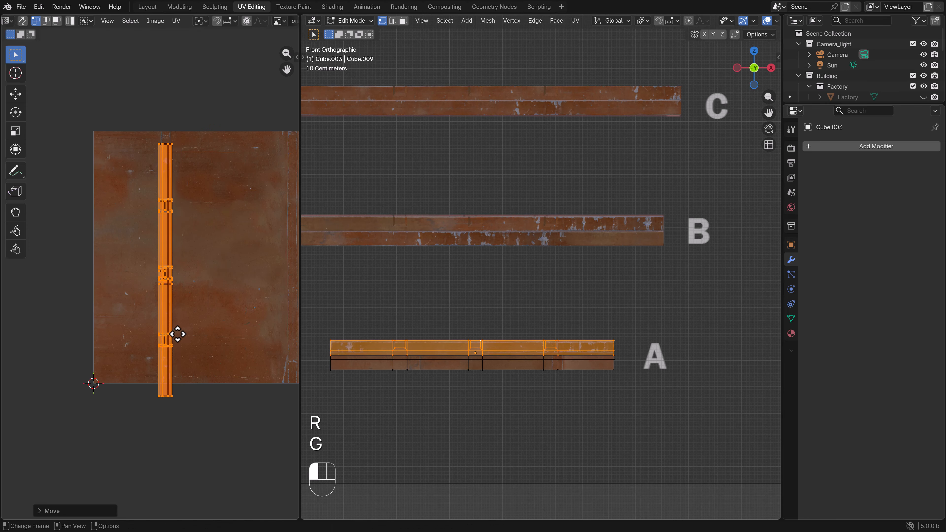
pyautogui.click(178, 334)
pyautogui.scroll(2, 177, 334)
pyautogui.press('s')
pyautogui.press('g')
pyautogui.press('s')
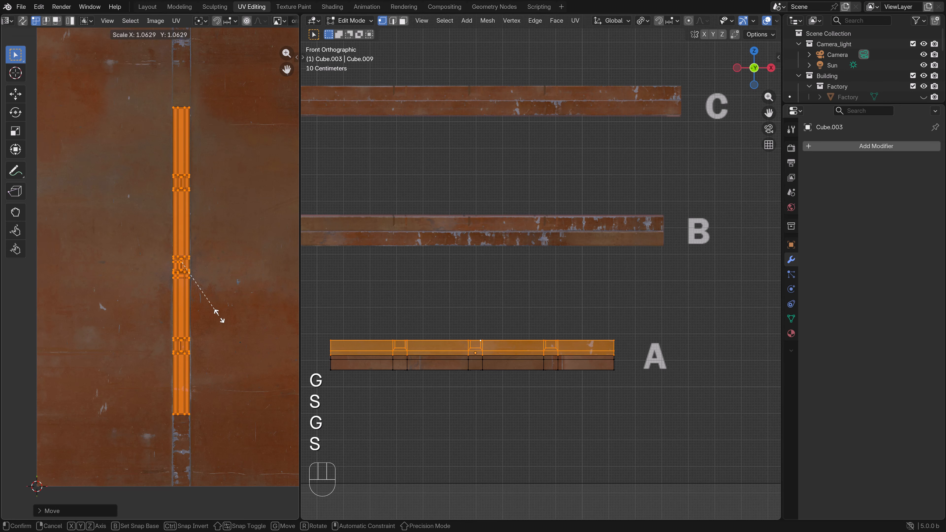
pyautogui.click(228, 311)
# Select the linked geometry of beam A's lower angle and unwrap it with Cube Projection.
pyautogui.click(436, 367)
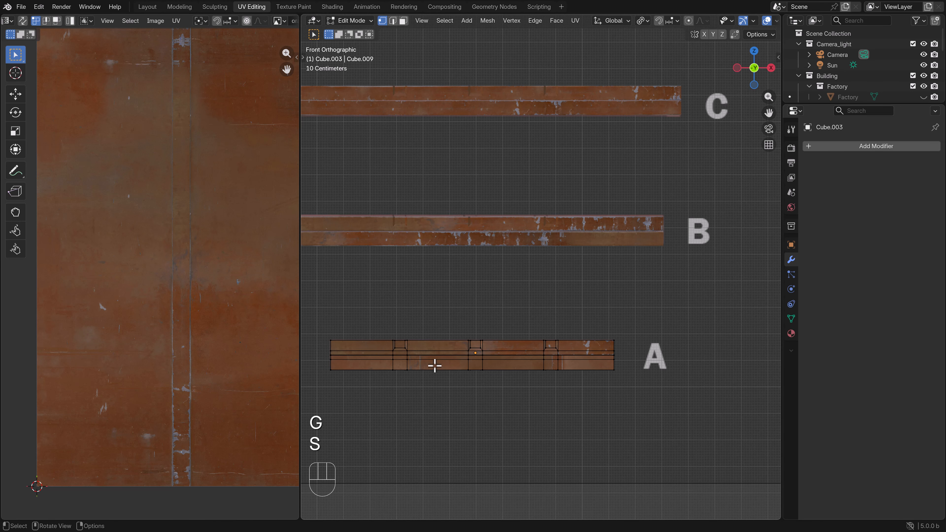
pyautogui.hotkey('ctrl', 'l')
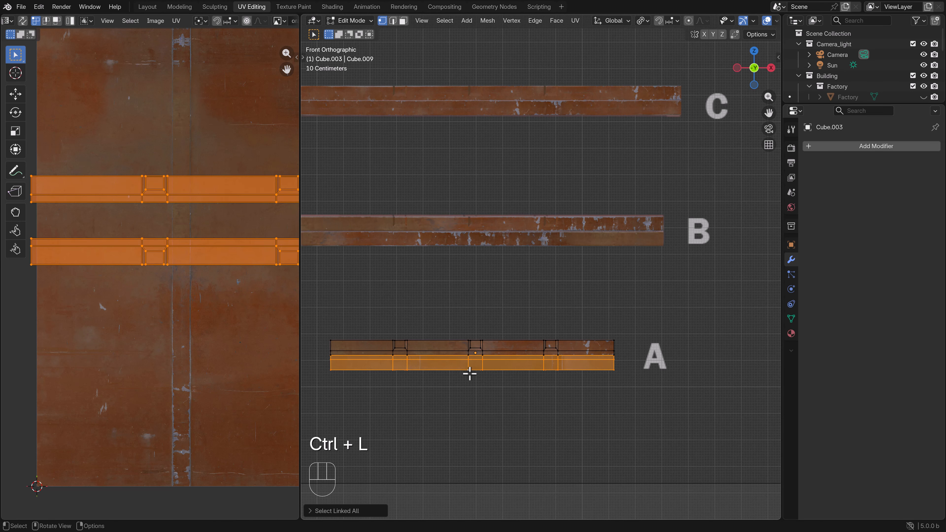
pyautogui.press('u')
pyautogui.click(467, 372)
pyautogui.scroll(-4, 224, 317)
pyautogui.press('Tab')
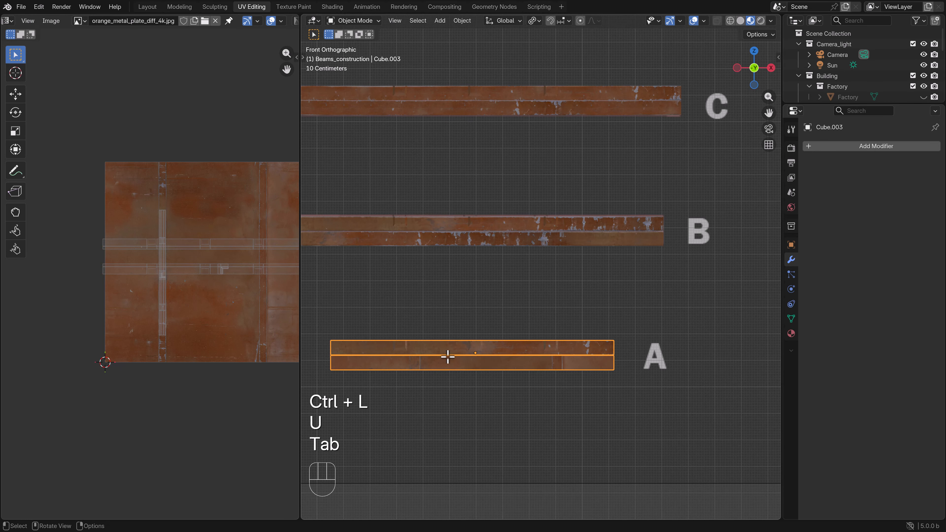
# Rotate the lower angle's two UV strips to vertical, then move and scale them so one fits the weathered seam.
pyautogui.press('Tab')
pyautogui.scroll(-2, 228, 302)
pyautogui.press('r')
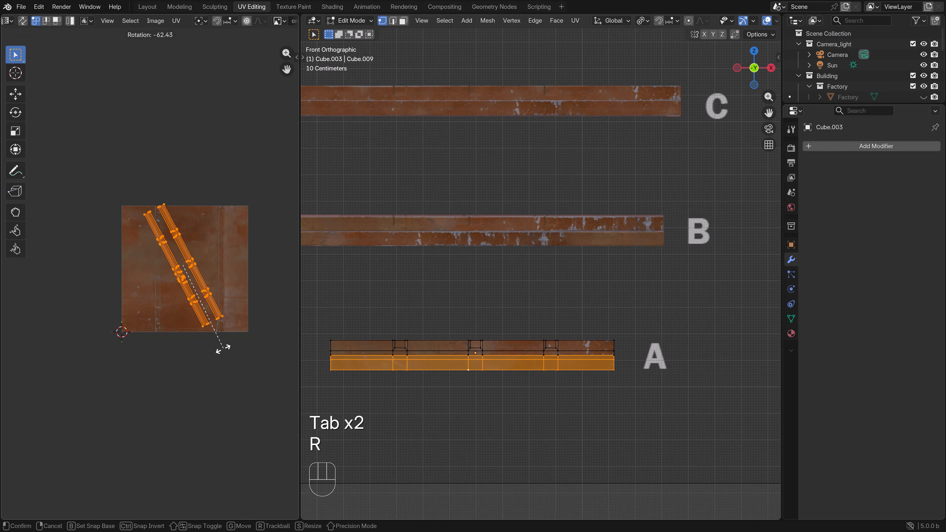
pyautogui.keyDown('ctrl'); pyautogui.click(183, 364); pyautogui.keyUp('ctrl')
pyautogui.scroll(4, 224, 345)
pyautogui.press('g')
pyautogui.click(214, 339)
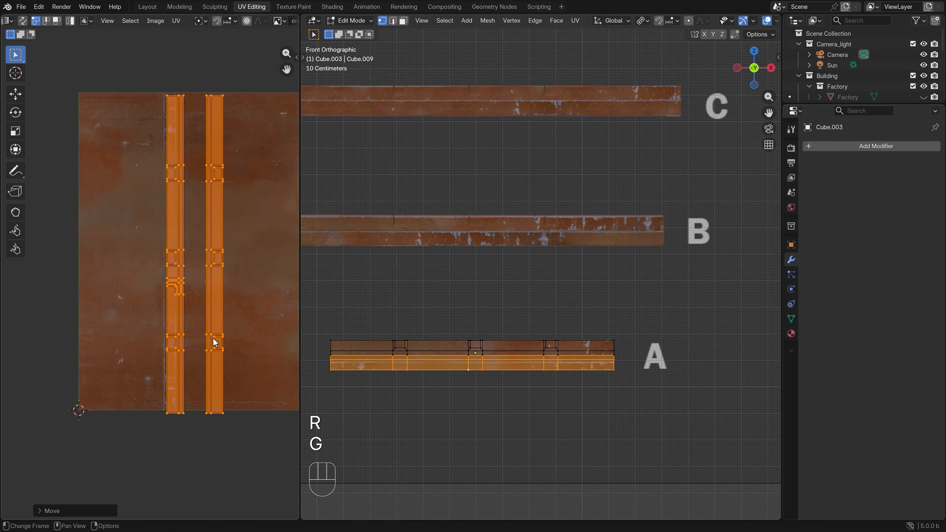
pyautogui.press('s')
pyautogui.click(218, 332)
pyautogui.scroll(2, 231, 332)
pyautogui.press('g')
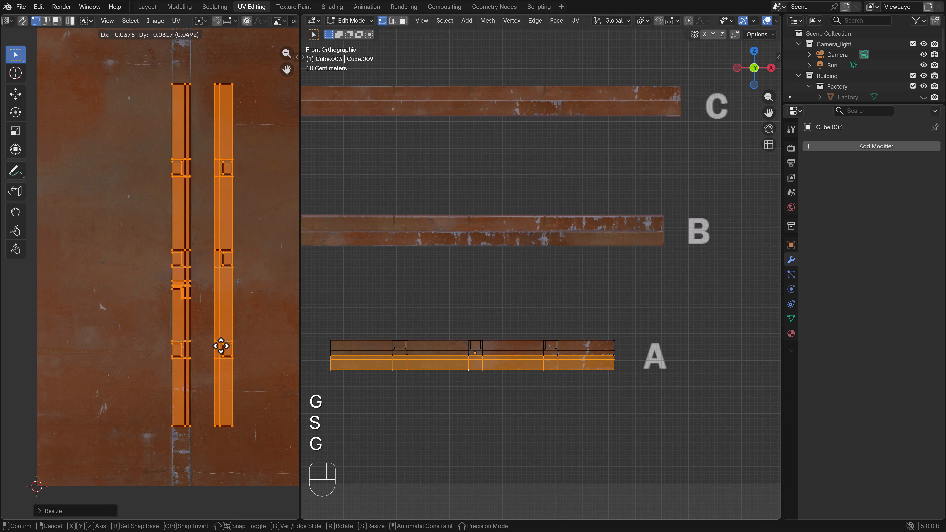
pyautogui.click(220, 345)
# Box-select the lower angle's second UV strip and move it onto the weathered seam, offset lengthwise from the first strip.
pyautogui.click(239, 381)
pyautogui.scroll(-2, 240, 417)
pyautogui.press('b')
pyautogui.moveTo(241, 437); pyautogui.dragTo(180, 146)
pyautogui.press('g')
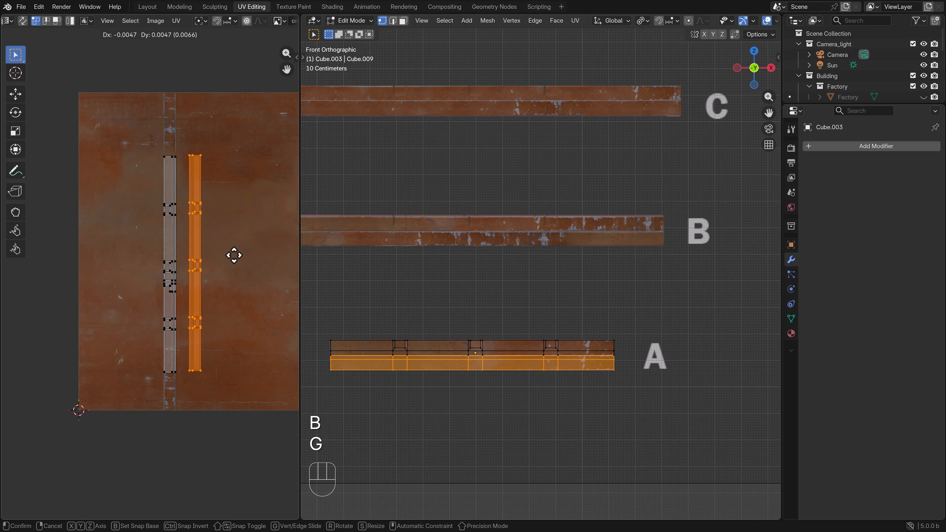
pyautogui.click(211, 279)
pyautogui.press('Tab')
pyautogui.press('Tab')
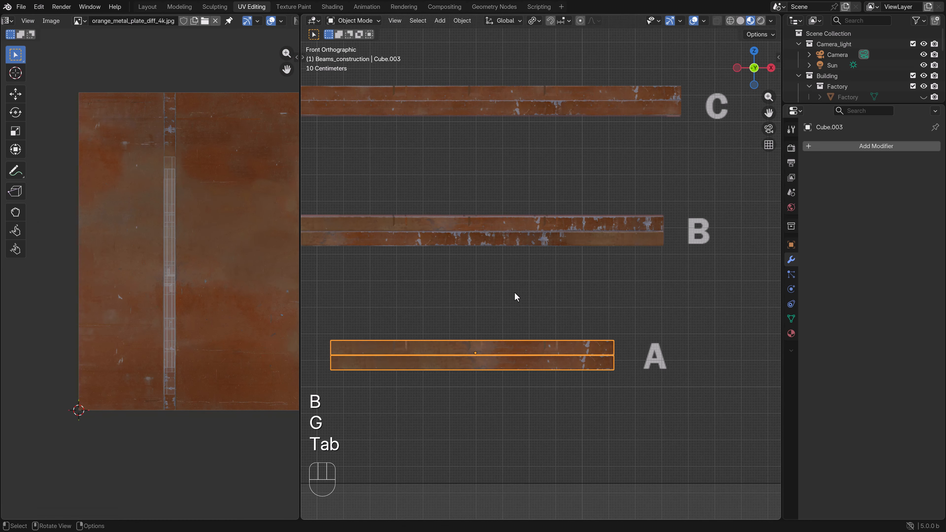
pyautogui.press('g')
pyautogui.press('y')
pyautogui.rightClick(220, 274)
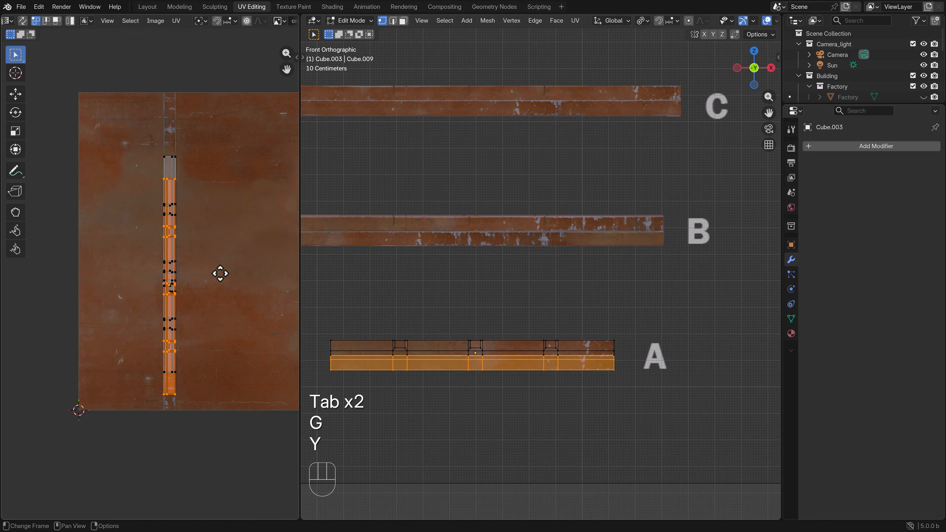
pyautogui.scroll(-3, 429, 307)
pyautogui.moveTo(429, 306); pyautogui.dragTo(488, 285, button='middle')
pyautogui.scroll(4, 500, 328)
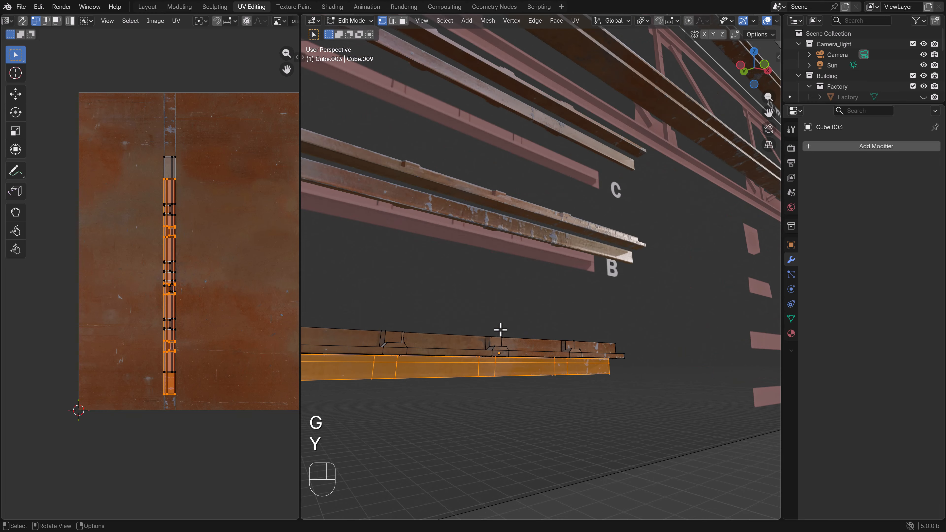
# Select all of beam A's UV strips, move them up along Y within the weathered seam, and leave Edit Mode.
pyautogui.press('g')
pyautogui.rightClick(204, 315)
pyautogui.moveTo(420, 347); pyautogui.dragTo(376, 342, button='middle')
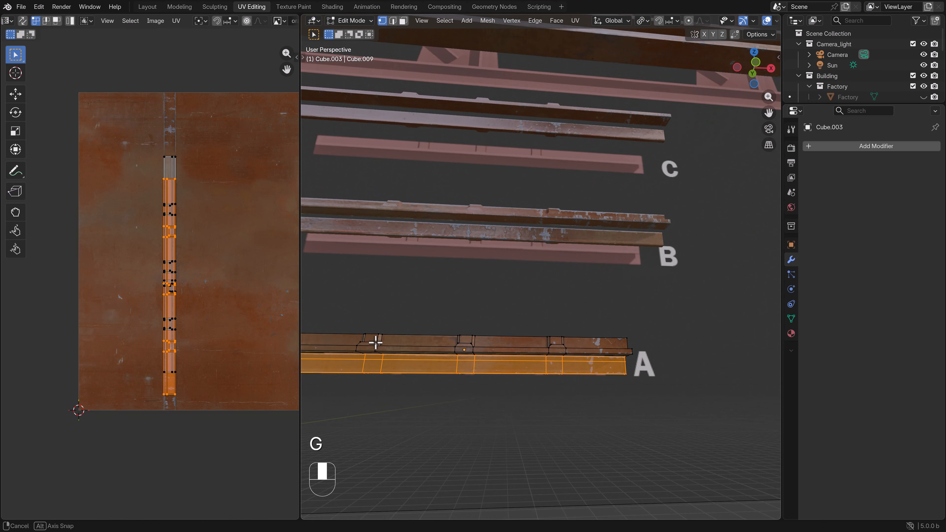
pyautogui.press('b')
pyautogui.moveTo(218, 428); pyautogui.dragTo(110, 139)
pyautogui.press('g')
pyautogui.press('y')
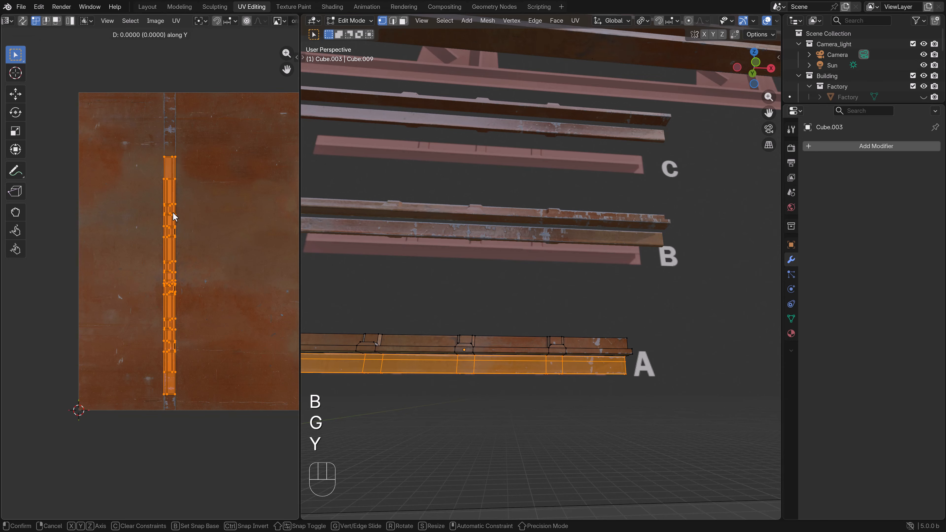
pyautogui.click(173, 169)
pyautogui.press('Tab')
# Inspect the three textured beams, then show the truss reference in front view with solid shading.
pyautogui.scroll(-4, 482, 247)
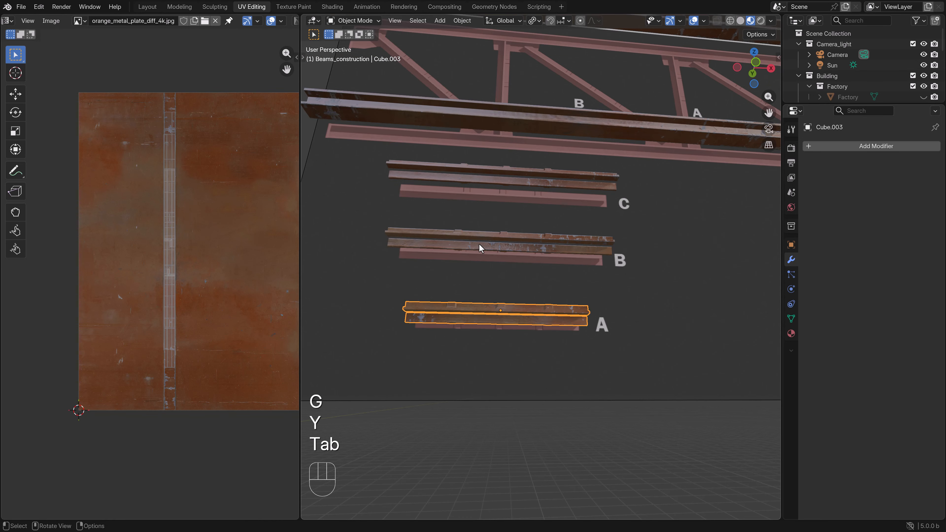
pyautogui.moveTo(479, 243); pyautogui.dragTo(504, 265, button='middle')
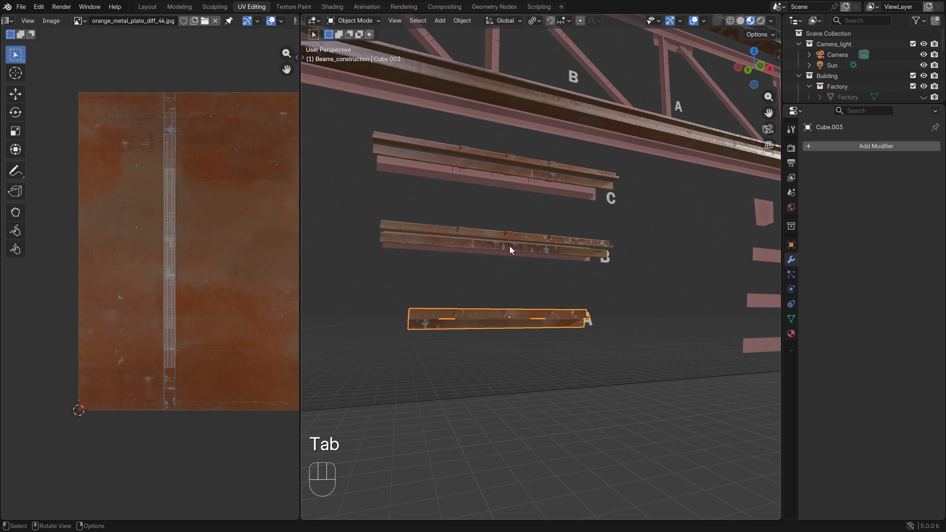
pyautogui.press('KP_1')
pyautogui.scroll(-5, 531, 321)
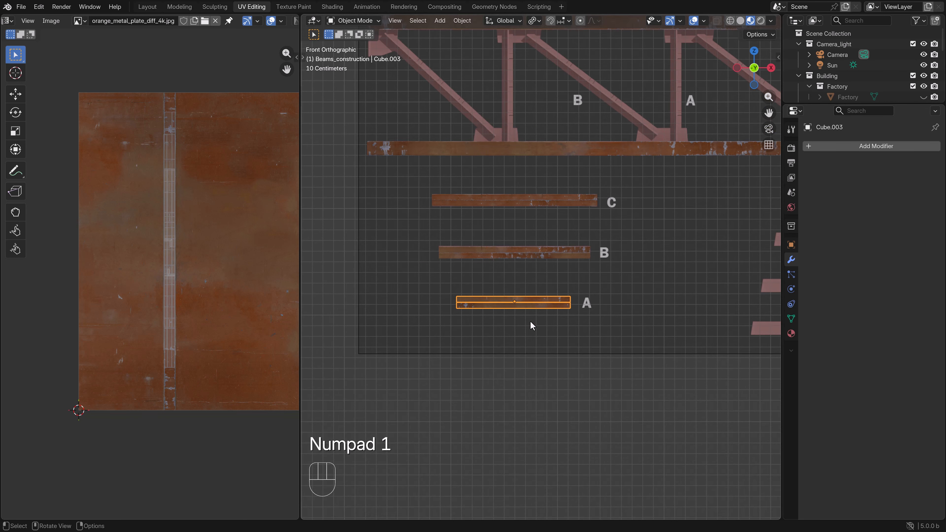
pyautogui.keyDown('shift'); pyautogui.moveTo(561, 222); pyautogui.dragTo(531, 268, button='middle'); pyautogui.keyUp('shift')
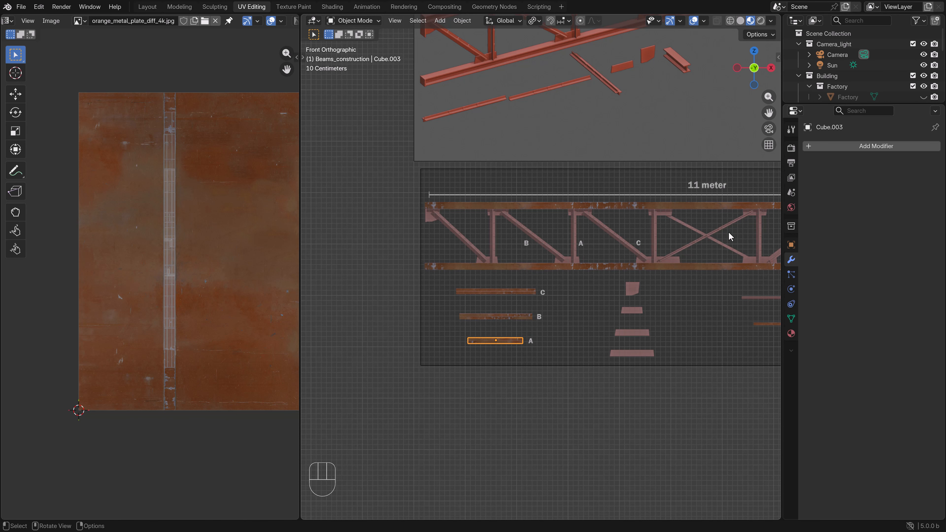
pyautogui.press('z')
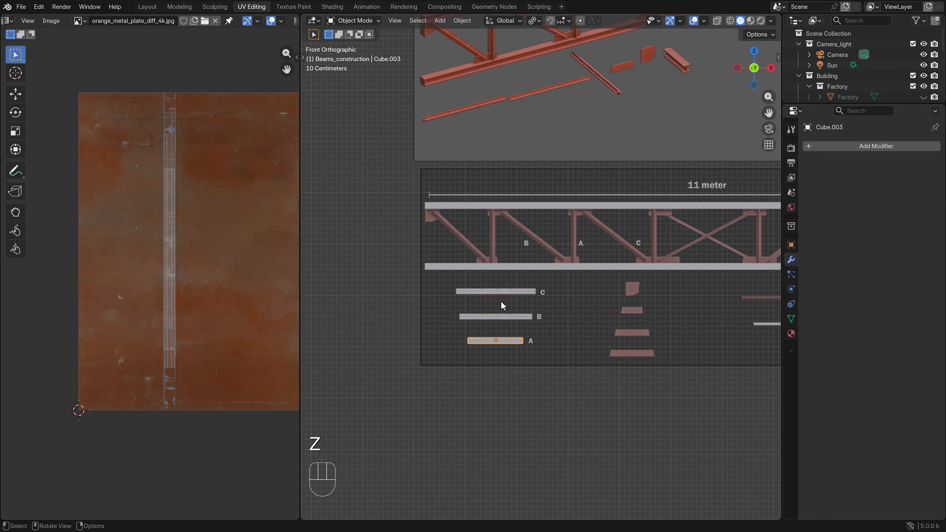
pyautogui.keyDown('shift'); pyautogui.moveTo(501, 299); pyautogui.dragTo(515, 307, button='middle'); pyautogui.keyUp('shift')
pyautogui.scroll(2, 515, 307)
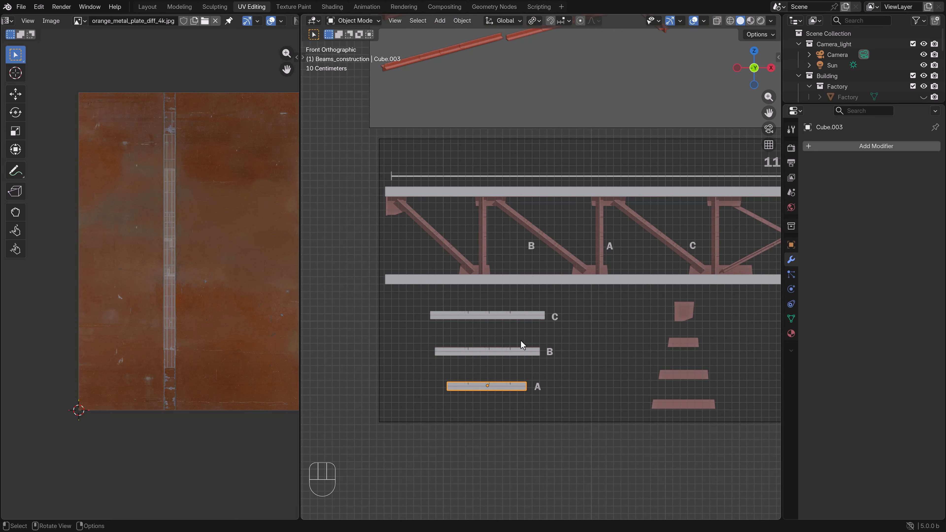
# Duplicate beam A, rotate the copy to vertical and place it over the truss reference's first vertical post.
pyautogui.hotkey('shift', 'd')
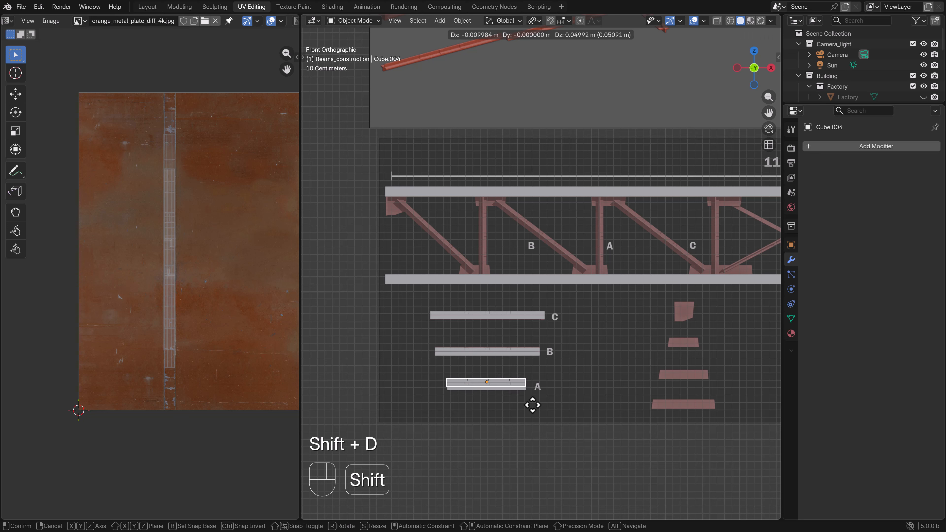
pyautogui.click(527, 261)
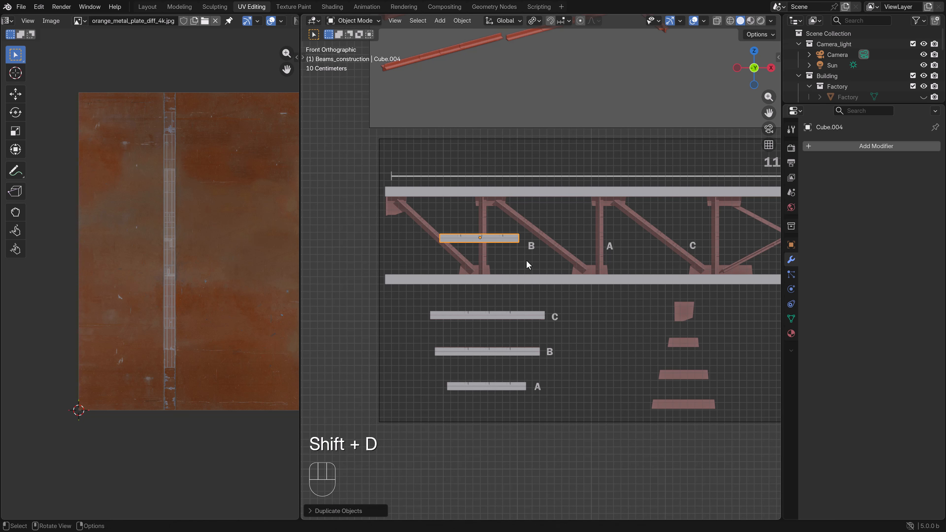
pyautogui.scroll(3, 531, 264)
pyautogui.press('r')
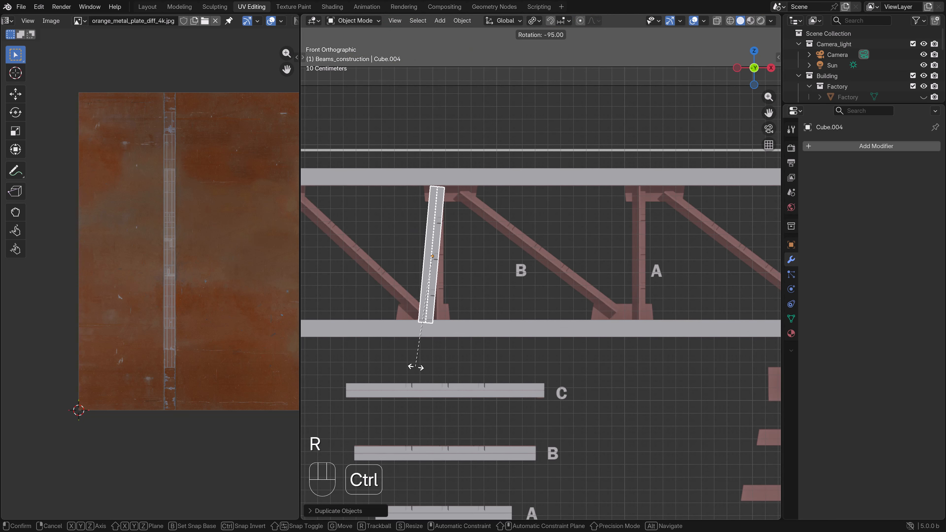
pyautogui.keyDown('ctrl'); pyautogui.click(431, 372); pyautogui.keyUp('ctrl')
pyautogui.press('g')
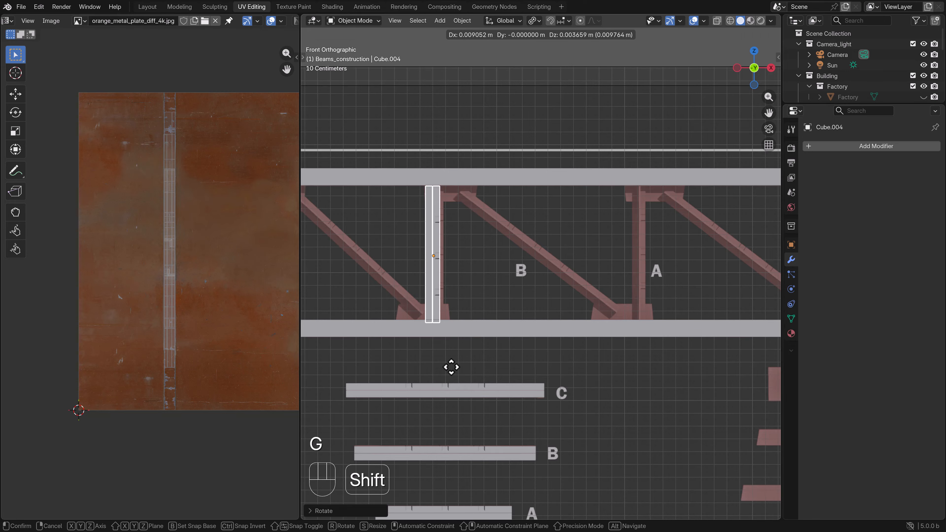
pyautogui.click(493, 345)
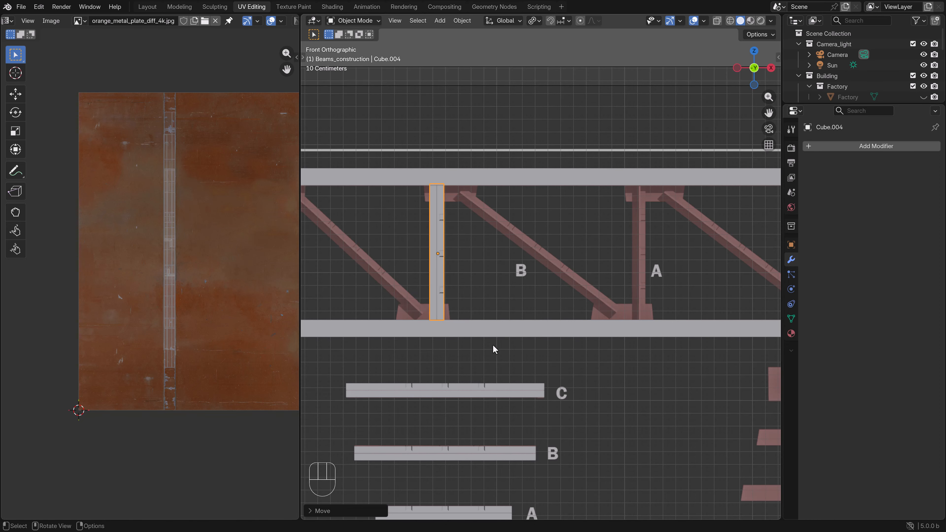
# In side view, move the vertical post about 0.02 m toward negative Y to centre it on the I-beam chord.
pyautogui.press('KP_3')
pyautogui.scroll(5, 493, 344)
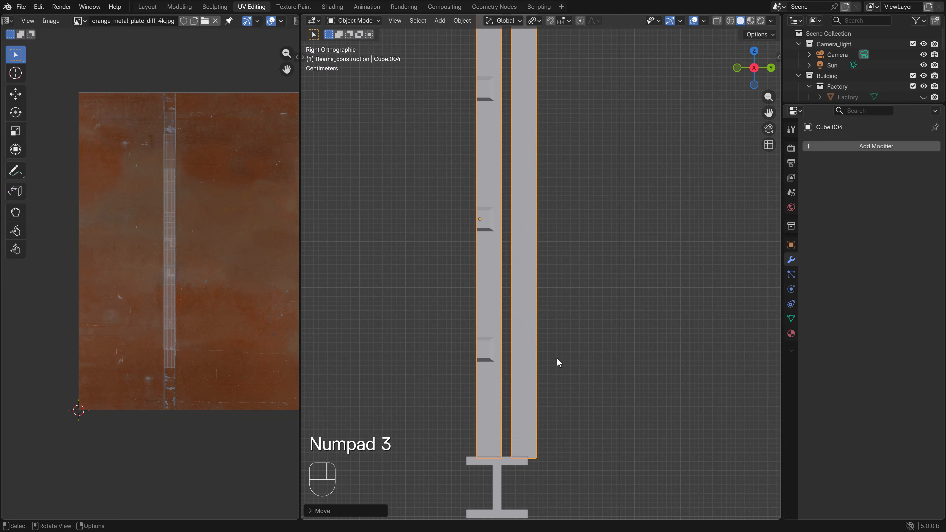
pyautogui.press('g')
pyautogui.press('x')
pyautogui.press('g')
pyautogui.press('y')
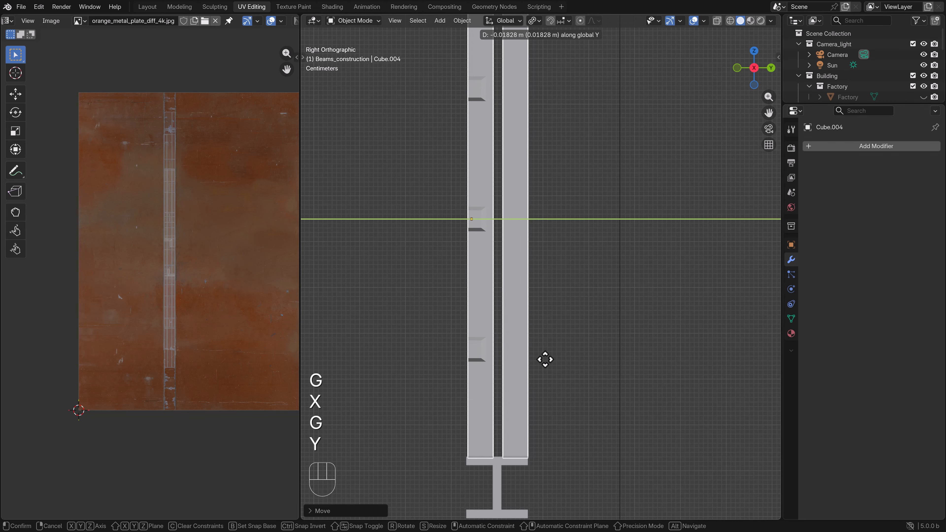
pyautogui.click(544, 360)
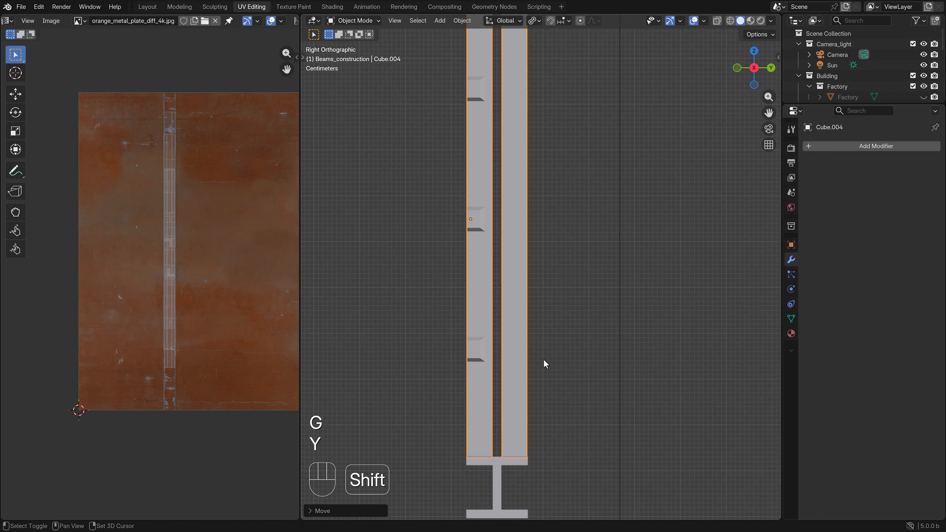
# Duplicate beam B and place the copy in the truss's first bay.
pyautogui.press('KP_1')
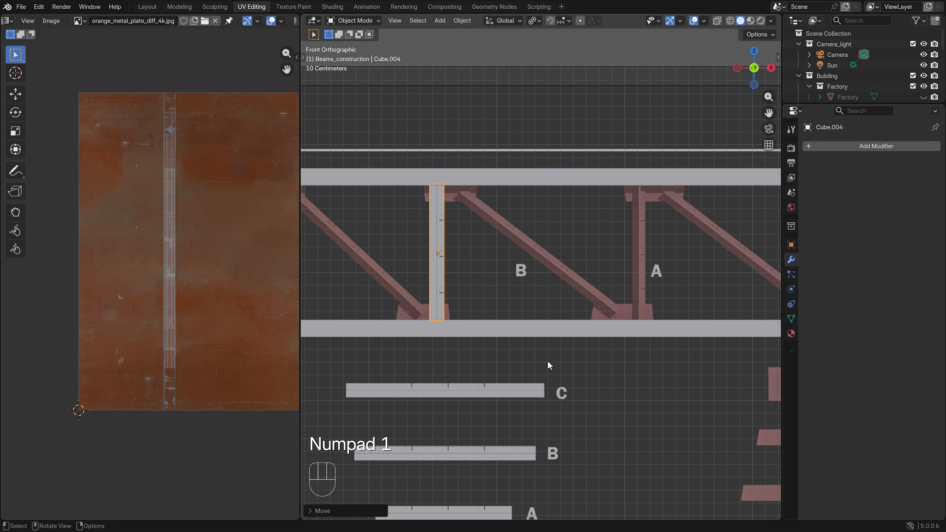
pyautogui.scroll(3, 530, 349)
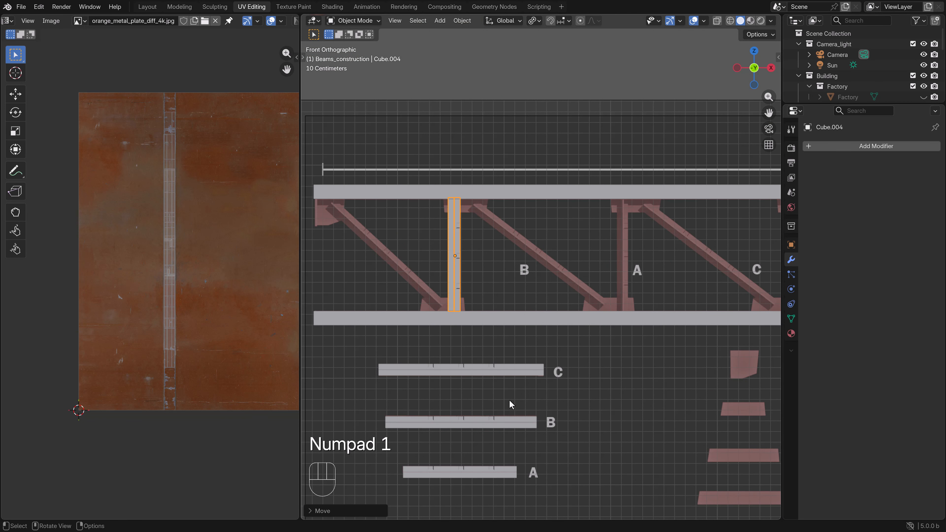
pyautogui.click(485, 423)
pyautogui.scroll(-2, 485, 424)
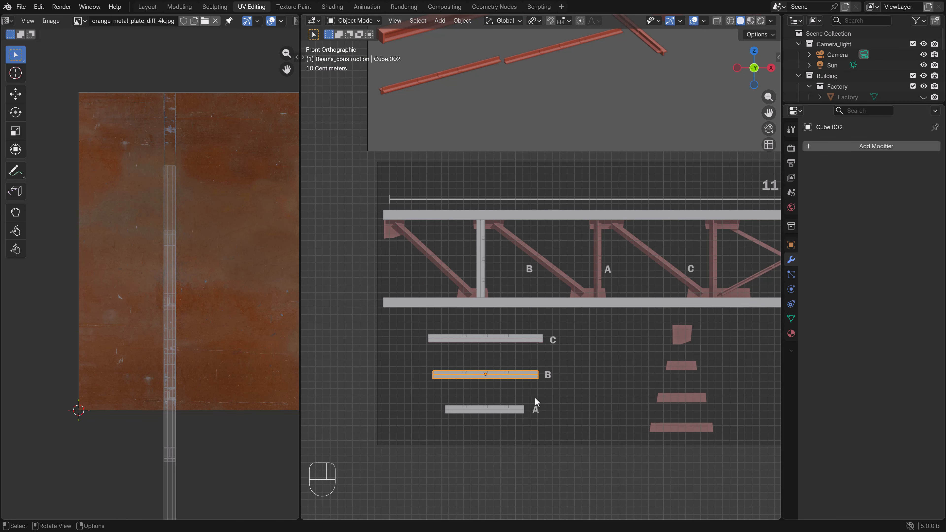
pyautogui.hotkey('shift', 'd')
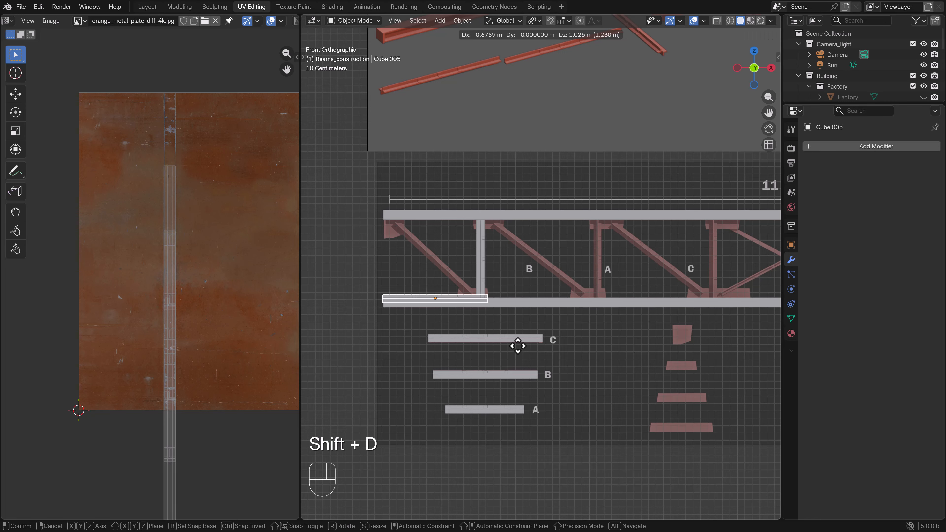
pyautogui.click(511, 313)
pyautogui.scroll(3, 543, 305)
# Rotate and move the beam B copy to match the first diagonal brace of the truss reference.
pyautogui.press('r')
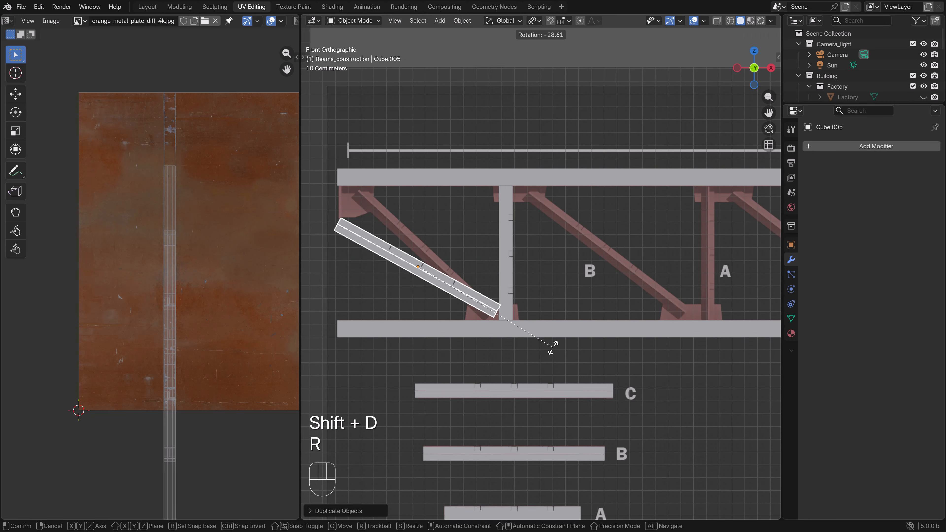
pyautogui.press('g')
pyautogui.press('r')
pyautogui.press('g')
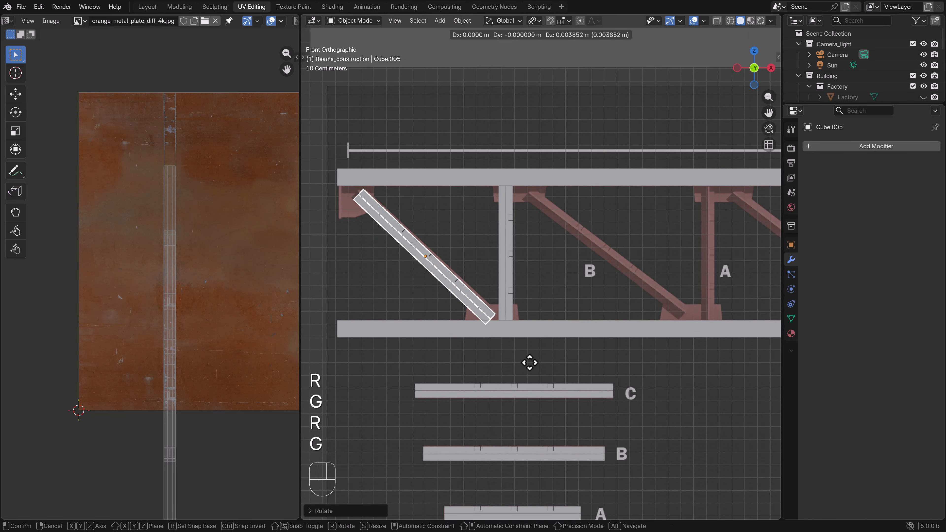
pyautogui.press('r')
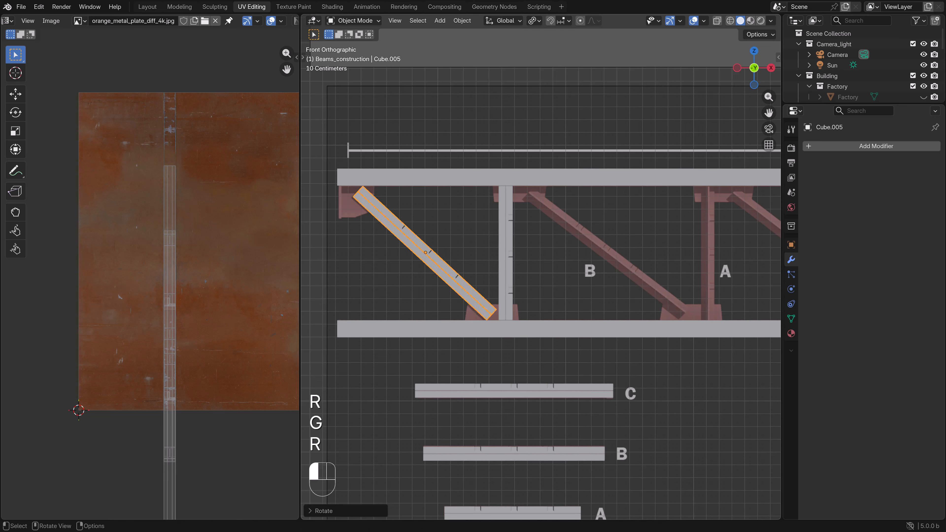
pyautogui.press('g')
pyautogui.press('shift')
pyautogui.click(525, 358)
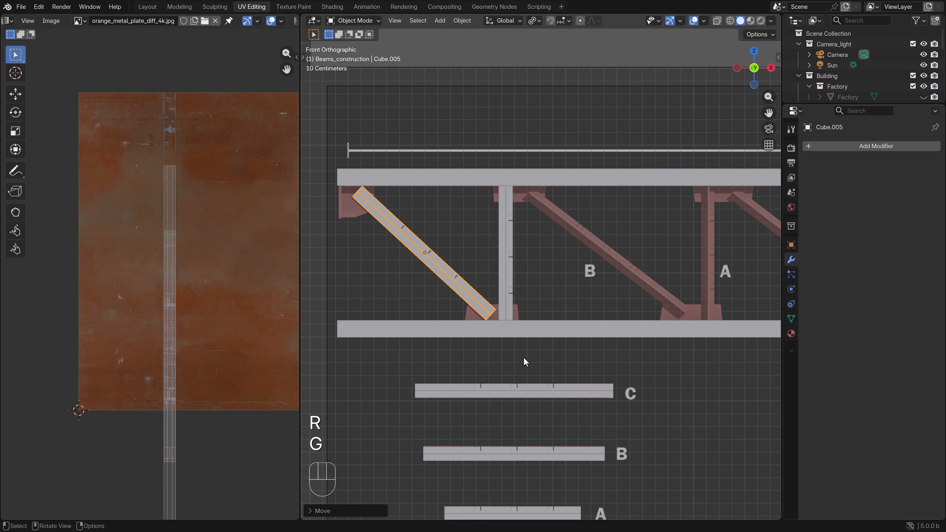
# In side view, move the first diagonal about 0.021 m toward negative Y to line up with the chord flanges.
pyautogui.press('KP_3')
pyautogui.press('g')
pyautogui.press('x')
pyautogui.click(638, 340)
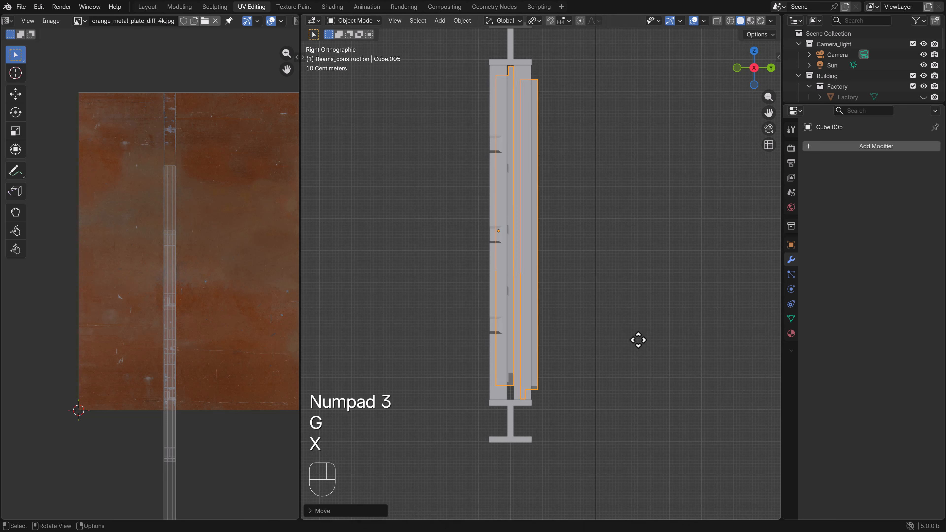
pyautogui.press('g')
pyautogui.press('y')
pyautogui.press('shift')
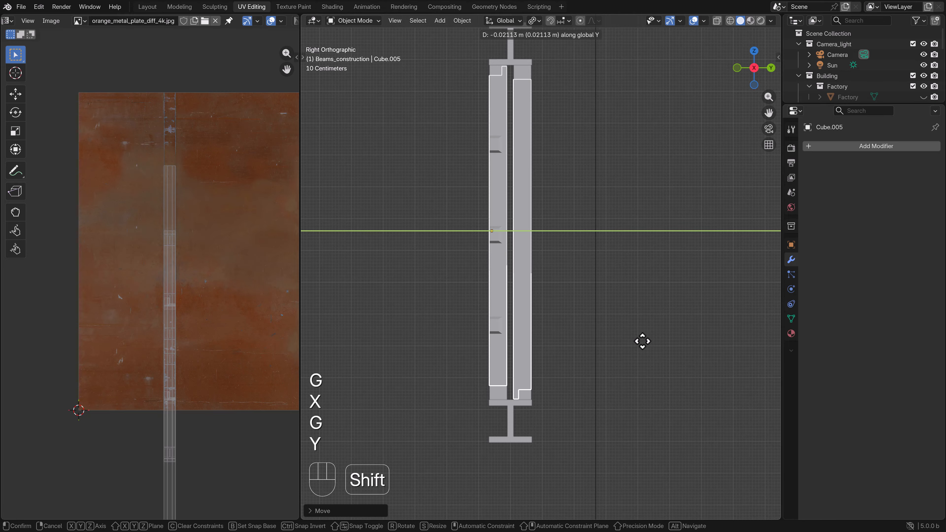
pyautogui.click(642, 341)
# In front view, duplicate beam C and place the copy in the truss's second bay.
pyautogui.press('KP_1')
pyautogui.scroll(-4, 640, 350)
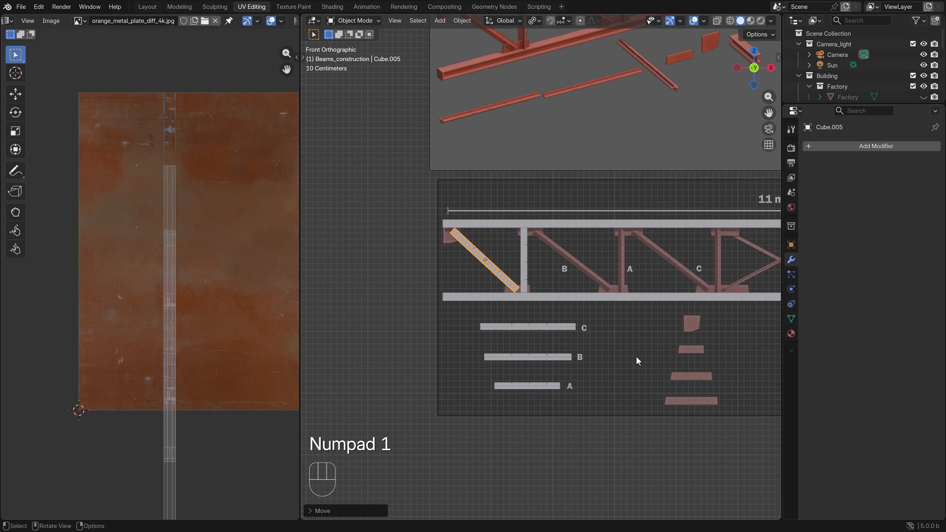
pyautogui.click(569, 327)
pyautogui.click(543, 328)
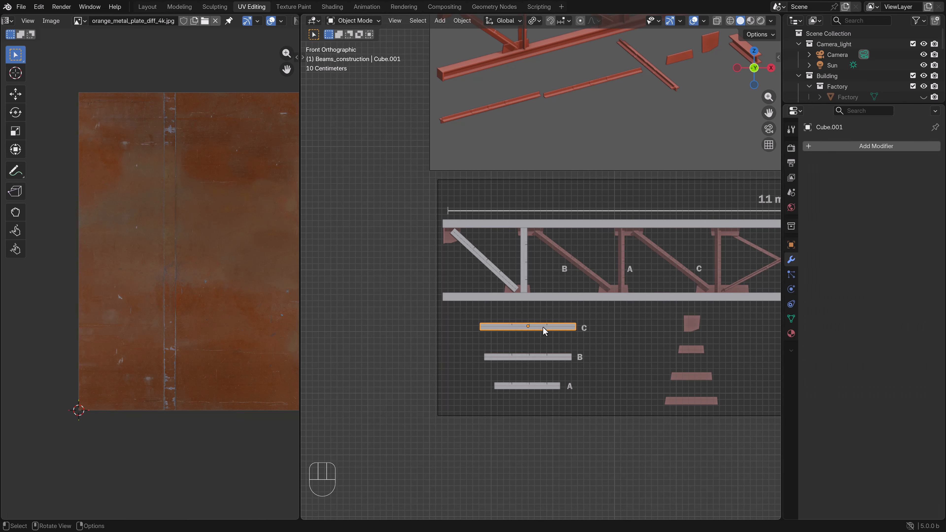
pyautogui.keyDown('shift'); pyautogui.moveTo(590, 345); pyautogui.dragTo(546, 363, button='middle'); pyautogui.keyUp('shift')
pyautogui.hotkey('shift', 'd')
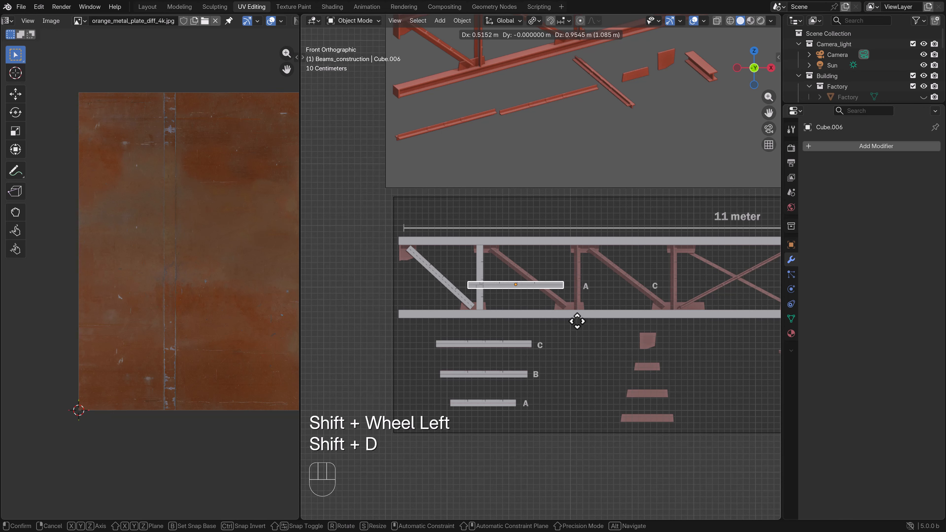
pyautogui.click(588, 320)
pyautogui.keyDown('shift'); pyautogui.moveTo(614, 321); pyautogui.dragTo(575, 320, button='middle'); pyautogui.keyUp('shift')
pyautogui.scroll(3, 581, 322)
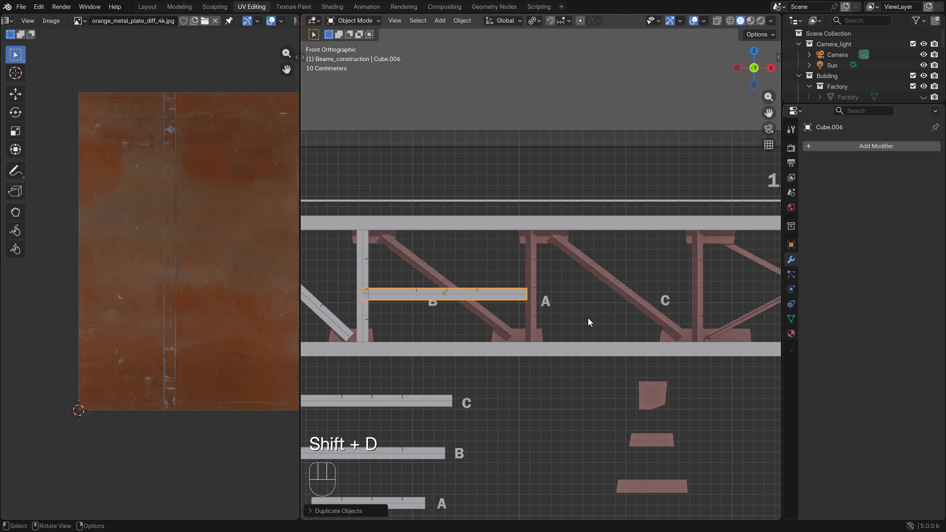
# Rotate and move the beam C copy to match the second diagonal brace of the truss reference.
pyautogui.press('r')
pyautogui.click(542, 400)
pyautogui.keyDown('shift'); pyautogui.moveTo(546, 395); pyautogui.dragTo(573, 413, button='middle'); pyautogui.keyUp('shift')
pyautogui.scroll(2, 573, 413)
pyautogui.press('g')
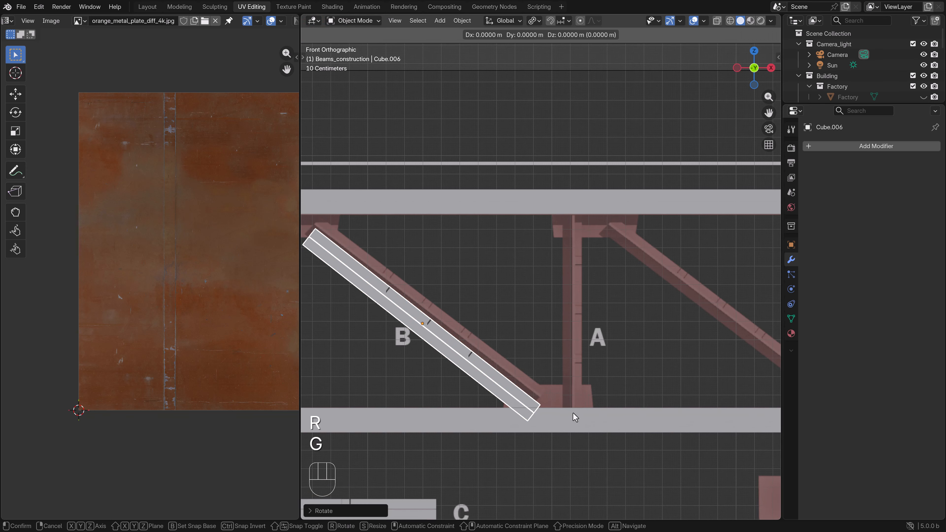
pyautogui.click(576, 400)
pyautogui.press('g')
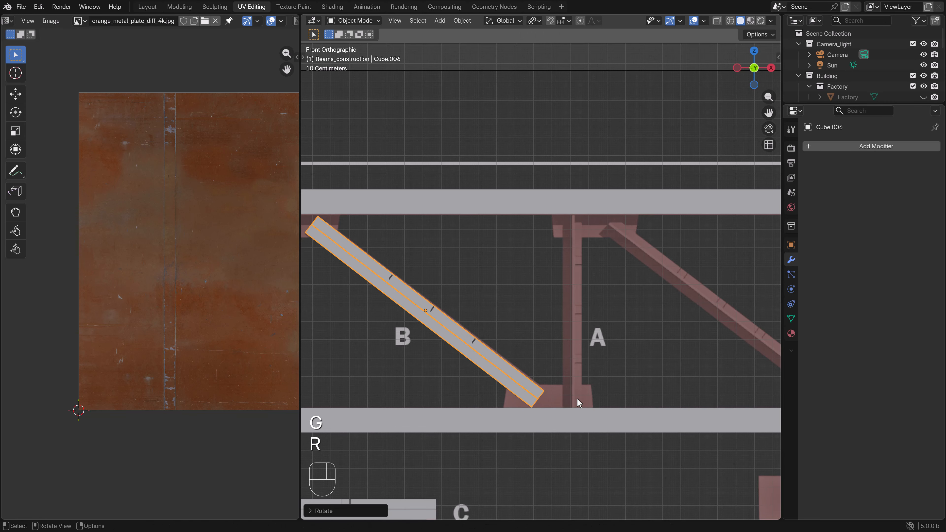
pyautogui.click(577, 390)
# In side view, move the second diagonal toward negative Y so its paired angles line up with the chord flanges.
pyautogui.press('KP_3')
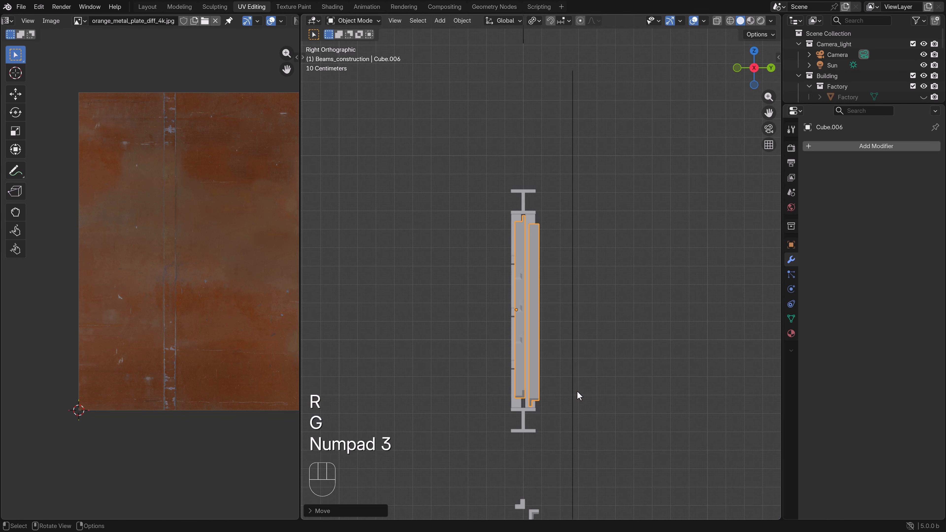
pyautogui.press('g')
pyautogui.press('x')
pyautogui.press('g')
pyautogui.press('y')
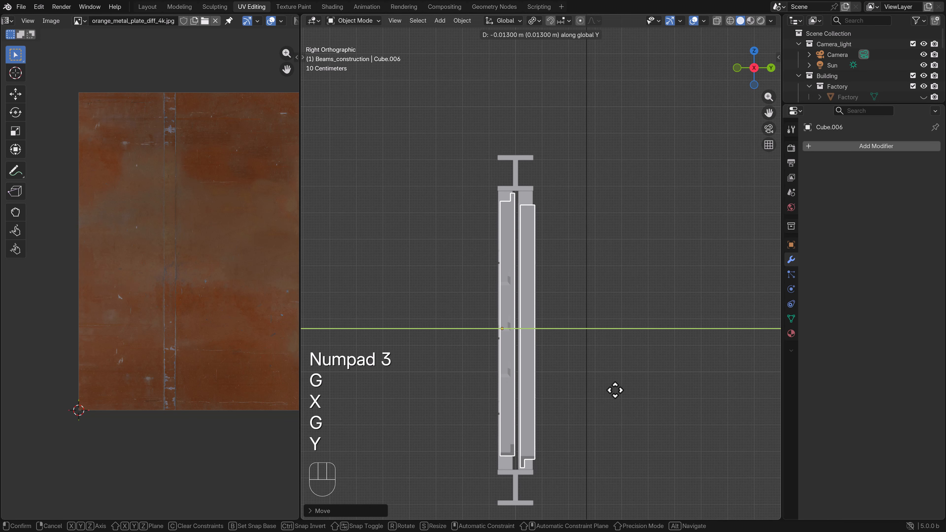
pyautogui.click(609, 391)
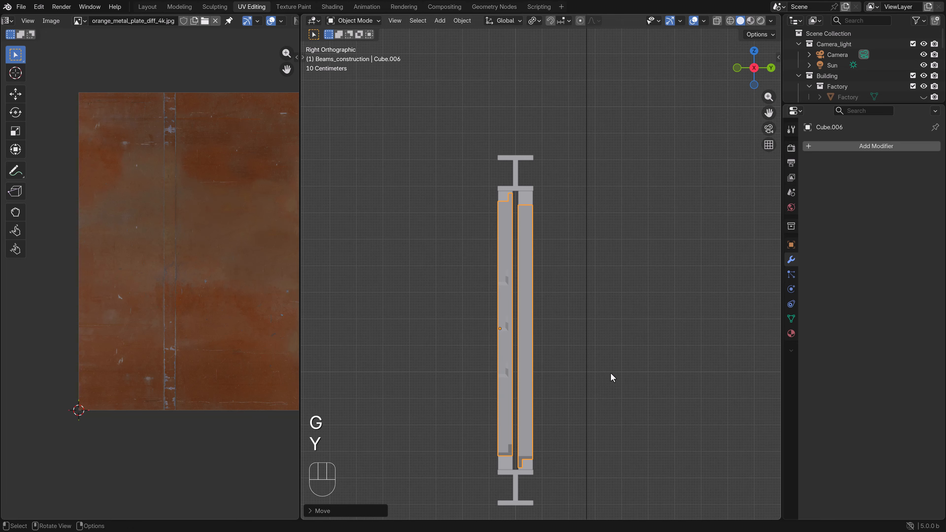
# In front view, duplicate the second diagonal and move the copy along X onto the third bay's diagonal brace.
pyautogui.press('KP_1')
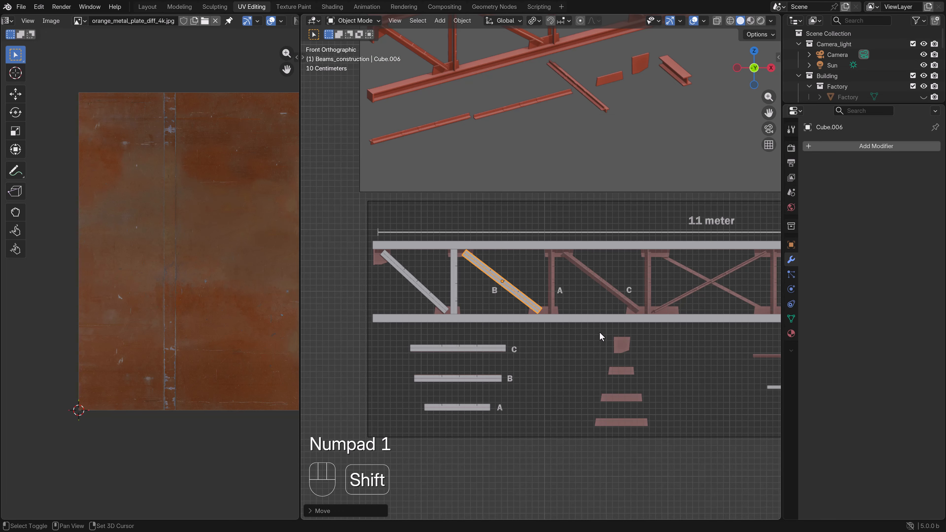
pyautogui.keyDown('shift'); pyautogui.moveTo(600, 333); pyautogui.dragTo(512, 330, button='middle'); pyautogui.keyUp('shift')
pyautogui.scroll(5, 512, 329)
pyautogui.hotkey('shift', 'd')
pyautogui.press('g')
pyautogui.press('x')
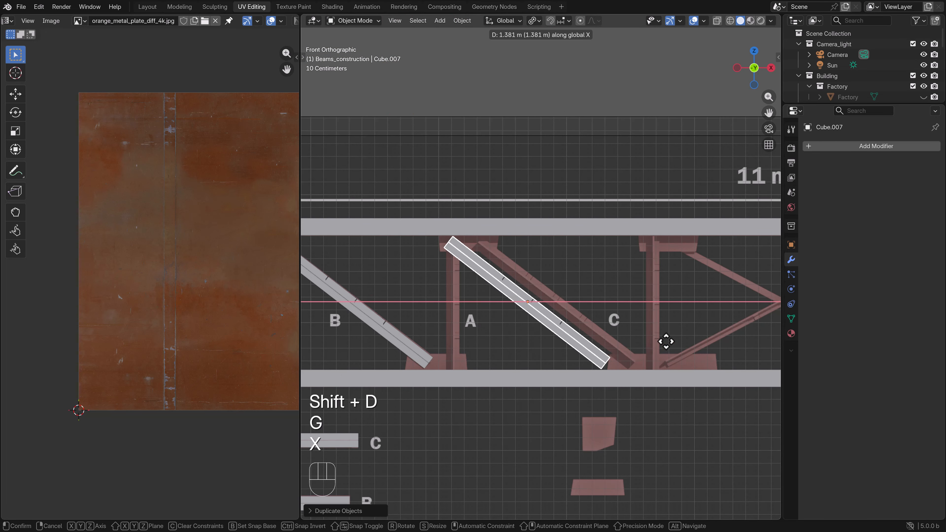
pyautogui.keyDown('shift'); pyautogui.click(691, 345); pyautogui.keyUp('shift')
# Shift the third diagonal's UV islands down along Y so it samples a different stretch of the metal strip texture.
pyautogui.press('Tab')
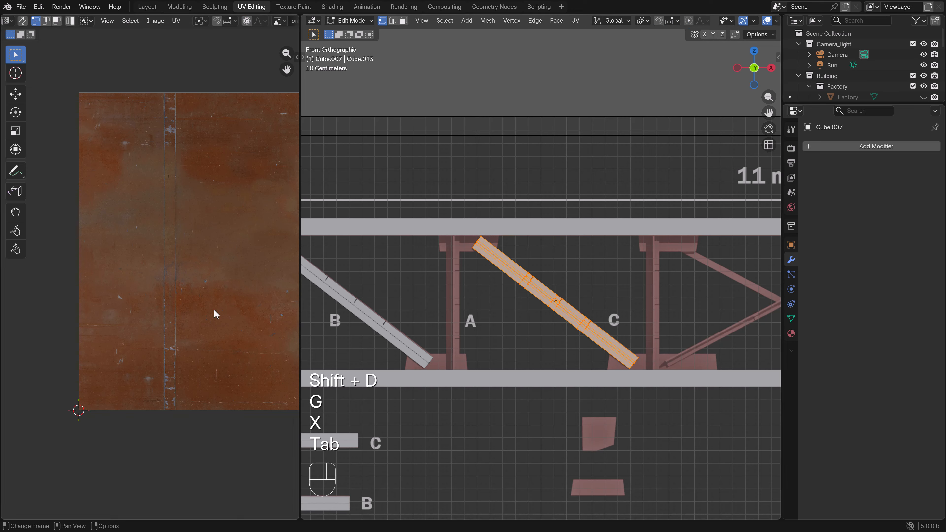
pyautogui.scroll(-4, 515, 338)
pyautogui.scroll(-5, 229, 290)
pyautogui.moveTo(228, 290); pyautogui.dragTo(178, 291, button='middle')
pyautogui.scroll(3, 209, 292)
pyautogui.press('g')
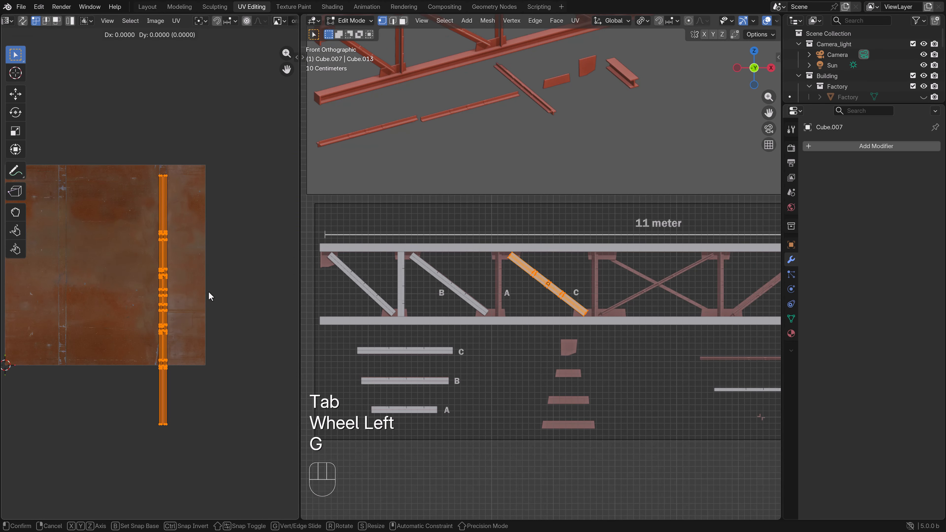
pyautogui.press('y')
pyautogui.click(215, 345)
pyautogui.press('Tab')
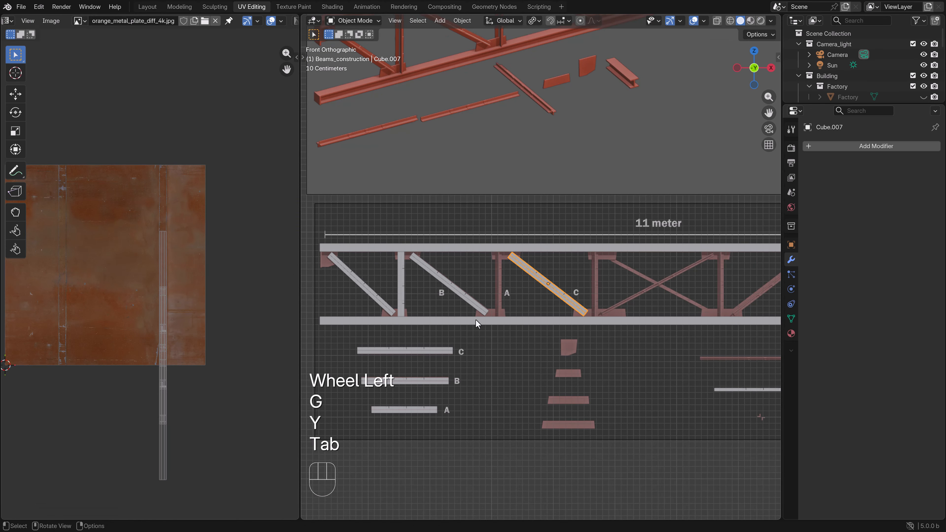
pyautogui.press('Tab')
pyautogui.press('Tab')
# Duplicate the first vertical post and move the copy along X toward the post between the second and third bays.
pyautogui.scroll(-3, 562, 296)
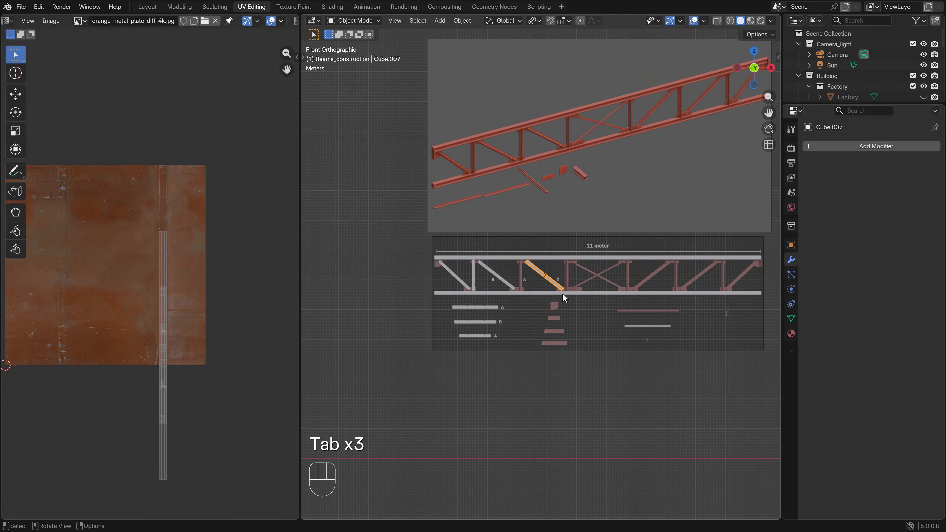
pyautogui.scroll(2, 563, 298)
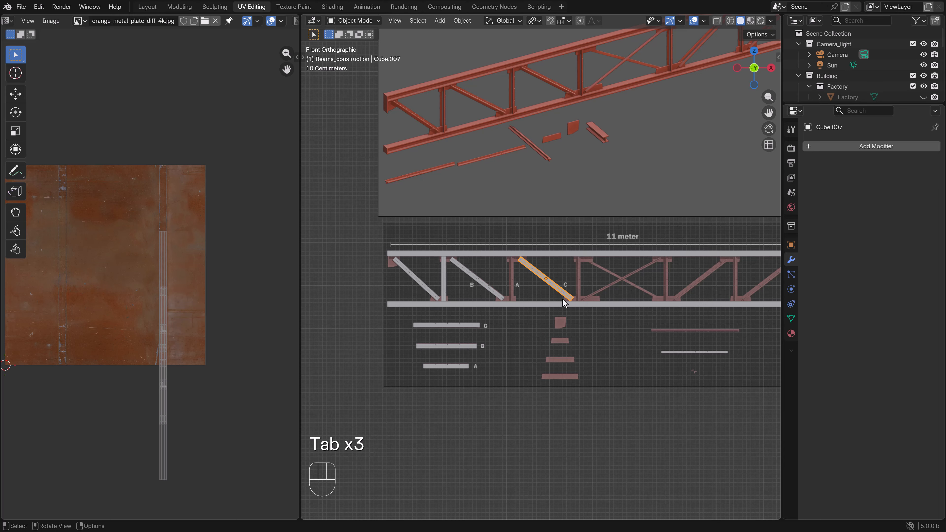
pyautogui.keyDown('shift'); pyautogui.moveTo(589, 299); pyautogui.dragTo(497, 302, button='middle'); pyautogui.keyUp('shift')
pyautogui.keyDown('shift'); pyautogui.moveTo(376, 289); pyautogui.dragTo(467, 302, button='middle'); pyautogui.keyUp('shift')
pyautogui.scroll(3, 489, 294)
pyautogui.click(442, 281)
pyautogui.hotkey('shift', 'd')
pyautogui.press('g')
pyautogui.press('x')
pyautogui.click(576, 303)
# Nudge the second post about 0.05 m along X to line it up with the reference post.
pyautogui.scroll(3, 528, 317)
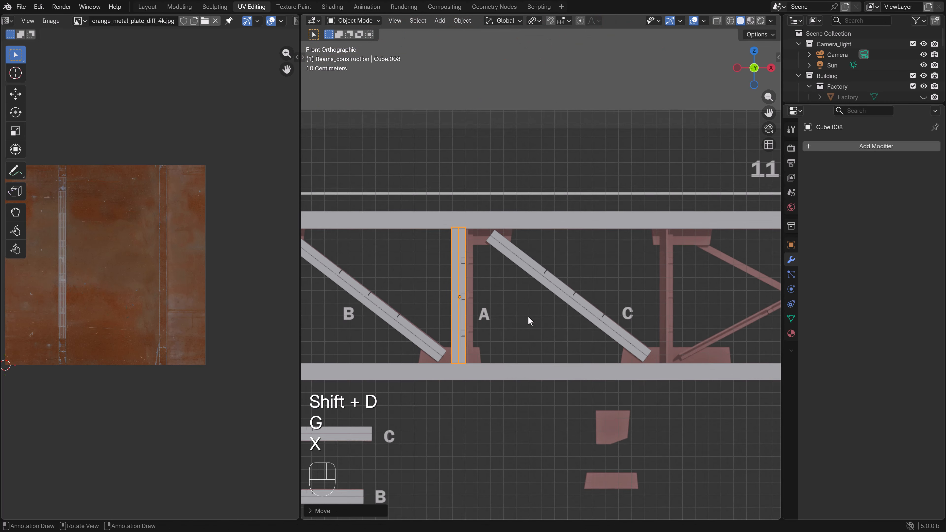
pyautogui.scroll(1, 530, 321)
pyautogui.press('g')
pyautogui.press('x')
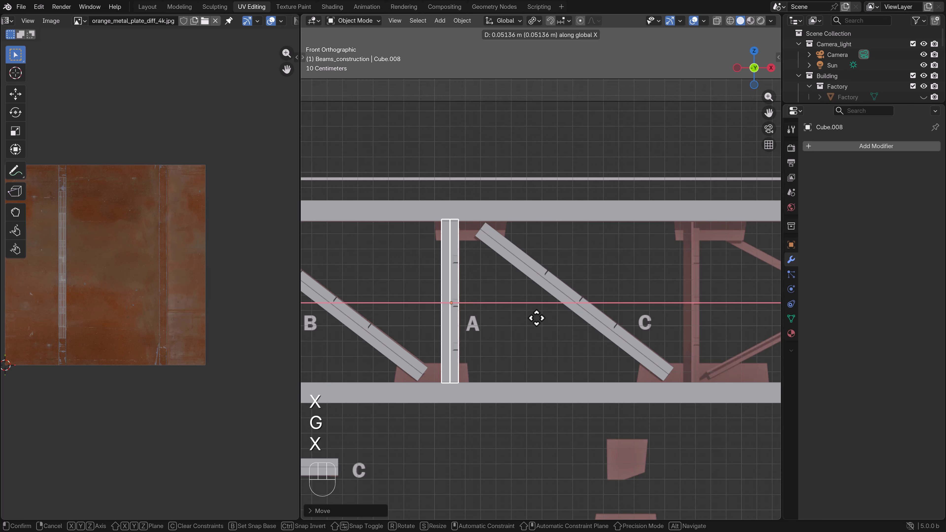
pyautogui.click(535, 319)
pyautogui.scroll(-1, 570, 310)
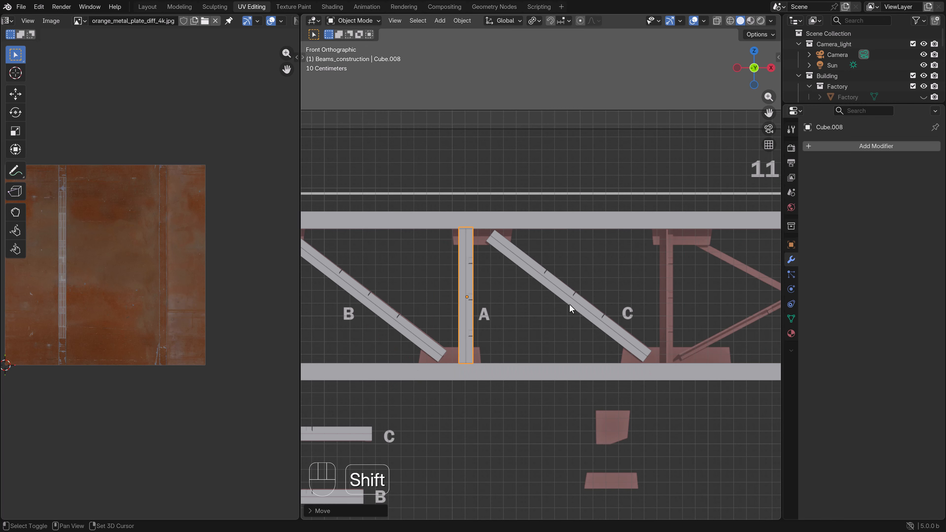
# Duplicate the second post and move the copy along X to the reference post at the end of the third bay.
pyautogui.keyDown('shift'); pyautogui.moveTo(571, 311); pyautogui.dragTo(524, 302, button='middle'); pyautogui.keyUp('shift')
pyautogui.hotkey('shift', 'd')
pyautogui.press('g')
pyautogui.press('x')
pyautogui.press('shift')
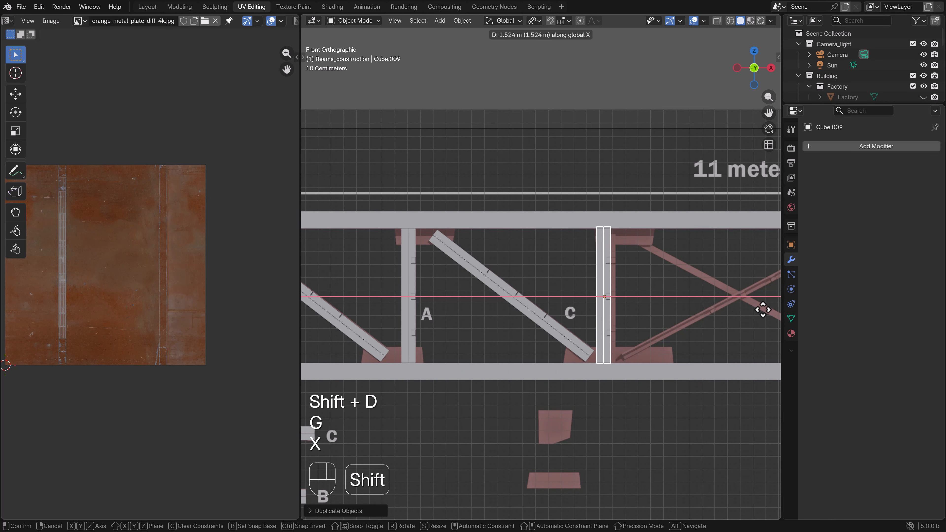
pyautogui.click(336, 316)
pyautogui.scroll(-5, 334, 316)
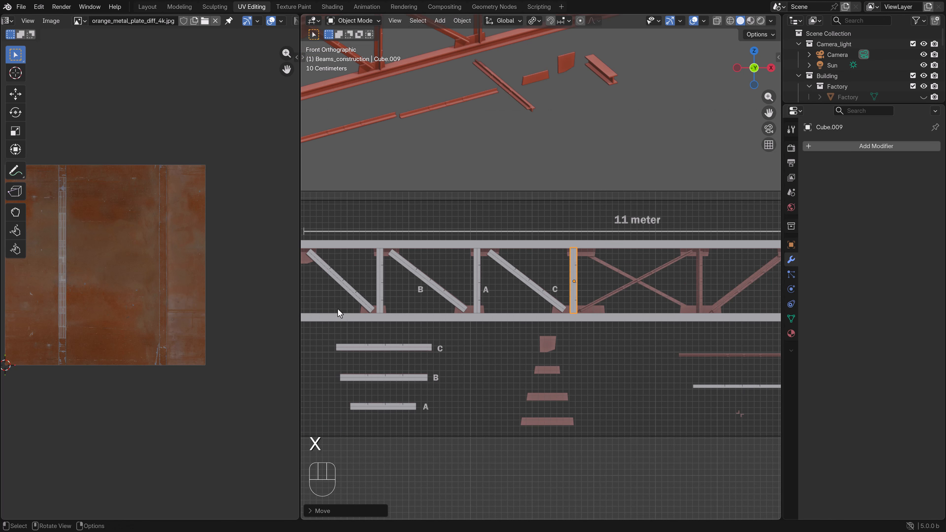
# Compare the placed posts and diagonals with the truss reference, up to the cross-braced fourth bay.
pyautogui.keyDown('shift'); pyautogui.moveTo(630, 279); pyautogui.dragTo(518, 278, button='middle'); pyautogui.keyUp('shift')
pyautogui.keyDown('shift'); pyautogui.moveTo(420, 285); pyautogui.dragTo(541, 288, button='middle'); pyautogui.keyUp('shift')
pyautogui.scroll(2, 542, 286)
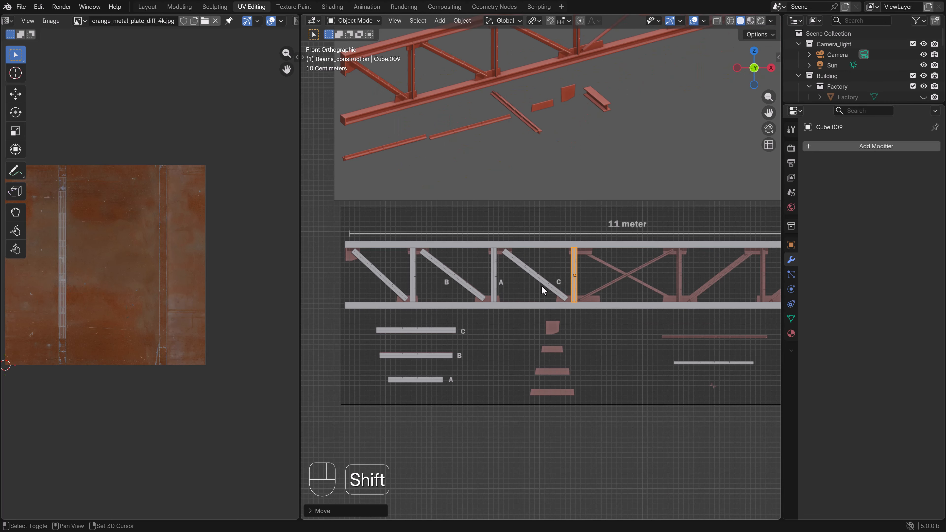
pyautogui.keyDown('shift'); pyautogui.click(540, 281); pyautogui.keyUp('shift')
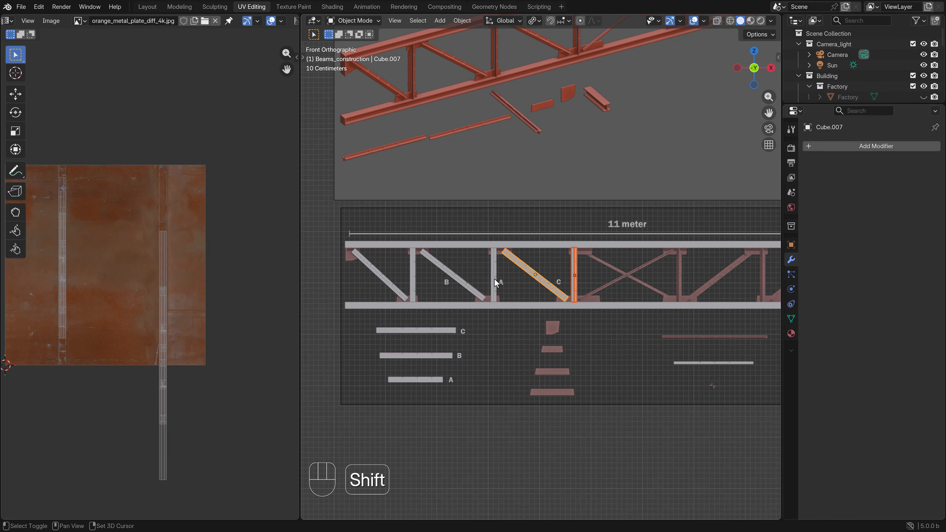
pyautogui.scroll(3, 469, 309)
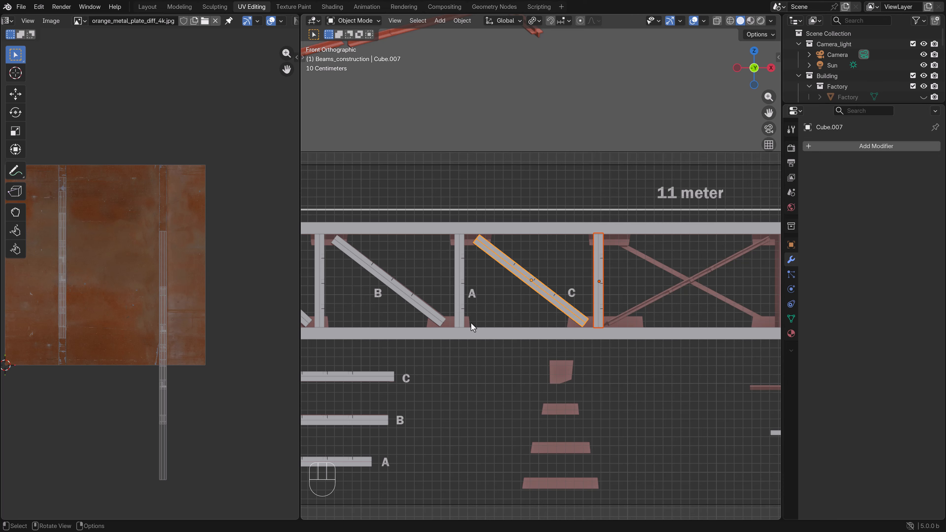
pyautogui.scroll(-4, 471, 324)
pyautogui.keyDown('shift'); pyautogui.moveTo(580, 350); pyautogui.dragTo(518, 342, button='middle'); pyautogui.keyUp('shift')
pyautogui.scroll(5, 517, 342)
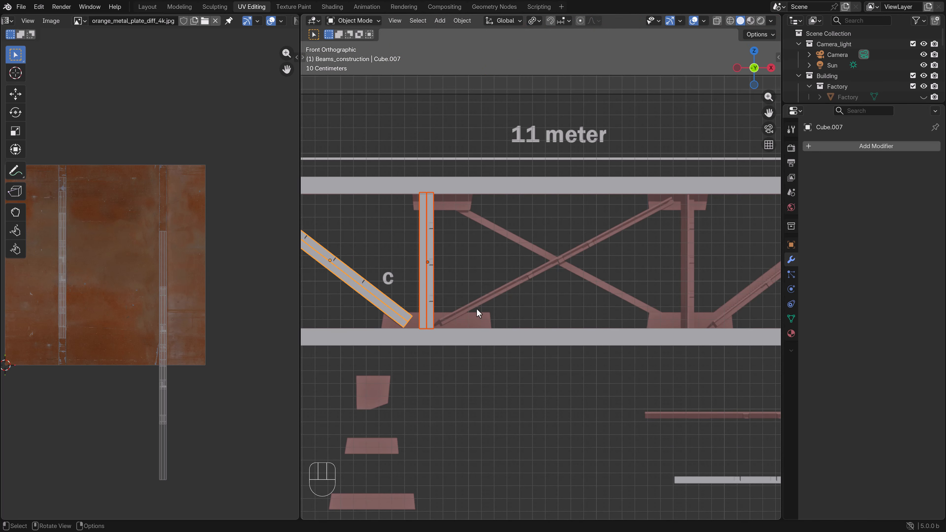
# Duplicate the thin angle beam below the truss and move the copy about 0.51 m up along Z onto the longer reference beam.
pyautogui.scroll(-4, 564, 440)
pyautogui.keyDown('shift'); pyautogui.moveTo(565, 440); pyautogui.dragTo(489, 355, button='middle'); pyautogui.keyUp('shift')
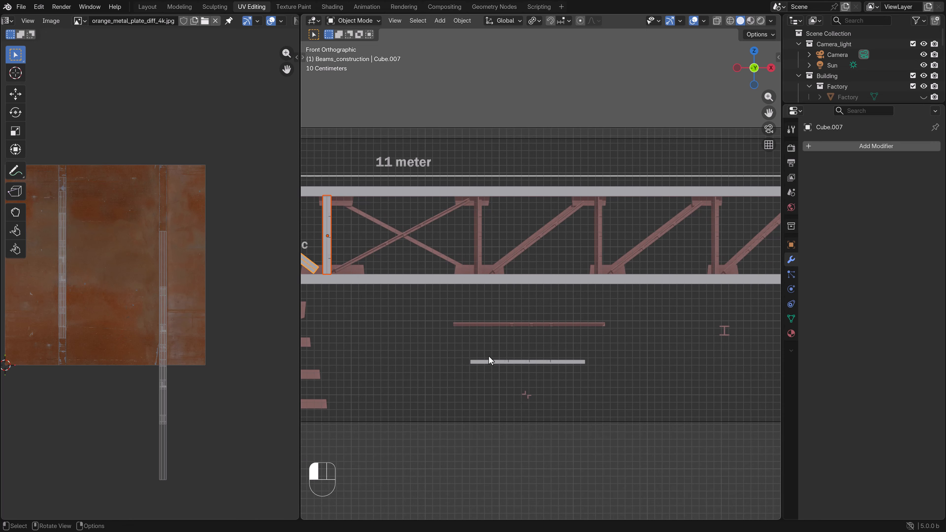
pyautogui.click(494, 363)
pyautogui.scroll(3, 557, 409)
pyautogui.hotkey('shift', 'd')
pyautogui.press('g')
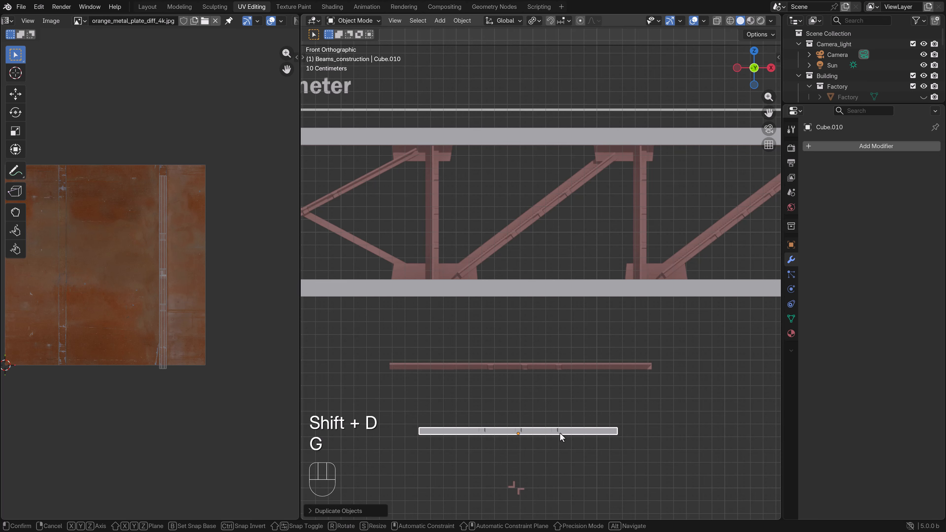
pyautogui.press('z')
pyautogui.press('shift')
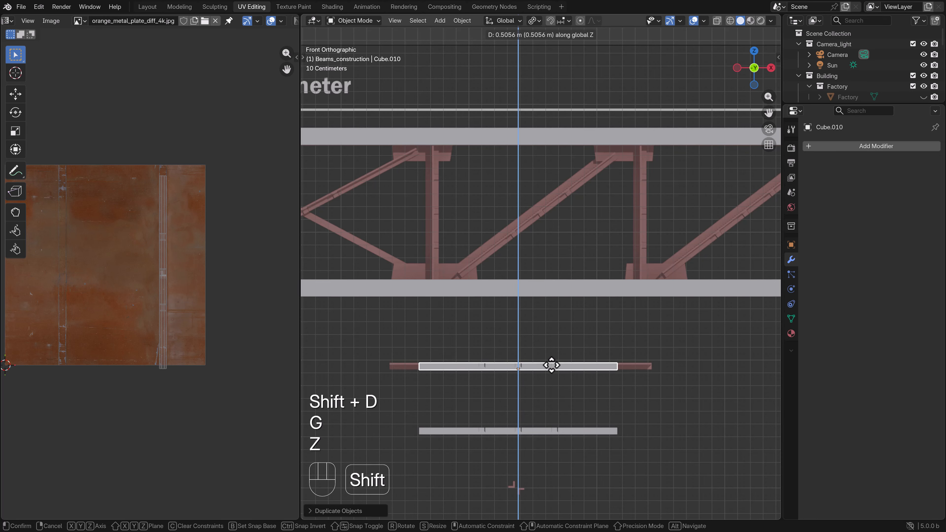
pyautogui.keyDown('shift'); pyautogui.click(552, 365); pyautogui.keyUp('shift')
# In wireframe edit mode, extend the copied beam's right end along X to the end of the longer reference.
pyautogui.press('Tab')
pyautogui.press('z')
pyautogui.click(631, 384)
pyautogui.press('b')
pyautogui.moveTo(635, 383); pyautogui.dragTo(589, 336)
pyautogui.press('g')
pyautogui.press('x')
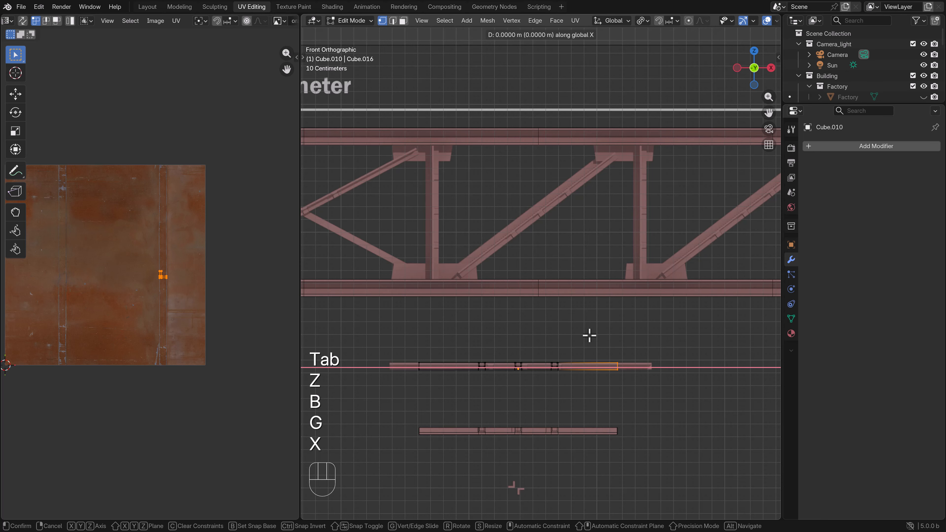
pyautogui.click(620, 342)
# Extend the copied beam's left end along X to the reference's left end, and return to object mode.
pyautogui.press('b')
pyautogui.moveTo(432, 391); pyautogui.dragTo(410, 357)
pyautogui.press('g')
pyautogui.press('x')
pyautogui.click(393, 364)
pyautogui.press('Tab')
pyautogui.press('s')
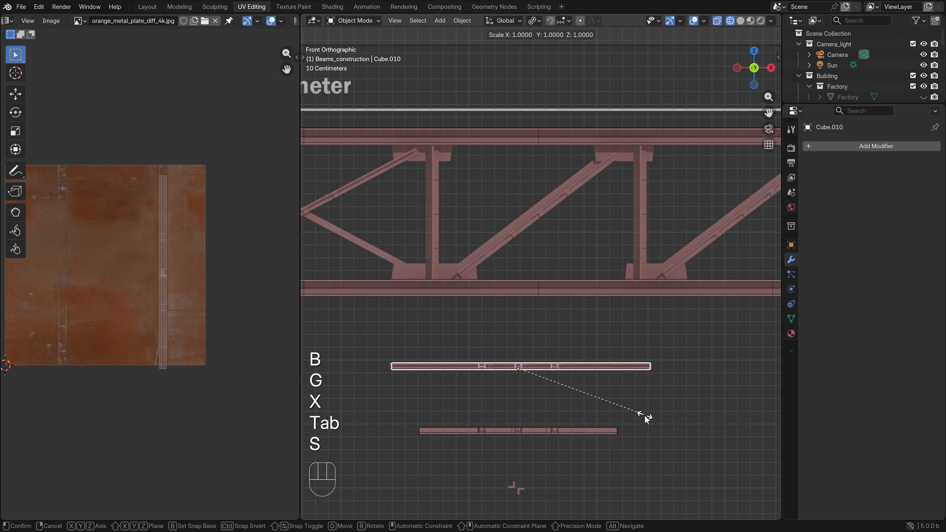
pyautogui.press('x')
pyautogui.rightClick(616, 411)
# Unwrap the whole lengthened beam with Cube Projection and rotate its UV islands upright.
pyautogui.press('Tab')
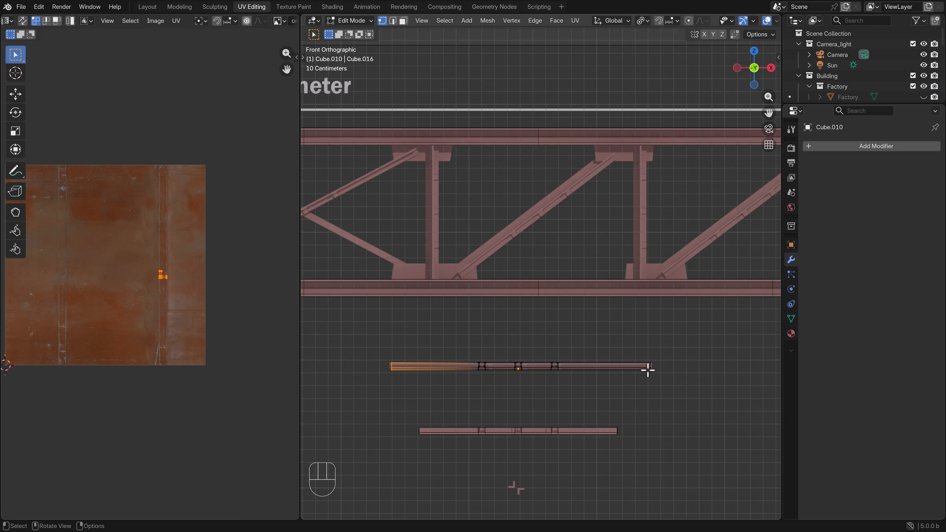
pyautogui.moveTo(659, 376); pyautogui.dragTo(399, 349)
pyautogui.press('u')
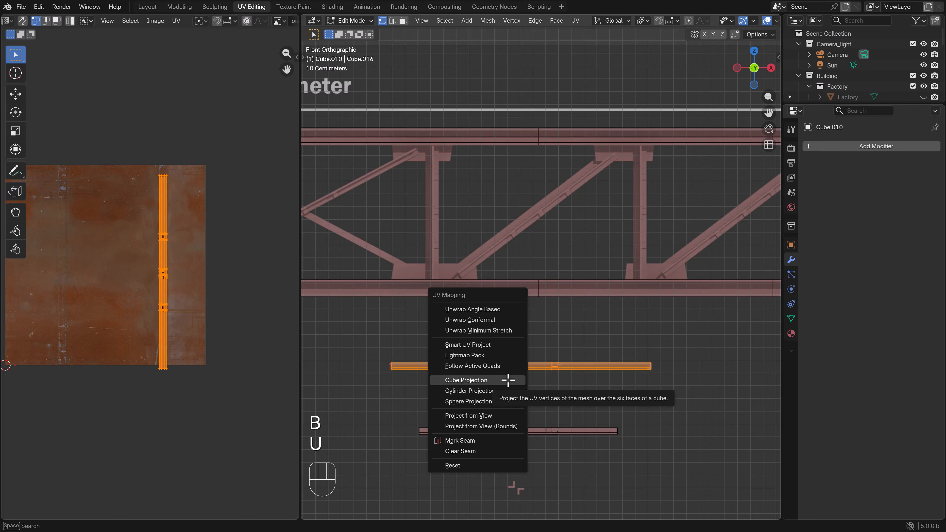
pyautogui.click(507, 380)
pyautogui.scroll(-2, 135, 347)
pyautogui.scroll(-1, 135, 346)
pyautogui.press('r')
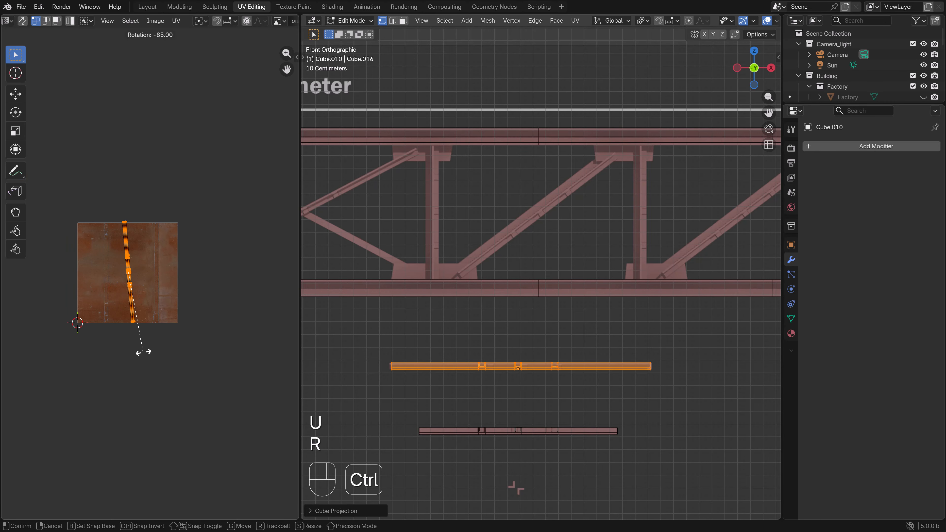
pyautogui.click(144, 351)
# Move the UV islands onto the texture's right-hand vertical metal strip and scale them up to fill the strip's width.
pyautogui.scroll(5, 148, 331)
pyautogui.press('g')
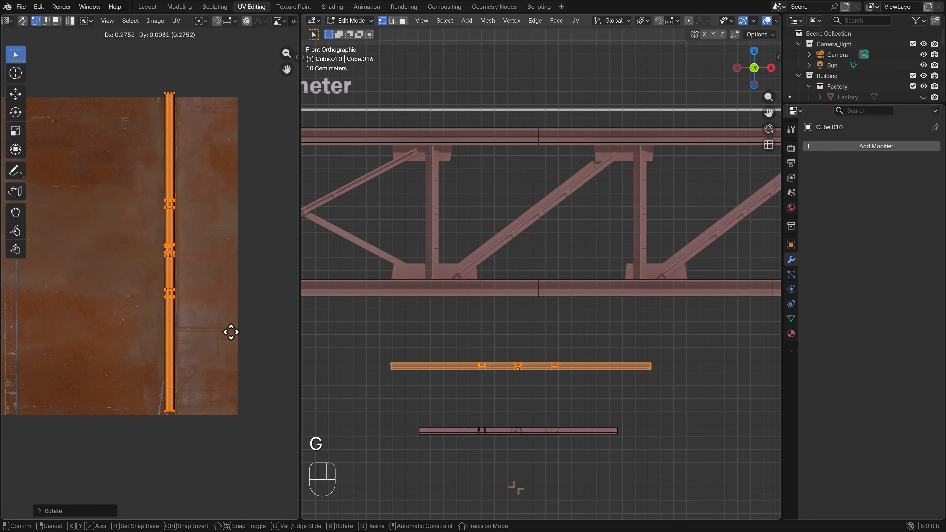
pyautogui.click(231, 332)
pyautogui.press('s')
pyautogui.click(234, 357)
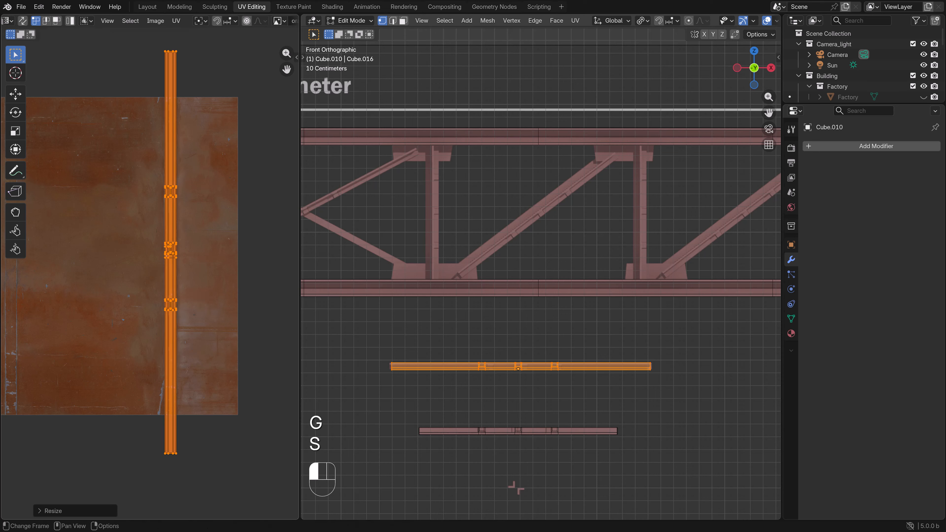
pyautogui.press('Tab')
# Duplicate the long beam into the cross-braced fourth bay and rotate the copy toward the rising diagonal brace.
pyautogui.scroll(-4, 462, 358)
pyautogui.keyDown('shift'); pyautogui.moveTo(481, 343); pyautogui.dragTo(529, 355, button='middle'); pyautogui.keyUp('shift')
pyautogui.scroll(4, 537, 359)
pyautogui.scroll(-3, 537, 360)
pyautogui.hotkey('shift', 'd')
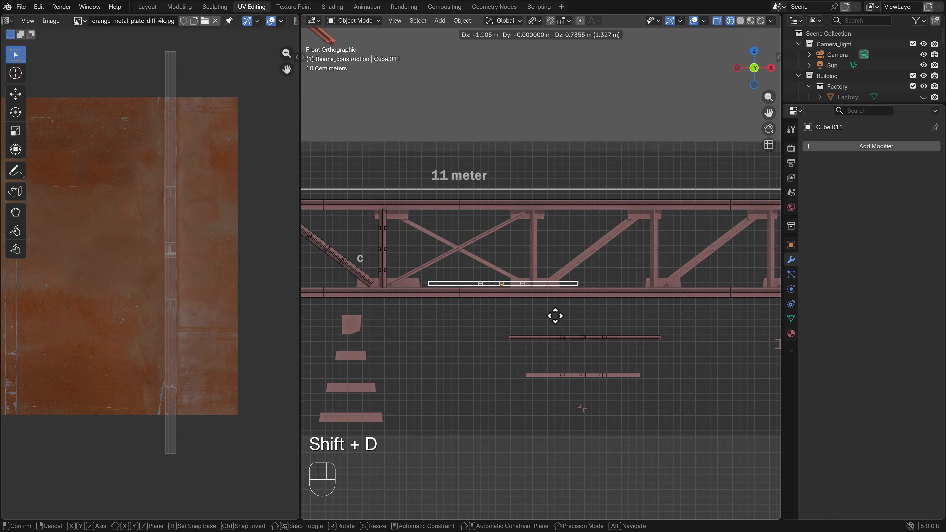
pyautogui.click(513, 276)
pyautogui.scroll(3, 636, 307)
pyautogui.press('r')
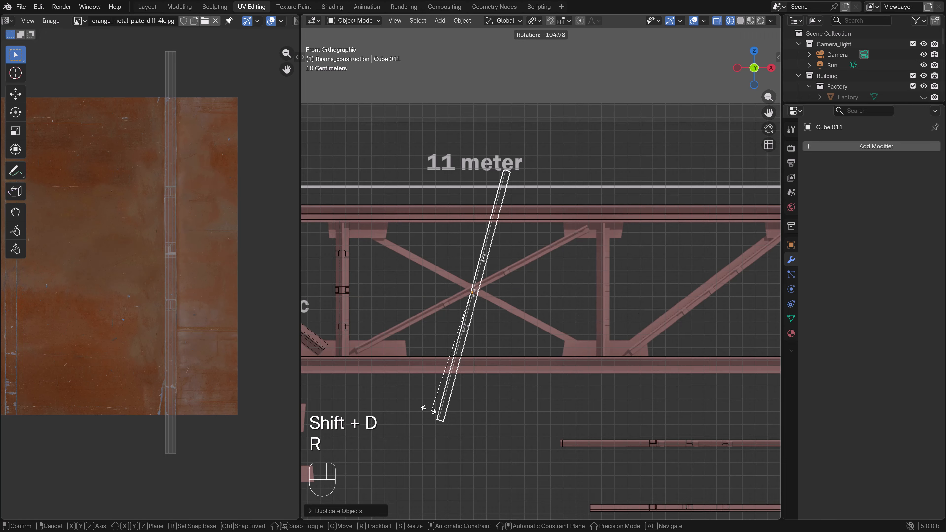
pyautogui.click(354, 341)
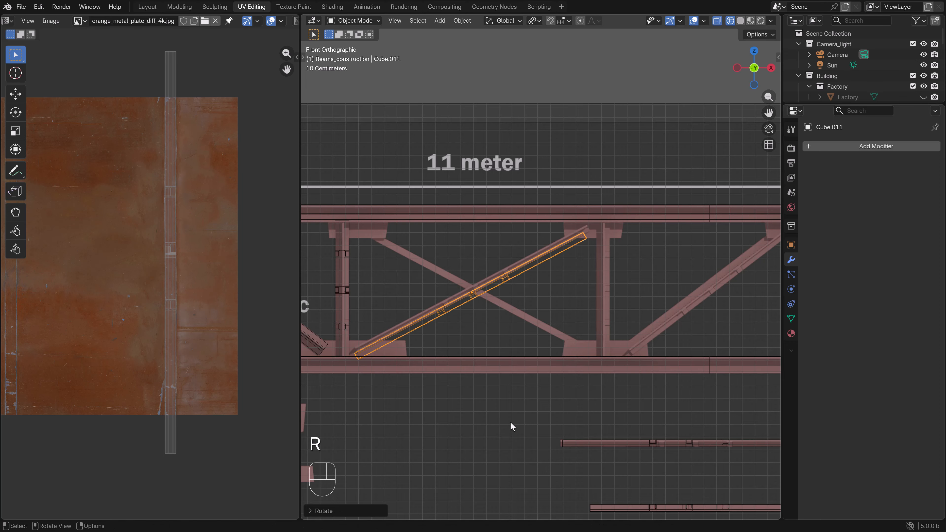
# Fine-tune the copied brace's position and rotation so it lies exactly over the rising reference diagonal.
pyautogui.scroll(1, 511, 410)
pyautogui.press('g')
pyautogui.click(536, 375)
pyautogui.press('r')
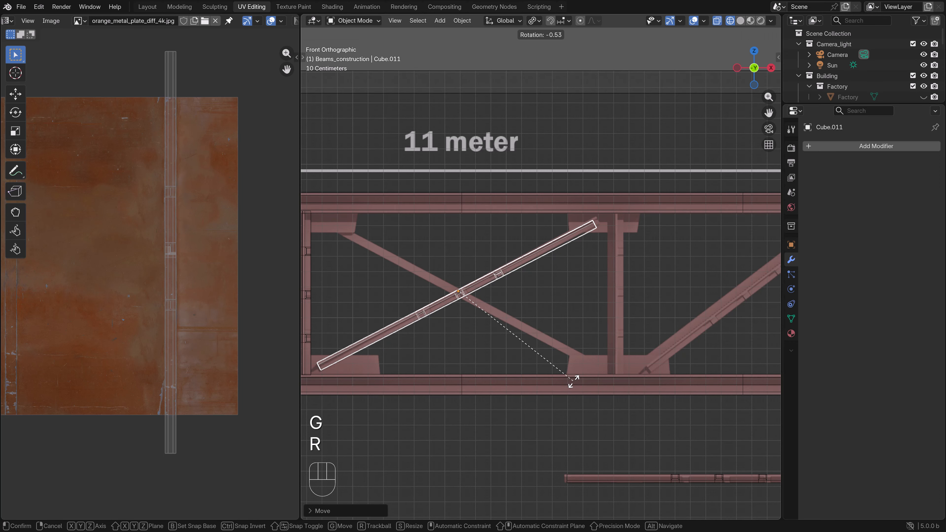
pyautogui.press('g')
pyautogui.click(581, 378)
pyautogui.press('r')
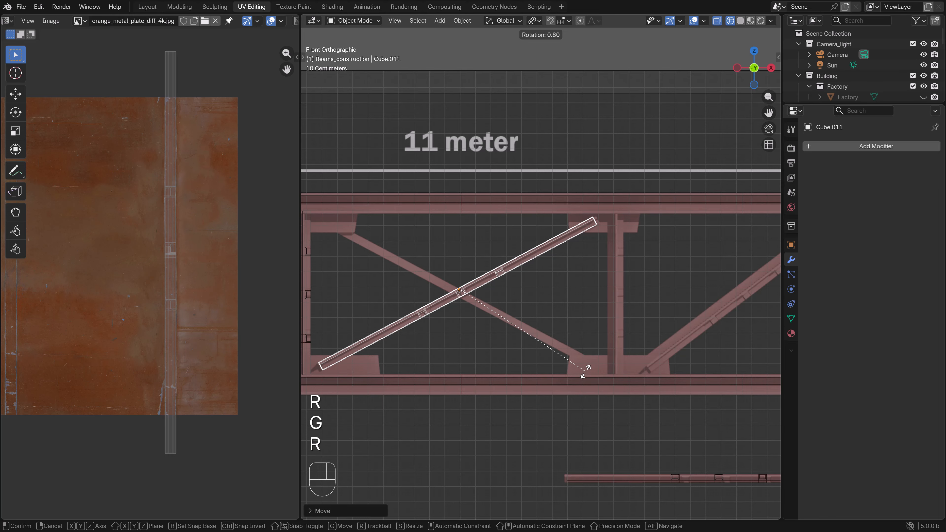
pyautogui.press('g')
pyautogui.keyDown('shift'); pyautogui.click(592, 383); pyautogui.keyUp('shift')
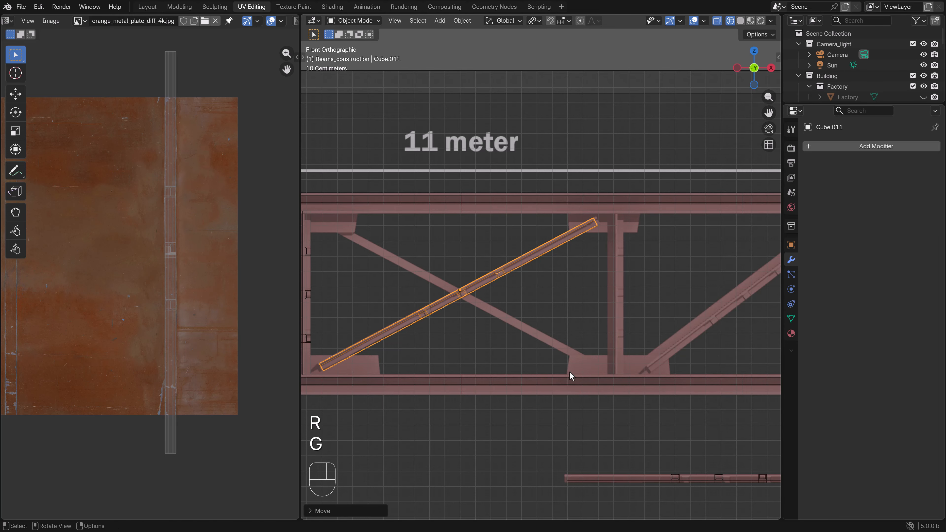
# In side view, move the cross brace about 0.06 m toward negative Y to line up with the chord flange's edge.
pyautogui.press('KP_3')
pyautogui.press('g')
pyautogui.press('x')
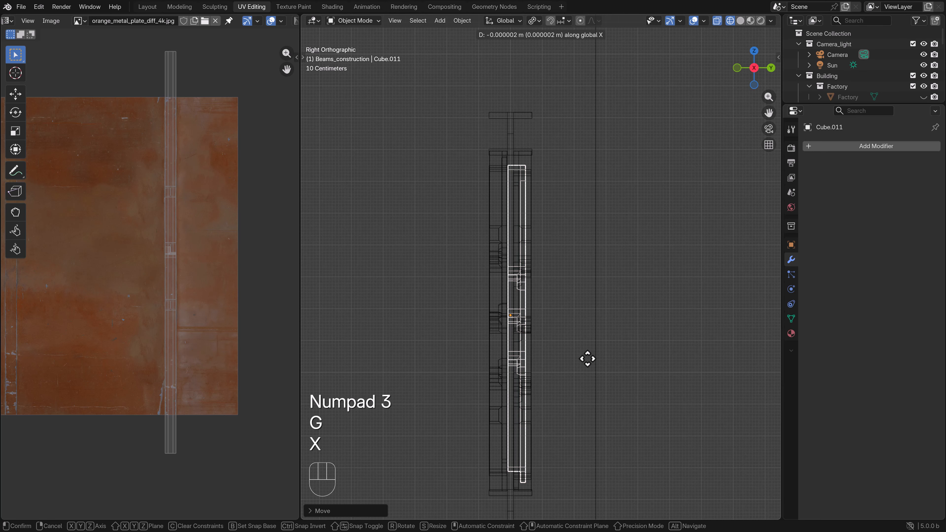
pyautogui.click(590, 360)
pyautogui.press('g')
pyautogui.press('y')
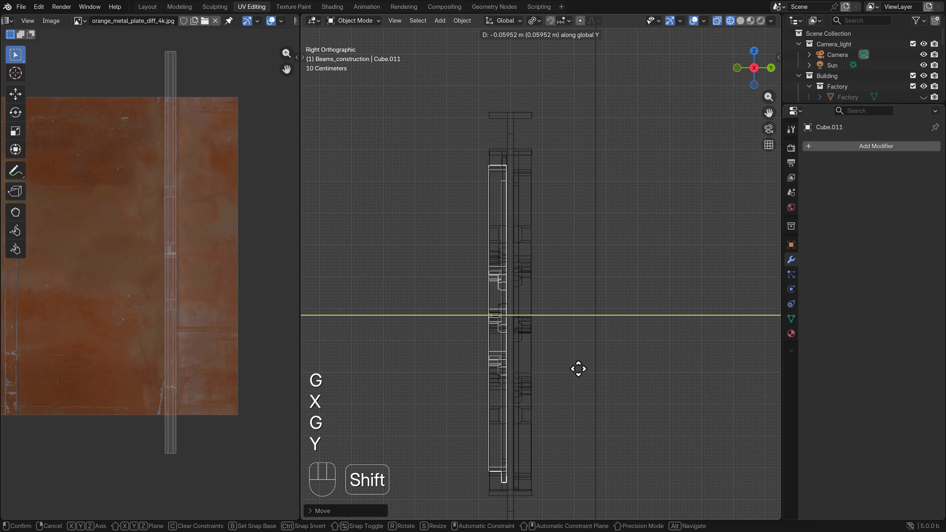
pyautogui.click(579, 369)
pyautogui.press('KP_7')
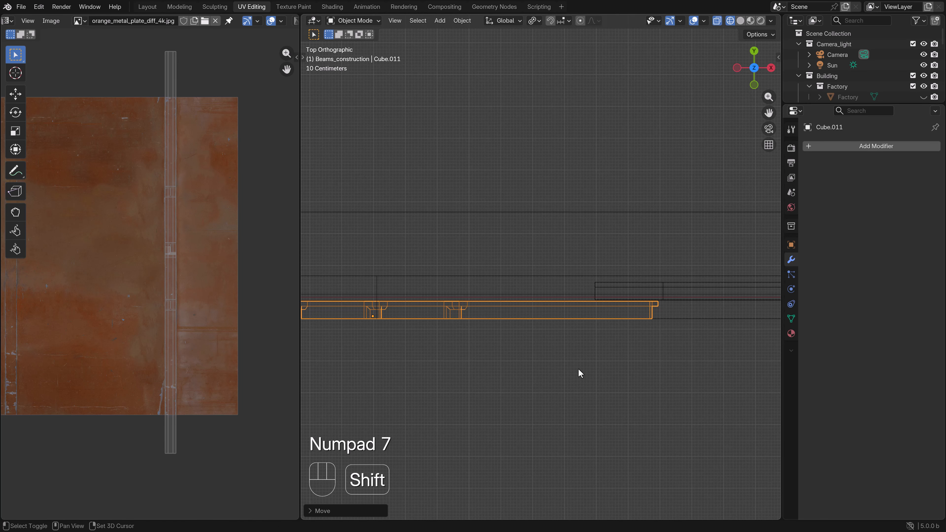
# Duplicate the cross brace and rotate the copy 180° in top view so it follows the falling reference diagonal.
pyautogui.hotkey('shift', 'd')
pyautogui.press('r')
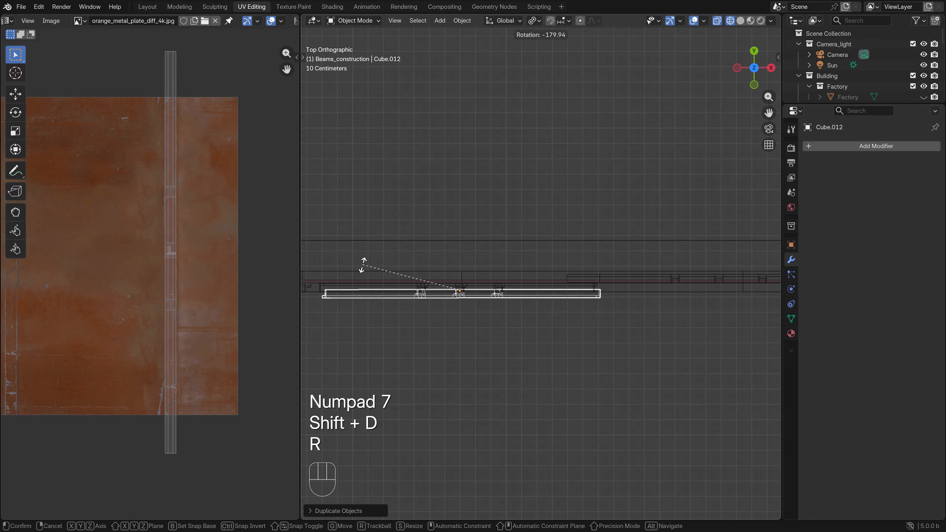
pyautogui.press('ctrl')
pyautogui.click(361, 265)
pyautogui.press('KP_1')
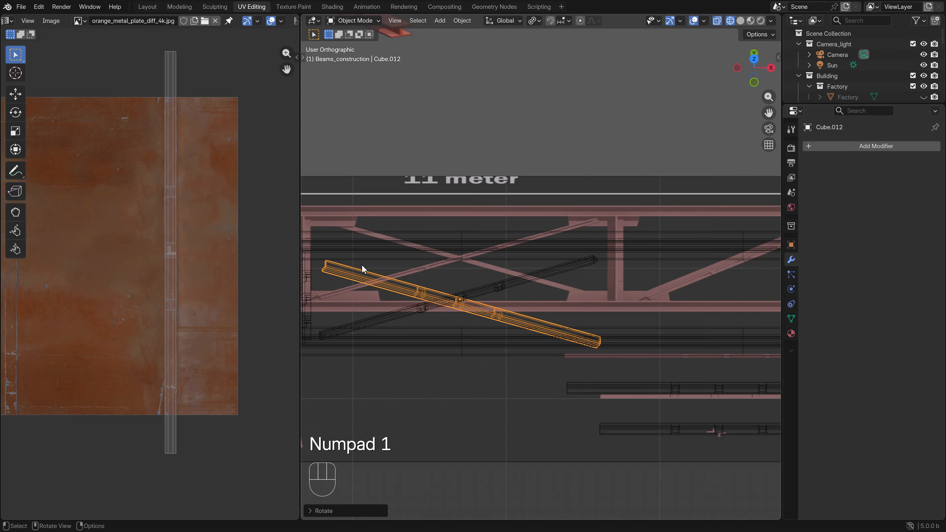
pyautogui.scroll(4, 459, 327)
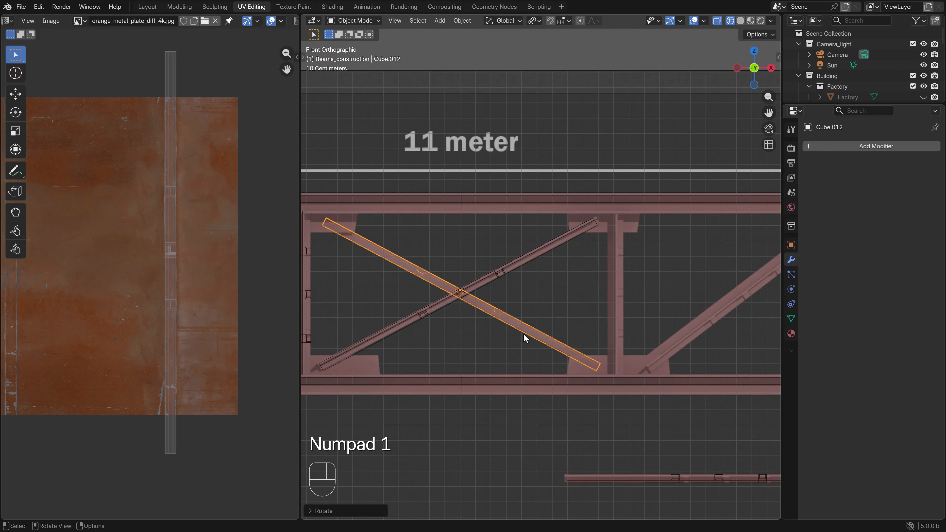
# Move the copied brace's UV islands upward along the texture's vertical metal strip, past the texture's upper edge.
pyautogui.press('Tab')
pyautogui.scroll(-4, 181, 300)
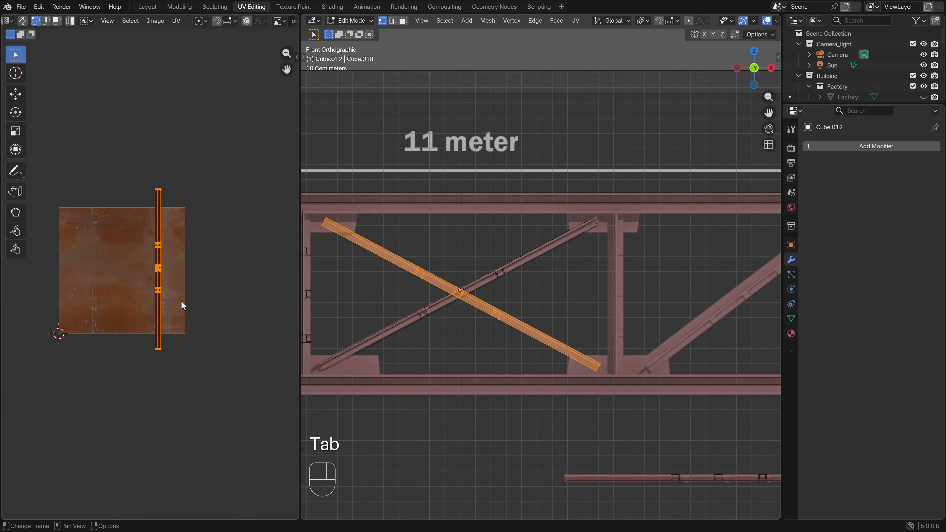
pyautogui.press('g')
pyautogui.press('y')
pyautogui.click(272, 264)
pyautogui.press('Tab')
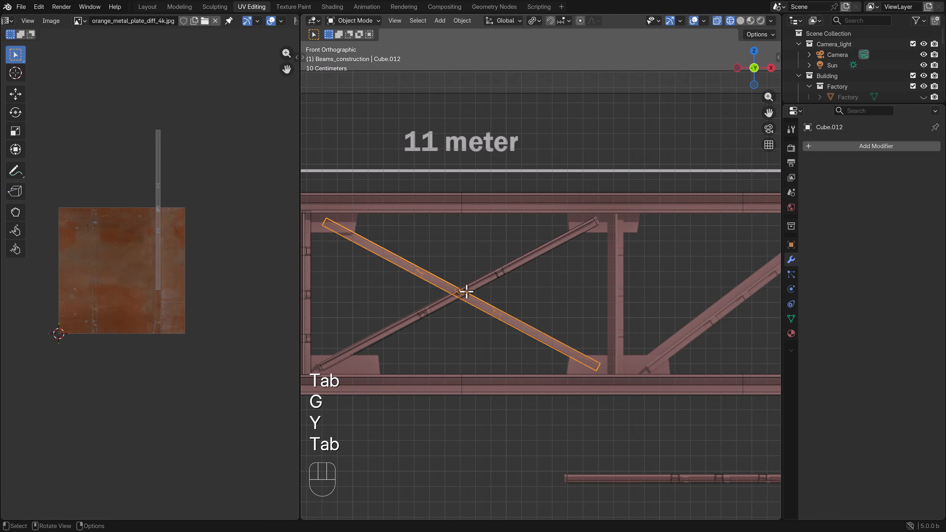
# Move the copied brace toward positive Y to the opposite flange edge of the chords, and restore solid shading.
pyautogui.press('KP_3')
pyautogui.scroll(3, 535, 293)
pyautogui.press('g')
pyautogui.press('y')
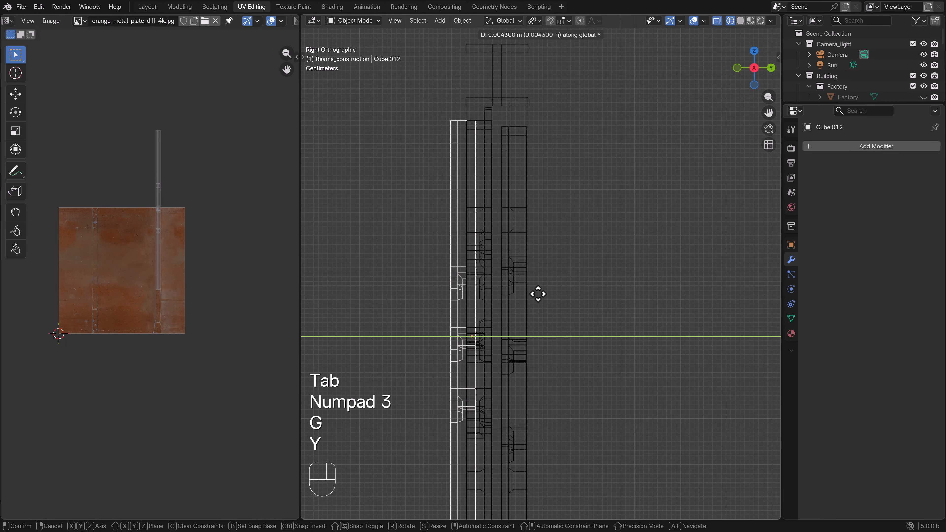
pyautogui.keyDown('shift'); pyautogui.click(596, 294); pyautogui.keyUp('shift')
pyautogui.scroll(-4, 528, 308)
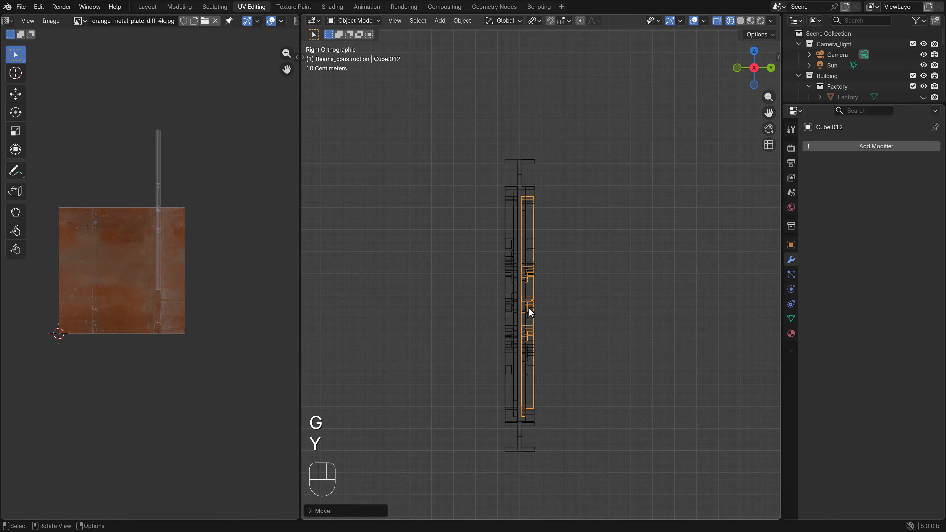
pyautogui.moveTo(426, 343); pyautogui.dragTo(599, 343, button='middle')
pyautogui.press('z')
pyautogui.scroll(-5, 599, 343)
pyautogui.moveTo(473, 354)
pyautogui.mouseDown(button='middle')
pyautogui.moveTo(555, 356)
pyautogui.moveTo(515, 361)
pyautogui.mouseUp(button='middle')
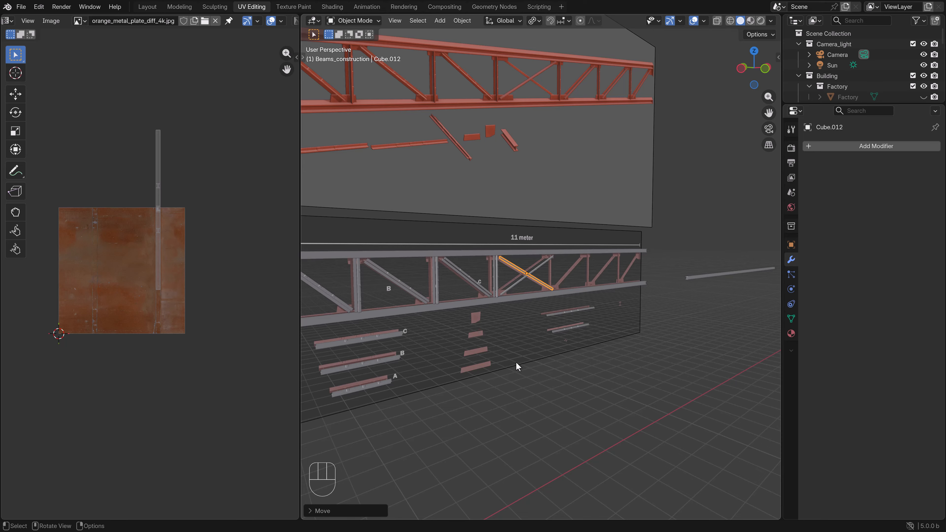
# Add a cube mesh in front view as the base for the first gusset plate.
pyautogui.press('KP_1')
pyautogui.keyDown('shift'); pyautogui.moveTo(470, 333); pyautogui.dragTo(567, 317, button='middle'); pyautogui.keyUp('shift')
pyautogui.scroll(6, 473, 322)
pyautogui.keyDown('shift'); pyautogui.moveTo(373, 330); pyautogui.dragTo(514, 331, button='middle'); pyautogui.keyUp('shift')
pyautogui.scroll(2, 460, 316)
pyautogui.scroll(-5, 460, 316)
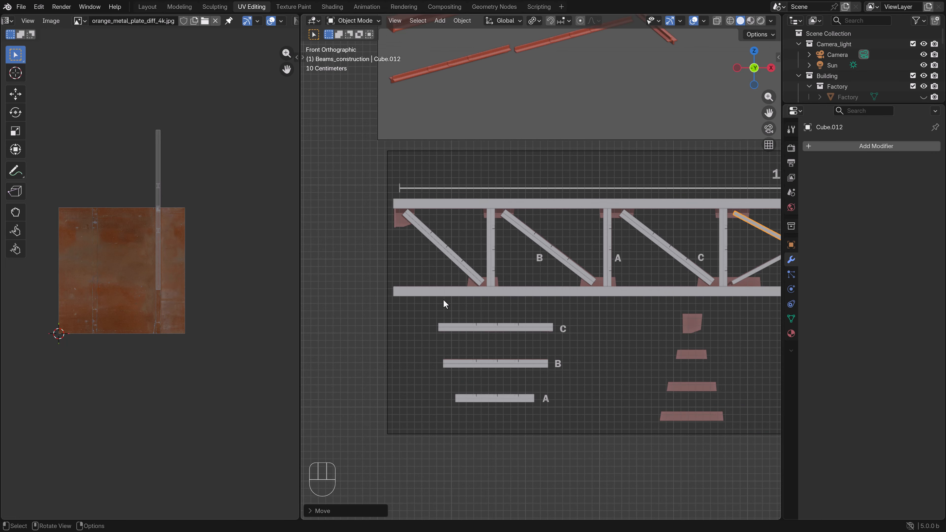
pyautogui.click(439, 21)
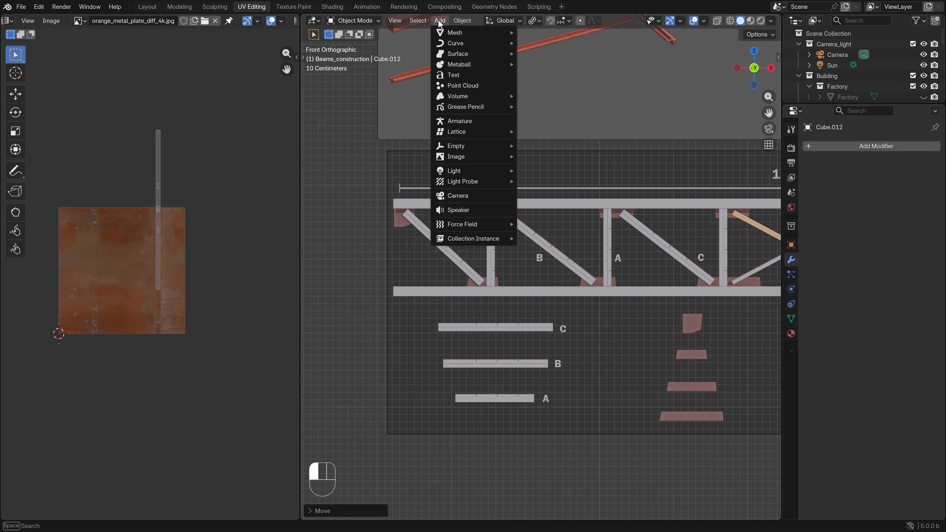
pyautogui.moveTo(455, 34)
pyautogui.click(542, 42)
pyautogui.scroll(-4, 570, 289)
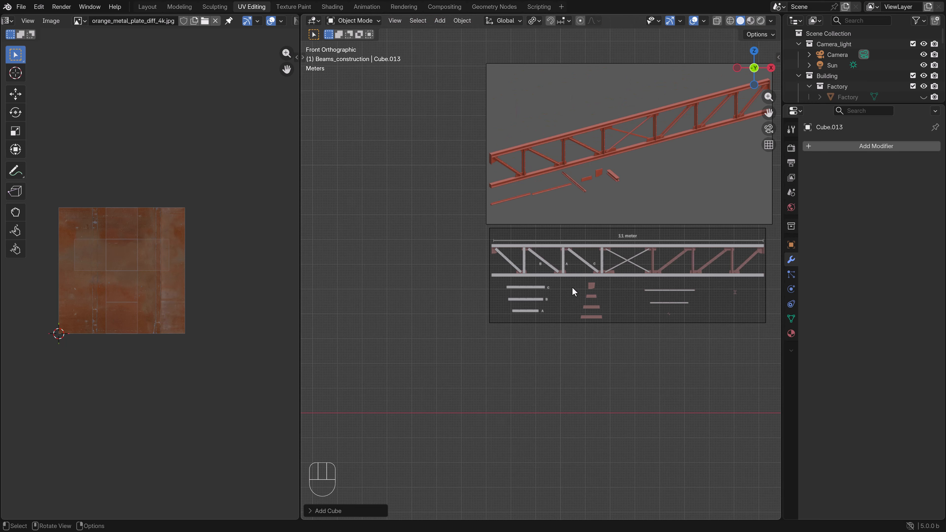
# Move the new cube onto the first bays of the truss in front view.
pyautogui.press('g')
pyautogui.rightClick(616, 190)
pyautogui.scroll(-6, 389, 241)
pyautogui.press('g')
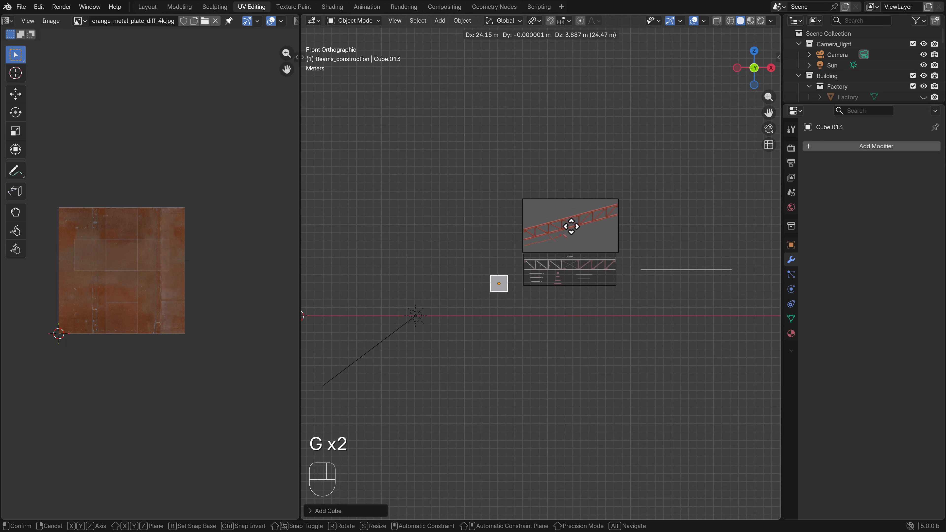
pyautogui.click(600, 211)
pyautogui.scroll(8, 589, 327)
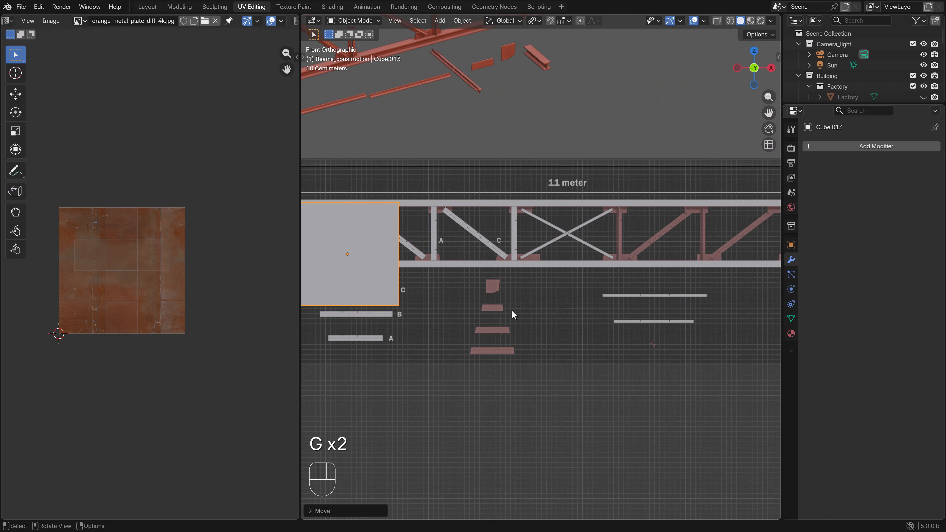
pyautogui.keyDown('shift'); pyautogui.moveTo(425, 275); pyautogui.dragTo(594, 296, button='middle'); pyautogui.keyUp('shift')
# Scale the cube down and move it to the lower chord joint at the first post.
pyautogui.press('s')
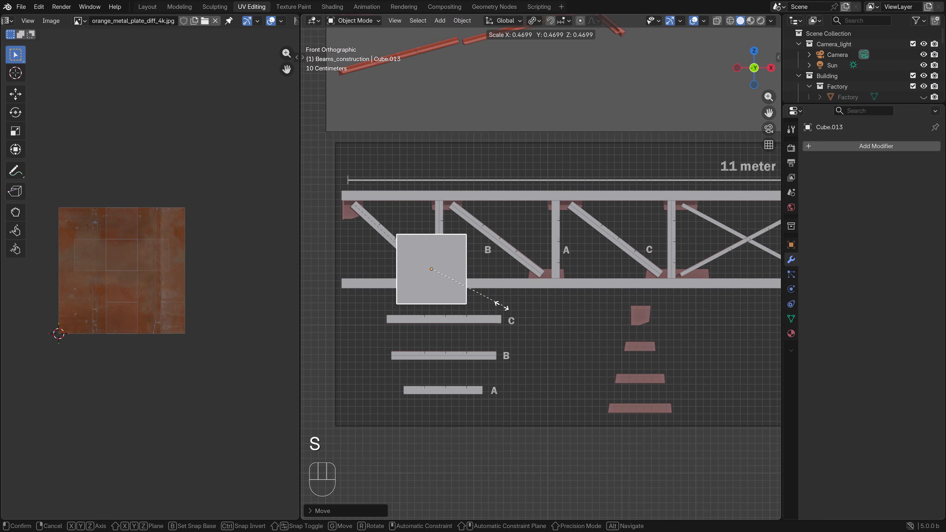
pyautogui.click(442, 288)
pyautogui.keyDown('shift'); pyautogui.moveTo(443, 292); pyautogui.dragTo(465, 286, button='middle'); pyautogui.keyUp('shift')
pyautogui.scroll(5, 481, 290)
pyautogui.press('g')
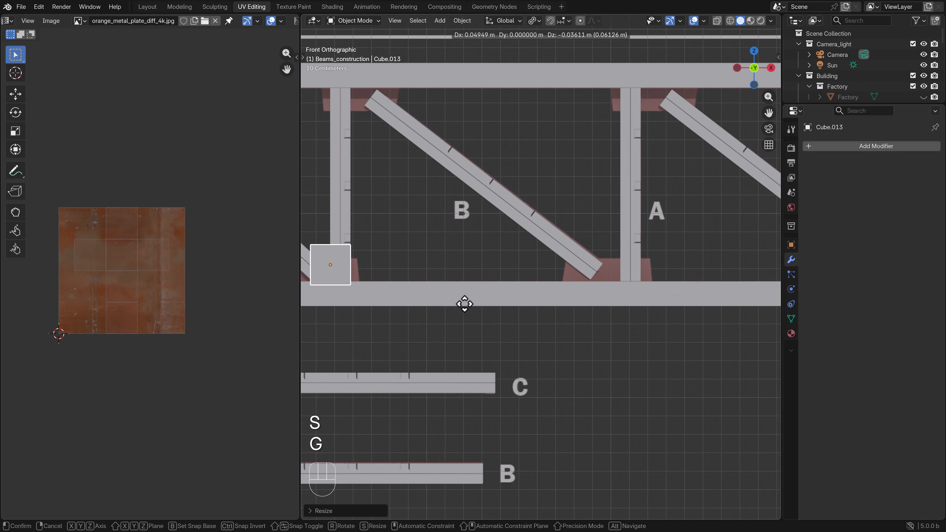
pyautogui.click(465, 304)
# Shrink the cube to the reference gusset's height and seat it between the diagonal's end and the first post.
pyautogui.keyDown('shift'); pyautogui.moveTo(403, 290); pyautogui.dragTo(544, 300, button='middle'); pyautogui.keyUp('shift')
pyautogui.press('s')
pyautogui.click(522, 306)
pyautogui.press('g')
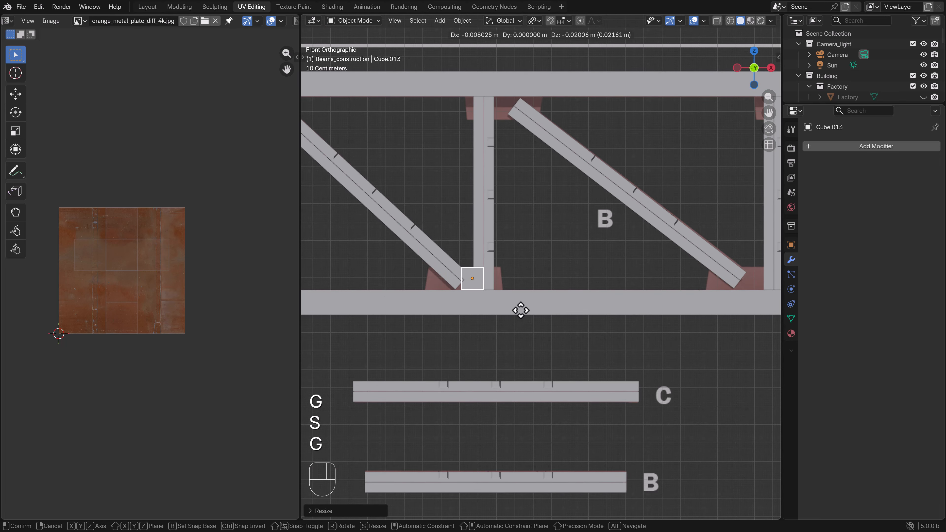
pyautogui.click(512, 310)
# Stretch the cube along X and shift it to cover the reference gusset's upper width.
pyautogui.press('s')
pyautogui.press('x')
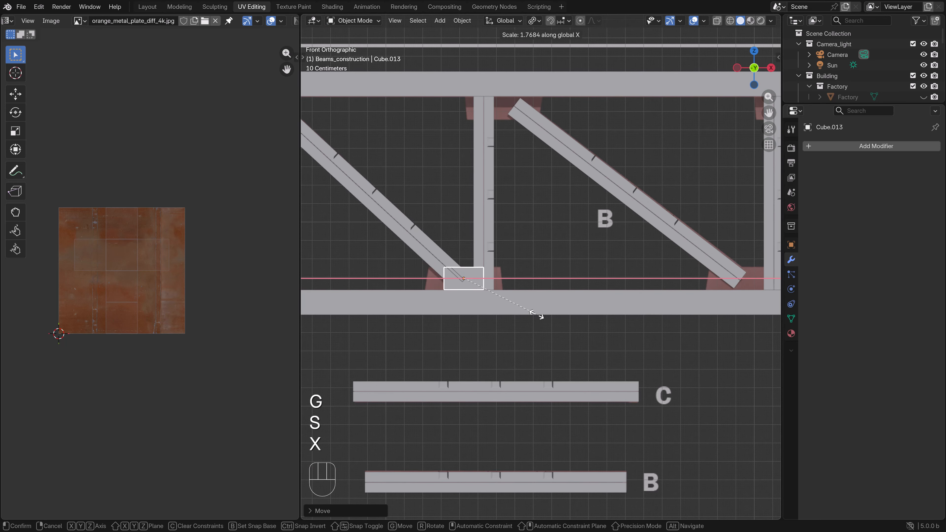
pyautogui.press('g')
pyautogui.press('x')
pyautogui.press('s')
pyautogui.press('x')
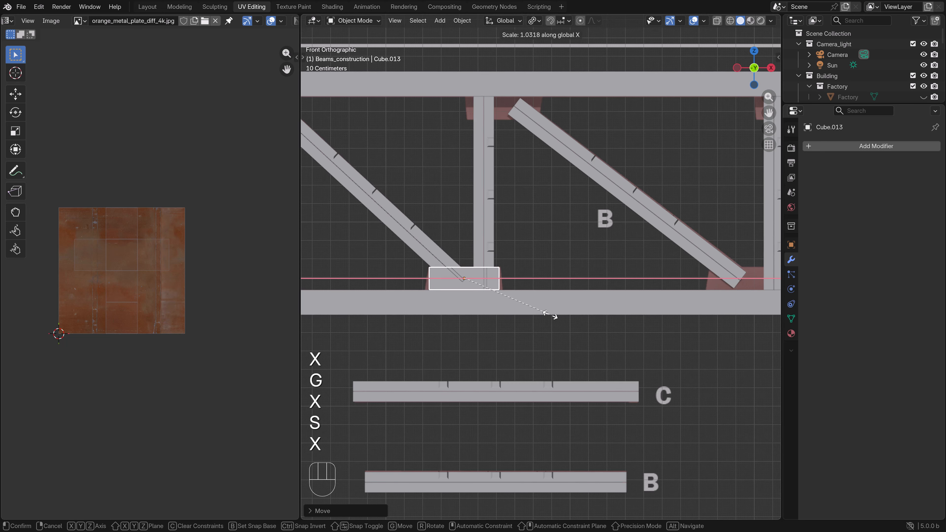
pyautogui.click(553, 313)
# In see-through shading, move the plate's lower-left vertices outward along X to match the slanted reference edge.
pyautogui.press('Tab')
pyautogui.press('z')
pyautogui.click(444, 300)
pyautogui.press('b')
pyautogui.moveTo(444, 300); pyautogui.dragTo(395, 278)
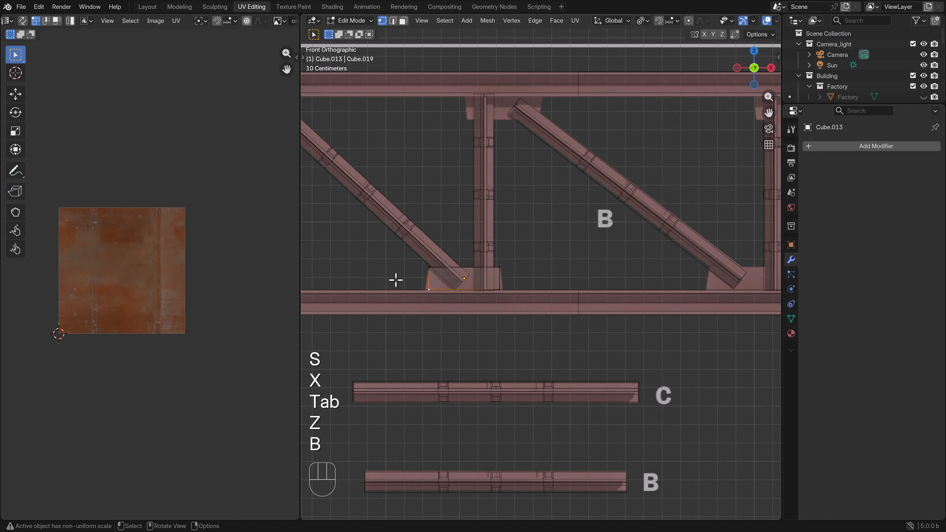
pyautogui.press('g')
pyautogui.press('x')
pyautogui.click(391, 280)
# Move the plate's lower-right vertices outward along X to complete the gusset's trapezoid shape.
pyautogui.press('b')
pyautogui.moveTo(527, 297); pyautogui.dragTo(476, 278)
pyautogui.press('g')
pyautogui.press('x')
pyautogui.click(484, 281)
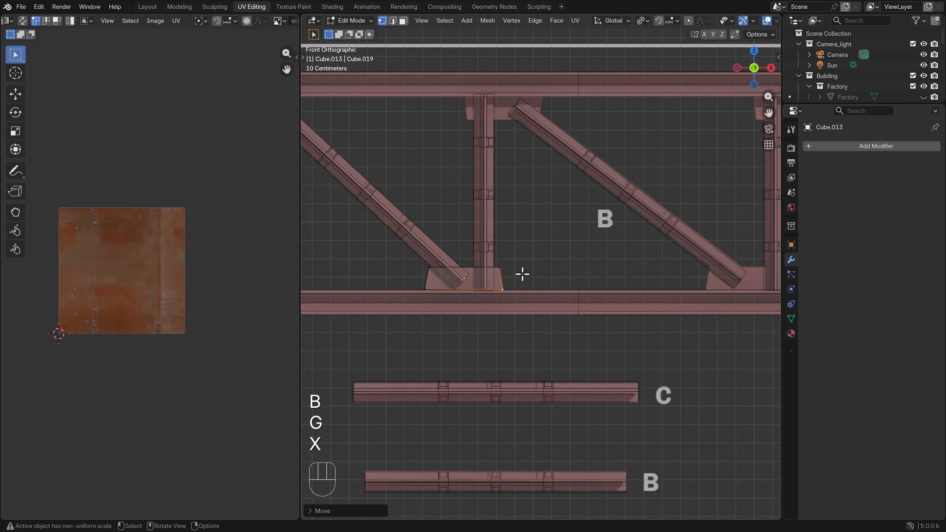
# In side view, scale the gusset plate down along Y to the thin gap between the angle beams.
pyautogui.press('Tab')
pyautogui.press('KP_3')
pyautogui.scroll(2, 522, 275)
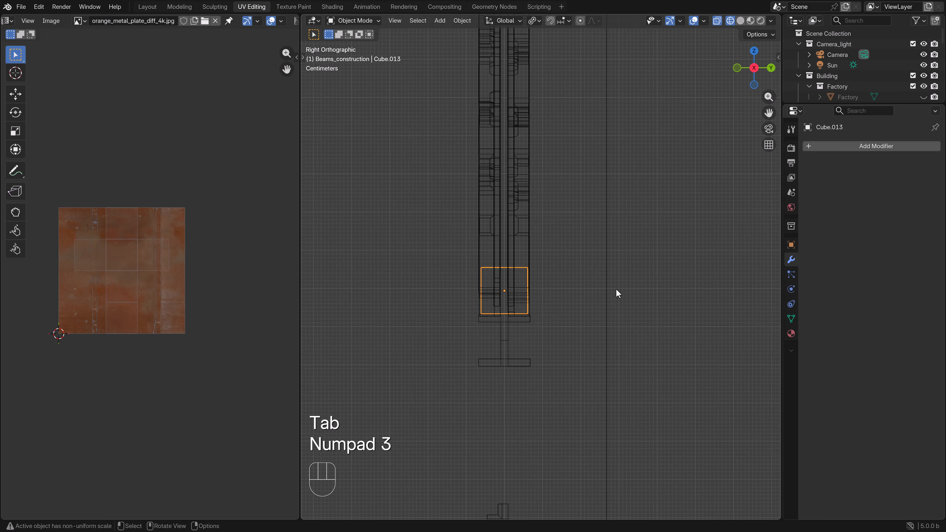
pyautogui.press('s')
pyautogui.press('x')
pyautogui.press('s')
pyautogui.press('y')
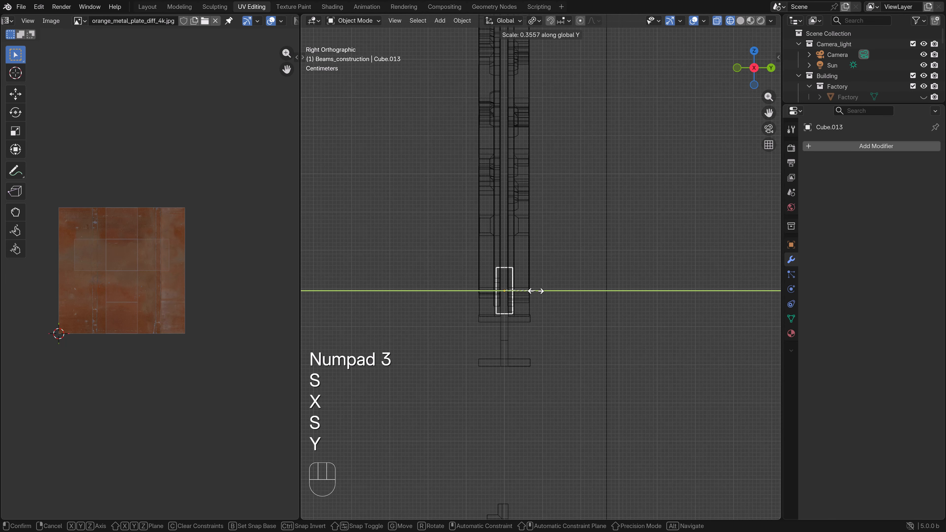
pyautogui.click(520, 289)
pyautogui.scroll(3, 602, 328)
pyautogui.press('s')
pyautogui.press('y')
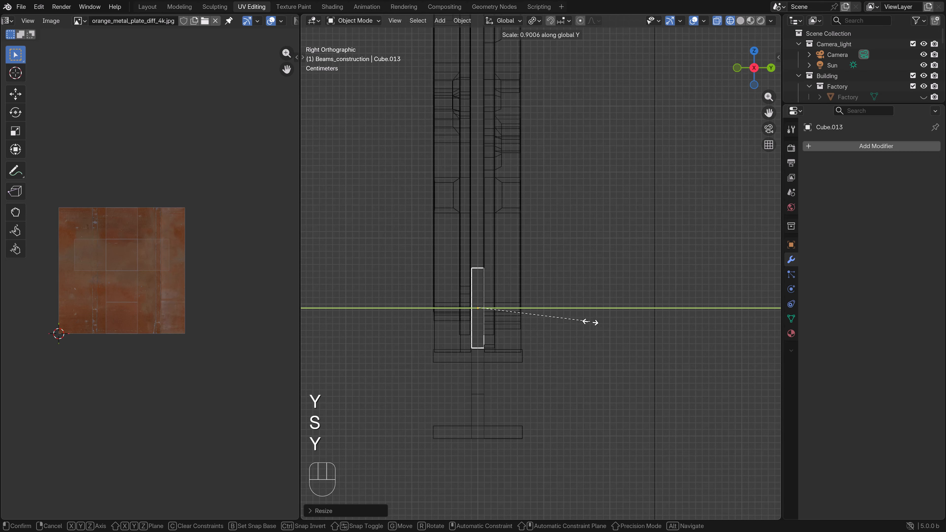
pyautogui.click(573, 321)
# Centre the gusset plate between the angle beams along Y and fine-tune its thickness to fit the gap.
pyautogui.scroll(4, 568, 327)
pyautogui.press('g')
pyautogui.press('y')
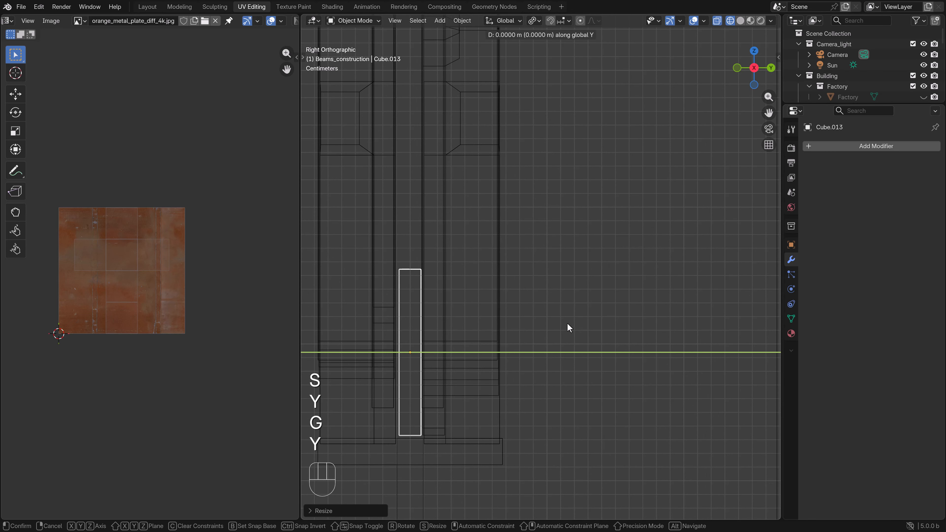
pyautogui.click(566, 324)
pyautogui.press('s')
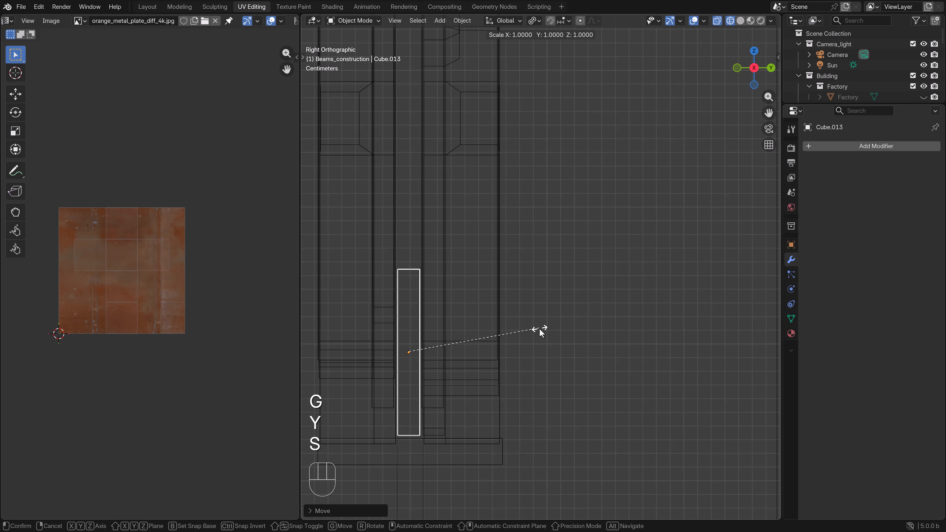
pyautogui.press('y')
pyautogui.click(540, 329)
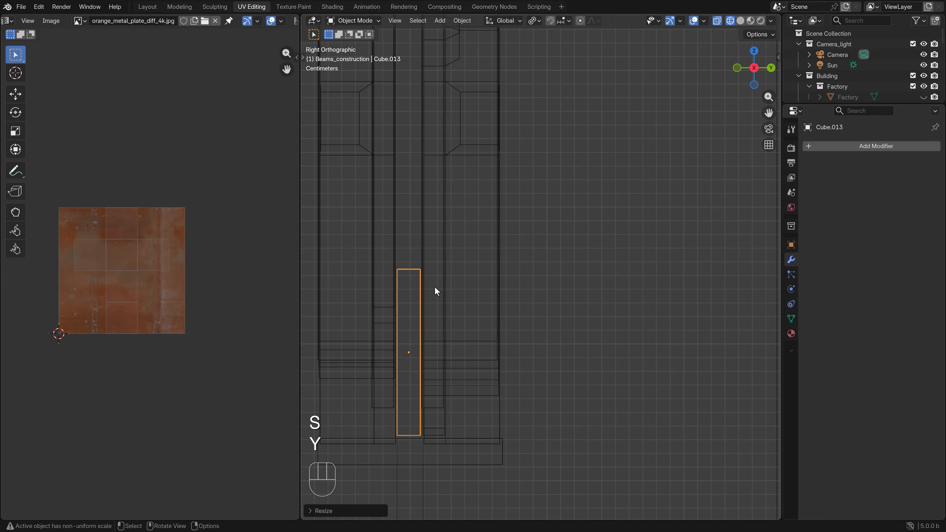
# Apply the gusset plate's scale in front view.
pyautogui.press('KP_1')
pyautogui.scroll(-8, 462, 288)
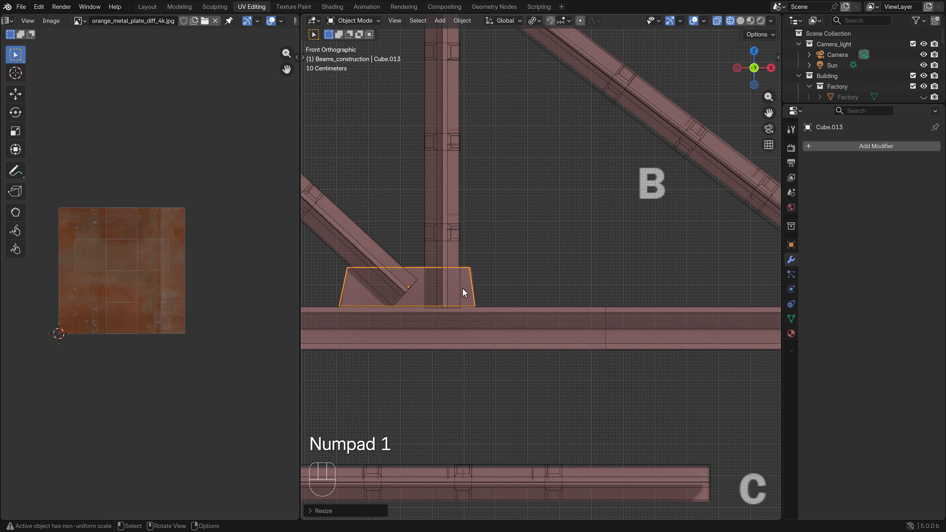
pyautogui.hotkey('ctrl', 'a')
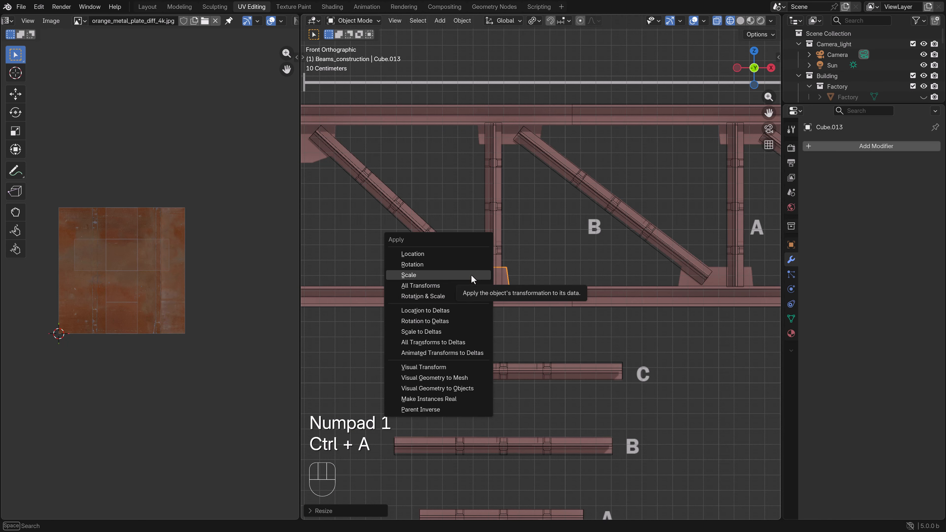
pyautogui.click(463, 299)
# Link the first post's Beam_metal material to the gusset plate and check the plate's material settings.
pyautogui.keyDown('shift'); pyautogui.click(496, 217); pyautogui.keyUp('shift')
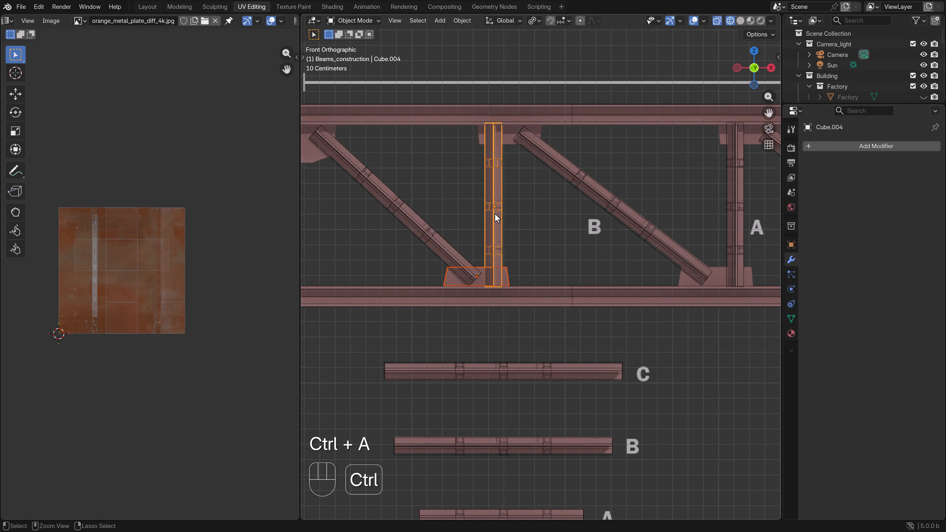
pyautogui.hotkey('ctrl', 'l')
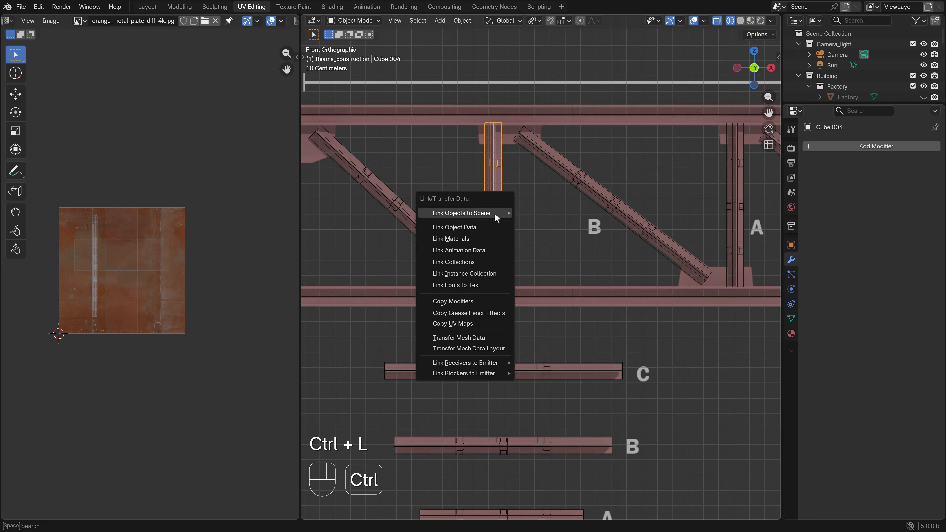
pyautogui.click(473, 240)
pyautogui.click(509, 275)
pyautogui.click(508, 276)
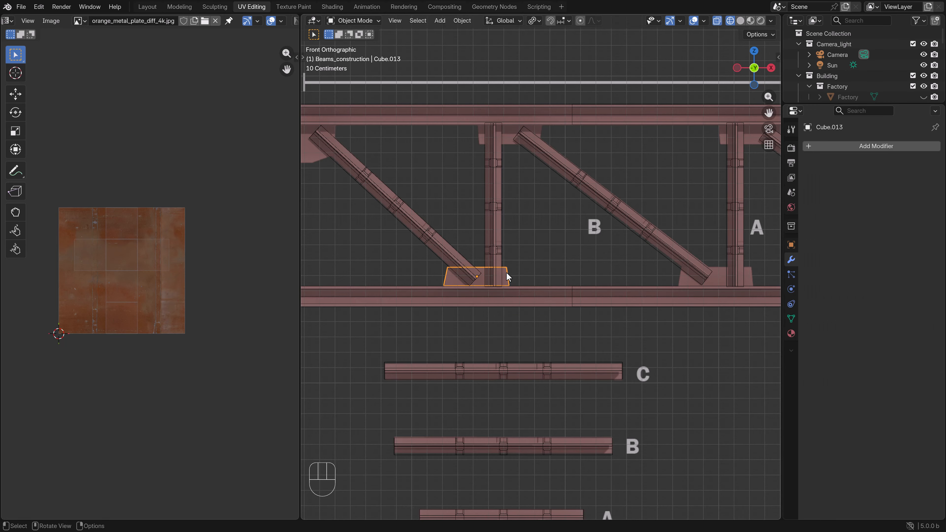
pyautogui.click(792, 333)
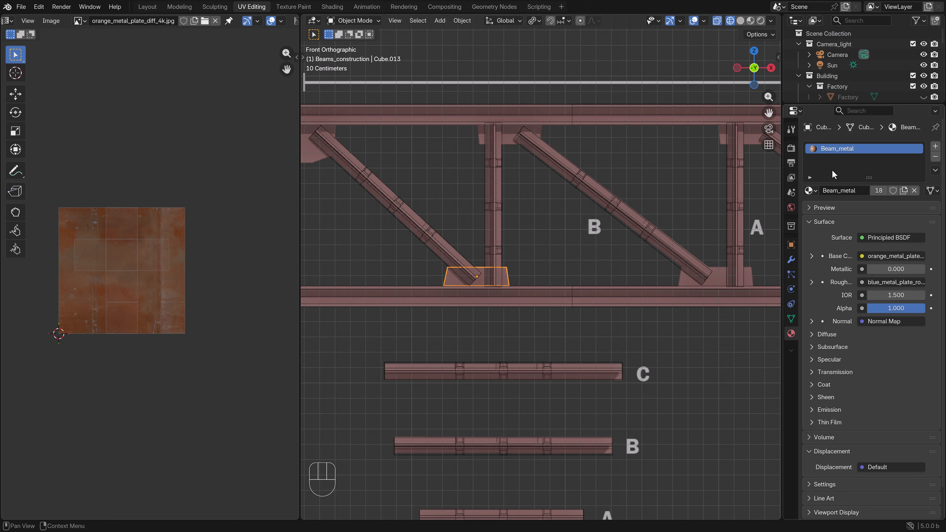
# Unwrap all of the gusset plate's faces with Cube Projection.
pyautogui.press('Tab')
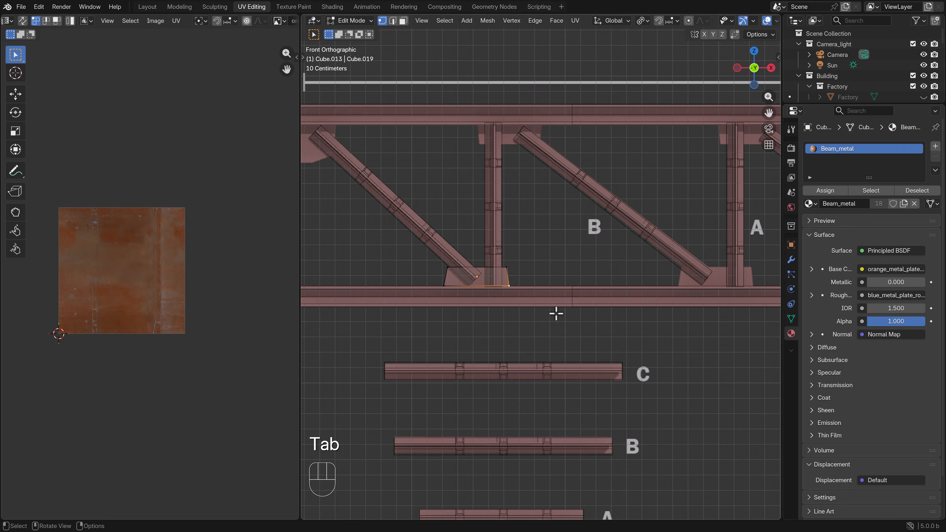
pyautogui.press('b')
pyautogui.press('u')
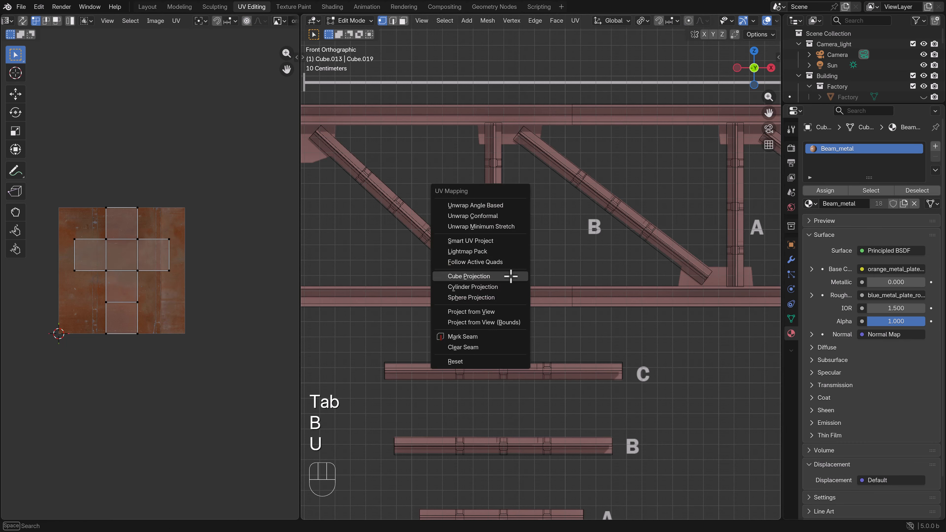
pyautogui.click(512, 275)
# Scale down the gusset plate's whole UV island and rotate it by -90°.
pyautogui.press('b')
pyautogui.moveTo(226, 330); pyautogui.dragTo(2, 195)
pyautogui.press('s')
pyautogui.click(131, 290)
pyautogui.scroll(3, 150, 281)
pyautogui.press('r')
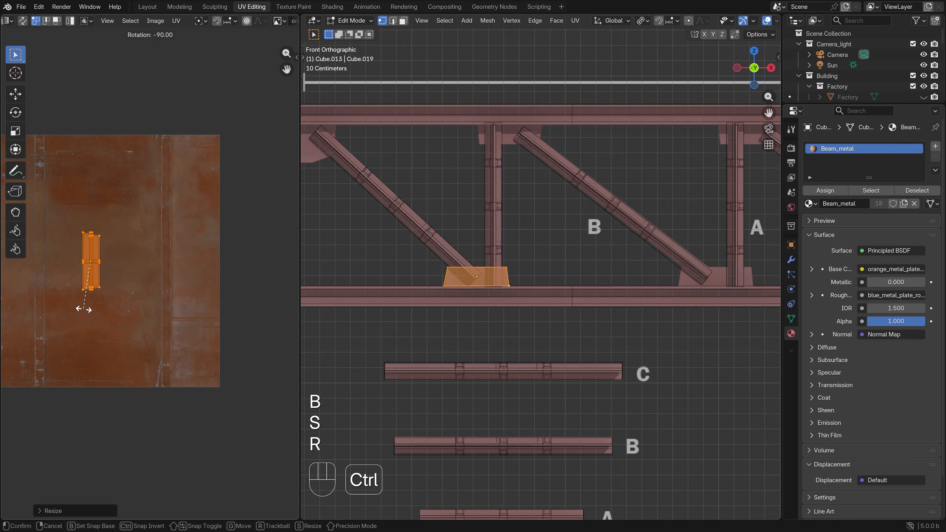
pyautogui.click(83, 309)
# Shrink the plate's UV island further and place it on the plain metal just beside the texture's vertical seam.
pyautogui.press('g')
pyautogui.press('s')
pyautogui.click(165, 280)
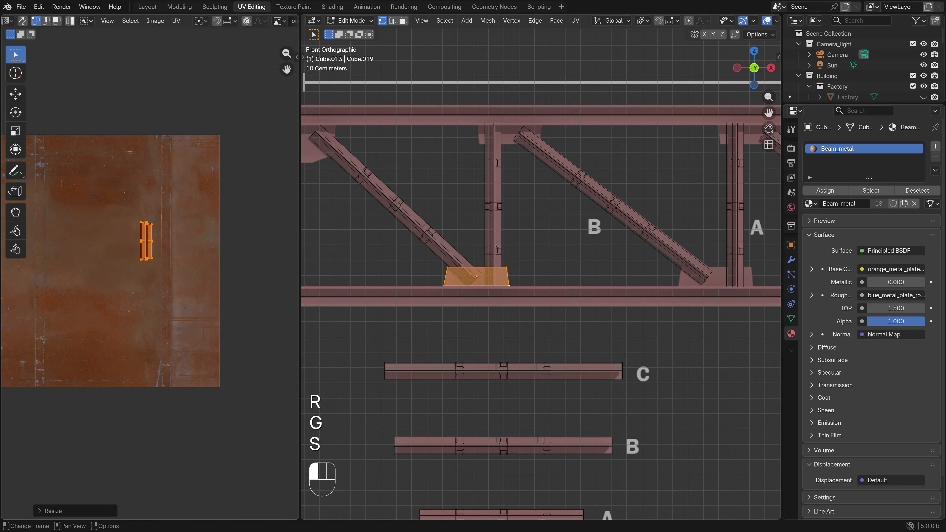
pyautogui.scroll(3, 157, 277)
pyautogui.press('g')
pyautogui.keyDown('shift'); pyautogui.click(188, 258); pyautogui.keyUp('shift')
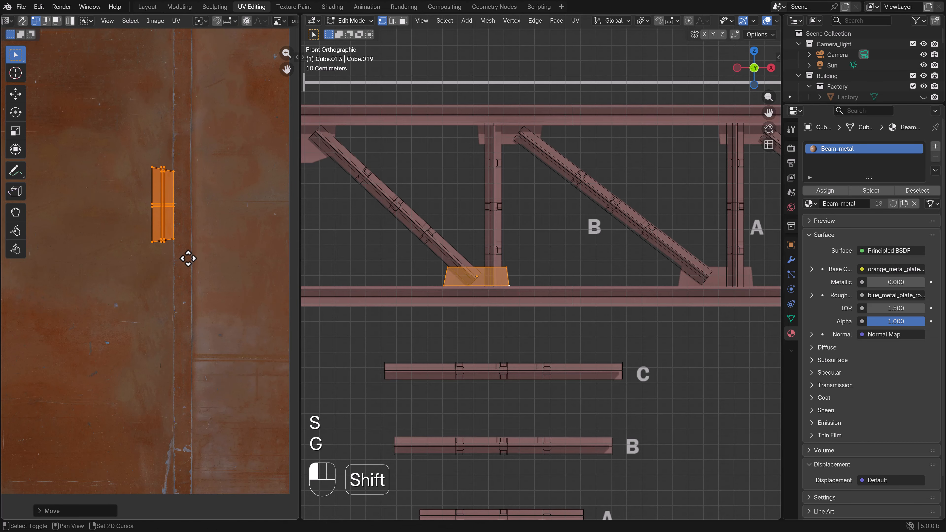
# Check the gusset plate's texture against the neighbouring beams in material preview, from an angle and in front view.
pyautogui.press('Tab')
pyautogui.press('z')
pyautogui.scroll(5, 478, 334)
pyautogui.moveTo(423, 332); pyautogui.dragTo(485, 328, button='middle')
pyautogui.press('KP_1')
pyautogui.scroll(-6, 492, 329)
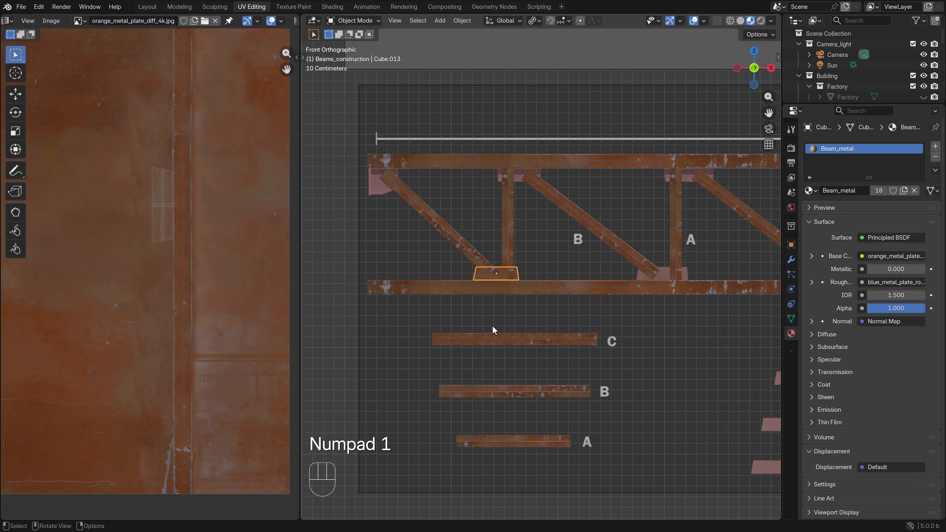
pyautogui.keyDown('shift'); pyautogui.moveTo(468, 257); pyautogui.dragTo(416, 281, button='middle'); pyautogui.keyUp('shift')
# Duplicate the gusset plate along X to the next lower joint, at the foot of the post marked A.
pyautogui.press('Tab')
pyautogui.press('Tab')
pyautogui.press('z')
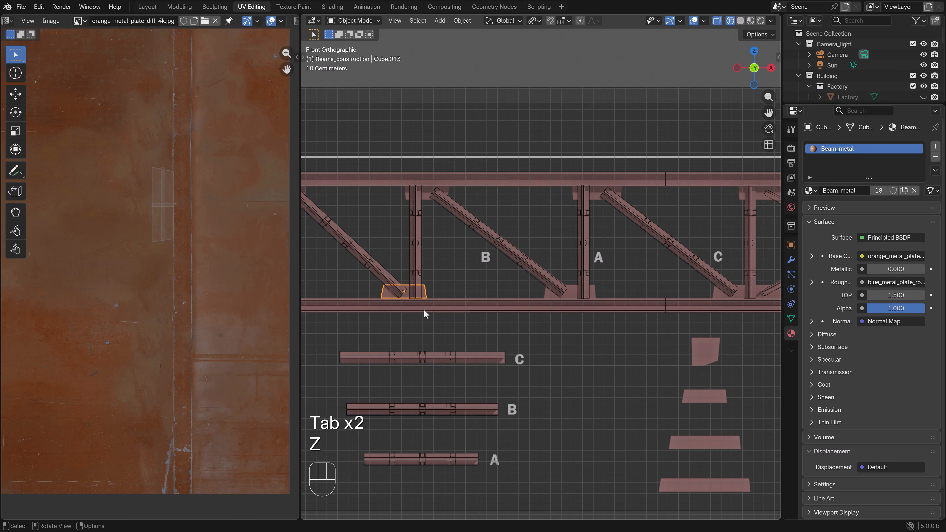
pyautogui.press('z')
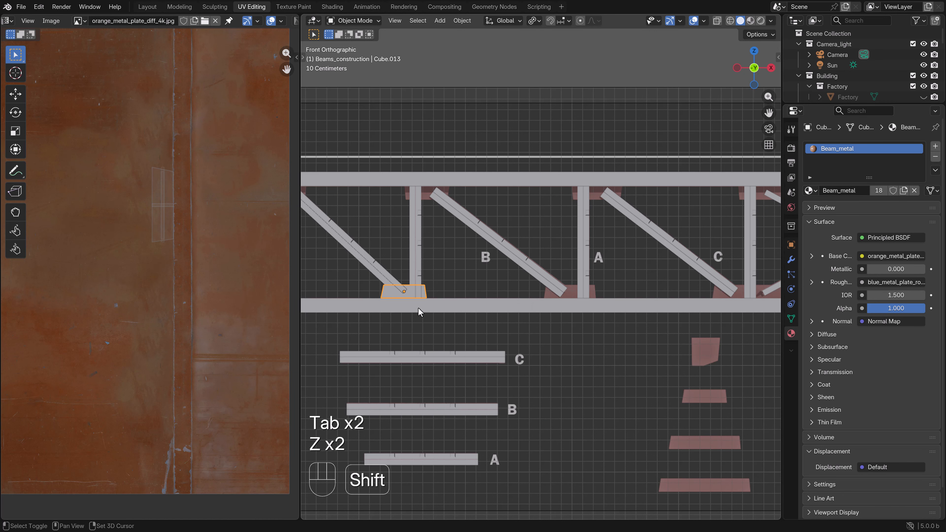
pyautogui.hotkey('shift', 'd')
pyautogui.press('g')
pyautogui.press('x')
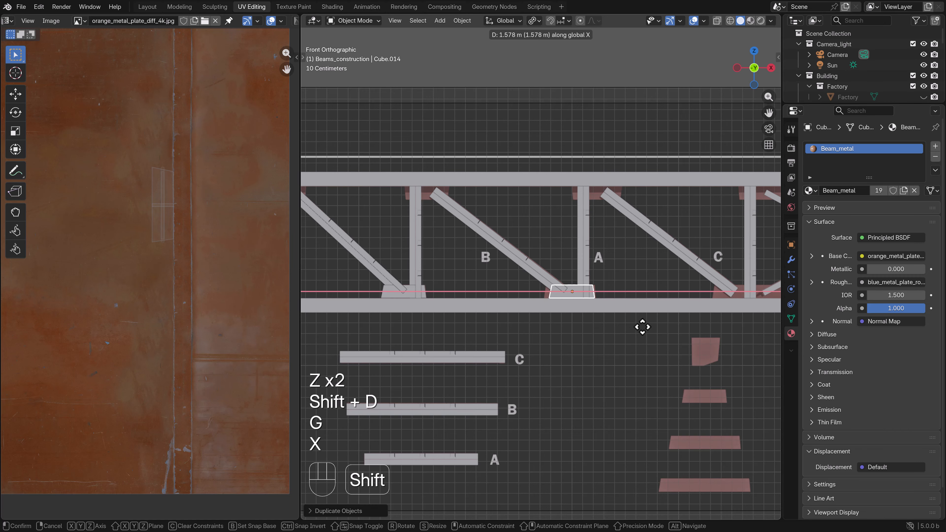
pyautogui.click(601, 324)
pyautogui.keyDown('shift'); pyautogui.moveTo(597, 323); pyautogui.dragTo(502, 317, button='middle'); pyautogui.keyUp('shift')
pyautogui.scroll(4, 496, 317)
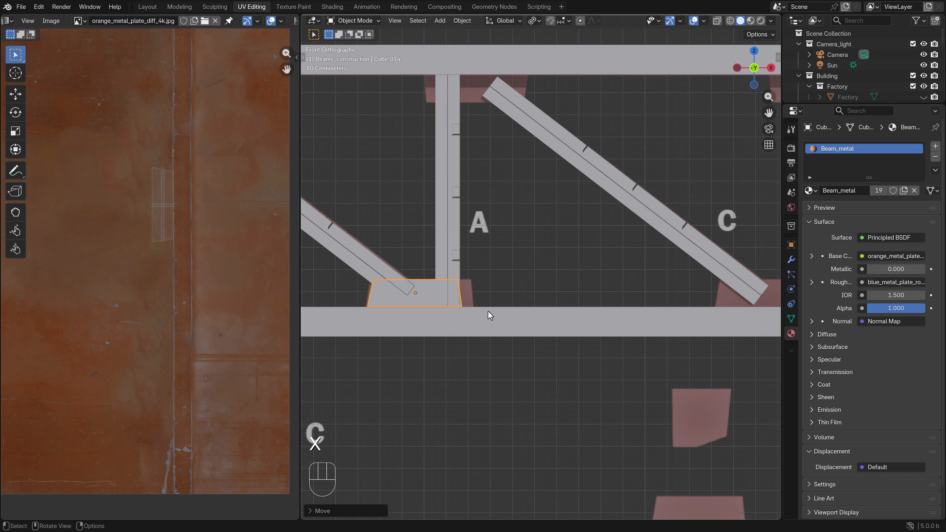
# Extend the duplicated plate by moving its right-end vertices about 0.052 m along X towards the reference outline.
pyautogui.press('Tab')
pyautogui.press('z')
pyautogui.press('b')
pyautogui.moveTo(482, 322); pyautogui.dragTo(439, 269)
pyautogui.press('g')
pyautogui.press('x')
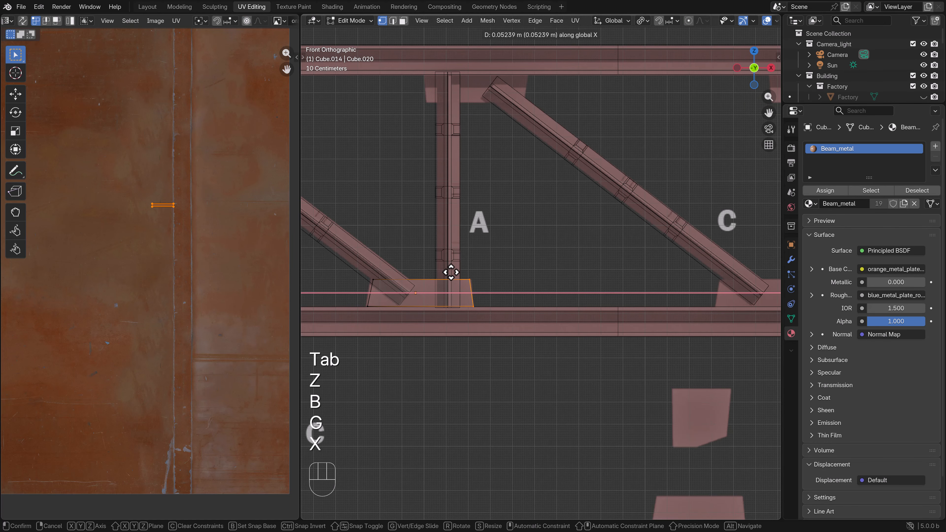
pyautogui.click(451, 272)
# Fine-tune the lower right corner and the whole right end of the plate along X to match the reference's slanted edge.
pyautogui.press('b')
pyautogui.moveTo(511, 326); pyautogui.dragTo(462, 296)
pyautogui.press('g')
pyautogui.press('x')
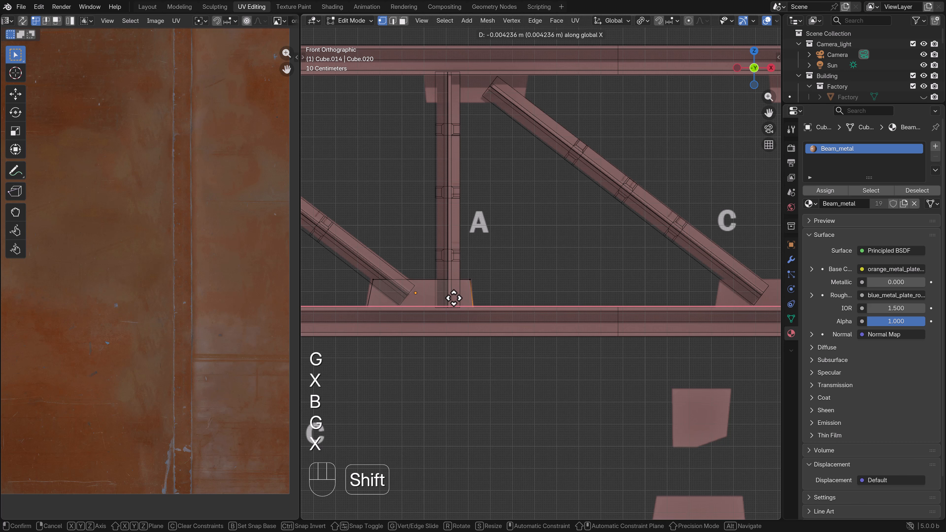
pyautogui.click(504, 305)
pyautogui.press('b')
pyautogui.moveTo(517, 328); pyautogui.dragTo(446, 252)
pyautogui.press('g')
pyautogui.press('x')
pyautogui.click(452, 255)
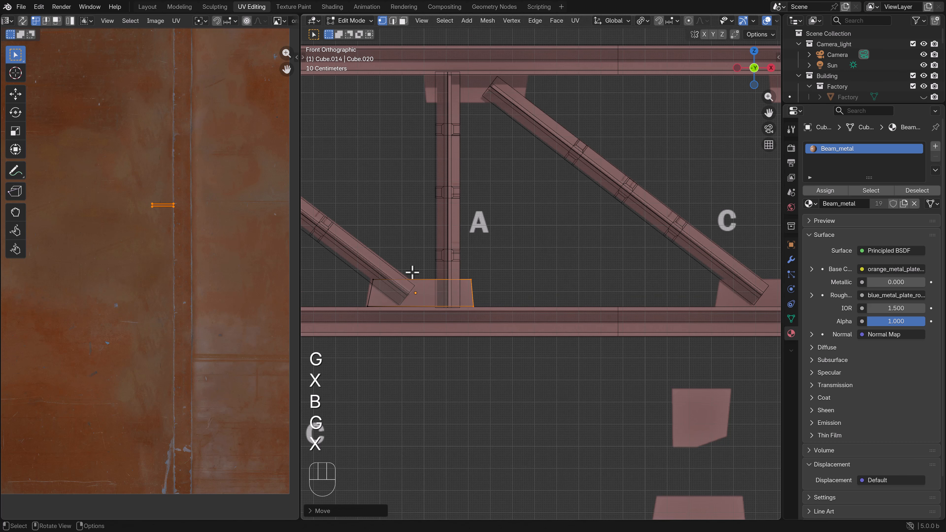
# Align the plate's left end with the reference outline along X and finish editing its mesh.
pyautogui.press('b')
pyautogui.moveTo(394, 330); pyautogui.dragTo(340, 260)
pyautogui.press('g')
pyautogui.press('x')
pyautogui.keyDown('shift'); pyautogui.click(317, 258); pyautogui.keyUp('shift')
pyautogui.press('Tab')
pyautogui.scroll(-4, 443, 273)
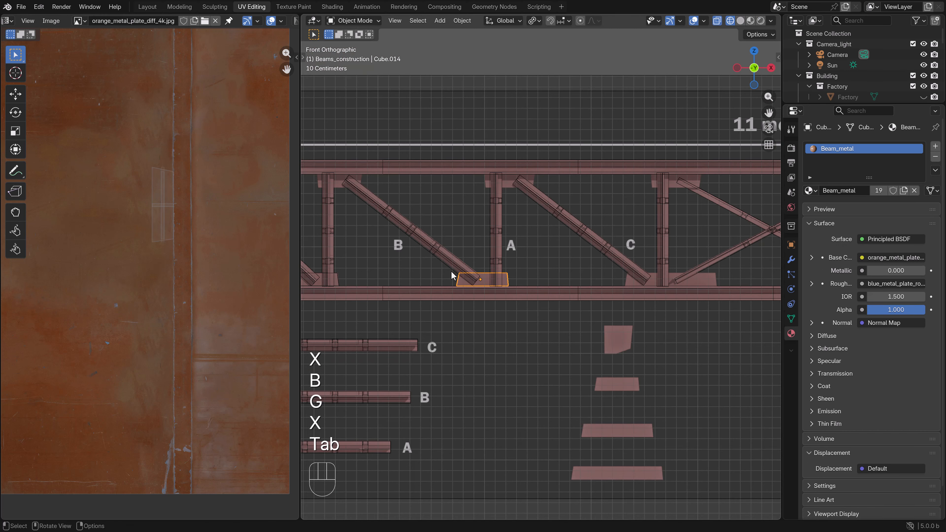
# Duplicate the second lower gusset plate, flip it upside down, and place it at the upper joint of the same post.
pyautogui.hotkey('shift', 'd')
pyautogui.rightClick(523, 250)
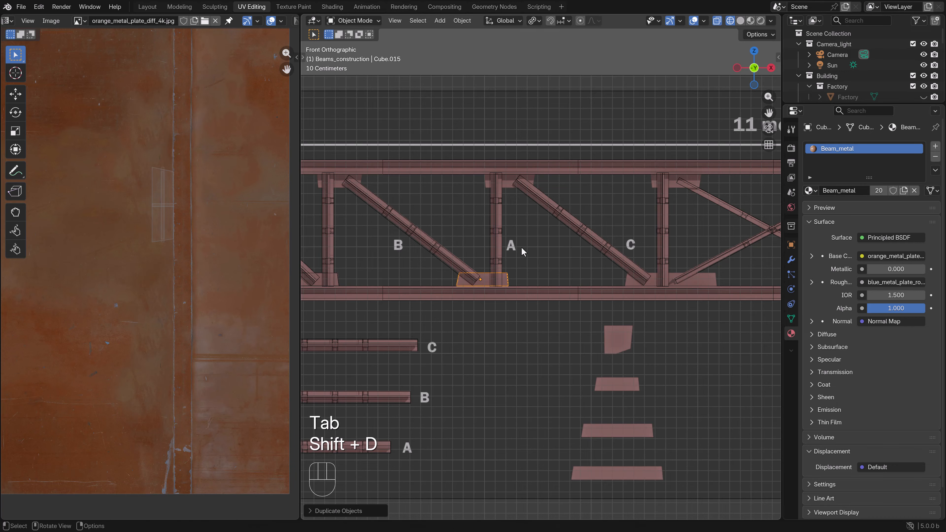
pyautogui.press('r')
pyautogui.click(446, 303)
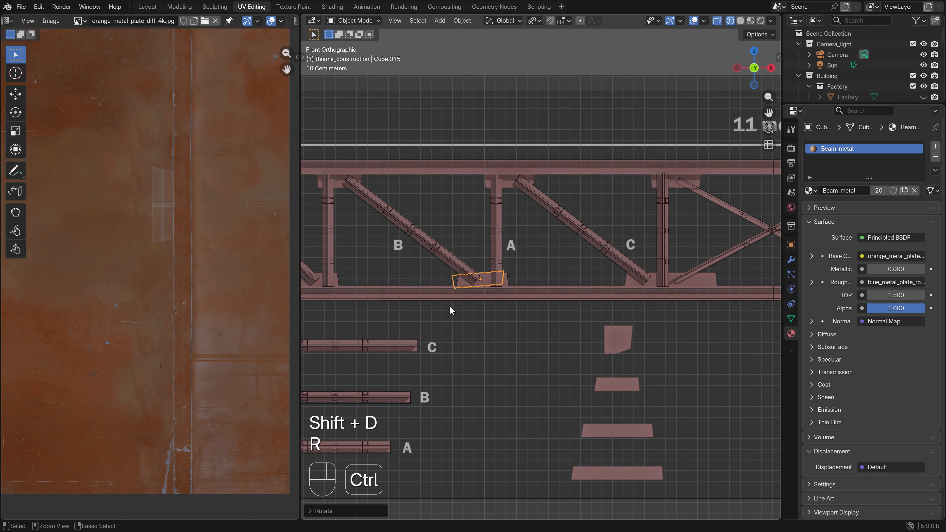
pyautogui.press('r')
pyautogui.scroll(3, 480, 328)
pyautogui.press('g')
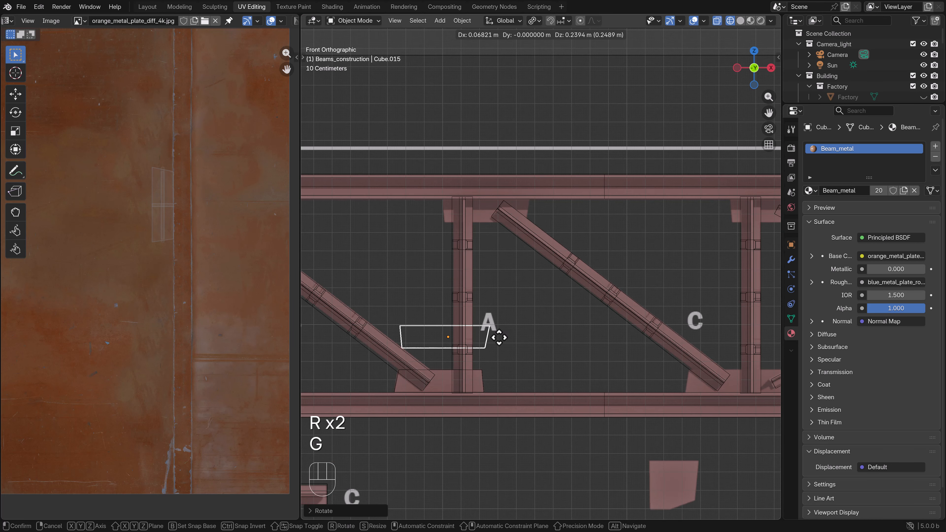
pyautogui.click(568, 209)
# Move the upper plate's left-end vertices along X to fit the reference outline around the post.
pyautogui.press('Tab')
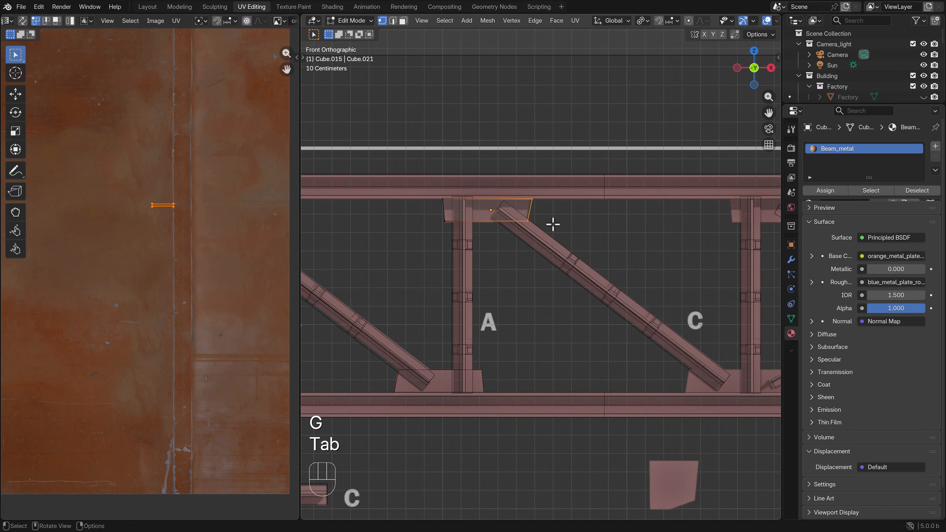
pyautogui.press('b')
pyautogui.press('g')
pyautogui.press('x')
pyautogui.click(489, 175)
pyautogui.scroll(-5, 488, 209)
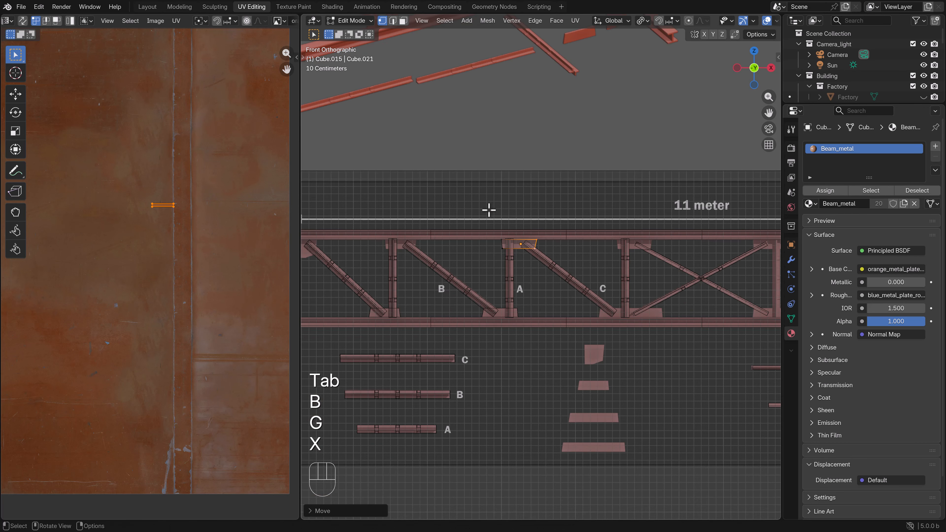
pyautogui.keyDown('shift'); pyautogui.moveTo(488, 209); pyautogui.dragTo(535, 219, button='middle'); pyautogui.keyUp('shift')
pyautogui.press('Tab')
# Shift the upper gusset plate's entire UV island lower on the metal texture, clear of the vertical seam.
pyautogui.scroll(1, 621, 236)
pyautogui.press('Tab')
pyautogui.press('b')
pyautogui.moveTo(543, 200); pyautogui.dragTo(637, 251)
pyautogui.press('g')
pyautogui.click(187, 278)
pyautogui.press('Tab')
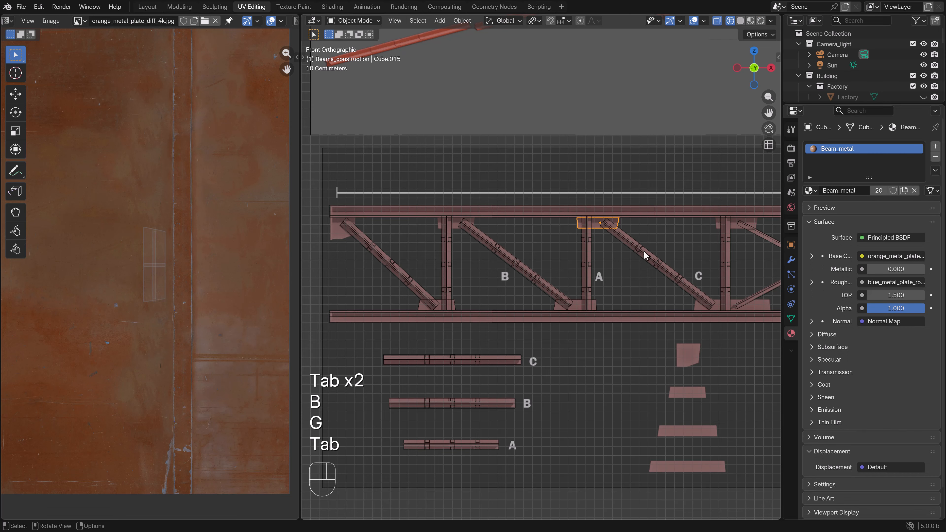
# Move the second lower gusset plate's UV island down to a different area near the bottom of the texture.
pyautogui.press('Tab')
pyautogui.press('b')
pyautogui.moveTo(532, 288); pyautogui.dragTo(613, 319)
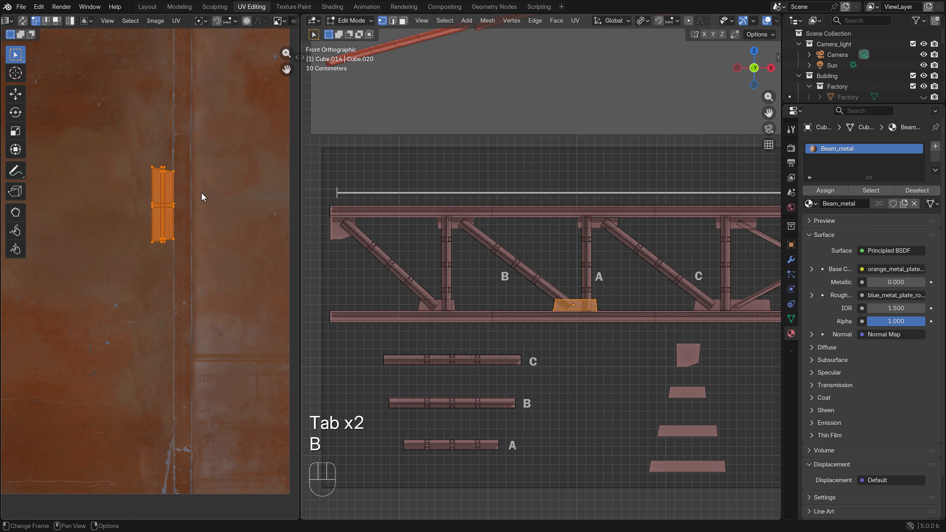
pyautogui.press('g')
pyautogui.click(173, 153)
pyautogui.press('g')
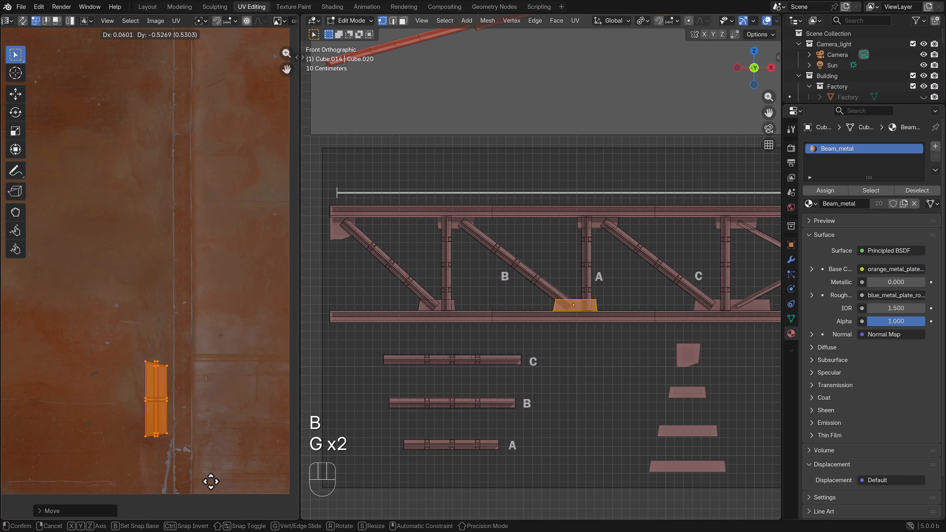
pyautogui.click(213, 483)
pyautogui.press('Tab')
# Duplicate the upper gusset plate along X to the first post's upper joint and align it with the reference plate.
pyautogui.click(601, 236)
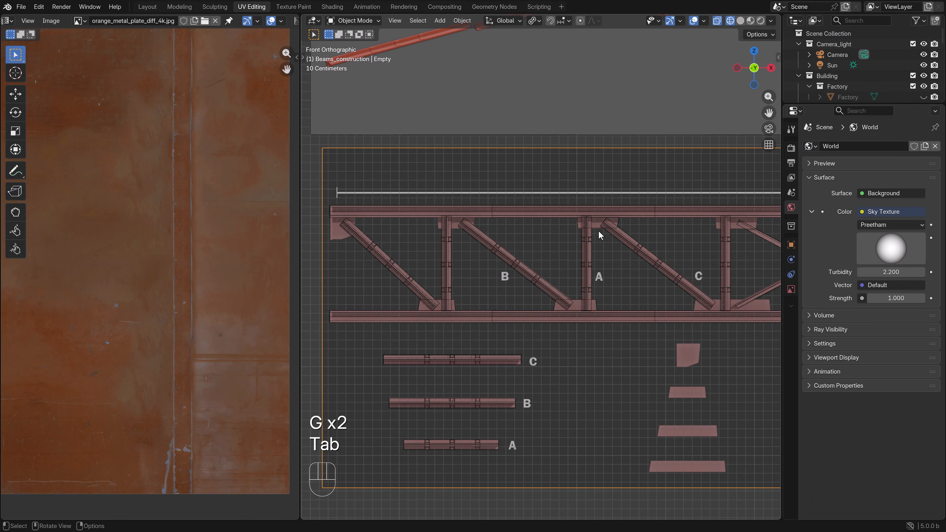
pyautogui.click(600, 233)
pyautogui.hotkey('shift', 'd')
pyautogui.press('g')
pyautogui.press('x')
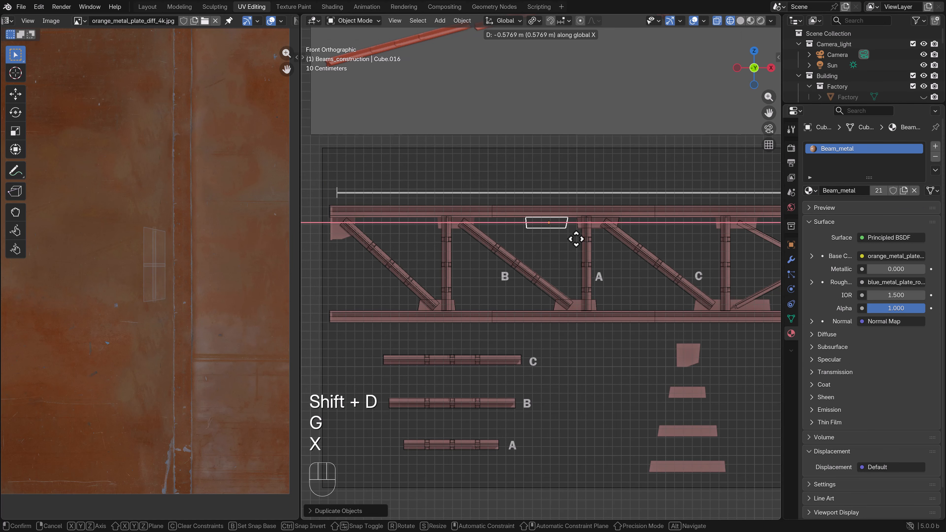
pyautogui.click(491, 243)
pyautogui.scroll(4, 510, 289)
pyautogui.press('g')
pyautogui.press('x')
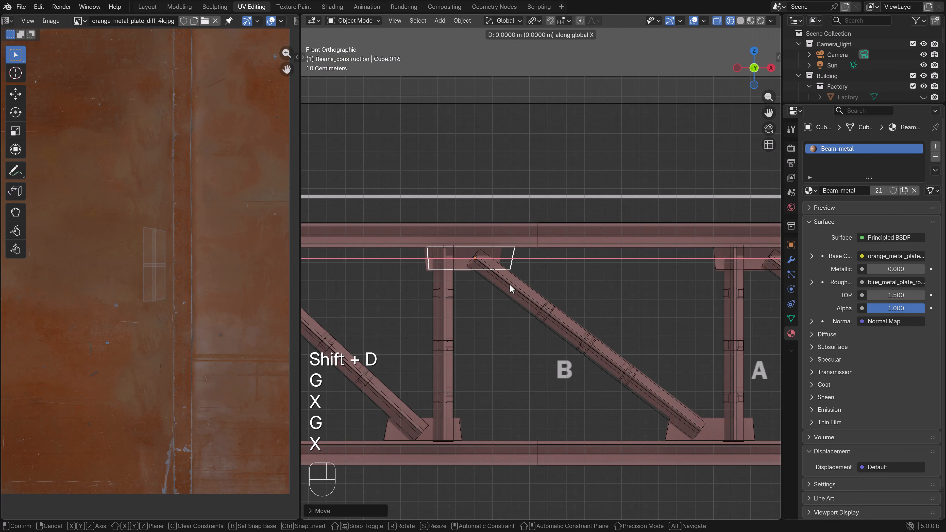
pyautogui.click(484, 285)
# Shorten the first post's upper plate by moving its right-end vertices inward along X.
pyautogui.press('Tab')
pyautogui.press('b')
pyautogui.moveTo(528, 281); pyautogui.dragTo(499, 228)
pyautogui.press('g')
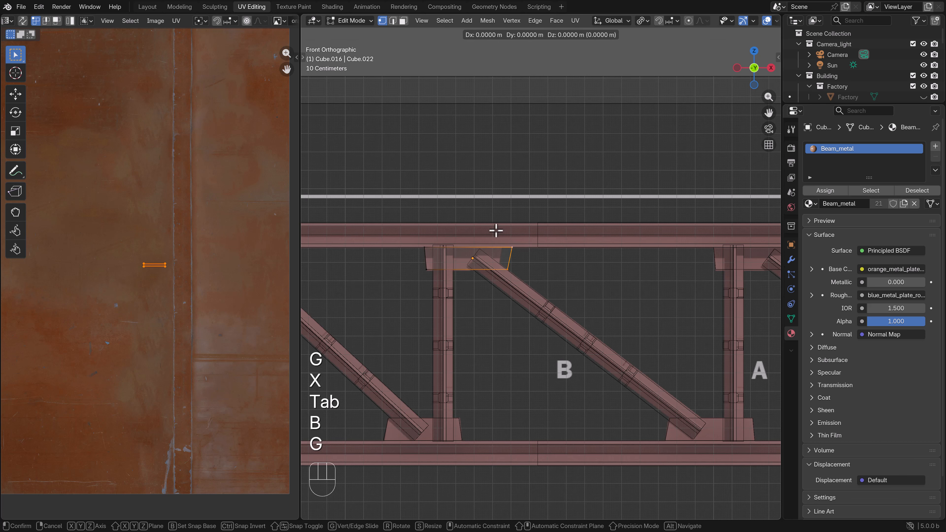
pyautogui.press('x')
pyautogui.click(486, 232)
pyautogui.scroll(-5, 490, 238)
pyautogui.press('Tab')
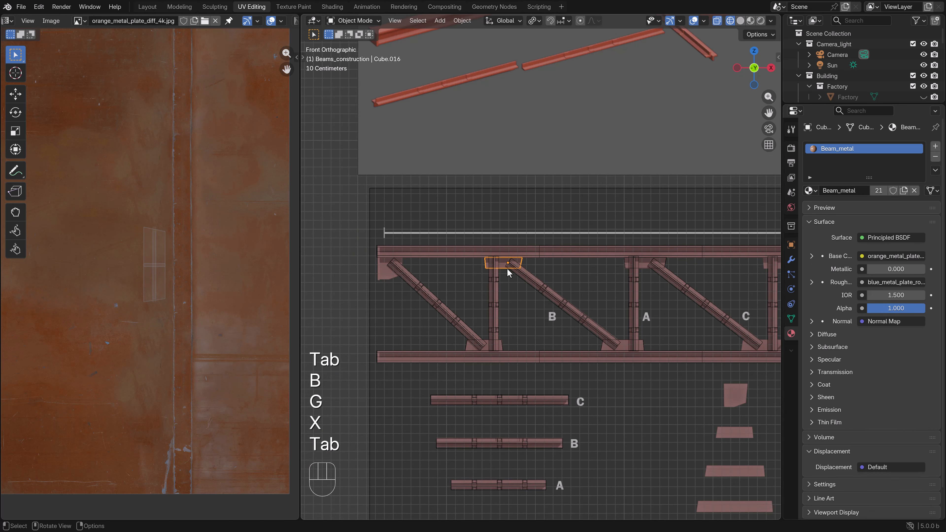
# Duplicate the first post's upper plate along X to the truss's upper left corner.
pyautogui.scroll(-2, 518, 278)
pyautogui.scroll(3, 556, 288)
pyautogui.keyDown('shift'); pyautogui.moveTo(644, 302); pyautogui.dragTo(513, 285, button='middle'); pyautogui.keyUp('shift')
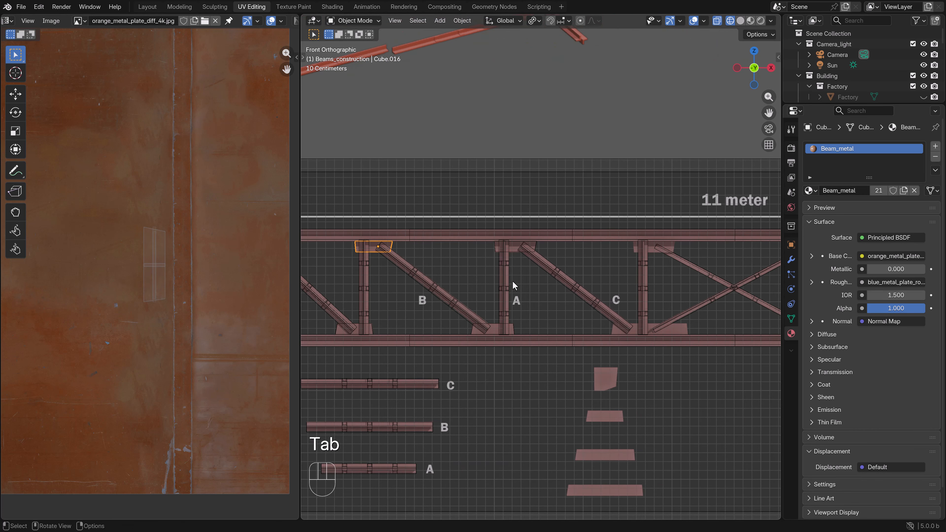
pyautogui.keyDown('shift'); pyautogui.moveTo(446, 299); pyautogui.dragTo(592, 295, button='middle'); pyautogui.keyUp('shift')
pyautogui.scroll(2, 547, 290)
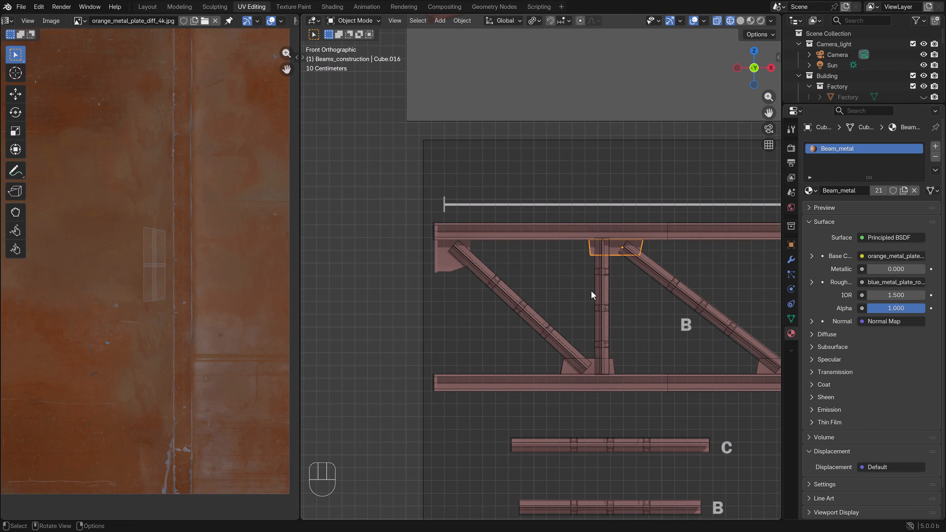
pyautogui.hotkey('shift', 'd')
pyautogui.press('g')
pyautogui.press('x')
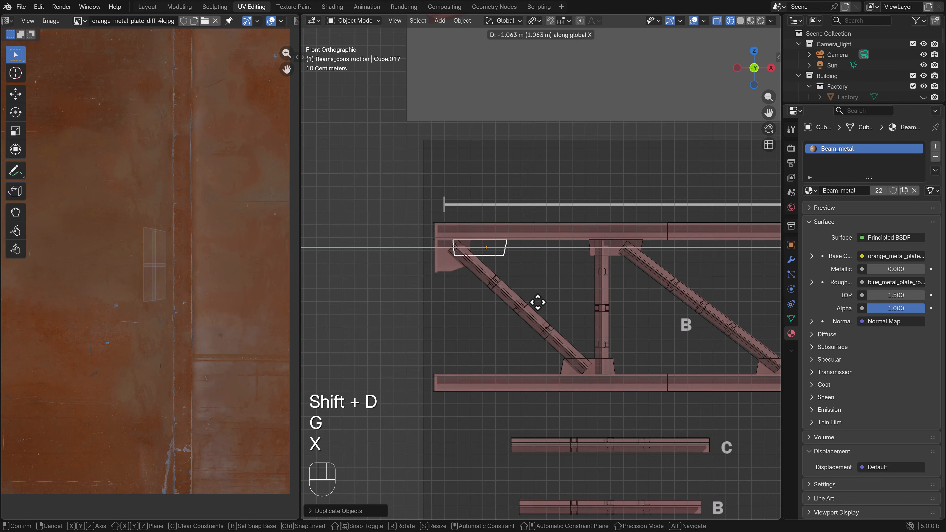
pyautogui.click(524, 304)
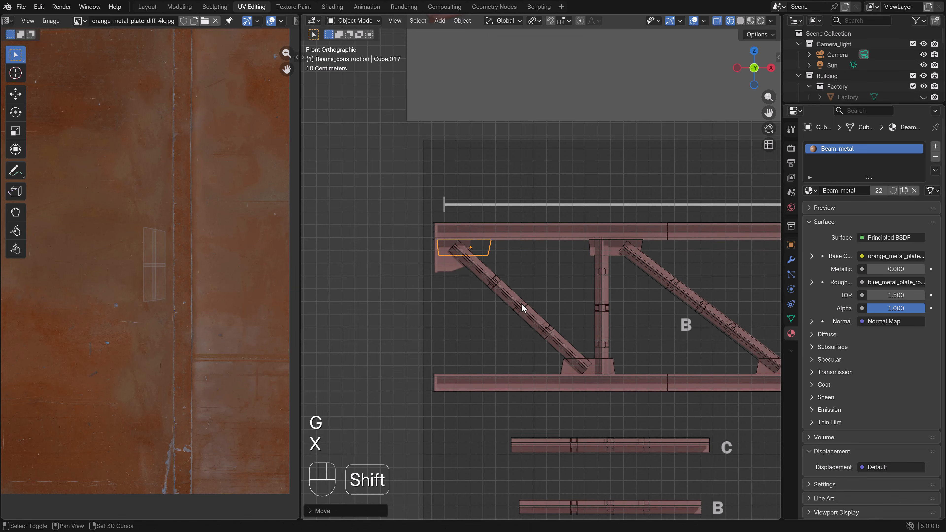
pyautogui.keyDown('shift'); pyautogui.moveTo(524, 307); pyautogui.dragTo(575, 337, button='middle'); pyautogui.keyUp('shift')
pyautogui.scroll(4, 500, 290)
# Straighten the corner plate's outer end by nudging its lower vertices slightly along X.
pyautogui.press('Tab')
pyautogui.press('b')
pyautogui.moveTo(507, 288); pyautogui.dragTo(459, 268)
pyautogui.press('g')
pyautogui.press('x')
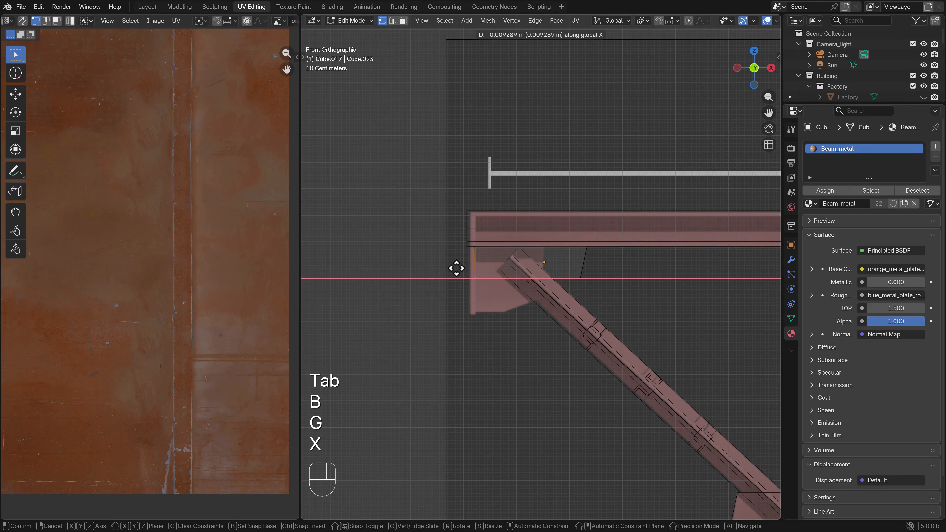
pyautogui.keyDown('shift'); pyautogui.click(455, 269); pyautogui.keyUp('shift')
# Pull the corner plate's inner end in along X to the reference width and make its slanted edge vertical.
pyautogui.press('b')
pyautogui.moveTo(598, 289); pyautogui.dragTo(553, 220)
pyautogui.press('g')
pyautogui.press('x')
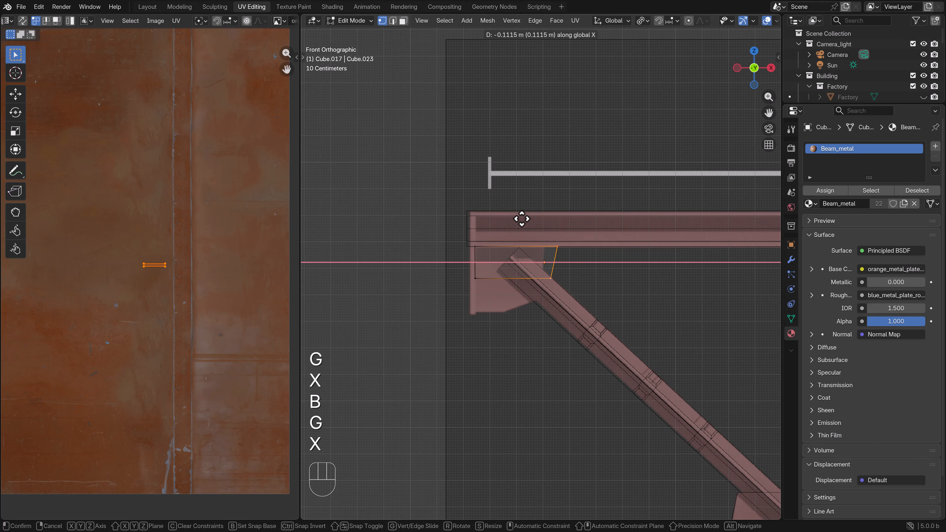
pyautogui.keyDown('shift'); pyautogui.click(502, 221); pyautogui.keyUp('shift')
pyautogui.press('b')
pyautogui.moveTo(560, 298); pyautogui.dragTo(510, 265)
pyautogui.press('g')
pyautogui.press('x')
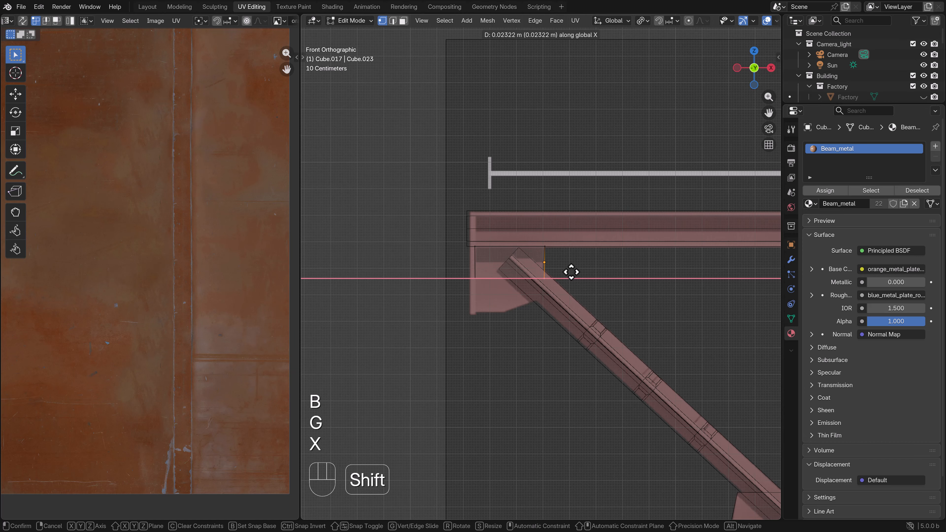
pyautogui.keyDown('shift'); pyautogui.click(571, 273); pyautogui.keyUp('shift')
# Lower the corner plate's bottom vertices along Z to the reference plate's inner corner height.
pyautogui.press('b')
pyautogui.moveTo(570, 300); pyautogui.dragTo(513, 215)
pyautogui.scroll(-5, 566, 260)
pyautogui.keyDown('shift'); pyautogui.moveTo(657, 320); pyautogui.dragTo(501, 219, button='middle'); pyautogui.keyUp('shift')
pyautogui.scroll(-4, 502, 219)
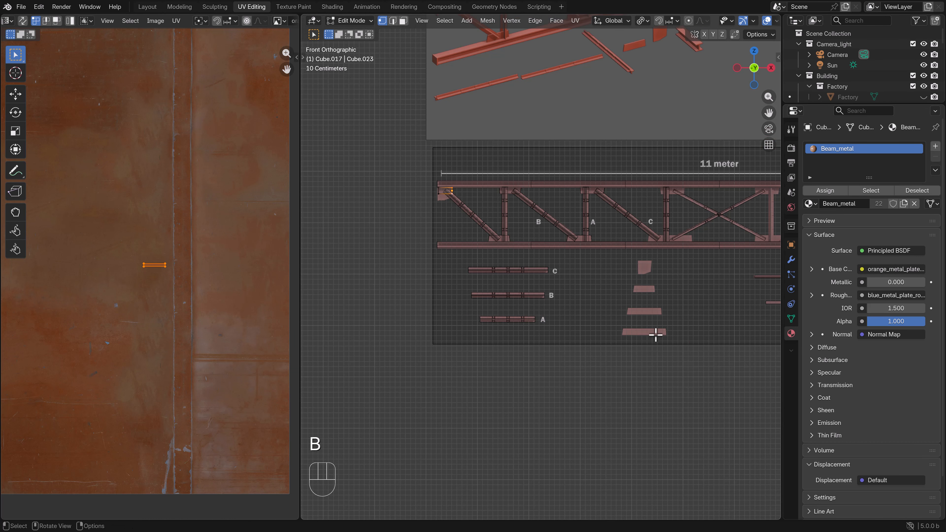
pyautogui.scroll(4, 485, 242)
pyautogui.keyDown('shift'); pyautogui.moveTo(393, 212); pyautogui.dragTo(537, 303, button='middle'); pyautogui.keyUp('shift')
pyautogui.scroll(3, 516, 298)
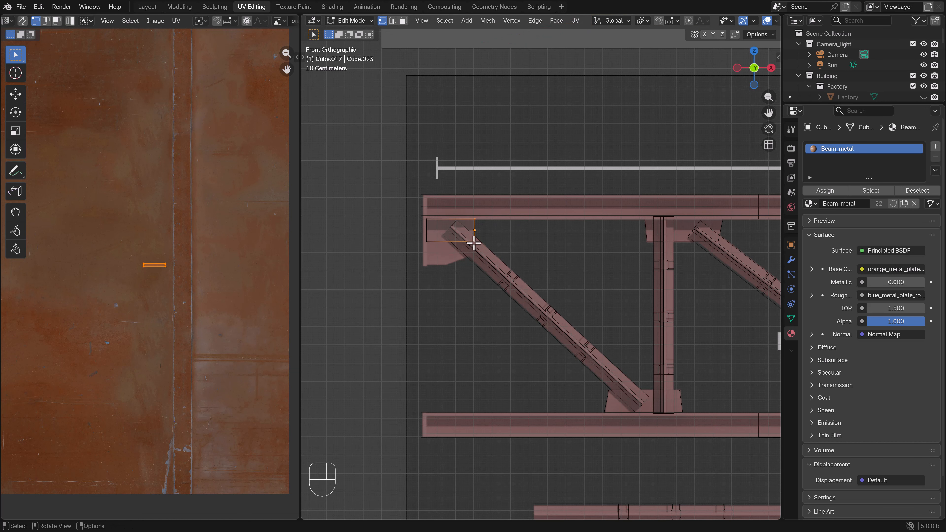
pyautogui.click(475, 243)
pyautogui.press('b')
pyautogui.moveTo(485, 250); pyautogui.dragTo(402, 233)
pyautogui.press('g')
pyautogui.press('z')
pyautogui.click(401, 243)
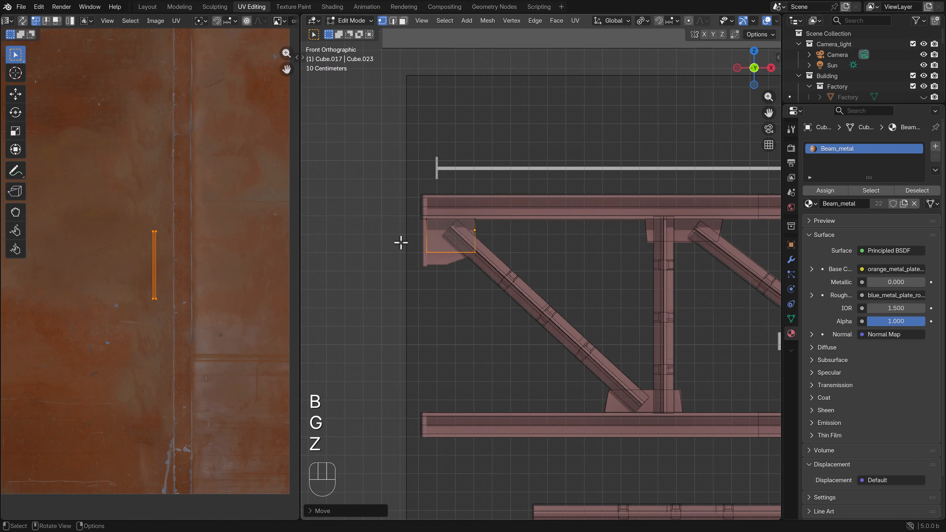
# Add a centred vertical loop cut to the corner plate and lower its outer bottom vertices along Z to the reference plate's bottom edge.
pyautogui.hotkey('ctrl', 'r')
pyautogui.click(455, 243)
pyautogui.rightClick(457, 245)
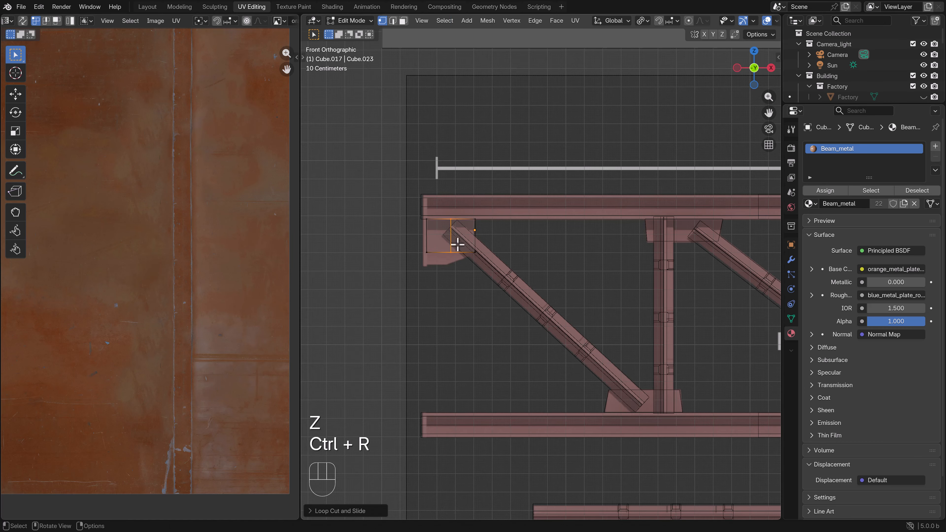
pyautogui.click(457, 246)
pyautogui.press('b')
pyautogui.moveTo(459, 262); pyautogui.dragTo(412, 247)
pyautogui.press('g')
pyautogui.press('z')
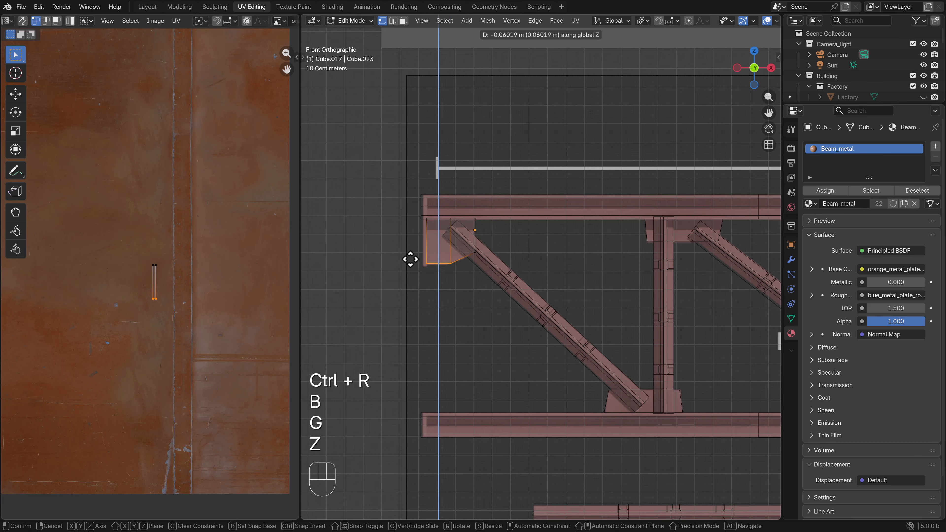
pyautogui.keyDown('shift'); pyautogui.click(410, 264); pyautogui.keyUp('shift')
# Shift the corner plate's cut edge outward along X to match the bend in the reference plate's bottom edge.
pyautogui.press('b')
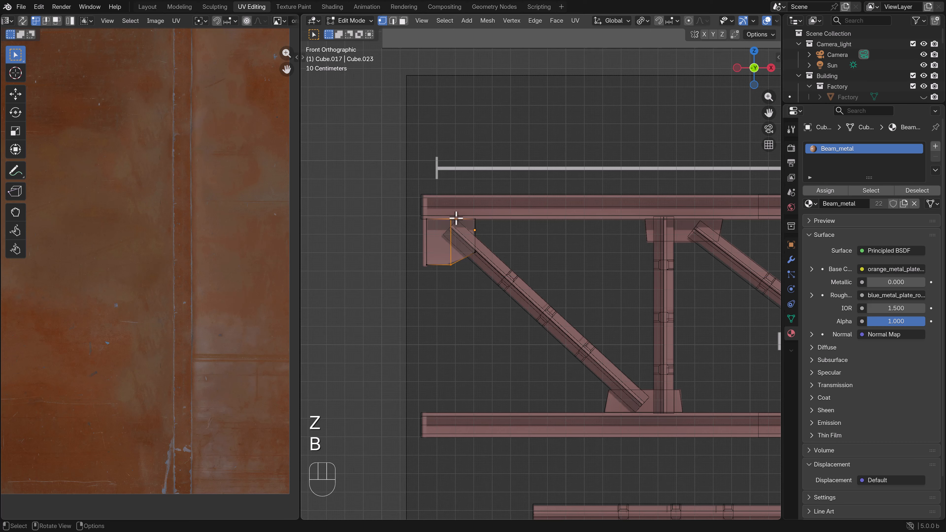
pyautogui.scroll(2, 457, 218)
pyautogui.press('g')
pyautogui.press('x')
pyautogui.click(449, 243)
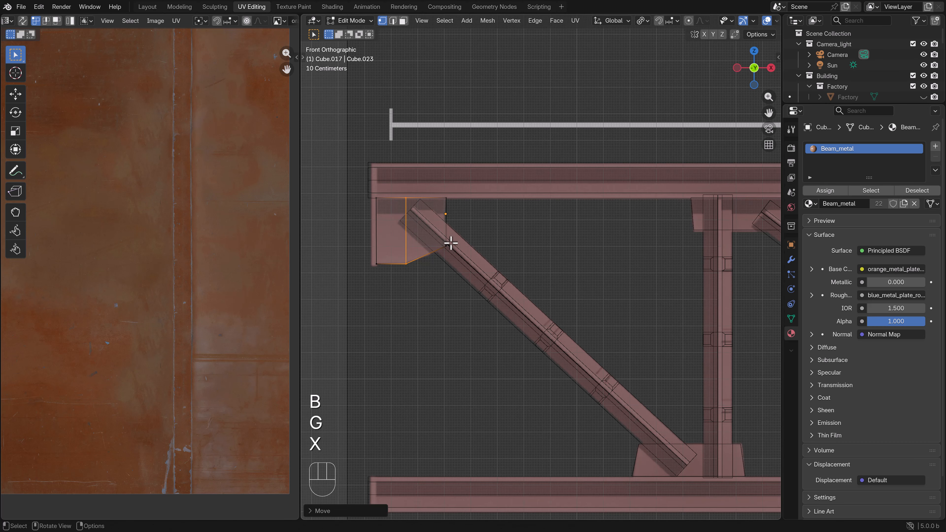
# Unwrap the whole corner plate with Cube Projection.
pyautogui.press('b')
pyautogui.moveTo(483, 294); pyautogui.dragTo(364, 180)
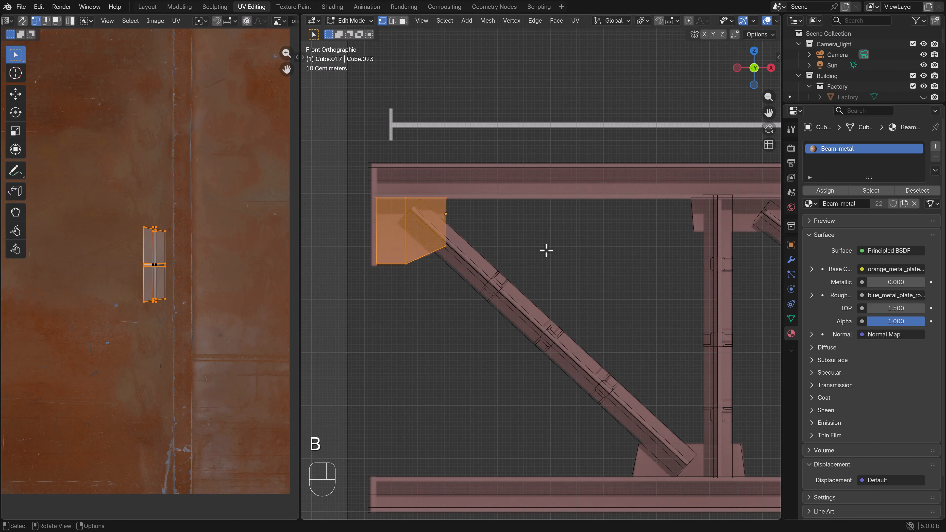
pyautogui.press('u')
pyautogui.click(546, 250)
# Scale the corner plate's UVs down and place them on the plain rusty area beside the texture's right-hand seam.
pyautogui.scroll(-4, 546, 255)
pyautogui.scroll(-5, 266, 253)
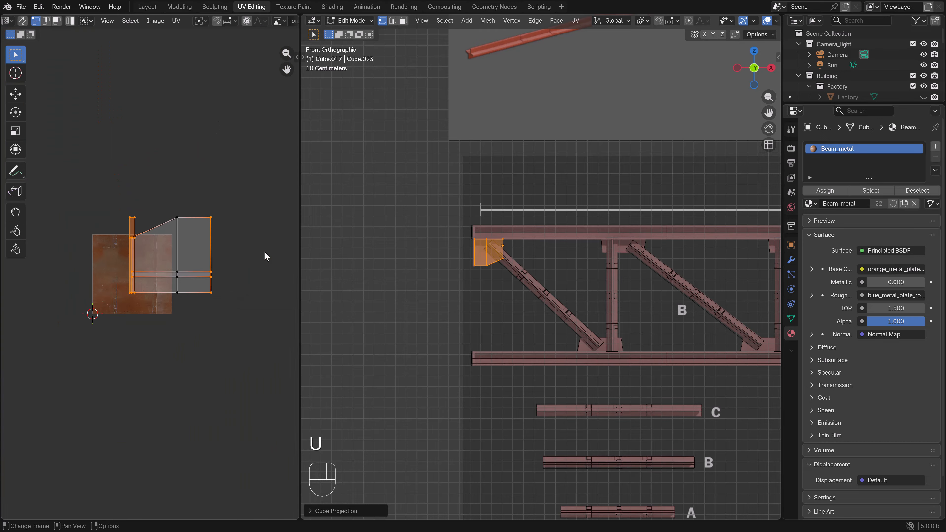
pyautogui.press('b')
pyautogui.moveTo(260, 287); pyautogui.dragTo(64, 179)
pyautogui.press('s')
pyautogui.click(175, 277)
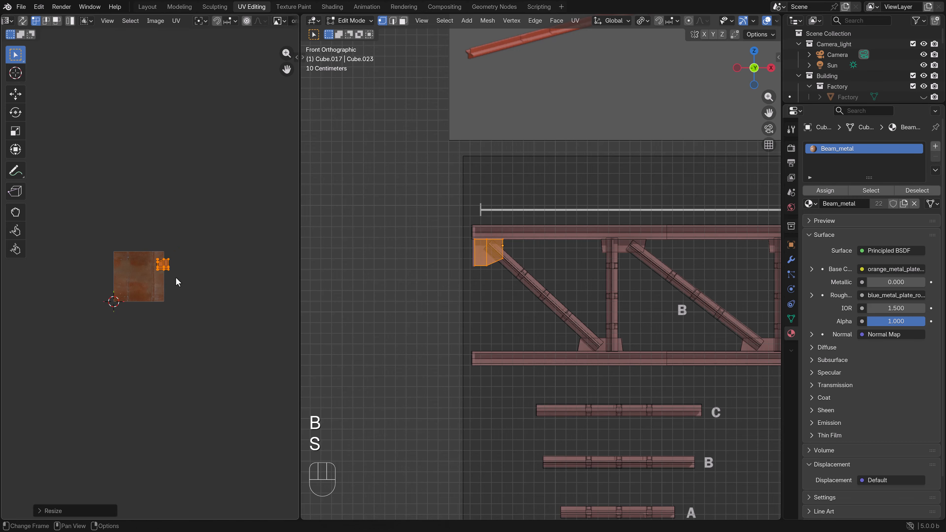
pyautogui.scroll(5, 175, 276)
pyautogui.press('g')
pyautogui.click(143, 298)
pyautogui.press('s')
pyautogui.click(175, 285)
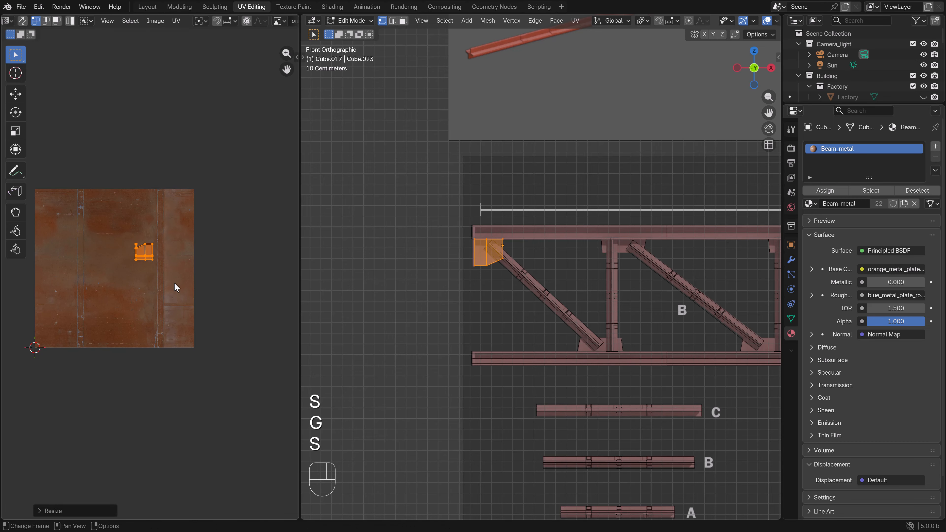
pyautogui.press('s')
pyautogui.click(175, 279)
pyautogui.press('g')
pyautogui.click(177, 275)
pyautogui.press('Tab')
# Duplicate the second post's upper plate along X to the top of the third post.
pyautogui.scroll(-5, 468, 272)
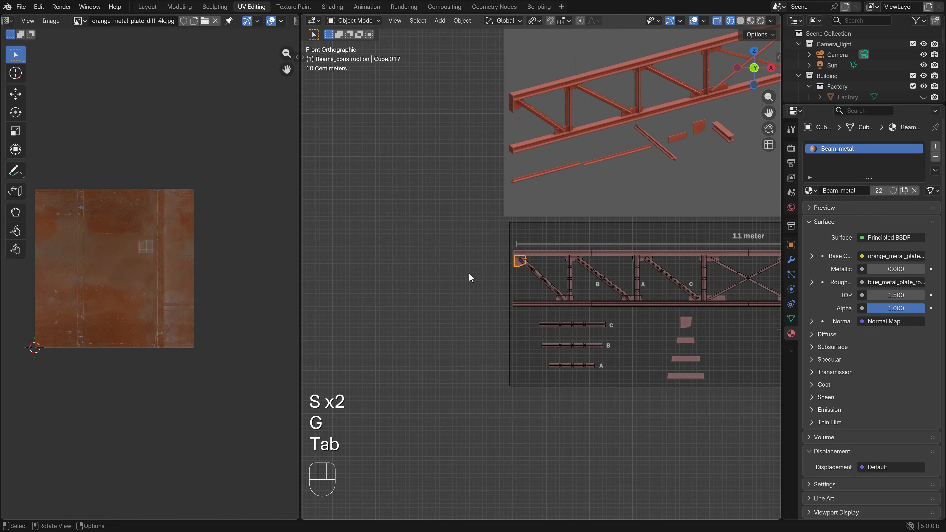
pyautogui.keyDown('shift'); pyautogui.moveTo(555, 263); pyautogui.dragTo(486, 263, button='middle'); pyautogui.keyUp('shift')
pyautogui.scroll(5, 541, 272)
pyautogui.keyDown('shift'); pyautogui.moveTo(584, 293); pyautogui.dragTo(434, 269, button='middle'); pyautogui.keyUp('shift')
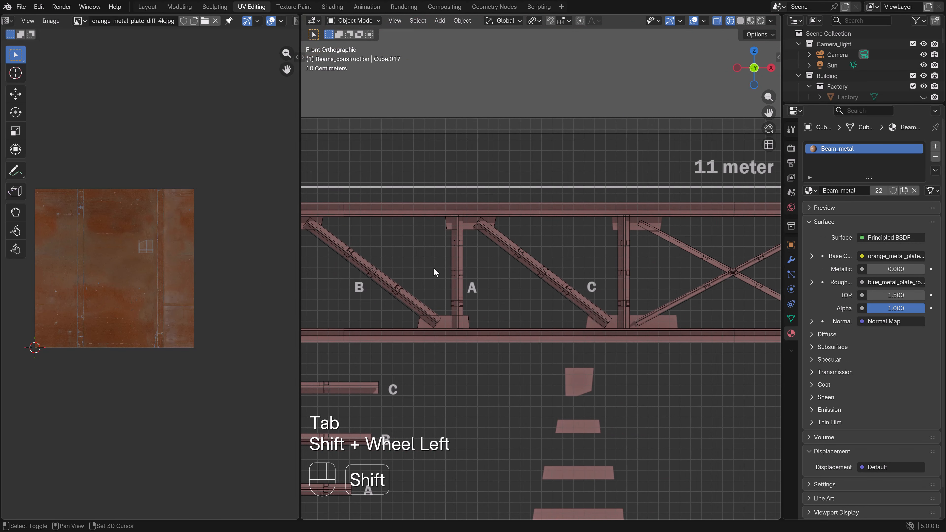
pyautogui.scroll(-6, 626, 255)
pyautogui.scroll(6, 581, 265)
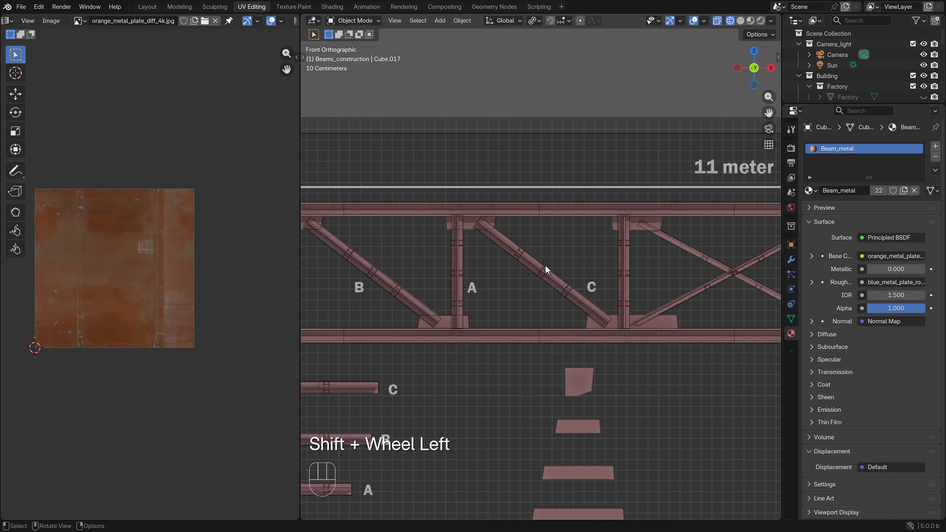
pyautogui.keyDown('shift'); pyautogui.moveTo(529, 258); pyautogui.dragTo(453, 260, button='middle'); pyautogui.keyUp('shift')
pyautogui.hotkey('shift', 'd')
pyautogui.press('g')
pyautogui.press('x')
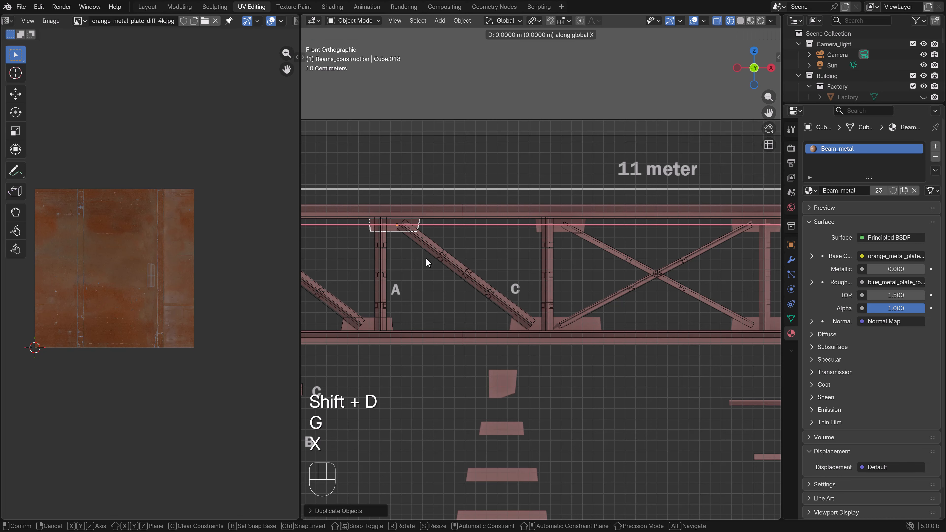
pyautogui.click(516, 260)
# Move the third post's upper plate UVs down to a different spot on the rusty texture.
pyautogui.press('Tab')
pyautogui.press('g')
pyautogui.click(154, 325)
pyautogui.press('Tab')
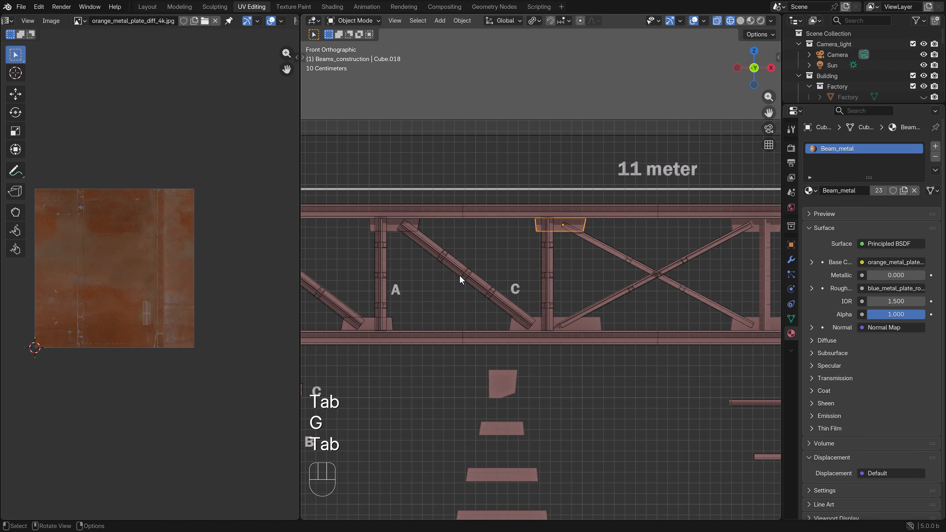
# Duplicate the second post's lower plate along X to the foot of the third post.
pyautogui.hotkey('shift', 'd')
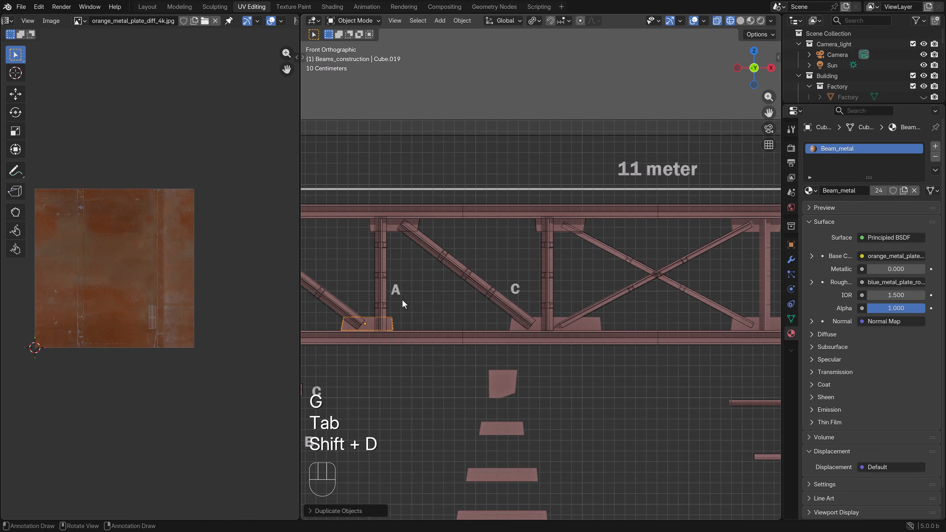
pyautogui.press('g')
pyautogui.press('x')
pyautogui.click(540, 302)
# Extend the new lower plate's end on the cross-brace side about 0.37 m along X to the reference width.
pyautogui.keyDown('shift'); pyautogui.moveTo(540, 302); pyautogui.dragTo(466, 270, button='middle'); pyautogui.keyUp('shift')
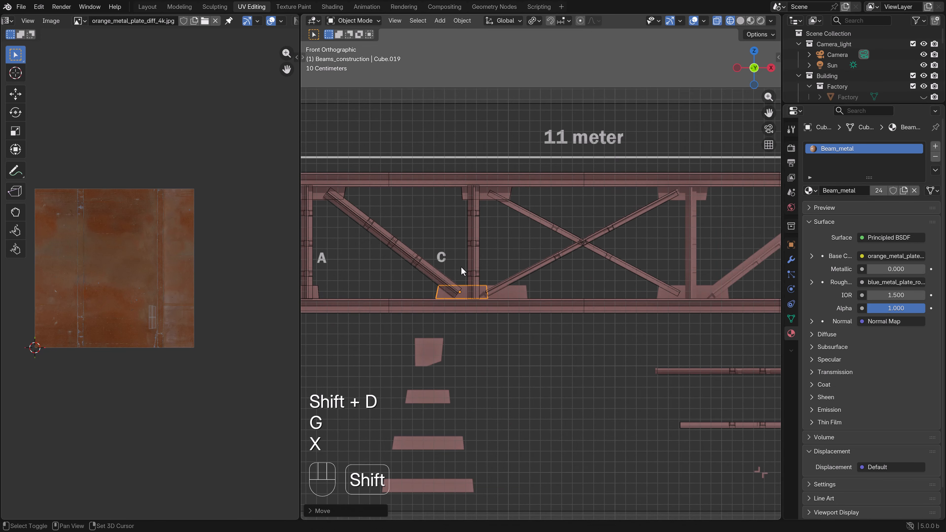
pyautogui.press('Tab')
pyautogui.click(473, 300)
pyautogui.press('b')
pyautogui.moveTo(504, 314); pyautogui.dragTo(471, 275)
pyautogui.press('g')
pyautogui.press('x')
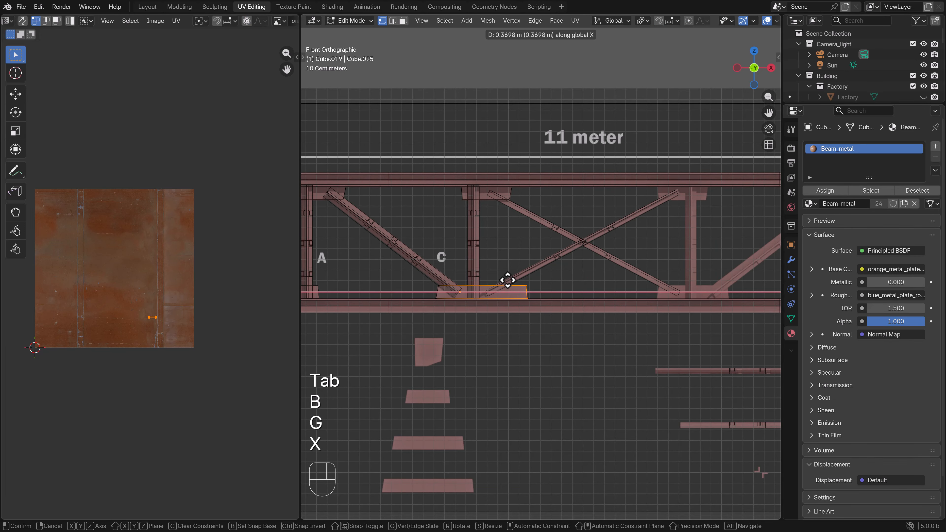
pyautogui.keyDown('shift'); pyautogui.click(507, 280); pyautogui.keyUp('shift')
# Unwrap the entire widened lower plate with Cube Projection.
pyautogui.press('b')
pyautogui.moveTo(560, 321); pyautogui.dragTo(412, 262)
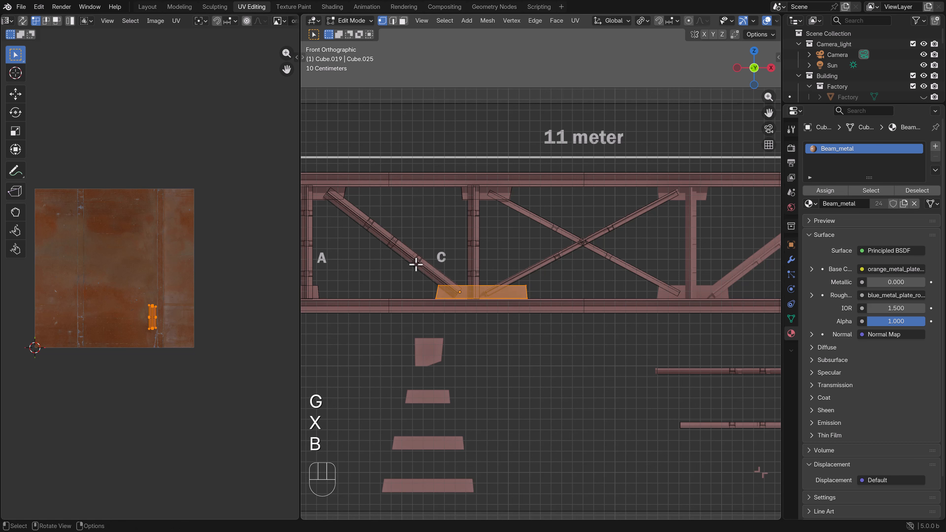
pyautogui.press('u')
pyautogui.click(414, 262)
# Scale down the widened plate's UVs, rotate them -90 degrees and position them beside the texture's right-hand seam.
pyautogui.press('s')
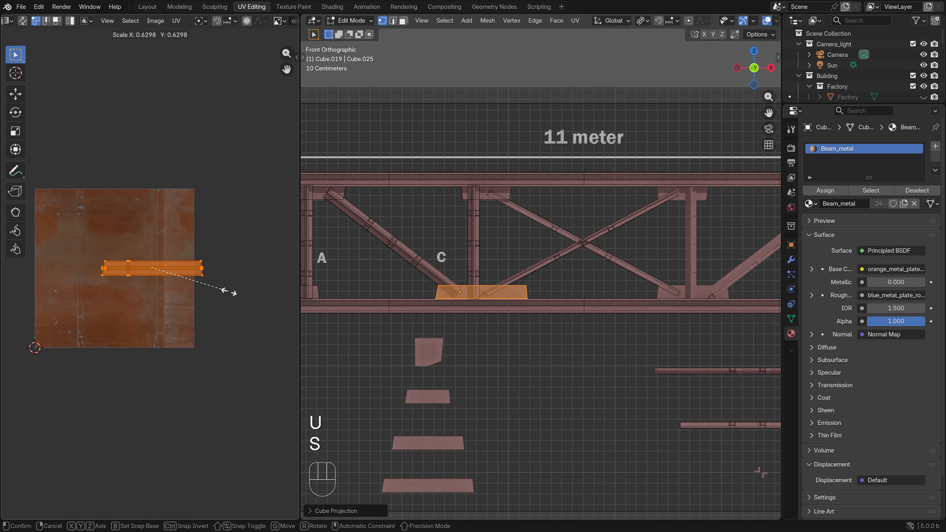
pyautogui.click(170, 280)
pyautogui.press('r')
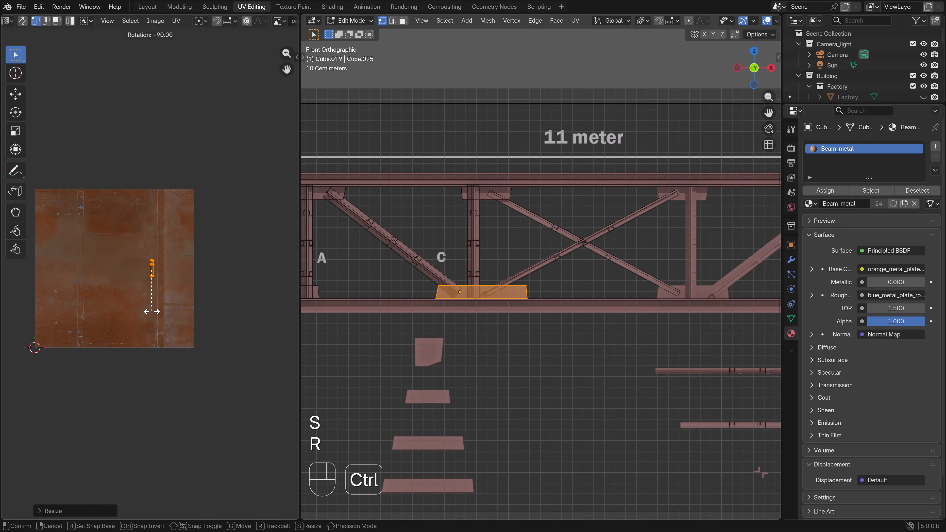
pyautogui.click(152, 312)
pyautogui.press('g')
pyautogui.click(171, 296)
pyautogui.press('s')
pyautogui.click(182, 306)
pyautogui.press('Tab')
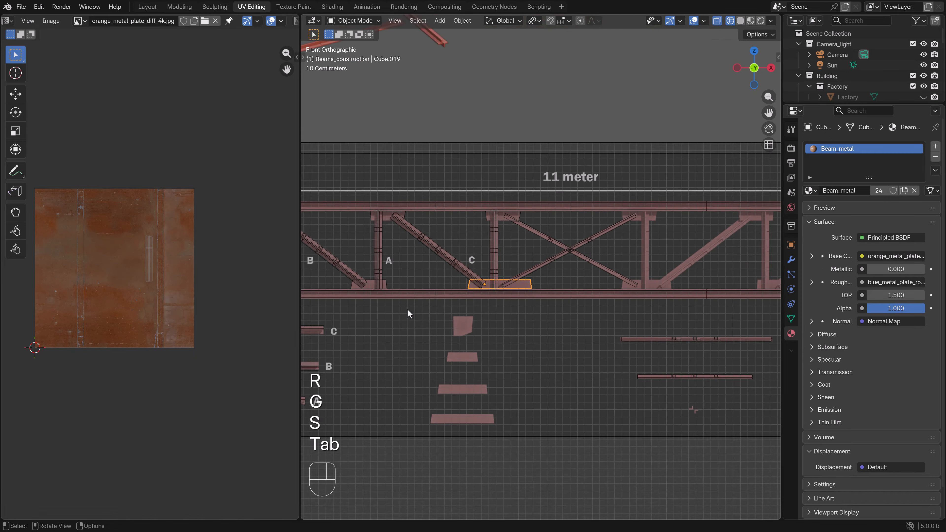
# Select the left half's diagonals, posts and gusset plates between the chords and check the selection with a trial move.
pyautogui.scroll(-4, 407, 309)
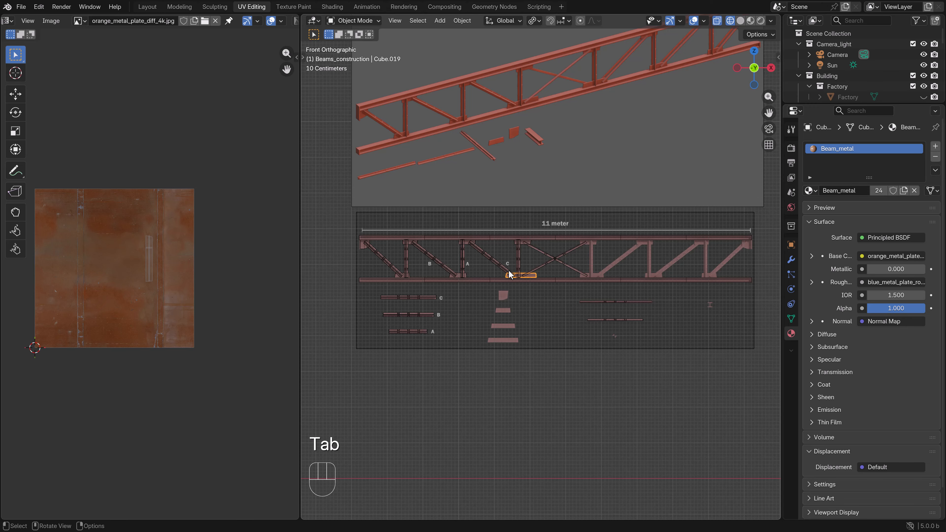
pyautogui.keyDown('shift'); pyautogui.moveTo(503, 271); pyautogui.dragTo(529, 265, button='middle'); pyautogui.keyUp('shift')
pyautogui.scroll(2, 523, 266)
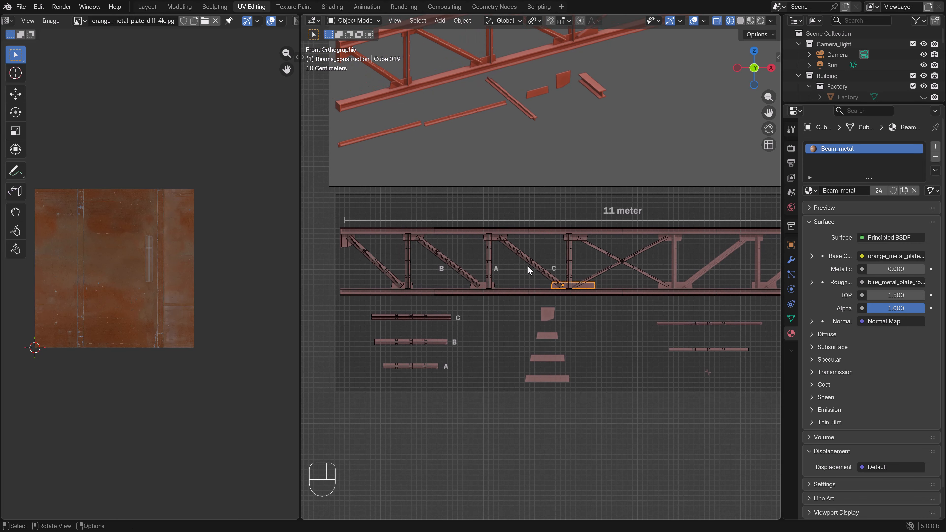
pyautogui.click(538, 268)
pyautogui.press('b')
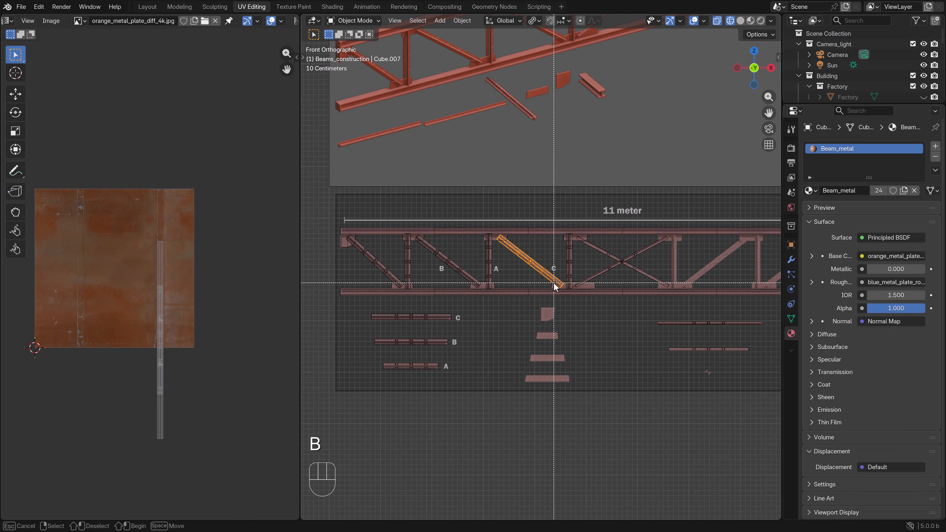
pyautogui.moveTo(556, 286); pyautogui.dragTo(352, 238)
pyautogui.press('b')
pyautogui.scroll(-3, 374, 205)
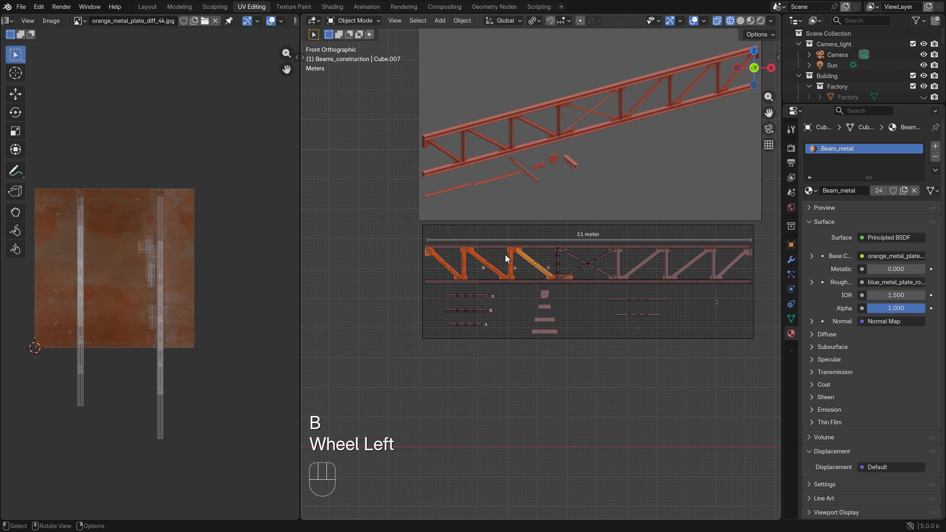
pyautogui.press('g')
pyautogui.rightClick(503, 246)
# Add the third post and its upper plate to the selection, checking the set with another trial move.
pyautogui.scroll(1, 570, 282)
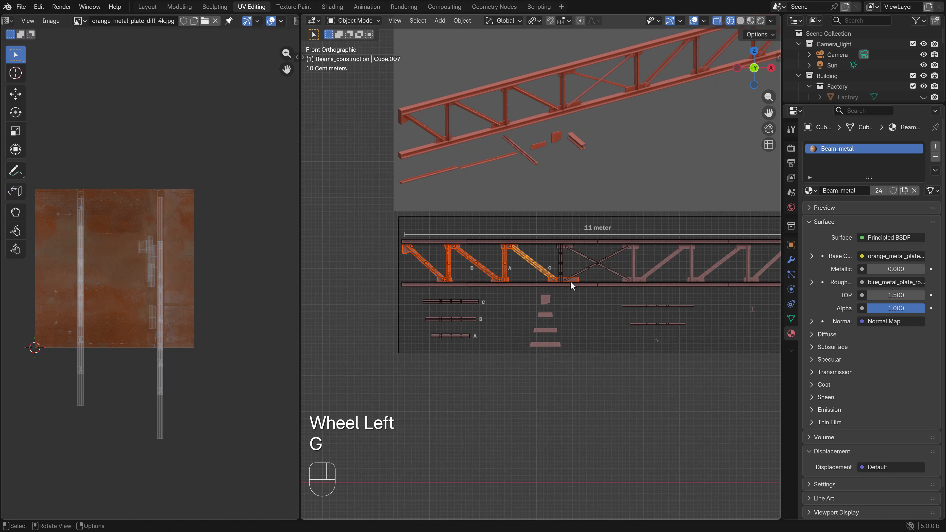
pyautogui.scroll(2, 571, 282)
pyautogui.scroll(-3, 570, 263)
pyautogui.press('g')
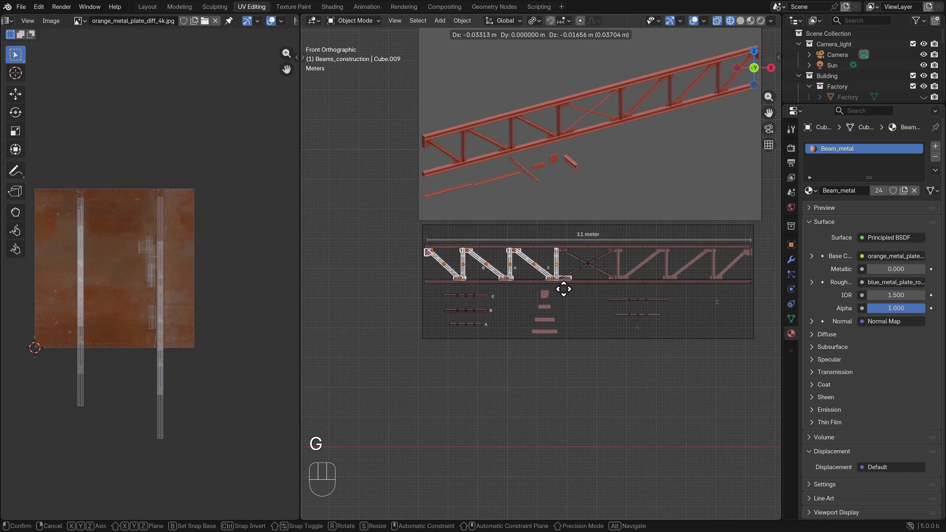
pyautogui.rightClick(579, 266)
pyautogui.scroll(8, 588, 255)
pyautogui.keyDown('shift'); pyautogui.click(622, 203); pyautogui.keyUp('shift')
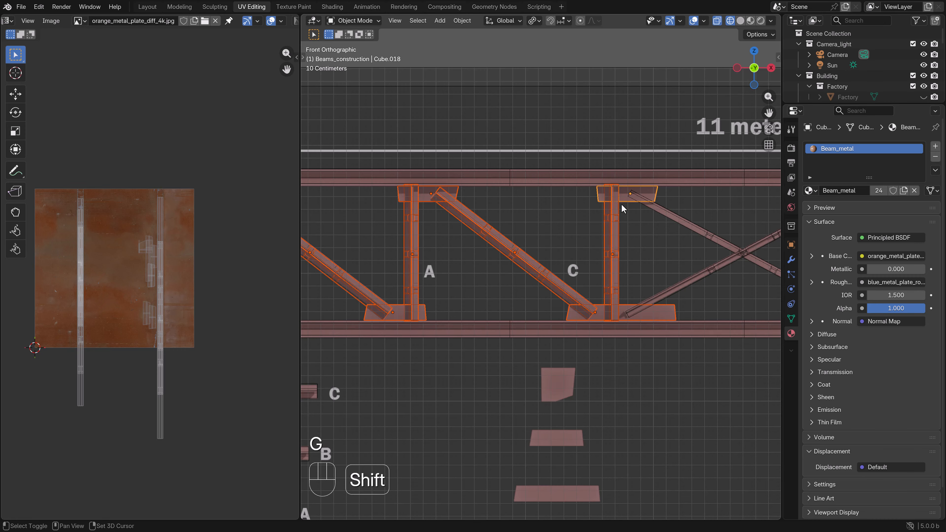
pyautogui.scroll(-5, 597, 266)
# Duplicate the selected beams and plates in place in top view and try rotating the copies.
pyautogui.press('KP_7')
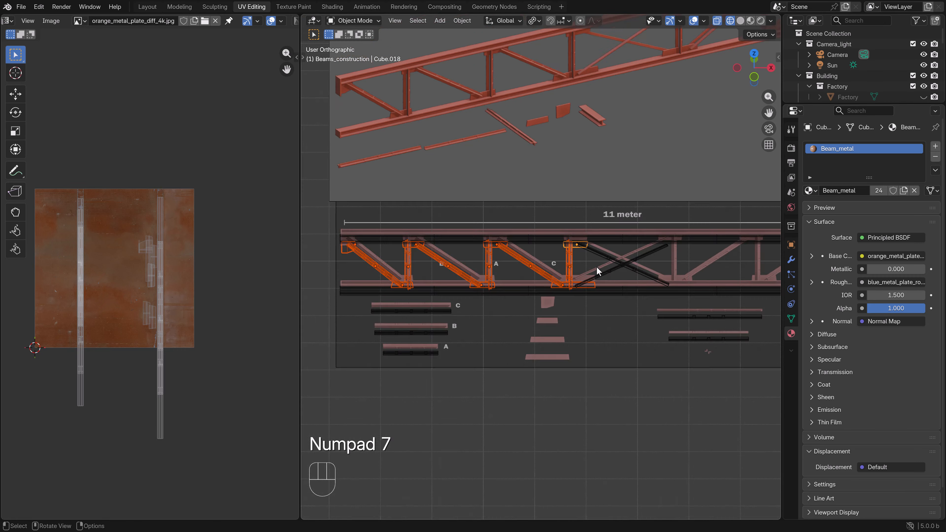
pyautogui.keyDown('shift'); pyautogui.click(629, 289); pyautogui.keyUp('shift')
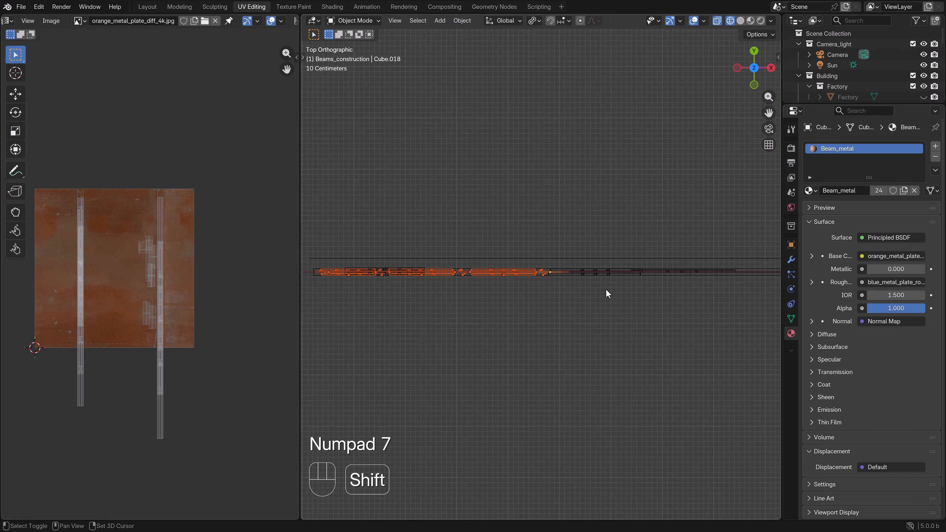
pyautogui.hotkey('shift', 'd')
pyautogui.press('r')
pyautogui.rightClick(565, 278)
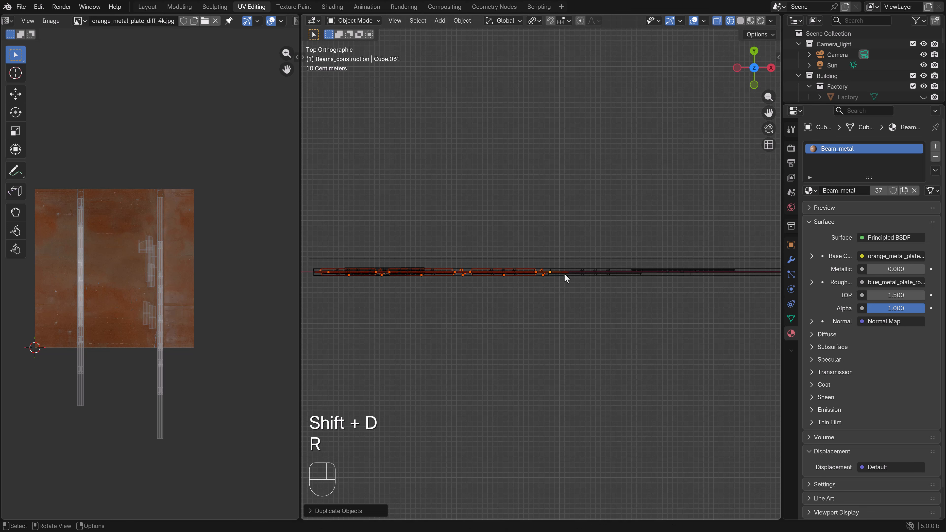
# Set the pivot point to Bounding Box Center and rotate the duplicated bracing half a turn in top view.
pyautogui.click(532, 21)
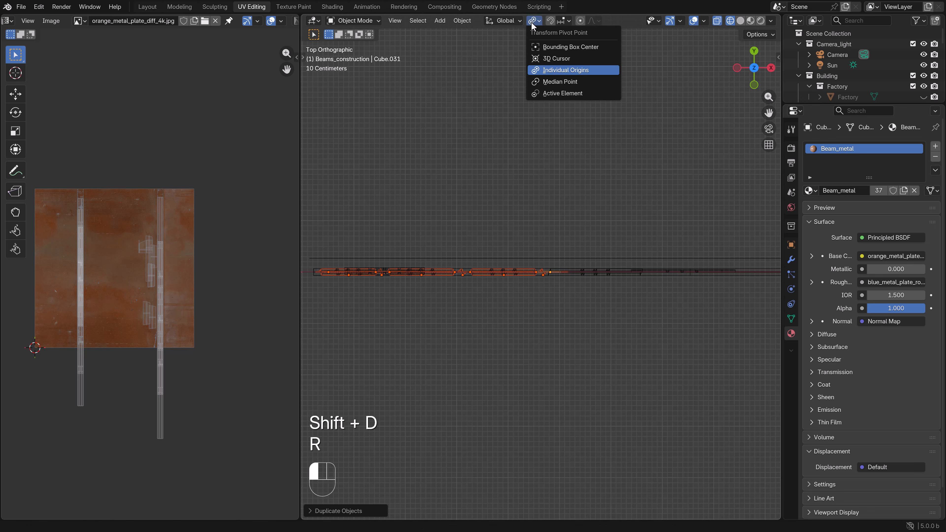
pyautogui.click(553, 47)
pyautogui.press('r')
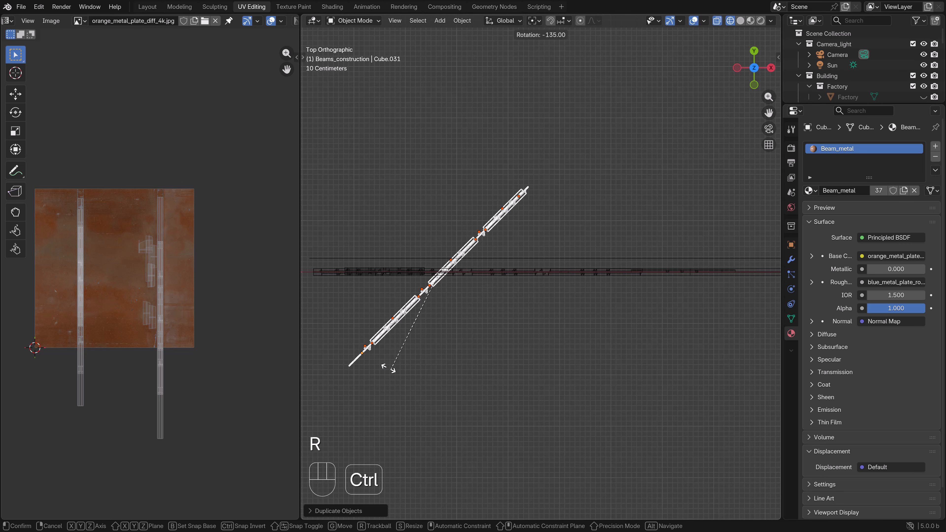
pyautogui.click(357, 298)
# Move the rotated bracing about 0.057 m along Y so it lines up with the truss beams.
pyautogui.scroll(4, 528, 338)
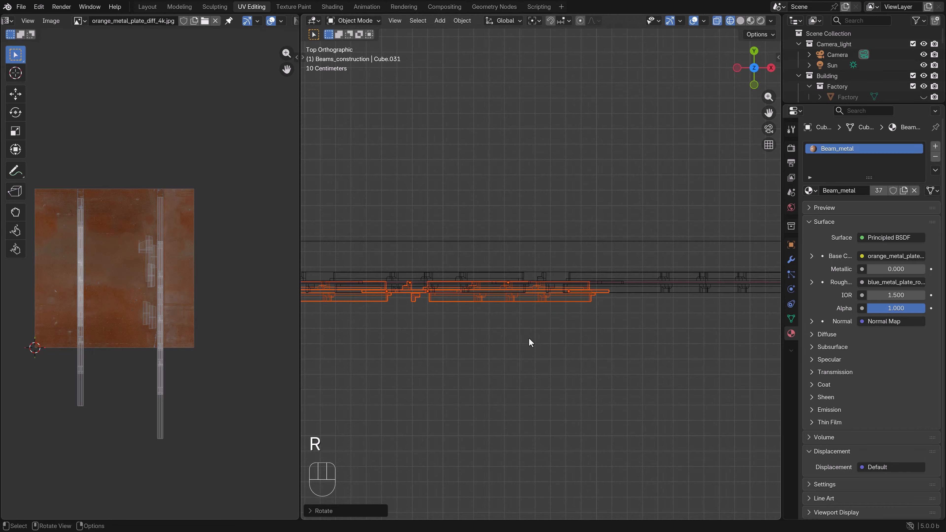
pyautogui.press('g')
pyautogui.press('y')
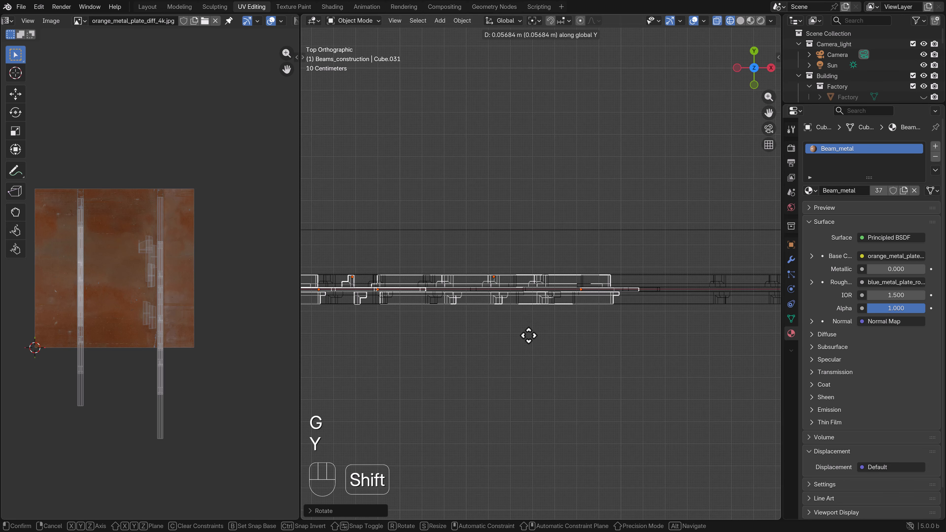
pyautogui.click(529, 336)
# Move the rotated bracing about 6.1 m along X into the truss's right half in front view, and fine-tune its position.
pyautogui.press('KP_1')
pyautogui.scroll(-5, 528, 335)
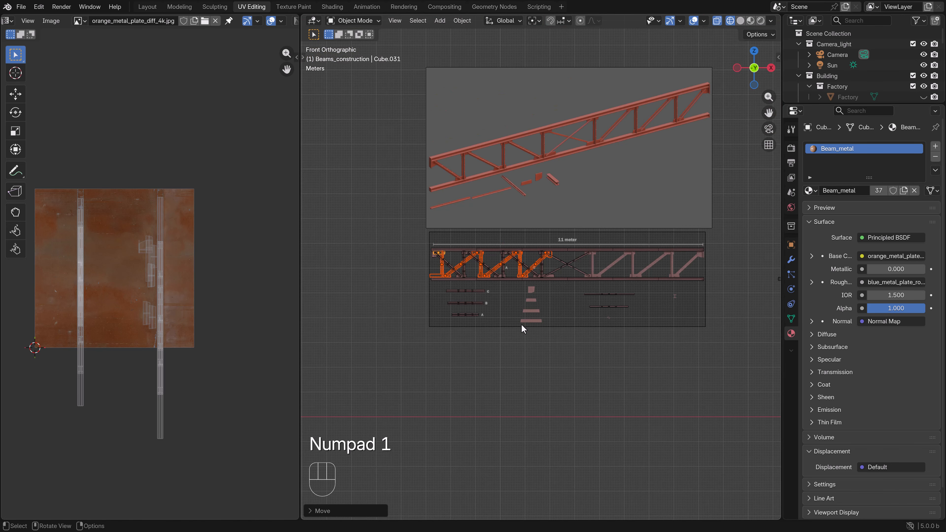
pyautogui.press('g')
pyautogui.press('x')
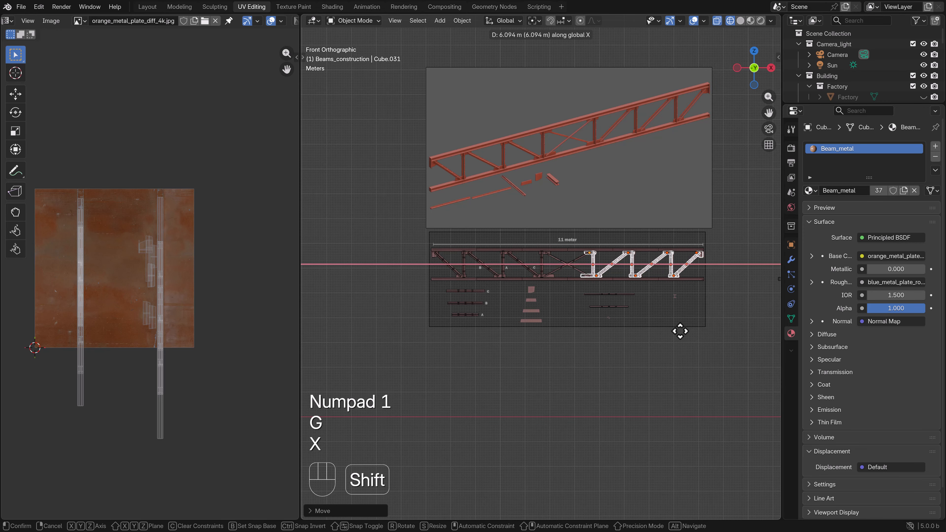
pyautogui.click(678, 329)
pyautogui.scroll(5, 557, 326)
pyautogui.scroll(2, 544, 322)
pyautogui.press('g')
pyautogui.press('x')
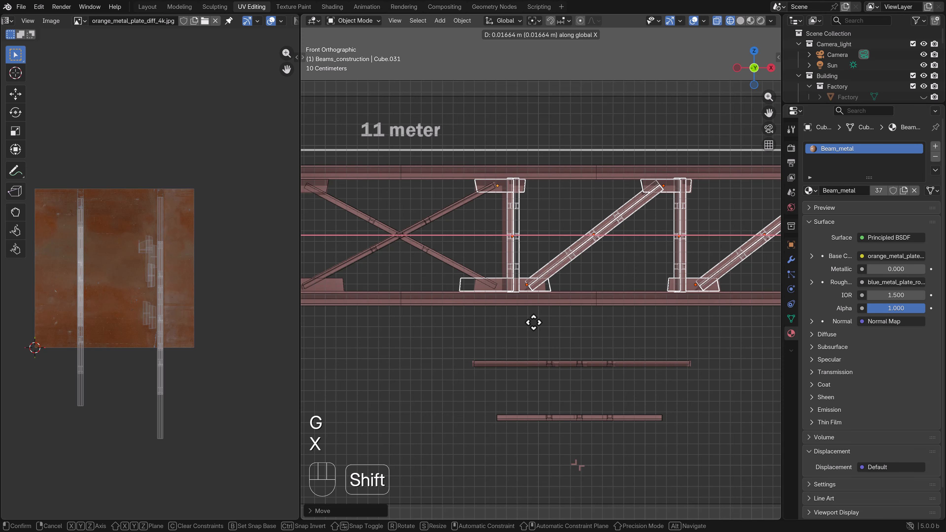
pyautogui.click(536, 323)
# Shift the vertical post just right of the cross bracing about -0.058 m along X.
pyautogui.scroll(-4, 562, 322)
pyautogui.keyDown('shift'); pyautogui.moveTo(589, 321); pyautogui.dragTo(458, 319, button='middle'); pyautogui.keyUp('shift')
pyautogui.scroll(3, 556, 321)
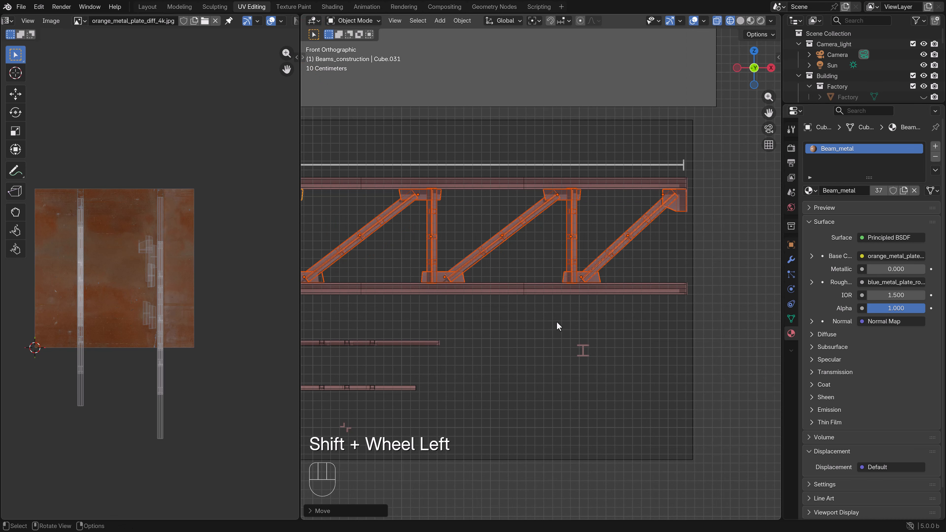
pyautogui.scroll(-2, 576, 260)
pyautogui.keyDown('shift'); pyautogui.moveTo(459, 269); pyautogui.dragTo(576, 276, button='middle'); pyautogui.keyUp('shift')
pyautogui.scroll(3, 540, 266)
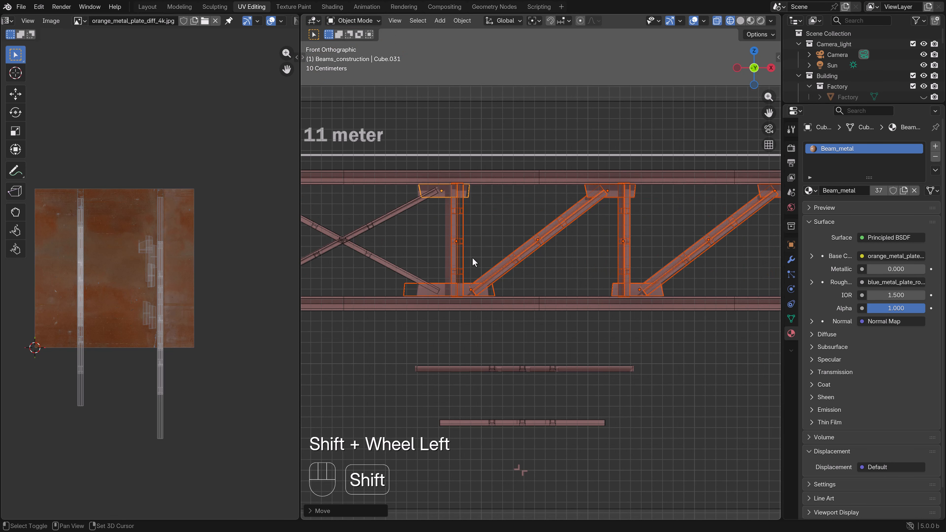
pyautogui.keyDown('shift'); pyautogui.moveTo(472, 258); pyautogui.dragTo(535, 291, button='middle'); pyautogui.keyUp('shift')
pyautogui.click(535, 292)
pyautogui.click(529, 288)
pyautogui.scroll(2, 569, 303)
pyautogui.press('g')
pyautogui.press('x')
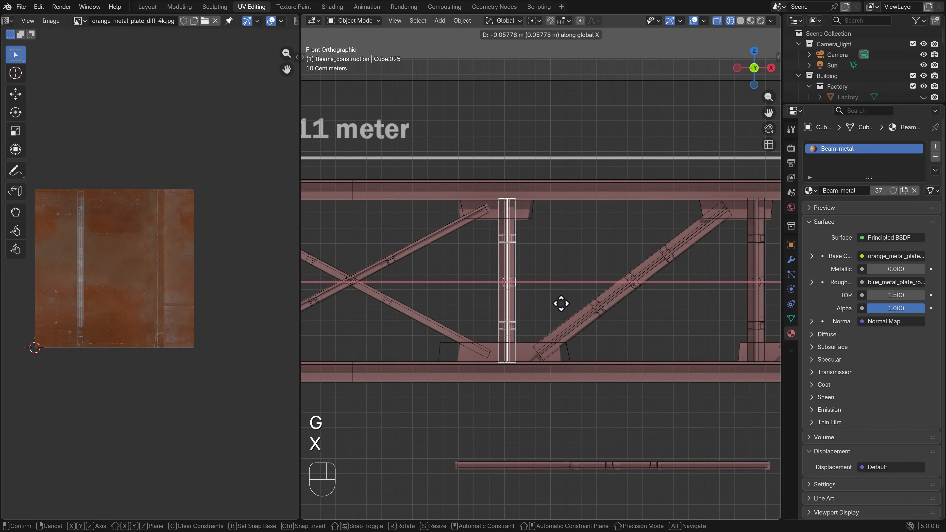
pyautogui.click(561, 303)
# Edit the lower gusset plate under that post and move its left end inward along X to match the plate behind.
pyautogui.click(528, 344)
pyautogui.press('Tab')
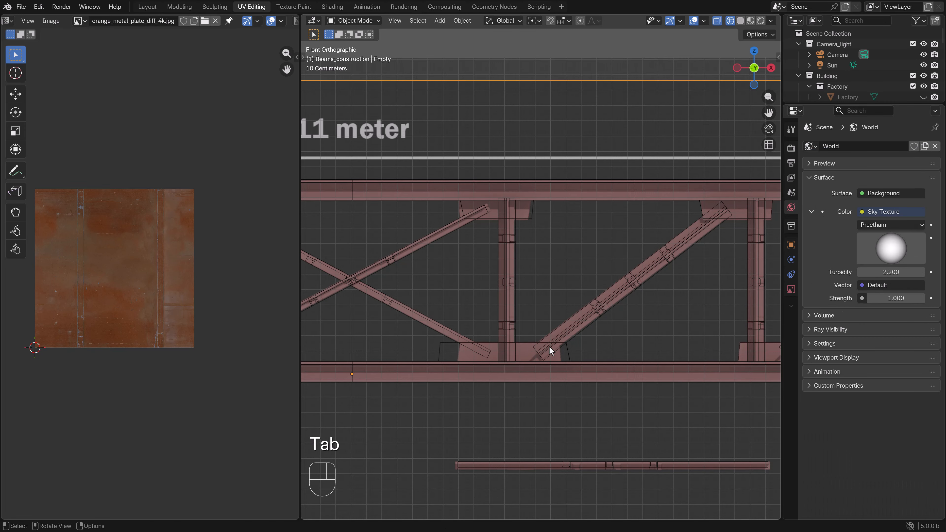
pyautogui.click(529, 346)
pyautogui.press('Tab')
pyautogui.press('b')
pyautogui.moveTo(462, 371); pyautogui.dragTo(418, 331)
pyautogui.press('g')
pyautogui.press('x')
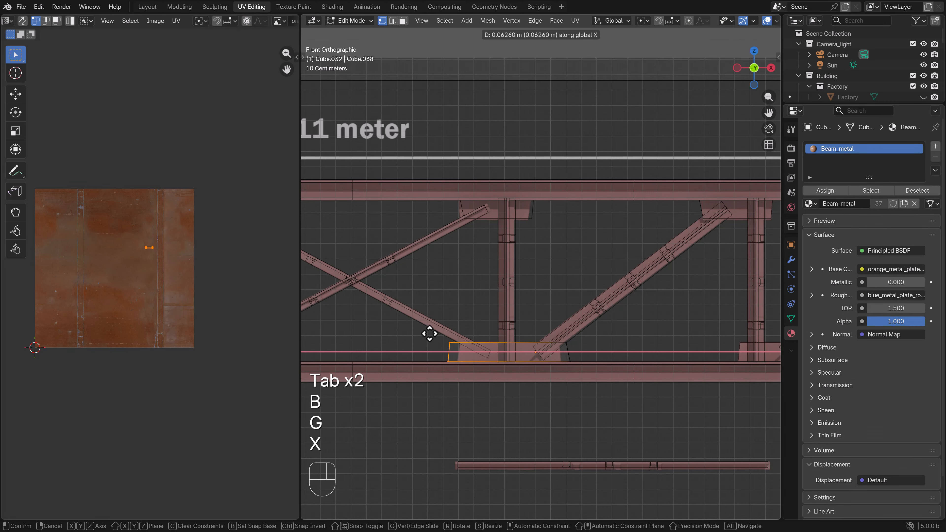
pyautogui.click(437, 337)
# Move the right end of the lower gusset plate slightly inward along X.
pyautogui.press('b')
pyautogui.moveTo(581, 371); pyautogui.dragTo(553, 334)
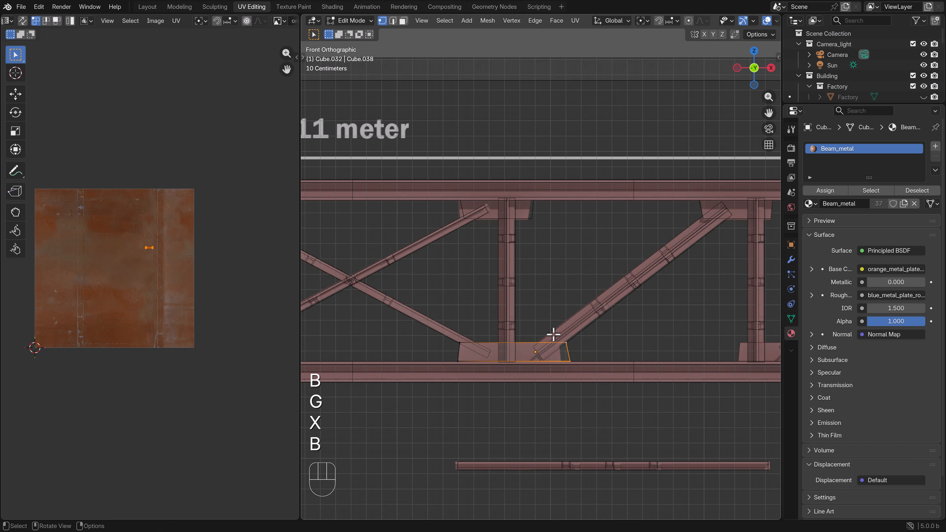
pyautogui.press('g')
pyautogui.press('x')
pyautogui.click(545, 335)
pyautogui.press('Tab')
pyautogui.press('Tab')
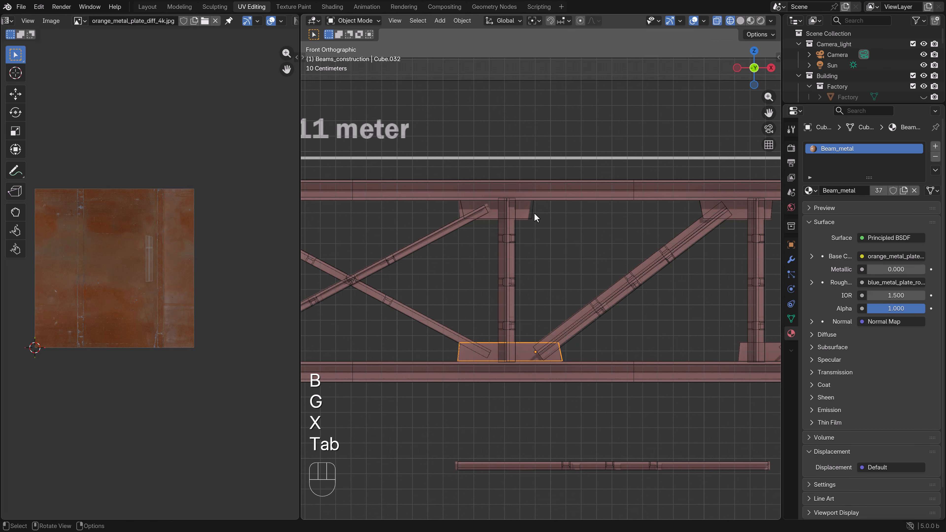
# Edit the upper gusset plate above the same post and shift its right end slightly inward along X.
pyautogui.click(532, 220)
pyautogui.press('Tab')
pyautogui.press('b')
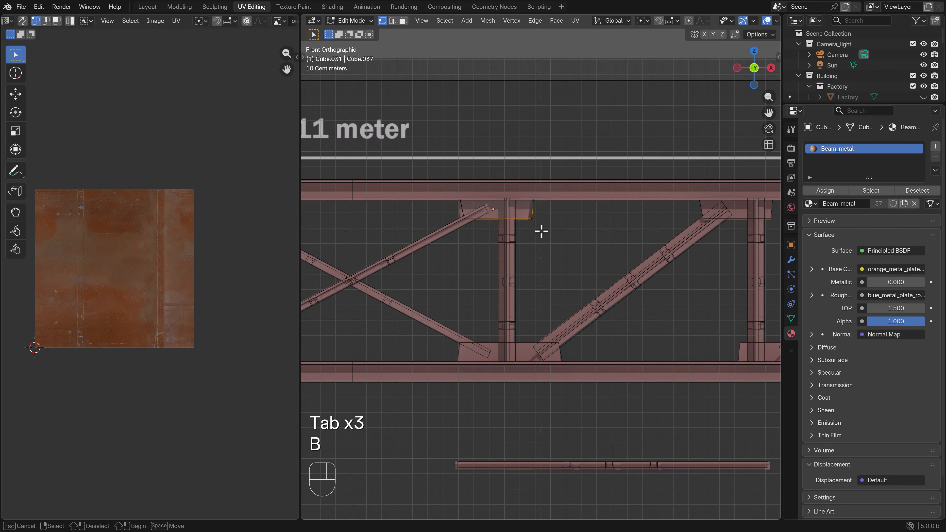
pyautogui.press('g')
pyautogui.press('x')
pyautogui.press('g')
pyautogui.press('x')
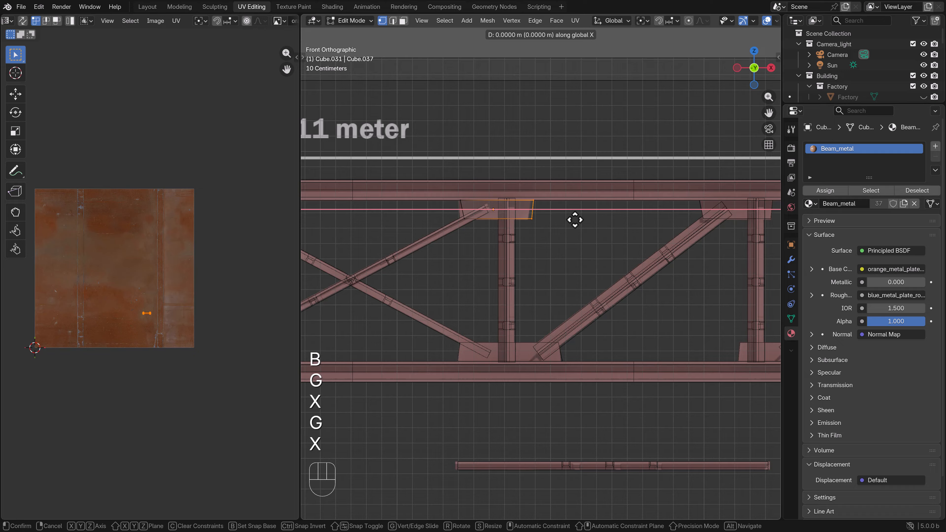
pyautogui.click(532, 218)
# Move the upper gusset plate's left end slightly outward along X and save the file.
pyautogui.press('b')
pyautogui.moveTo(475, 233); pyautogui.dragTo(448, 193)
pyautogui.press('g')
pyautogui.press('x')
pyautogui.click(446, 193)
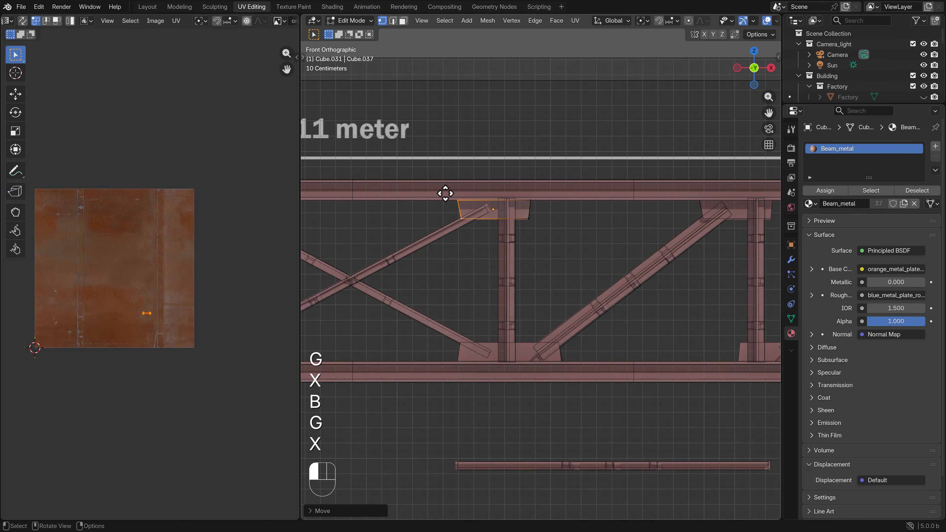
pyautogui.press('Tab')
pyautogui.scroll(-5, 432, 188)
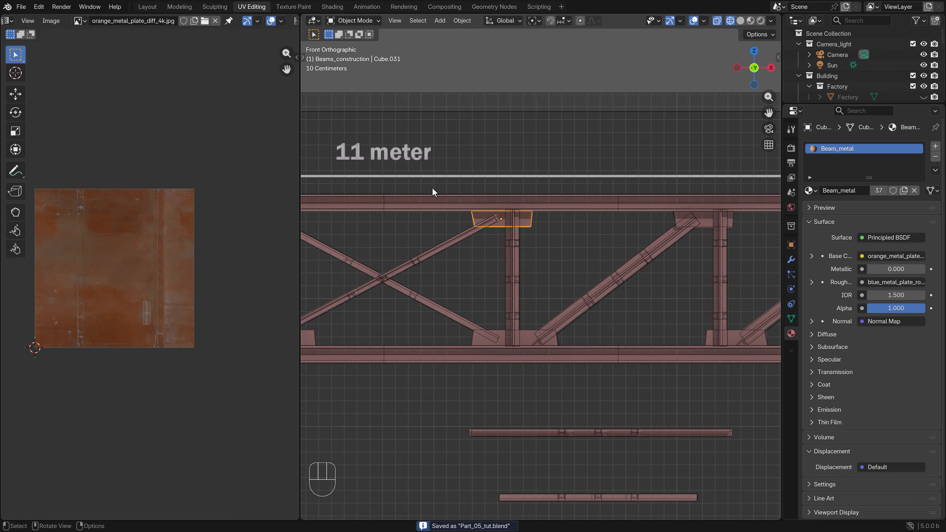
# Display the truss in material preview and inspect its metal texture from other angles.
pyautogui.keyDown('shift'); pyautogui.moveTo(443, 191); pyautogui.dragTo(335, 179, button='middle'); pyautogui.keyUp('shift')
pyautogui.press('z')
pyautogui.click(539, 277)
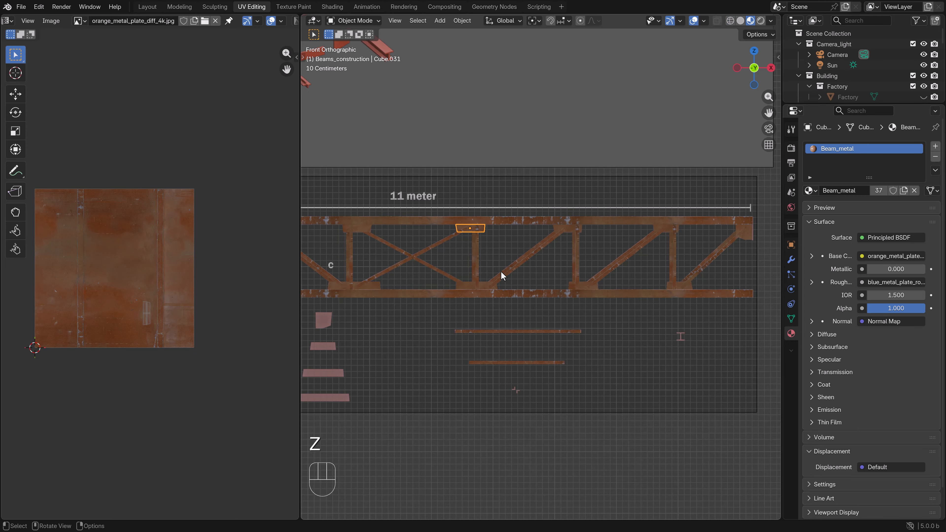
pyautogui.moveTo(500, 271)
pyautogui.mouseDown(button='middle')
pyautogui.moveTo(579, 268)
pyautogui.moveTo(450, 265)
pyautogui.moveTo(420, 275)
pyautogui.moveTo(494, 275)
pyautogui.mouseUp(button='middle')
pyautogui.press('KP_1')
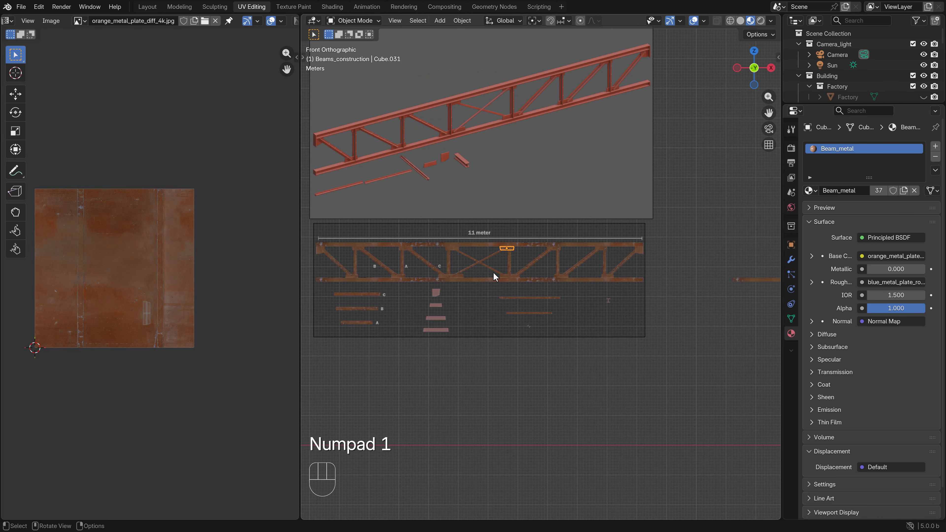
# Shift the UVs of the first diagonal right of the cross bracing up about 0.4 along Y.
pyautogui.click(519, 263)
pyautogui.press('Tab')
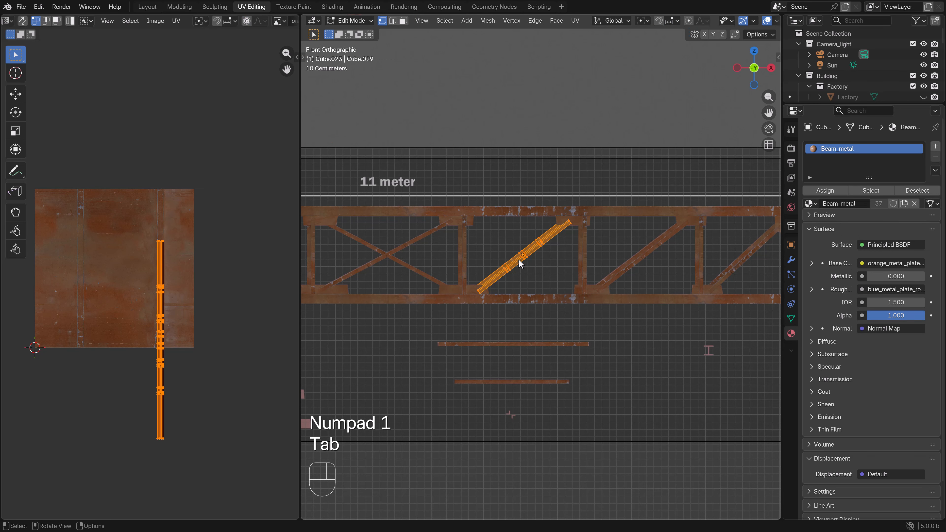
pyautogui.press('g')
pyautogui.press('y')
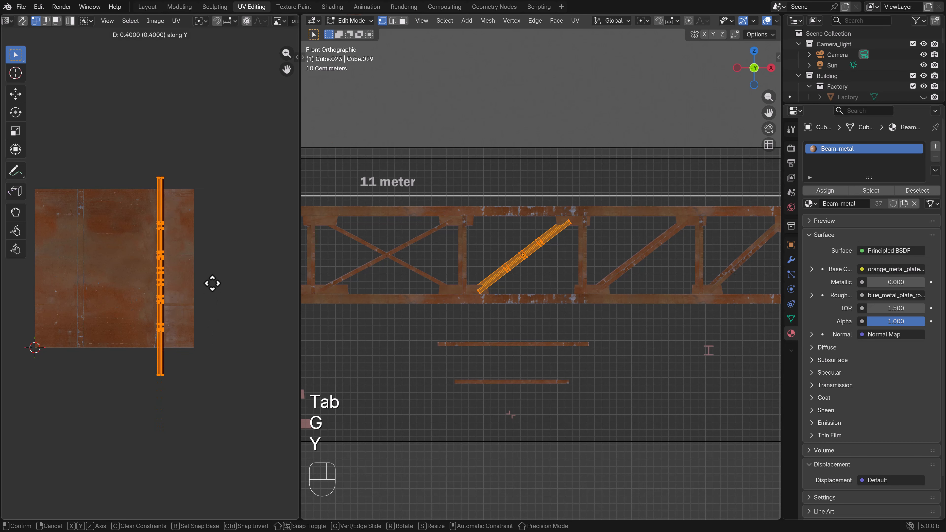
pyautogui.click(212, 283)
pyautogui.press('Tab')
# In wireframe, select all geometry of the second vertical post right of the cross and move its UVs down along Y.
pyautogui.click(586, 260)
pyautogui.press('Tab')
pyautogui.press('b')
pyautogui.rightClick(613, 359)
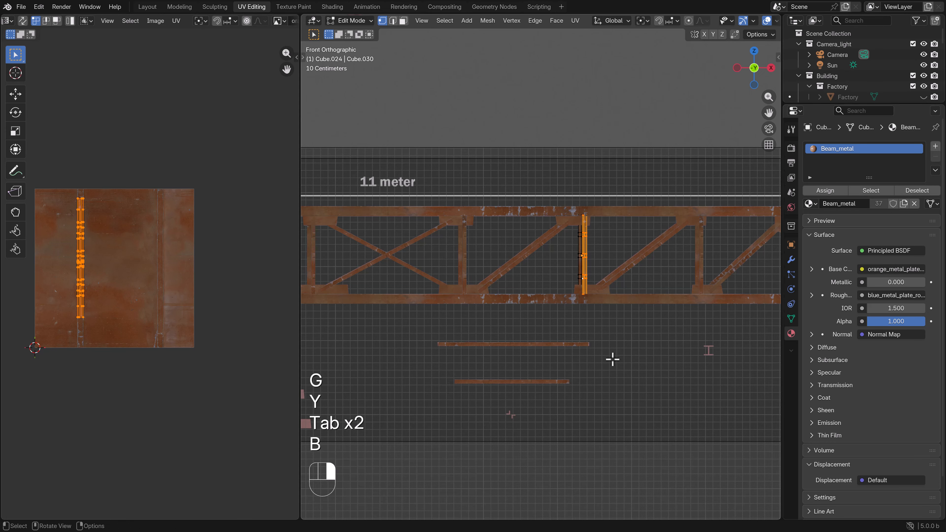
pyautogui.press('z')
pyautogui.press('b')
pyautogui.moveTo(636, 344); pyautogui.dragTo(533, 194)
pyautogui.press('g')
pyautogui.press('y')
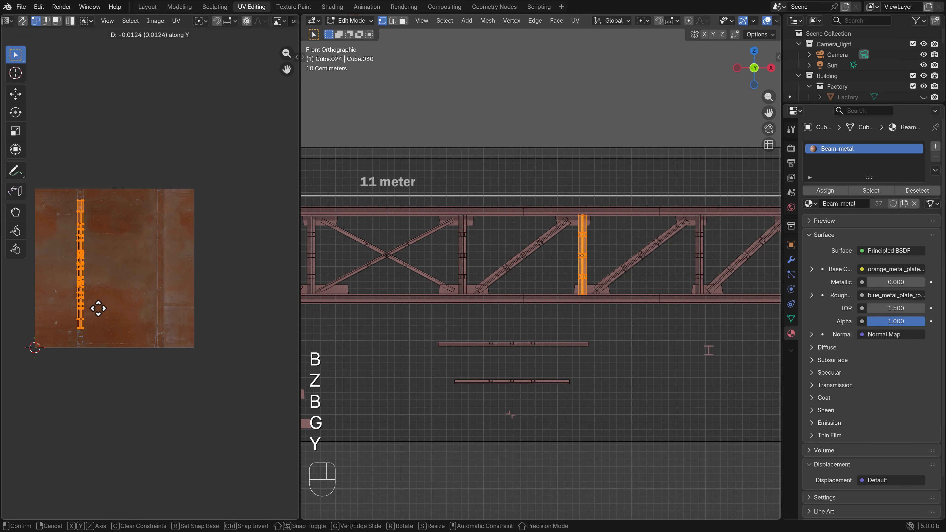
pyautogui.click(98, 352)
pyautogui.keyDown('shift'); pyautogui.moveTo(547, 272); pyautogui.dragTo(458, 281, button='middle'); pyautogui.keyUp('shift')
pyautogui.press('Tab')
# Move the UVs of the second diagonal right of the cross bracing down along Y.
pyautogui.click(540, 270)
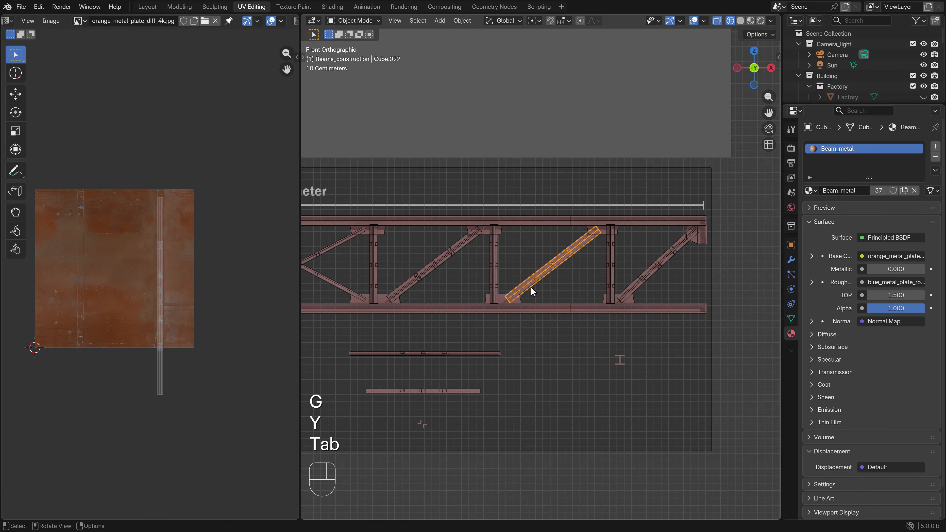
pyautogui.press('Tab')
pyautogui.press('g')
pyautogui.press('y')
pyautogui.click(178, 345)
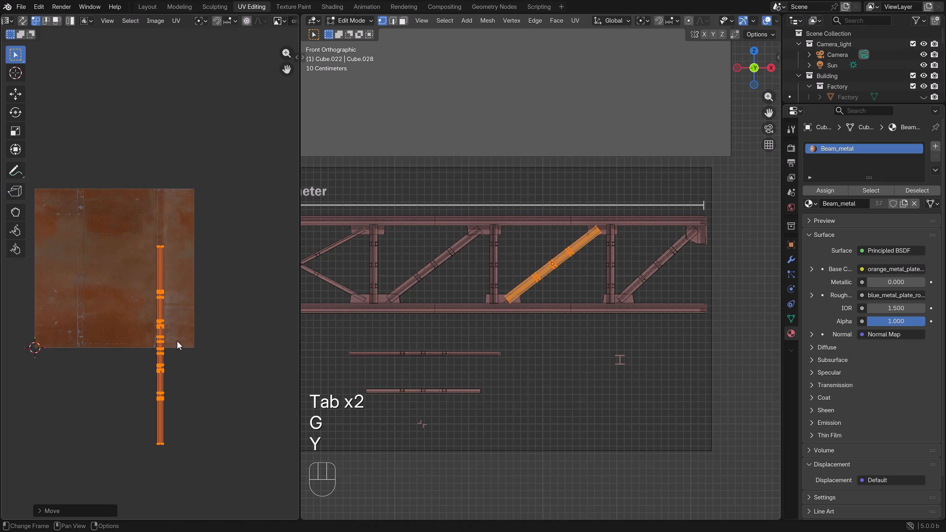
pyautogui.press('Tab')
# Select all geometry of the last vertical post and shift its UVs about -0.48 along Y.
pyautogui.click(615, 260)
pyautogui.press('Tab')
pyautogui.press('b')
pyautogui.moveTo(638, 337); pyautogui.dragTo(597, 248)
pyautogui.press('g')
pyautogui.press('y')
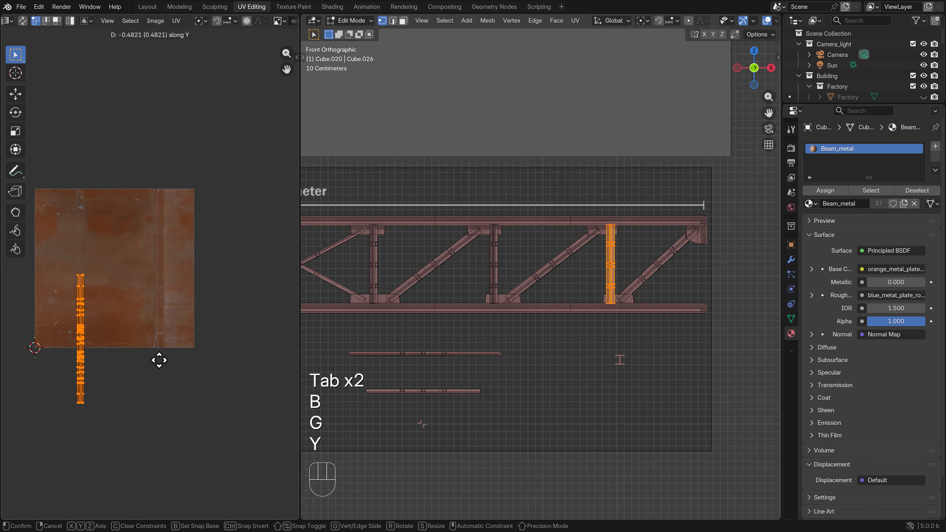
pyautogui.click(160, 360)
pyautogui.press('Tab')
# Move the UVs of the last diagonal at the truss's right end up along Y.
pyautogui.click(676, 255)
pyautogui.press('Tab')
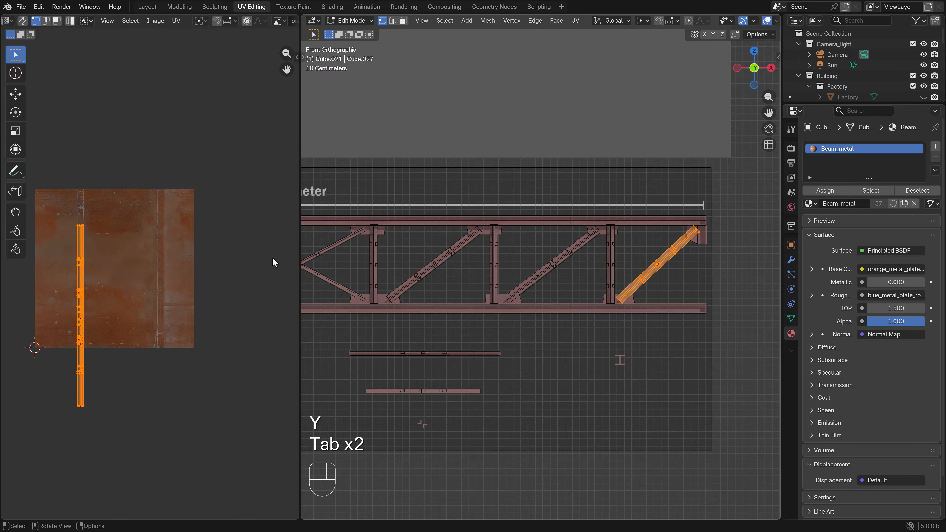
pyautogui.press('g')
pyautogui.press('y')
pyautogui.click(115, 220)
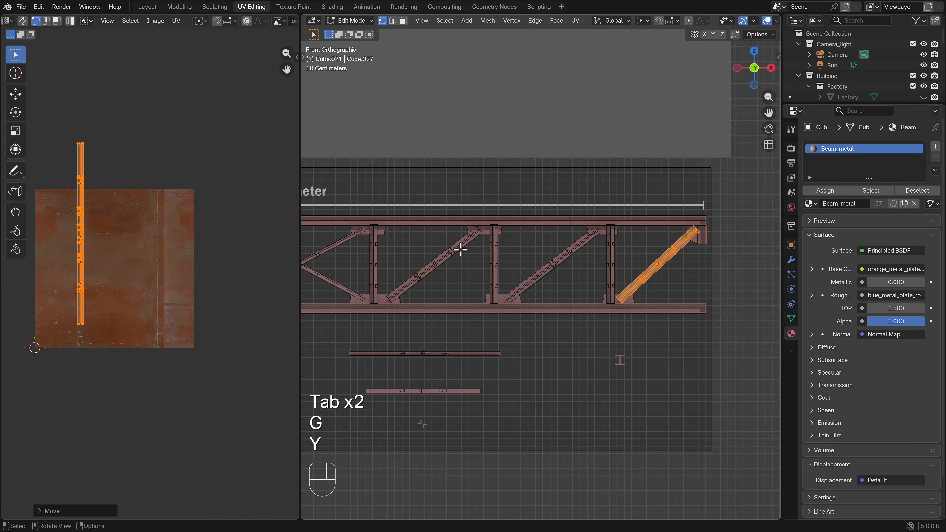
pyautogui.press('Tab')
# Shift the UVs of the long lower beam about -0.8 along Y.
pyautogui.click(586, 303)
pyautogui.press('Tab')
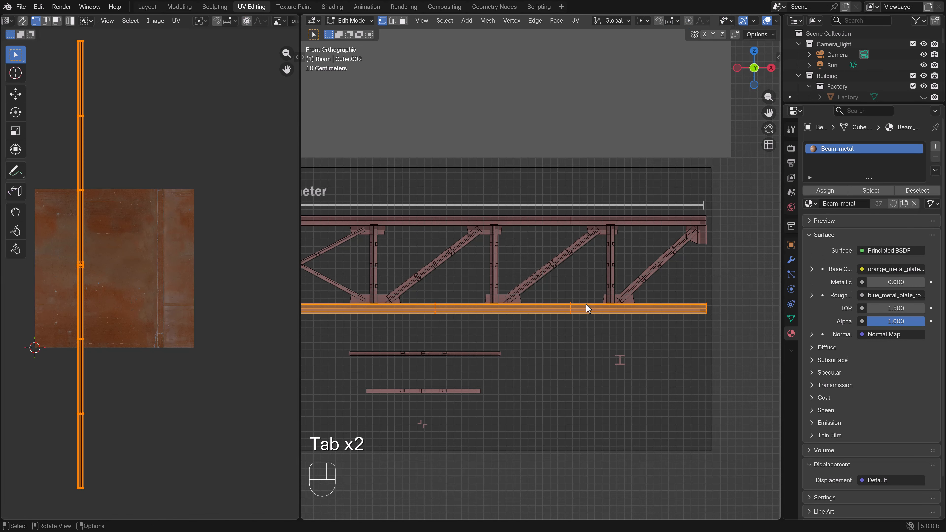
pyautogui.scroll(-5, 586, 303)
pyautogui.scroll(-4, 144, 262)
pyautogui.press('g')
pyautogui.press('y')
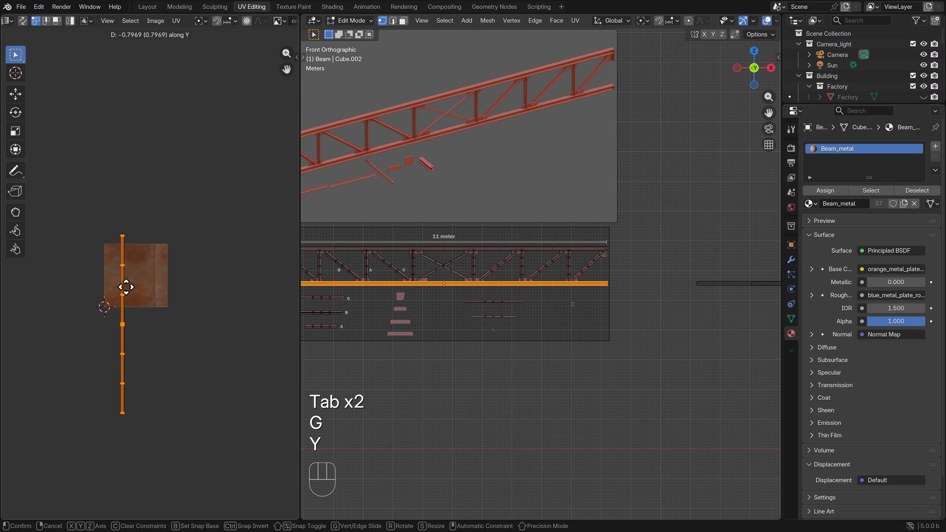
pyautogui.click(126, 287)
# Move the lower beam's UVs along X onto the texture's right-hand vertical seam, and fine-tune their alignment.
pyautogui.scroll(5, 146, 287)
pyautogui.press('g')
pyautogui.press('x')
pyautogui.click(246, 288)
pyautogui.scroll(5, 233, 290)
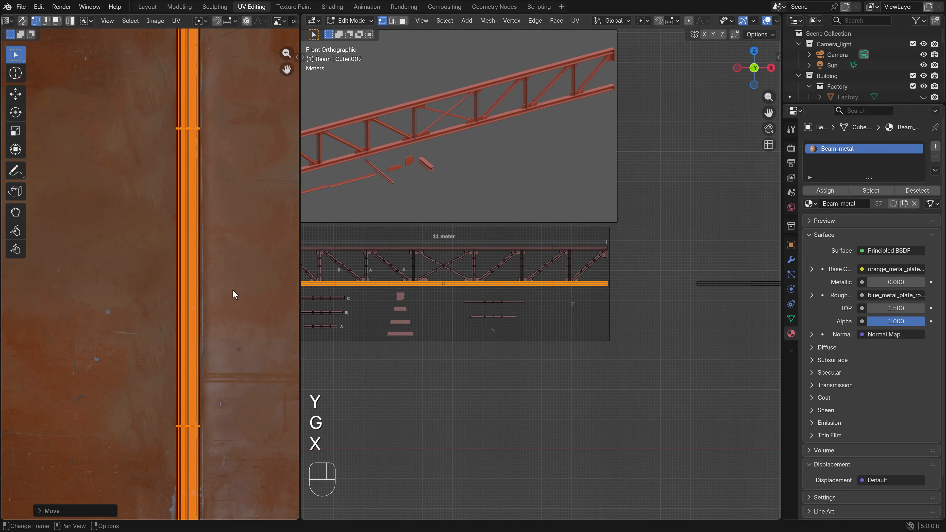
pyautogui.press('g')
pyautogui.press('x')
pyautogui.keyDown('shift'); pyautogui.click(229, 293); pyautogui.keyUp('shift')
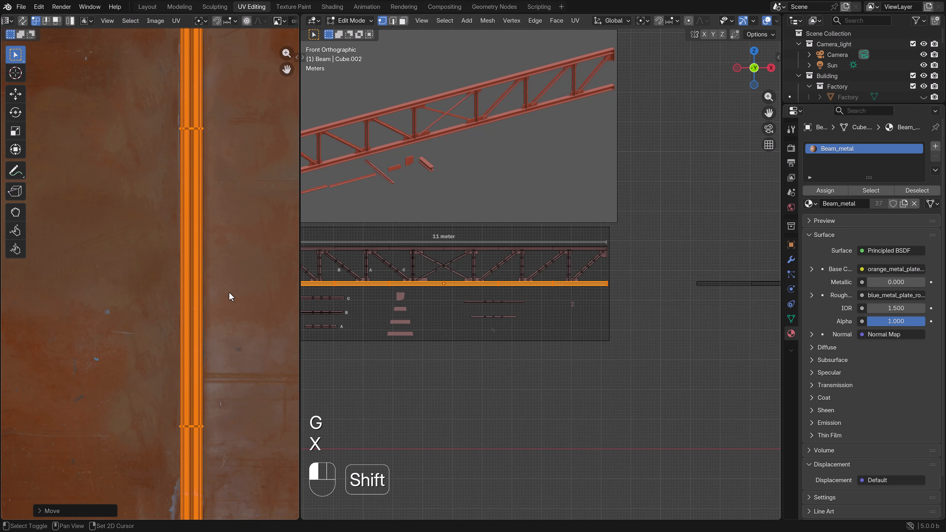
pyautogui.press('Tab')
# Shift the UVs of the descending diagonal in the truss's crossed middle bay about -0.42 along Y.
pyautogui.keyDown('shift'); pyautogui.click(553, 273); pyautogui.keyUp('shift')
pyautogui.scroll(5, 553, 273)
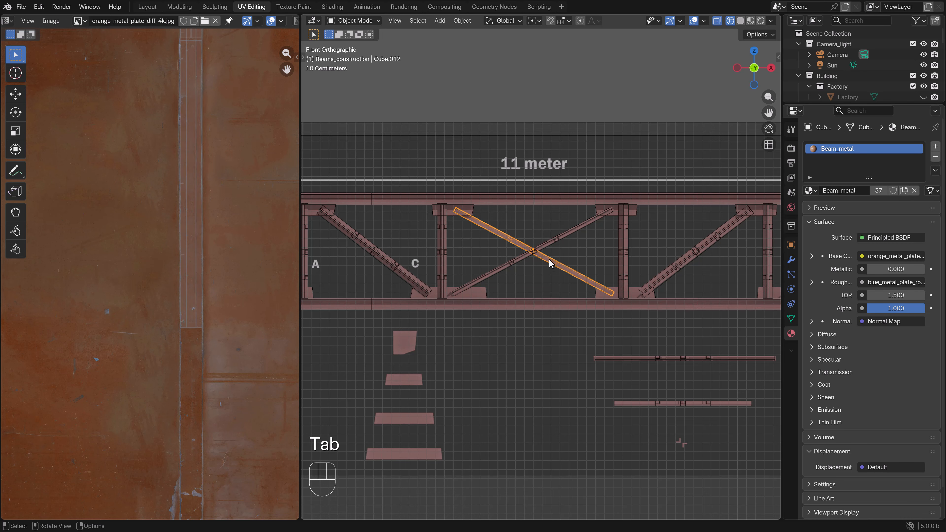
pyautogui.press('Tab')
pyautogui.scroll(-3, 199, 227)
pyautogui.press('g')
pyautogui.press('y')
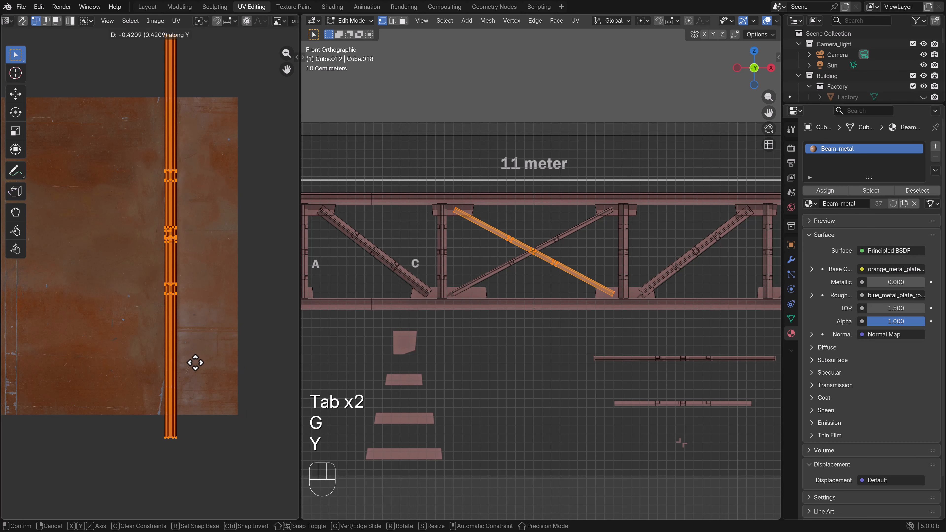
pyautogui.click(196, 362)
pyautogui.press('Tab')
# Select all geometry of the lower gusset plate just right of the crossed bay and move its UVs down the metal texture.
pyautogui.moveTo(493, 292); pyautogui.dragTo(533, 301, button='middle')
pyautogui.scroll(5, 633, 318)
pyautogui.click(606, 297)
pyautogui.press('Tab')
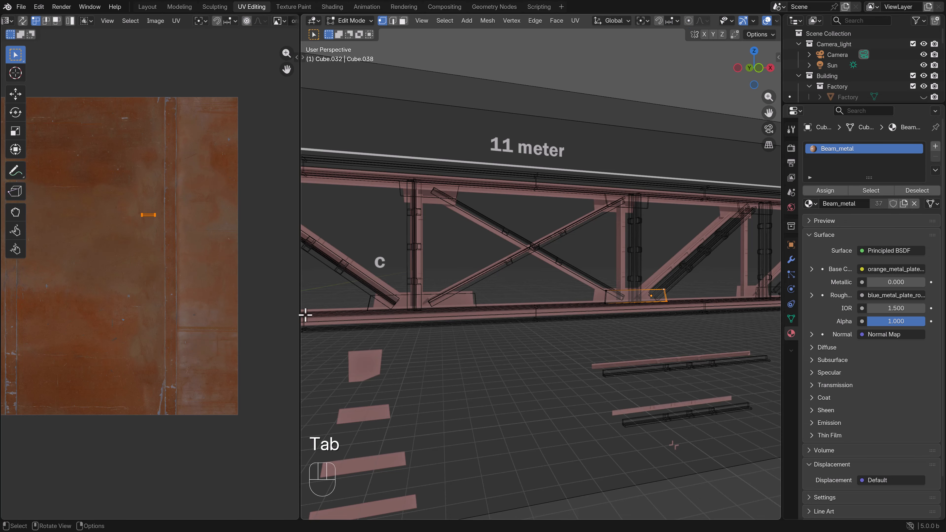
pyautogui.scroll(-1, 484, 323)
pyautogui.press('b')
pyautogui.moveTo(674, 330); pyautogui.dragTo(576, 274)
pyautogui.press('g')
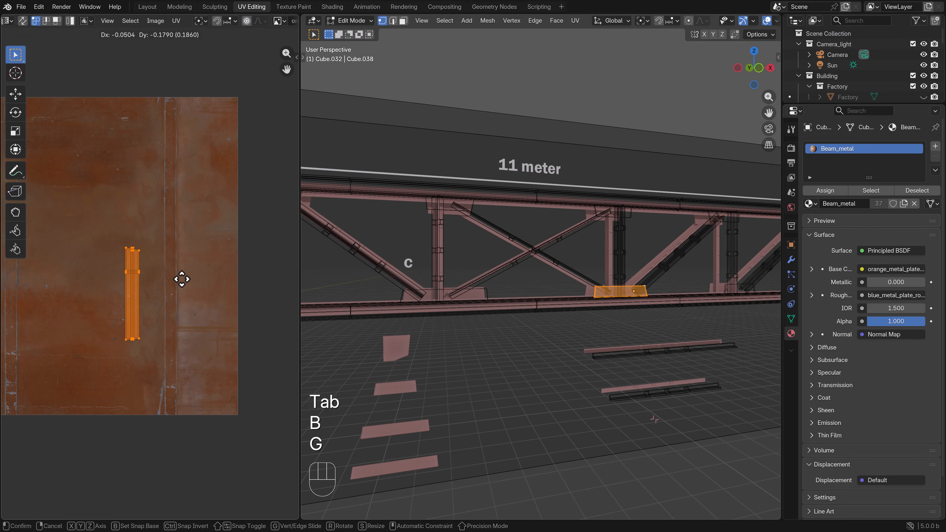
pyautogui.click(181, 279)
pyautogui.keyDown('shift'); pyautogui.hscroll(-4, 547, 281); pyautogui.keyUp('shift')
pyautogui.press('Tab')
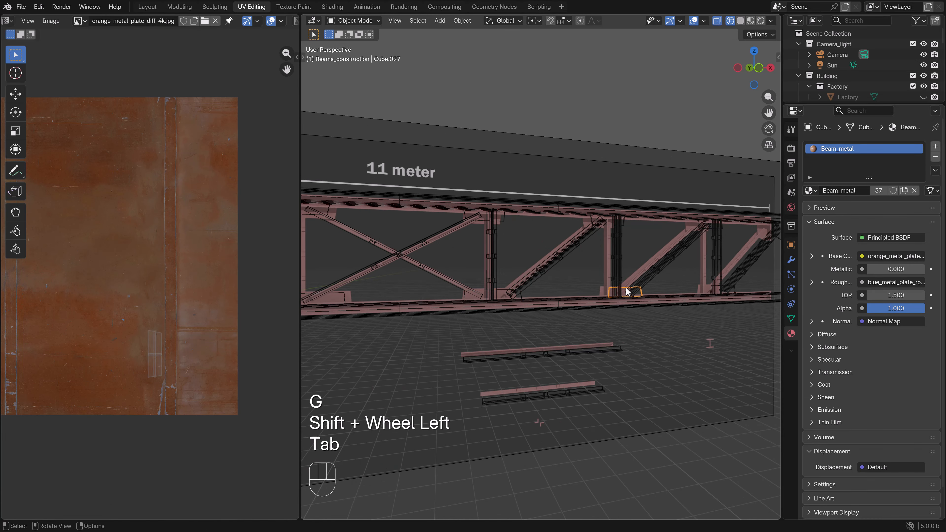
# Move the UVs of the next lower gusset plate onto the upper area of the texture's right-hand strip.
pyautogui.press('Tab')
pyautogui.press('g')
pyautogui.click(200, 173)
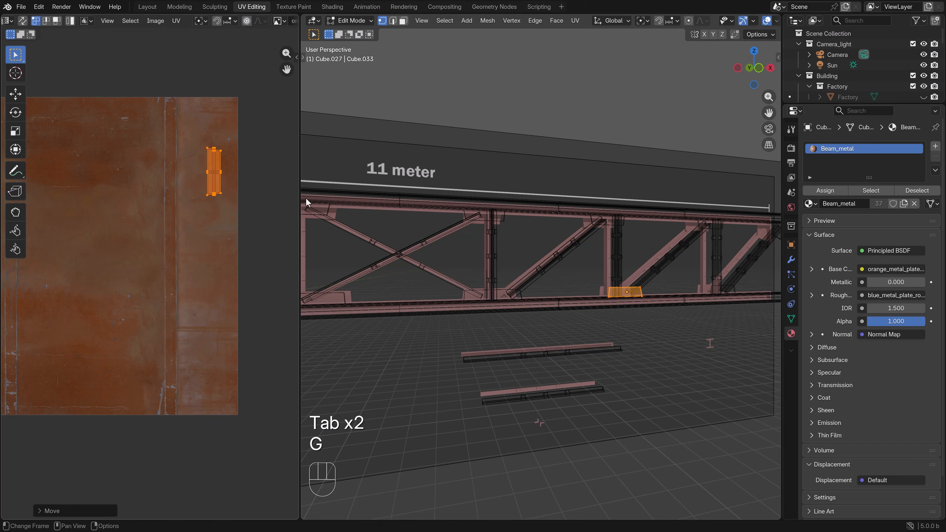
pyautogui.press('Tab')
# Select all geometry of the upper gusset plate near the truss's right end and move its UVs up and left on the texture.
pyautogui.click(710, 229)
pyautogui.press('Tab')
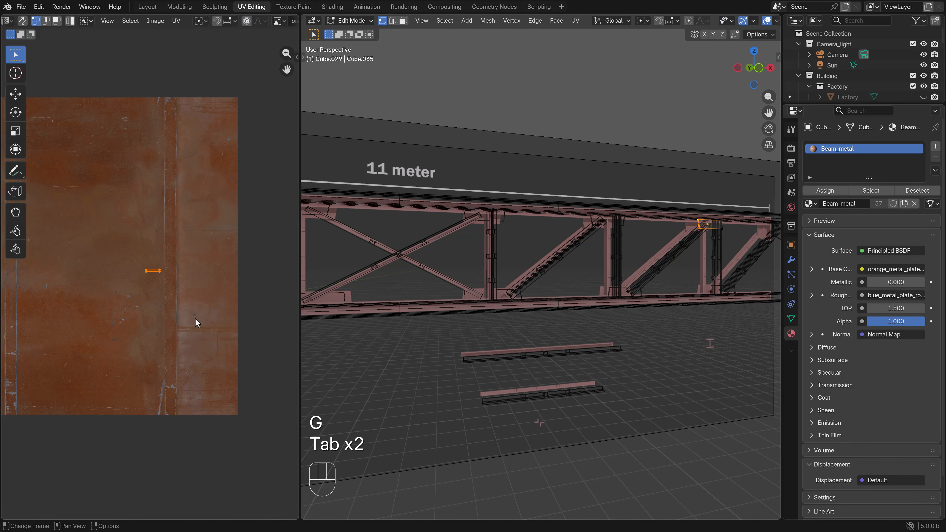
pyautogui.press('b')
pyautogui.press('b')
pyautogui.moveTo(697, 220); pyautogui.dragTo(725, 254)
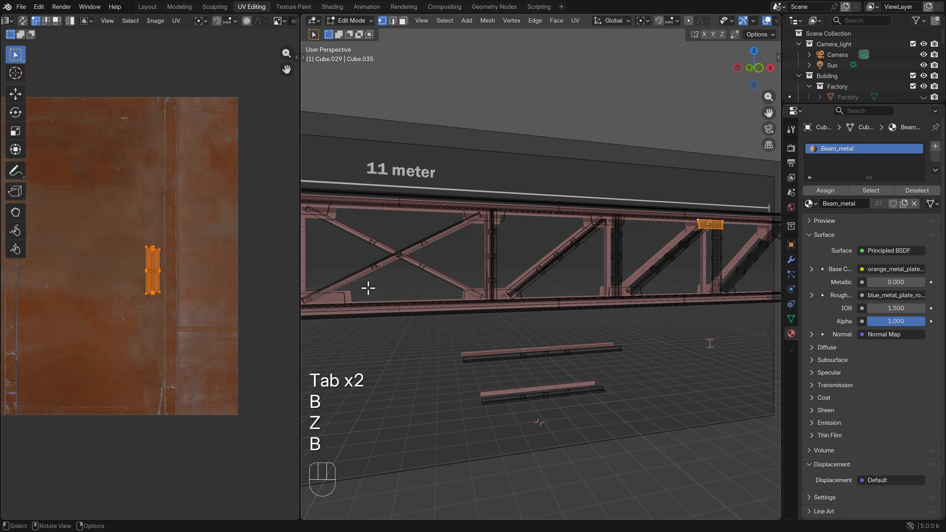
pyautogui.press('g')
pyautogui.click(163, 171)
pyautogui.press('Tab')
# Examine the textured truss in material preview and compare its left end with the red reference render.
pyautogui.scroll(-5, 511, 225)
pyautogui.moveTo(511, 225); pyautogui.dragTo(531, 258, button='middle')
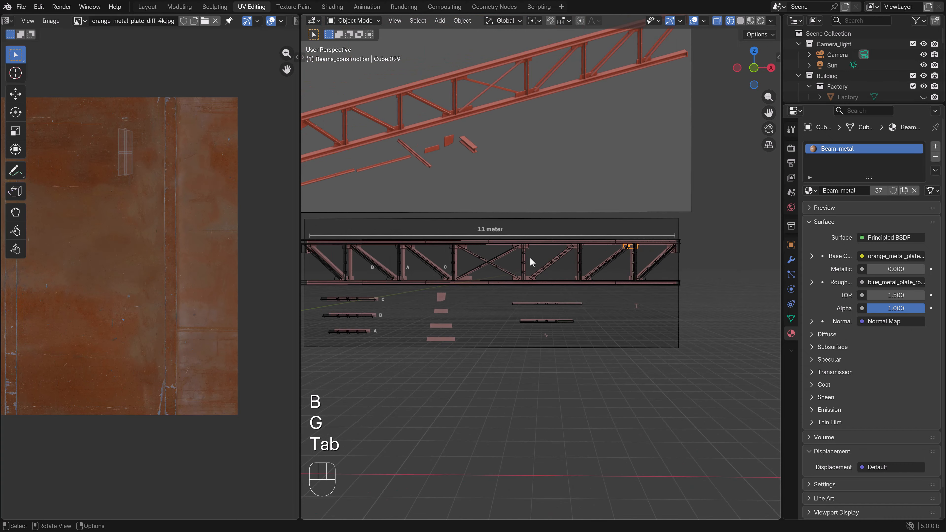
pyautogui.press('z')
pyautogui.moveTo(510, 326); pyautogui.dragTo(534, 322, button='middle')
pyautogui.hscroll(-1, 533, 323)
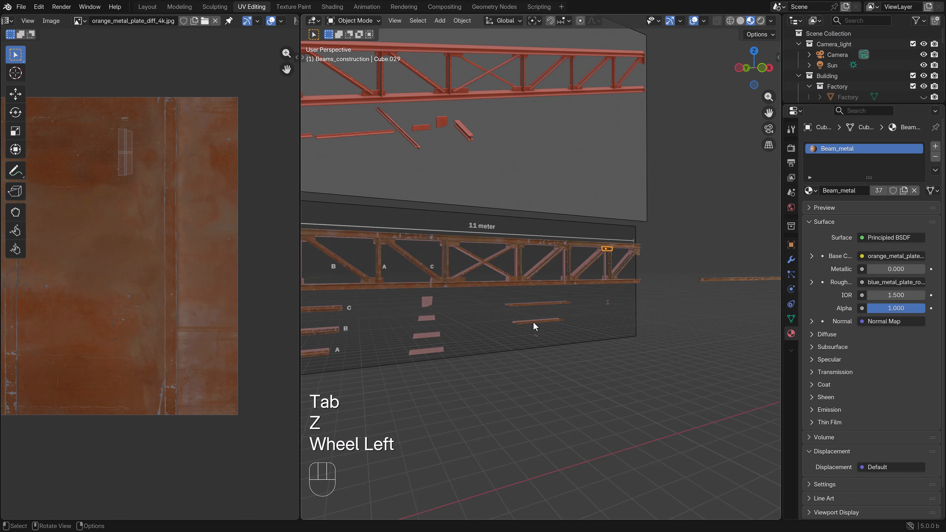
pyautogui.press('KP_1')
pyautogui.keyDown('shift'); pyautogui.moveTo(377, 283); pyautogui.dragTo(485, 297, button='middle'); pyautogui.keyUp('shift')
pyautogui.scroll(4, 485, 298)
pyautogui.keyDown('shift'); pyautogui.moveTo(428, 254); pyautogui.dragTo(590, 271, button='middle'); pyautogui.keyUp('shift')
pyautogui.scroll(3, 527, 281)
pyautogui.scroll(-4, 522, 257)
pyautogui.keyDown('shift'); pyautogui.moveTo(515, 118); pyautogui.dragTo(531, 312, button='middle'); pyautogui.keyUp('shift')
pyautogui.scroll(4, 508, 265)
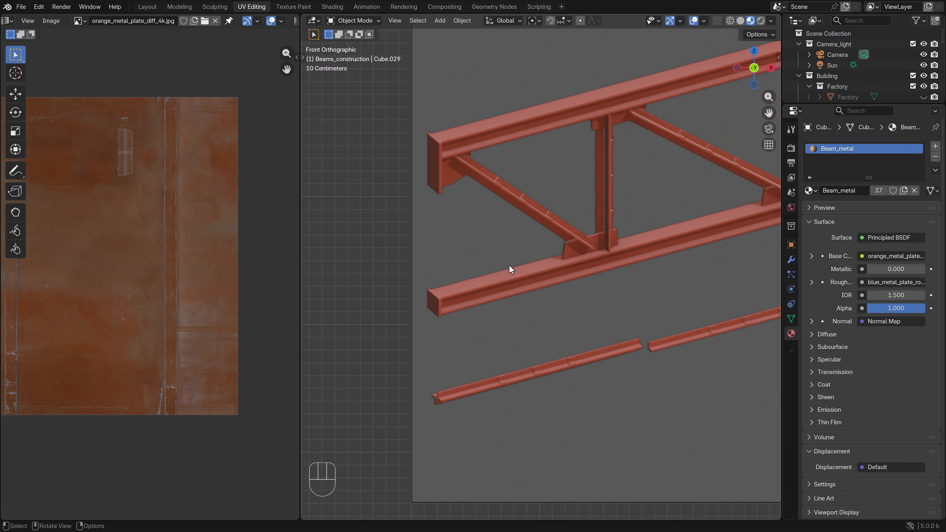
pyautogui.scroll(-6, 542, 264)
pyautogui.keyDown('shift'); pyautogui.moveTo(596, 239); pyautogui.dragTo(513, 240, button='middle'); pyautogui.keyUp('shift')
pyautogui.scroll(3, 513, 240)
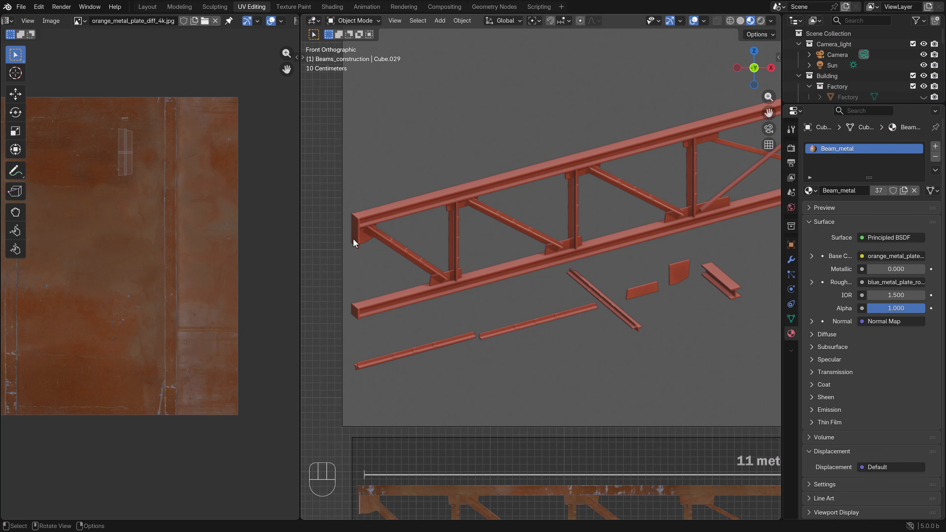
pyautogui.scroll(-5, 410, 291)
pyautogui.keyDown('shift'); pyautogui.moveTo(479, 309); pyautogui.dragTo(474, 290, button='middle'); pyautogui.keyUp('shift')
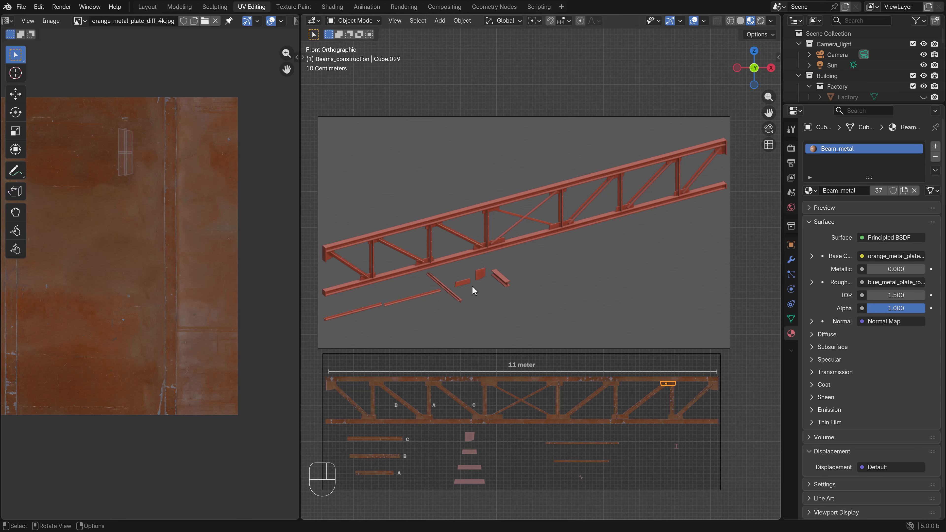
pyautogui.scroll(-4, 531, 285)
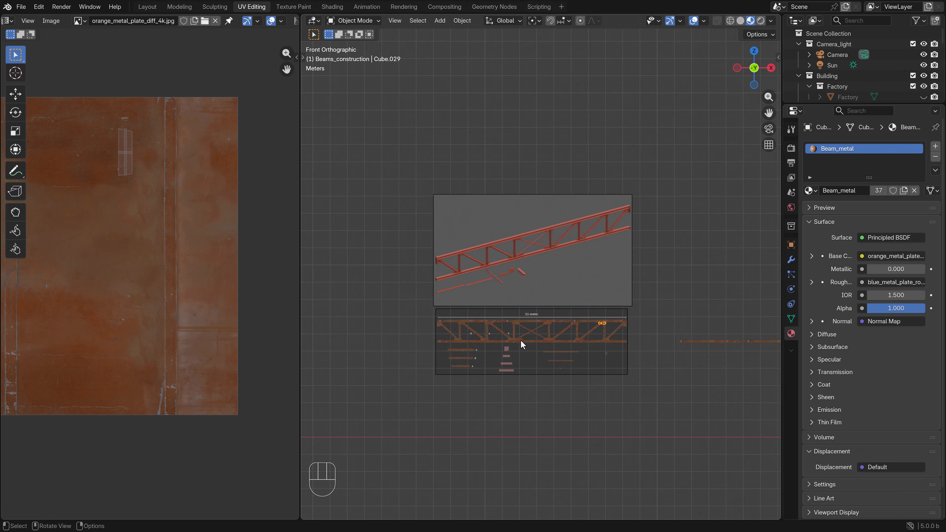
# Add a cube in solid front view and move it left of the reference images.
pyautogui.press('KP_1')
pyautogui.press('z')
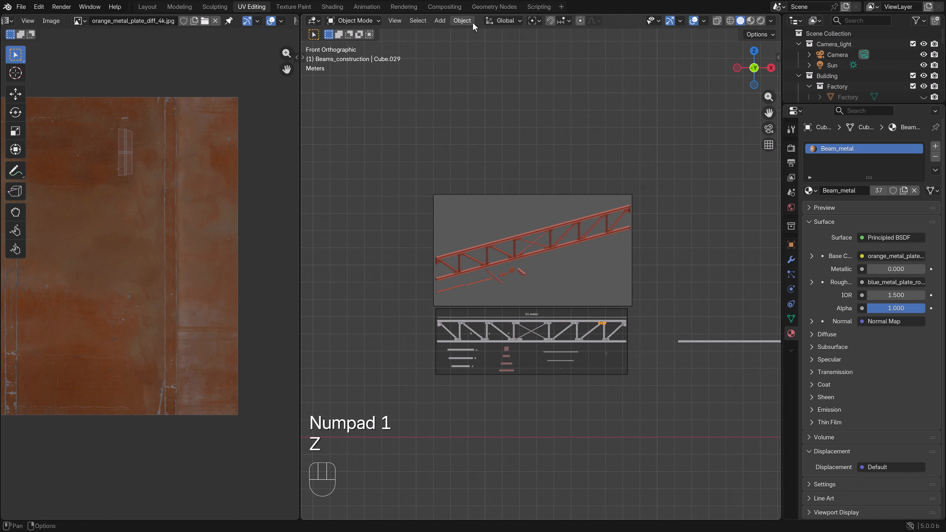
pyautogui.click(440, 20)
pyautogui.moveTo(484, 33)
pyautogui.click(581, 43)
pyautogui.scroll(-2, 507, 284)
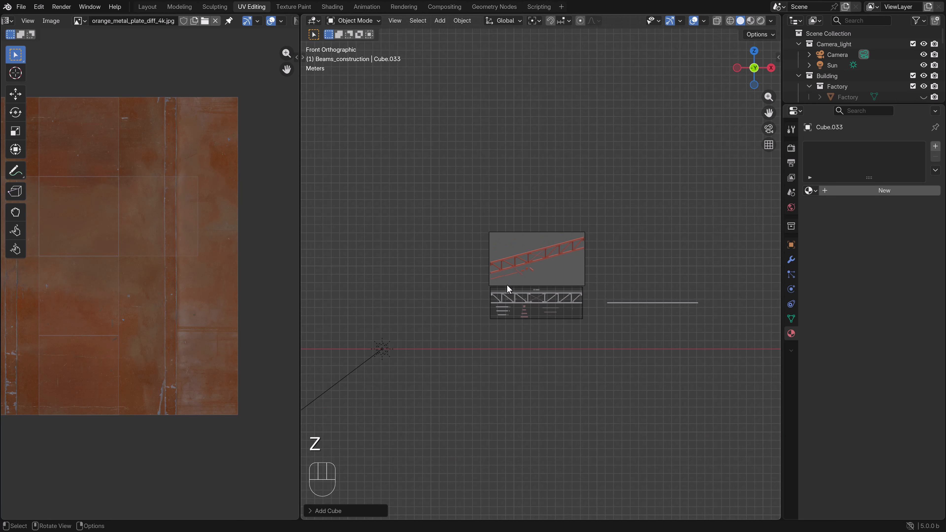
pyautogui.scroll(-5, 500, 328)
pyautogui.press('g')
pyautogui.click(605, 300)
# Move the cube beside the truss's upper left corner and scale it down to roughly the beam's size.
pyautogui.scroll(7, 514, 314)
pyautogui.keyDown('shift'); pyautogui.moveTo(466, 335); pyautogui.dragTo(520, 276, button='middle'); pyautogui.keyUp('shift')
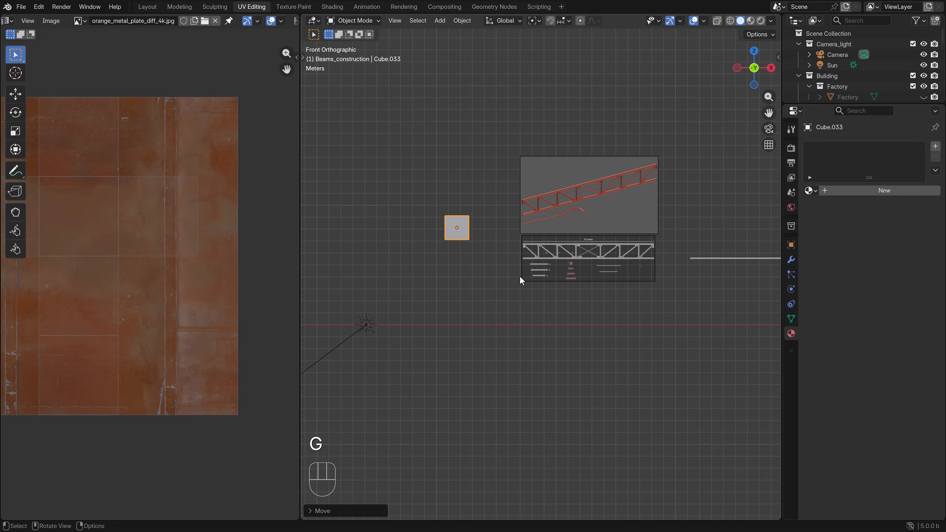
pyautogui.scroll(4, 522, 278)
pyautogui.press('g')
pyautogui.scroll(4, 553, 270)
pyautogui.press('s')
pyautogui.click(449, 168)
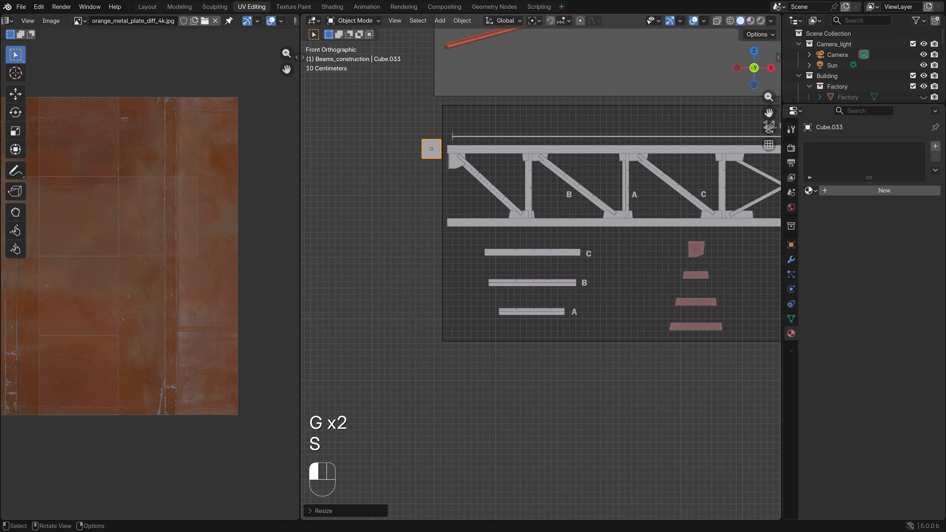
# Move the small cube onto the left edge of the leftmost gusset plate in X-ray wireframe view.
pyautogui.keyDown('shift'); pyautogui.scroll(3, 445, 231); pyautogui.keyUp('shift')
pyautogui.scroll(3, 456, 234)
pyautogui.hotkey('shift', 'z')
pyautogui.scroll(3, 363, 238)
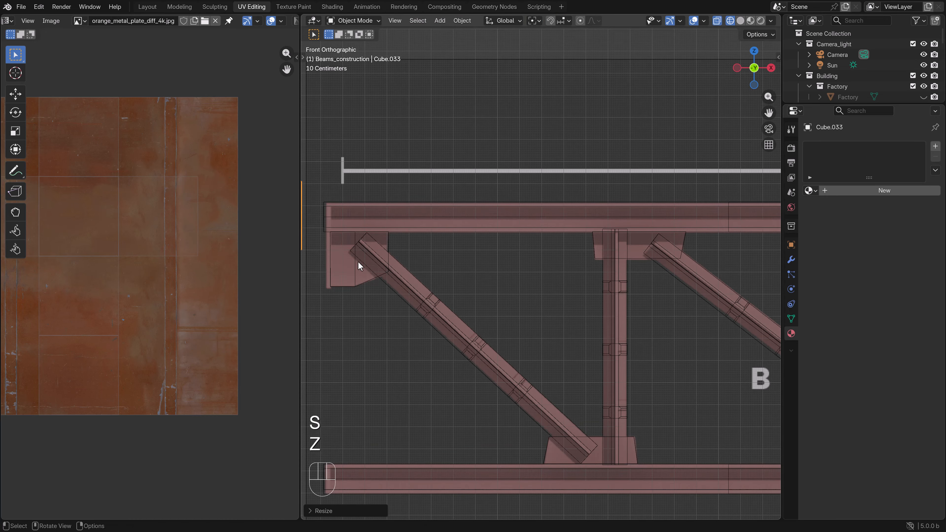
pyautogui.press('g')
pyautogui.scroll(4, 548, 319)
pyautogui.click(550, 319)
# Shrink the cube to the end plate's thickness, stretch it along Z, and adjust its position on the gusset's left edge.
pyautogui.press('s')
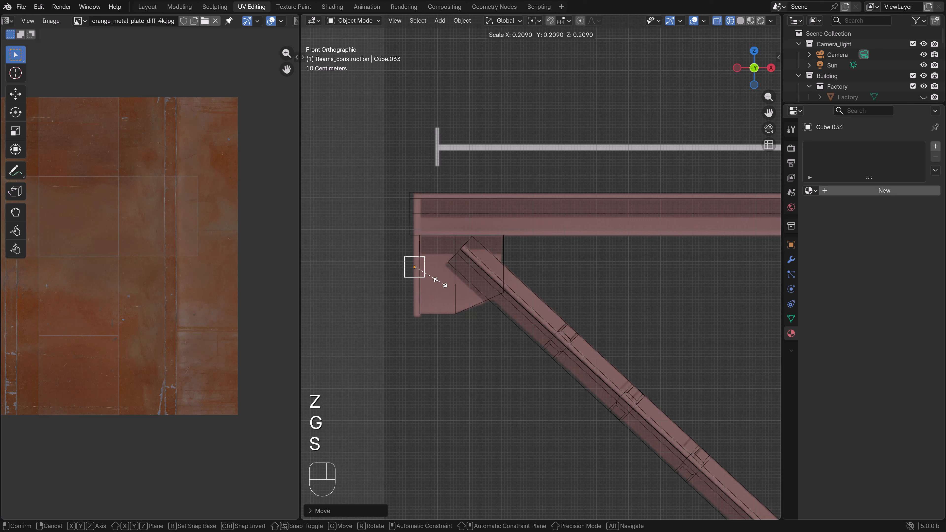
pyautogui.press('s')
pyautogui.press('z')
pyautogui.press('s')
pyautogui.click(501, 295)
pyautogui.press('g')
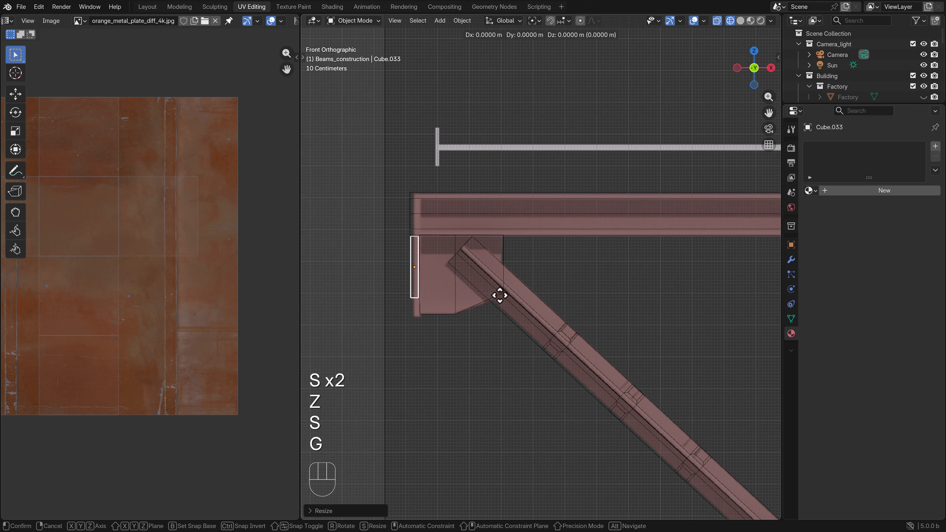
pyautogui.click(501, 295)
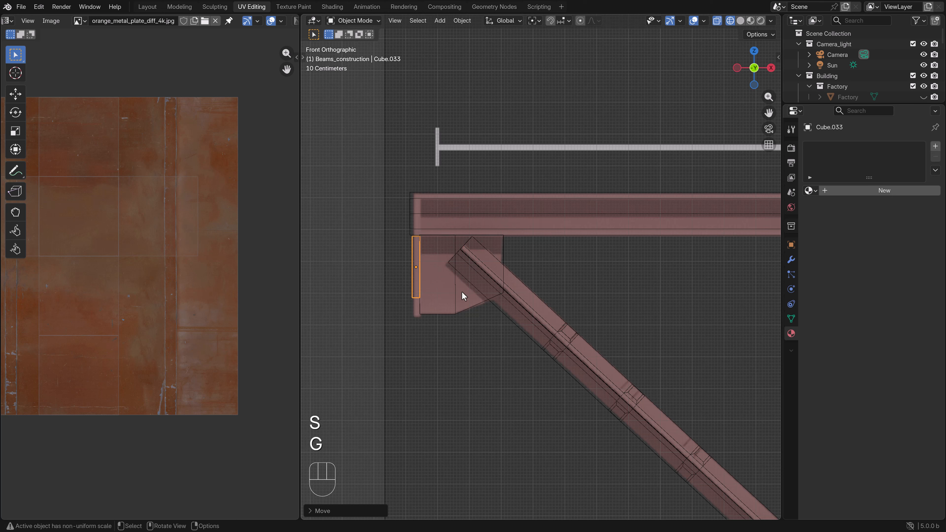
# Lengthen the plate along Z and move it just outside the top beam's left end, with their upper edges aligned.
pyautogui.press('s')
pyautogui.press('z')
pyautogui.click(462, 283)
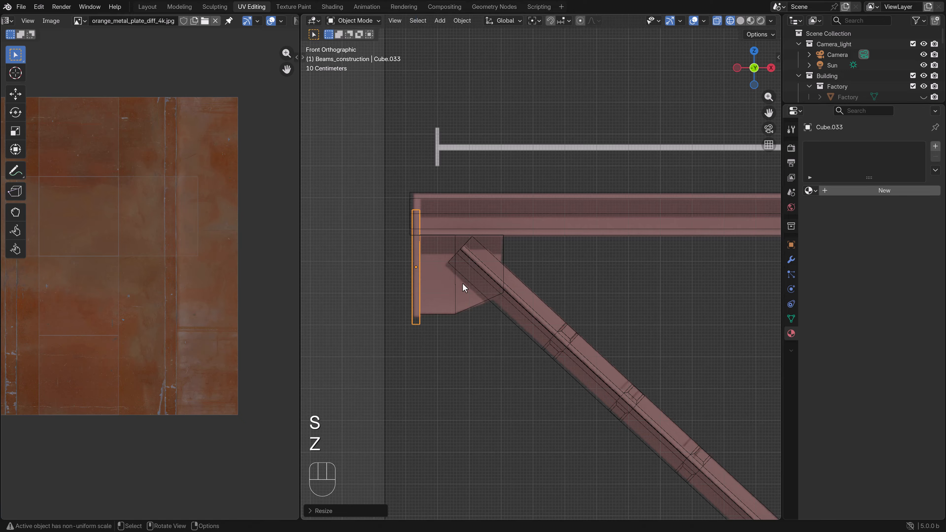
pyautogui.press('g')
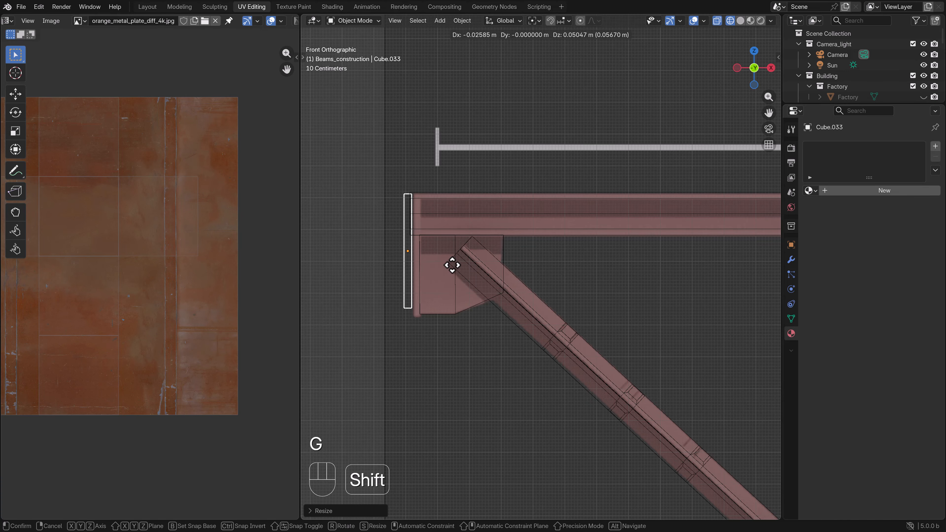
pyautogui.click(448, 253)
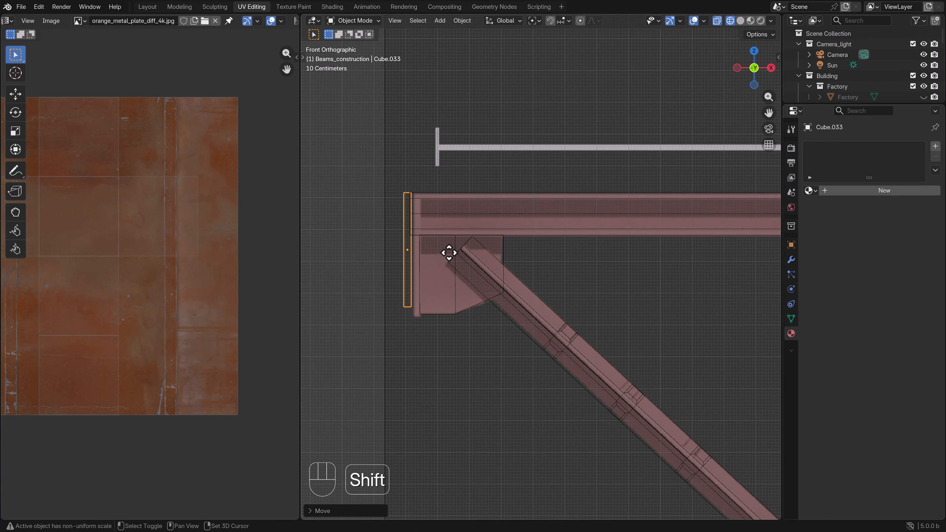
# Move the plate's bottom vertices down along Z to the level of the gusset plate's lower edge.
pyautogui.press('Tab')
pyautogui.click(429, 317)
pyautogui.moveTo(402, 304); pyautogui.dragTo(430, 319)
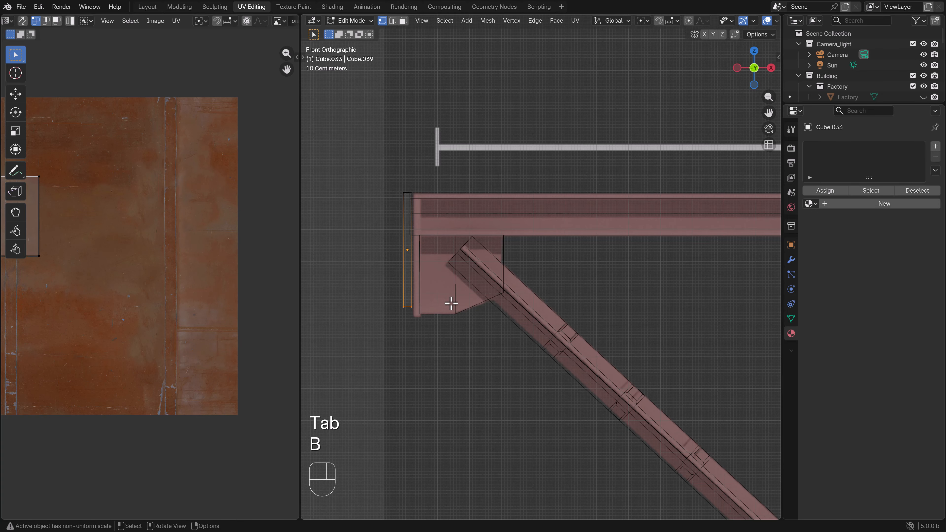
pyautogui.press('g')
pyautogui.press('z')
pyautogui.click(452, 311)
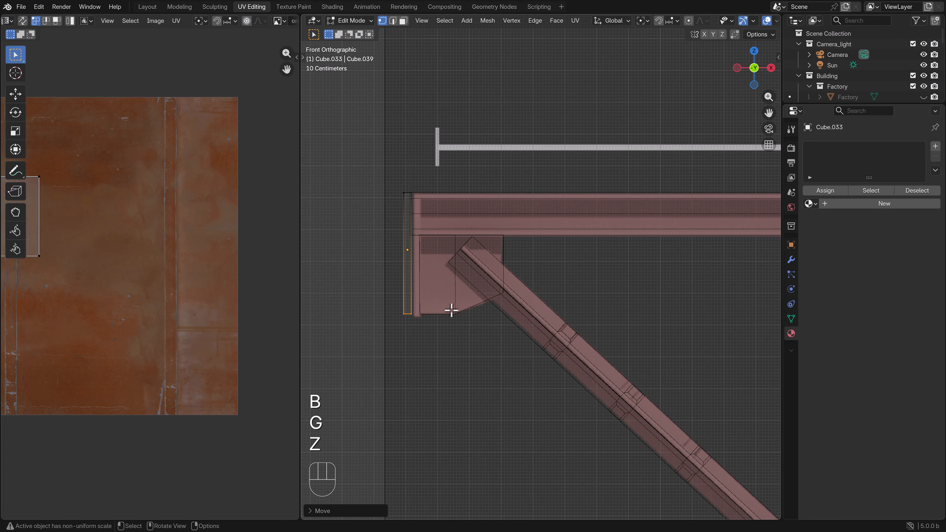
# Select all of the end plate's geometry in the right orthographic view.
pyautogui.press('KP_3')
pyautogui.scroll(-3, 522, 302)
pyautogui.keyDown('shift'); pyautogui.moveTo(590, 294); pyautogui.dragTo(522, 296, button='middle'); pyautogui.keyUp('shift')
pyautogui.scroll(3, 525, 298)
pyautogui.press('b')
pyautogui.moveTo(573, 343); pyautogui.dragTo(443, 147)
pyautogui.scroll(3, 551, 253)
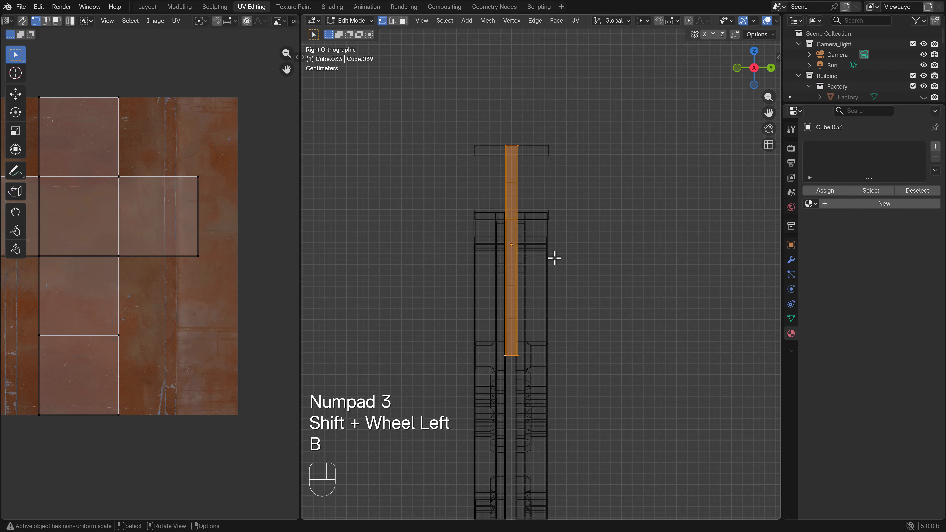
pyautogui.press('s')
pyautogui.press('x')
pyautogui.rightClick(534, 266)
# Scale the end plate along Y to the top beam's full flange width and check its shape in solid view.
pyautogui.press('s')
pyautogui.press('y')
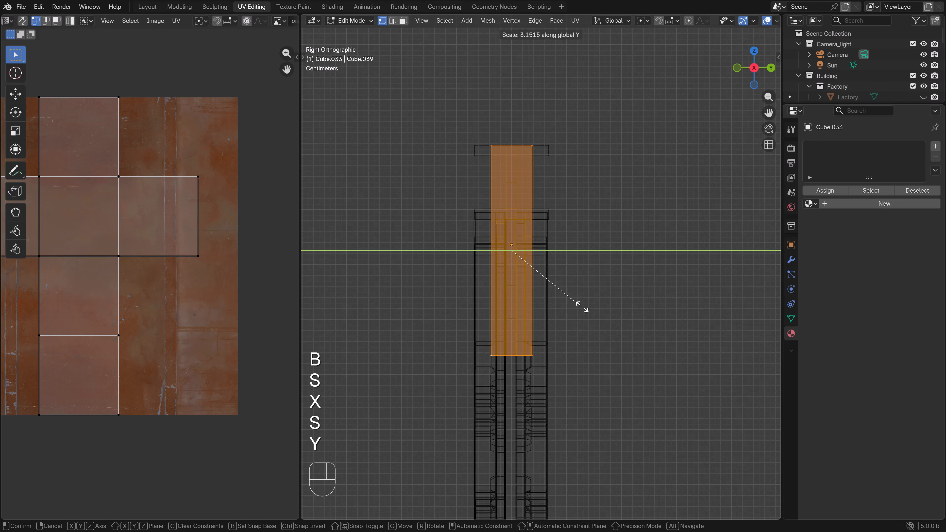
pyautogui.click(626, 359)
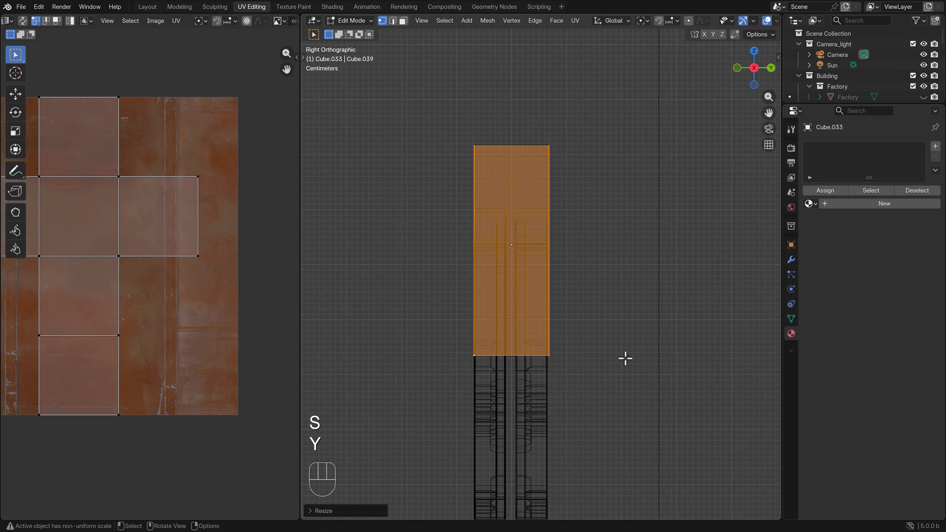
pyautogui.press('Tab')
pyautogui.press('z')
pyautogui.moveTo(481, 338)
pyautogui.mouseDown(button='middle')
pyautogui.moveTo(572, 343)
pyautogui.moveTo(486, 332)
pyautogui.moveTo(543, 330)
pyautogui.moveTo(539, 313)
pyautogui.moveTo(488, 315)
pyautogui.mouseUp(button='middle')
pyautogui.press('z')
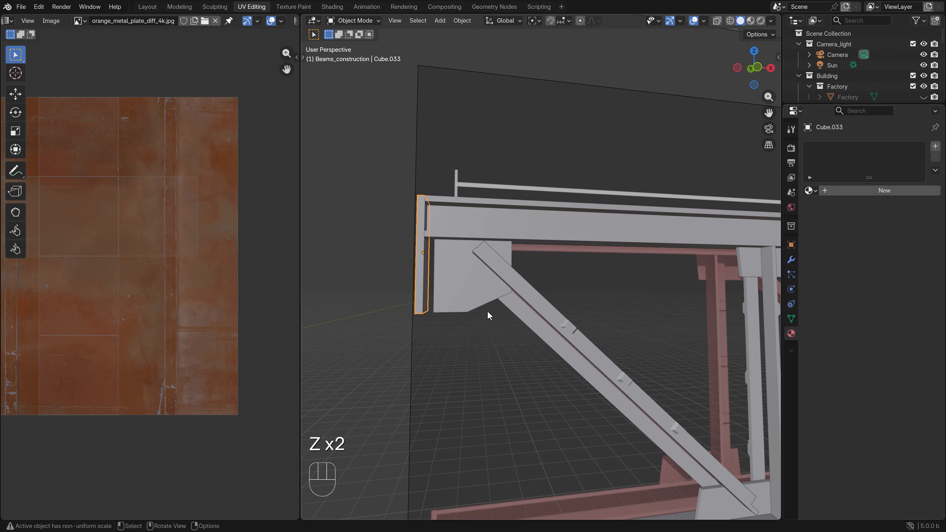
# Move the end plate along X toward the gusset plate in front wireframe view.
pyautogui.press('KP_1')
pyautogui.press('z')
pyautogui.click(362, 353)
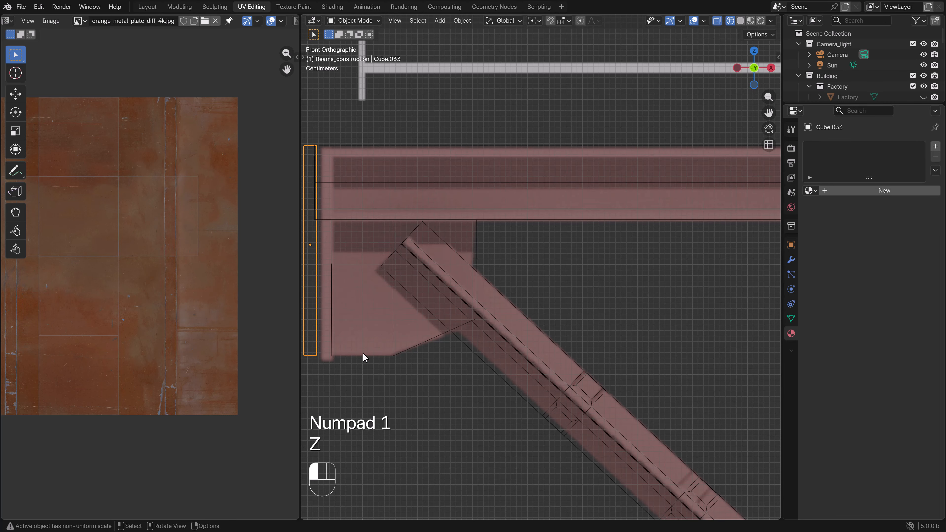
pyautogui.keyDown('shift'); pyautogui.moveTo(323, 309); pyautogui.dragTo(405, 312, button='middle'); pyautogui.keyUp('shift')
pyautogui.click(409, 354)
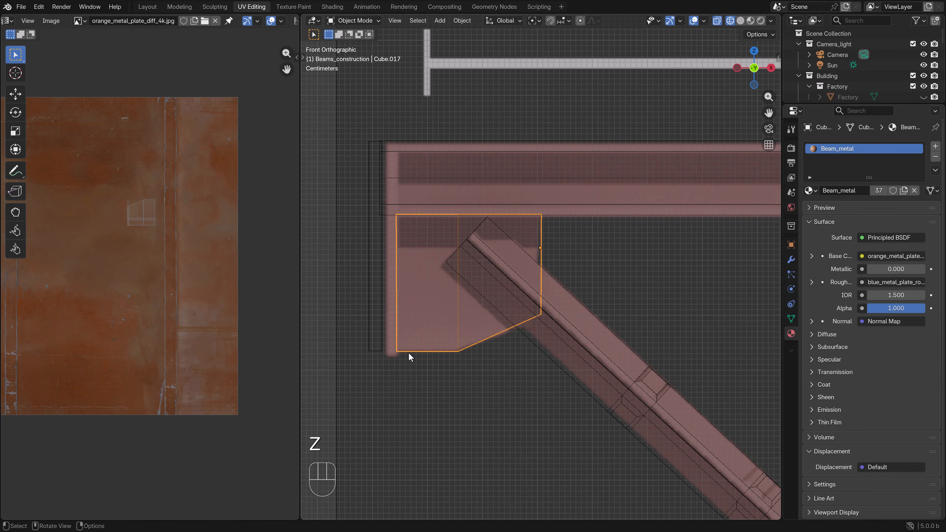
pyautogui.click(382, 327)
pyautogui.press('g')
pyautogui.press('x')
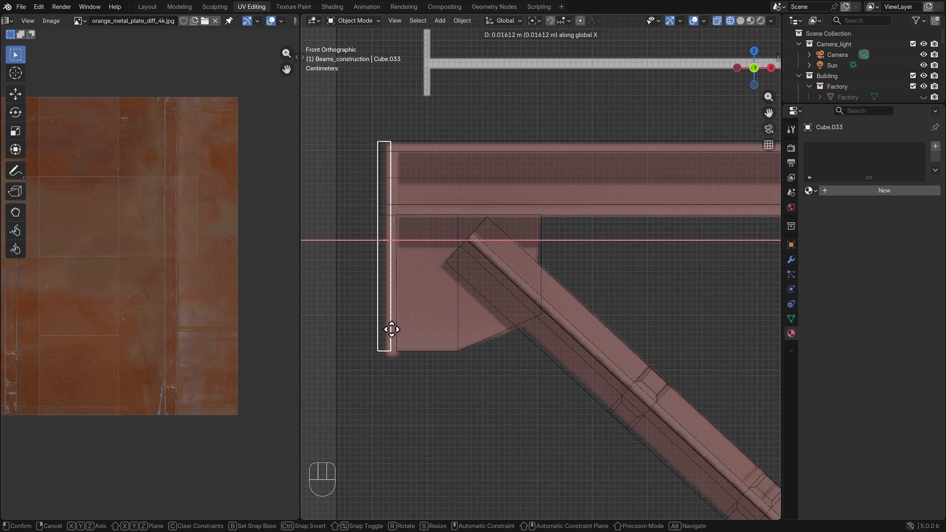
pyautogui.click(391, 328)
# Move the top beam's left end vertices along X to meet the end plate's inner face.
pyautogui.click(383, 217)
pyautogui.press('Tab')
pyautogui.press('b')
pyautogui.moveTo(393, 232); pyautogui.dragTo(369, 129)
pyautogui.press('g')
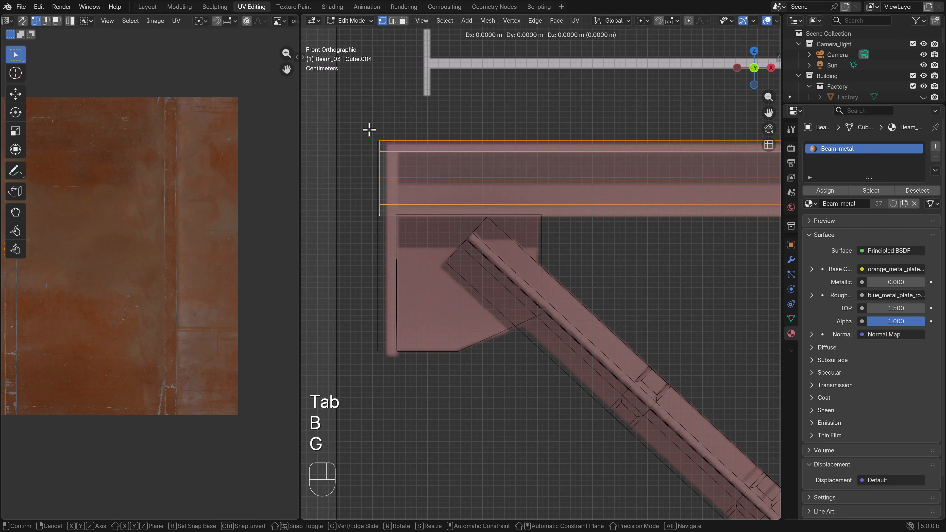
pyautogui.press('x')
pyautogui.click(377, 132)
pyautogui.press('Tab')
# Move the gusset plate's left edge vertices along X to meet the end plate.
pyautogui.click(401, 348)
pyautogui.press('Tab')
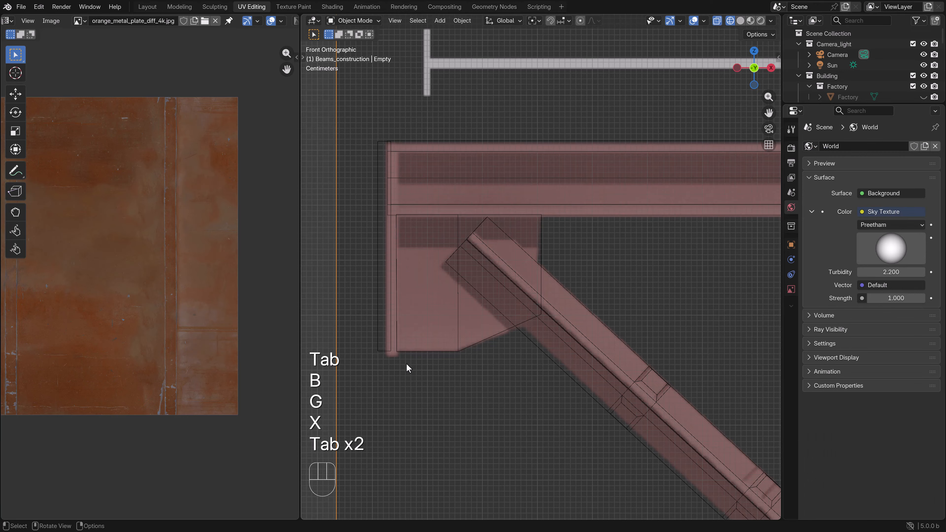
pyautogui.press('Tab')
pyautogui.click(401, 351)
pyautogui.press('Tab')
pyautogui.press('b')
pyautogui.moveTo(404, 361); pyautogui.dragTo(384, 205)
pyautogui.press('g')
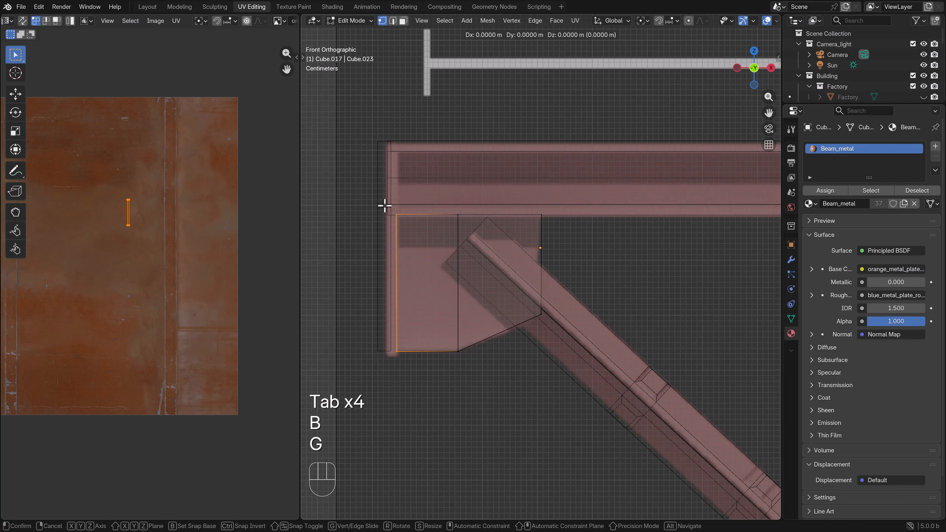
pyautogui.press('x')
pyautogui.click(378, 205)
pyautogui.press('Tab')
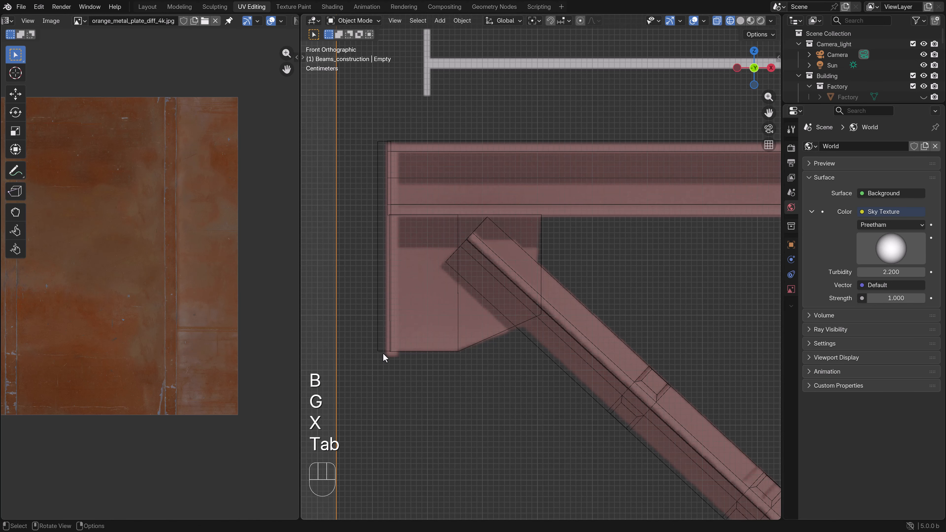
# Apply rotation and scale to the end plate.
pyautogui.click(383, 352)
pyautogui.hotkey('ctrl', 'a')
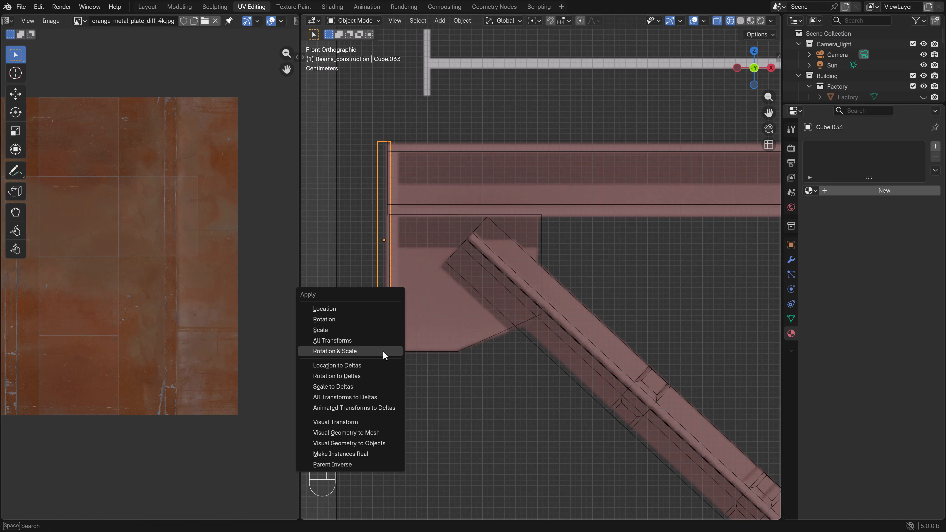
pyautogui.click(382, 350)
# Link the gusset plate's Beam_metal material to the end plate.
pyautogui.keyDown('shift'); pyautogui.moveTo(396, 330); pyautogui.dragTo(443, 308, button='middle'); pyautogui.keyUp('shift')
pyautogui.press('z')
pyautogui.click(514, 292)
pyautogui.keyDown('shift'); pyautogui.click(515, 286); pyautogui.keyUp('shift')
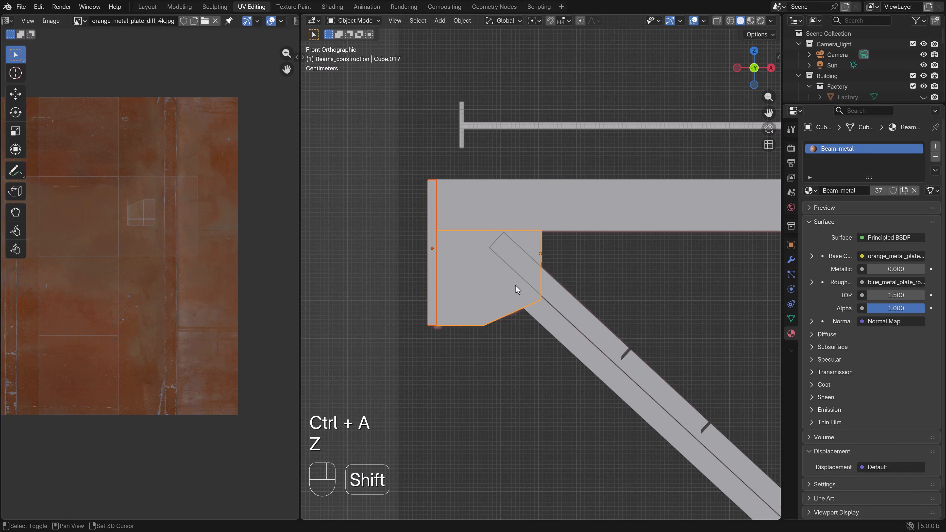
pyautogui.hotkey('ctrl', 'l')
pyautogui.click(515, 285)
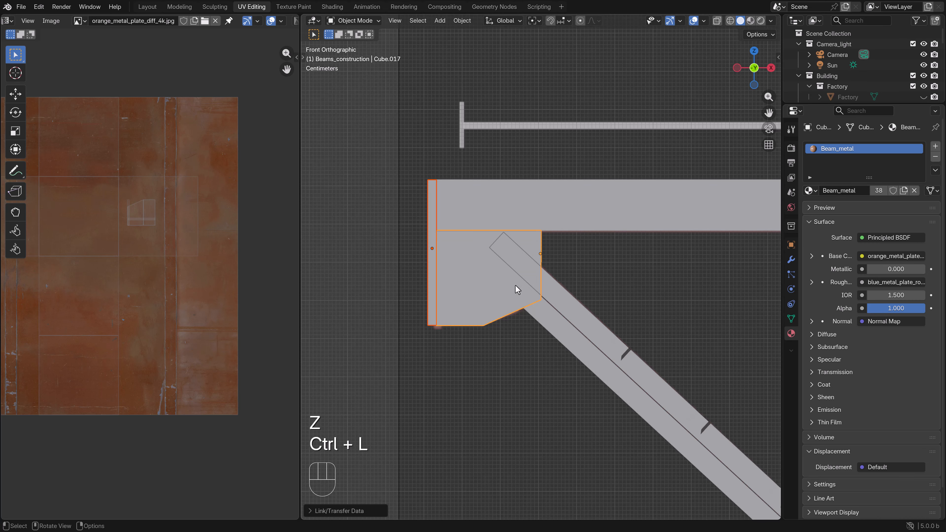
# Cube-project the end plate's UVs and scale them down to a small island on the metal texture.
pyautogui.click(432, 288)
pyautogui.press('Tab')
pyautogui.press('Tab')
pyautogui.press('Tab')
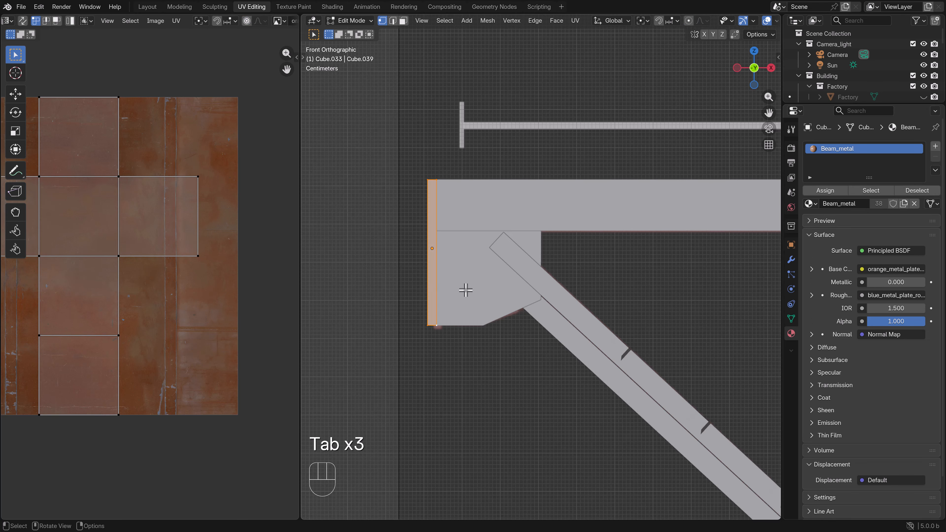
pyautogui.press('u')
pyautogui.click(462, 299)
pyautogui.scroll(-5, 133, 341)
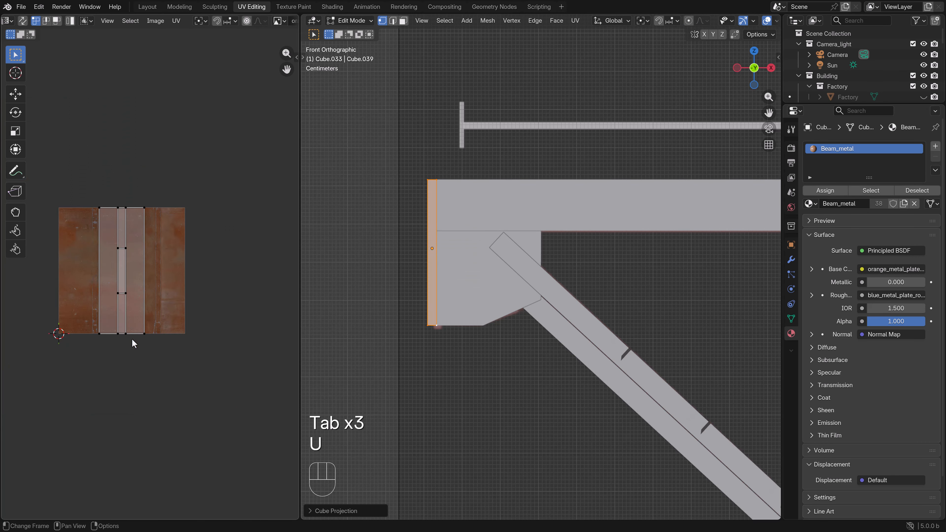
pyautogui.press('b')
pyautogui.moveTo(183, 386); pyautogui.dragTo(37, 154)
pyautogui.press('s')
pyautogui.click(144, 291)
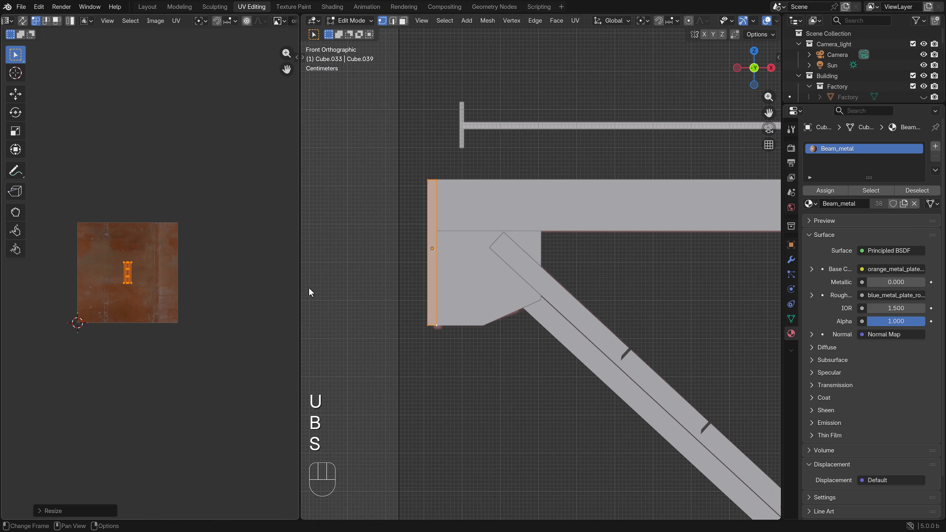
# Duplicate the end plate in front wireframe view and move the copy down along Z to the bottom beam's end.
pyautogui.press('Tab')
pyautogui.press('z')
pyautogui.scroll(-6, 509, 353)
pyautogui.keyDown('shift'); pyautogui.moveTo(510, 353); pyautogui.dragTo(510, 304, button='middle'); pyautogui.keyUp('shift')
pyautogui.press('z')
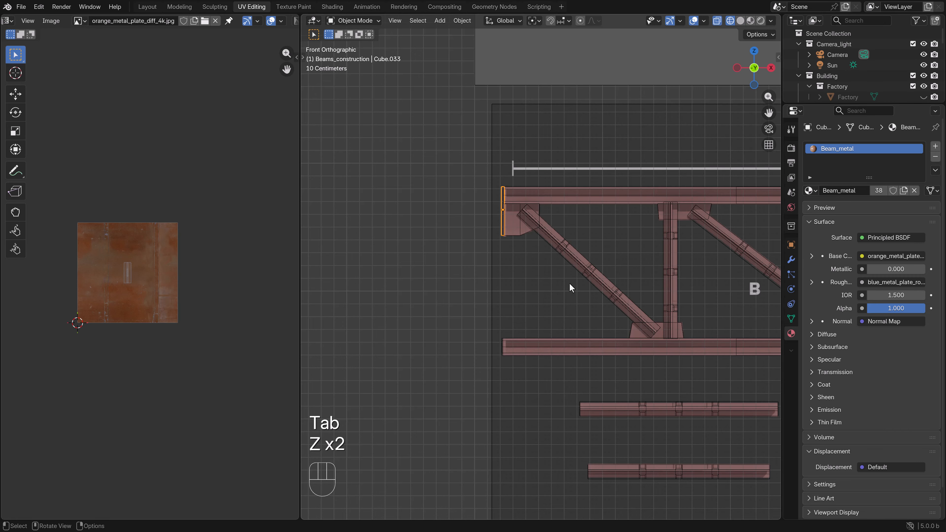
pyautogui.hotkey('shift', 'd')
pyautogui.click(560, 260)
pyautogui.press('g')
pyautogui.press('z')
pyautogui.click(556, 386)
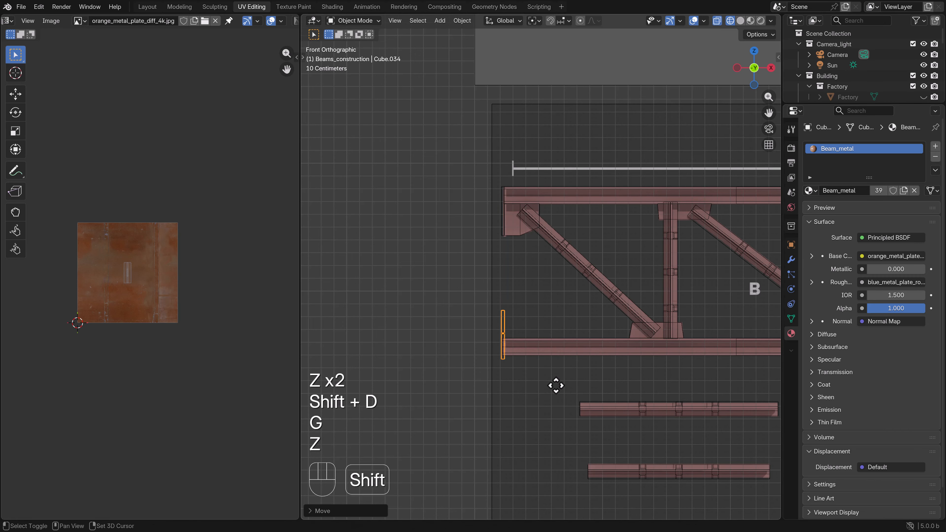
# Align the copied plate's lower edge with the bottom beam along Z and lower its top vertices to the beam's upper edge.
pyautogui.keyDown('shift'); pyautogui.moveTo(556, 385); pyautogui.dragTo(562, 308, button='middle'); pyautogui.keyUp('shift')
pyautogui.scroll(5, 562, 308)
pyautogui.press('g')
pyautogui.press('z')
pyautogui.click(563, 309)
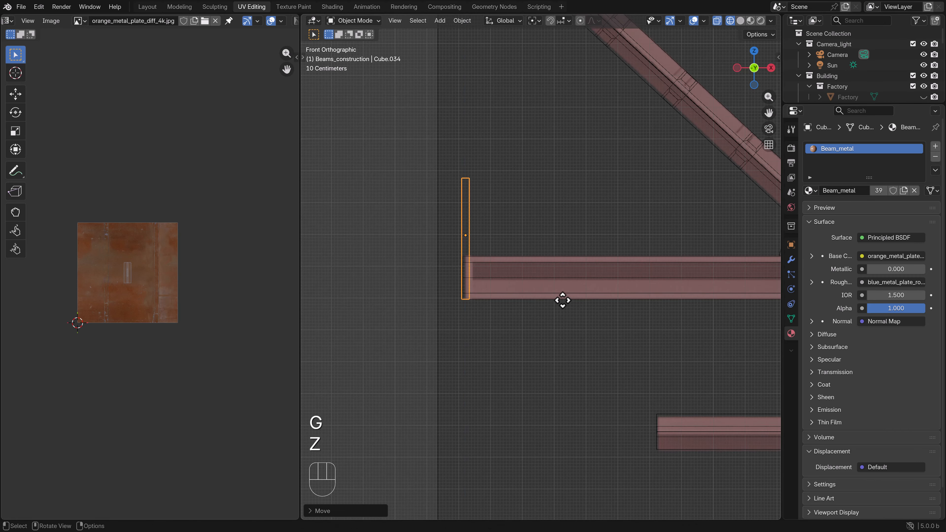
pyautogui.press('Tab')
pyautogui.press('b')
pyautogui.moveTo(488, 193); pyautogui.dragTo(435, 162)
pyautogui.press('g')
pyautogui.press('z')
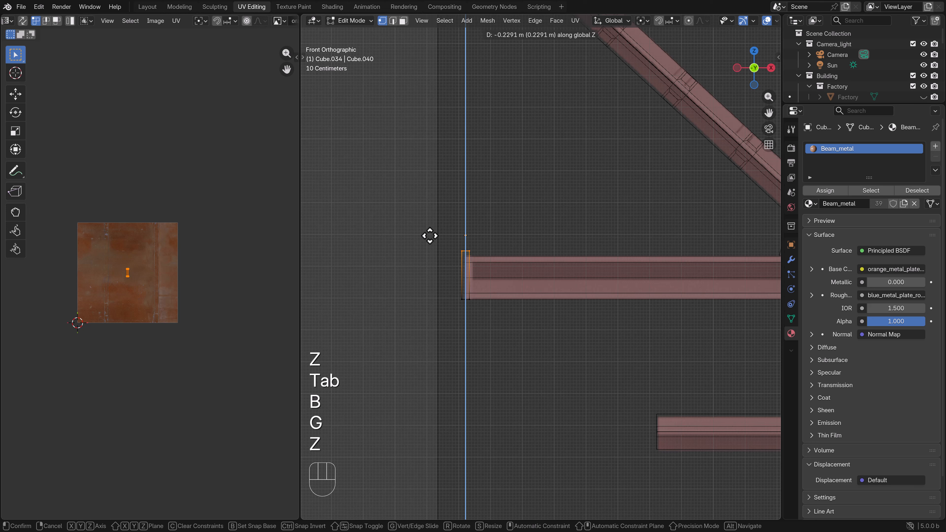
pyautogui.click(429, 241)
pyautogui.press('Tab')
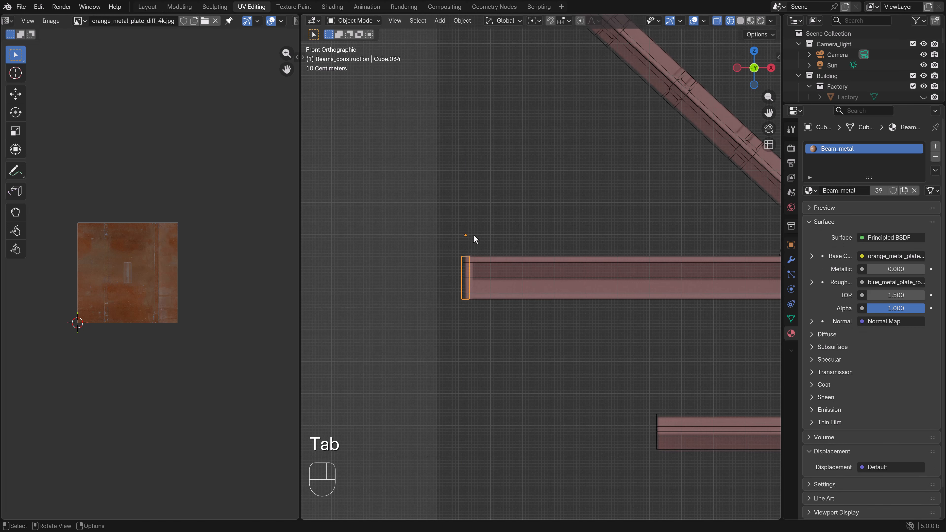
# Set the small end plate's origin to its geometry.
pyautogui.press('space')
pyautogui.write('origin')
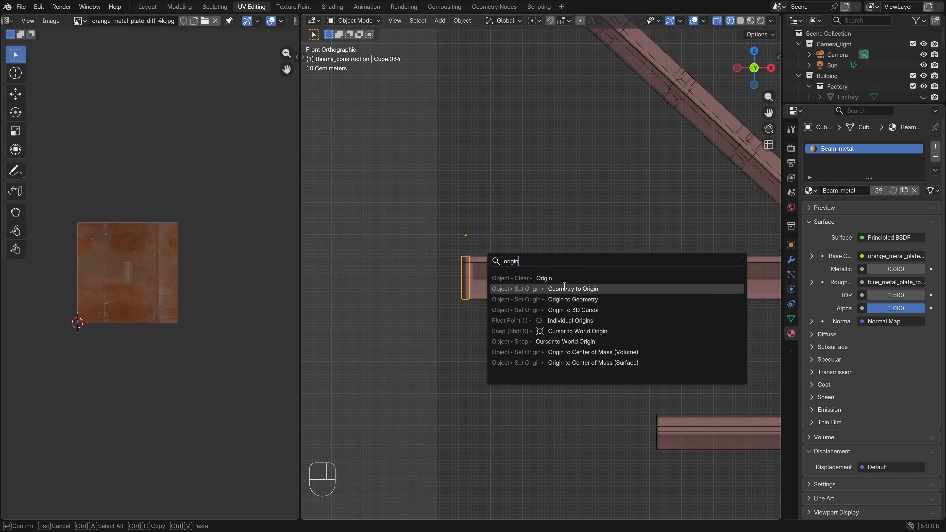
pyautogui.click(571, 300)
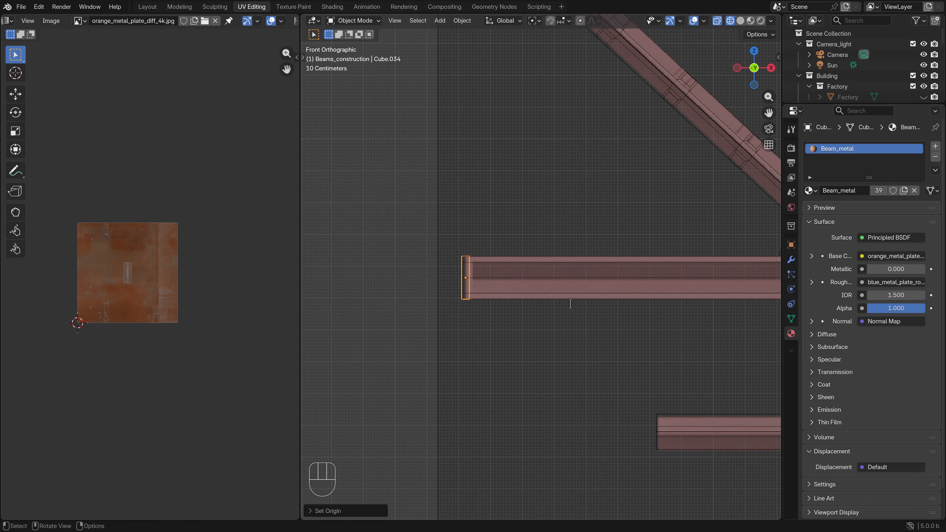
# Move the bottom beam's left end vertices along X to meet the small end plate.
pyautogui.scroll(3, 460, 286)
pyautogui.click(426, 261)
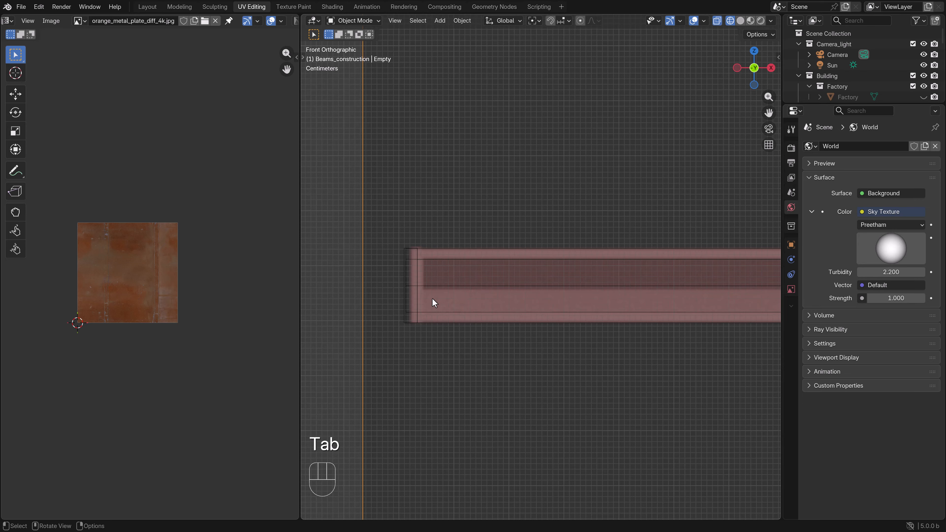
pyautogui.click(432, 291)
pyautogui.press('Tab')
pyautogui.press('b')
pyautogui.moveTo(429, 340); pyautogui.dragTo(380, 232)
pyautogui.press('g')
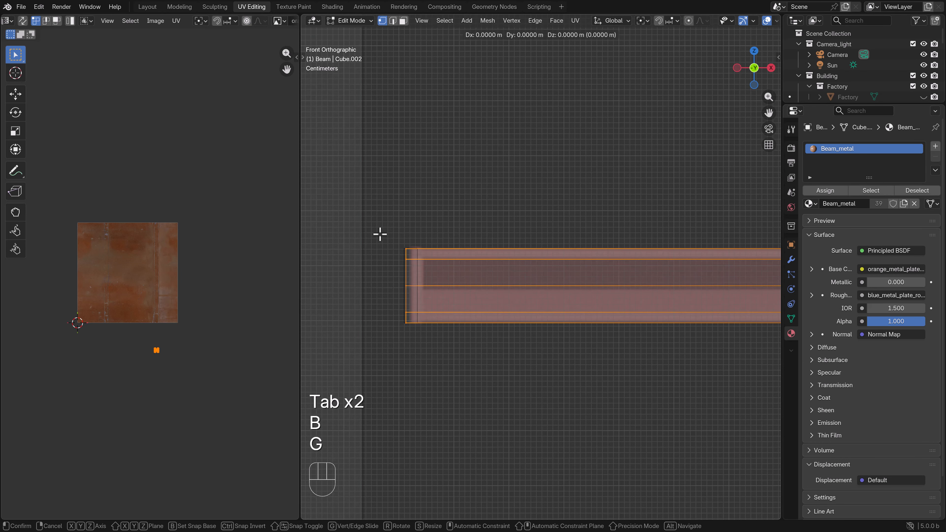
pyautogui.press('x')
pyautogui.click(384, 235)
pyautogui.press('Tab')
# Try to cube-project the small end plate's UVs and scale them down.
pyautogui.scroll(-5, 387, 234)
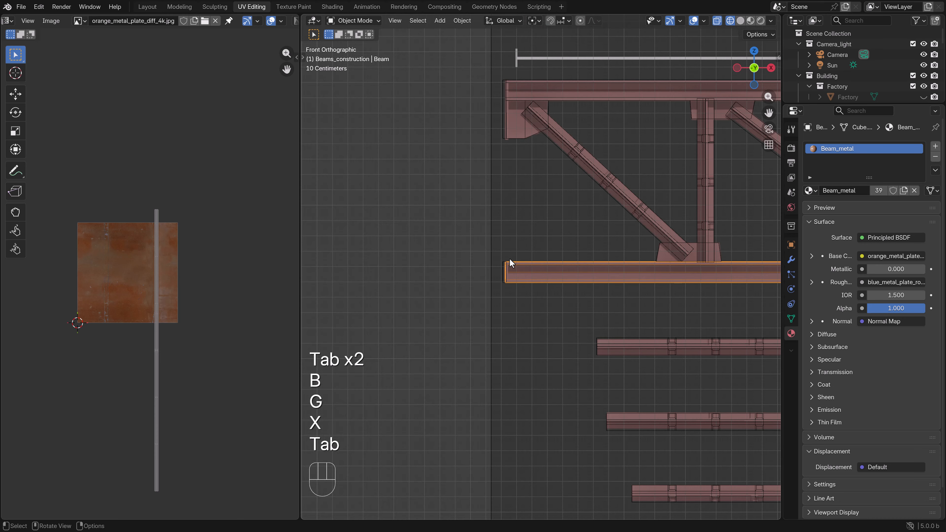
pyautogui.click(503, 265)
pyautogui.click(502, 266)
pyautogui.press('Tab')
pyautogui.press('b')
pyautogui.moveTo(523, 300); pyautogui.dragTo(492, 253)
pyautogui.press('u')
pyautogui.click(493, 253)
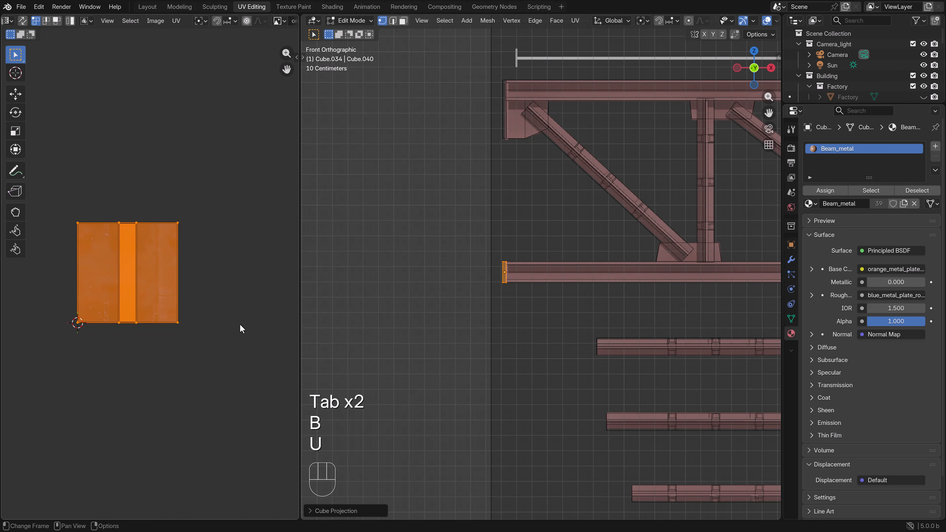
pyautogui.press('s')
pyautogui.press('Tab')
pyautogui.press('a')
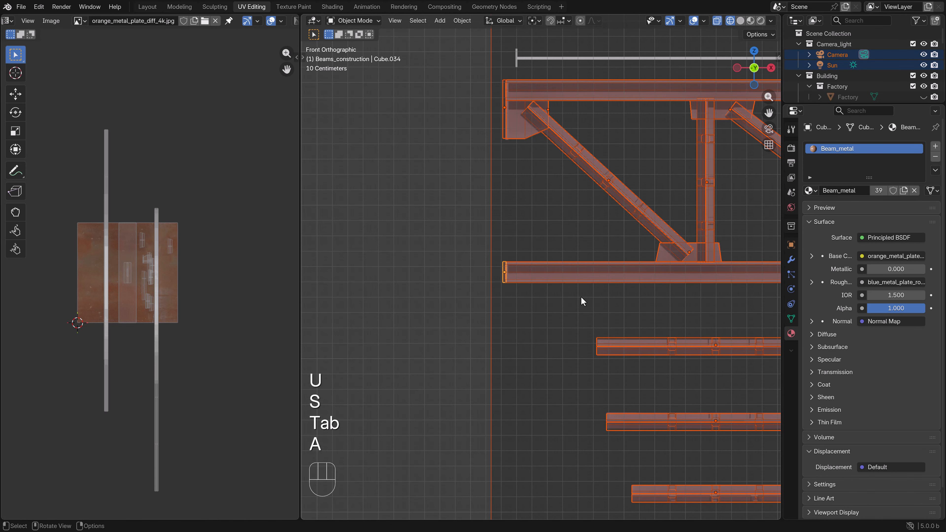
# Apply rotation and scale to the small end plate on the bottom beam.
pyautogui.click(507, 278)
pyautogui.click(501, 277)
pyautogui.scroll(4, 521, 286)
pyautogui.hotkey('ctrl', 'a')
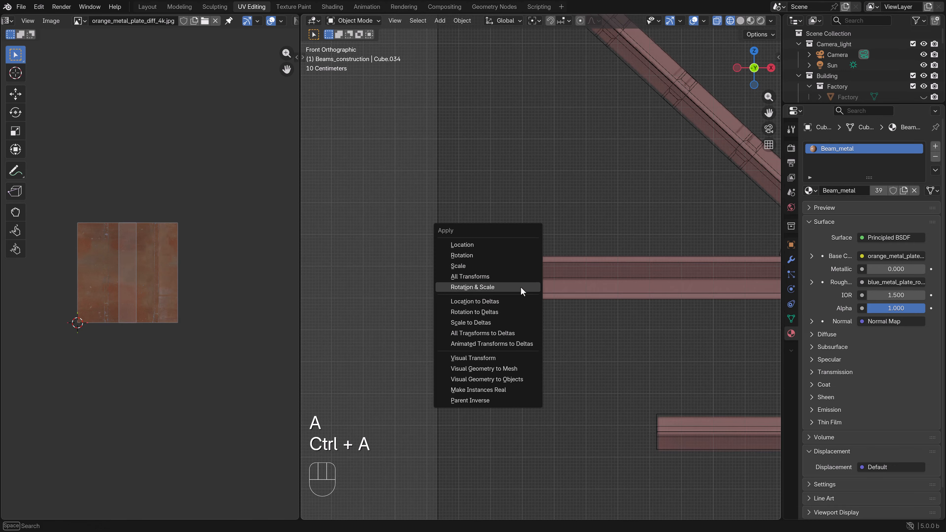
pyautogui.click(520, 286)
# Cube-project the small end plate's UVs and scale them down to a small island on the texture.
pyautogui.press('Tab')
pyautogui.press('u')
pyautogui.click(496, 283)
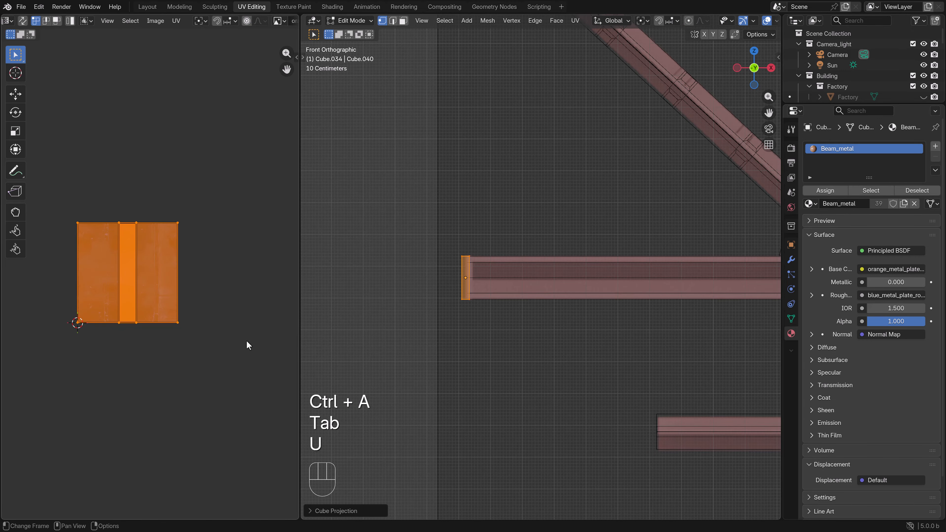
pyautogui.press('s')
pyautogui.click(165, 301)
pyautogui.scroll(3, 165, 302)
pyautogui.press('s')
pyautogui.click(146, 293)
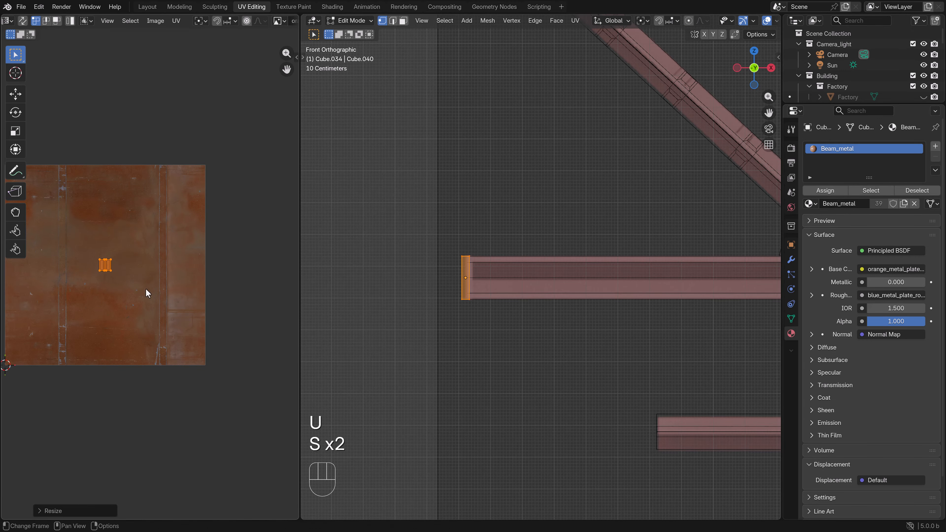
# Move the small end plate's UV island to the texture's lower right area and return to Object Mode.
pyautogui.press('g')
pyautogui.click(169, 362)
pyautogui.press('Tab')
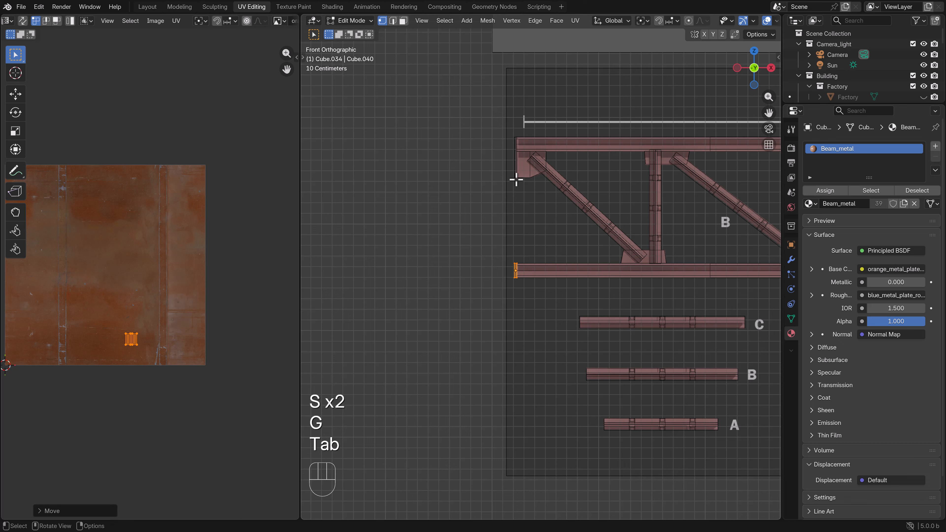
pyautogui.press('Tab')
# Duplicate both left end plates together and move the copies along X toward the truss's right end.
pyautogui.keyDown('shift'); pyautogui.click(514, 174); pyautogui.keyUp('shift')
pyautogui.scroll(-3, 542, 217)
pyautogui.keyDown('shift'); pyautogui.click(480, 224); pyautogui.keyUp('shift')
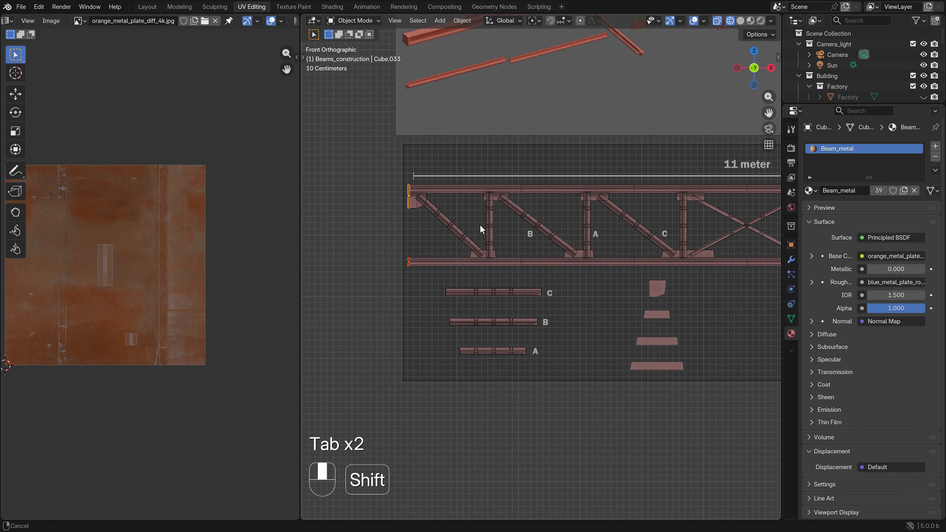
pyautogui.keyDown('shift'); pyautogui.hscroll(-2, 521, 230); pyautogui.keyUp('shift')
pyautogui.hotkey('shift', 'd')
pyautogui.press('g')
pyautogui.press('x')
pyautogui.click(709, 256)
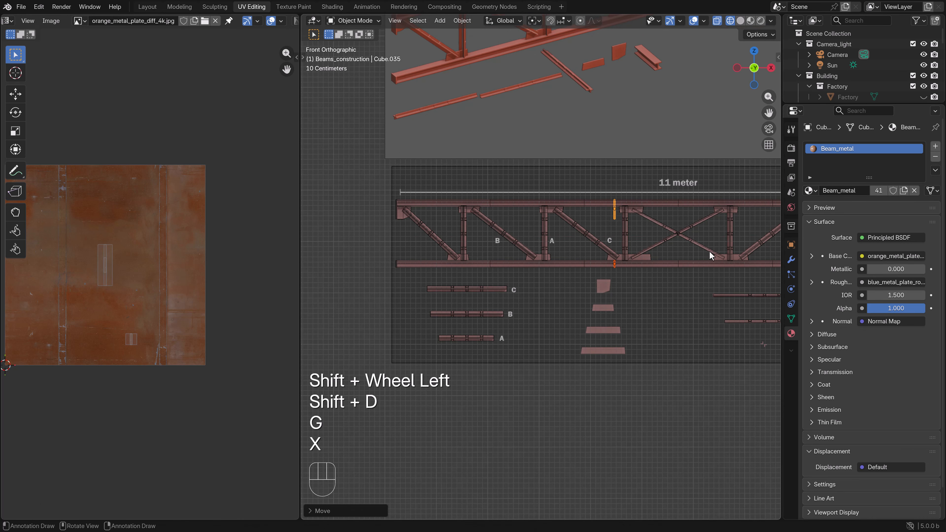
# Align the copied end plates along X with the right ends of the top and bottom beams.
pyautogui.keyDown('shift'); pyautogui.moveTo(700, 253); pyautogui.dragTo(410, 260, button='middle'); pyautogui.keyUp('shift')
pyautogui.press('g')
pyautogui.press('x')
pyautogui.click(642, 272)
pyautogui.keyDown('shift'); pyautogui.moveTo(640, 271); pyautogui.dragTo(500, 272, button='middle'); pyautogui.keyUp('shift')
pyautogui.scroll(3, 498, 270)
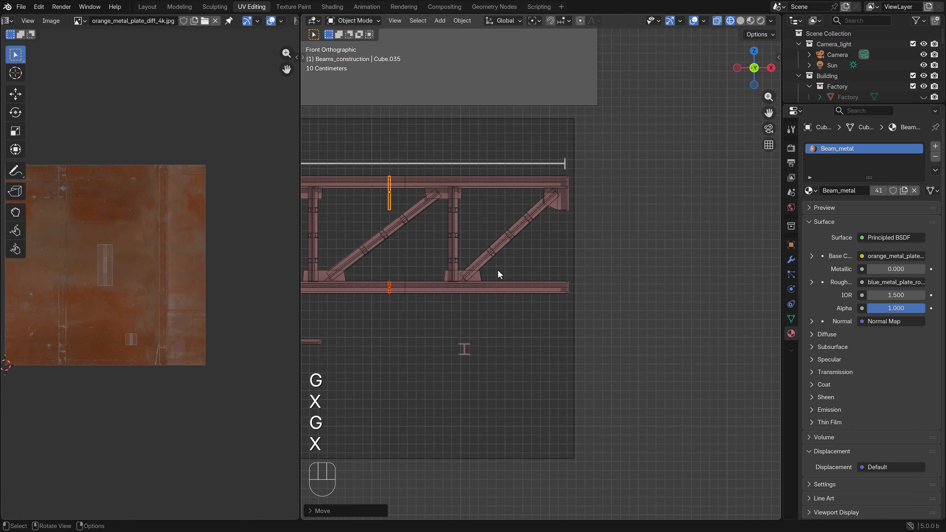
pyautogui.press('g')
pyautogui.press('x')
pyautogui.scroll(4, 553, 289)
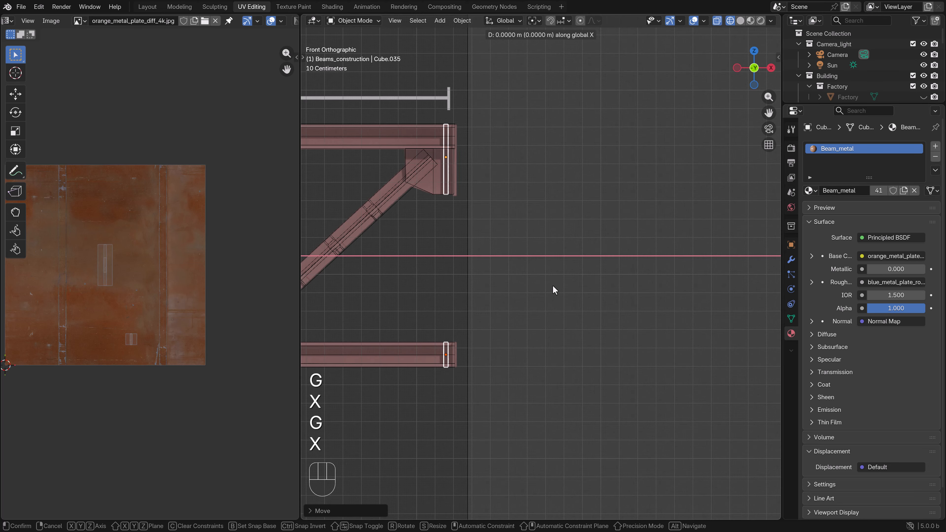
pyautogui.press('shift')
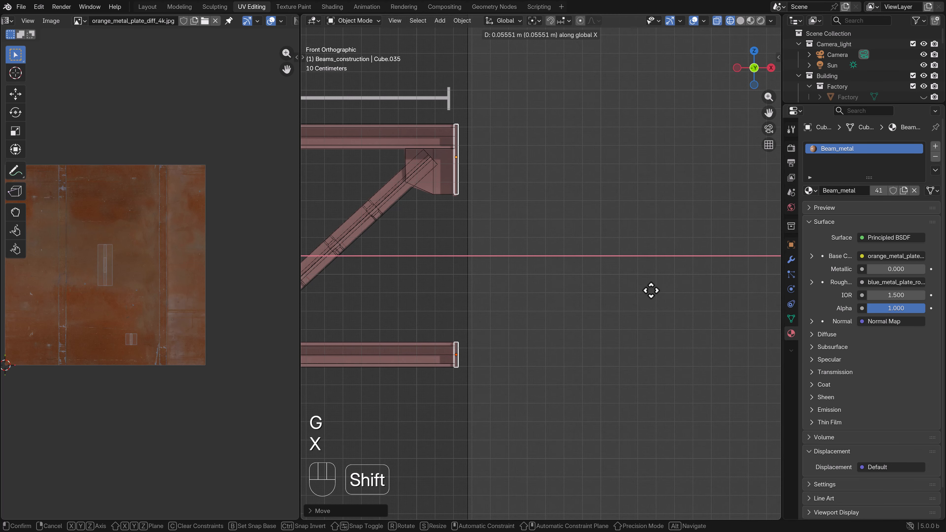
pyautogui.keyDown('shift'); pyautogui.click(651, 290); pyautogui.keyUp('shift')
# Check the truss in solid perspective view and hide the reference image lying directly behind it.
pyautogui.scroll(-10, 562, 283)
pyautogui.moveTo(449, 295); pyautogui.dragTo(534, 311, button='middle')
pyautogui.press('z')
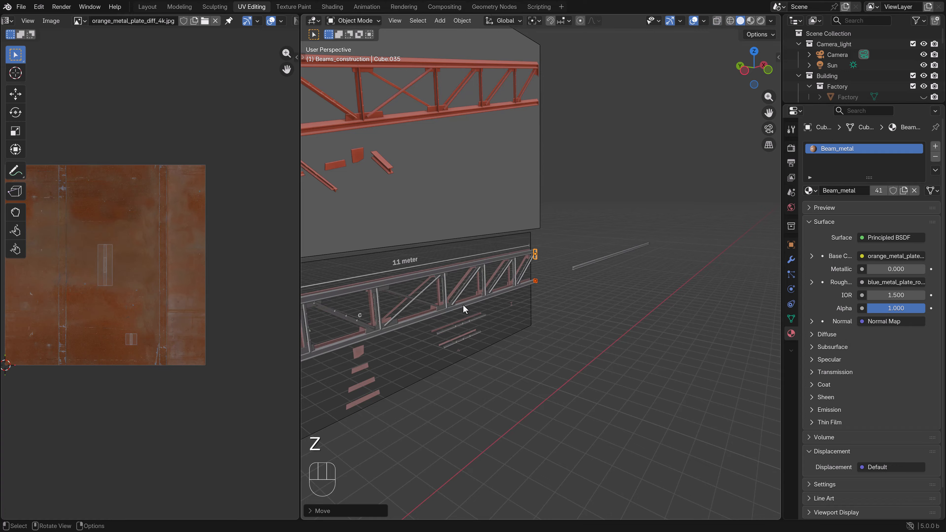
pyautogui.moveTo(463, 304); pyautogui.dragTo(491, 297, button='middle')
pyautogui.click(451, 347)
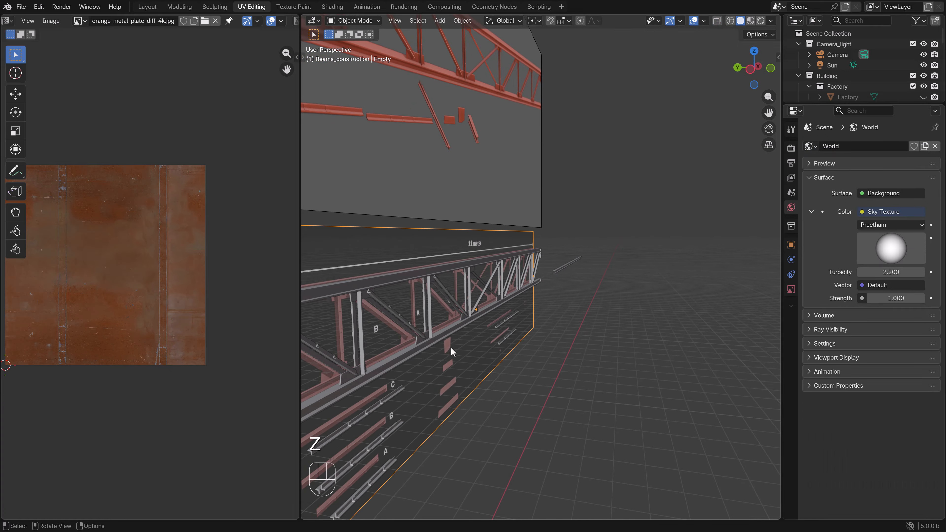
pyautogui.press('h')
# Select all the truss parts in front wireframe view and place a duplicate set 14 m along X and 4 m lower.
pyautogui.moveTo(441, 357); pyautogui.dragTo(455, 352, button='middle')
pyautogui.keyDown('shift'); pyautogui.moveTo(454, 352); pyautogui.dragTo(487, 324, button='middle'); pyautogui.keyUp('shift')
pyautogui.press('KP_1')
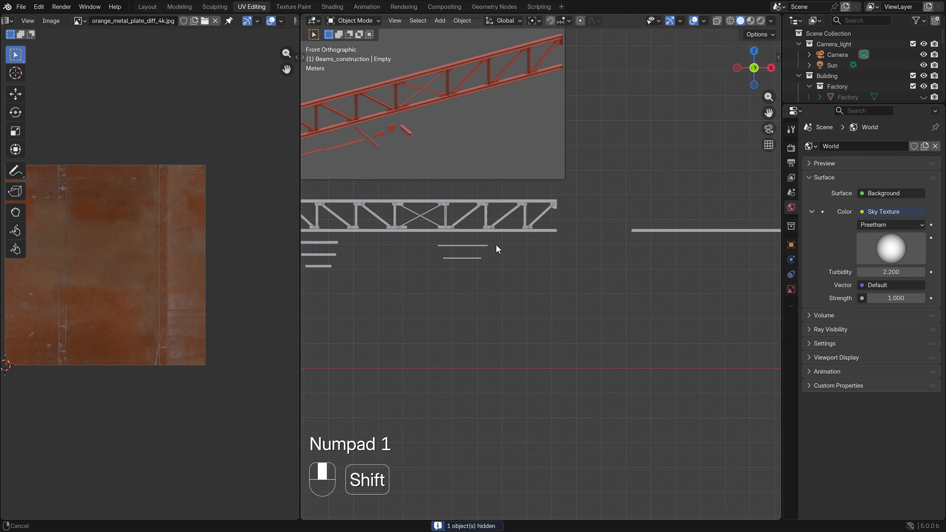
pyautogui.keyDown('shift'); pyautogui.moveTo(496, 244); pyautogui.dragTo(581, 257, button='middle'); pyautogui.keyUp('shift')
pyautogui.click(595, 247)
pyautogui.press('z')
pyautogui.press('b')
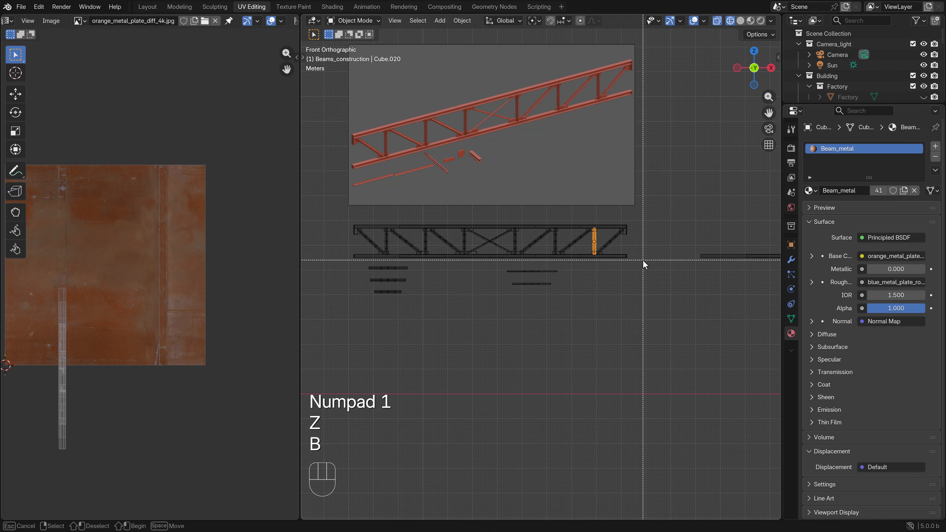
pyautogui.moveTo(643, 260); pyautogui.dragTo(353, 225)
pyautogui.scroll(-3, 425, 241)
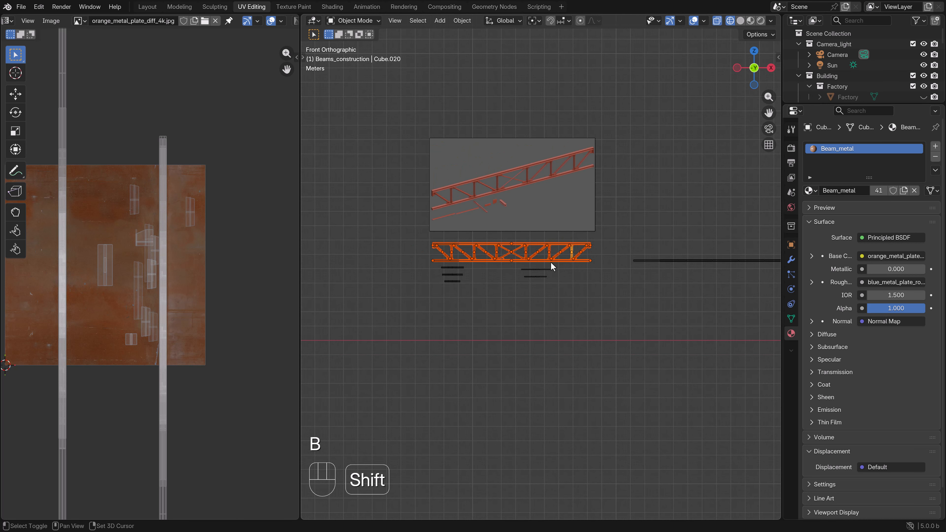
pyautogui.keyDown('shift'); pyautogui.moveTo(553, 266); pyautogui.dragTo(386, 264, button='middle'); pyautogui.keyUp('shift')
pyautogui.hotkey('shift', 'd')
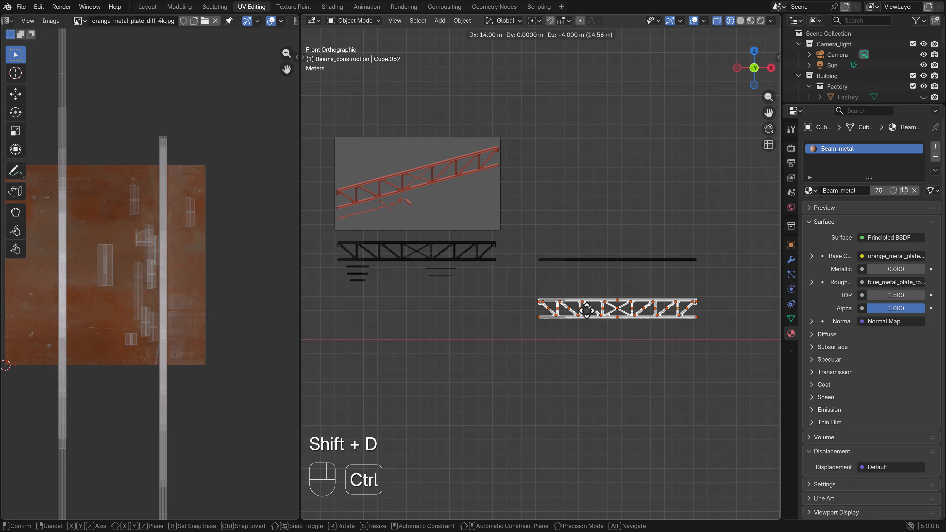
pyautogui.click(587, 310)
# Select all parts of the original truss with the bottom beam active and join them into one object.
pyautogui.keyDown('shift'); pyautogui.moveTo(395, 249); pyautogui.dragTo(504, 249, button='middle'); pyautogui.keyUp('shift')
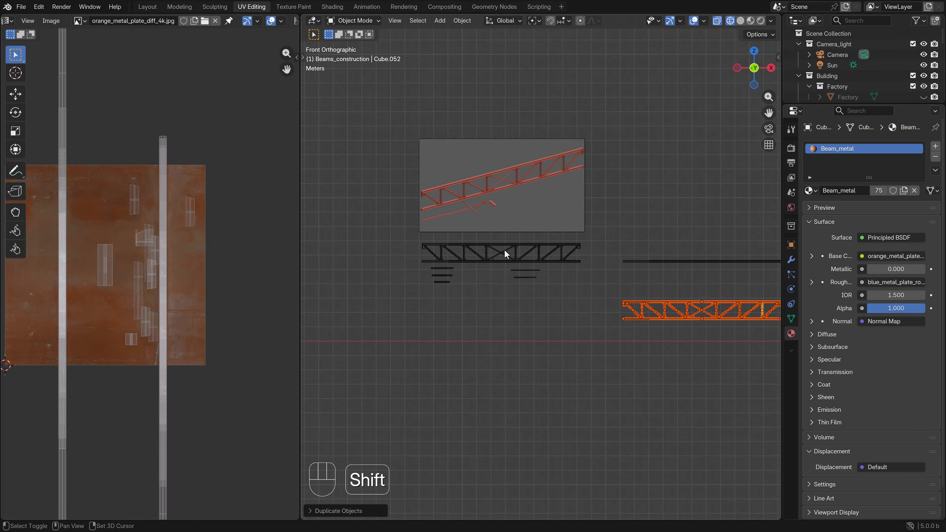
pyautogui.scroll(4, 455, 259)
pyautogui.keyDown('shift'); pyautogui.moveTo(430, 240); pyautogui.dragTo(488, 274, button='middle'); pyautogui.keyUp('shift')
pyautogui.scroll(3, 494, 276)
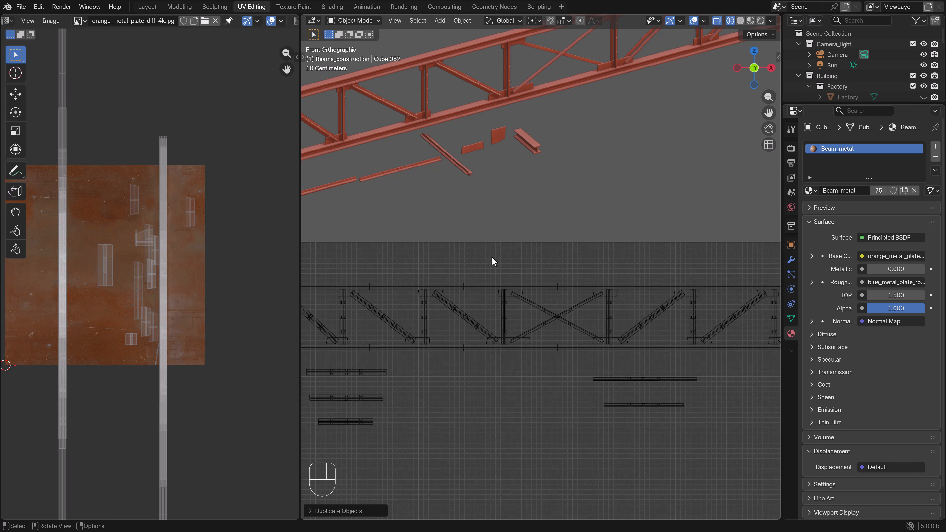
pyautogui.scroll(-3, 439, 282)
pyautogui.click(514, 296)
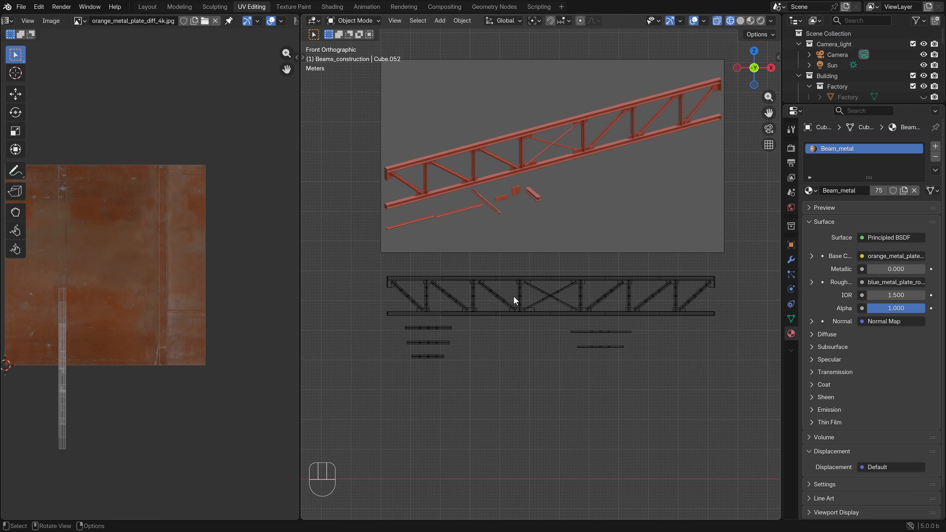
pyautogui.press('z')
pyautogui.click(676, 320)
pyautogui.press('b')
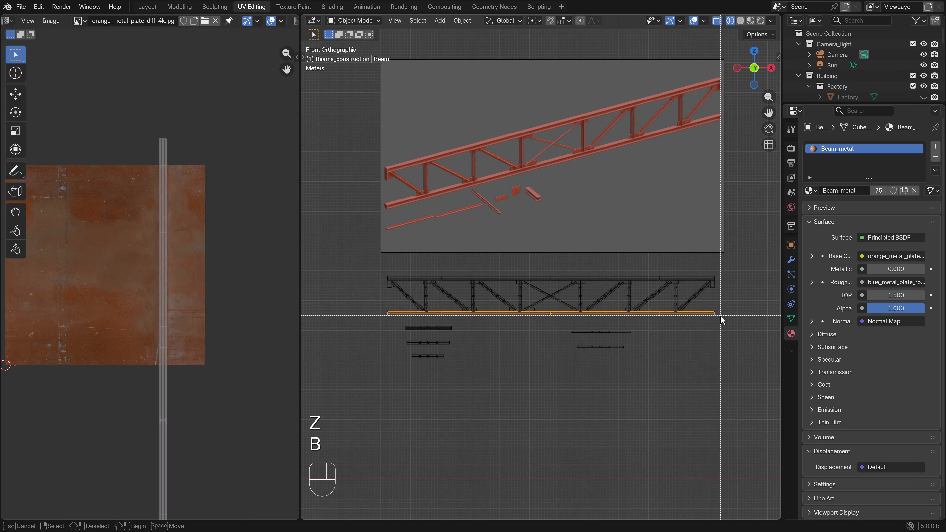
pyautogui.moveTo(720, 316); pyautogui.dragTo(390, 276)
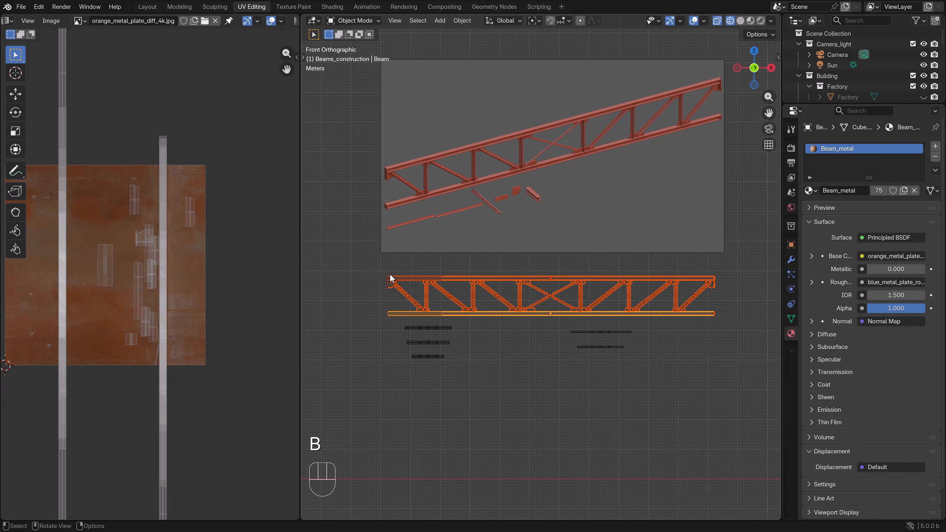
pyautogui.hotkey('ctrl', 'j')
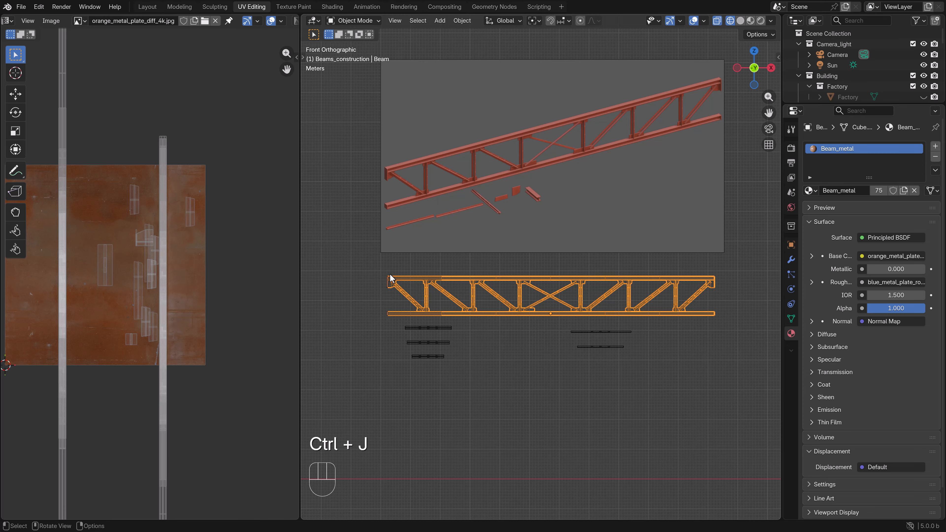
# Examine the joined truss's modifier list and its beams, plates and diagonals in solid perspective view.
pyautogui.click(791, 260)
pyautogui.scroll(4, 473, 314)
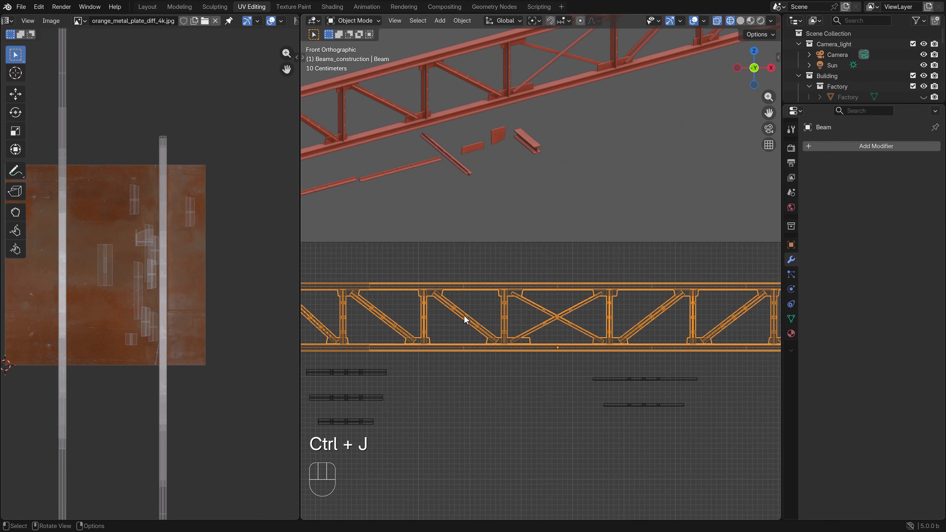
pyautogui.press('z')
pyautogui.scroll(5, 581, 344)
pyautogui.moveTo(556, 338); pyautogui.dragTo(579, 330, button='middle')
pyautogui.scroll(-4, 578, 329)
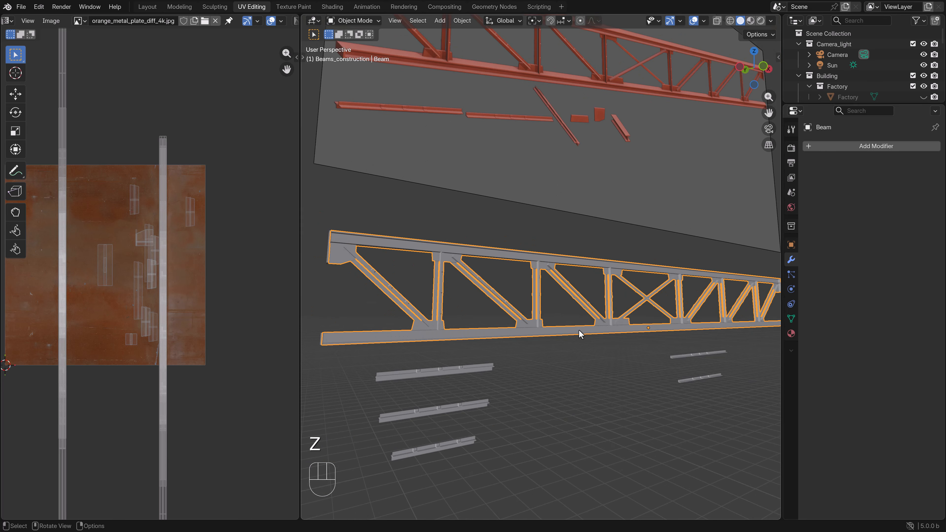
pyautogui.scroll(2, 579, 329)
pyautogui.scroll(-1, 579, 329)
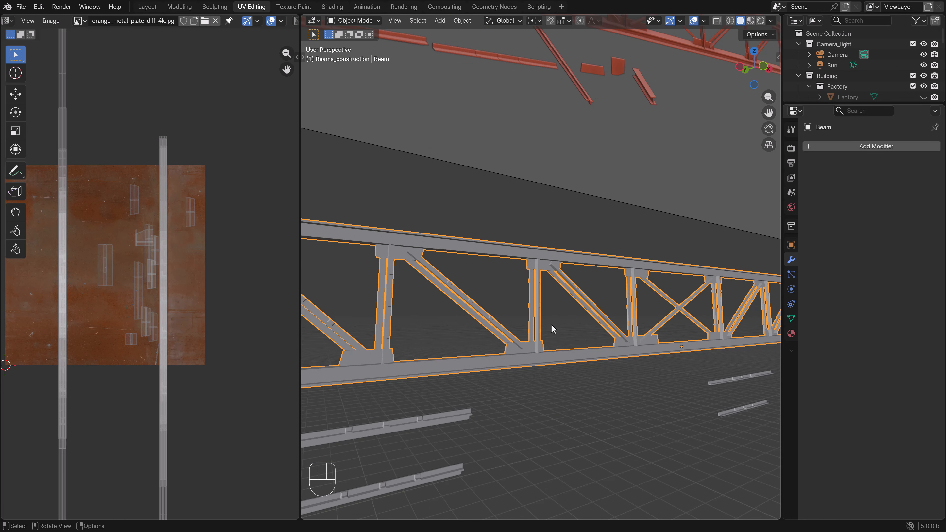
# Apply the joined truss's rotation and scale and set its origin to its geometry.
pyautogui.press('KP_1')
pyautogui.hotkey('ctrl', 'a')
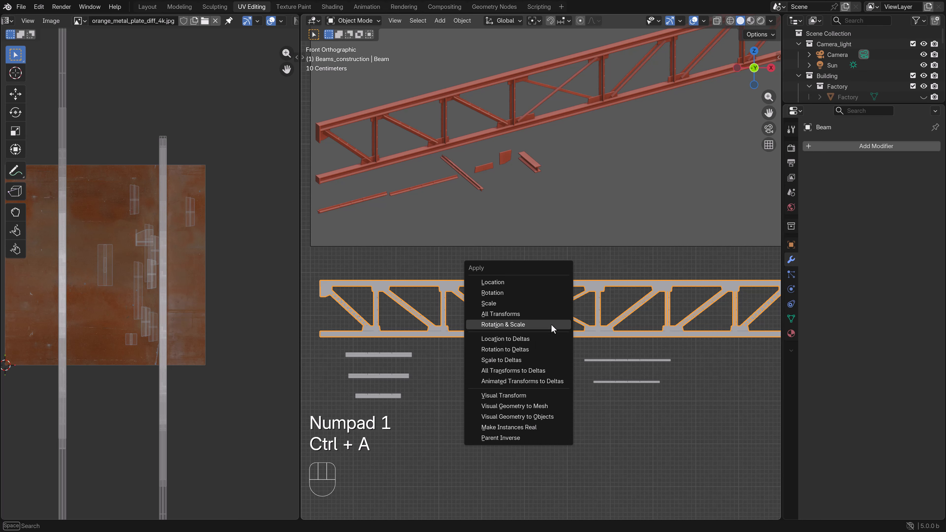
pyautogui.click(552, 326)
pyautogui.scroll(-2, 552, 324)
pyautogui.press('space')
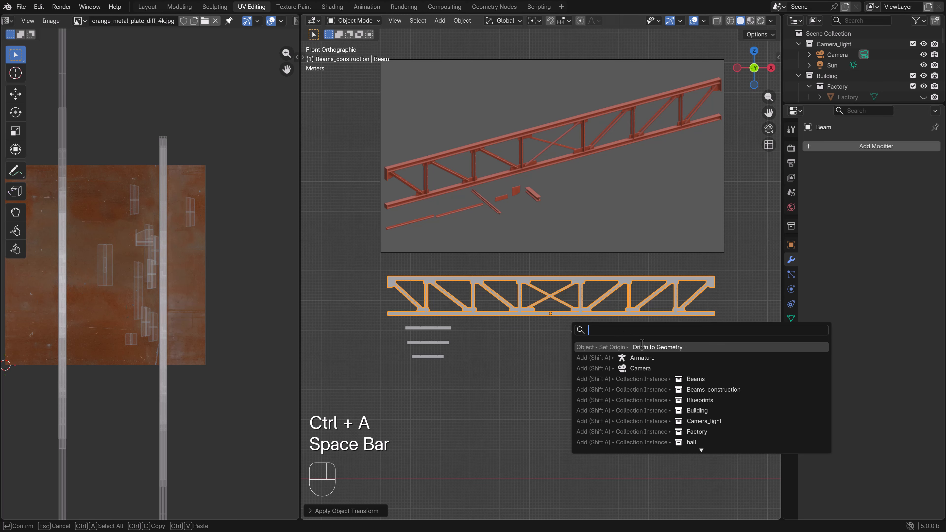
pyautogui.click(643, 347)
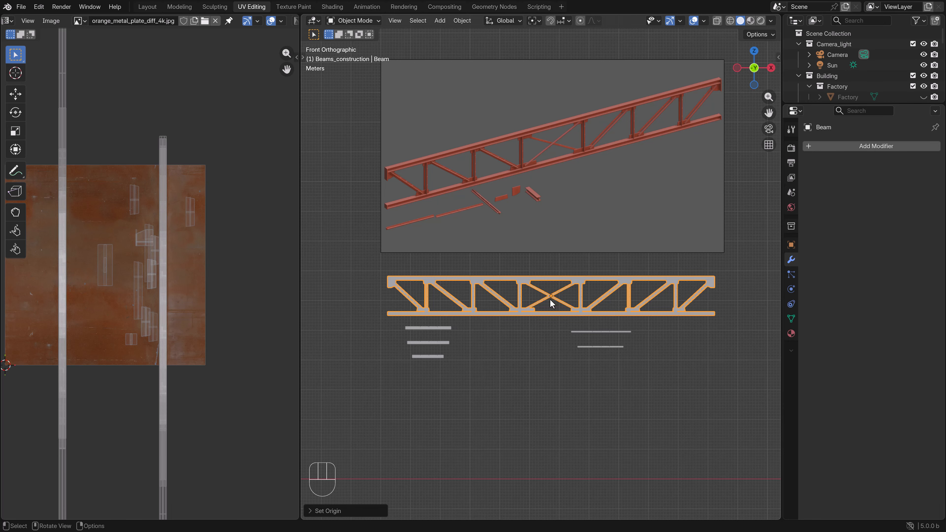
# Reveal all hidden objects, including the factory building, deselect them and view the scene from above in wireframe.
pyautogui.scroll(-7, 550, 299)
pyautogui.keyDown('shift'); pyautogui.moveTo(621, 296); pyautogui.dragTo(588, 288, button='middle'); pyautogui.keyUp('shift')
pyautogui.click(591, 278)
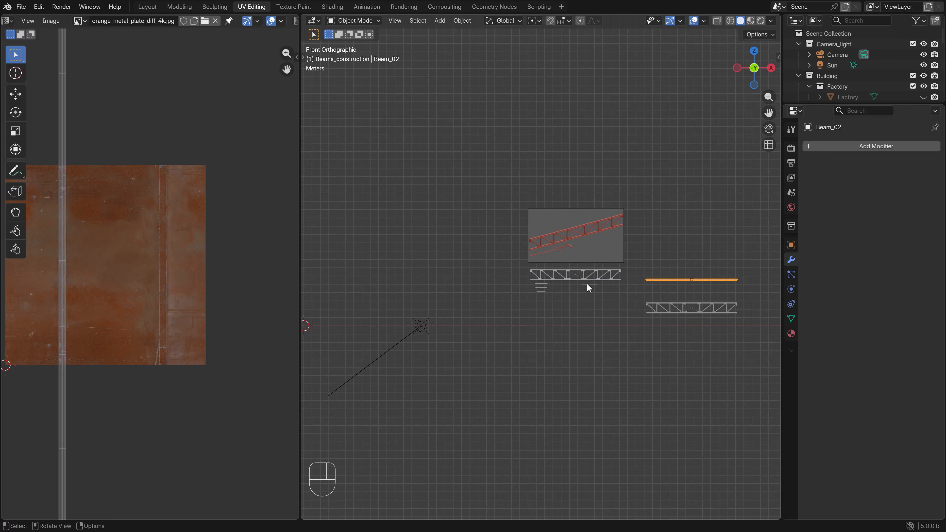
pyautogui.press('KP_7')
pyautogui.scroll(-4, 587, 283)
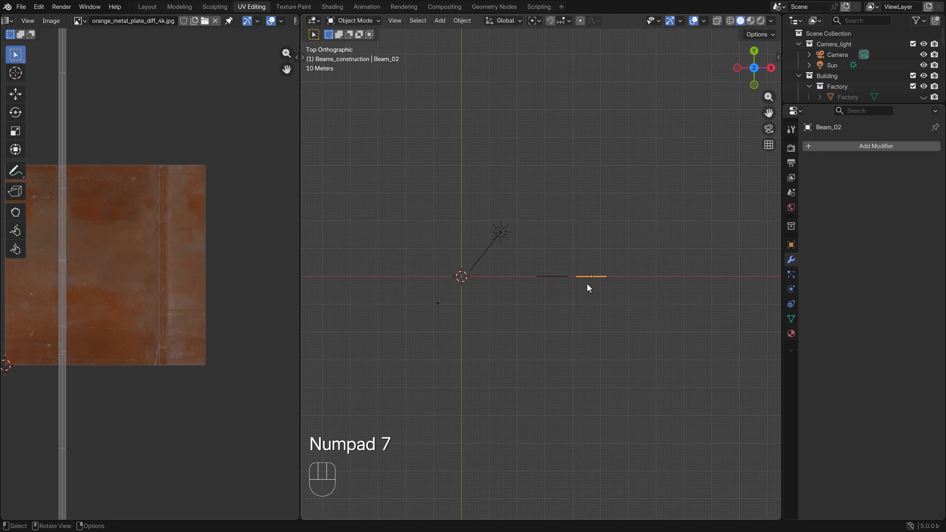
pyautogui.hotkey('alt', 'h')
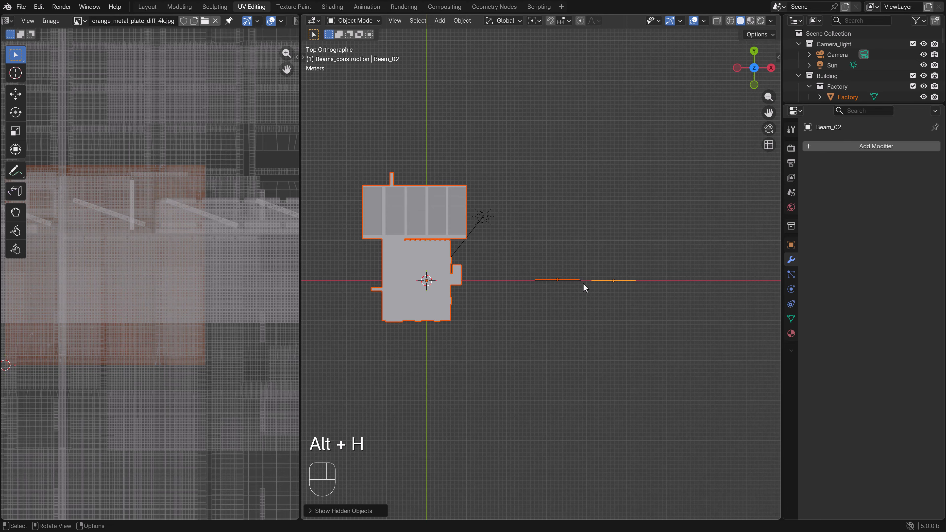
pyautogui.click(511, 275)
pyautogui.press('z')
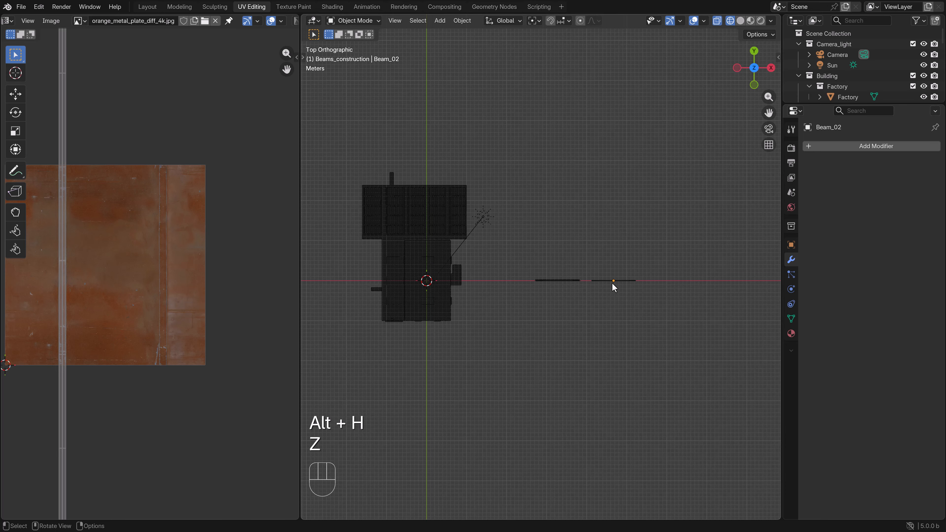
# Select the single beam Beam_02, set the render engine to Workbench and show the viewport rendered.
pyautogui.scroll(4, 611, 285)
pyautogui.scroll(-3, 572, 281)
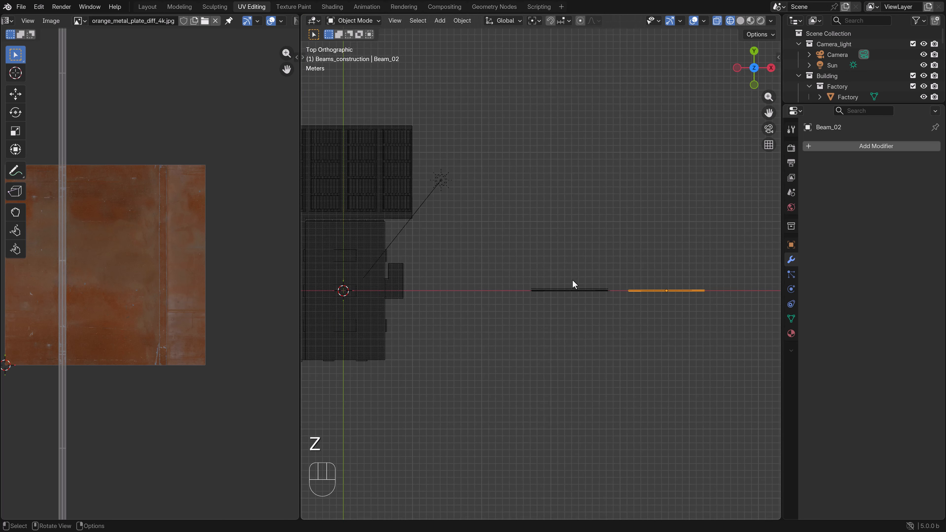
pyautogui.keyDown('shift'); pyautogui.moveTo(573, 280); pyautogui.dragTo(591, 279, button='middle'); pyautogui.keyUp('shift')
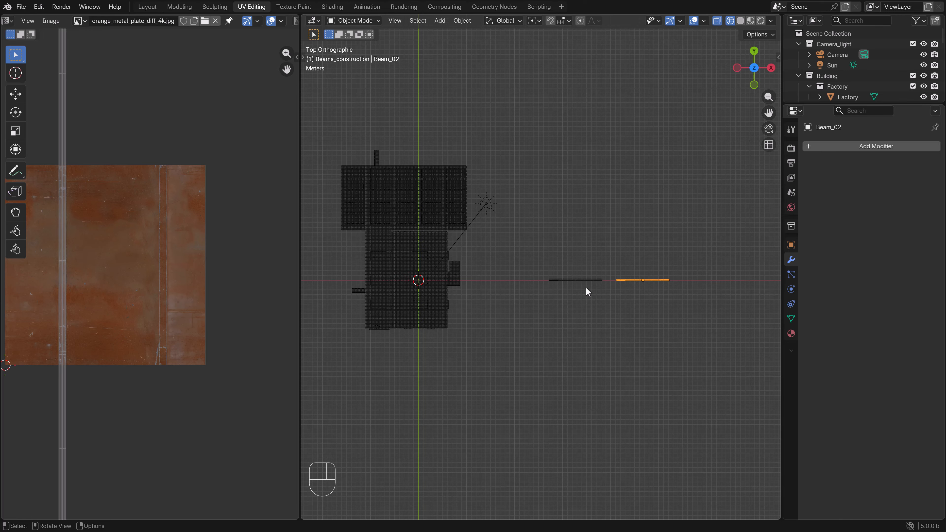
pyautogui.scroll(2, 596, 291)
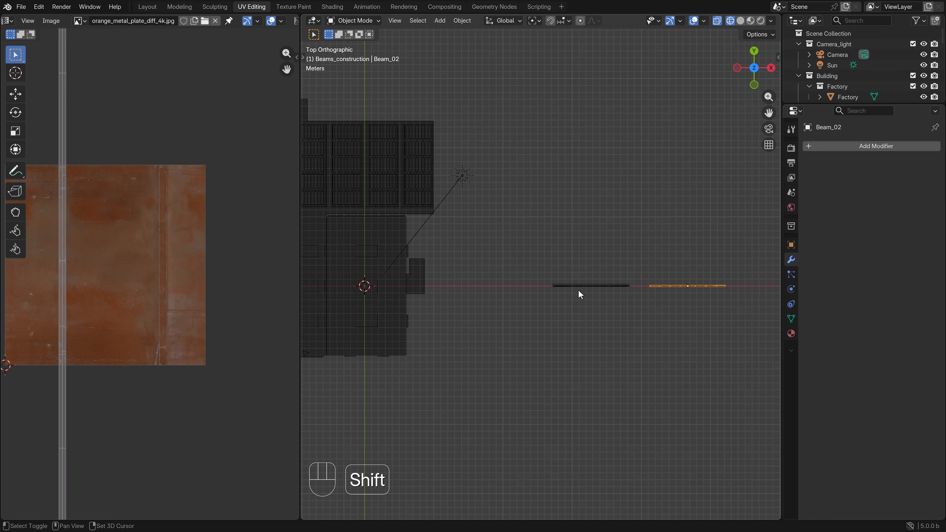
pyautogui.keyDown('shift'); pyautogui.moveTo(653, 296); pyautogui.dragTo(684, 296, button='middle'); pyautogui.keyUp('shift')
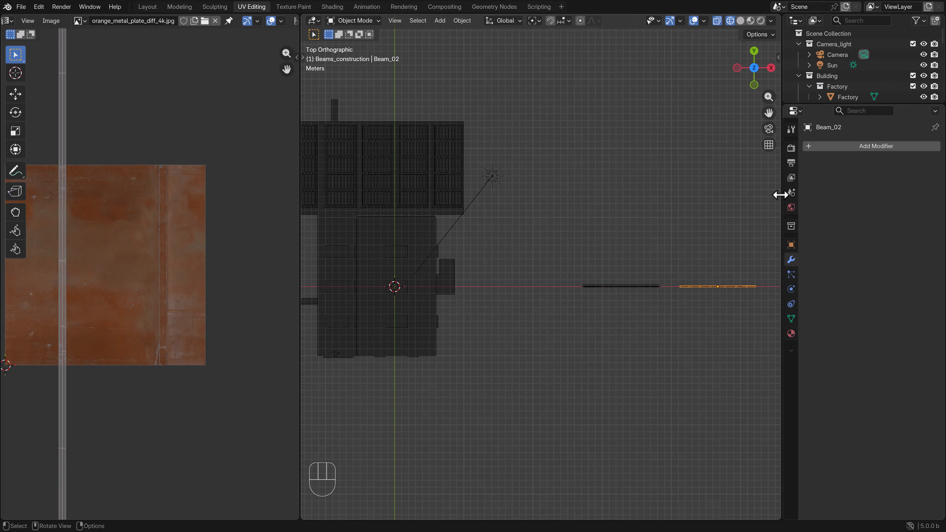
pyautogui.click(791, 149)
pyautogui.click(873, 147)
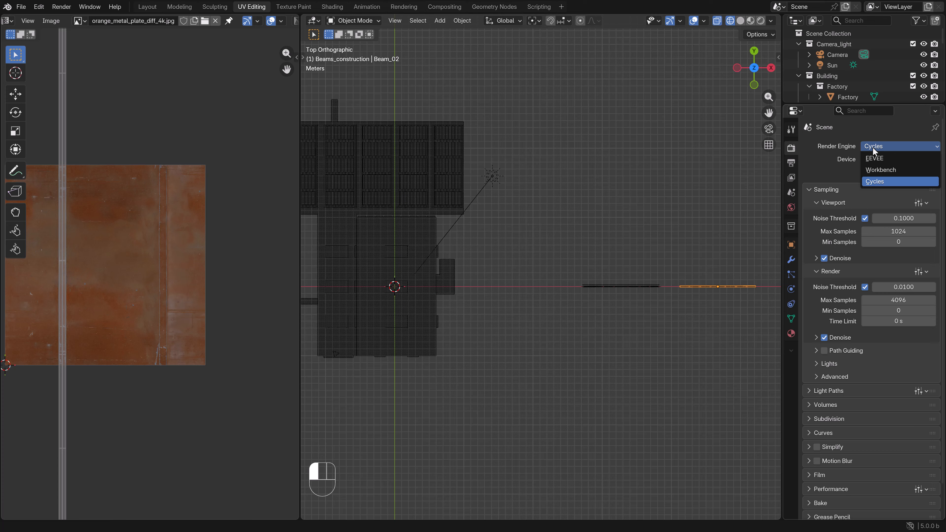
pyautogui.click(873, 167)
pyautogui.press('z')
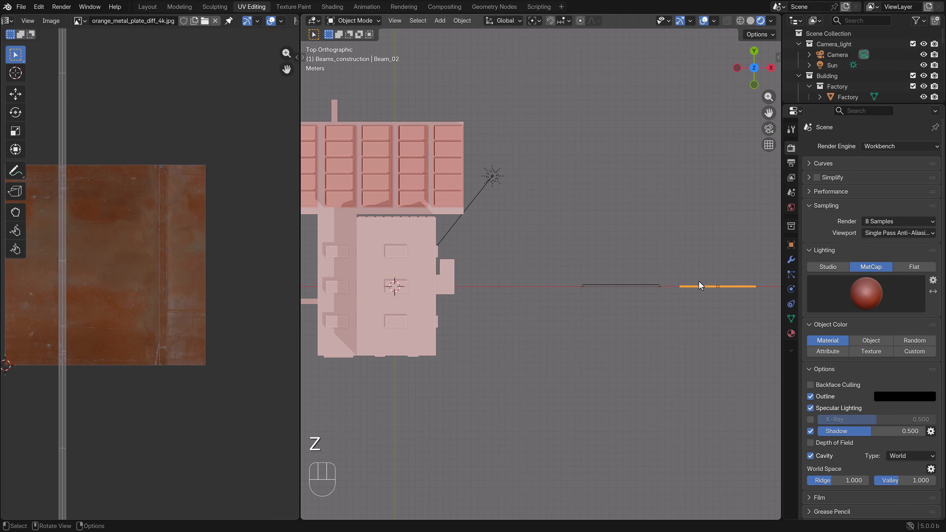
# Move Beam_02 in top view from beside the truss onto the factory's main hall.
pyautogui.scroll(-5, 698, 291)
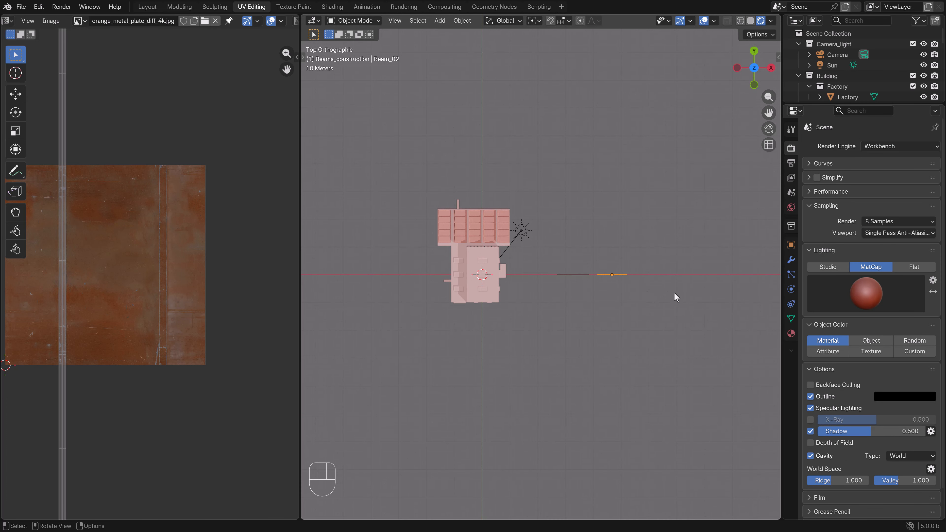
pyautogui.scroll(4, 674, 293)
pyautogui.press('g')
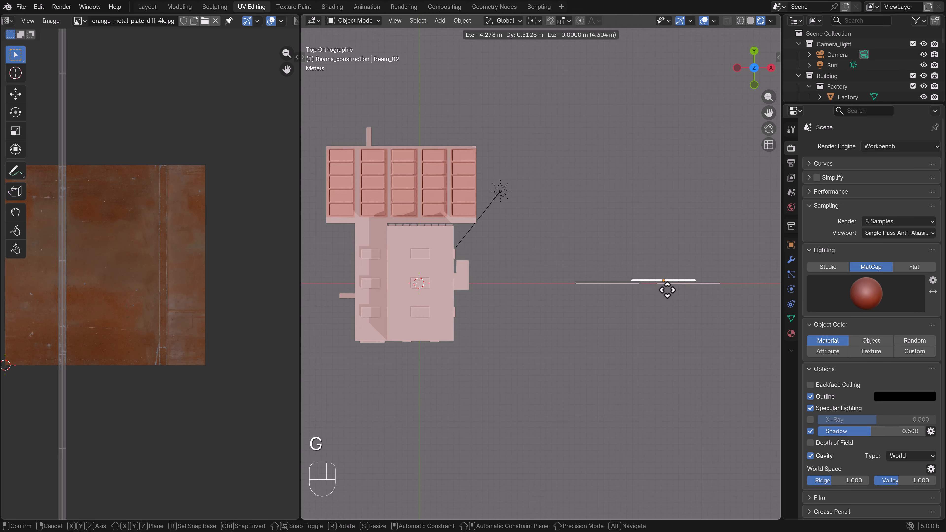
pyautogui.keyDown('ctrl'); pyautogui.click(415, 269); pyautogui.keyUp('ctrl')
# Rotate Beam_02 by 90 degrees in top view so that it runs along the Y axis.
pyautogui.moveTo(400, 271)
pyautogui.keyDown('shift'); pyautogui.mouseDown(button='middle')
pyautogui.moveTo(464, 262)
pyautogui.moveTo(425, 261)
pyautogui.moveTo(503, 267)
pyautogui.mouseUp(button='middle'); pyautogui.keyUp('shift')
pyautogui.scroll(4, 480, 266)
pyautogui.press('z')
pyautogui.click(418, 266)
pyautogui.press('z')
pyautogui.click(547, 252)
pyautogui.scroll(3, 549, 252)
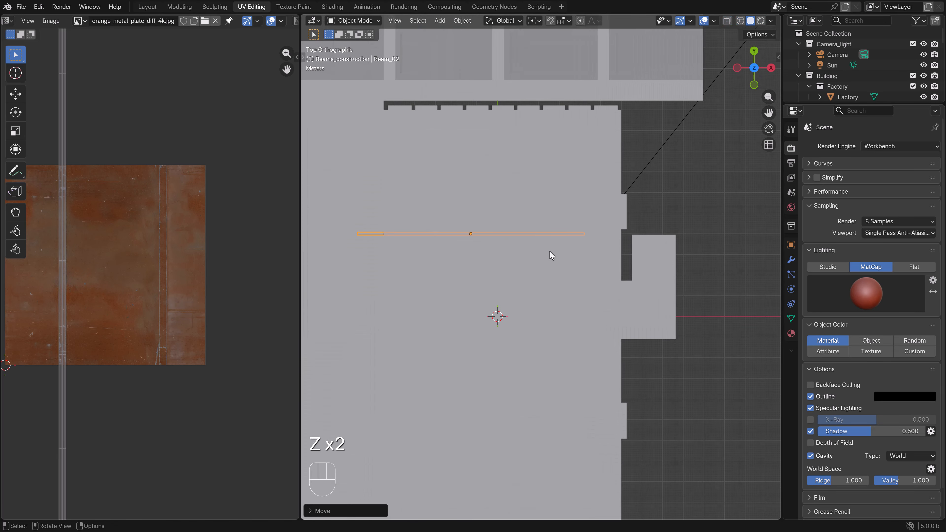
pyautogui.press('r')
pyautogui.click(462, 329)
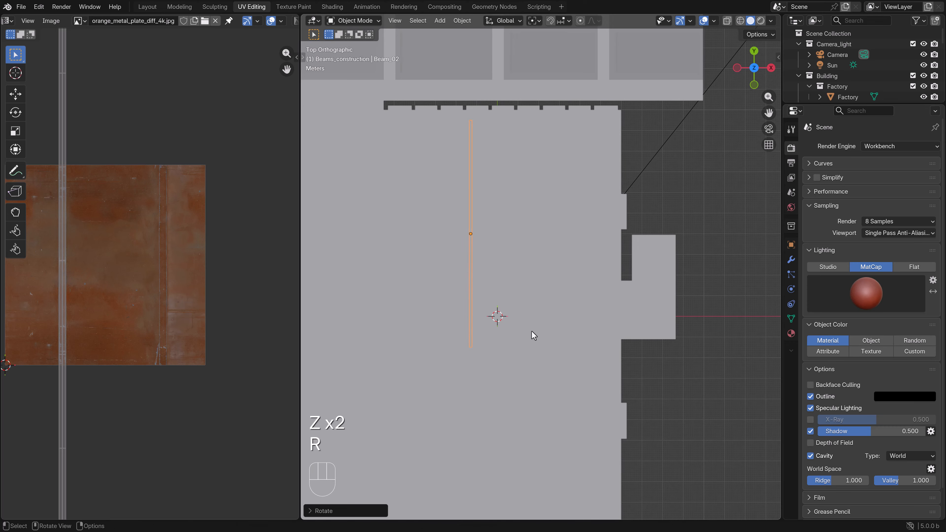
# Raise Beam_02 about 3 m along Z so that it sits above the hall's roof.
pyautogui.press('z')
pyautogui.click(446, 314)
pyautogui.keyDown('shift'); pyautogui.moveTo(502, 217); pyautogui.dragTo(504, 302, button='middle'); pyautogui.keyUp('shift')
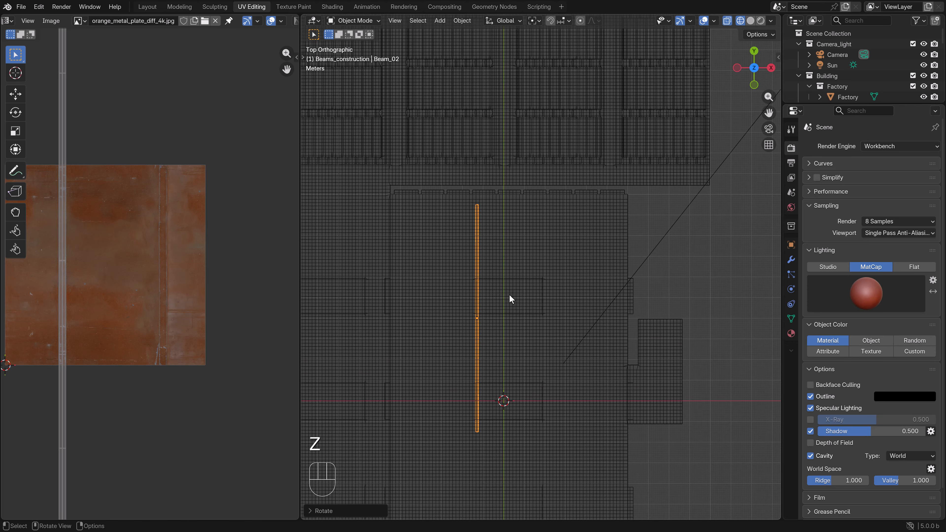
pyautogui.scroll(2, 505, 303)
pyautogui.press('z')
pyautogui.click(519, 304)
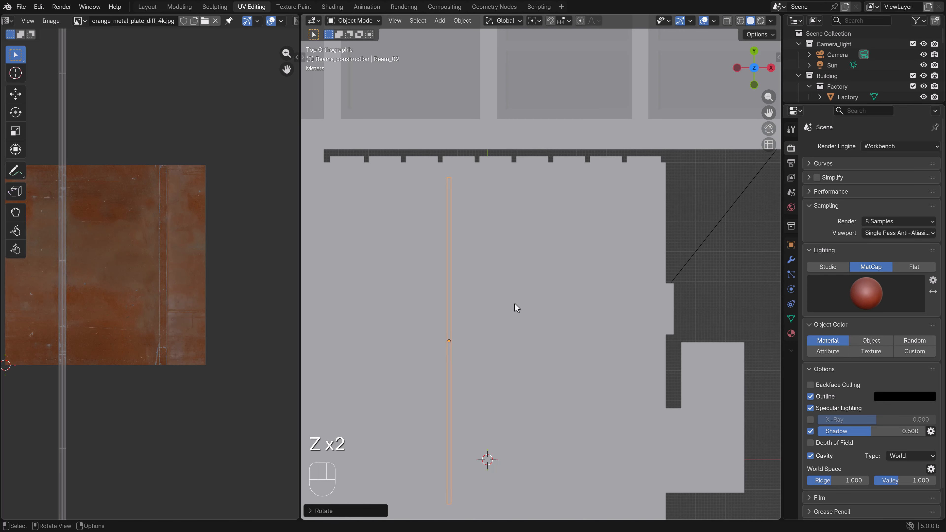
pyautogui.hotkey('shift', 'z')
pyautogui.hotkey('shift', 'z')
pyautogui.moveTo(527, 318); pyautogui.dragTo(527, 251, button='middle')
pyautogui.press('g')
pyautogui.press('z')
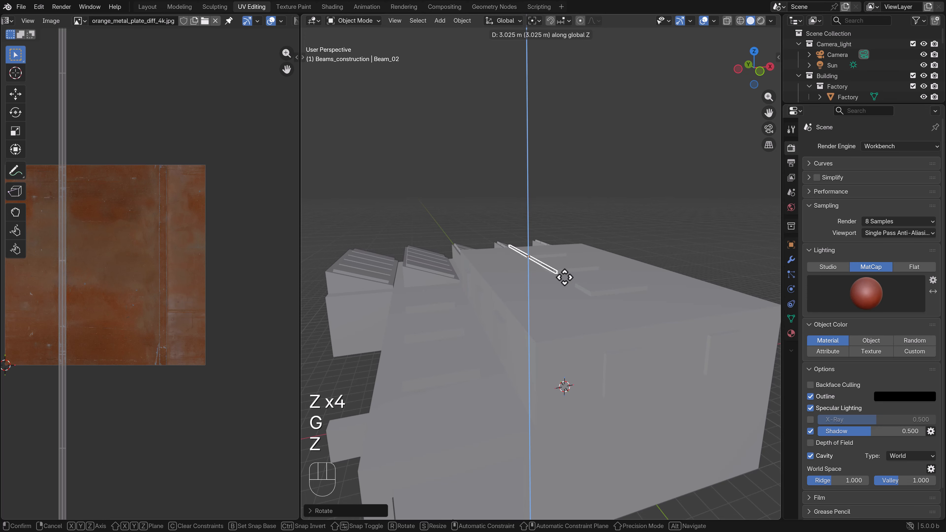
pyautogui.click(565, 277)
# Examine Beam_02's position and length over the hall roof in rendered top view.
pyautogui.press('KP_7')
pyautogui.hotkey('shift', 'z')
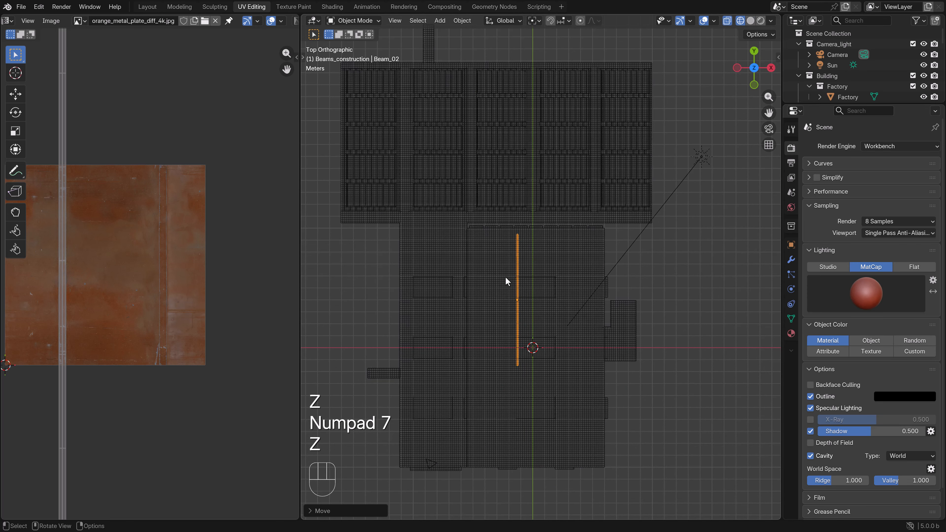
pyautogui.scroll(4, 508, 278)
pyautogui.press('z')
pyautogui.press('z')
pyautogui.keyDown('shift'); pyautogui.moveTo(538, 307); pyautogui.dragTo(559, 282, button='middle'); pyautogui.keyUp('shift')
pyautogui.scroll(1, 560, 283)
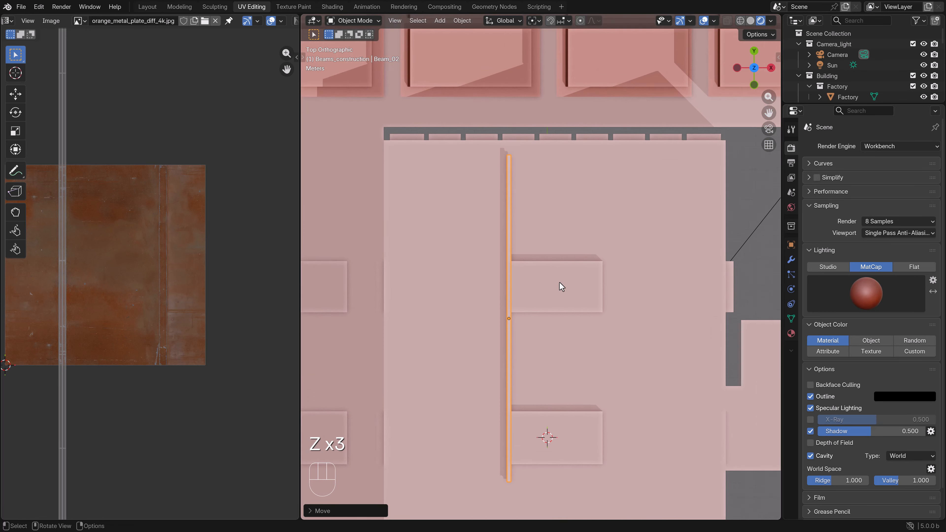
# Shift Beam_02 in top view beside the roof skylights and bring its end flush with the hall's rear edge.
pyautogui.scroll(1, 560, 282)
pyautogui.press('g')
pyautogui.press('shift')
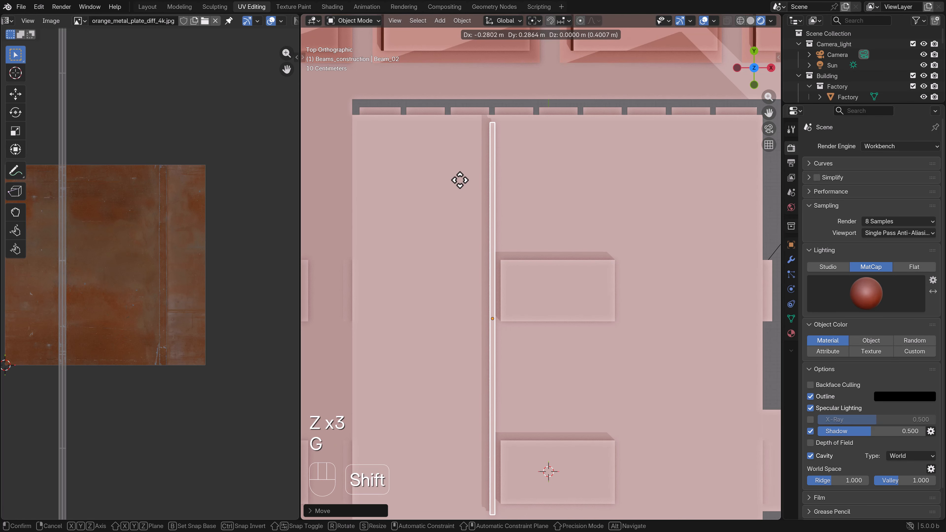
pyautogui.click(460, 180)
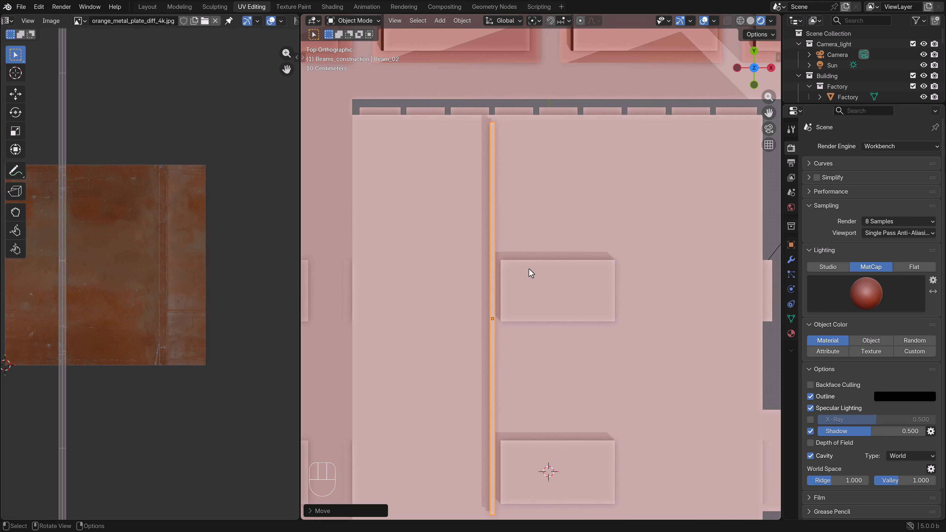
pyautogui.keyDown('shift'); pyautogui.moveTo(524, 250); pyautogui.dragTo(526, 281, button='middle'); pyautogui.keyUp('shift')
pyautogui.press('g')
pyautogui.press('shift')
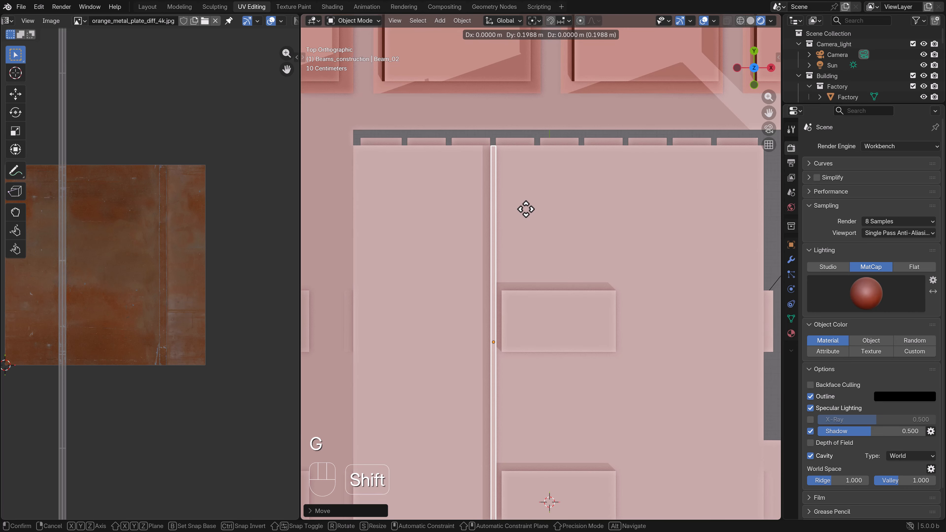
pyautogui.click(526, 209)
# Add a Mirror modifier on the X axis to Beam_02.
pyautogui.scroll(-6, 523, 230)
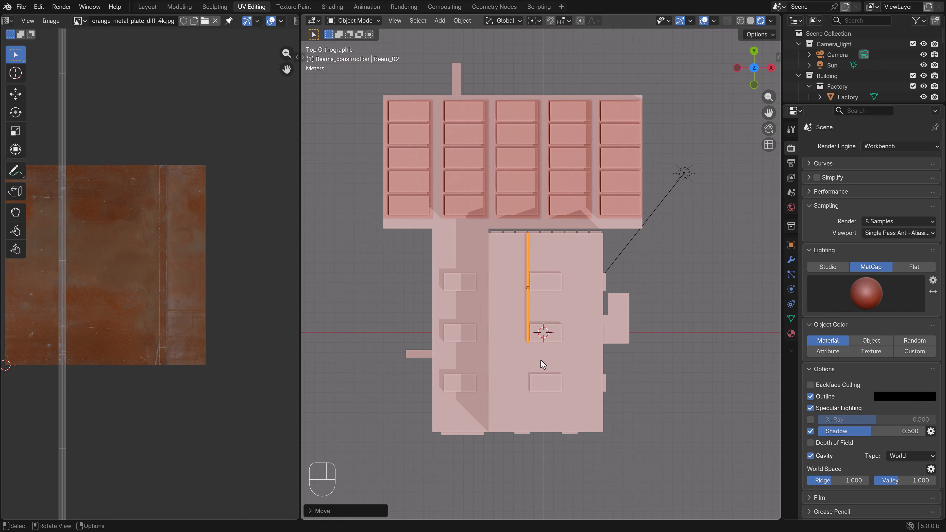
pyautogui.press('shift')
pyautogui.click(792, 259)
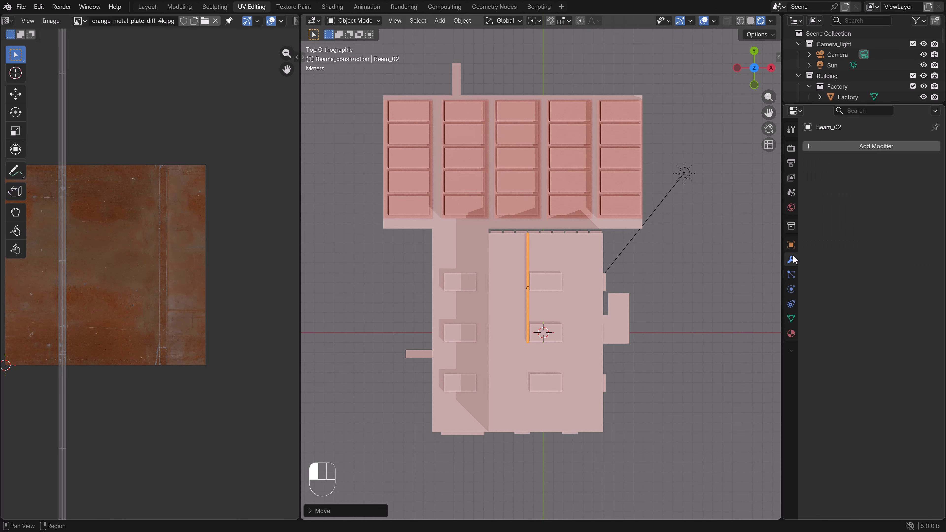
pyautogui.click(851, 148)
pyautogui.moveTo(853, 151)
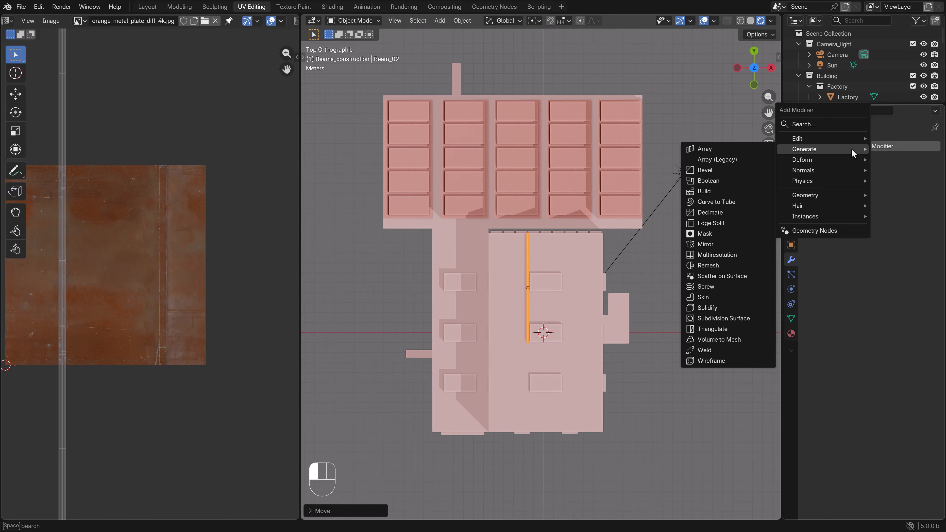
pyautogui.click(706, 245)
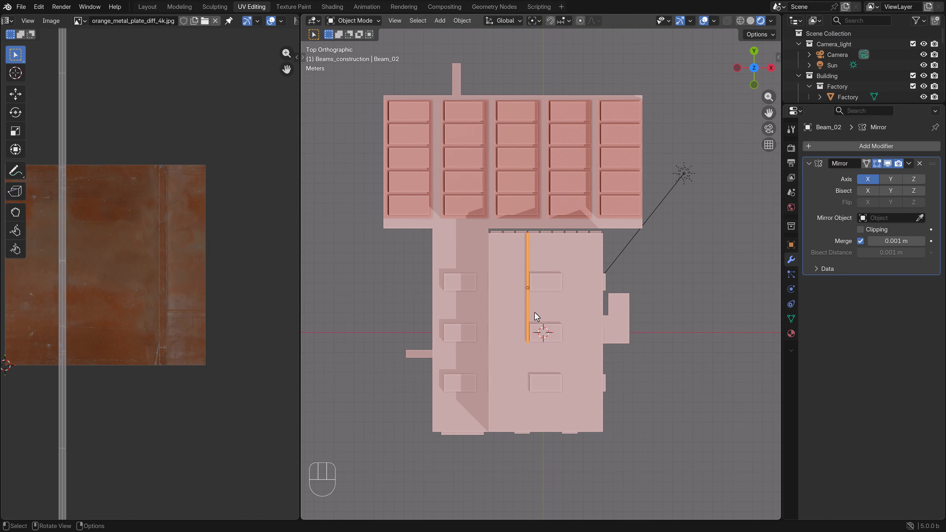
# Move Beam_02's entire mesh more than 5 m along Y in Edit Mode so that its end reaches the object origin.
pyautogui.press('KP_1')
pyautogui.press('KP_3')
pyautogui.scroll(3, 554, 270)
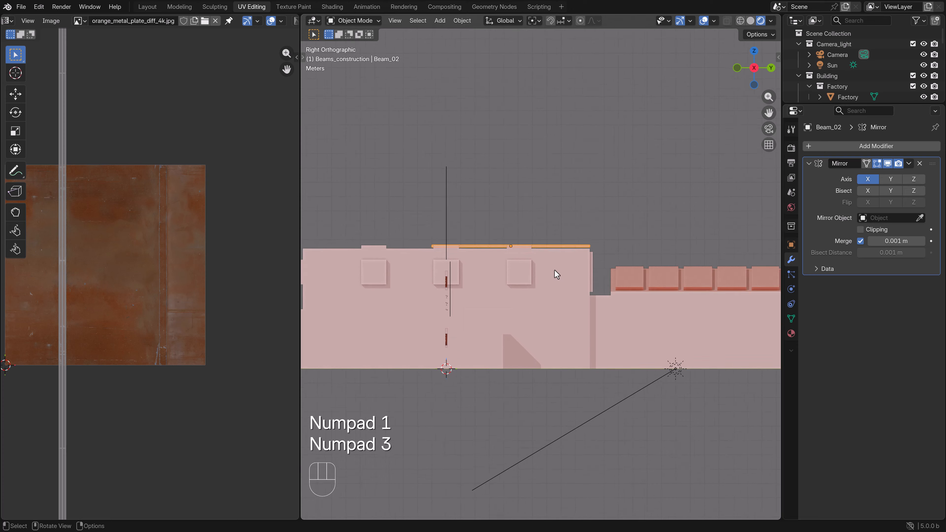
pyautogui.press('Tab')
pyautogui.press('z')
pyautogui.press('b')
pyautogui.moveTo(619, 256); pyautogui.dragTo(378, 198)
pyautogui.press('g')
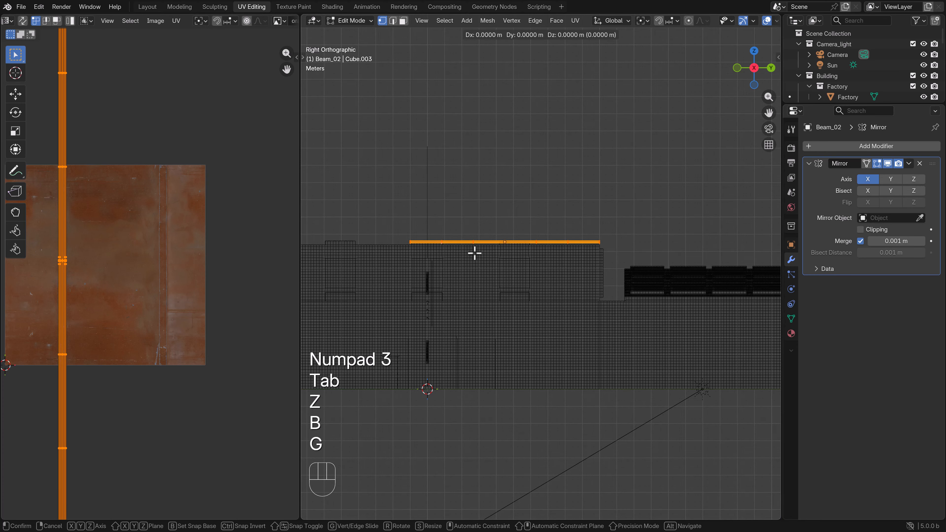
pyautogui.press('x')
pyautogui.press('g')
pyautogui.press('y')
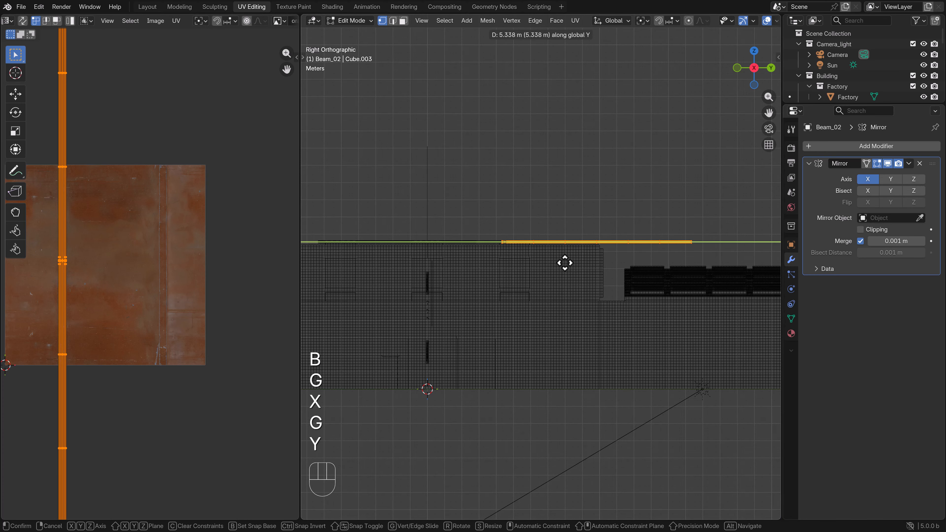
pyautogui.click(571, 263)
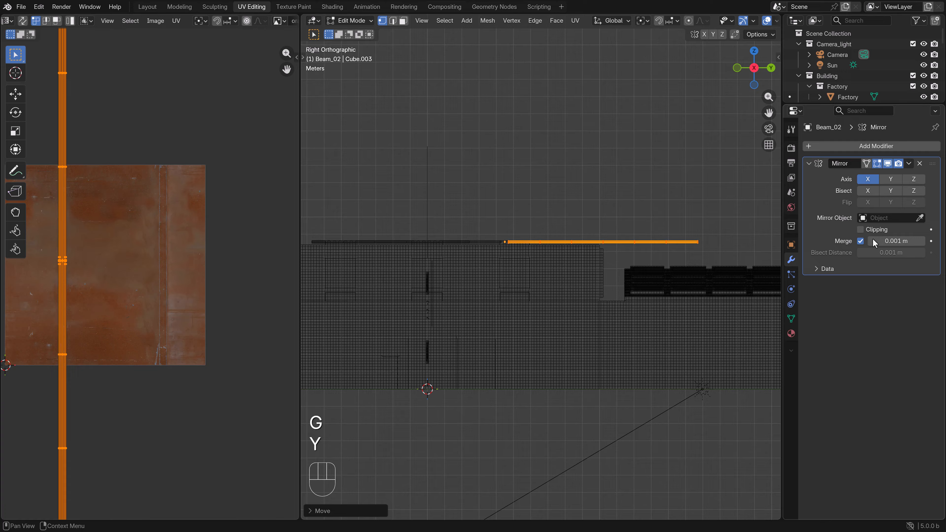
# Enable clipping on the Mirror modifier and nudge the mesh along Y until both beam halves meet at the origin.
pyautogui.click(861, 230)
pyautogui.scroll(5, 567, 241)
pyautogui.press('g')
pyautogui.press('y')
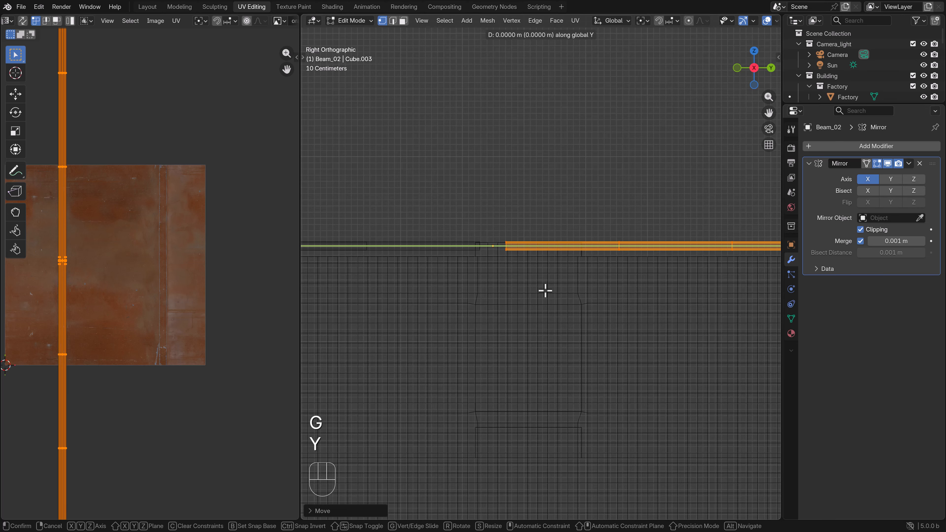
pyautogui.click(529, 291)
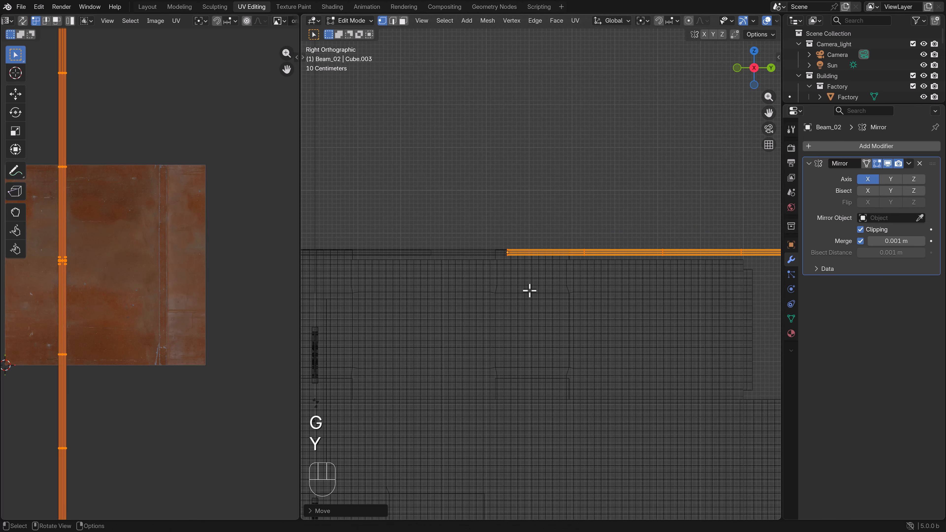
# Move the mirrored Beam_02 along negative Y in Object Mode so that it is centred over the hall's length.
pyautogui.press('Tab')
pyautogui.press('KP_7')
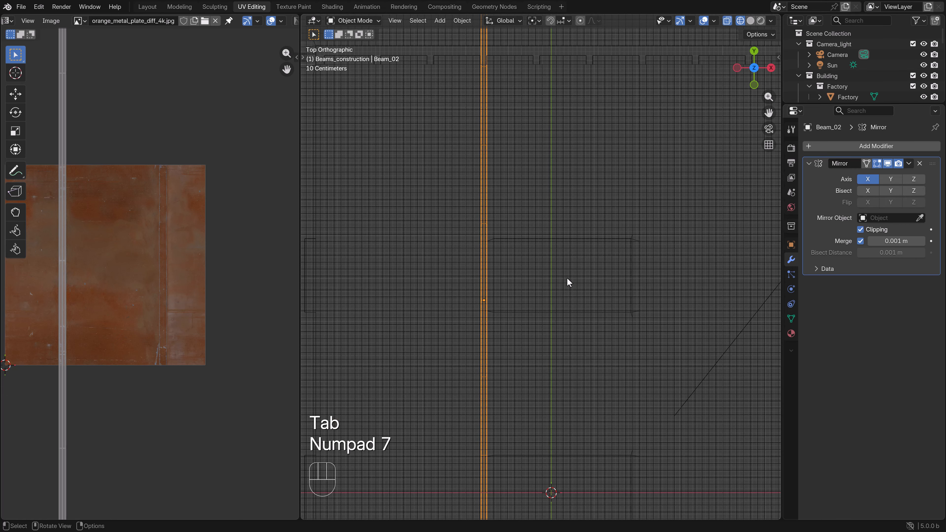
pyautogui.press('z')
pyautogui.moveTo(605, 275)
pyautogui.mouseDown(button='middle')
pyautogui.moveTo(456, 319)
pyautogui.moveTo(504, 250)
pyautogui.moveTo(500, 218)
pyautogui.mouseUp(button='middle')
pyautogui.press('KP_7')
pyautogui.press('g')
pyautogui.press('y')
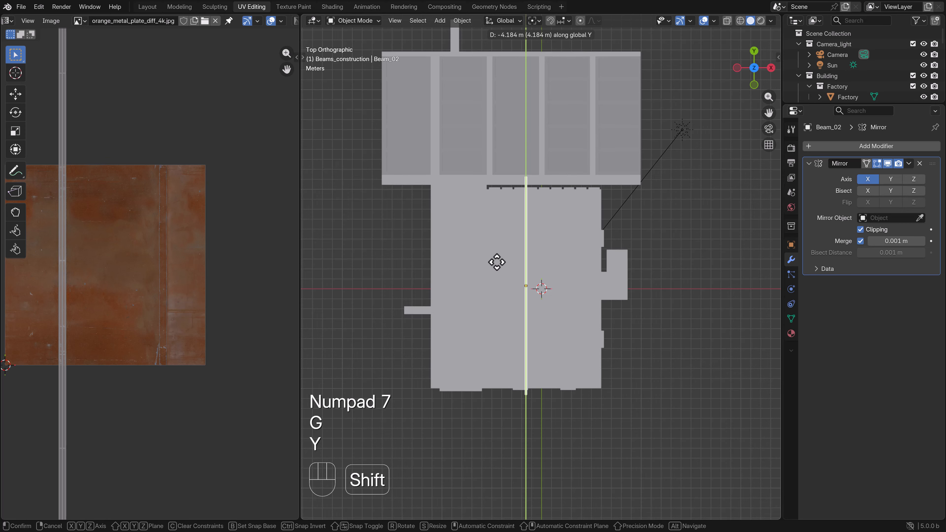
pyautogui.keyDown('shift'); pyautogui.click(489, 295); pyautogui.keyUp('shift')
# Scale Beam_02 along Y by about 0.95 to fit the hall's length.
pyautogui.scroll(3, 534, 224)
pyautogui.press('Tab')
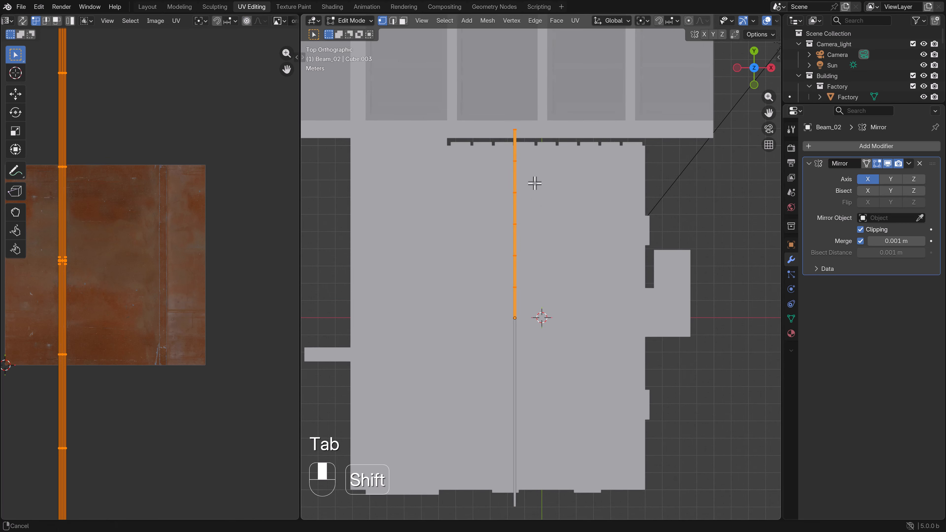
pyautogui.moveTo(534, 184)
pyautogui.keyDown('shift'); pyautogui.mouseDown(button='middle')
pyautogui.moveTo(539, 233)
pyautogui.moveTo(562, 236)
pyautogui.mouseUp(button='middle'); pyautogui.keyUp('shift')
pyautogui.press('Tab')
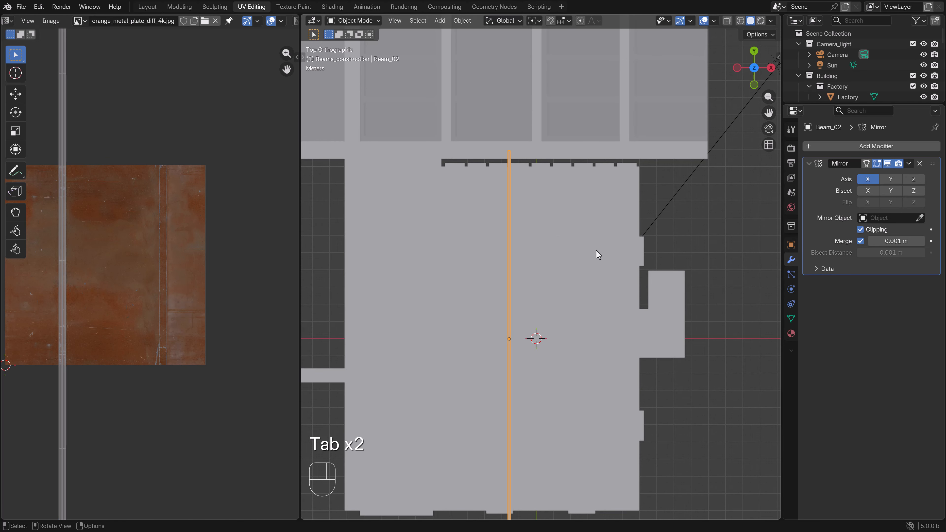
pyautogui.scroll(-3, 596, 251)
pyautogui.press('z')
pyautogui.scroll(1, 593, 266)
pyautogui.press('s')
pyautogui.press('y')
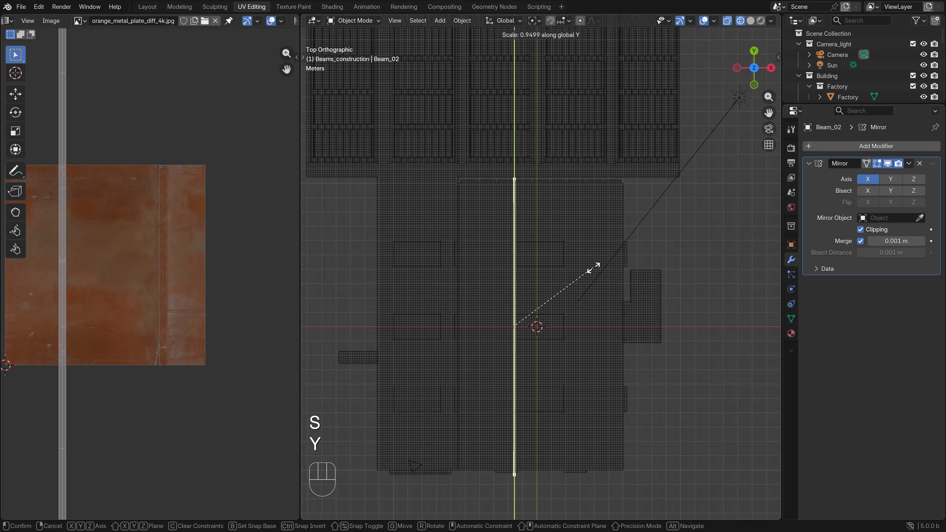
pyautogui.click(594, 268)
# Scale Beam_02 along Y by about 0.97 in side view and shift it about 0.07 m along Y between the end walls.
pyautogui.press('z')
pyautogui.moveTo(594, 268)
pyautogui.mouseDown(button='middle')
pyautogui.moveTo(579, 253)
pyautogui.moveTo(579, 227)
pyautogui.moveTo(592, 223)
pyautogui.mouseUp(button='middle')
pyautogui.moveTo(575, 258); pyautogui.dragTo(629, 261, button='middle')
pyautogui.press('KP_3')
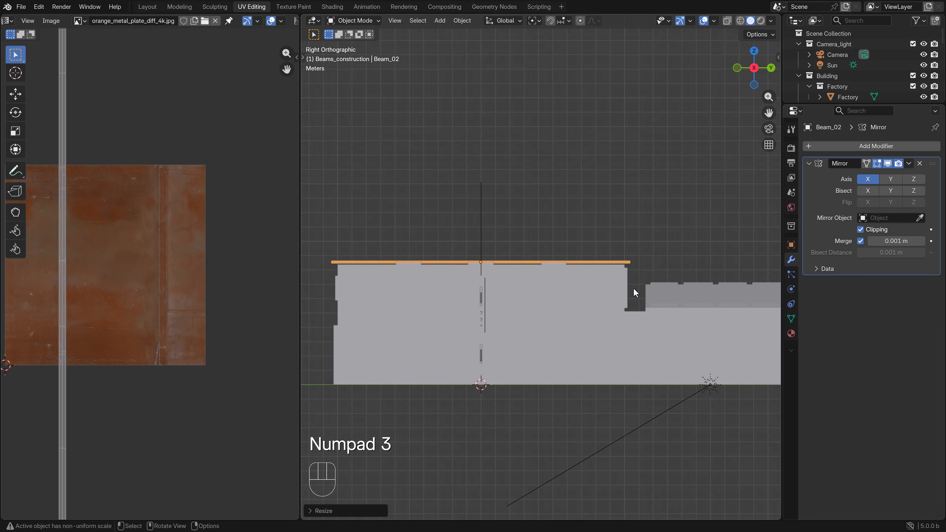
pyautogui.press('s')
pyautogui.press('y')
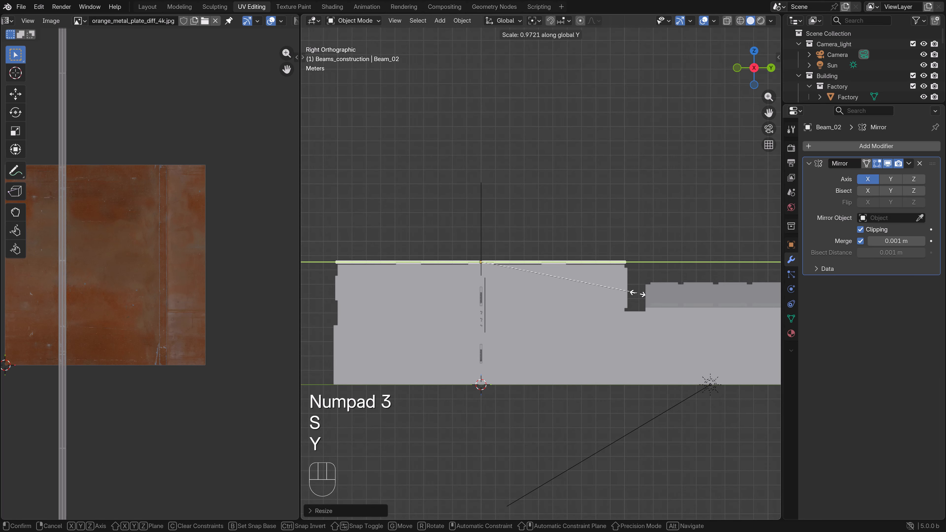
pyautogui.rightClick(638, 293)
pyautogui.press('g')
pyautogui.press('y')
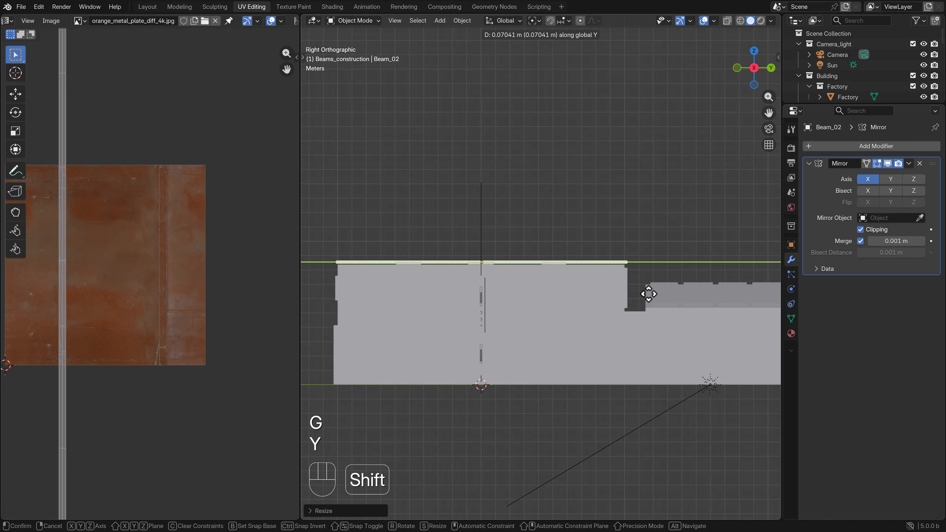
pyautogui.click(649, 294)
# Try applying Beam_02's rotation and scale with the Mirror modifier still active, and undo it.
pyautogui.hscroll(-2, 408, 296)
pyautogui.hotkey('ctrl', 'a')
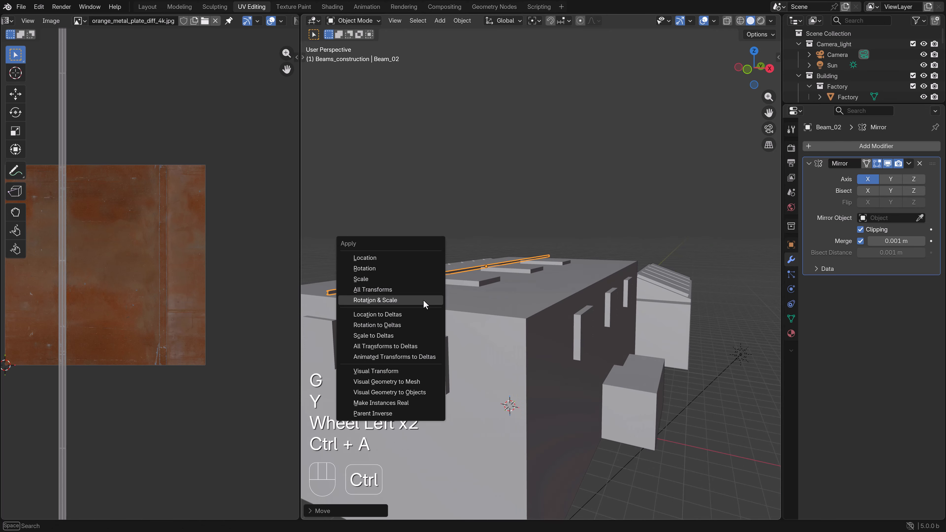
pyautogui.click(424, 301)
pyautogui.hotkey('ctrl', 'z')
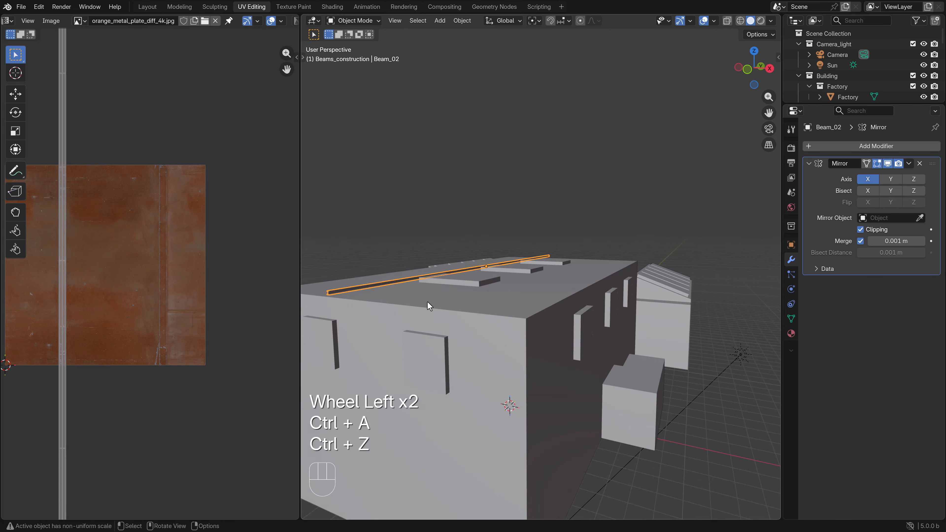
# Apply Beam_02's Mirror modifier and its rotation and scale.
pyautogui.click(910, 164)
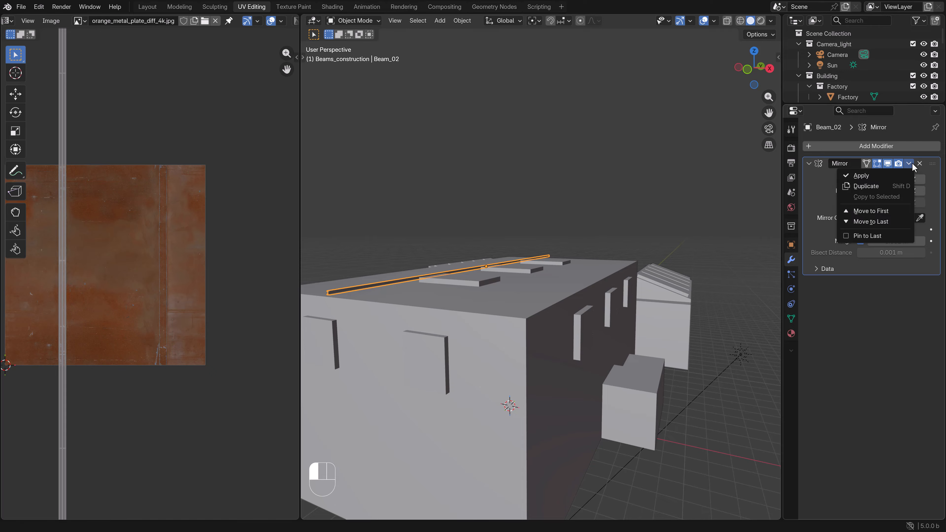
pyautogui.click(889, 176)
pyautogui.hotkey('ctrl', 'a')
pyautogui.click(643, 220)
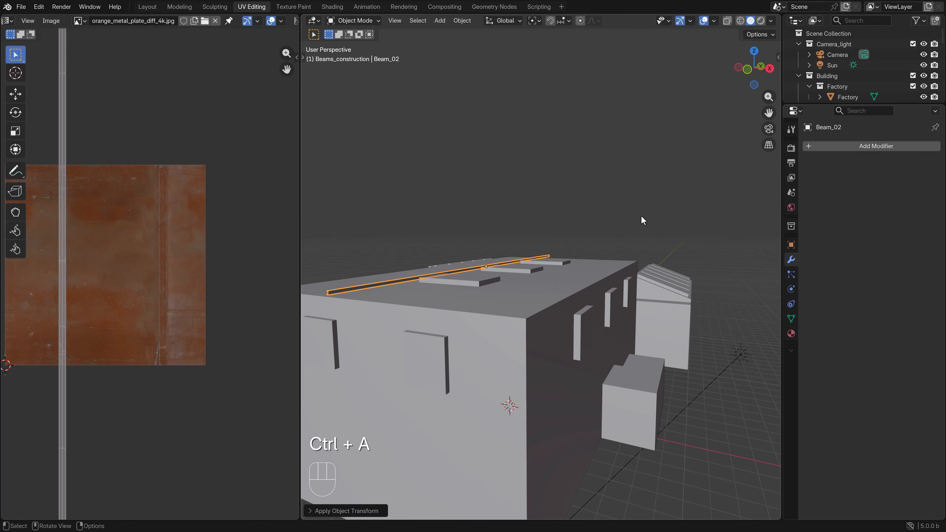
# Lower Beam_02 along Z in front view until its upper flange is level with the main roof surface.
pyautogui.moveTo(642, 220); pyautogui.dragTo(546, 246, button='middle')
pyautogui.press('KP_1')
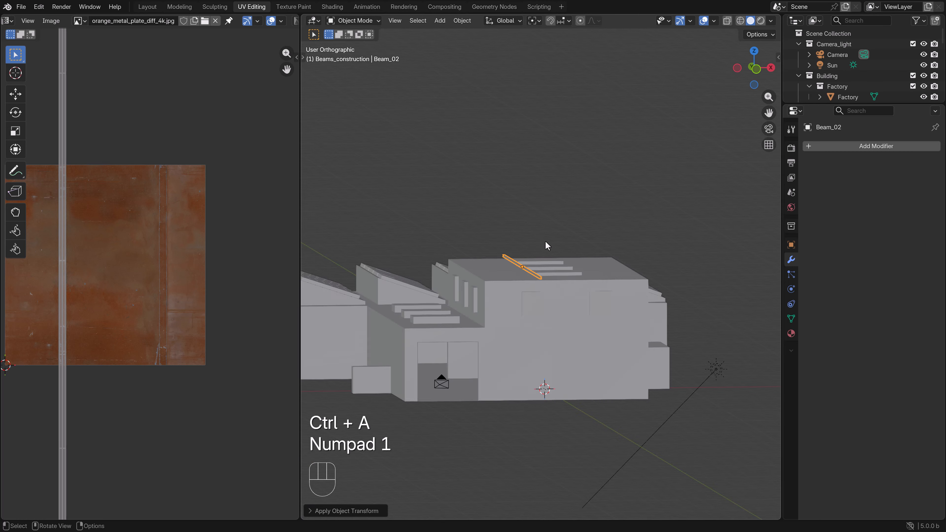
pyautogui.press('z')
pyautogui.scroll(4, 544, 224)
pyautogui.press('g')
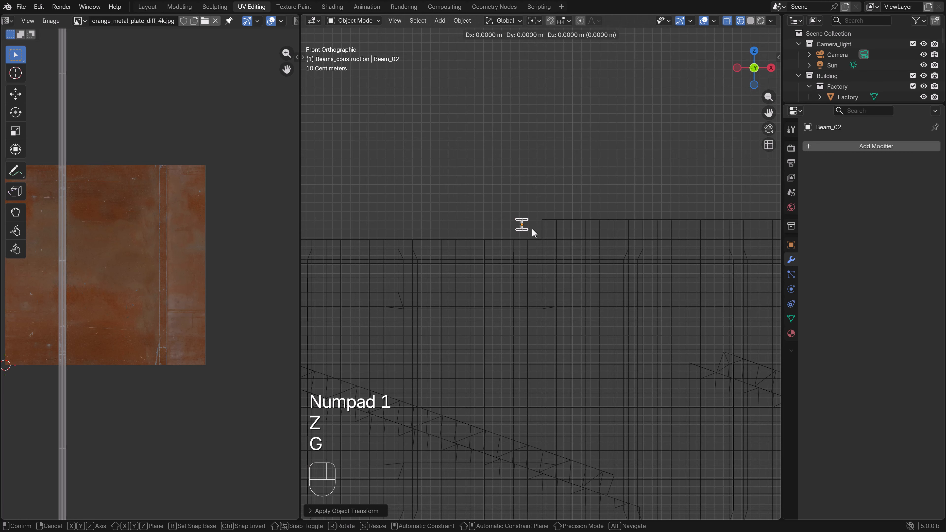
pyautogui.press('z')
pyautogui.keyDown('shift'); pyautogui.click(532, 267); pyautogui.keyUp('shift')
pyautogui.keyDown('shift'); pyautogui.hscroll(-1, 537, 261); pyautogui.keyUp('shift')
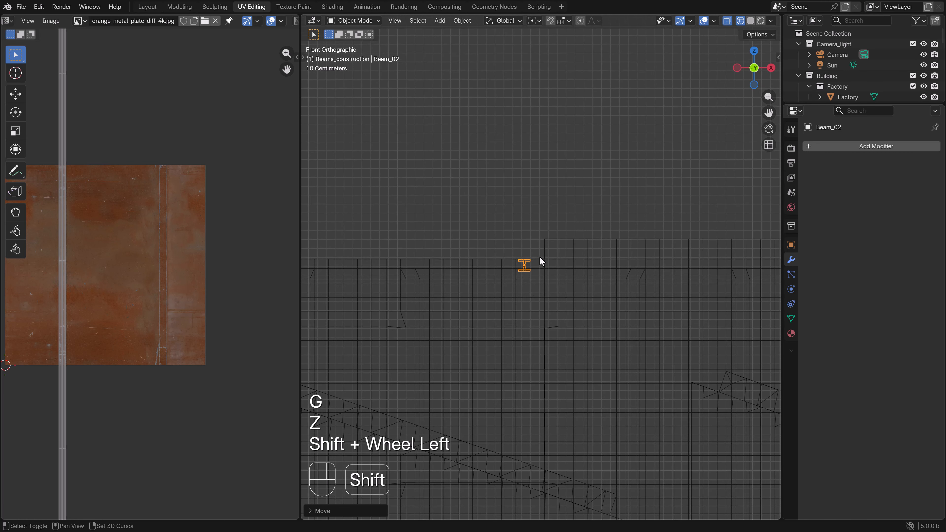
pyautogui.scroll(5, 541, 259)
pyautogui.press('g')
pyautogui.press('z')
pyautogui.click(542, 260)
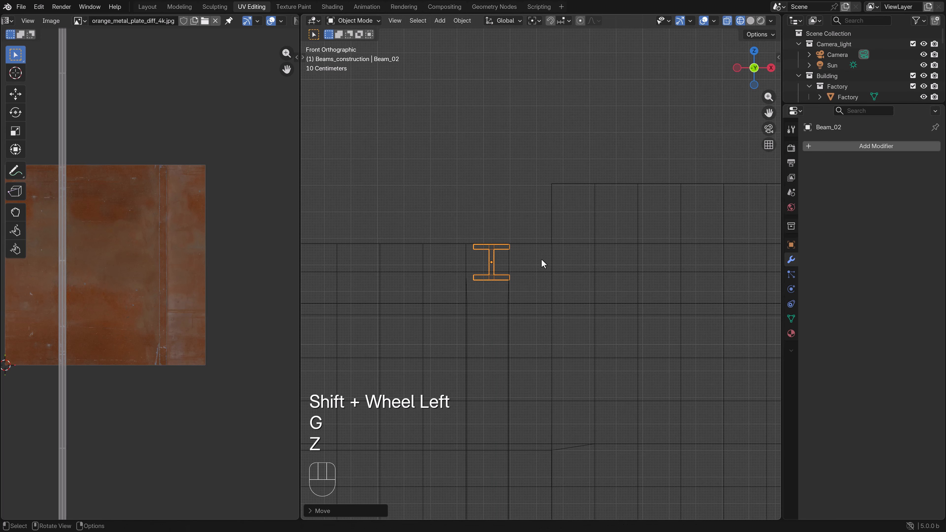
# Examine Beam_02's placement across the hall in top view using wireframe, rendered and solid shading.
pyautogui.press('KP_7')
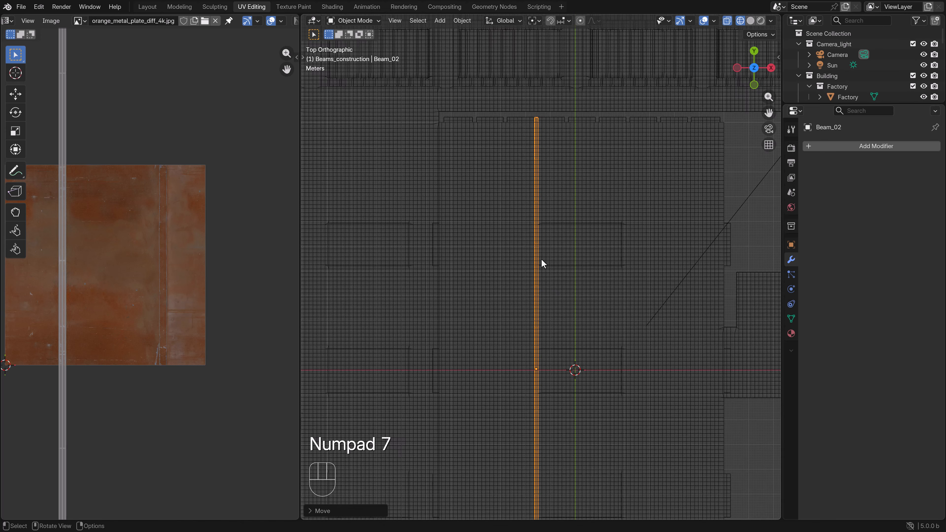
pyautogui.press('Tab')
pyautogui.scroll(-5, 542, 257)
pyautogui.press('Tab')
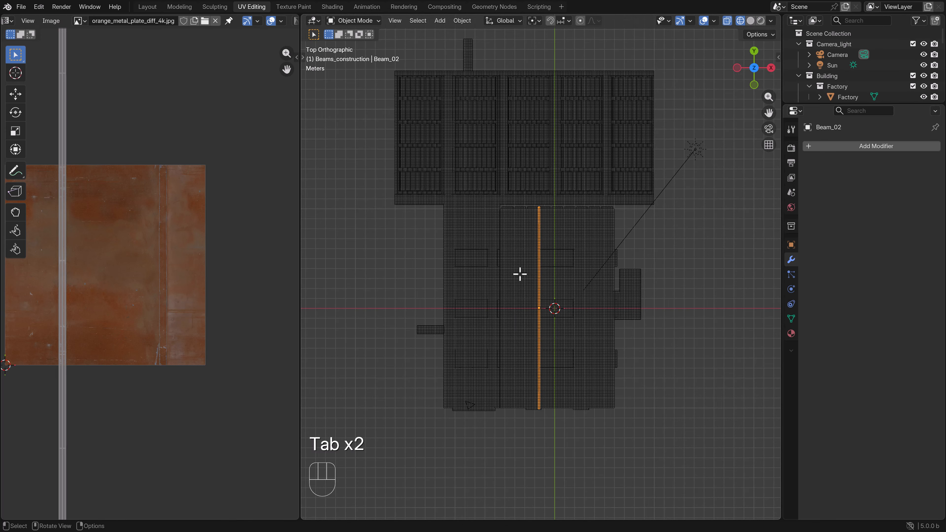
pyautogui.scroll(8, 570, 278)
pyautogui.press('z')
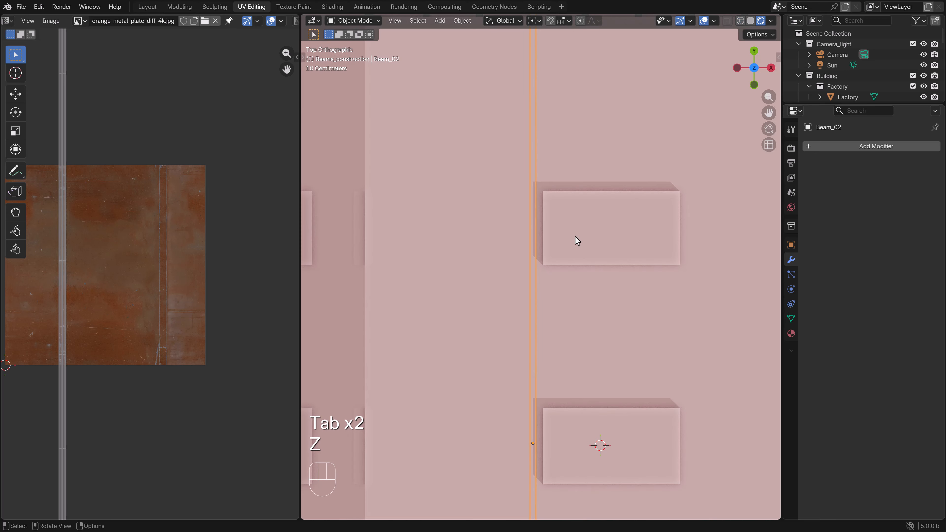
pyautogui.press('z')
pyautogui.scroll(-3, 584, 238)
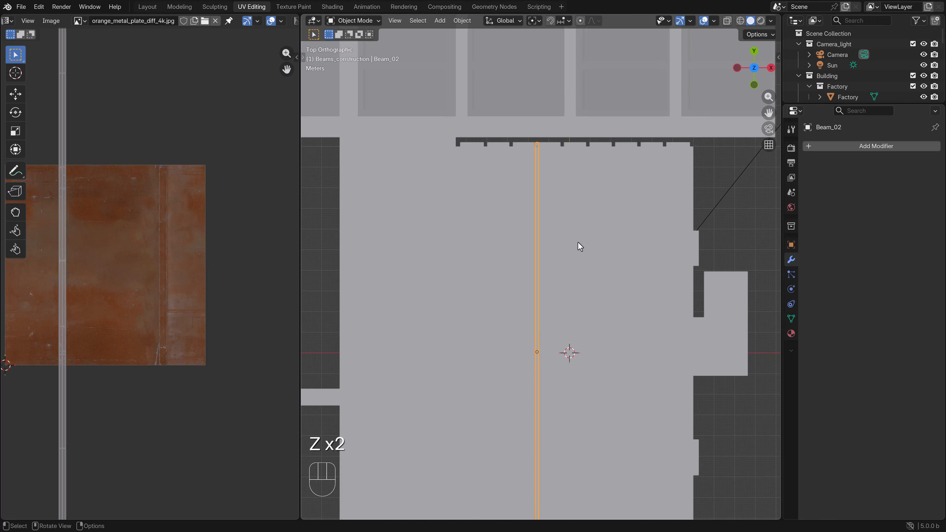
# Duplicate Beam_02 and move the copy along positive X to the opposite side of the roof skylights.
pyautogui.press('z')
pyautogui.keyDown('shift'); pyautogui.moveTo(565, 254); pyautogui.dragTo(545, 258, button='middle'); pyautogui.keyUp('shift')
pyautogui.hotkey('shift', 'd')
pyautogui.press('g')
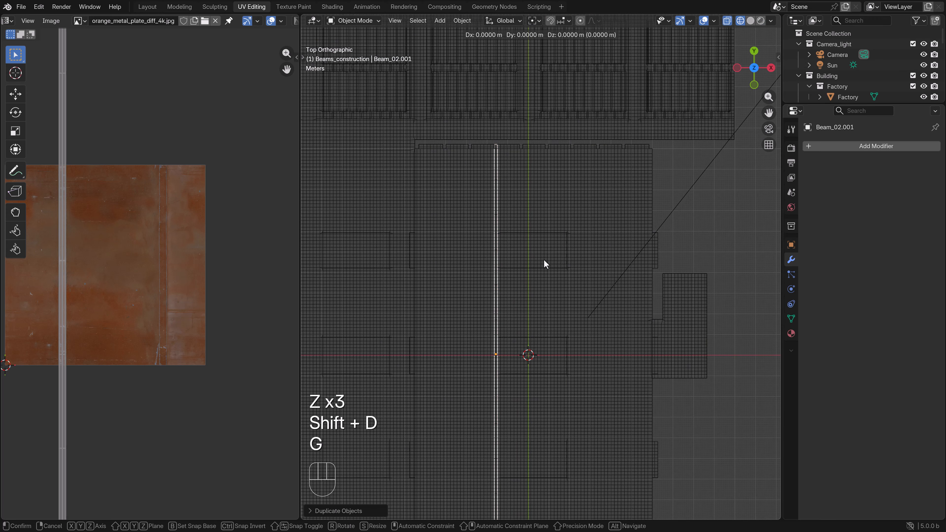
pyautogui.press('x')
pyautogui.click(619, 269)
pyautogui.scroll(3, 570, 275)
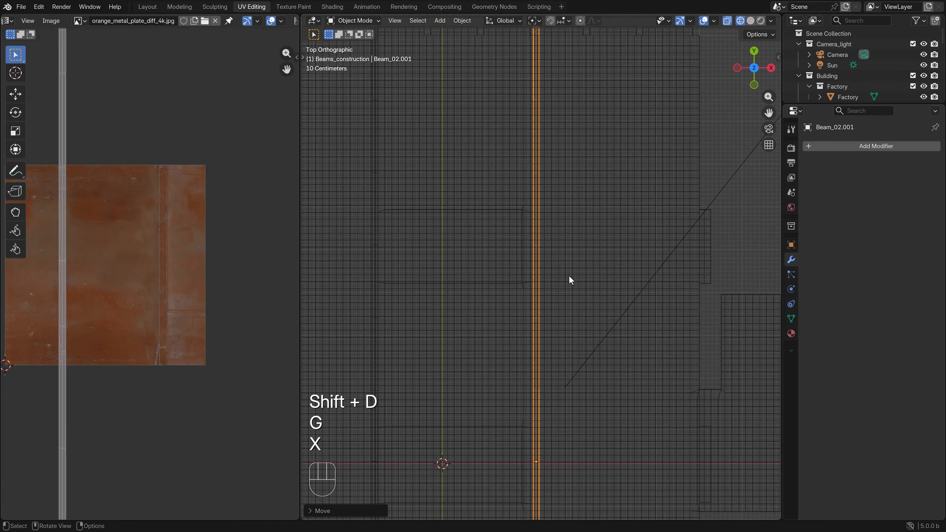
# Duplicate Beam_02.001 and move the copy about 2.6 m along positive X towards the hall's outer wall.
pyautogui.scroll(-2, 516, 245)
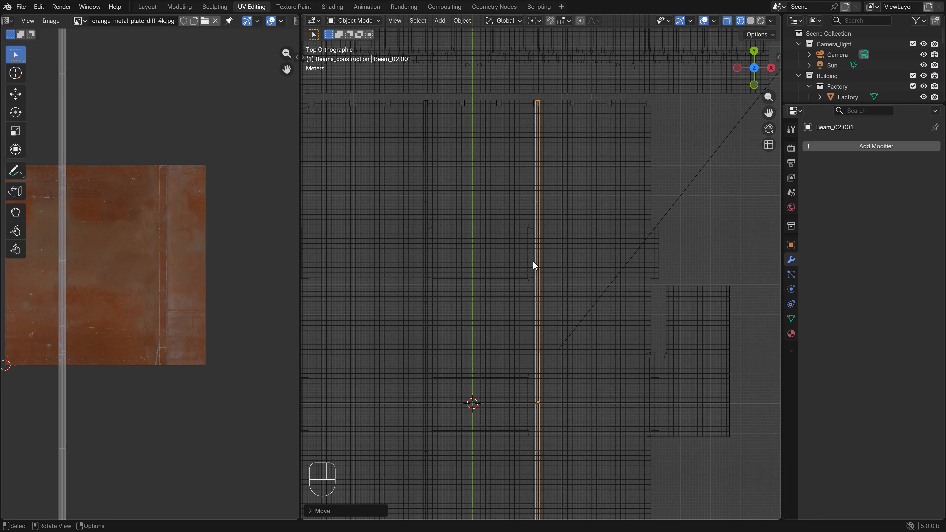
pyautogui.scroll(-3, 533, 261)
pyautogui.hotkey('shift', 'd')
pyautogui.press('g')
pyautogui.press('x')
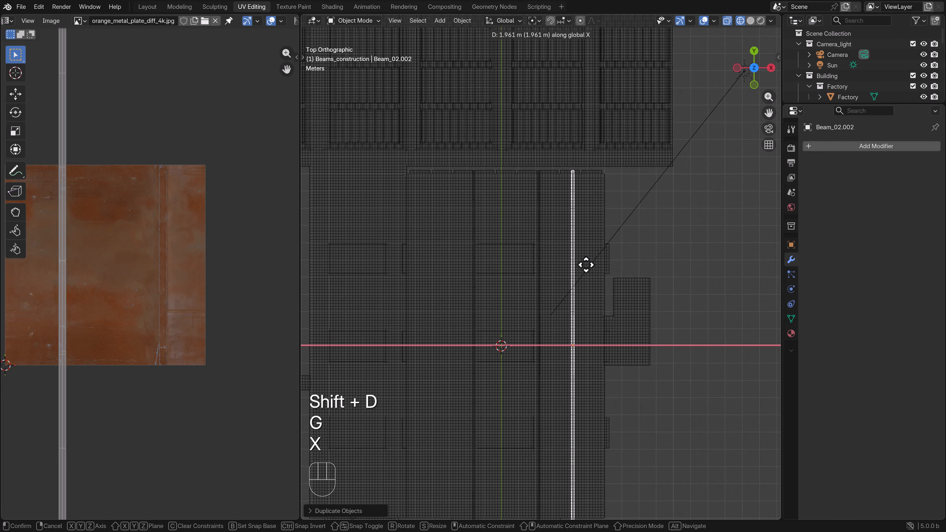
pyautogui.press('shift')
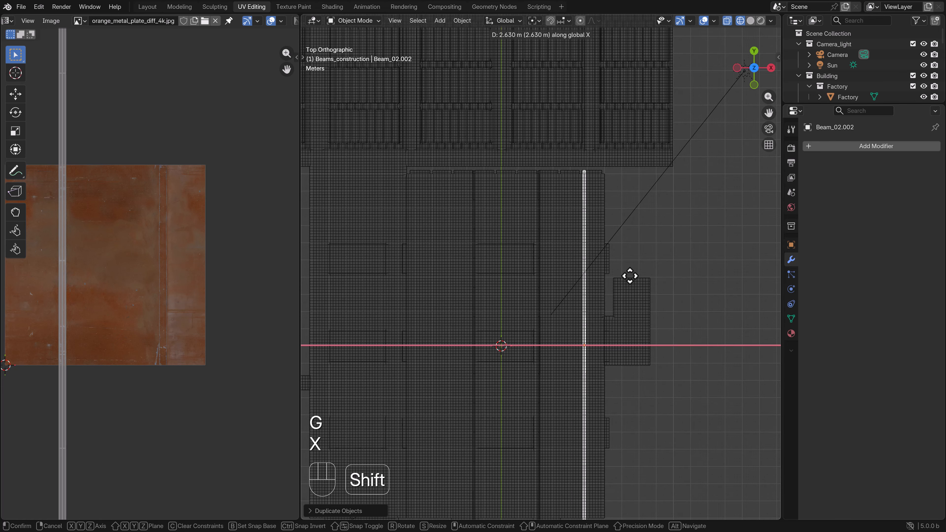
pyautogui.click(631, 277)
# Fine-tune Beam_02.002 along X so its end lines up with the gap between the end-wall windows.
pyautogui.keyDown('shift'); pyautogui.moveTo(586, 193); pyautogui.dragTo(583, 229, button='middle'); pyautogui.keyUp('shift')
pyautogui.scroll(2, 612, 226)
pyautogui.keyDown('shift'); pyautogui.moveTo(637, 214); pyautogui.dragTo(598, 268, button='middle'); pyautogui.keyUp('shift')
pyautogui.scroll(2, 603, 266)
pyautogui.scroll(1, 604, 266)
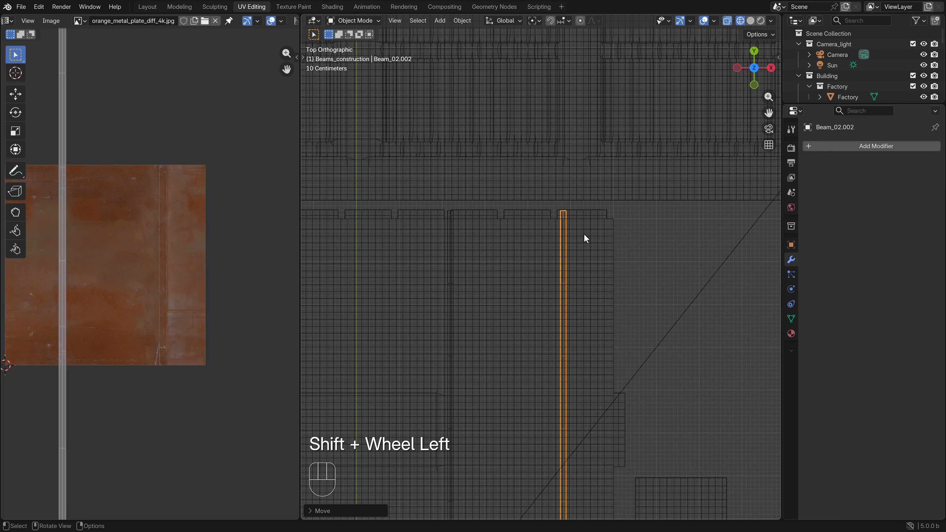
pyautogui.press('g')
pyautogui.press('x')
pyautogui.keyDown('shift'); pyautogui.click(566, 238); pyautogui.keyUp('shift')
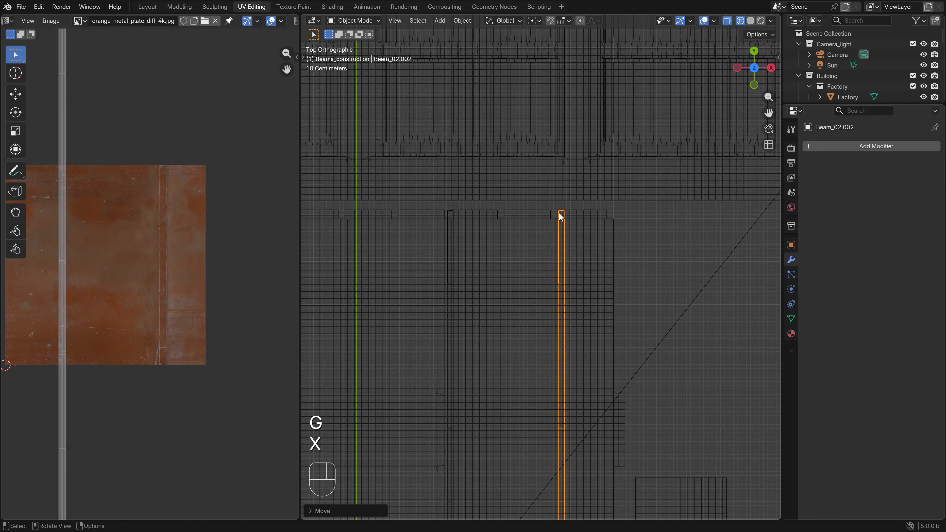
# Duplicate Beam_02.002 and move the copy along negative X to the opposite outer side of the hall roof.
pyautogui.scroll(-3, 558, 212)
pyautogui.keyDown('shift'); pyautogui.moveTo(508, 313); pyautogui.dragTo(593, 286, button='middle'); pyautogui.keyUp('shift')
pyautogui.scroll(-2, 596, 284)
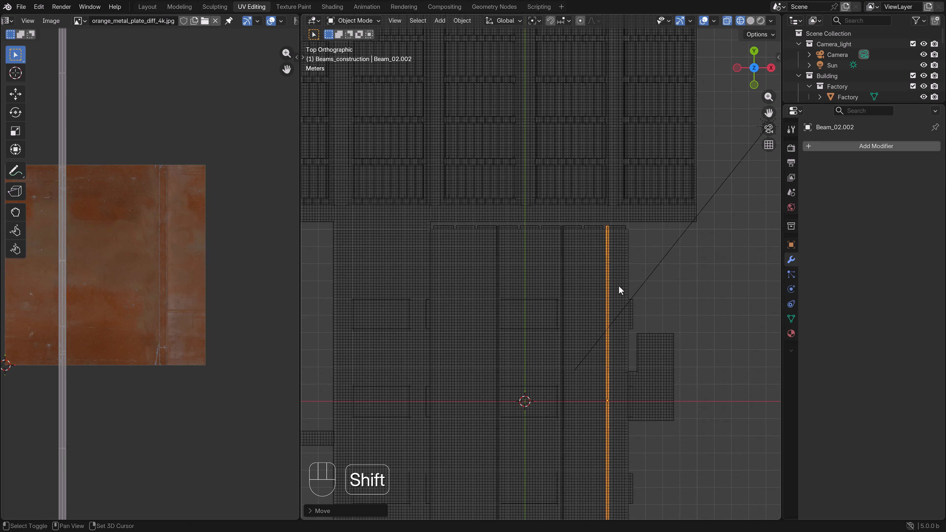
pyautogui.hotkey('shift', 'd')
pyautogui.press('g')
pyautogui.press('x')
pyautogui.keyDown('shift'); pyautogui.click(477, 309); pyautogui.keyUp('shift')
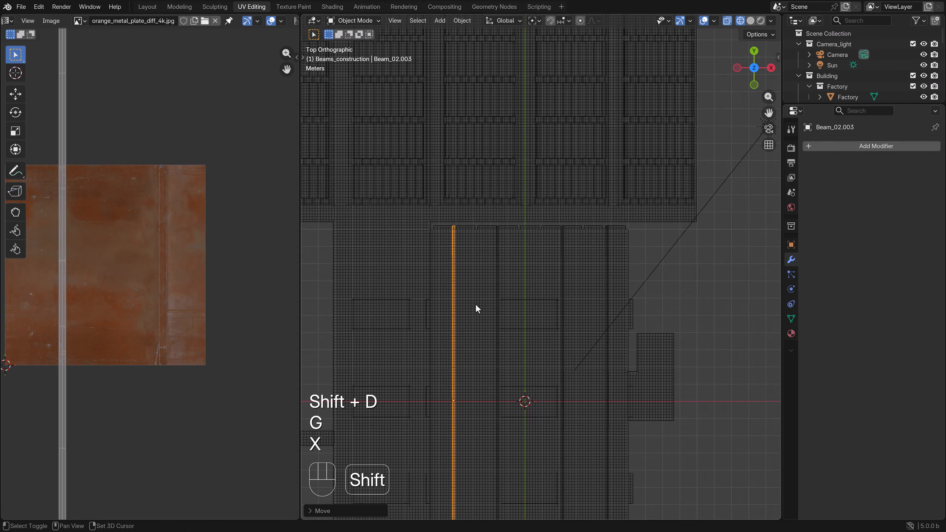
# Fine-tune Beam_02.003 along X so its end sits in the gap between the end-wall windows.
pyautogui.keyDown('shift'); pyautogui.moveTo(478, 309); pyautogui.dragTo(556, 315, button='middle'); pyautogui.keyUp('shift')
pyautogui.scroll(3, 555, 314)
pyautogui.press('g')
pyautogui.press('x')
pyautogui.keyDown('shift'); pyautogui.click(569, 313); pyautogui.keyUp('shift')
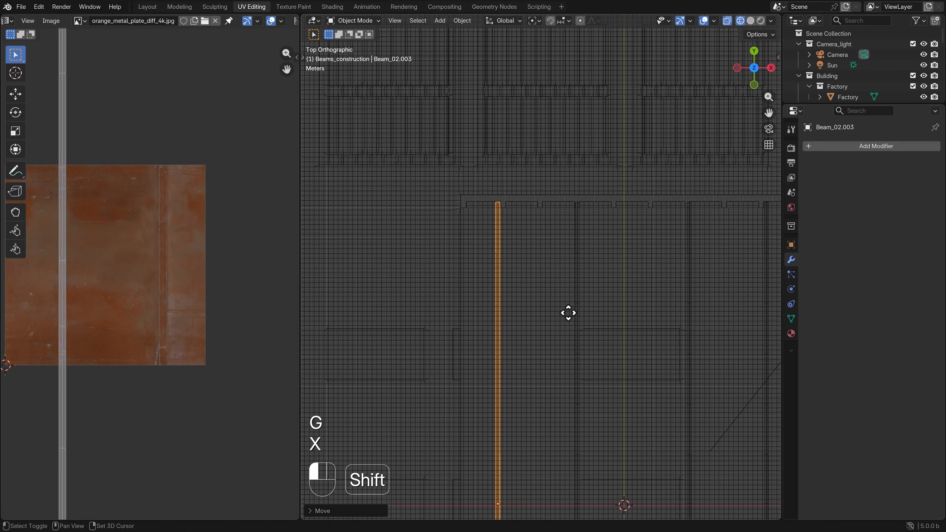
pyautogui.keyDown('shift'); pyautogui.scroll(2, 543, 256); pyautogui.keyUp('shift')
pyautogui.scroll(3, 484, 222)
pyautogui.press('g')
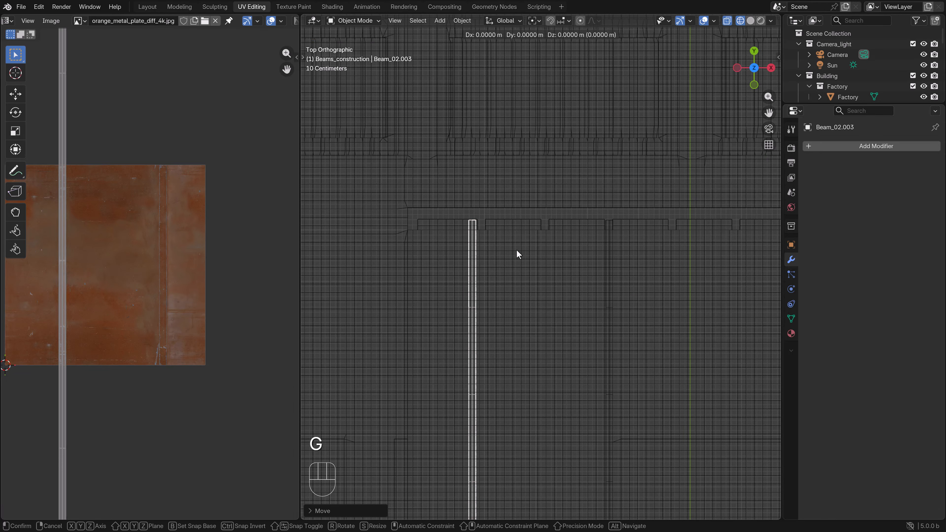
pyautogui.press('x')
pyautogui.keyDown('shift'); pyautogui.click(526, 251); pyautogui.keyUp('shift')
pyautogui.scroll(-3, 527, 251)
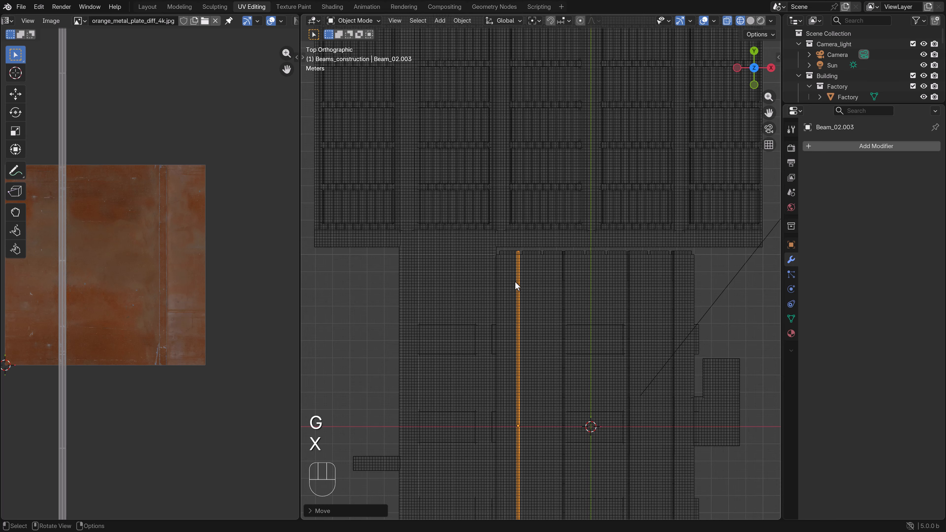
# Examine the four roof beams from inside the hall in camera and perspective views with solid and rendered shading.
pyautogui.press('KP_0')
pyautogui.hotkey('shift', 'z')
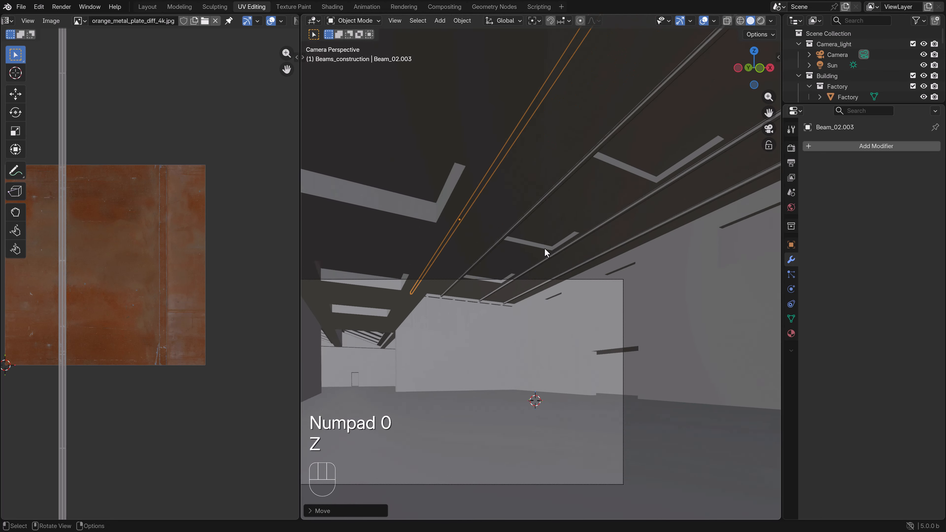
pyautogui.scroll(2, 545, 253)
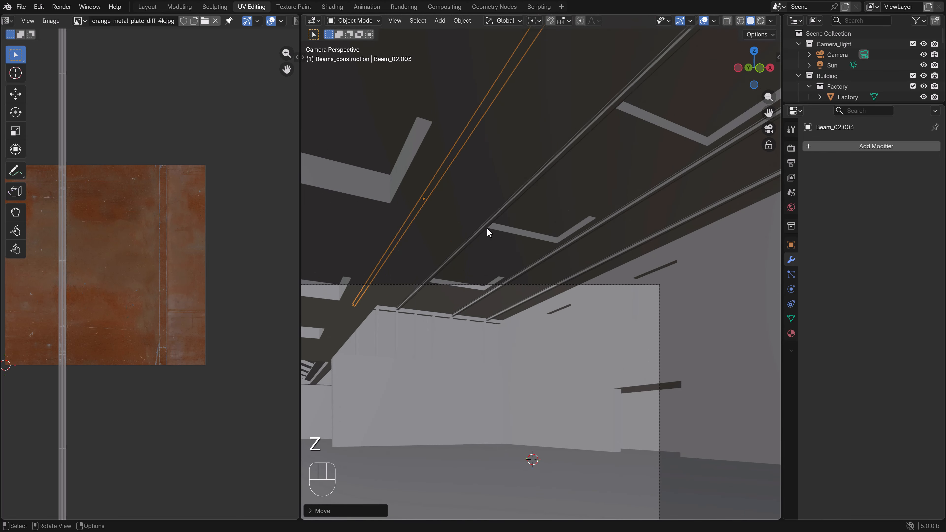
pyautogui.moveTo(507, 240)
pyautogui.mouseDown(button='middle')
pyautogui.moveTo(480, 251)
pyautogui.moveTo(534, 237)
pyautogui.moveTo(507, 247)
pyautogui.moveTo(492, 211)
pyautogui.moveTo(518, 206)
pyautogui.moveTo(495, 240)
pyautogui.mouseUp(button='middle')
pyautogui.scroll(3, 532, 231)
pyautogui.press('z')
pyautogui.press('z')
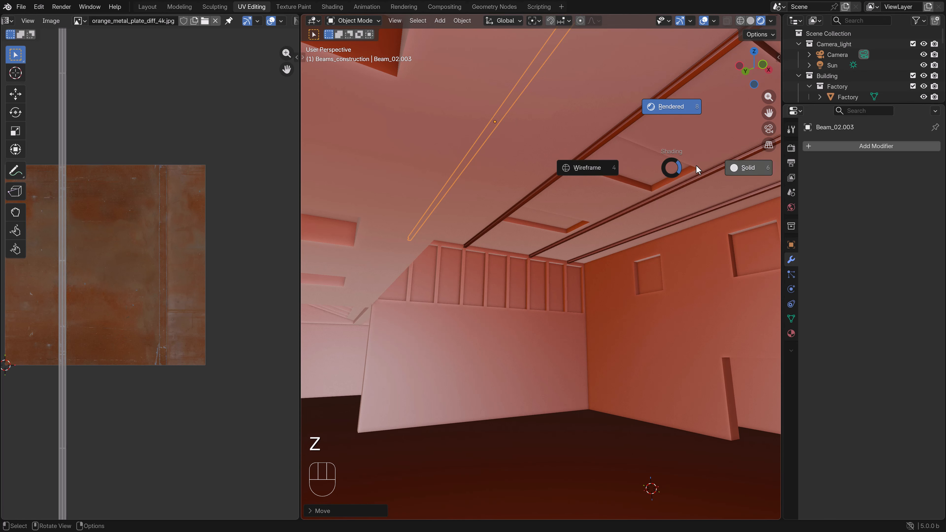
pyautogui.click(708, 165)
# Set the render engine to Cycles and preview the hall's materials before returning to solid shading.
pyautogui.click(791, 148)
pyautogui.click(872, 146)
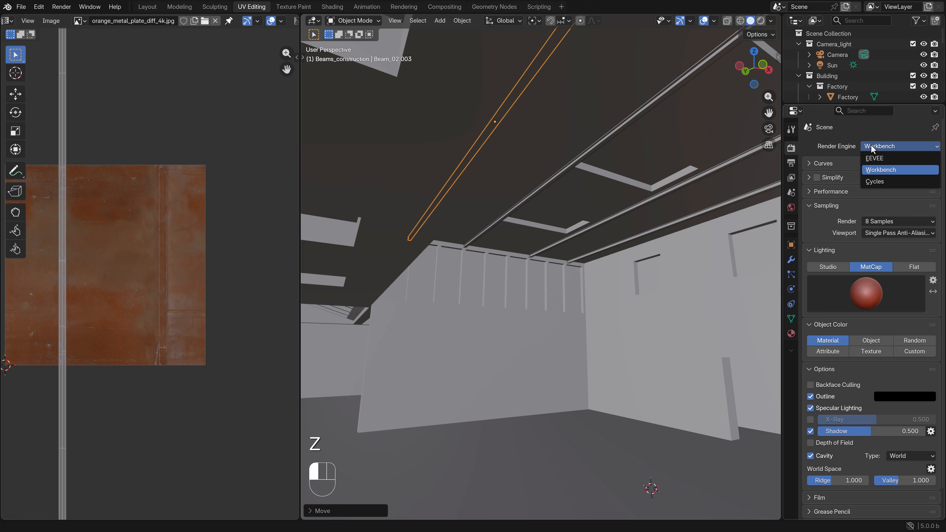
pyautogui.click(874, 181)
pyautogui.press('z')
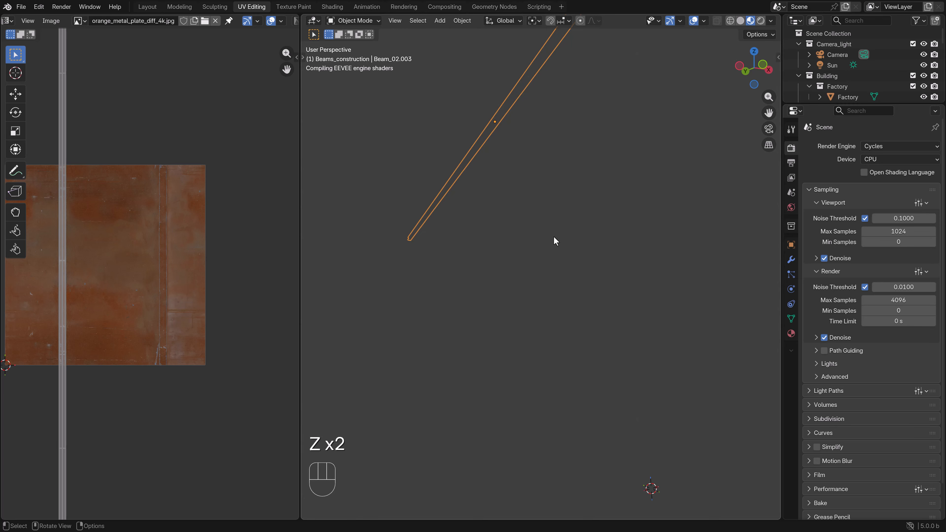
pyautogui.press('z')
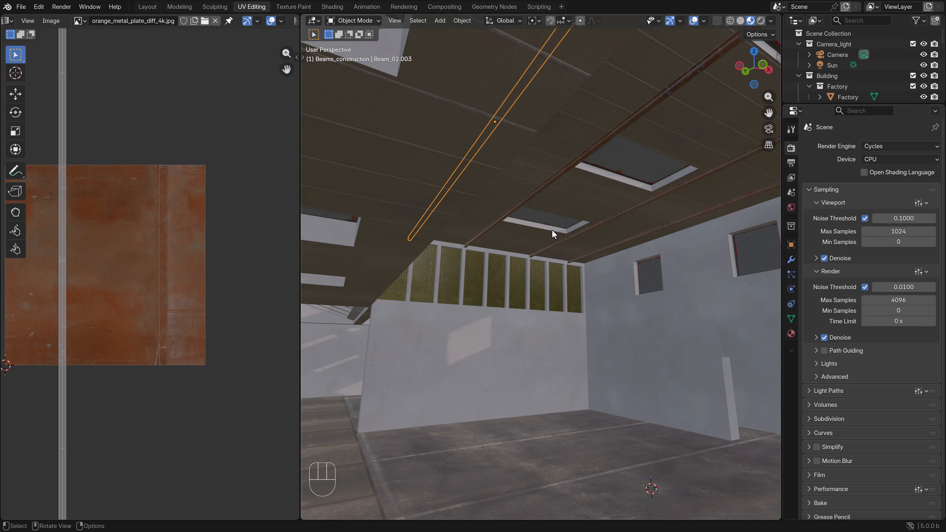
pyautogui.click(637, 168)
# Check the hall's face orientation with the viewport overlay and look along the roof beams.
pyautogui.click(704, 21)
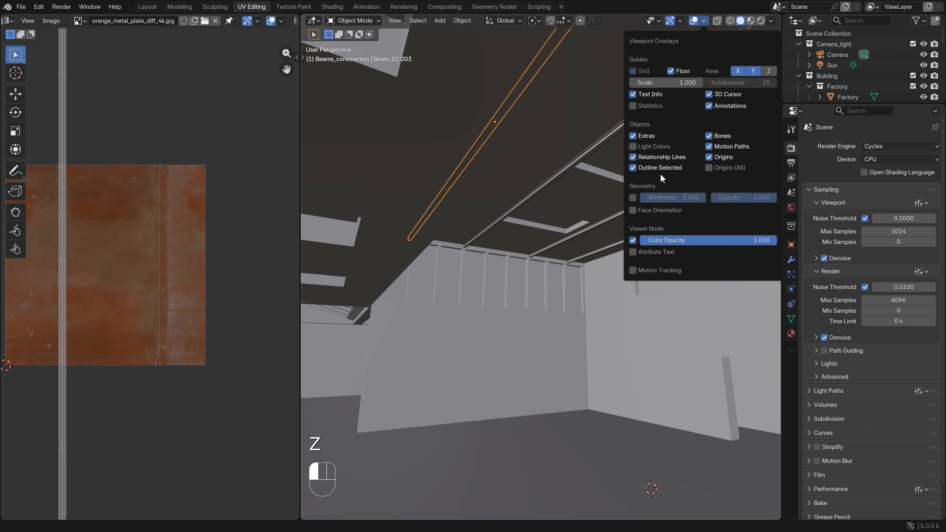
pyautogui.click(632, 211)
pyautogui.click(632, 211)
pyautogui.moveTo(532, 213); pyautogui.dragTo(517, 226, button='middle')
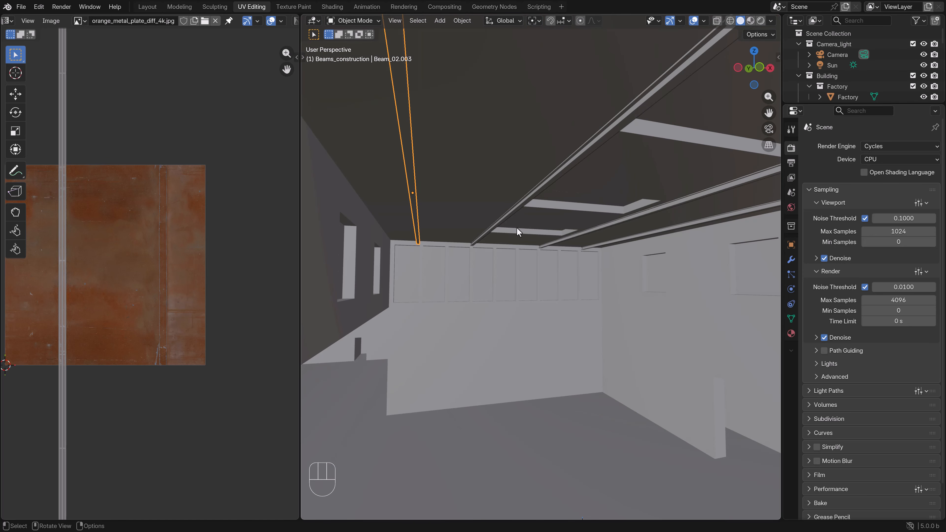
# Locate the truss parts and reference images beside the building, using a wireframe top view and an angled view.
pyautogui.press('KP_7')
pyautogui.scroll(-3, 517, 228)
pyautogui.press('z')
pyautogui.click(498, 229)
pyautogui.scroll(-2, 519, 214)
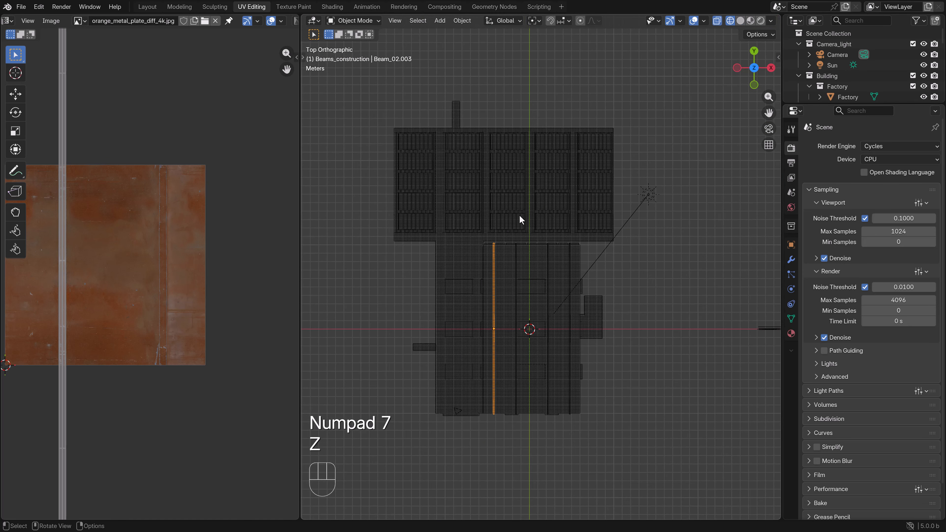
pyautogui.keyDown('shift'); pyautogui.moveTo(560, 237); pyautogui.dragTo(519, 209, button='middle'); pyautogui.keyUp('shift')
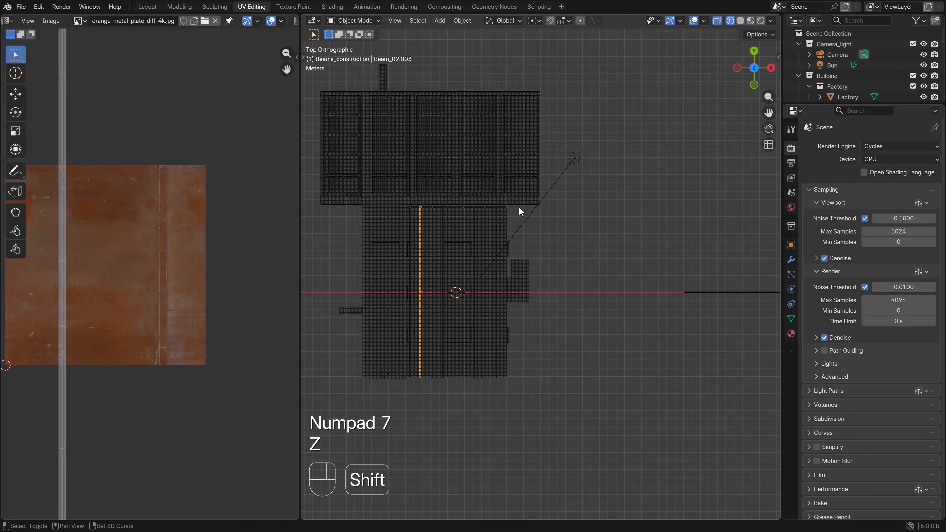
pyautogui.click(713, 290)
pyautogui.keyDown('shift'); pyautogui.moveTo(707, 290); pyautogui.dragTo(589, 265, button='middle'); pyautogui.keyUp('shift')
pyautogui.moveTo(589, 264); pyautogui.dragTo(603, 224, button='middle')
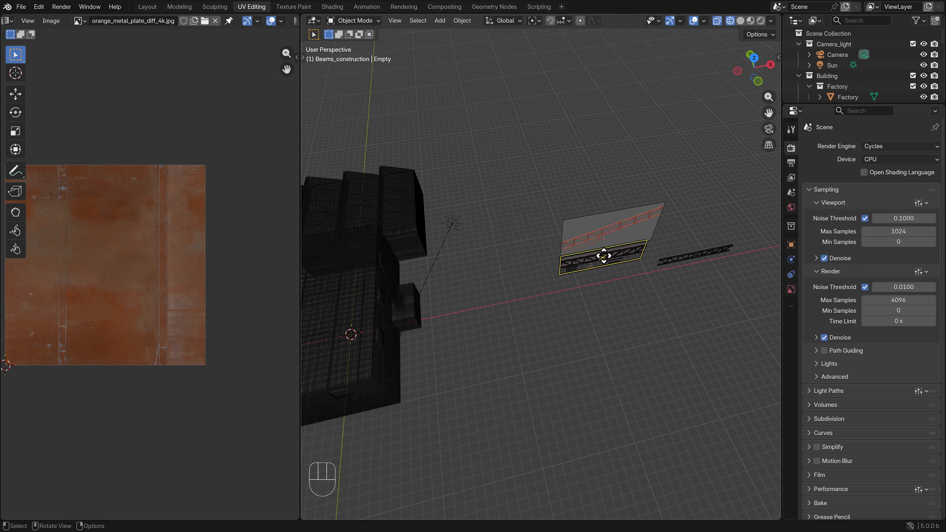
# Select the Beam truss in front of the reference image and show it in solid shading.
pyautogui.click(604, 256)
pyautogui.scroll(3, 611, 260)
pyautogui.scroll(2, 620, 263)
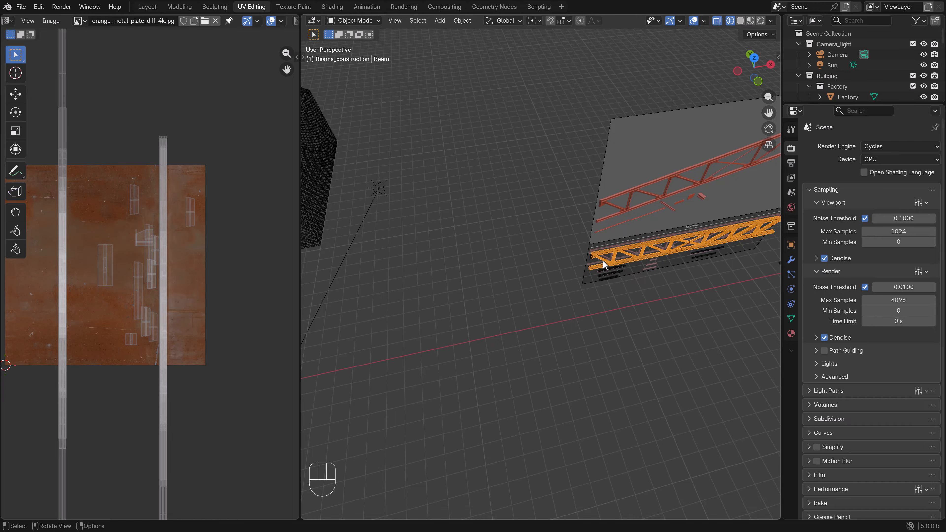
pyautogui.keyDown('shift'); pyautogui.hscroll(-1, 603, 260); pyautogui.keyUp('shift')
pyautogui.scroll(5, 539, 291)
pyautogui.moveTo(619, 300)
pyautogui.keyDown('shift'); pyautogui.mouseDown(button='middle')
pyautogui.moveTo(540, 291)
pyautogui.moveTo(577, 264)
pyautogui.mouseUp(button='middle'); pyautogui.keyUp('shift')
pyautogui.press('z')
pyautogui.moveTo(497, 287); pyautogui.dragTo(501, 278, button='middle')
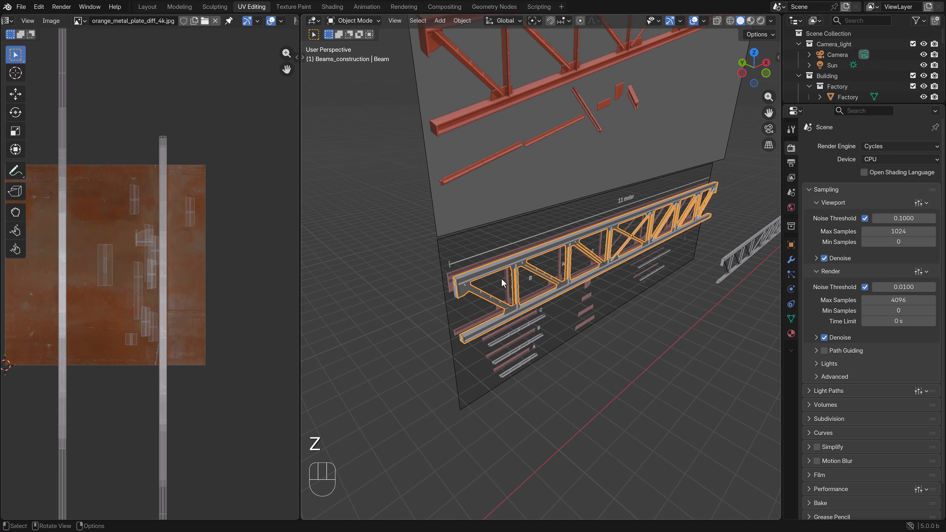
pyautogui.press('g')
pyautogui.rightClick(524, 304)
pyautogui.press('g')
pyautogui.press('KP_1')
# Add the upper and lower flange pieces to the truss selection and join everything into one object.
pyautogui.scroll(2, 533, 304)
pyautogui.moveTo(530, 303); pyautogui.dragTo(574, 312, button='middle')
pyautogui.keyDown('shift'); pyautogui.moveTo(521, 312); pyautogui.dragTo(484, 302, button='middle'); pyautogui.keyUp('shift')
pyautogui.keyDown('shift'); pyautogui.click(483, 301); pyautogui.keyUp('shift')
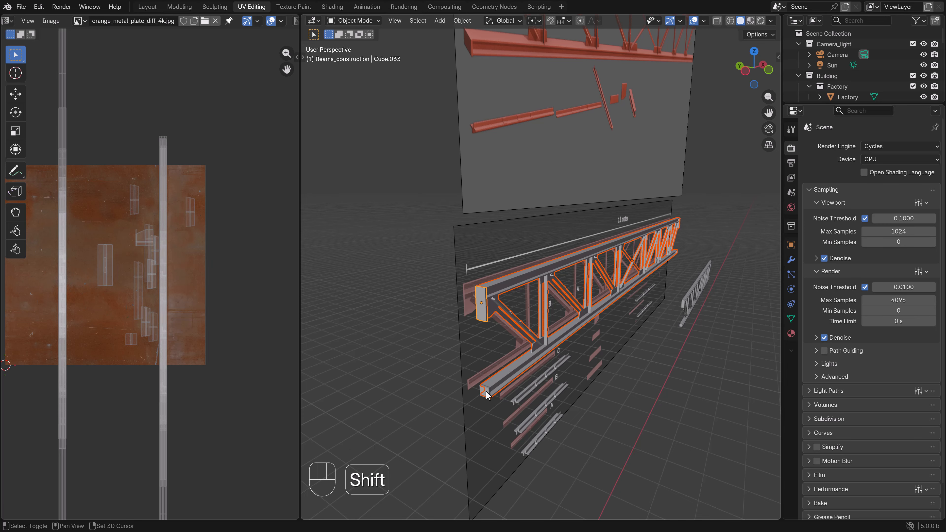
pyautogui.hotkey('ctrl', 'j')
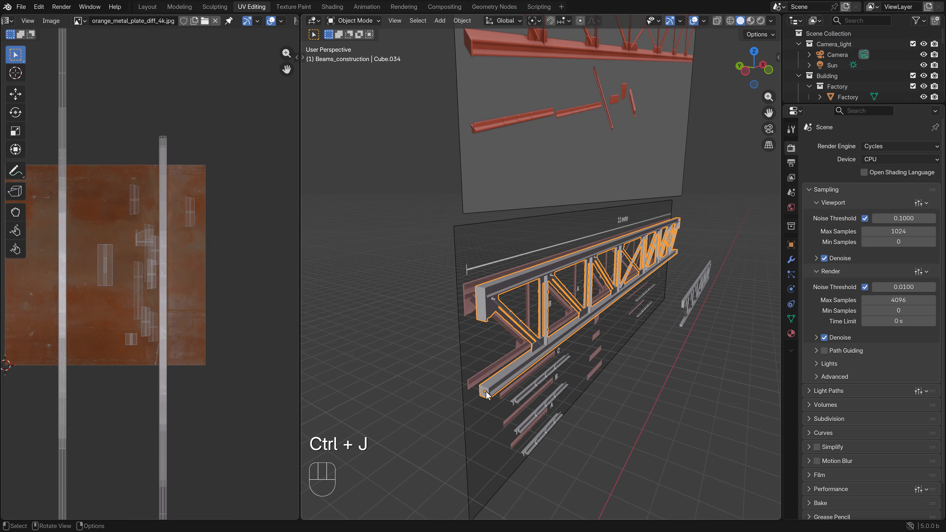
# Rename the joined truss object Cube.034 as Construction_beam.
pyautogui.moveTo(834, 106); pyautogui.dragTo(772, 228)
pyautogui.scroll(-2, 772, 228)
pyautogui.scroll(-3, 840, 195)
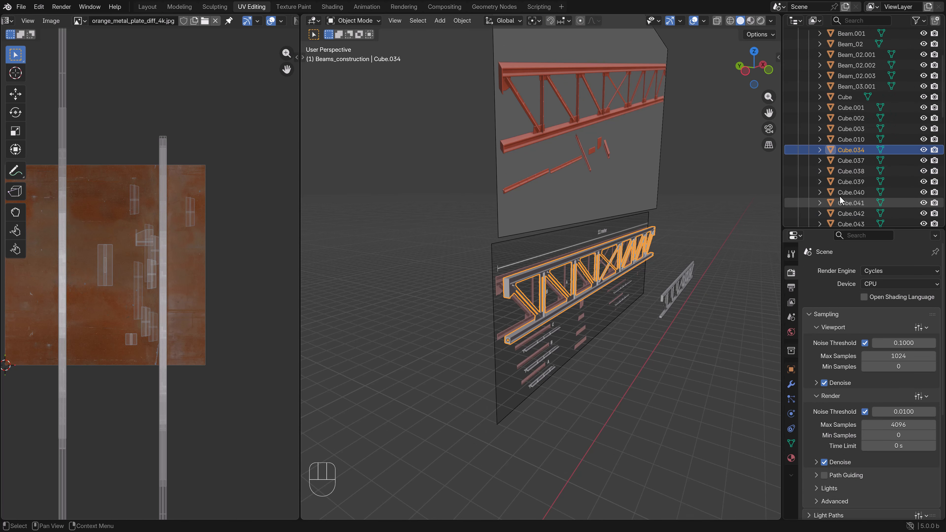
pyautogui.click(791, 370)
pyautogui.click(863, 272)
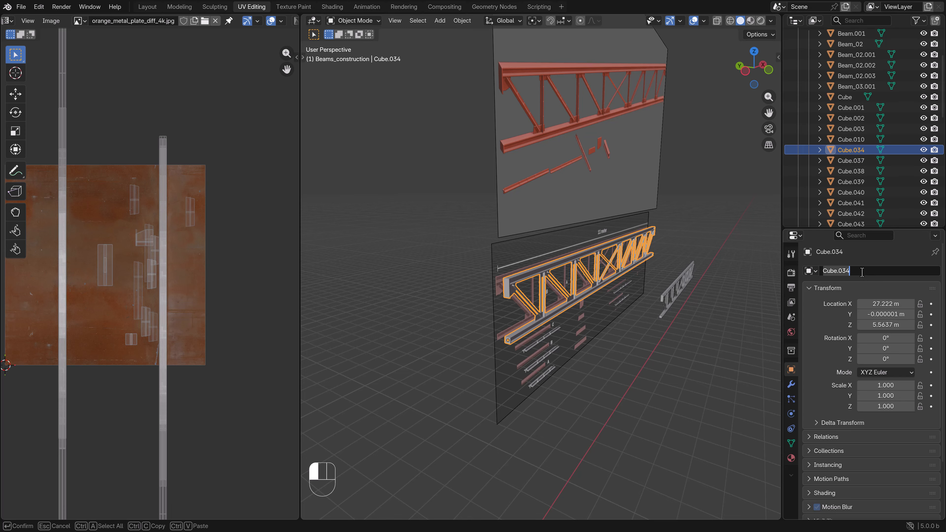
pyautogui.write('Construction_beam')
pyautogui.press('Return')
pyautogui.scroll(5, 835, 101)
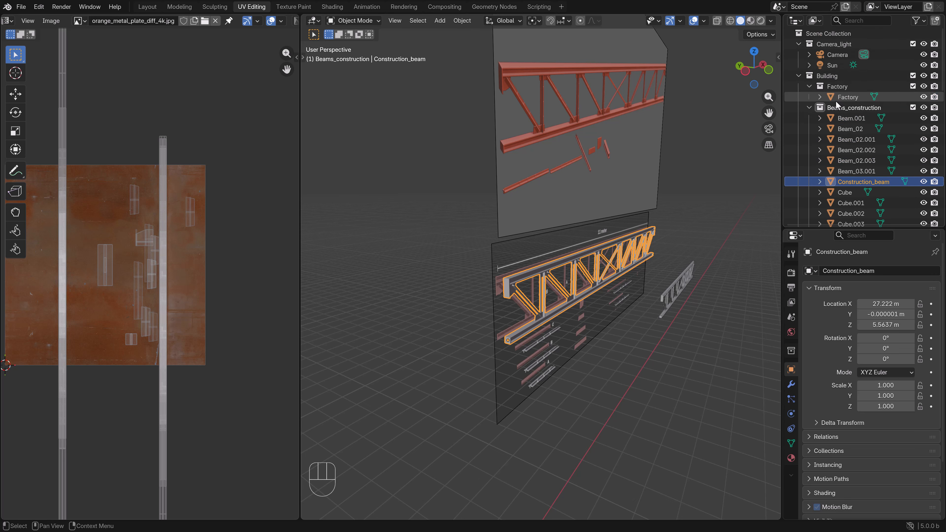
# Move Construction_beam in wireframe top view onto the hall, to about X -4.87 m and Y 8.09 m.
pyautogui.click(691, 196)
pyautogui.click(542, 264)
pyautogui.press('KP_7')
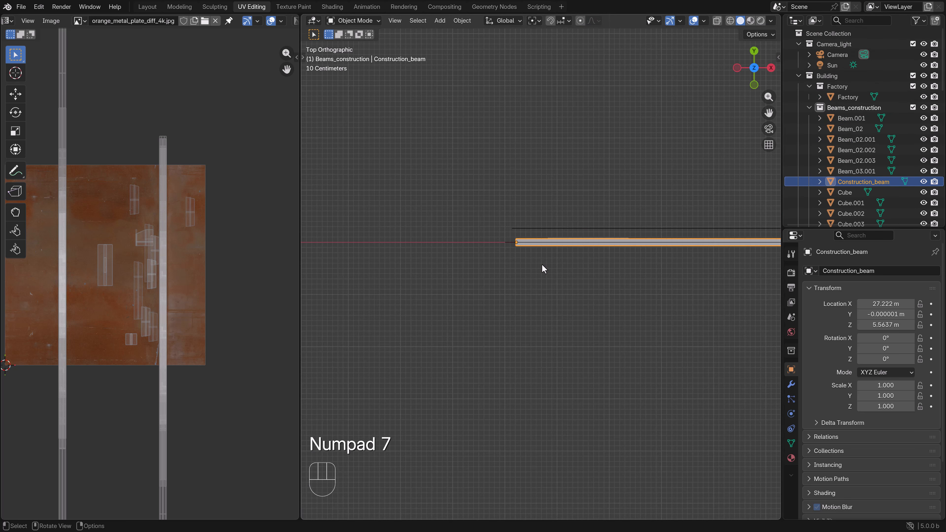
pyautogui.press('z')
pyautogui.scroll(-12, 638, 203)
pyautogui.keyDown('shift'); pyautogui.moveTo(633, 190); pyautogui.dragTo(696, 207, button='middle'); pyautogui.keyUp('shift')
pyautogui.press('g')
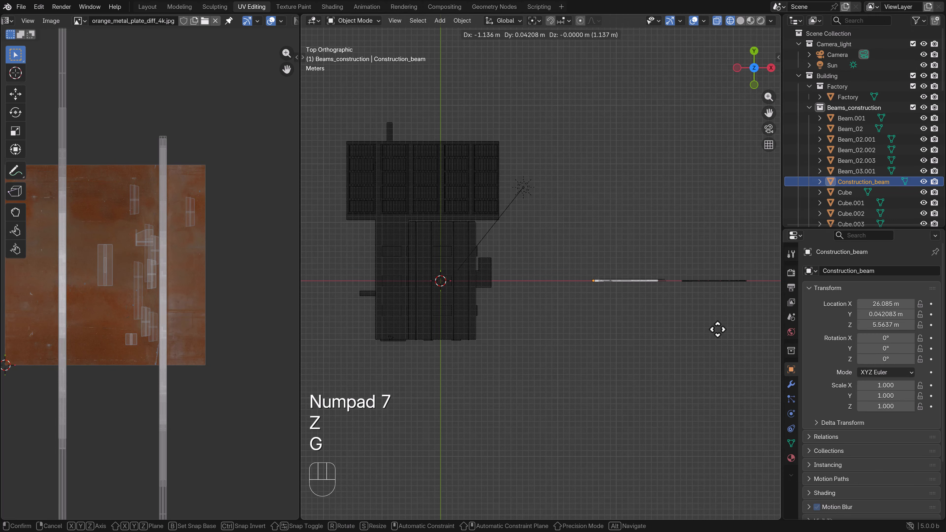
pyautogui.click(530, 278)
pyautogui.keyDown('shift'); pyautogui.moveTo(556, 267); pyautogui.dragTo(714, 301, button='middle'); pyautogui.keyUp('shift')
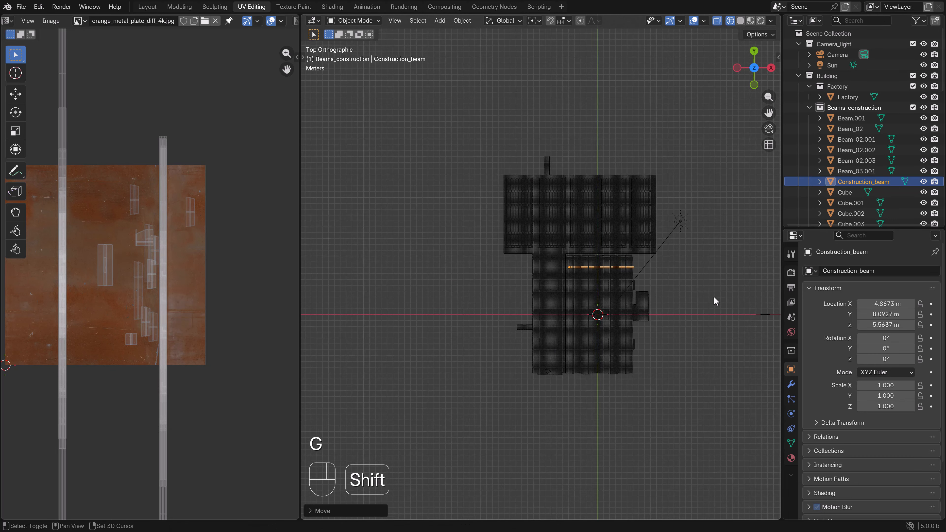
# Adjust Construction_beam's position across the hall to about X -5.17 m and Y 8.15 m.
pyautogui.scroll(5, 706, 297)
pyautogui.keyDown('shift'); pyautogui.hscroll(-3, 662, 284); pyautogui.keyUp('shift')
pyautogui.press('g')
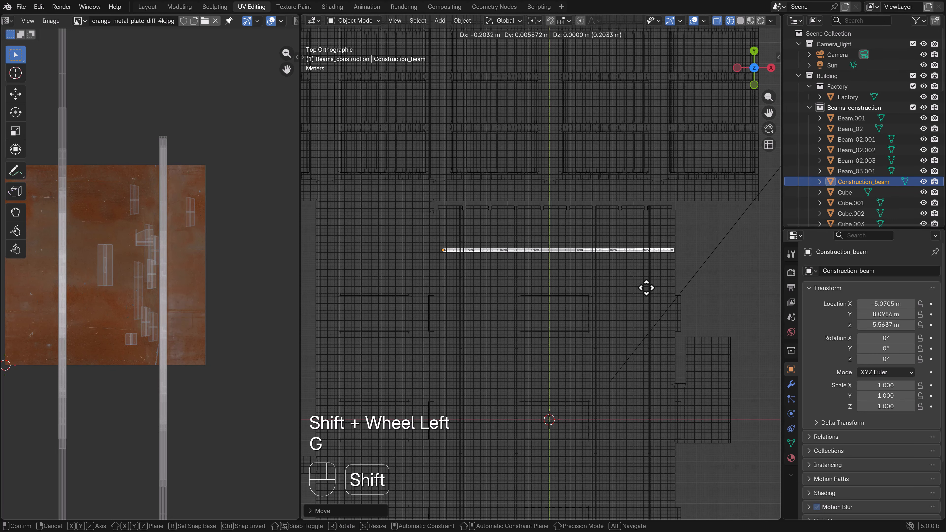
pyautogui.click(627, 277)
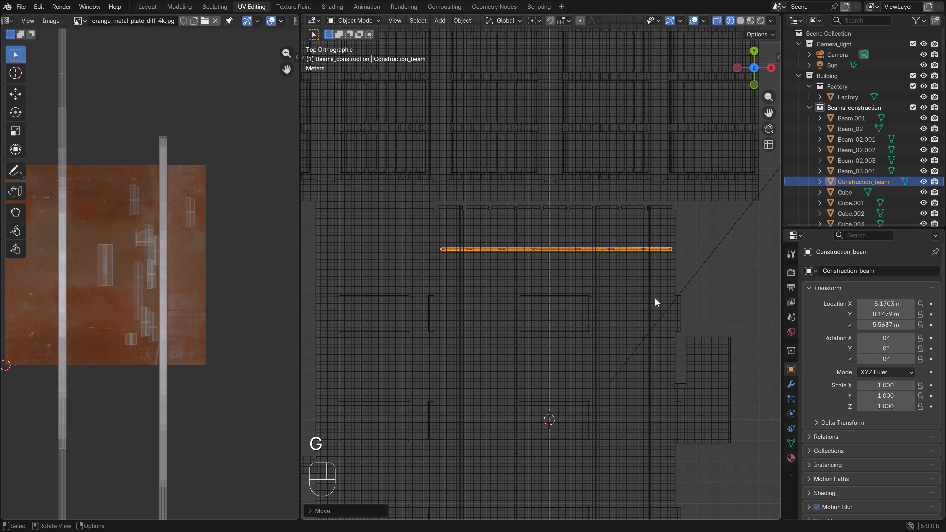
# Raise Construction_beam along Z in front view to about 7.33 m, up at the hall roof.
pyautogui.press('z')
pyautogui.press('z')
pyautogui.press('KP_1')
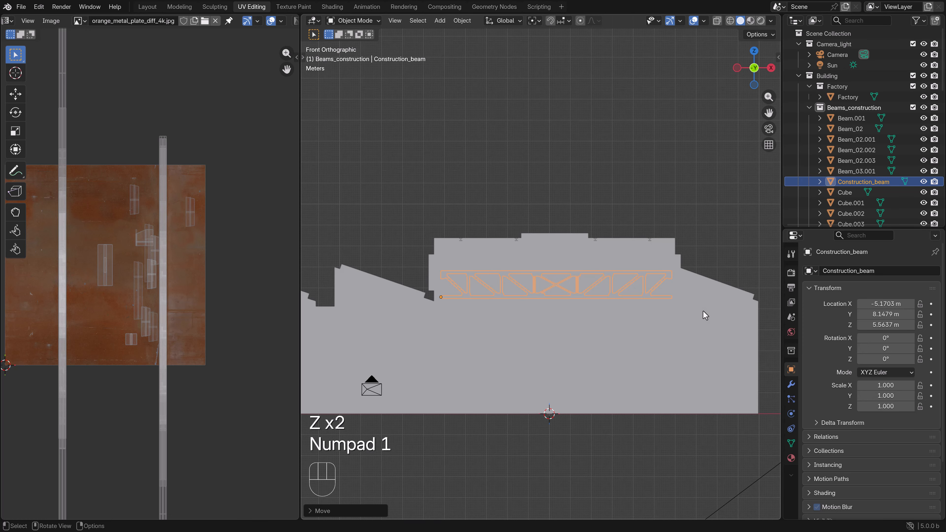
pyautogui.press('g')
pyautogui.press('z')
pyautogui.click(703, 279)
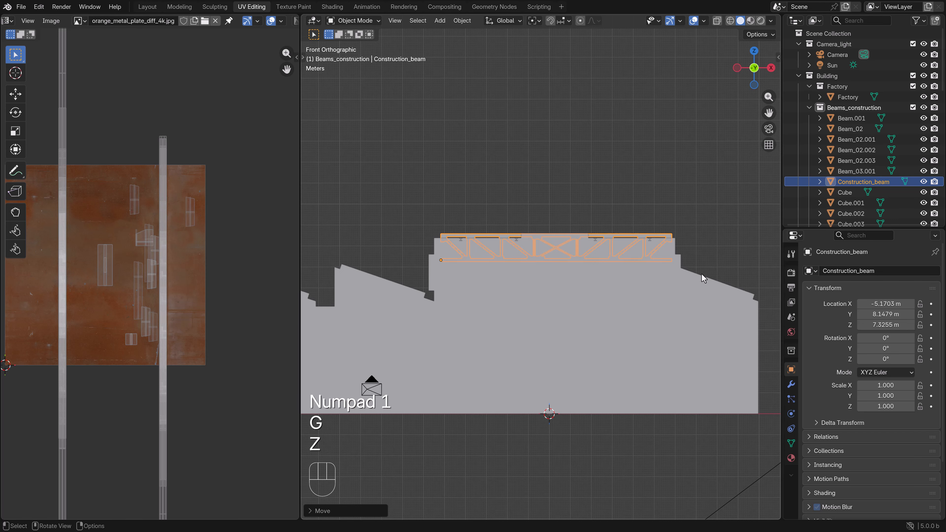
# Set the render engine to Workbench and show the hall from above in rendered shading.
pyautogui.press('KP_7')
pyautogui.press('z')
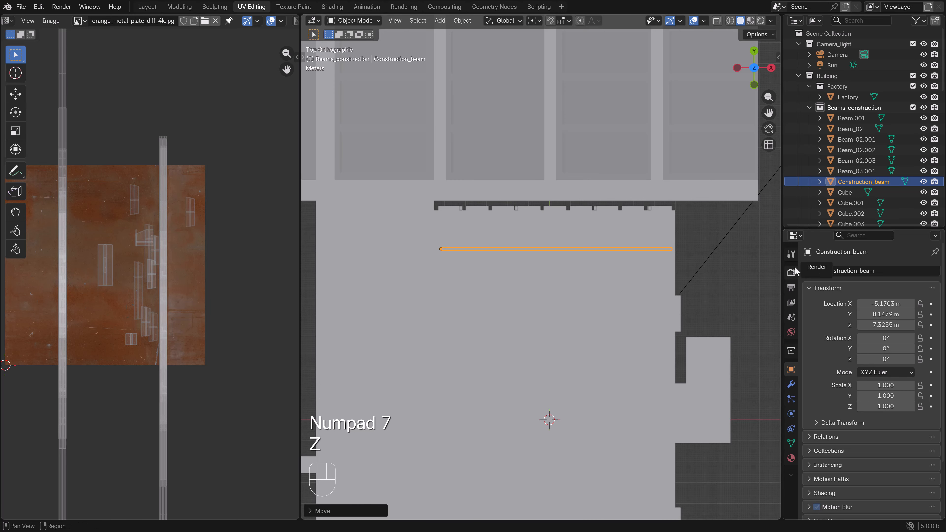
pyautogui.click(791, 273)
pyautogui.click(894, 270)
pyautogui.click(890, 281)
pyautogui.scroll(1, 679, 289)
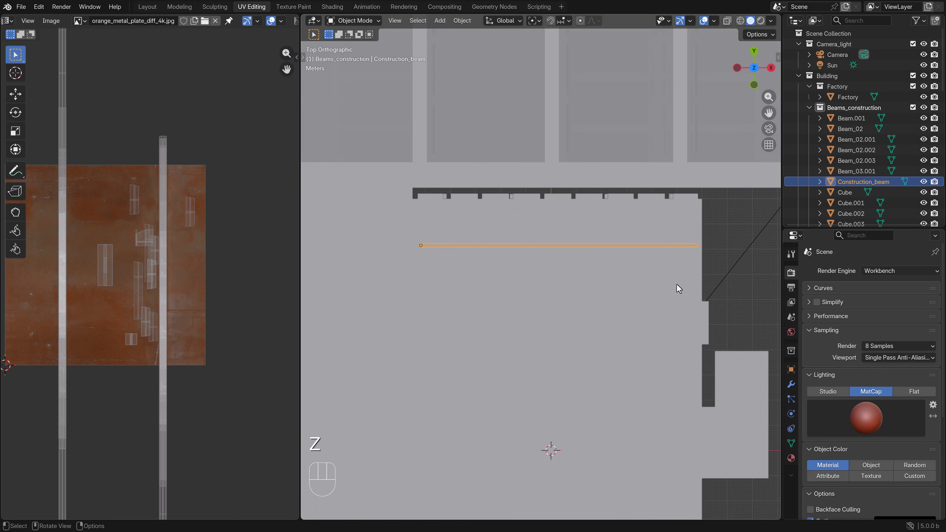
pyautogui.press('s')
pyautogui.press('Escape')
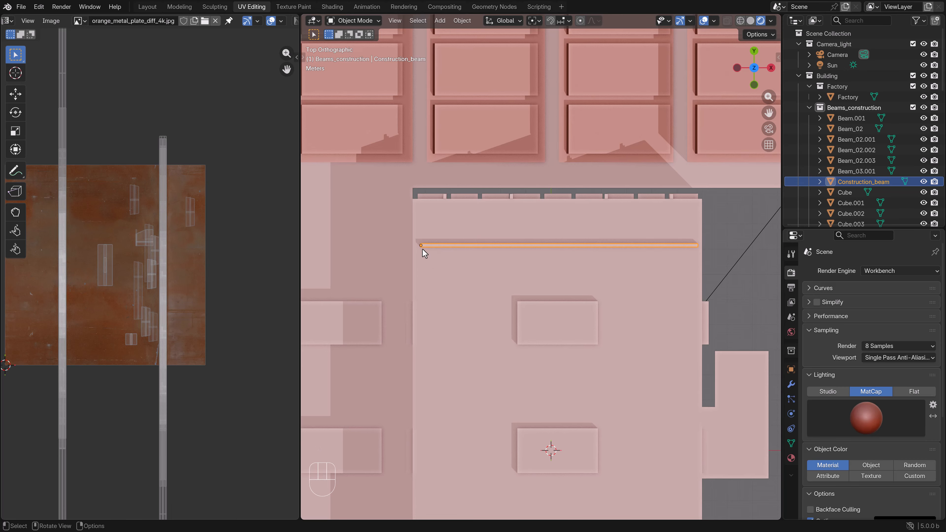
# Set Construction_beam's origin to the centre of its geometry.
pyautogui.press('space')
pyautogui.click(578, 292)
pyautogui.scroll(4, 586, 258)
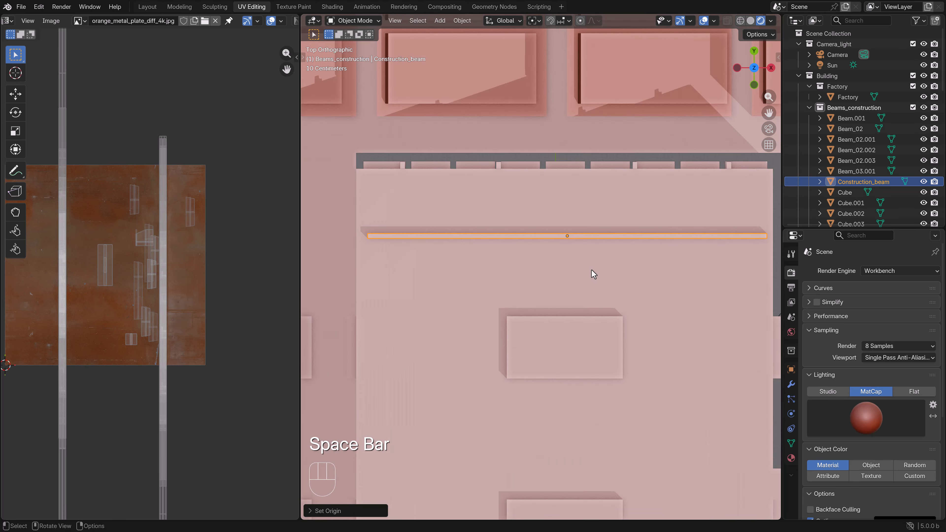
# Scale Construction_beam up and shift it slightly along negative X so it spans the hall from wall to wall.
pyautogui.press('s')
pyautogui.press('g')
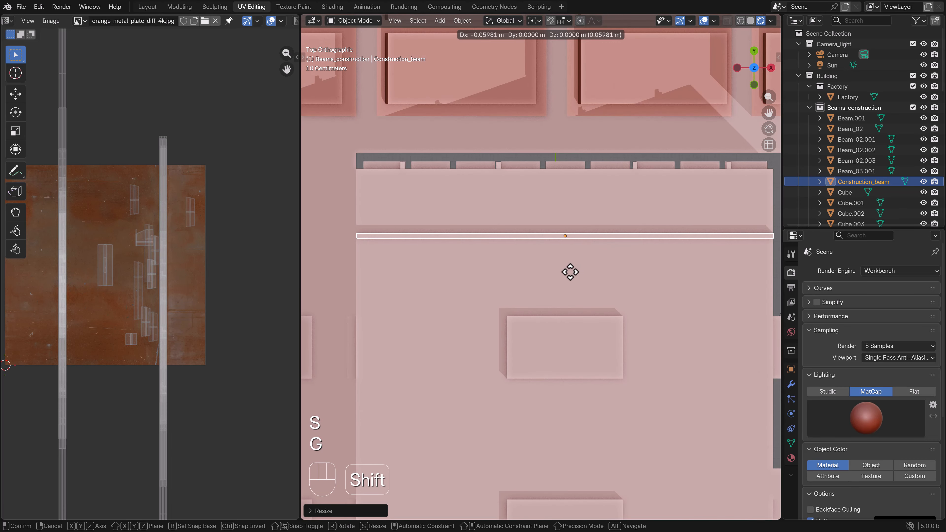
pyautogui.click(565, 270)
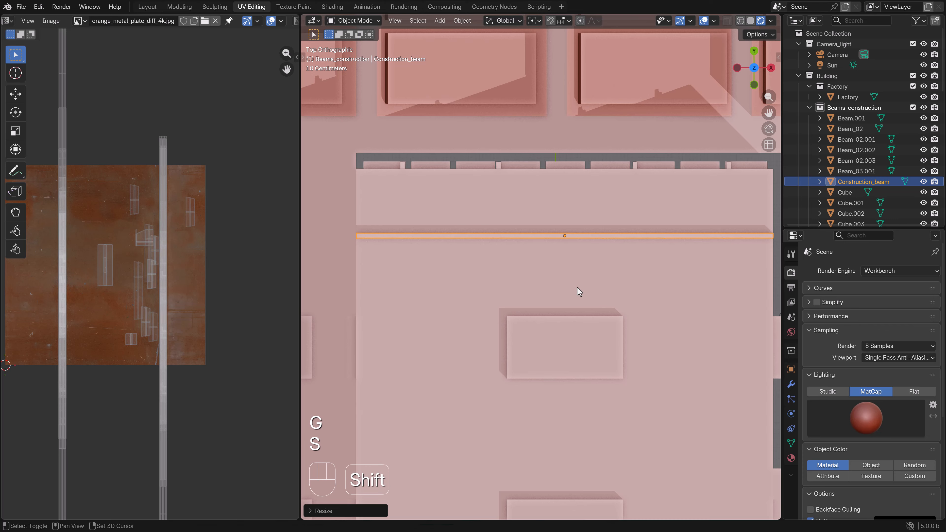
pyautogui.moveTo(576, 290); pyautogui.dragTo(534, 242, button='middle')
pyautogui.hscroll(-2, 613, 228)
pyautogui.press('s')
pyautogui.click(617, 238)
# Lower Construction_beam along Z by about 0.3 m so its top chord sits just beneath the long roof beams.
pyautogui.press('g')
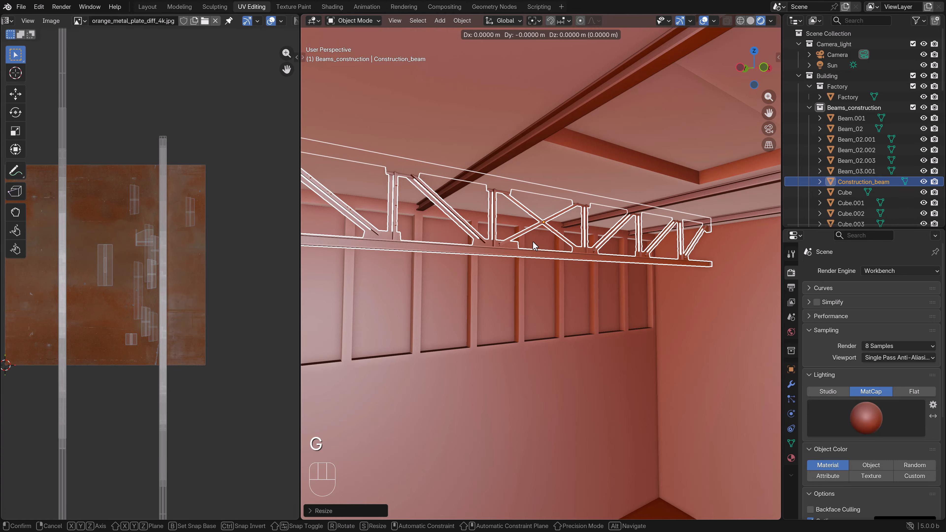
pyautogui.press('z')
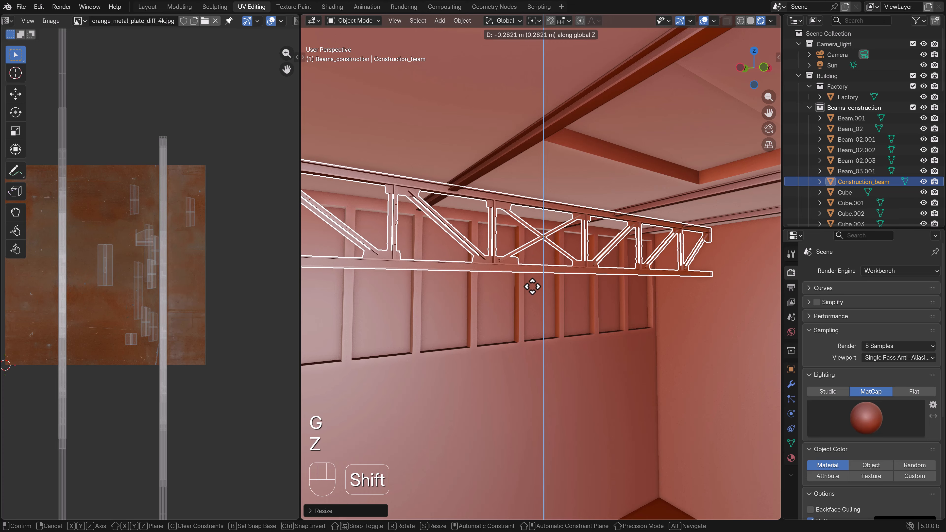
pyautogui.click(532, 305)
pyautogui.moveTo(532, 309); pyautogui.dragTo(501, 274, button='middle')
pyautogui.press('g')
pyautogui.press('z')
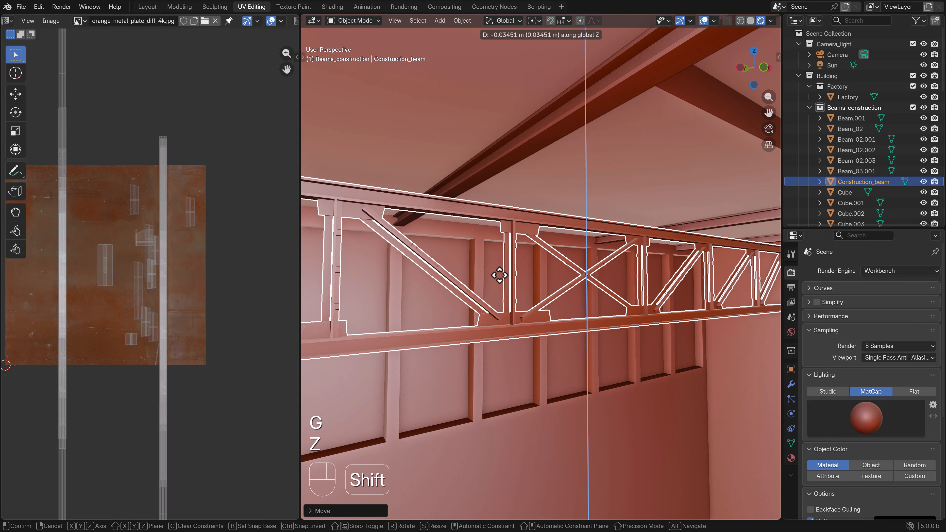
pyautogui.click(475, 242)
pyautogui.hscroll(-3, 487, 251)
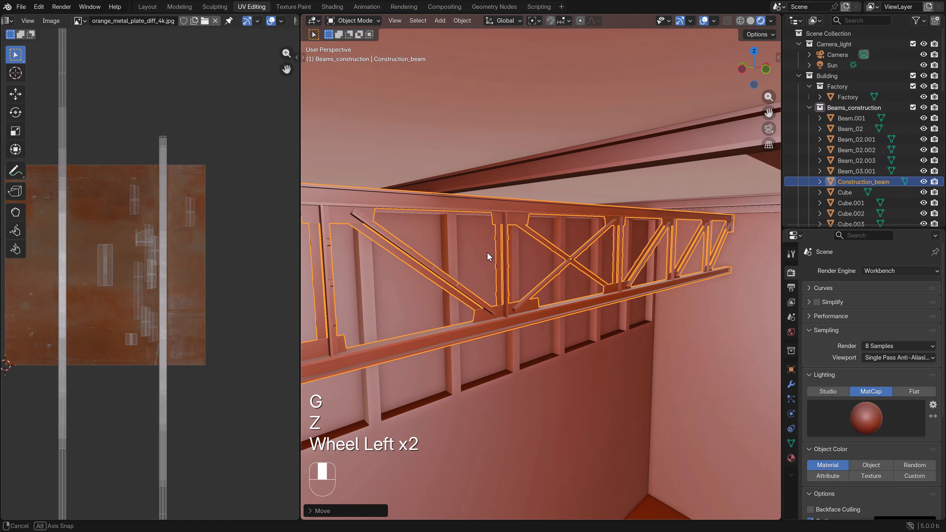
pyautogui.press('g')
pyautogui.press('z')
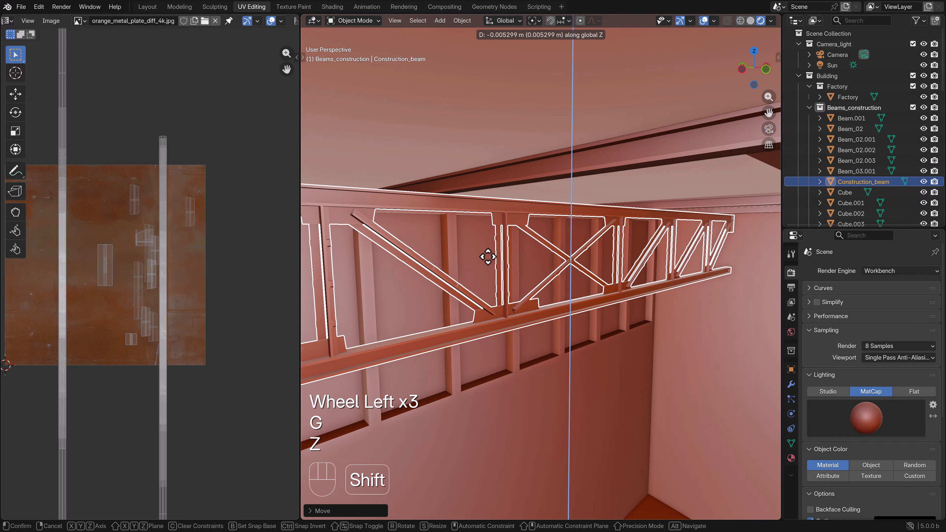
pyautogui.click(488, 258)
# Shift Construction_beam about 0.1 m along negative Y in the wireframe top view.
pyautogui.moveTo(490, 260); pyautogui.dragTo(428, 244, button='middle')
pyautogui.keyDown('shift'); pyautogui.hscroll(-5, 428, 245); pyautogui.keyUp('shift')
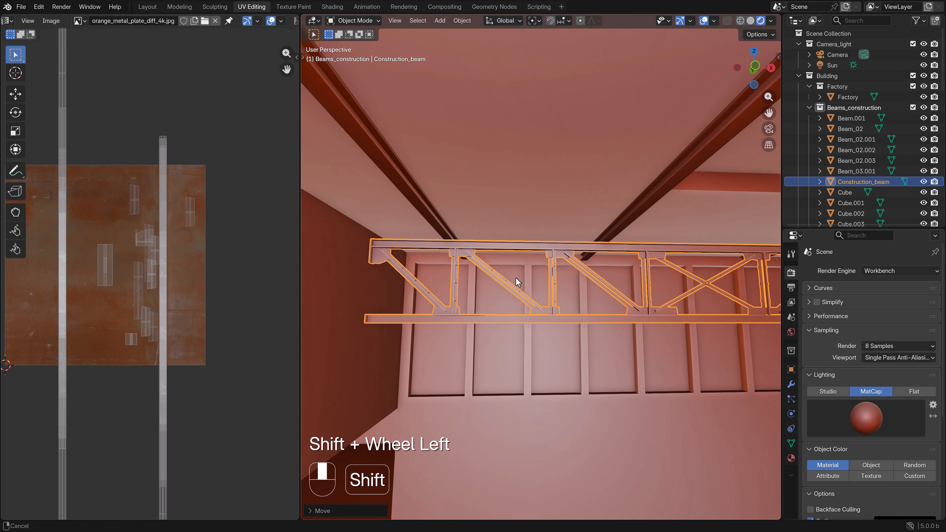
pyautogui.keyDown('shift'); pyautogui.hscroll(-5, 479, 289); pyautogui.keyUp('shift')
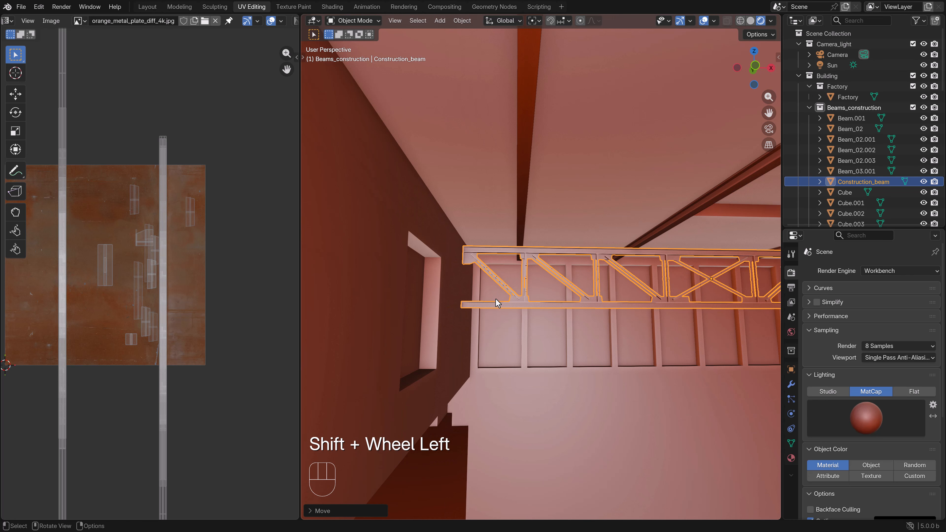
pyautogui.press('KP_7')
pyautogui.press('z')
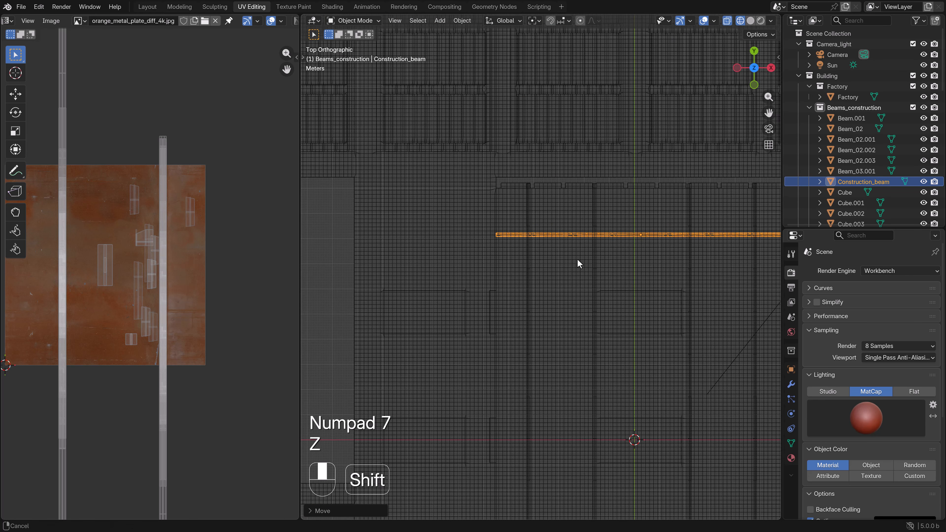
pyautogui.keyDown('shift'); pyautogui.hscroll(-5, 576, 264); pyautogui.keyUp('shift')
pyautogui.press('g')
pyautogui.press('y')
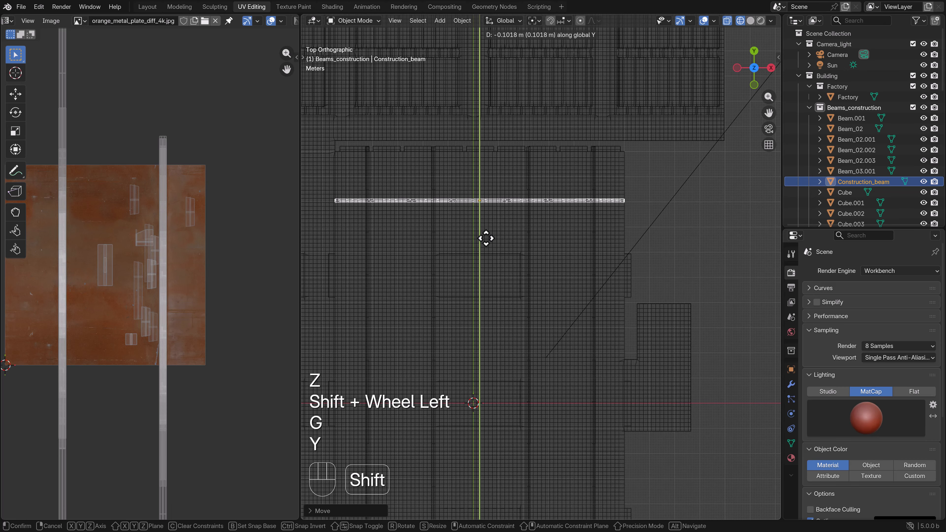
pyautogui.click(485, 240)
# Nudge Construction_beam another 0.06 m or so along negative Y in rendered top view, between the end wall and first skylight.
pyautogui.press('z')
pyautogui.keyDown('shift'); pyautogui.moveTo(483, 249); pyautogui.dragTo(495, 235, button='middle'); pyautogui.keyUp('shift')
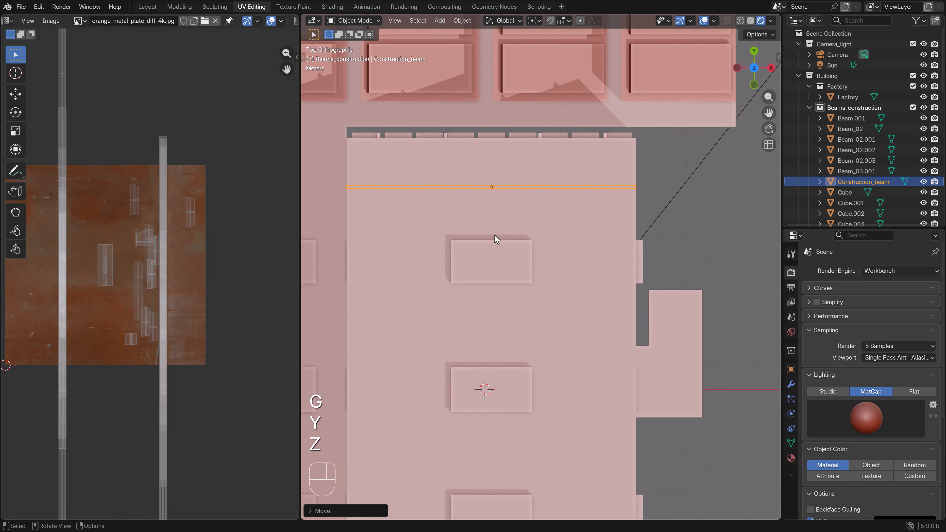
pyautogui.press('g')
pyautogui.press('y')
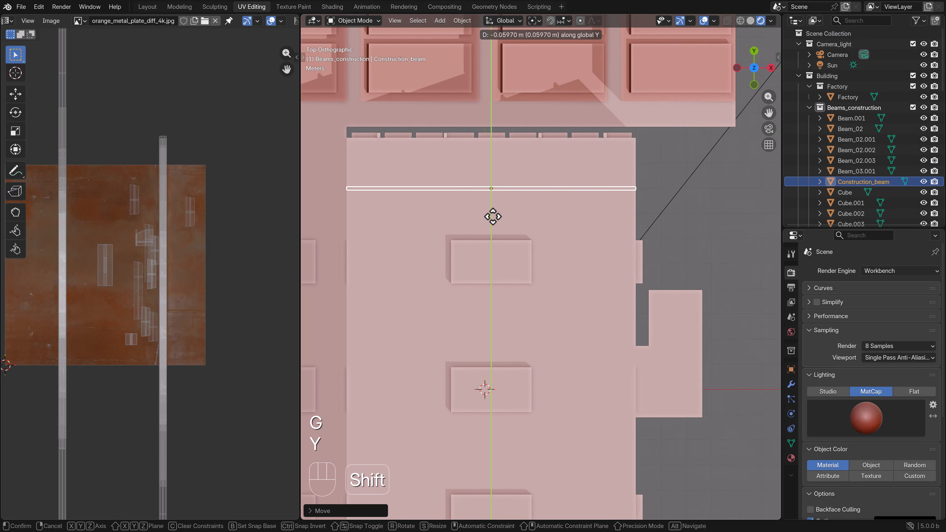
pyautogui.keyDown('shift'); pyautogui.click(492, 216); pyautogui.keyUp('shift')
pyautogui.scroll(-2, 492, 216)
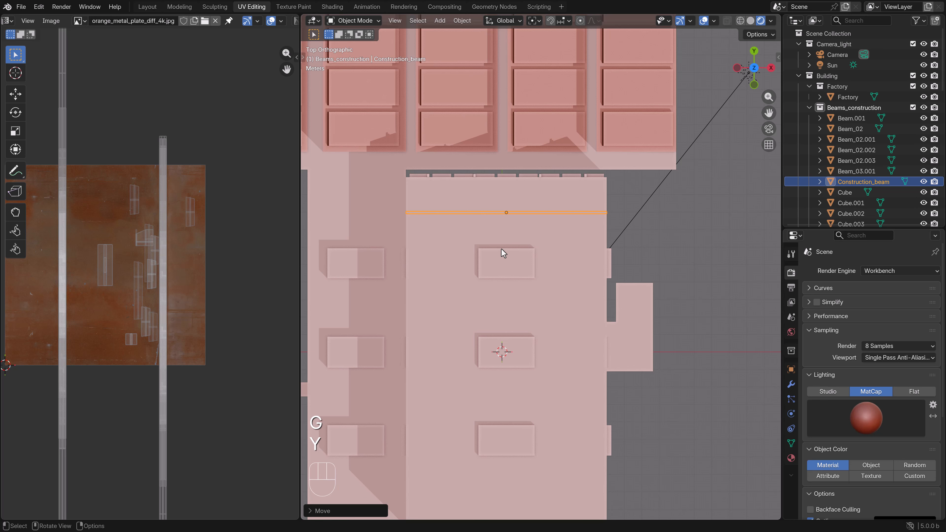
# Duplicate Construction_beam and move the copy about 5.5 m along negative Y, between the first and second skylights.
pyautogui.hotkey('shift', 'd')
pyautogui.press('g')
pyautogui.press('y')
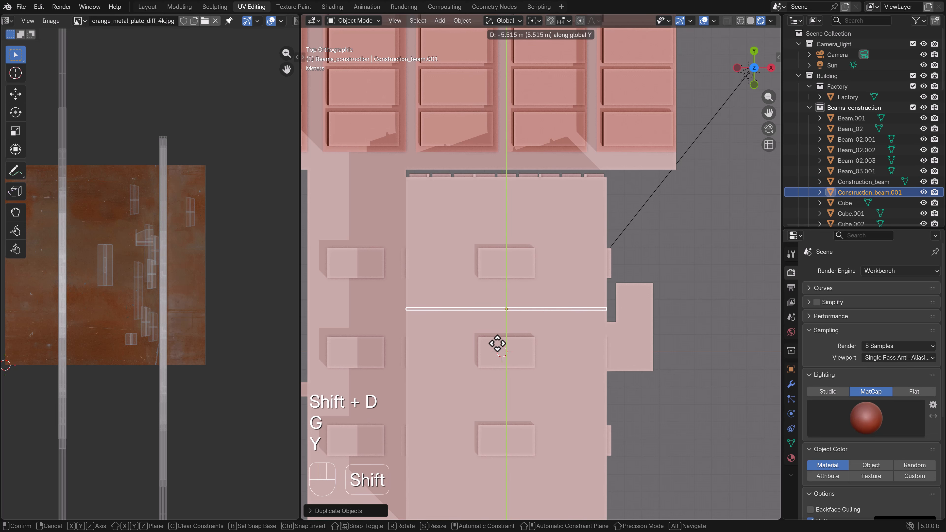
pyautogui.click(498, 345)
pyautogui.keyDown('shift'); pyautogui.moveTo(498, 348); pyautogui.dragTo(498, 299, button='middle'); pyautogui.keyUp('shift')
pyautogui.scroll(2, 499, 300)
pyautogui.press('g')
pyautogui.press('y')
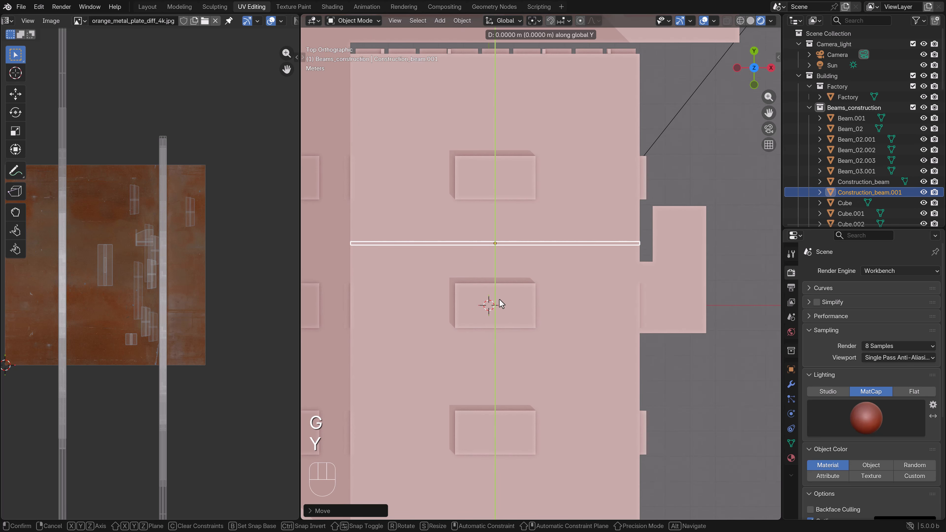
pyautogui.click(500, 300)
# Duplicate the second truss and move the copy along negative Y to between the second and third skylights.
pyautogui.scroll(-1, 509, 275)
pyautogui.hotkey('shift', 'd')
pyautogui.press('g')
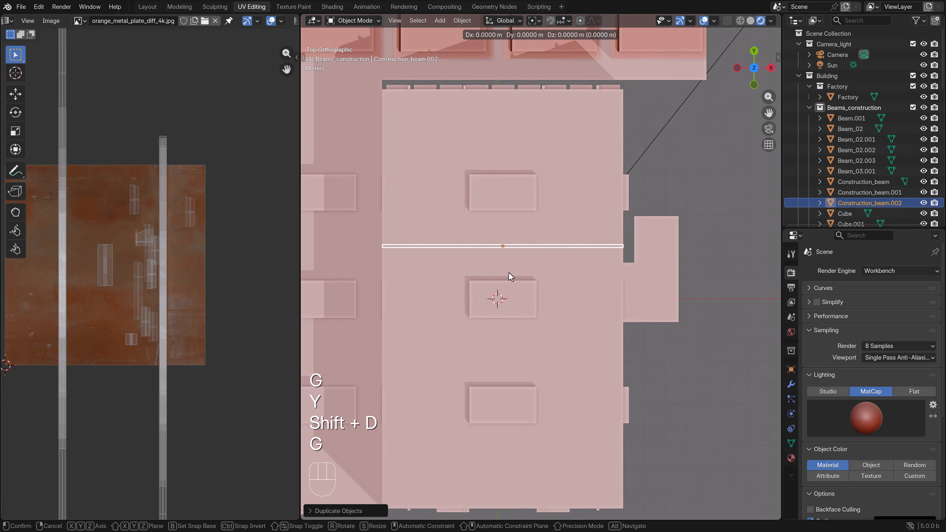
pyautogui.press('y')
pyautogui.keyDown('shift'); pyautogui.click(509, 388); pyautogui.keyUp('shift')
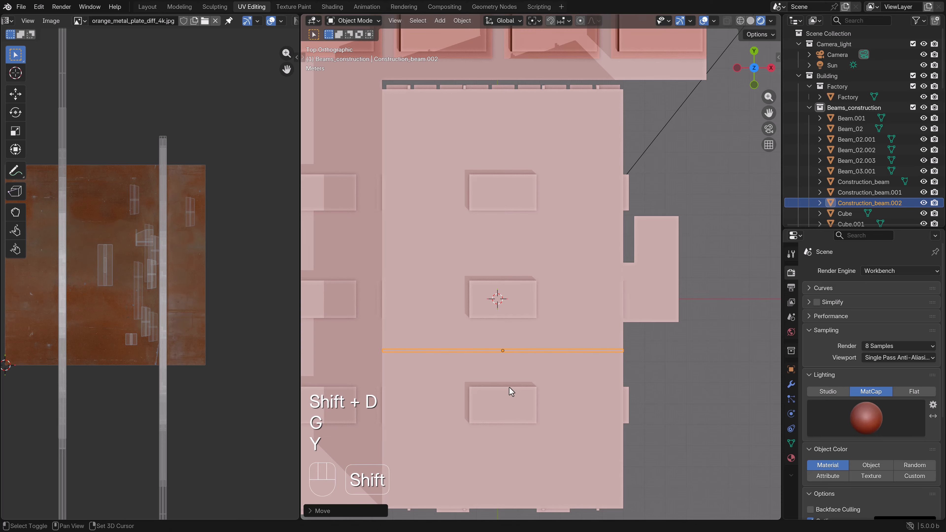
# Duplicate the third truss and place the copy along negative Y, beyond the last skylight near the hall's front wall.
pyautogui.keyDown('shift'); pyautogui.moveTo(509, 387); pyautogui.dragTo(518, 285, button='middle'); pyautogui.keyUp('shift')
pyautogui.hotkey('shift', 'd')
pyautogui.press('g')
pyautogui.press('y')
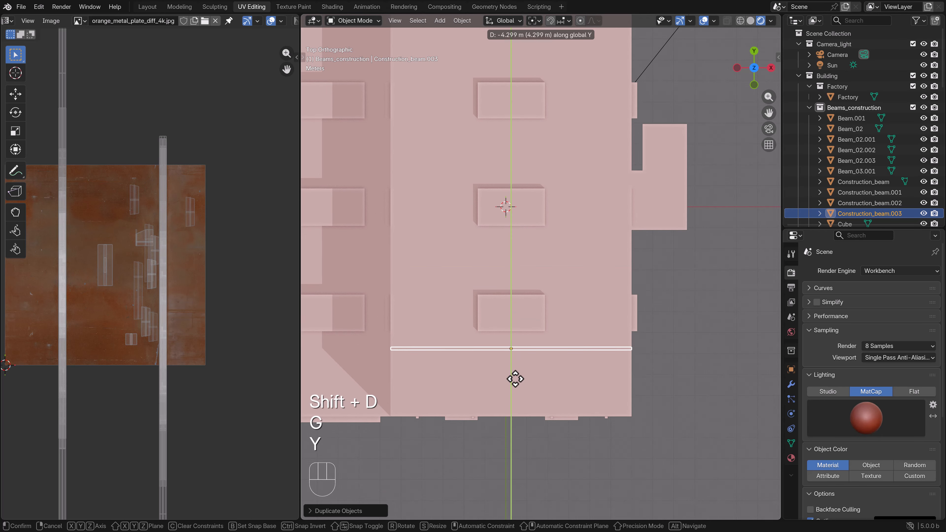
pyautogui.click(513, 400)
# Examine the row of trusses and roof beams through the camera, in wireframe, and from inside the hall in solid shading.
pyautogui.moveTo(494, 355); pyautogui.dragTo(521, 285, button='middle')
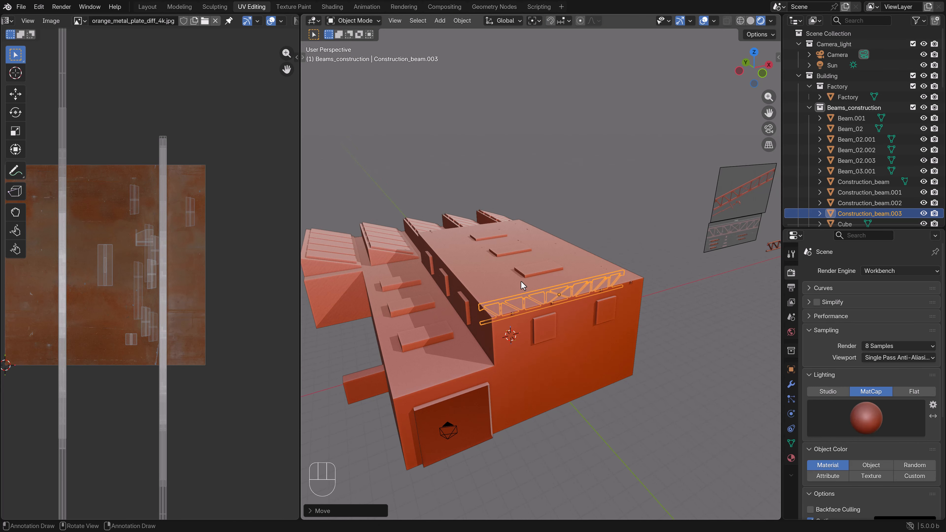
pyautogui.press('KP_0')
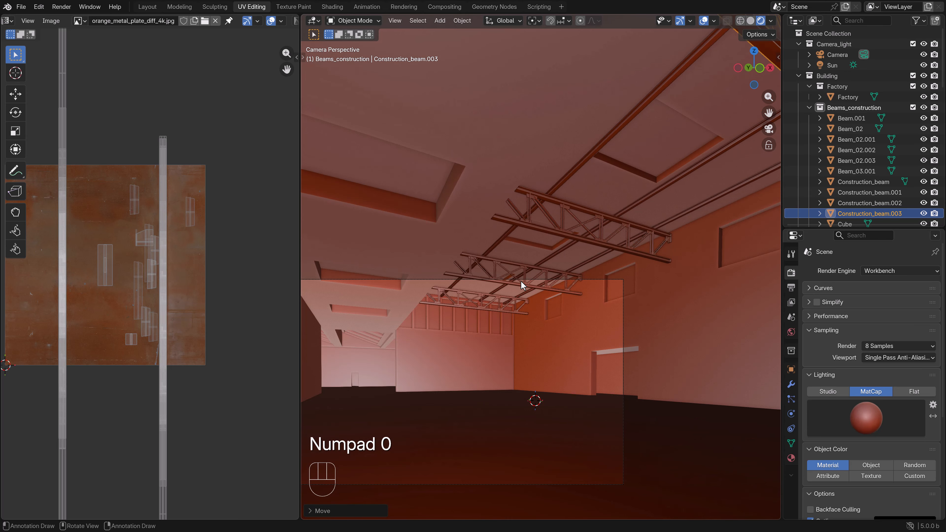
pyautogui.scroll(2, 520, 281)
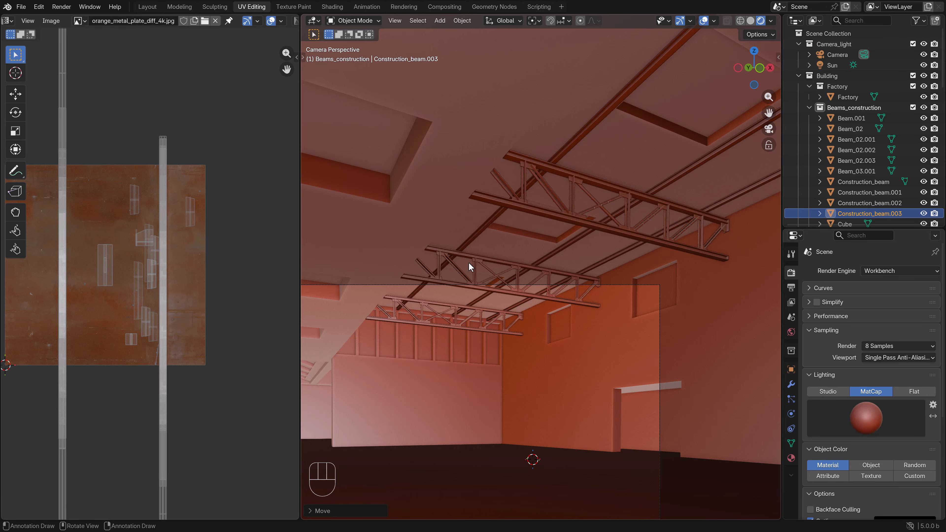
pyautogui.press('KP_7')
pyautogui.keyDown('shift'); pyautogui.hscroll(-3, 436, 246); pyautogui.keyUp('shift')
pyautogui.press('z')
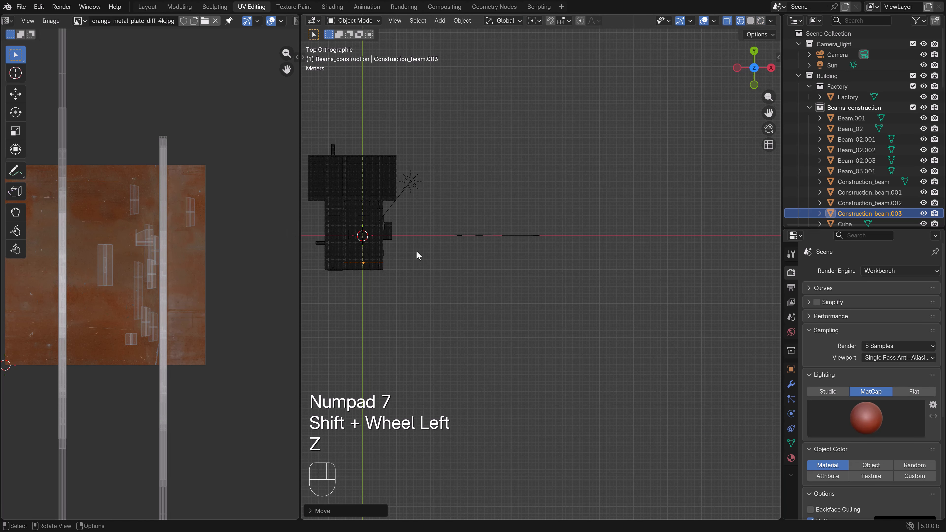
pyautogui.hscroll(-5, 498, 258)
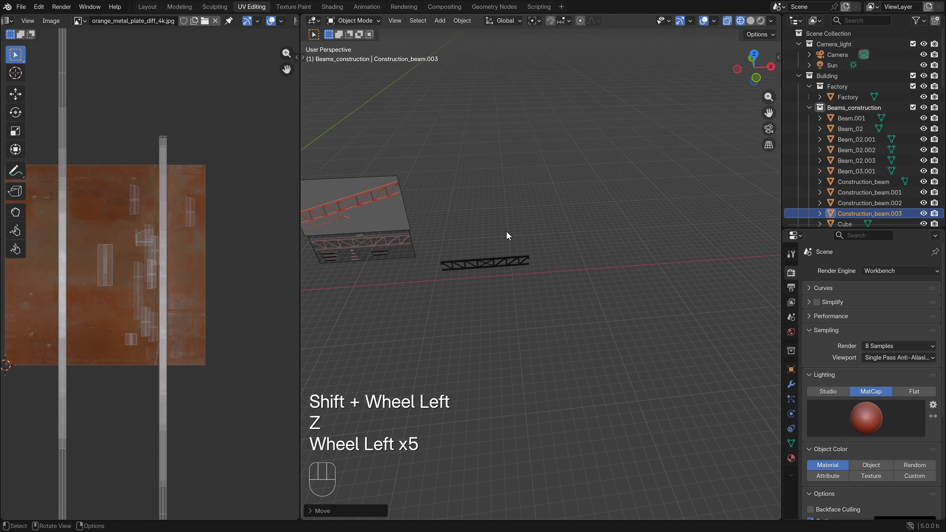
pyautogui.press('KP_7')
pyautogui.keyDown('shift'); pyautogui.moveTo(375, 208); pyautogui.dragTo(526, 190, button='middle'); pyautogui.keyUp('shift')
pyautogui.keyDown('shift'); pyautogui.hscroll(-3, 331, 272); pyautogui.keyUp('shift')
pyautogui.press('z')
pyautogui.press('z')
pyautogui.press('z')
pyautogui.click(452, 283)
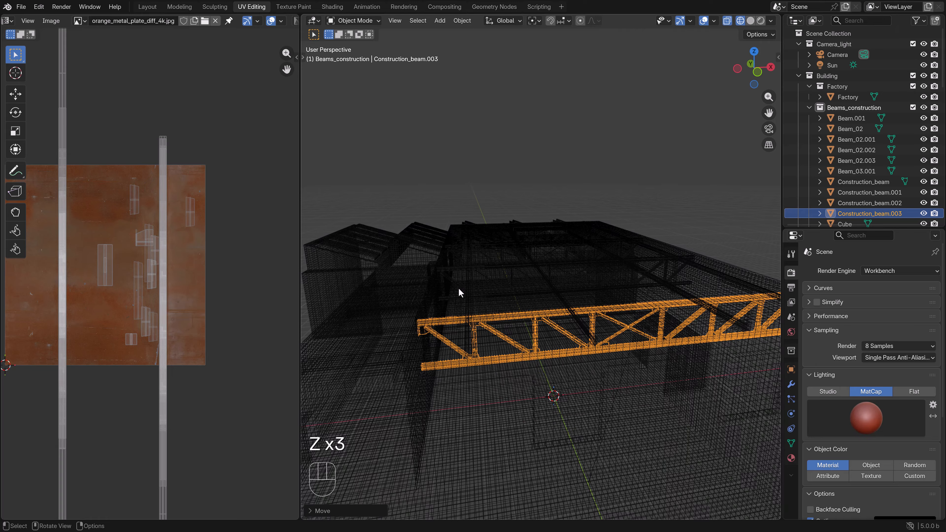
pyautogui.moveTo(458, 291)
pyautogui.mouseDown(button='middle')
pyautogui.moveTo(468, 260)
pyautogui.moveTo(469, 271)
pyautogui.mouseUp(button='middle')
pyautogui.press('z')
pyautogui.click(562, 250)
pyautogui.moveTo(562, 250); pyautogui.dragTo(552, 198, button='middle')
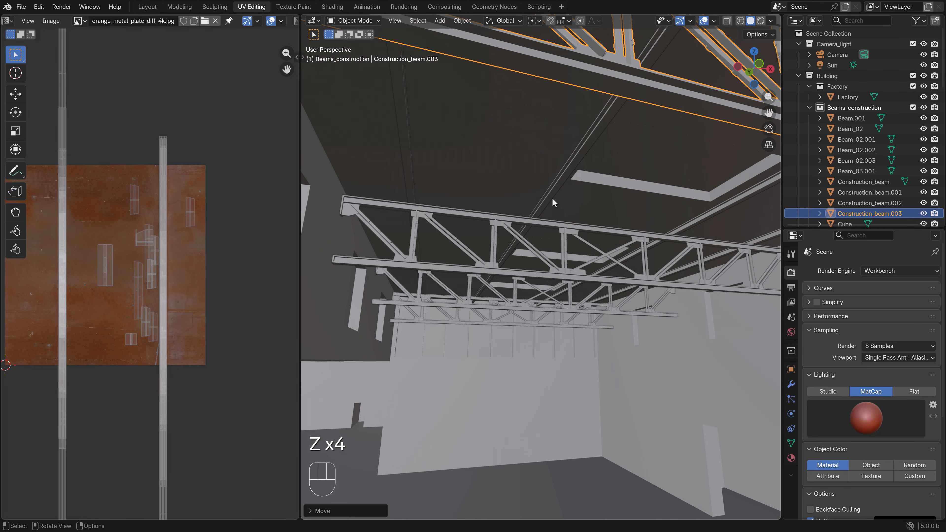
# Duplicate the roof beam Beam_02 in top view and place the copy outside the hall, about 12 m along X.
pyautogui.click(551, 196)
pyautogui.press('KP_7')
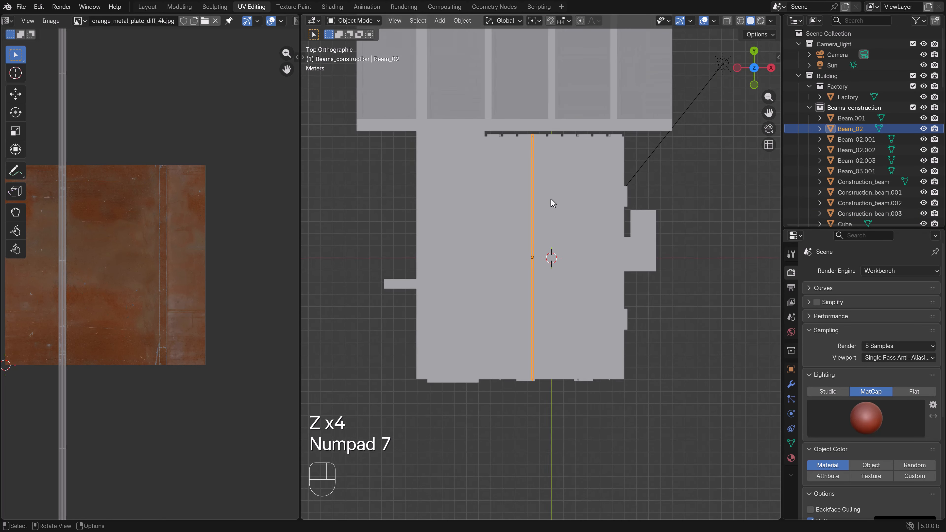
pyautogui.keyDown('shift'); pyautogui.moveTo(559, 259); pyautogui.dragTo(509, 264, button='middle'); pyautogui.keyUp('shift')
pyautogui.hotkey('shift', 'd')
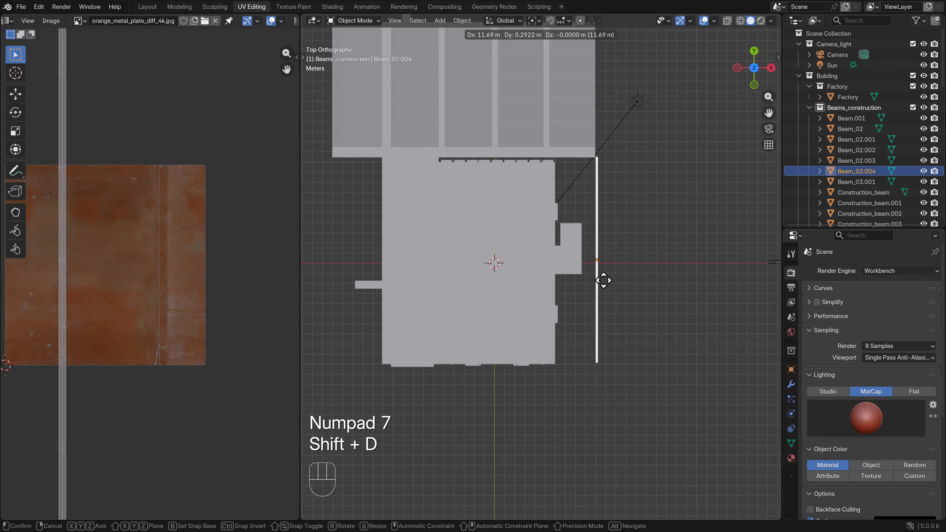
pyautogui.click(611, 281)
pyautogui.keyDown('shift'); pyautogui.moveTo(611, 282); pyautogui.dragTo(600, 282, button='middle'); pyautogui.keyUp('shift')
# Delete the negative-Y half of the duplicated Beam_02's mesh, selecting it in wireframe top view.
pyautogui.press('Tab')
pyautogui.press('z')
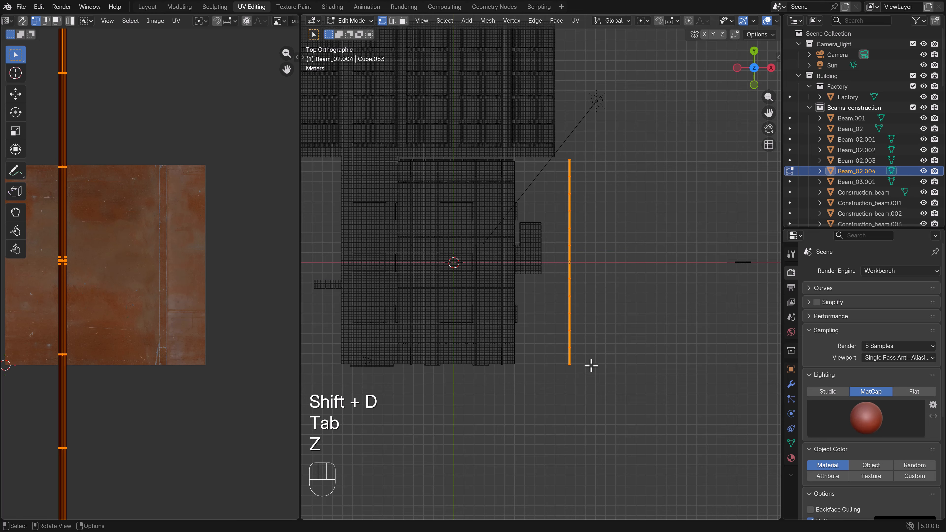
pyautogui.press('b')
pyautogui.moveTo(610, 390); pyautogui.dragTo(546, 265)
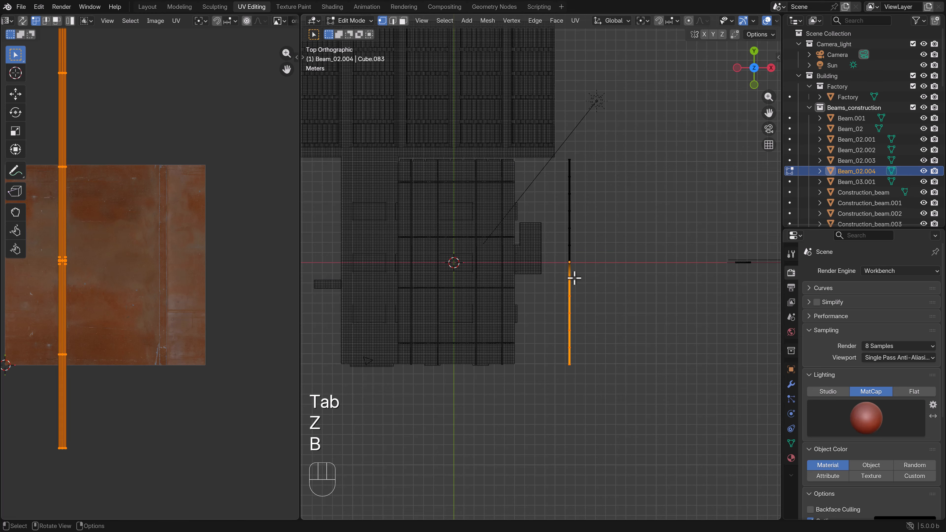
pyautogui.press('x')
pyautogui.click(543, 256)
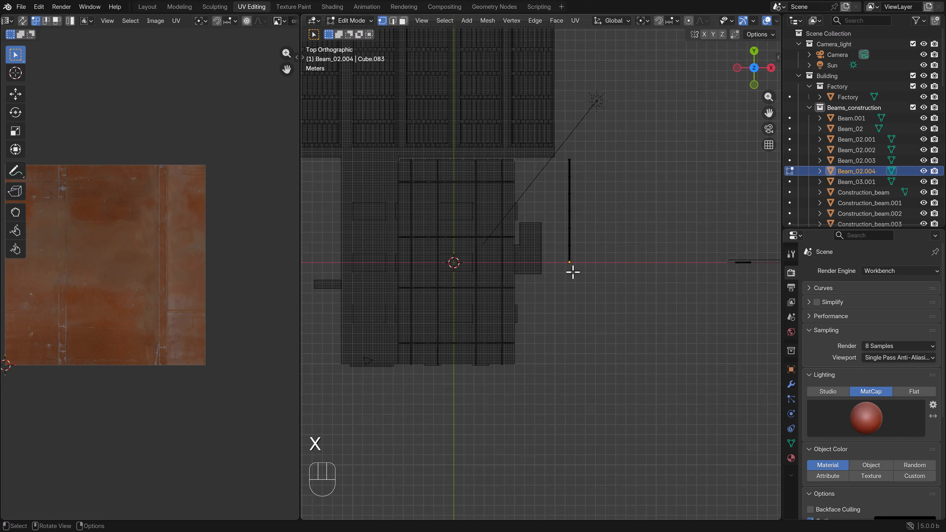
# Rotate the shortened Beam_02 copy 90° in top view and 90° in front view to stand it upright.
pyautogui.press('Tab')
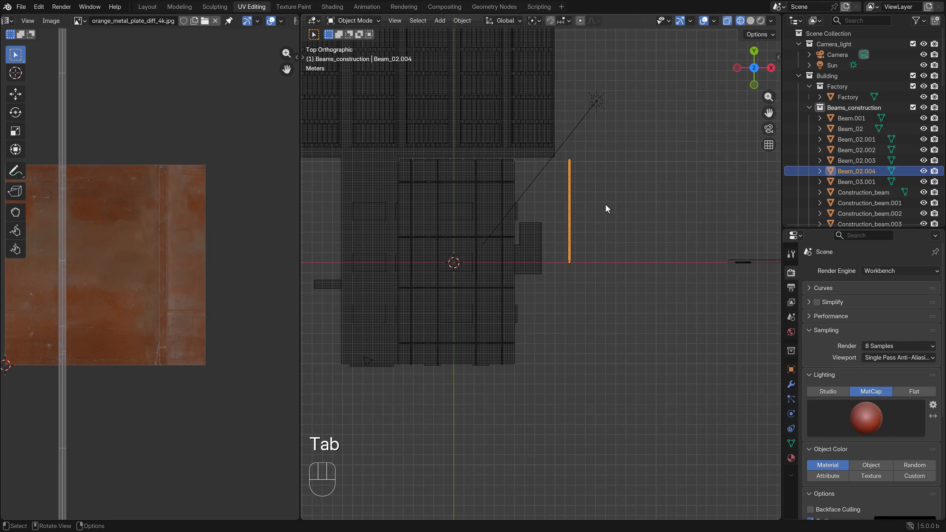
pyautogui.press('r')
pyautogui.keyDown('ctrl'); pyautogui.click(621, 294); pyautogui.keyUp('ctrl')
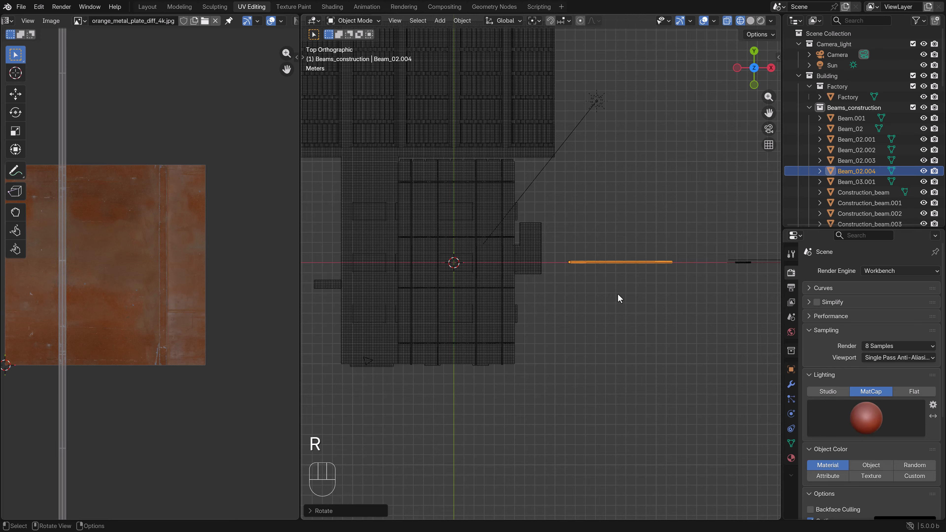
pyautogui.press('KP_1')
pyautogui.press('r')
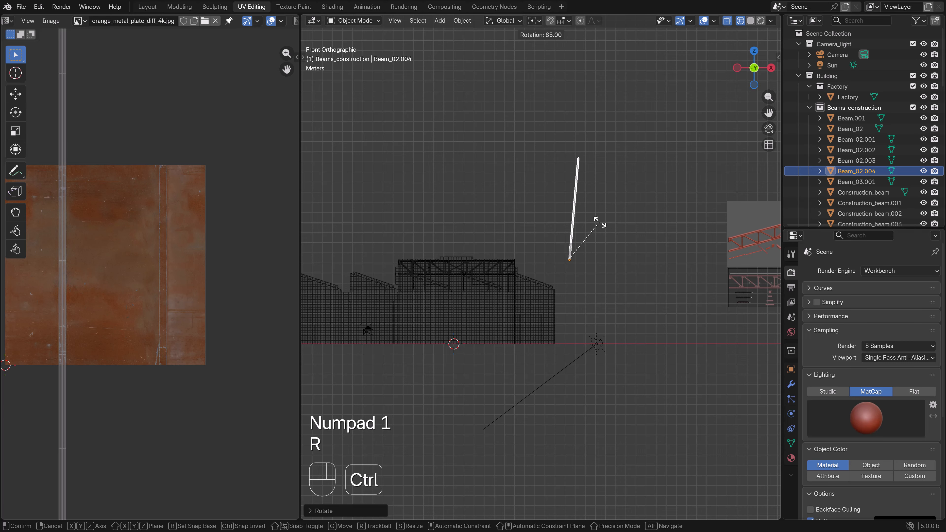
pyautogui.keyDown('ctrl'); pyautogui.click(599, 223); pyautogui.keyUp('ctrl')
# Move the upright beam in front view so its base meets the floor line at the trusses' positive-X end.
pyautogui.scroll(3, 579, 199)
pyautogui.press('g')
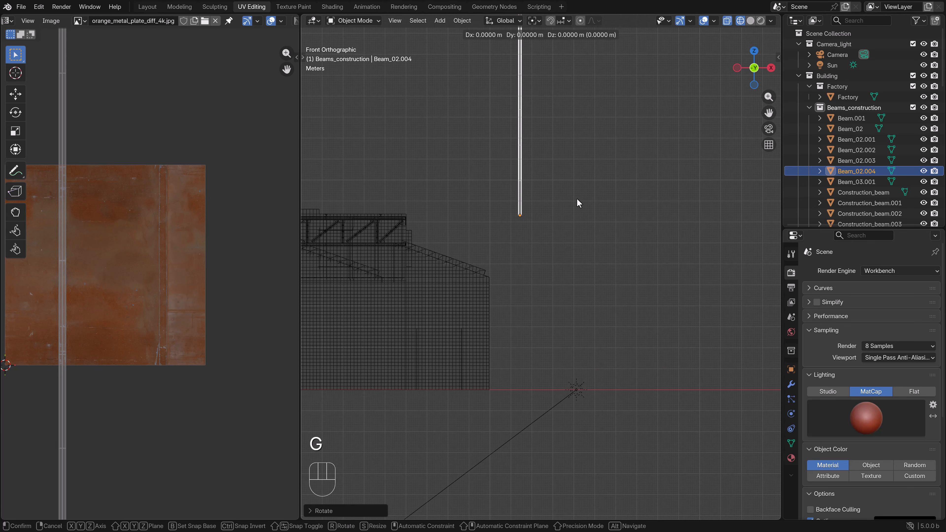
pyautogui.click(428, 393)
pyautogui.scroll(3, 457, 311)
pyautogui.press('g')
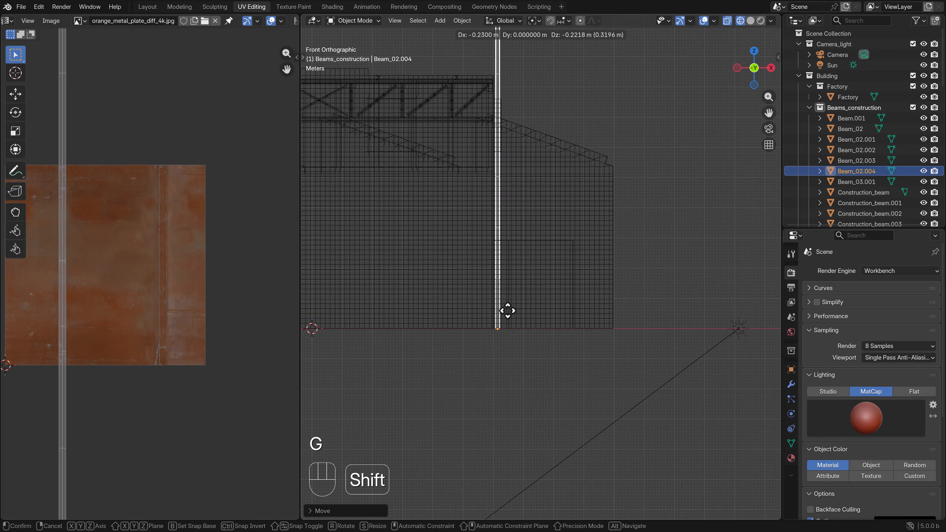
pyautogui.click(491, 321)
# Delete the vertices of the upright beam's lowest section, selecting them in wireframe front view.
pyautogui.keyDown('shift'); pyautogui.hscroll(-3, 541, 243); pyautogui.keyUp('shift')
pyautogui.press('Tab')
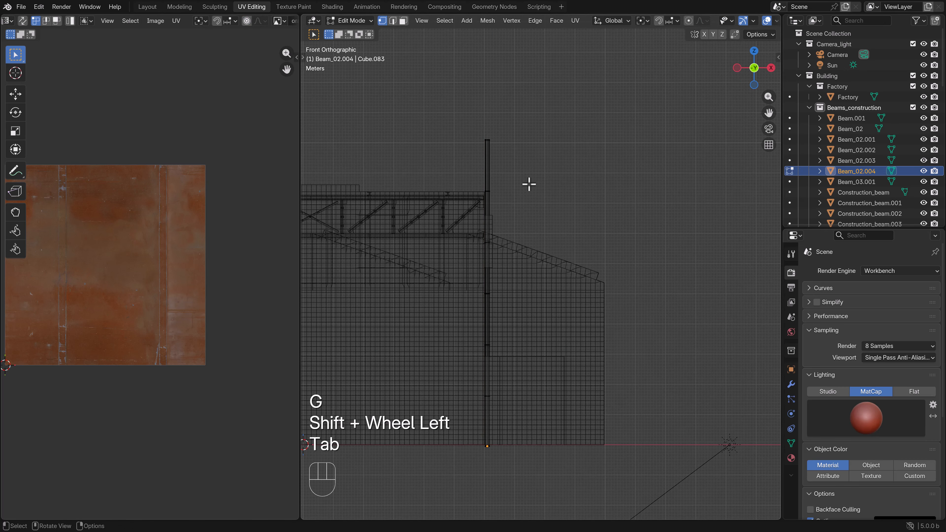
pyautogui.press('b')
pyautogui.moveTo(528, 486); pyautogui.dragTo(451, 413)
pyautogui.press('x')
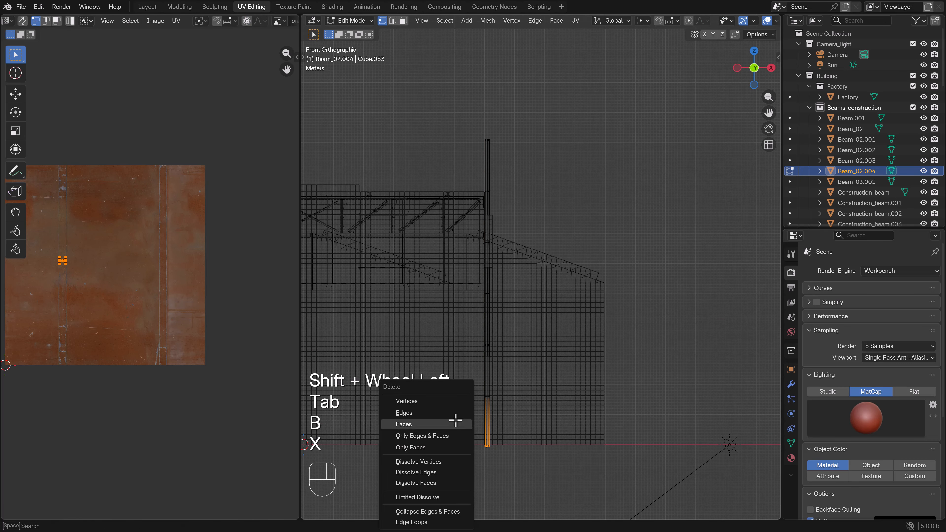
pyautogui.click(435, 399)
pyautogui.press('Tab')
# Lower the shortened upright beam along Z until its lower end reaches the hall floor.
pyautogui.press('g')
pyautogui.press('z')
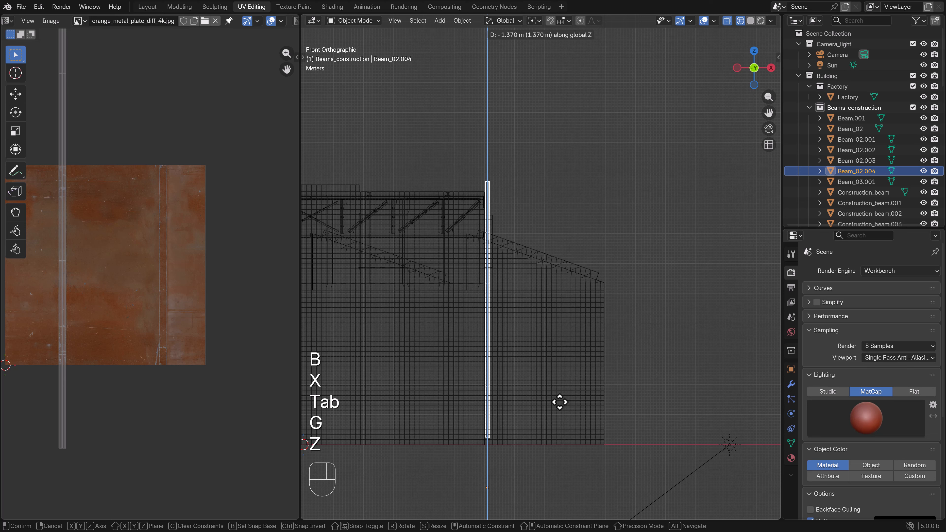
pyautogui.click(554, 447)
pyautogui.press('z')
pyautogui.moveTo(554, 448)
pyautogui.mouseDown(button='middle')
pyautogui.moveTo(564, 403)
pyautogui.moveTo(544, 408)
pyautogui.moveTo(553, 369)
pyautogui.mouseUp(button='middle')
pyautogui.press('g')
pyautogui.press('z')
pyautogui.click(544, 377)
# Set the upright beam's origin to its geometry and inspect its placement from inside the hall.
pyautogui.press('KP_7')
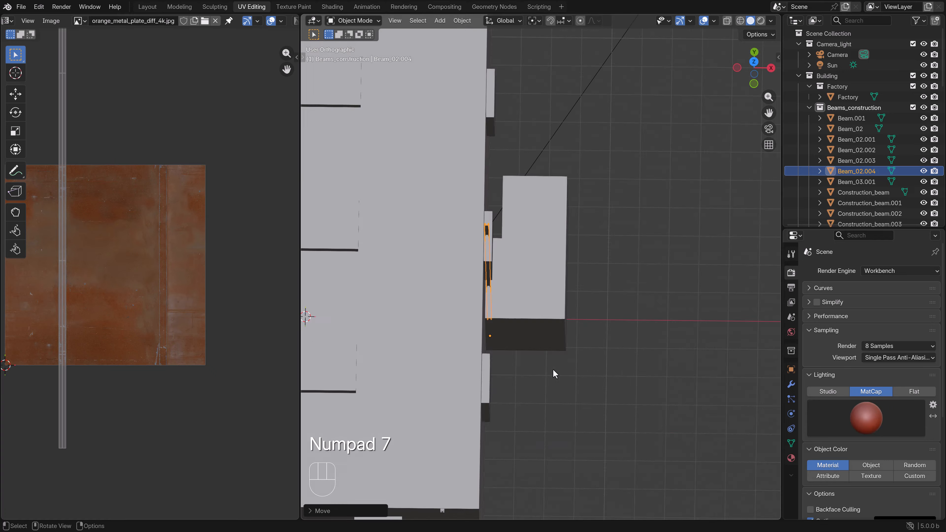
pyautogui.press('z')
pyautogui.moveTo(537, 317); pyautogui.dragTo(522, 233, button='middle')
pyautogui.press('space')
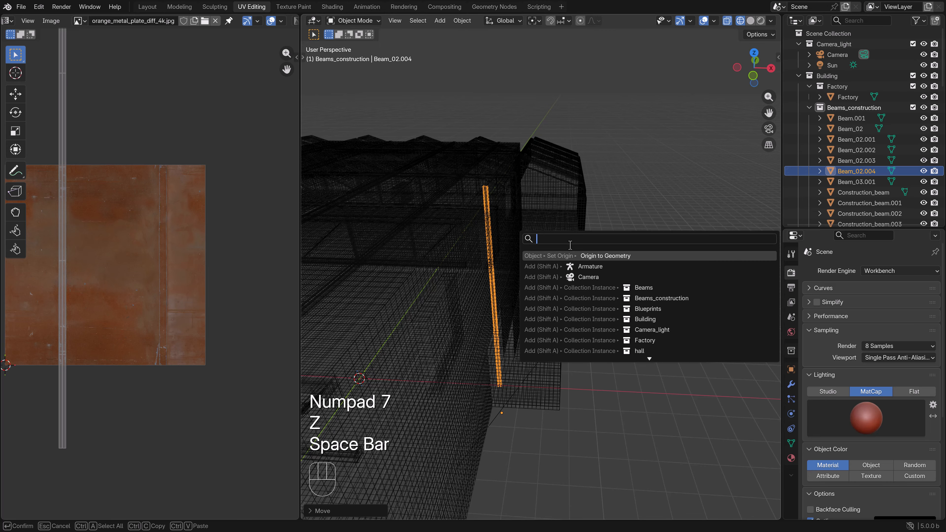
pyautogui.click(586, 255)
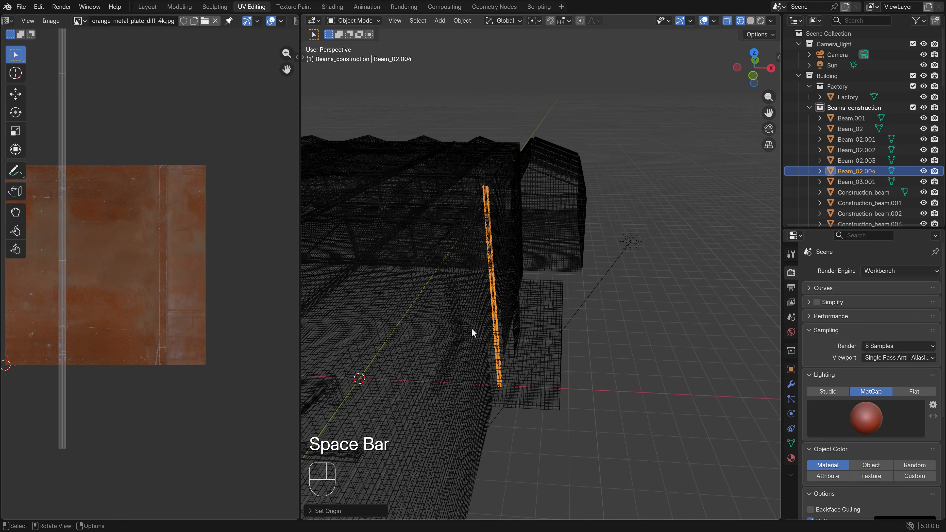
pyautogui.press('z')
pyautogui.moveTo(471, 328)
pyautogui.mouseDown(button='middle')
pyautogui.moveTo(553, 320)
pyautogui.moveTo(614, 298)
pyautogui.mouseUp(button='middle')
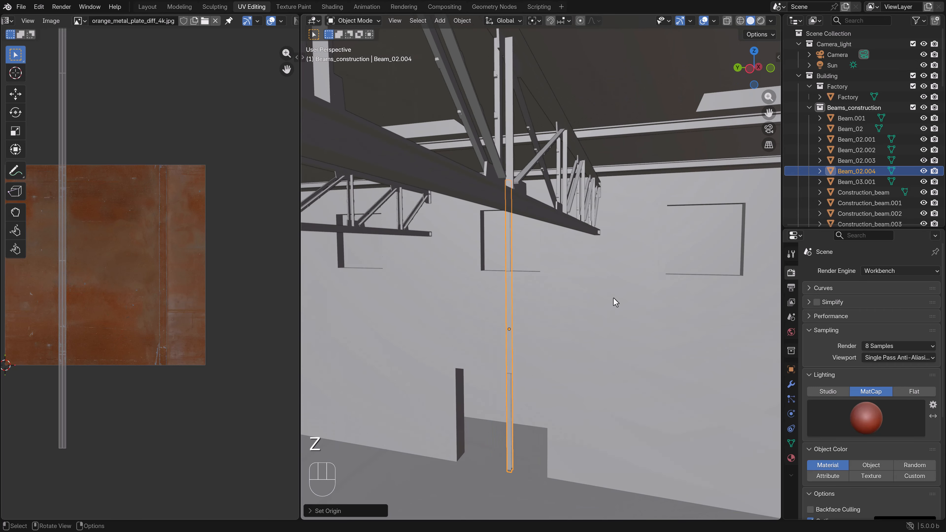
# Move the upright beam along positive Y in wireframe top view until it lines up with the rearmost truss.
pyautogui.press('KP_7')
pyautogui.press('z')
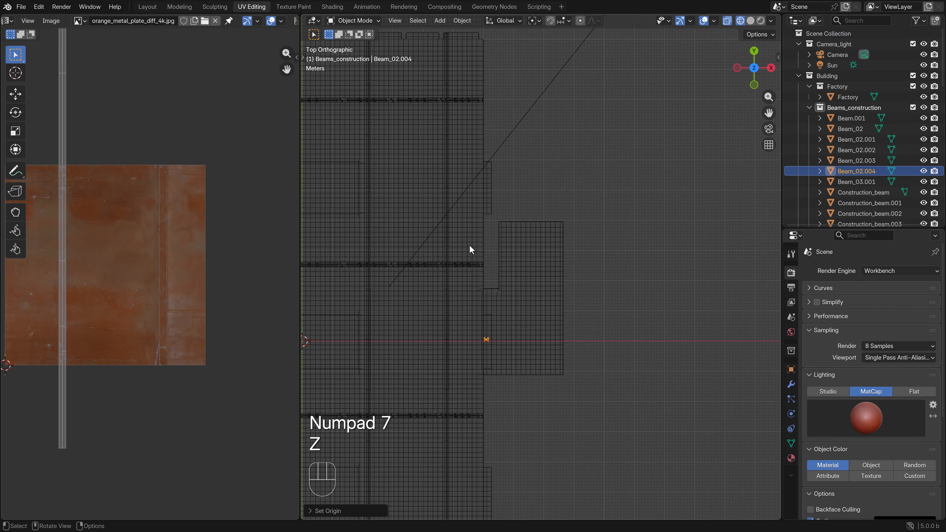
pyautogui.keyDown('shift'); pyautogui.moveTo(469, 246); pyautogui.dragTo(501, 296, button='middle'); pyautogui.keyUp('shift')
pyautogui.press('g')
pyautogui.press('y')
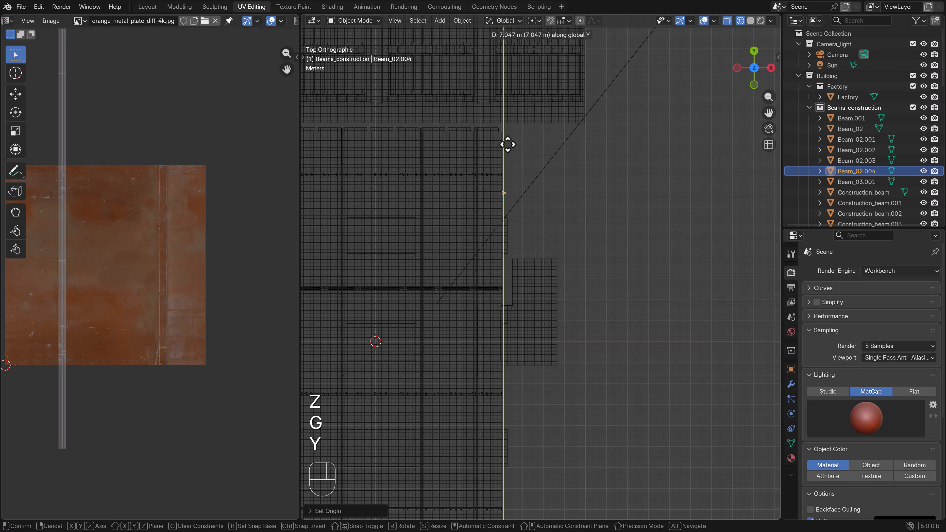
pyautogui.click(508, 144)
pyautogui.keyDown('shift'); pyautogui.moveTo(503, 168); pyautogui.dragTo(507, 257, button='middle'); pyautogui.keyUp('shift')
pyautogui.scroll(5, 508, 261)
pyautogui.keyDown('shift'); pyautogui.moveTo(481, 320); pyautogui.dragTo(507, 318, button='middle'); pyautogui.keyUp('shift')
pyautogui.scroll(2, 507, 319)
pyautogui.press('g')
pyautogui.press('y')
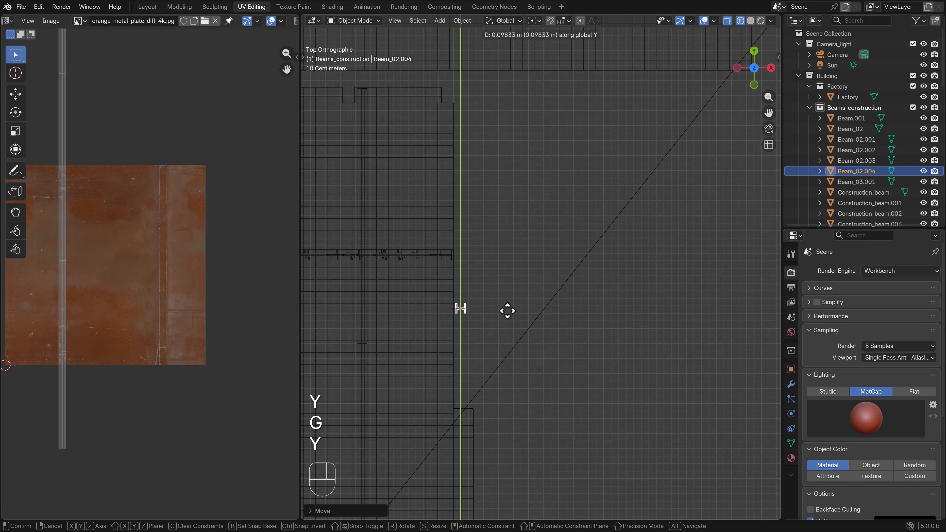
pyautogui.click(501, 242)
# Shift the upright beam along X against the rearmost truss's end, fine-tune its alignment, and check the joint in solid shading.
pyautogui.keyDown('shift'); pyautogui.moveTo(457, 254); pyautogui.dragTo(531, 268, button='middle'); pyautogui.keyUp('shift')
pyautogui.scroll(3, 545, 313)
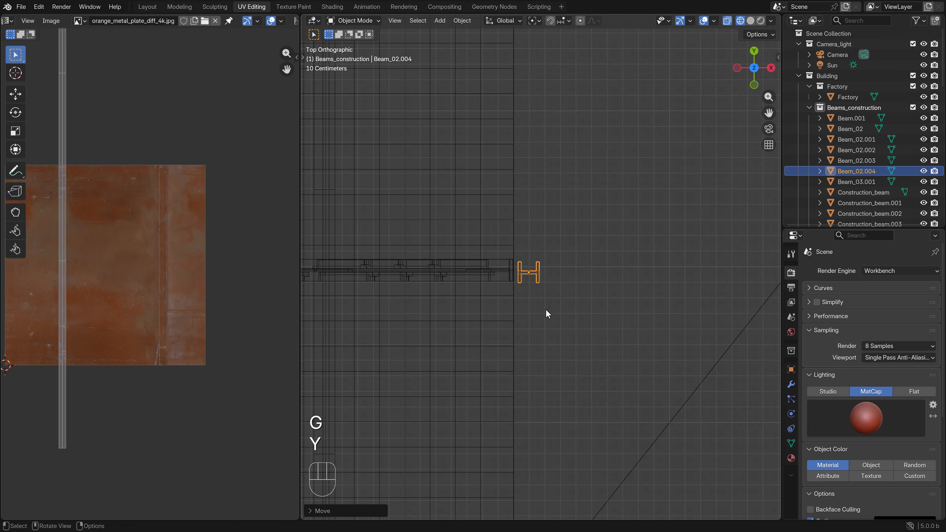
pyautogui.press('g')
pyautogui.press('x')
pyautogui.click(539, 309)
pyautogui.scroll(2, 531, 310)
pyautogui.press('g')
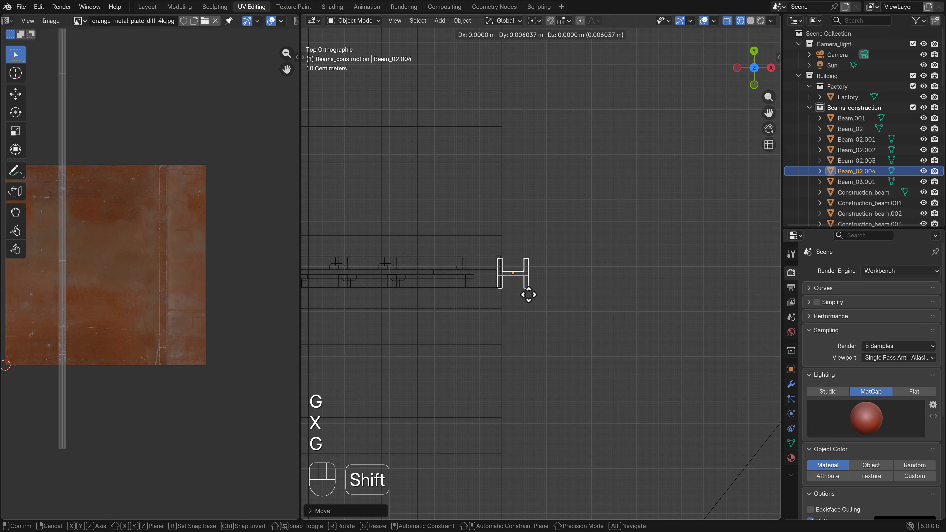
pyautogui.keyDown('shift'); pyautogui.click(520, 281); pyautogui.keyUp('shift')
pyautogui.scroll(-4, 518, 278)
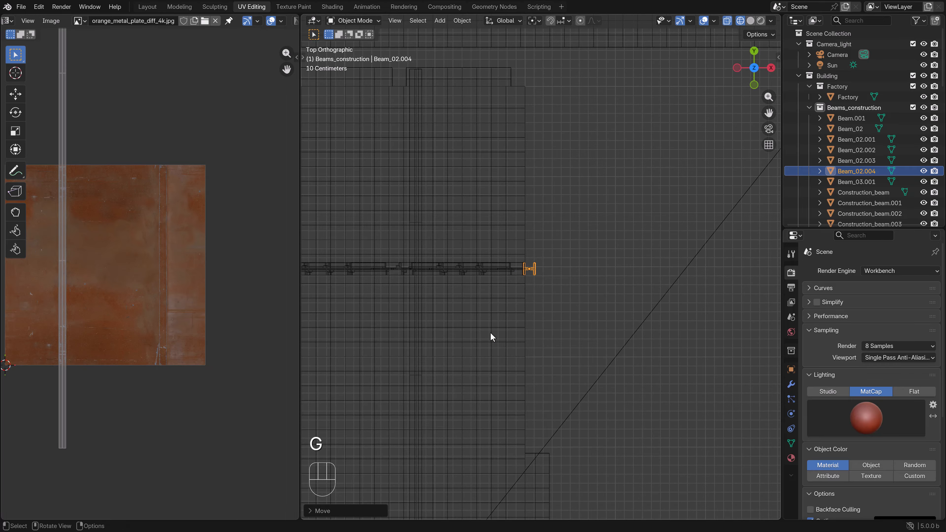
pyautogui.moveTo(490, 334); pyautogui.dragTo(534, 294, button='middle')
pyautogui.press('z')
pyautogui.click(669, 289)
pyautogui.moveTo(667, 288)
pyautogui.mouseDown(button='middle')
pyautogui.moveTo(607, 272)
pyautogui.moveTo(586, 304)
pyautogui.moveTo(562, 283)
pyautogui.moveTo(538, 283)
pyautogui.mouseUp(button='middle')
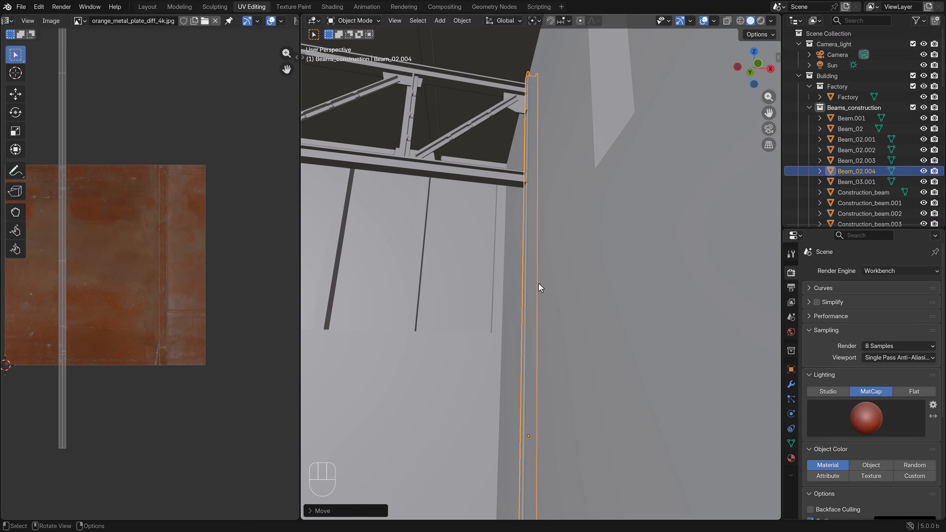
# Duplicate the upright beam in wireframe top view and move the copy along negative Y to the second truss.
pyautogui.press('KP_7')
pyautogui.scroll(-2, 538, 283)
pyautogui.press('z')
pyautogui.click(529, 333)
pyautogui.scroll(-2, 529, 333)
pyautogui.keyDown('shift'); pyautogui.moveTo(532, 330); pyautogui.dragTo(540, 256, button='middle'); pyautogui.keyUp('shift')
pyautogui.hotkey('shift', 'd')
pyautogui.rightClick(557, 249)
pyautogui.press('y')
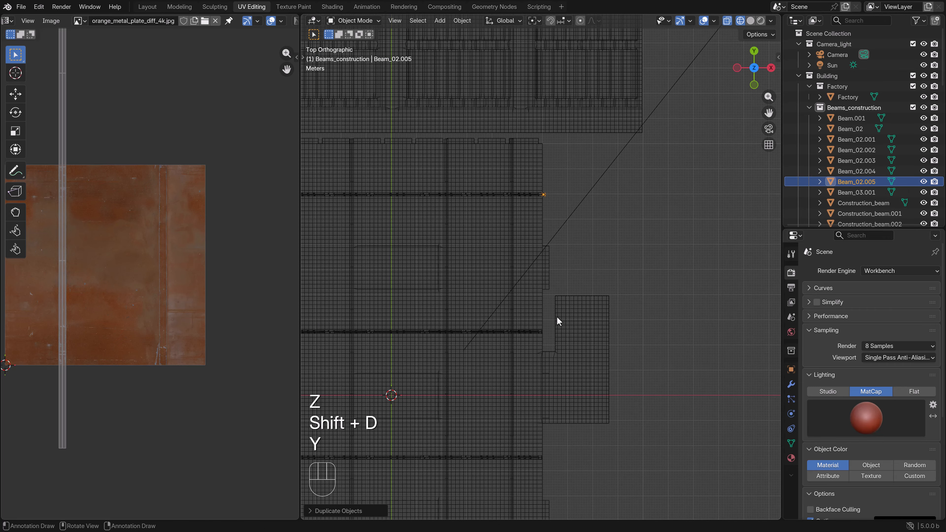
pyautogui.press('g')
pyautogui.press('y')
pyautogui.click(546, 417)
# Fine-tune the copied upright beam along Y so it is centred on the second truss's end.
pyautogui.keyDown('shift'); pyautogui.moveTo(546, 387); pyautogui.dragTo(546, 294, button='middle'); pyautogui.keyUp('shift')
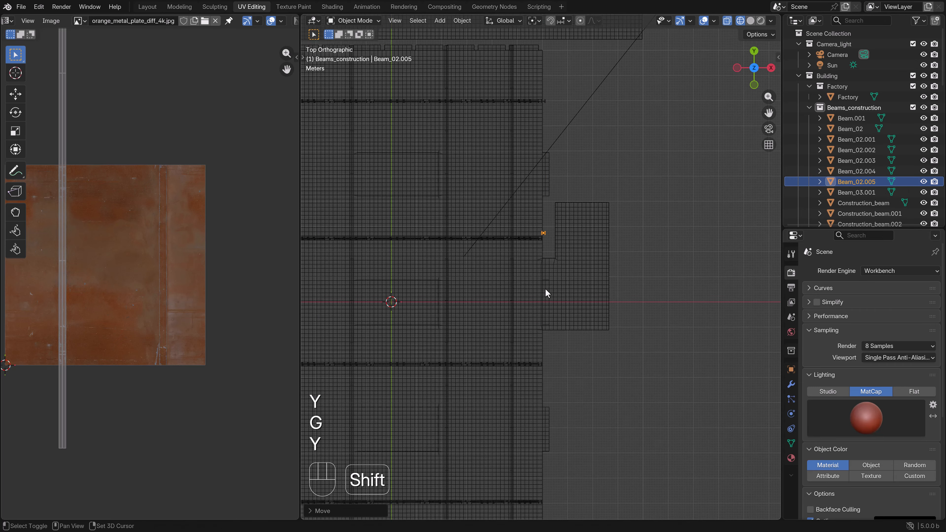
pyautogui.scroll(5, 555, 272)
pyautogui.press('g')
pyautogui.press('y')
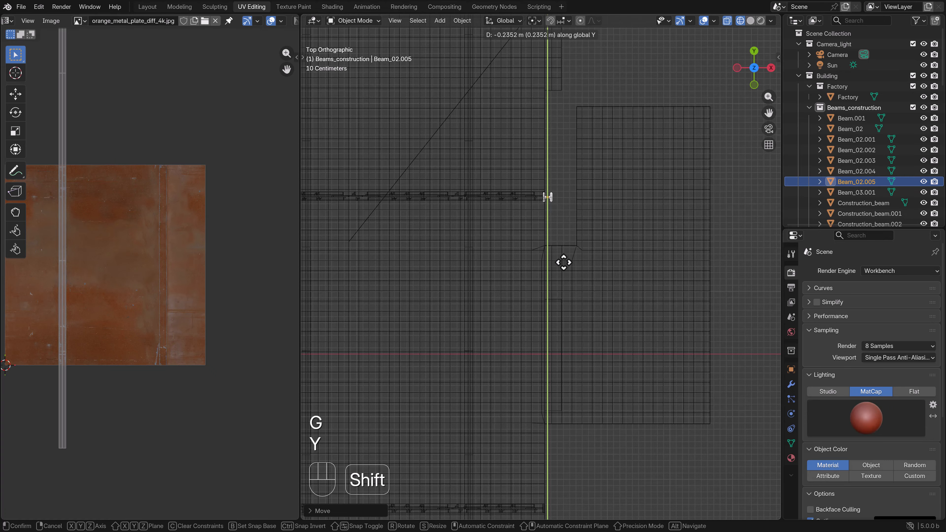
pyautogui.click(564, 258)
# Duplicate the second upright beam and align the copy along negative Y with the third truss's end.
pyautogui.scroll(-4, 556, 279)
pyautogui.keyDown('shift'); pyautogui.moveTo(551, 295); pyautogui.dragTo(547, 254, button='middle'); pyautogui.keyUp('shift')
pyautogui.hotkey('shift', 'd')
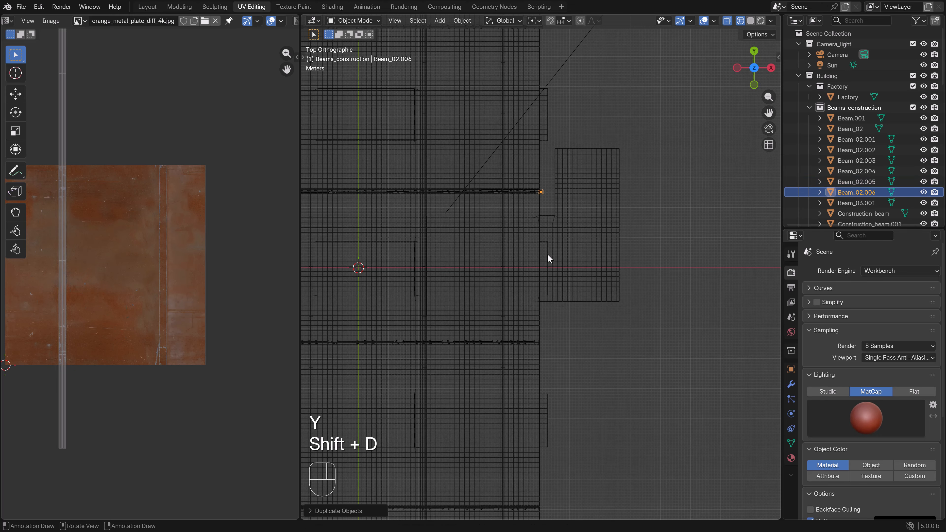
pyautogui.press('g')
pyautogui.press('y')
pyautogui.click(549, 407)
pyautogui.scroll(1, 549, 408)
pyautogui.keyDown('shift'); pyautogui.moveTo(548, 360); pyautogui.dragTo(549, 316, button='middle'); pyautogui.keyUp('shift')
pyautogui.press('g')
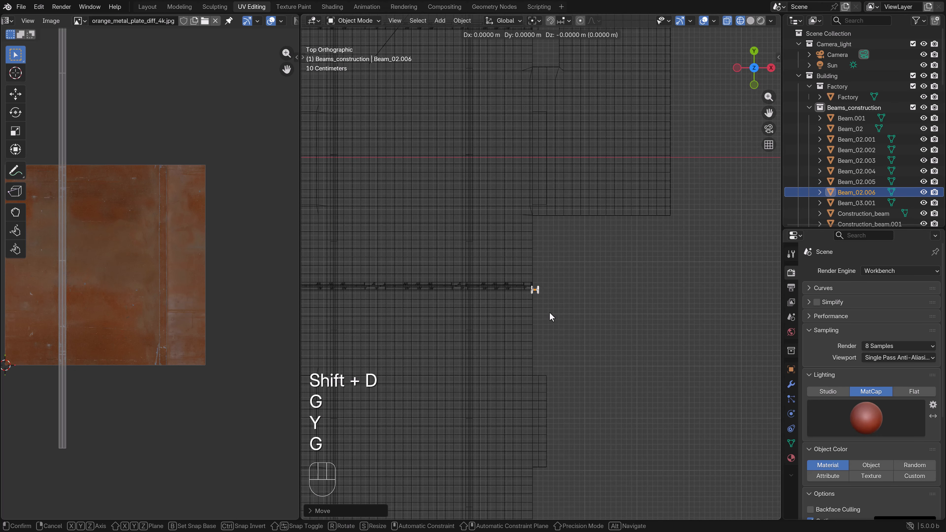
pyautogui.press('y')
pyautogui.click(550, 327)
# Duplicate the third upright beam and align the copy along negative Y with the last truss near the front wall.
pyautogui.scroll(-2, 550, 328)
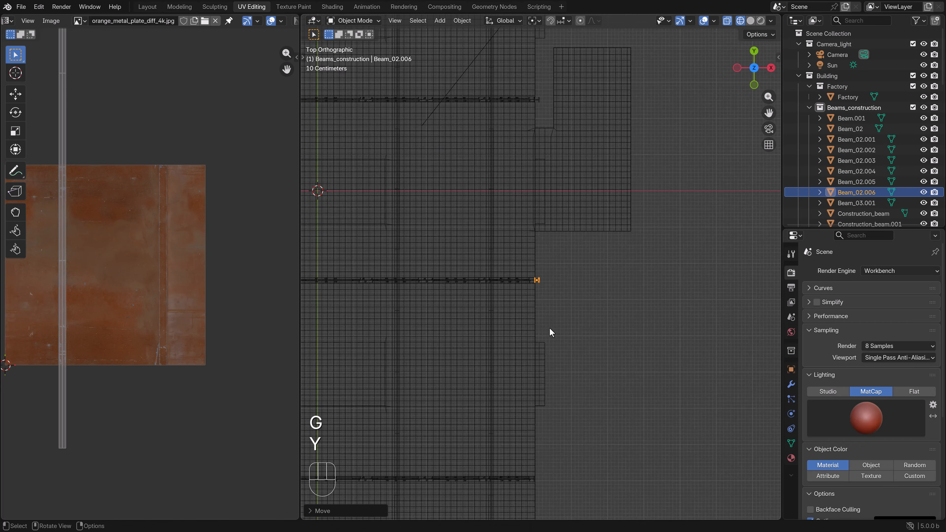
pyautogui.keyDown('shift'); pyautogui.moveTo(549, 327); pyautogui.dragTo(549, 263, button='middle'); pyautogui.keyUp('shift')
pyautogui.hotkey('shift', 'd')
pyautogui.press('g')
pyautogui.press('y')
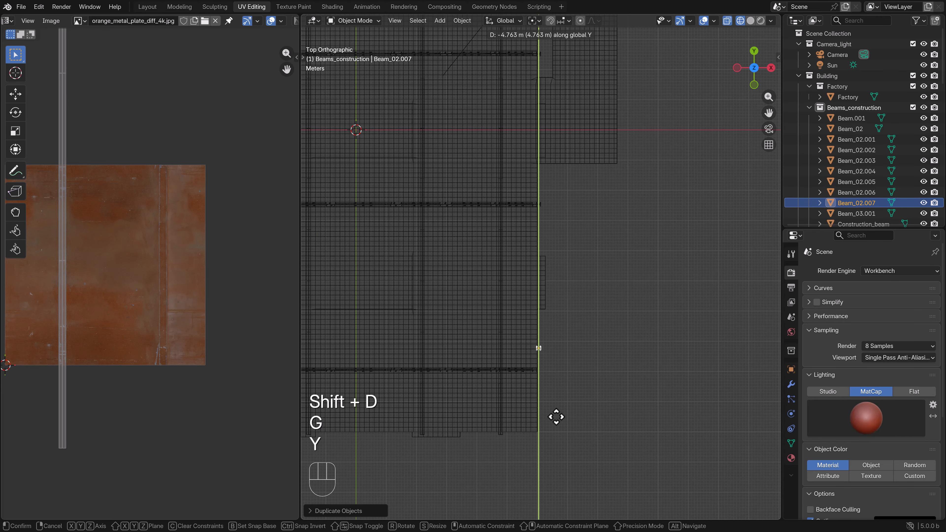
pyautogui.click(557, 432)
pyautogui.keyDown('shift'); pyautogui.moveTo(558, 431); pyautogui.dragTo(560, 365, button='middle'); pyautogui.keyUp('shift')
pyautogui.scroll(3, 561, 350)
pyautogui.press('g')
pyautogui.press('y')
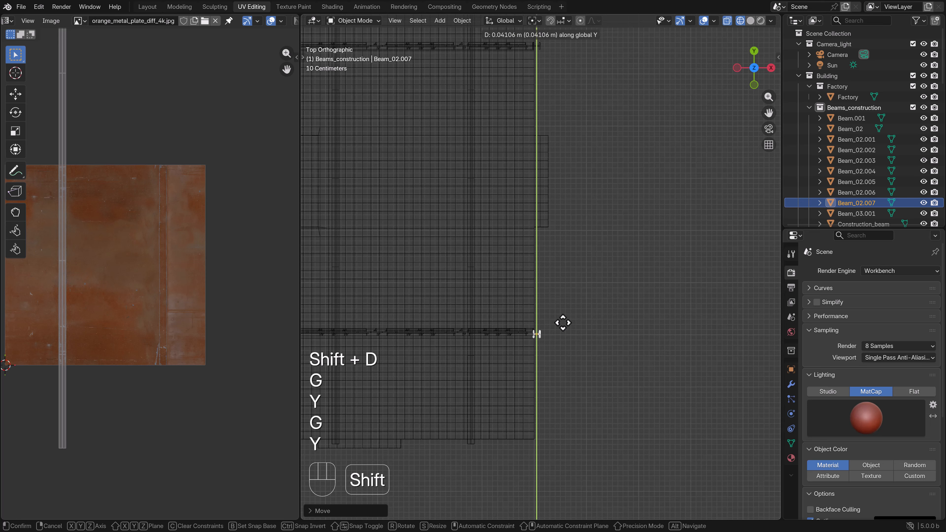
pyautogui.click(563, 312)
# Set the render engine to Cycles and display the hall through the camera in rendered shading.
pyautogui.moveTo(494, 330); pyautogui.dragTo(526, 273, button='middle')
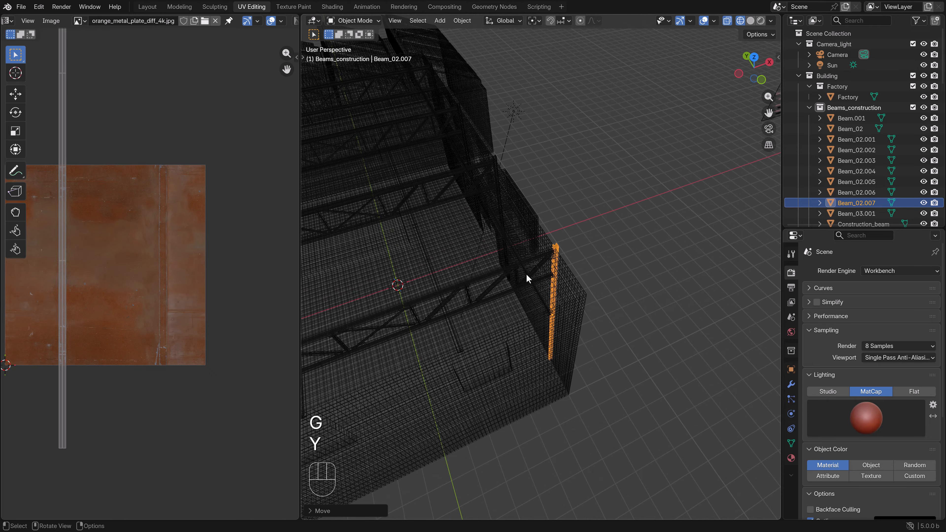
pyautogui.press('KP_0')
pyautogui.press('z')
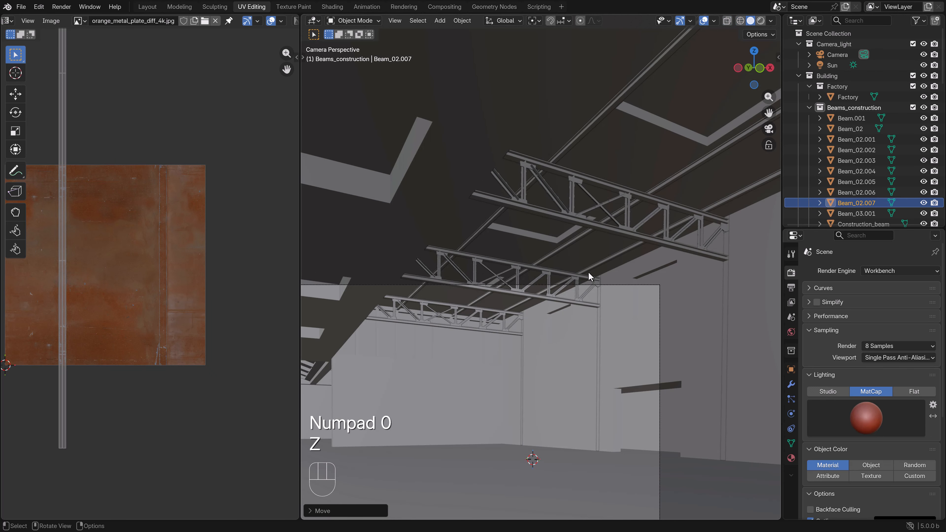
pyautogui.click(869, 271)
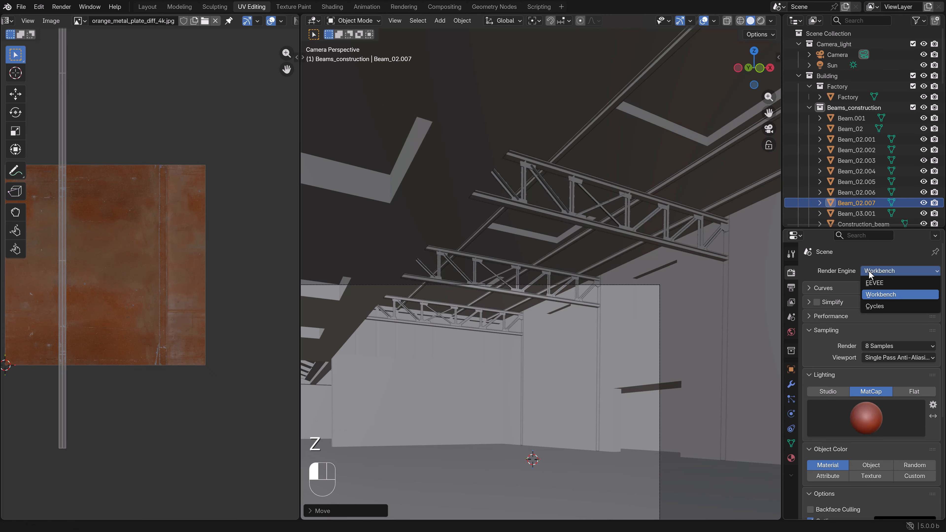
pyautogui.click(880, 306)
pyautogui.scroll(-2, 697, 329)
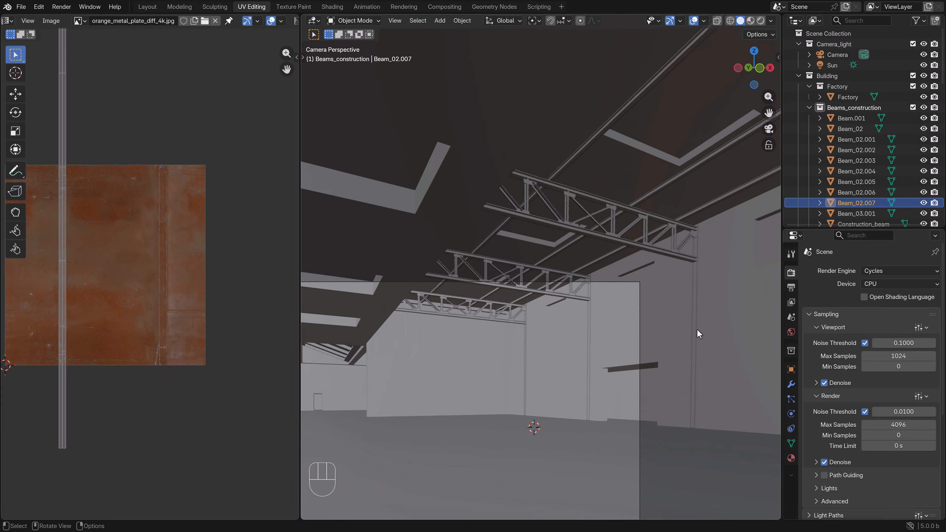
pyautogui.keyDown('shift'); pyautogui.moveTo(643, 331); pyautogui.dragTo(634, 309, button='middle'); pyautogui.keyUp('shift')
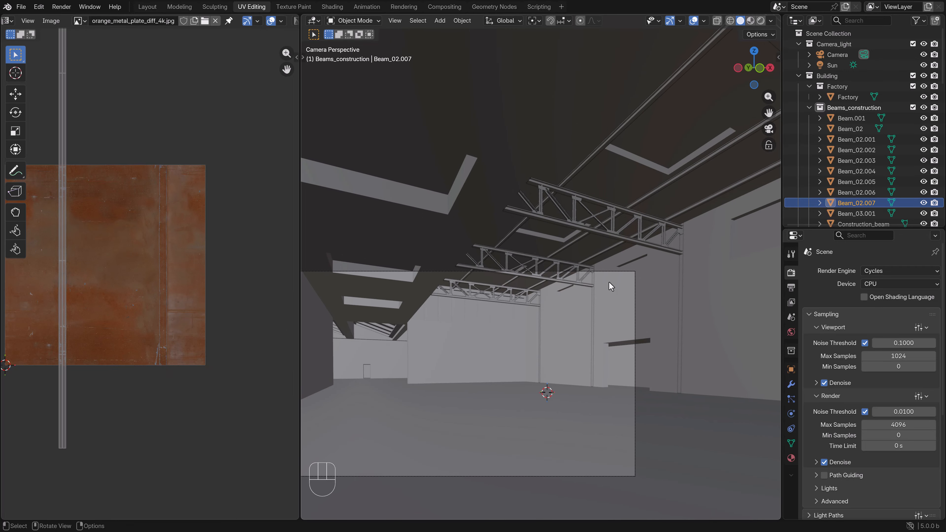
pyautogui.click(608, 272)
pyautogui.moveTo(607, 272)
pyautogui.keyDown('shift'); pyautogui.mouseDown(button='middle')
pyautogui.moveTo(630, 275)
pyautogui.moveTo(623, 264)
pyautogui.mouseUp(button='middle'); pyautogui.keyUp('shift')
pyautogui.press('z')
pyautogui.click(619, 267)
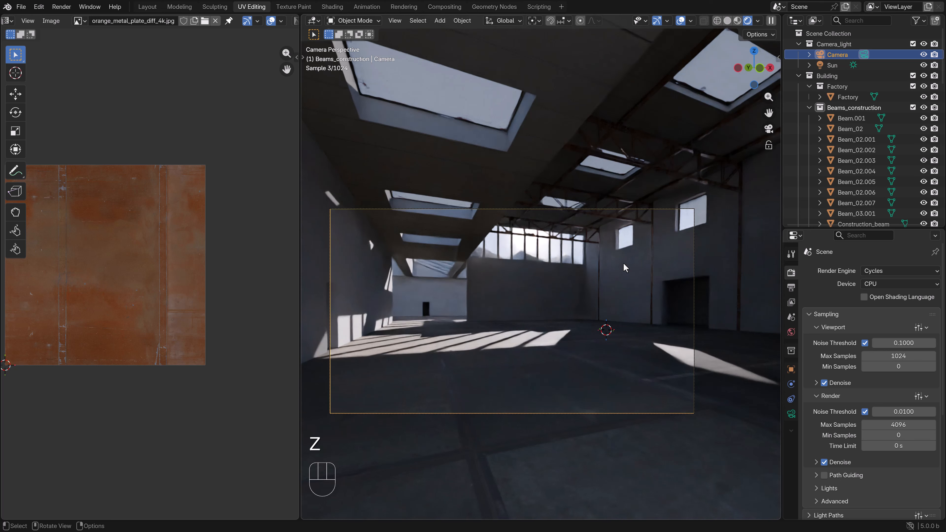